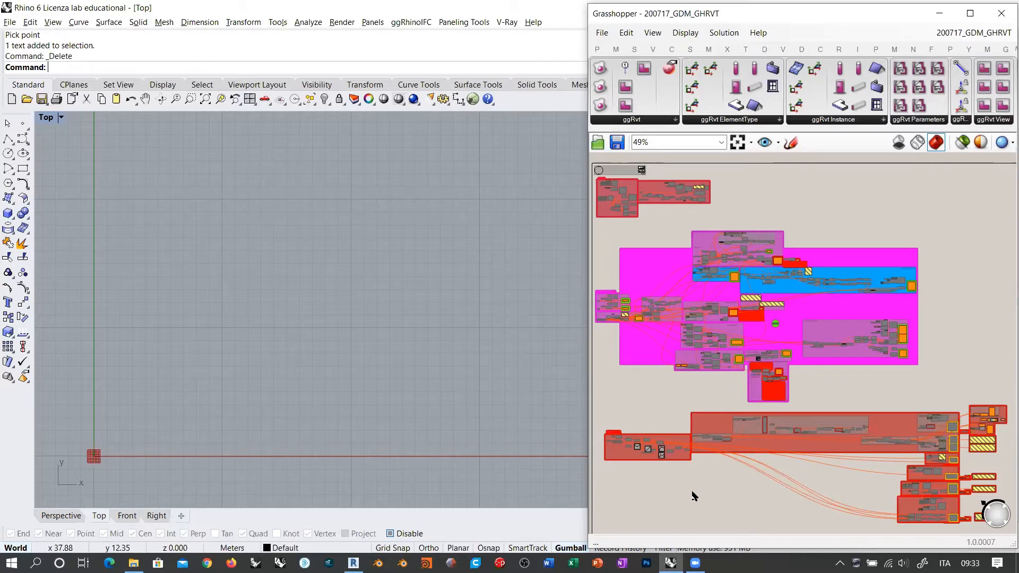
left_click(970, 13)
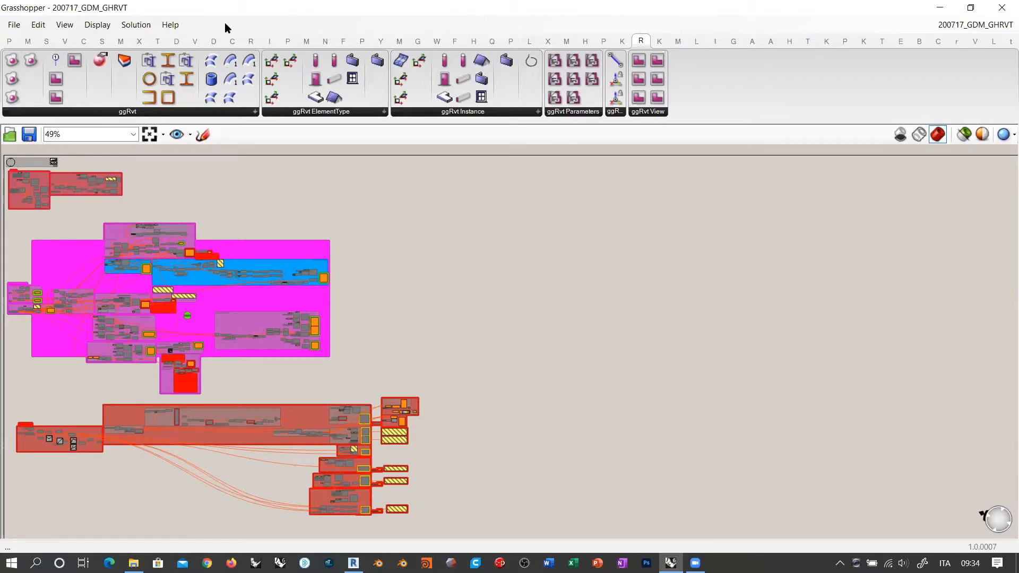
double_click(765, 26)
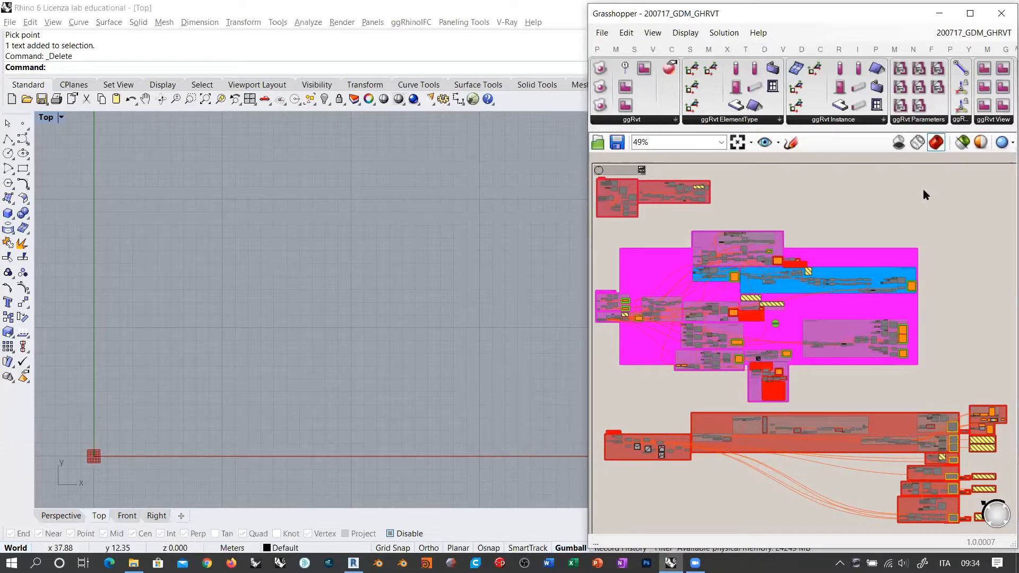
left_click(242, 108)
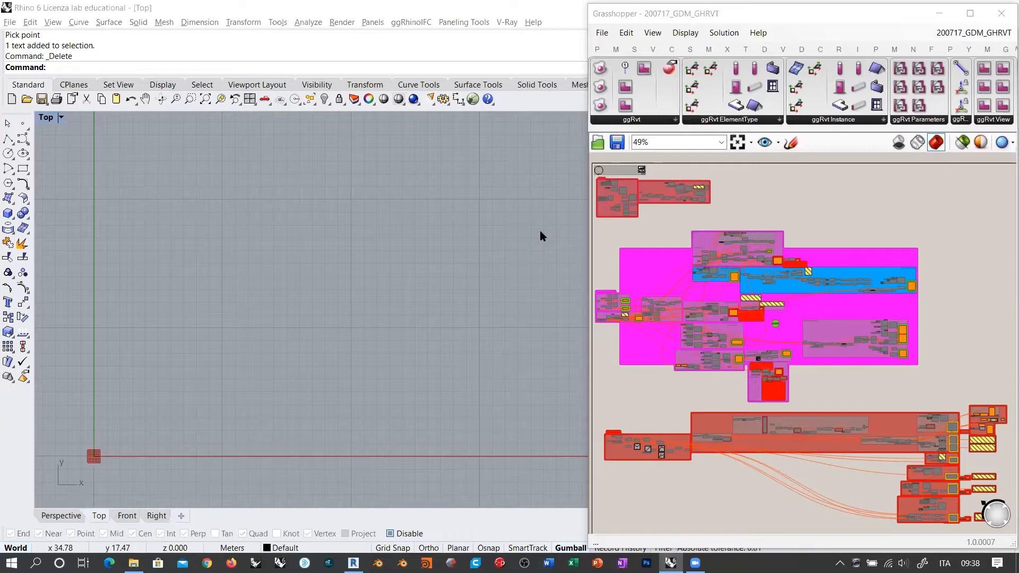
Step: Draw a solid box in the Top view with its height equal to its width, and view it in Perspective
left_click(8, 213)
left_click(189, 390)
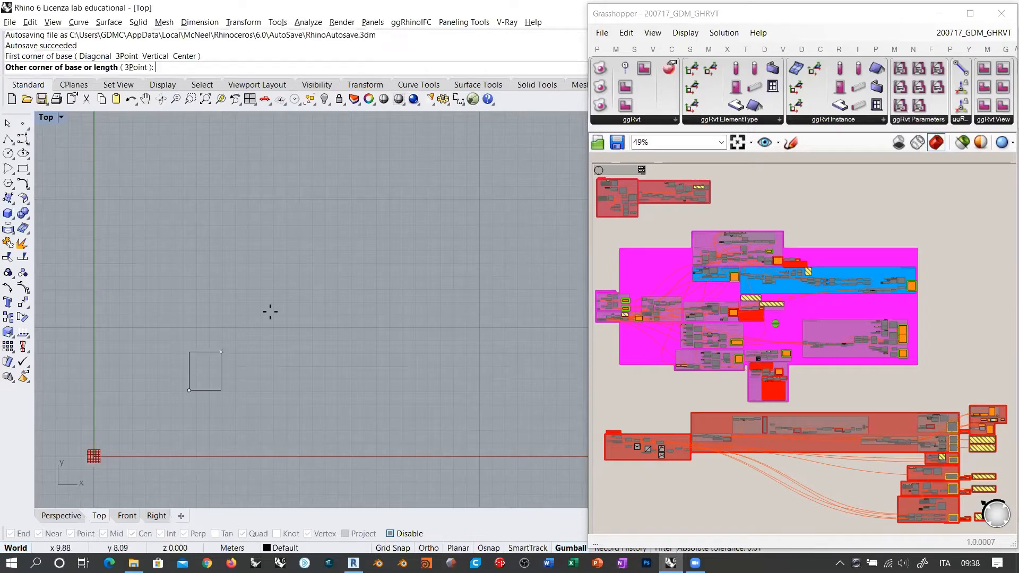
left_click(344, 249)
key("Return")
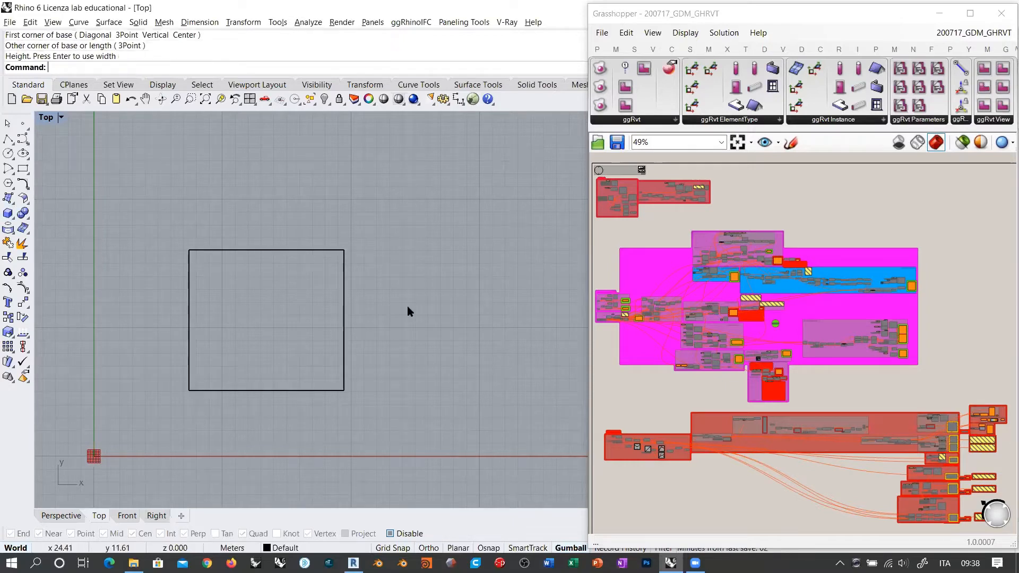
left_click(65, 516)
right_click_drag(357, 347, 452, 285)
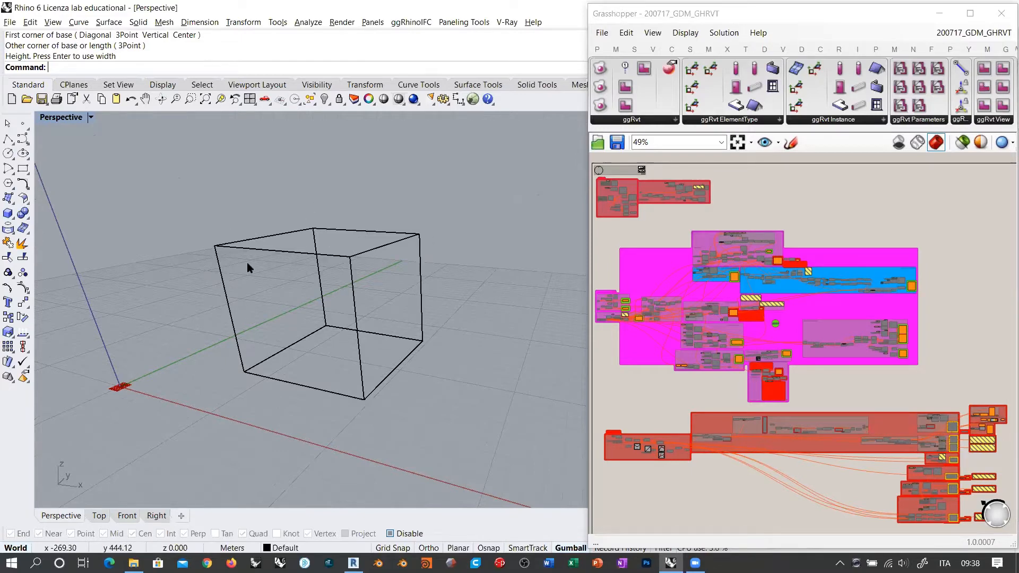
right_click_drag(346, 285, 311, 246)
scroll(310, 247, "down", 5)
Step: Draw a sphere beside the box in the Perspective view
left_click(8, 215)
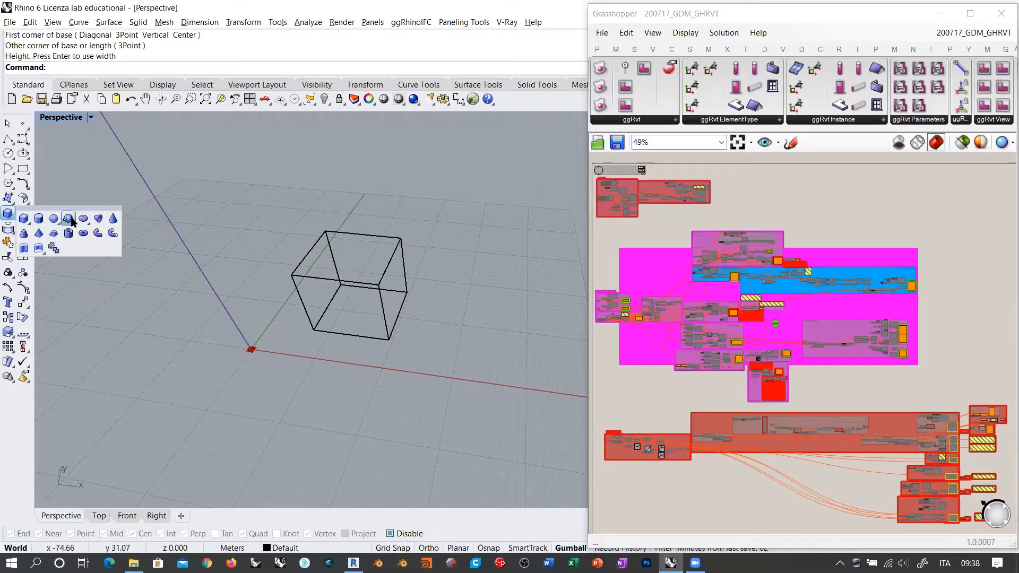
left_click(53, 218)
left_click(182, 358)
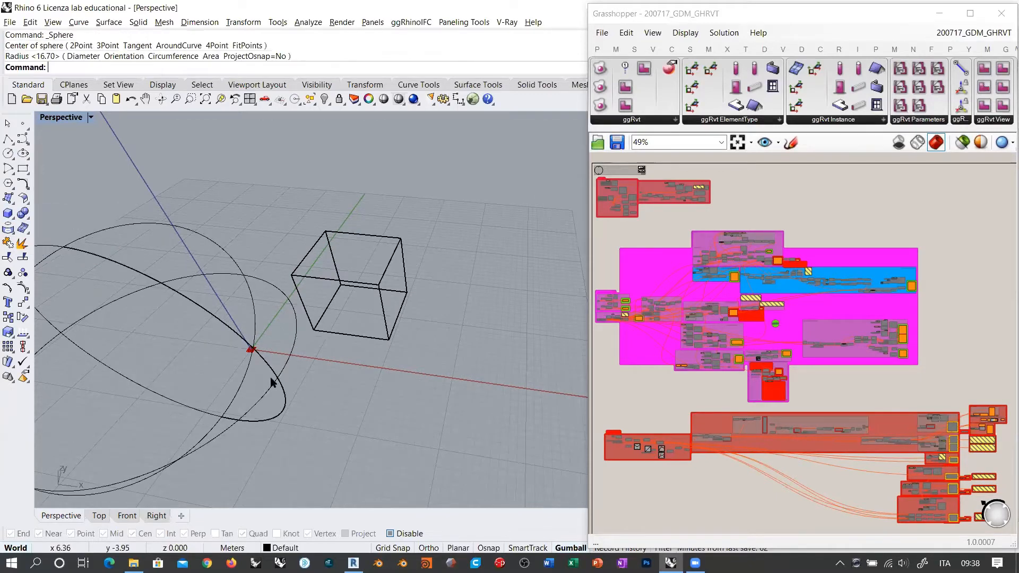
Step: Rebuild the sphere's surface, accepting the proposed settings
left_click(272, 382)
type("Rebuild")
left_click_drag(301, 400, 214, 349)
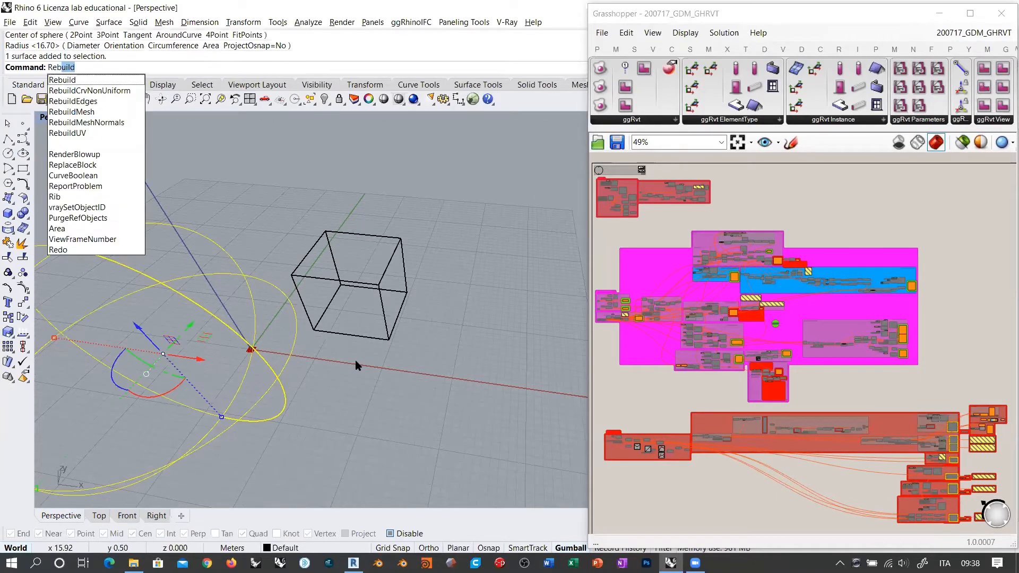
key("Return")
key("Return")
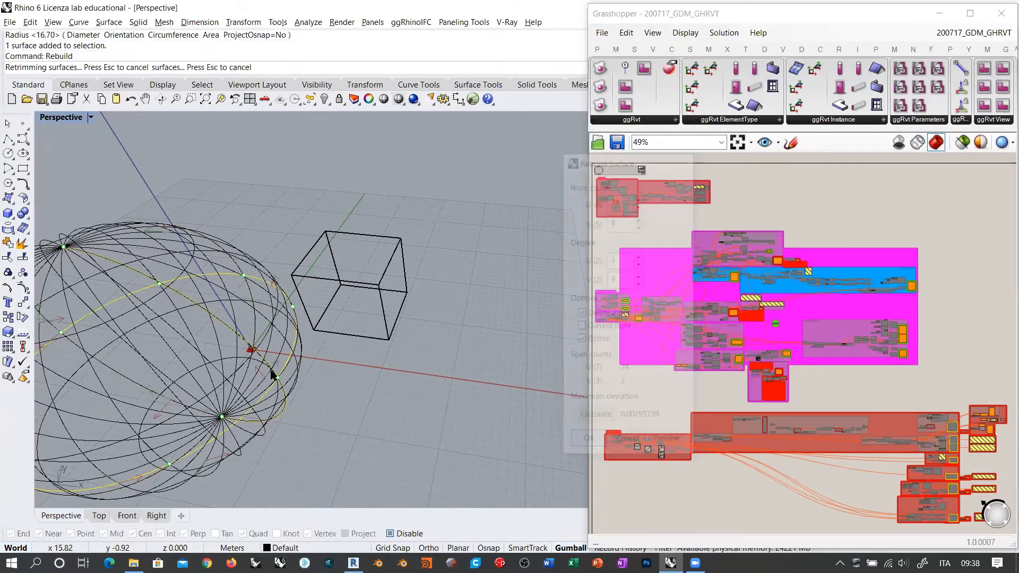
Step: Show the sphere's control points and pull the group on the side away from the box outward along the X axis
right_click_drag(271, 371, 354, 304, "shift")
scroll(353, 303, "down", 4)
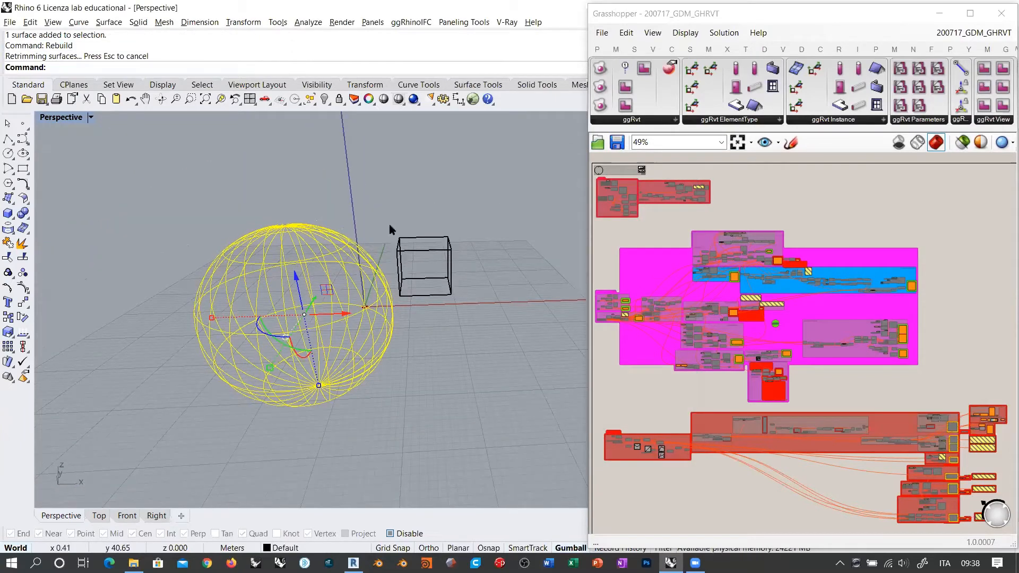
key("F10")
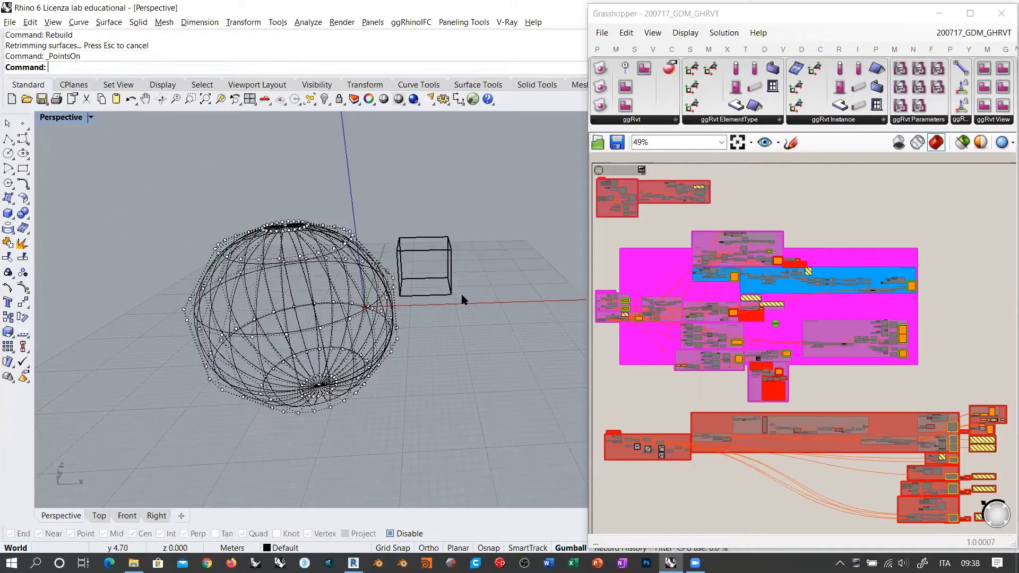
right_click_drag(374, 303, 374, 273)
left_click_drag(146, 261, 285, 362)
right_click_drag(292, 324, 387, 298, "shift")
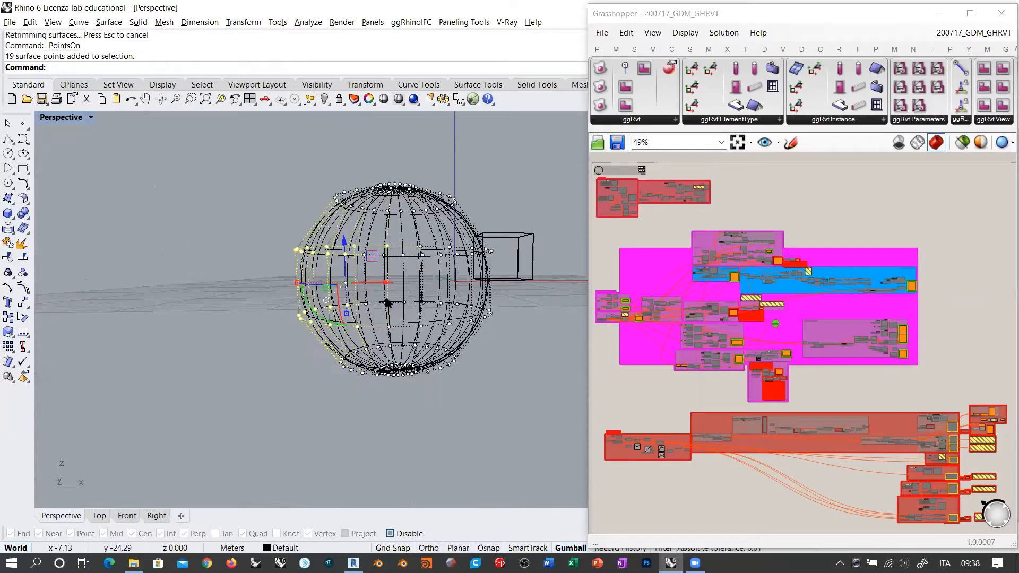
left_click_drag(383, 283, 246, 282)
right_click_drag(389, 276, 417, 300)
key("Escape")
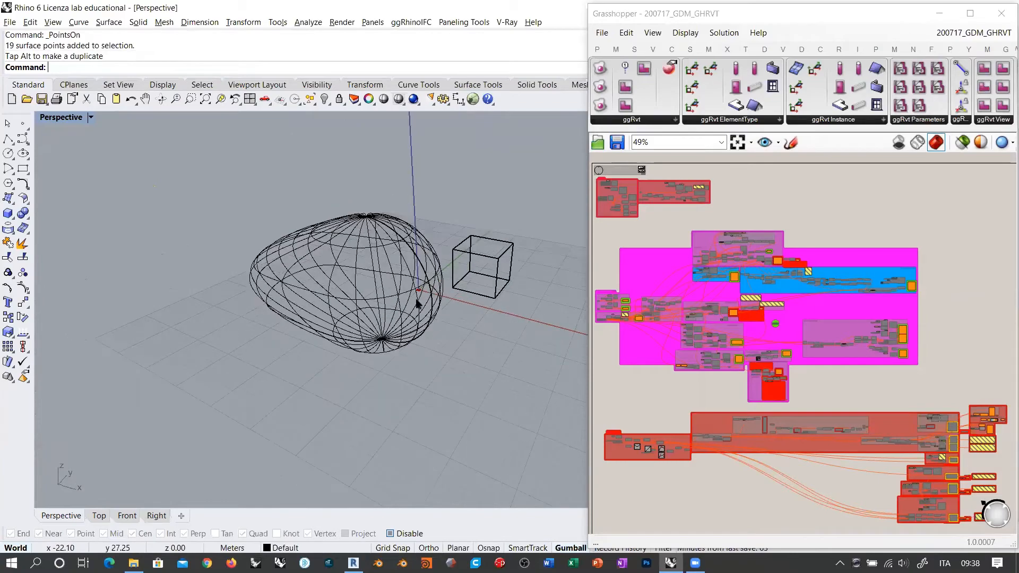
Step: Delete both the deformed sphere and the box from the model
scroll(435, 284, "up", 5)
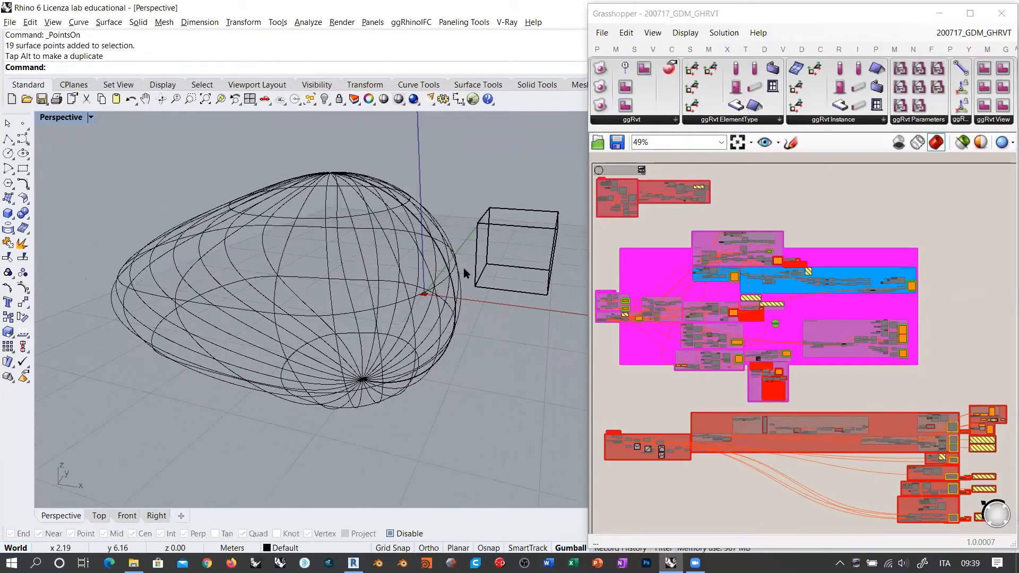
right_click_drag(465, 273, 424, 247)
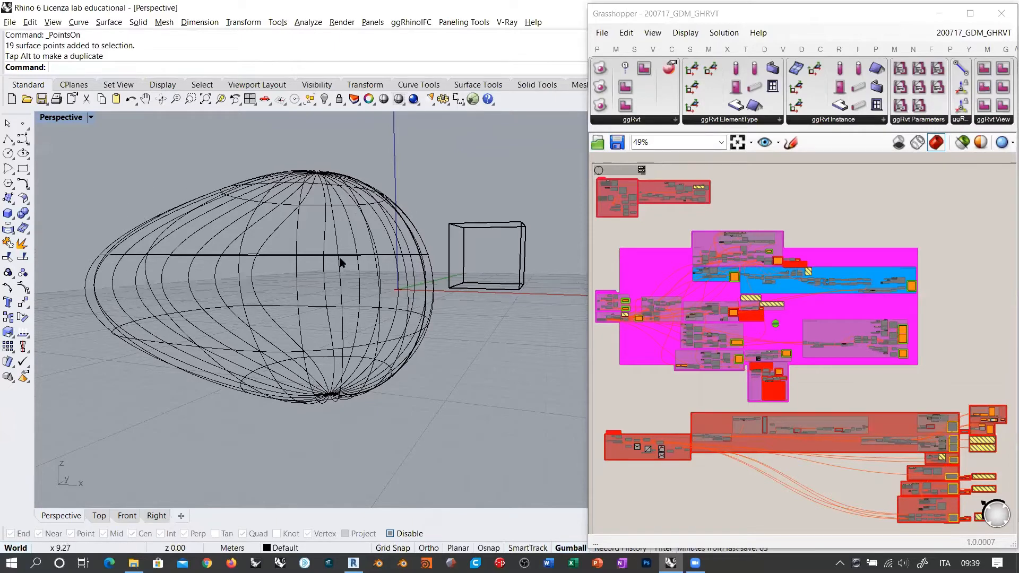
right_click_drag(341, 263, 341, 294)
right_click_drag(230, 297, 267, 266)
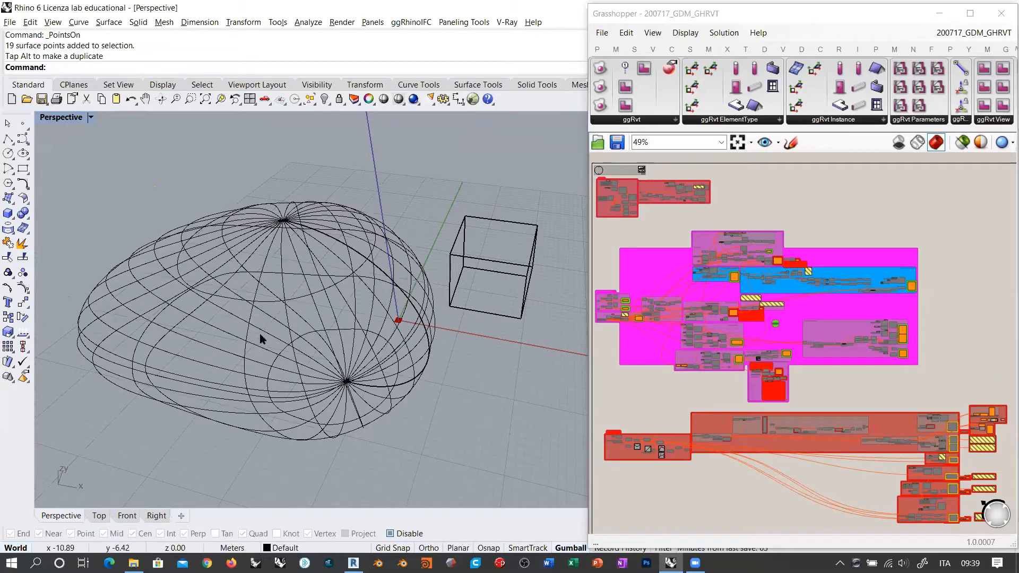
scroll(205, 307, "down", 3)
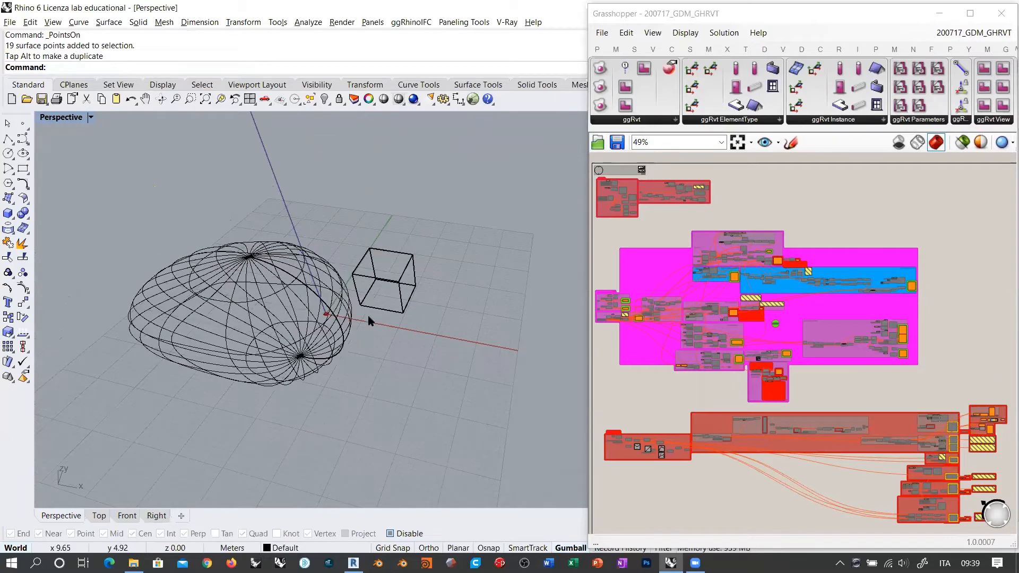
right_click_drag(319, 374, 279, 248)
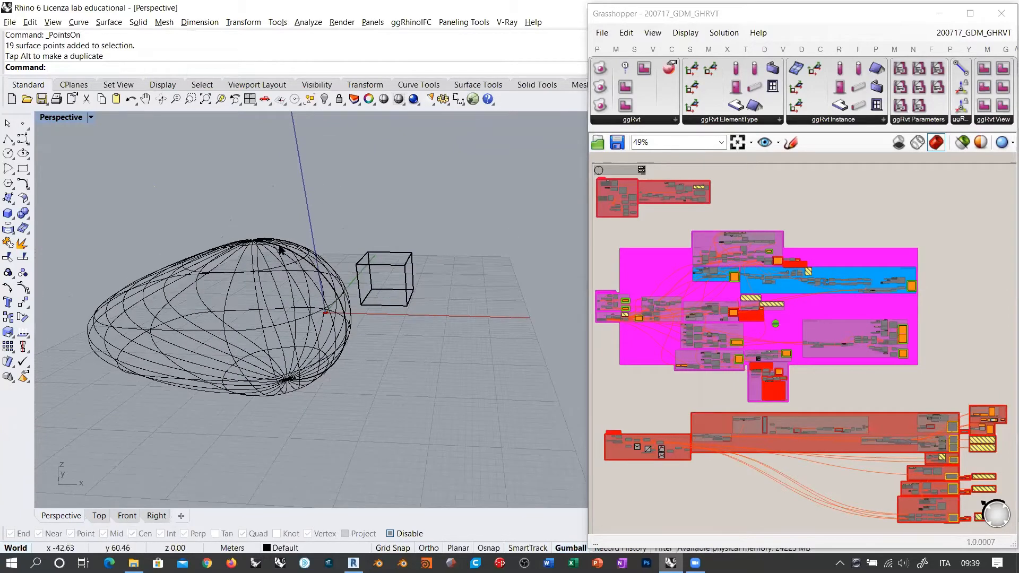
left_click(280, 249)
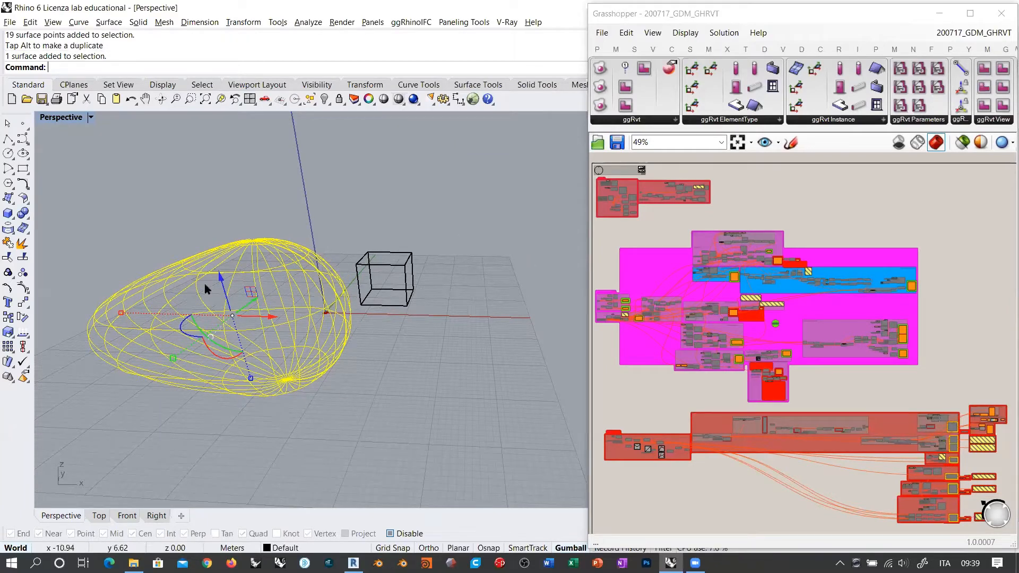
left_click_drag(441, 367, 127, 223)
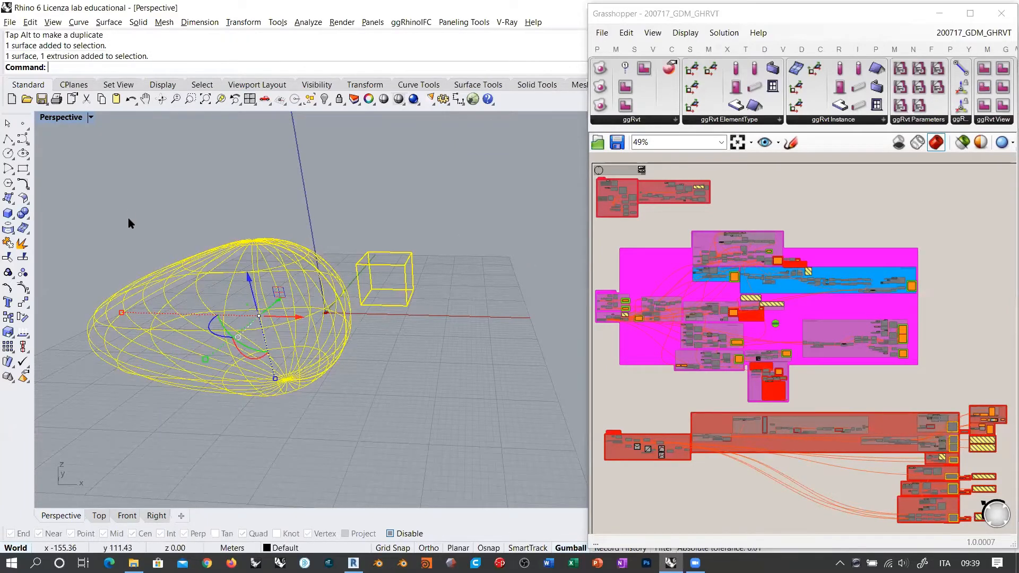
key("Delete")
right_click_drag(406, 287, 372, 298, "shift")
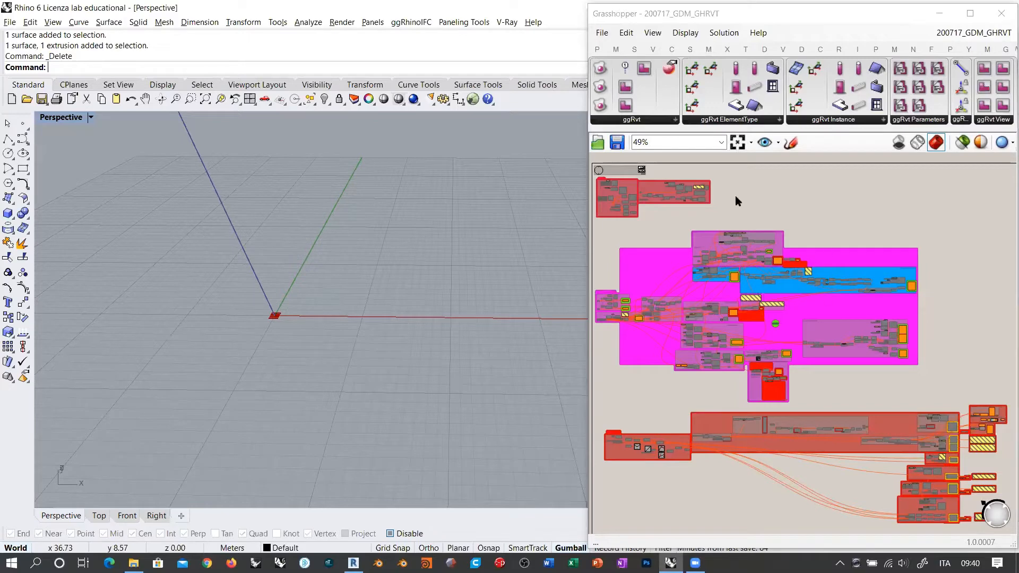
Step: Examine the options of the ggRvt BaketoFile component, including its CAD Export formats
scroll(823, 348, "up", 5)
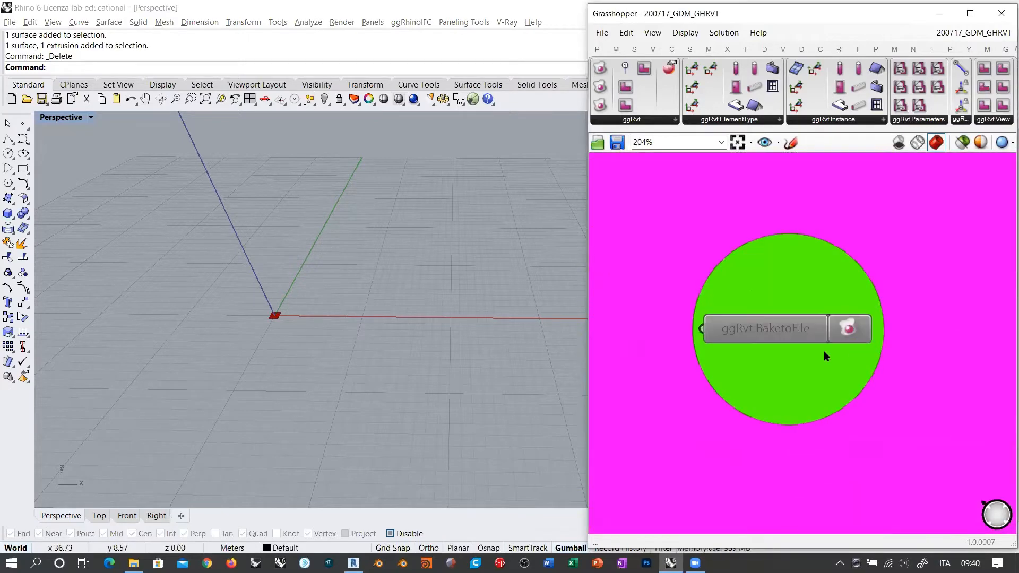
scroll(823, 348, "up", 3)
right_click(838, 329)
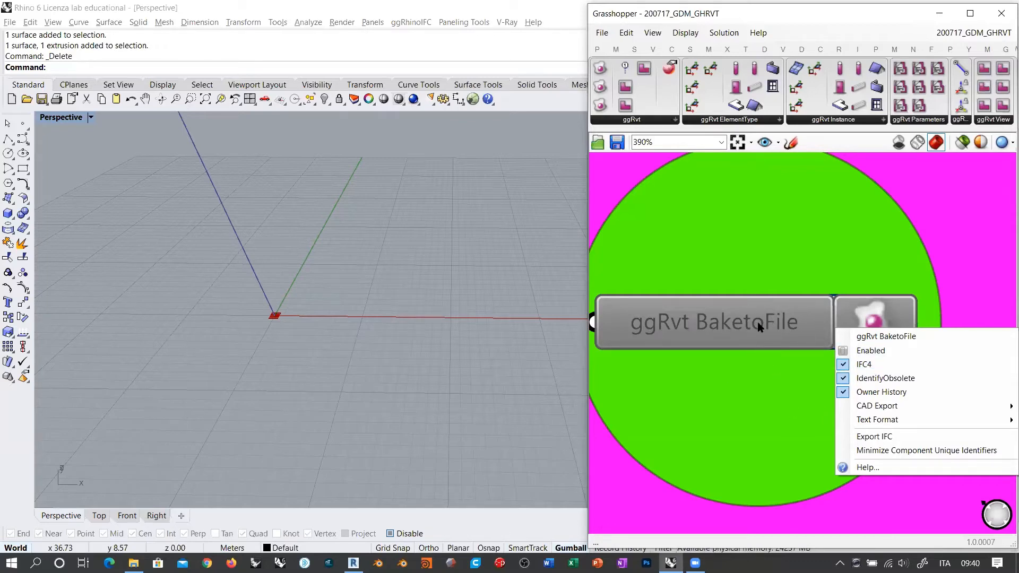
mouse_move(866, 409)
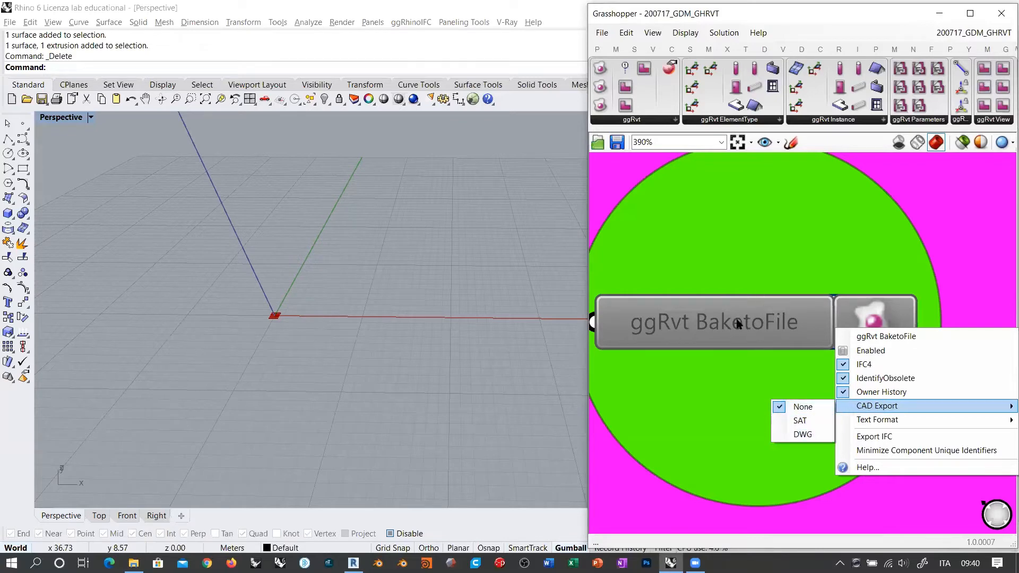
left_click(758, 326)
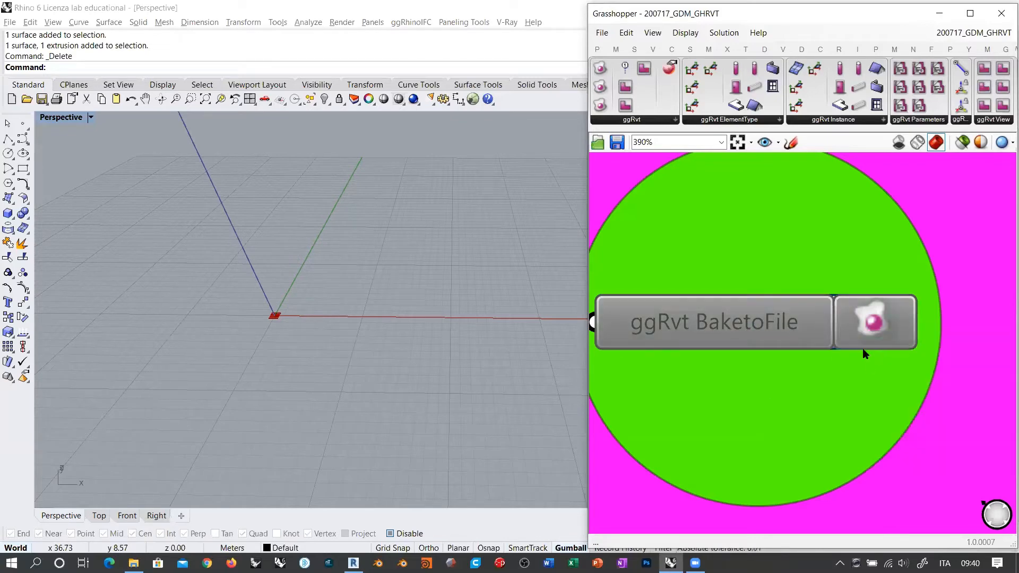
Step: Bring the whole definition into view and widen the Grasshopper window to nearly the full screen width
scroll(844, 348, "down", 10)
scroll(833, 344, "down", 1)
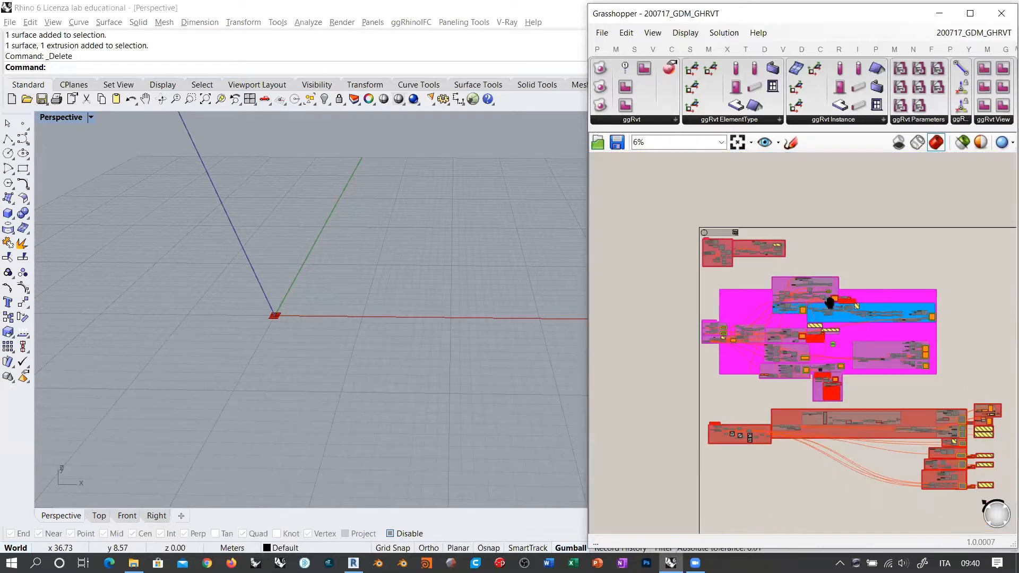
right_click_drag(831, 303, 803, 294)
scroll(799, 285, "up", 2)
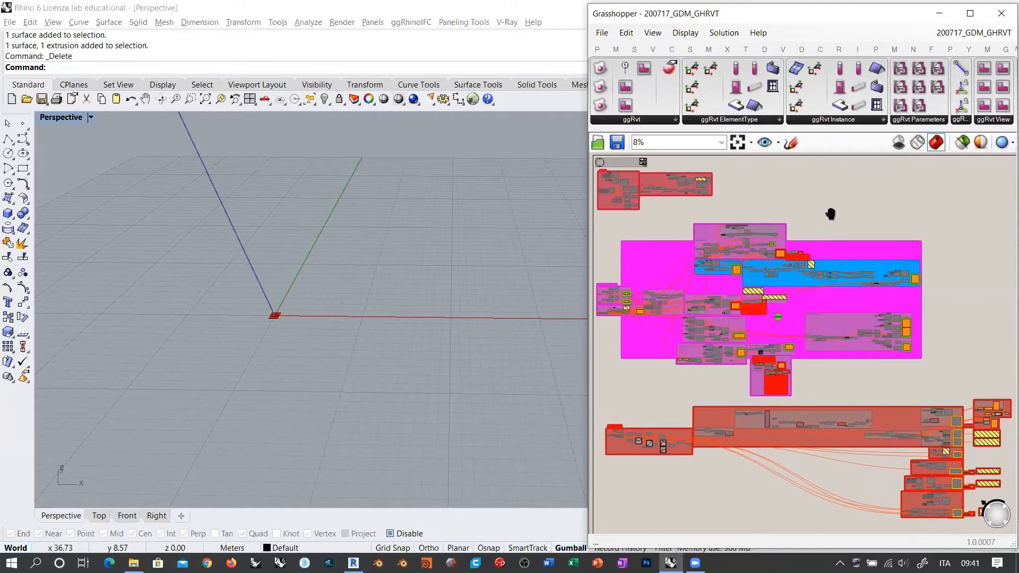
right_click_drag(831, 214, 830, 216)
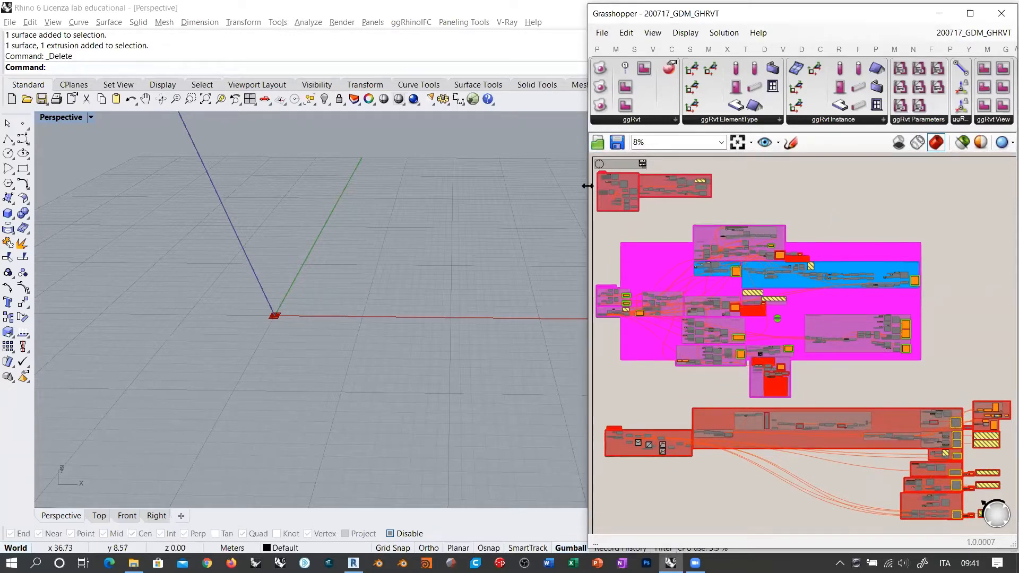
left_click_drag(587, 186, 70, 185)
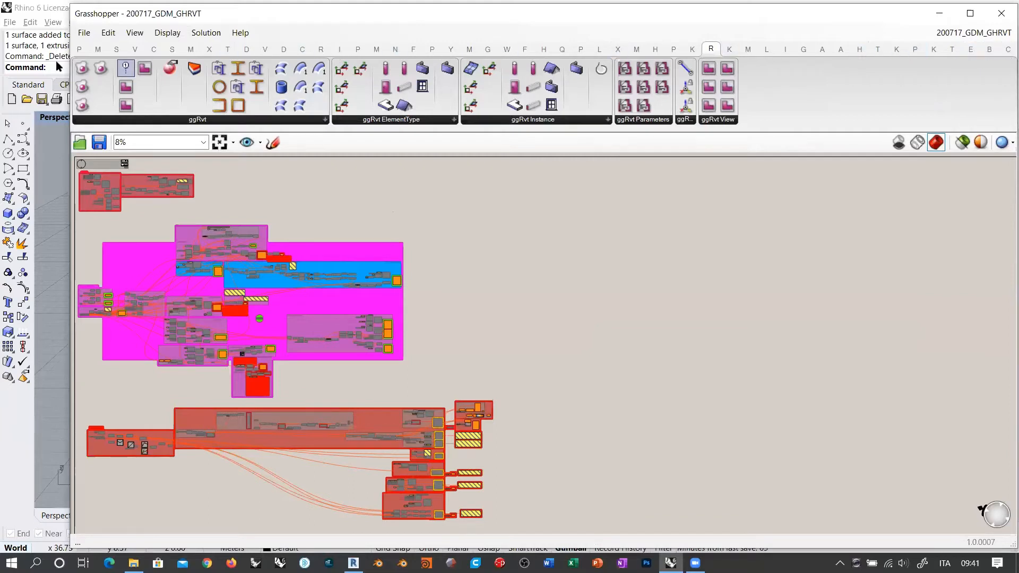
left_click_drag(70, 50, 11, 50)
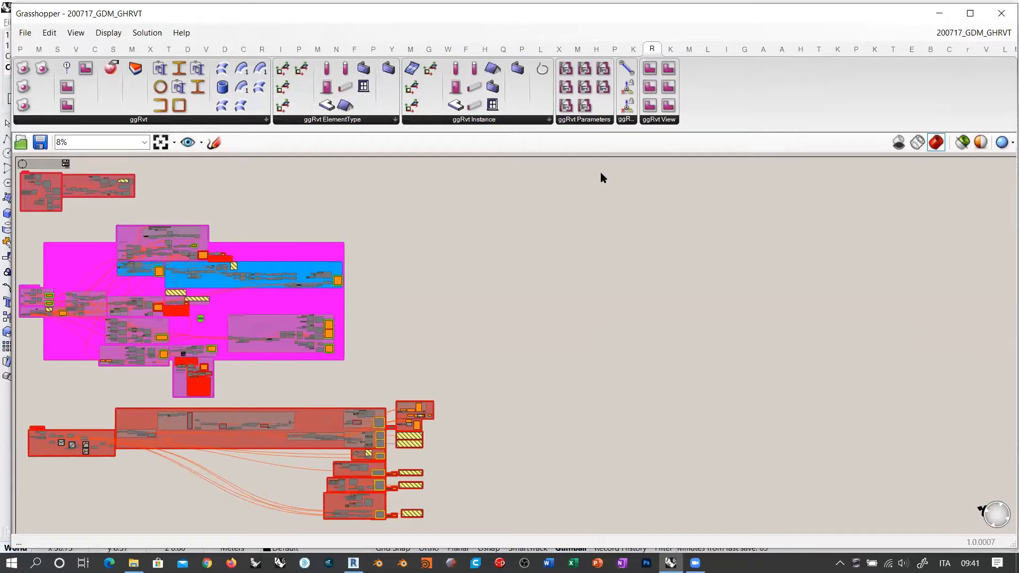
Step: Look through other plug-in component sets, including ggBCF, and return to the ggRvt components
left_click(430, 49)
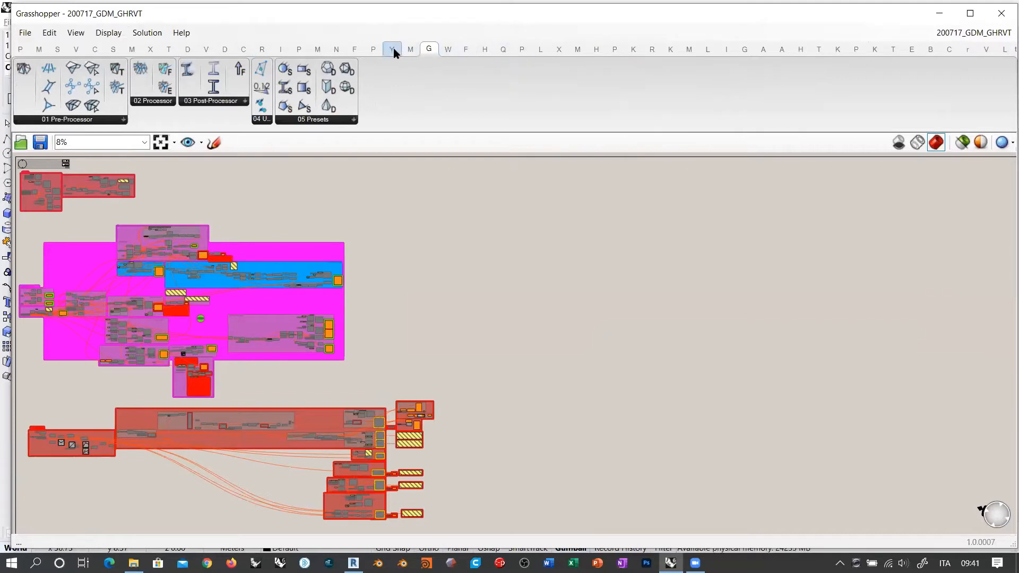
left_click(653, 49)
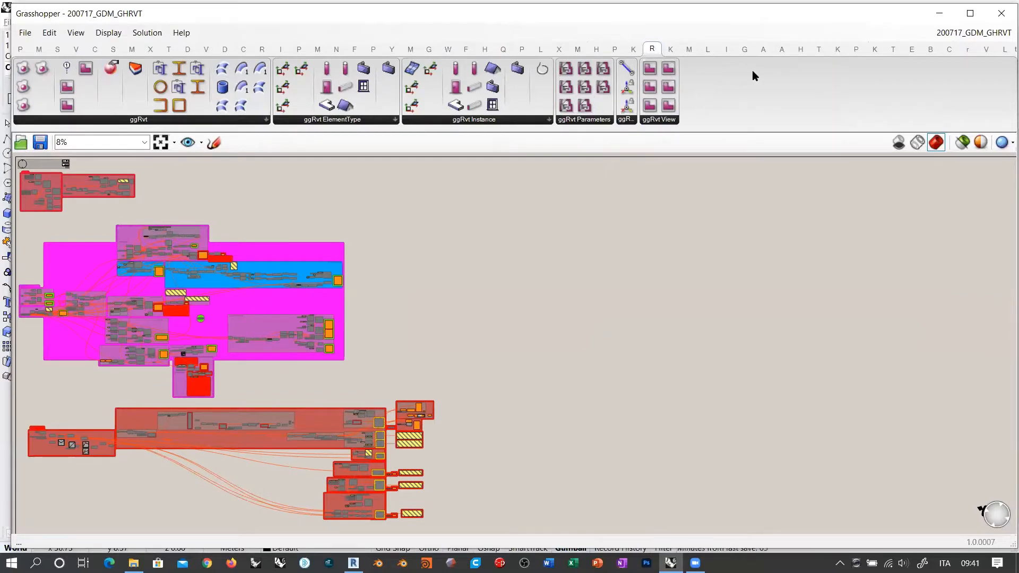
left_click(931, 49)
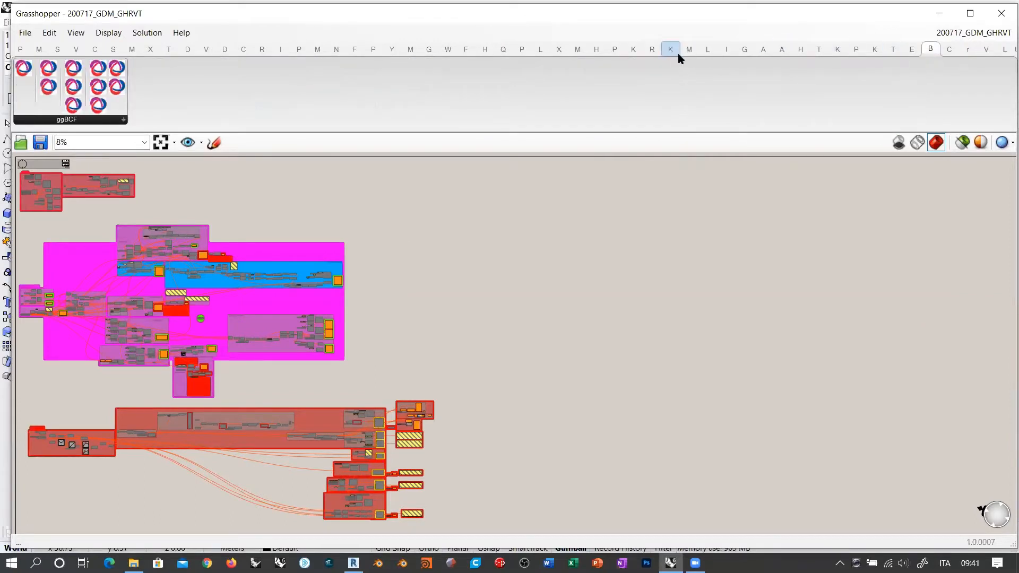
left_click(653, 49)
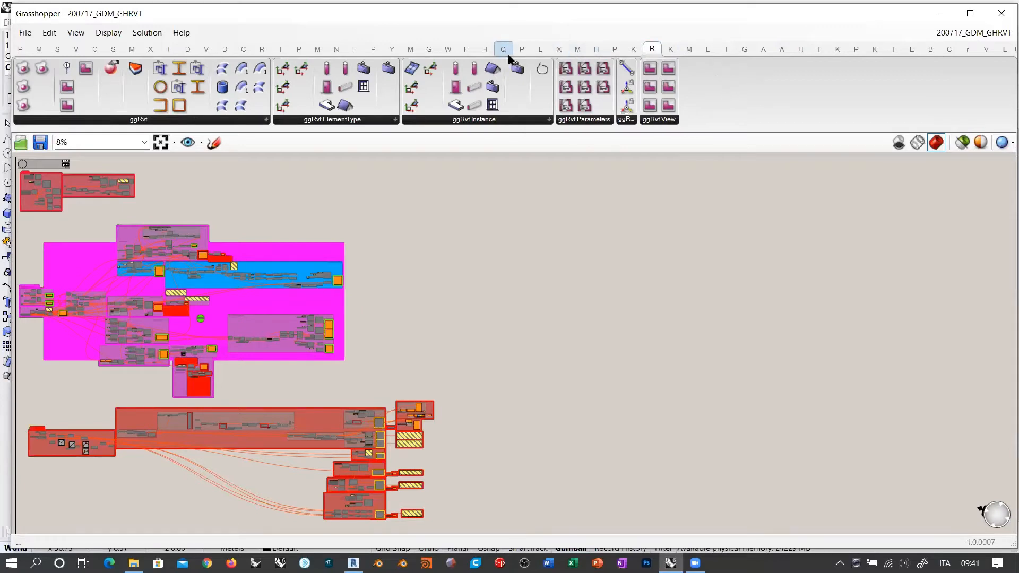
Step: Look over the GeomGymIFC component set and return to the ggRvt components
left_click(280, 50)
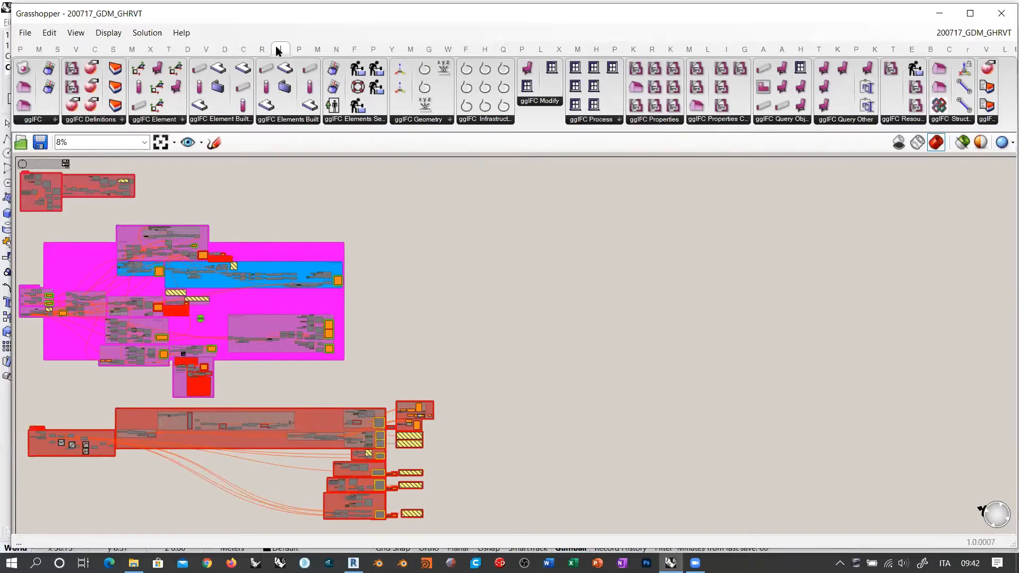
mouse_move(277, 51)
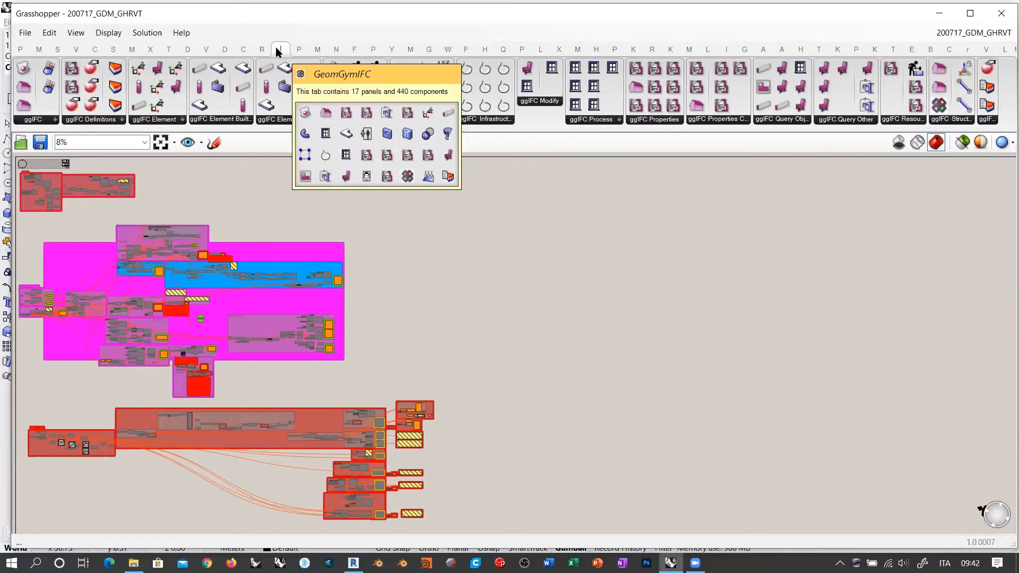
left_click(652, 49)
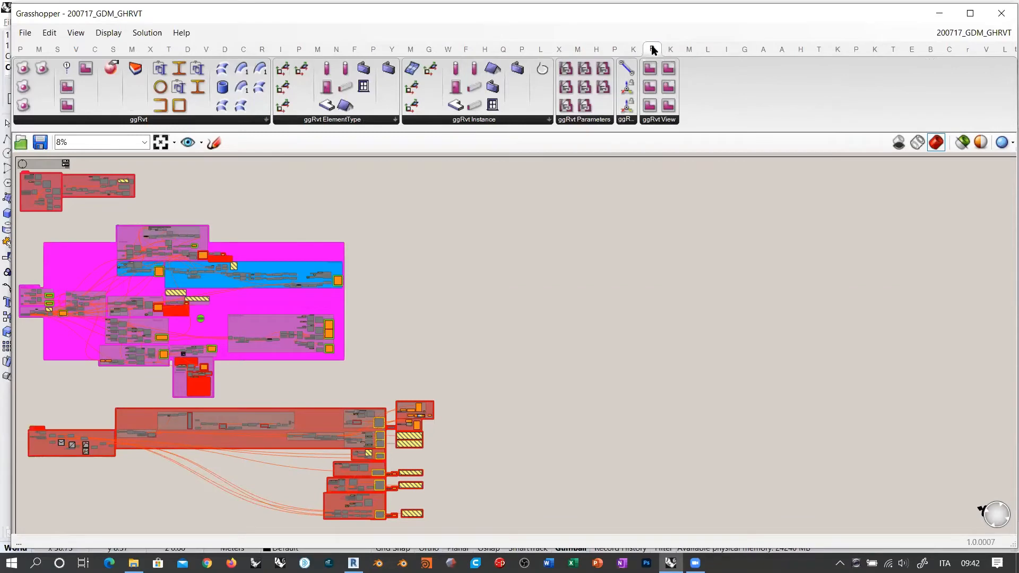
mouse_move(652, 48)
Step: Narrow the Grasshopper window to uncover Rhino and review the ggRhinoIFC import, export and conversion commands
left_click_drag(9, 43, 582, 42)
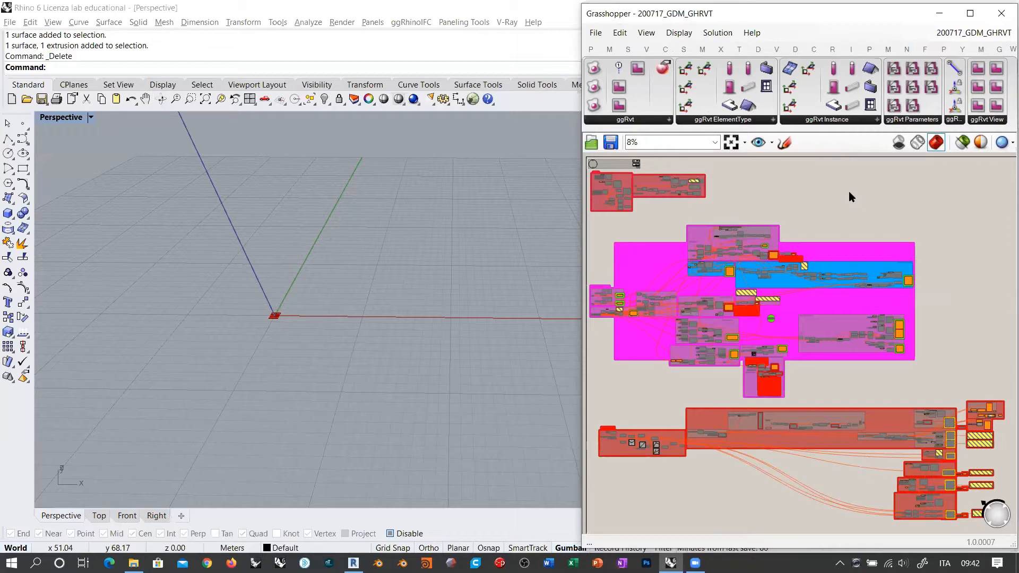
left_click(409, 22)
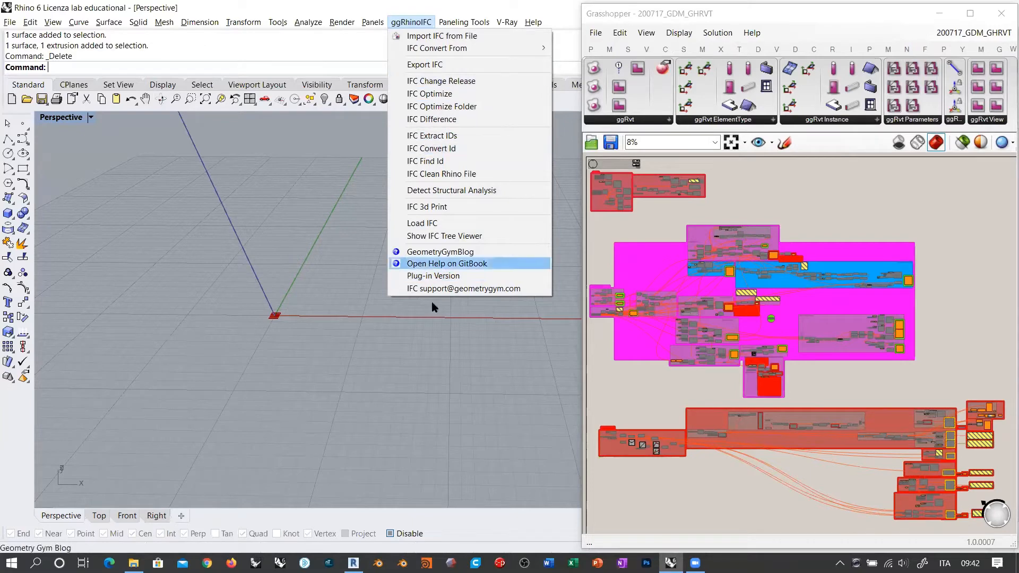
left_click(805, 197)
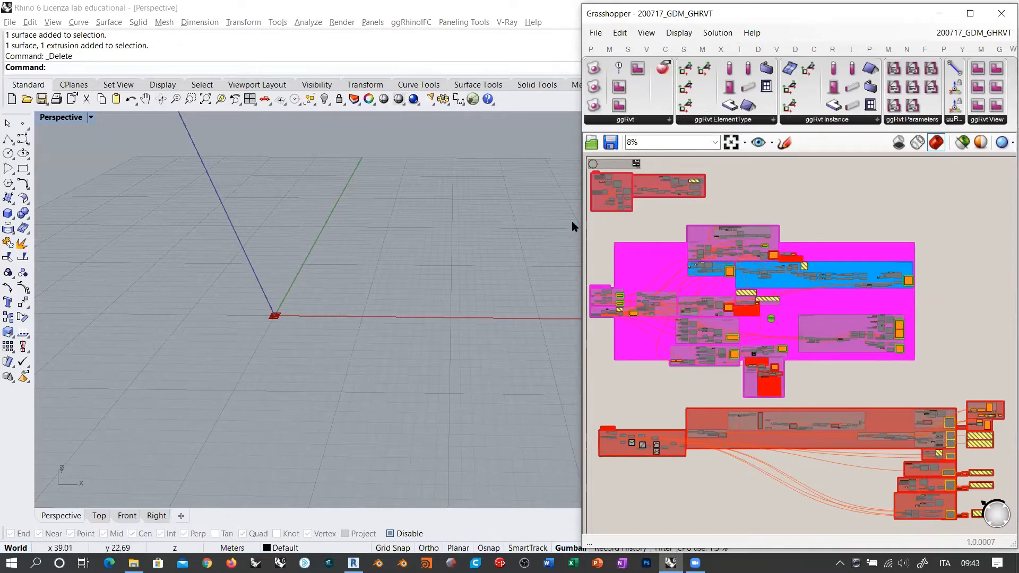
left_click_drag(579, 223, 207, 224)
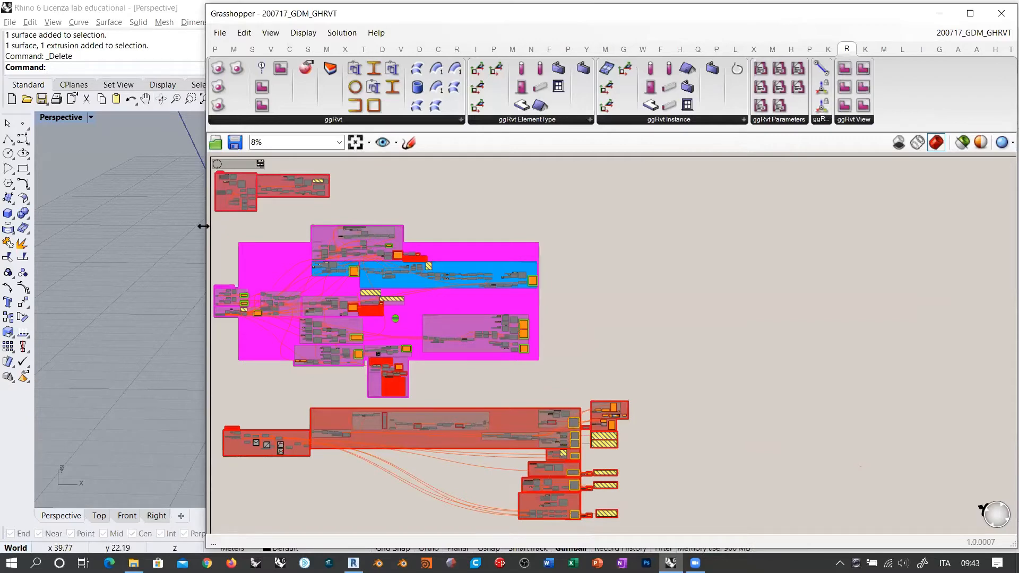
left_click_drag(203, 227, 529, 226)
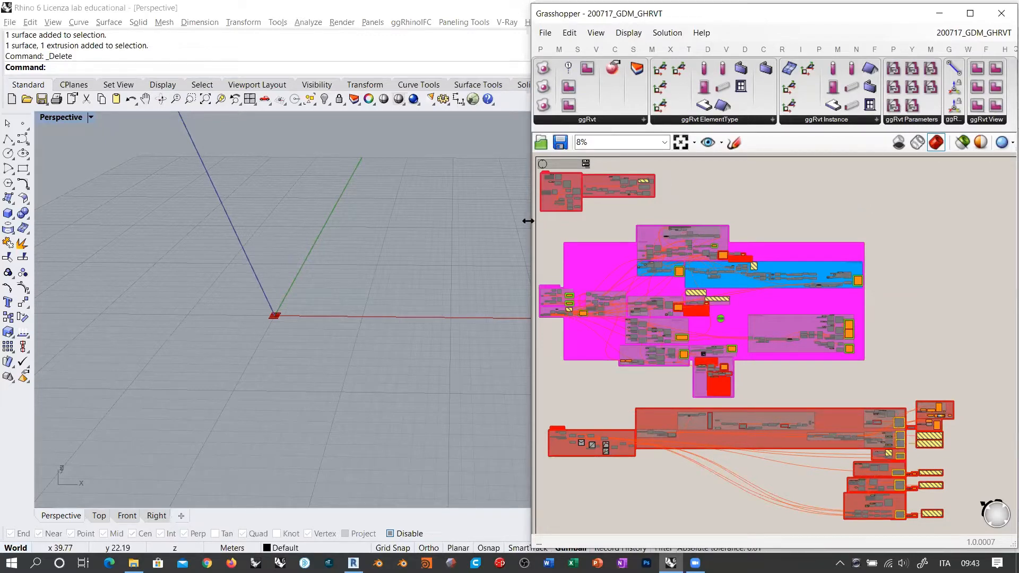
left_click_drag(527, 220, 579, 221)
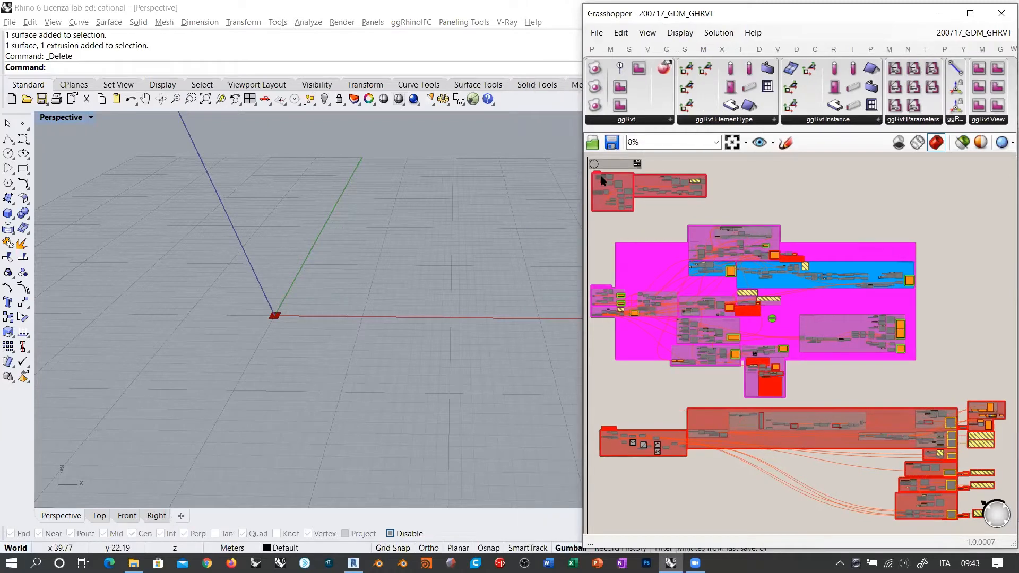
Step: Enable all components in the WARM UP group and in the group attached to it
scroll(591, 175, "up", 8)
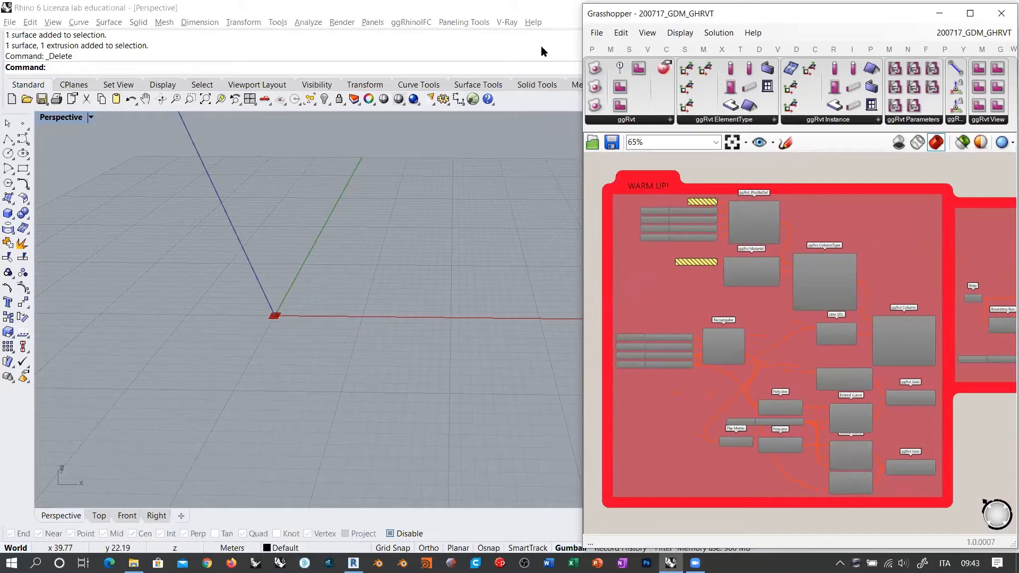
left_click(542, 47)
left_click_drag(578, 178, 307, 166)
scroll(372, 190, "down", 1)
scroll(377, 200, "down", 2)
left_click_drag(941, 180, 328, 394)
left_click(634, 383)
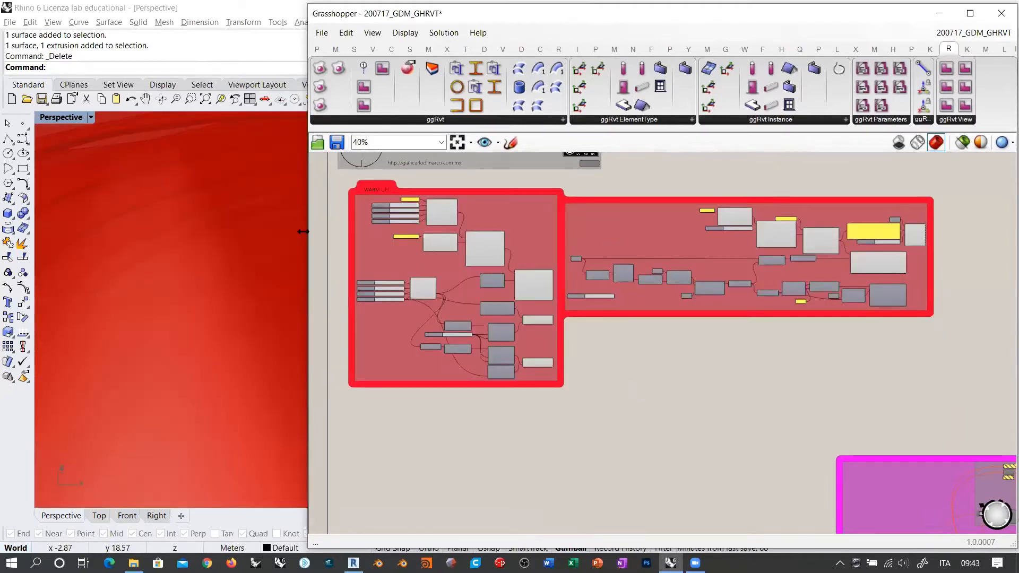
Step: Disable the components of the group attached to WARM UP, keeping only the WARM UP components enabled
left_click_drag(304, 232, 490, 231)
right_click_drag(762, 337, 645, 342)
scroll(738, 309, "down", 1)
left_click_drag(978, 212, 652, 342)
key("ctrl+e")
left_click(706, 383)
right_click_drag(627, 394, 712, 384)
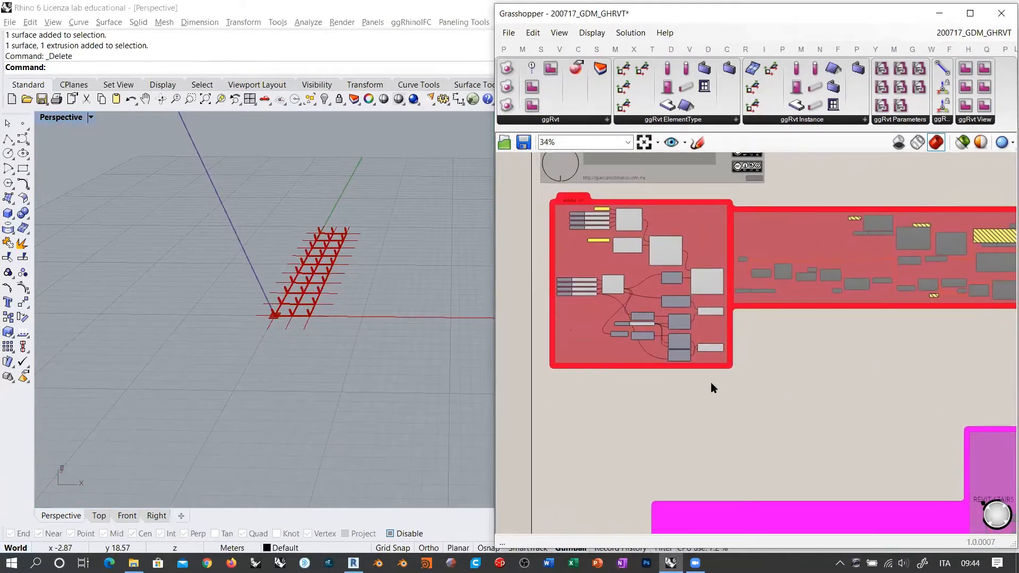
right_click_drag(803, 374, 769, 383)
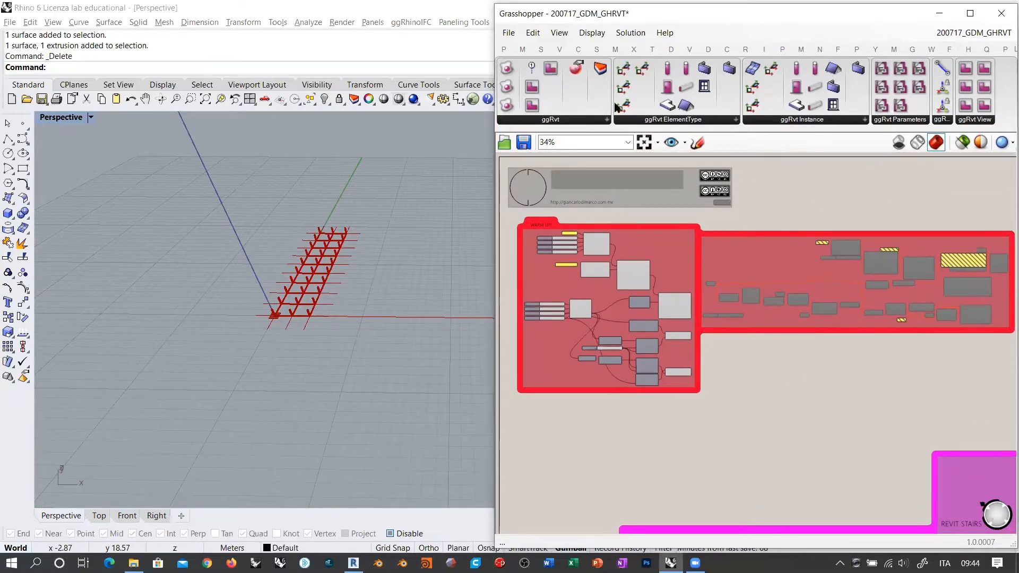
left_click_drag(494, 178, 263, 178)
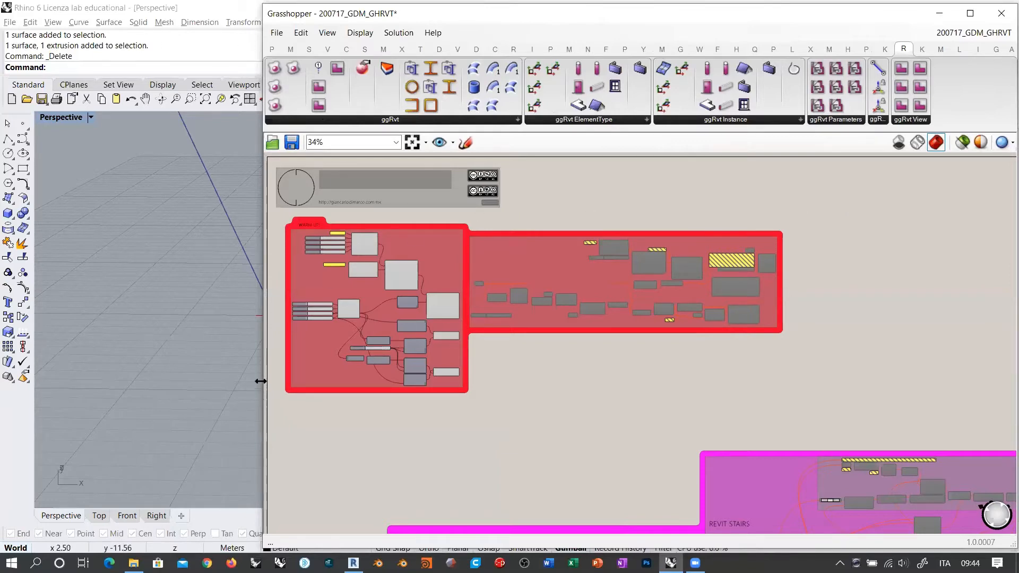
left_click_drag(260, 379, 496, 379)
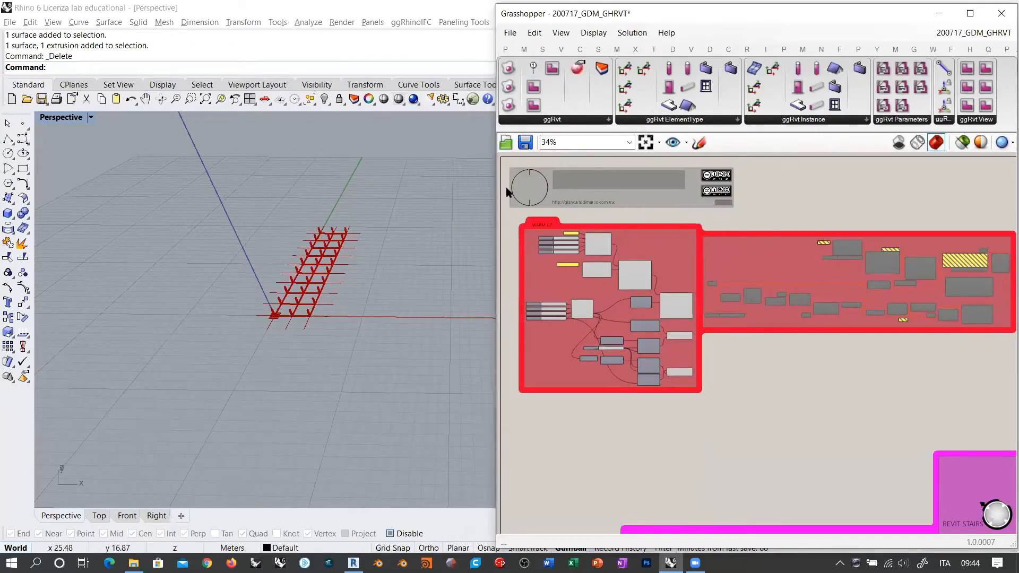
left_click_drag(423, 208, 340, 208)
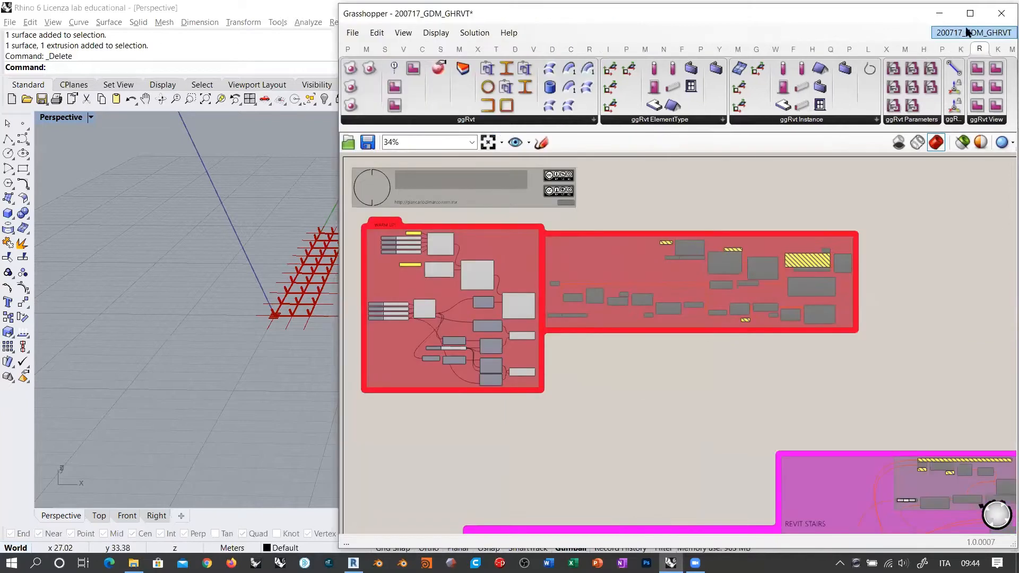
Step: Close the 200717_GDM_GHRVT definition without saving its changes
left_click(976, 31)
left_click(984, 47)
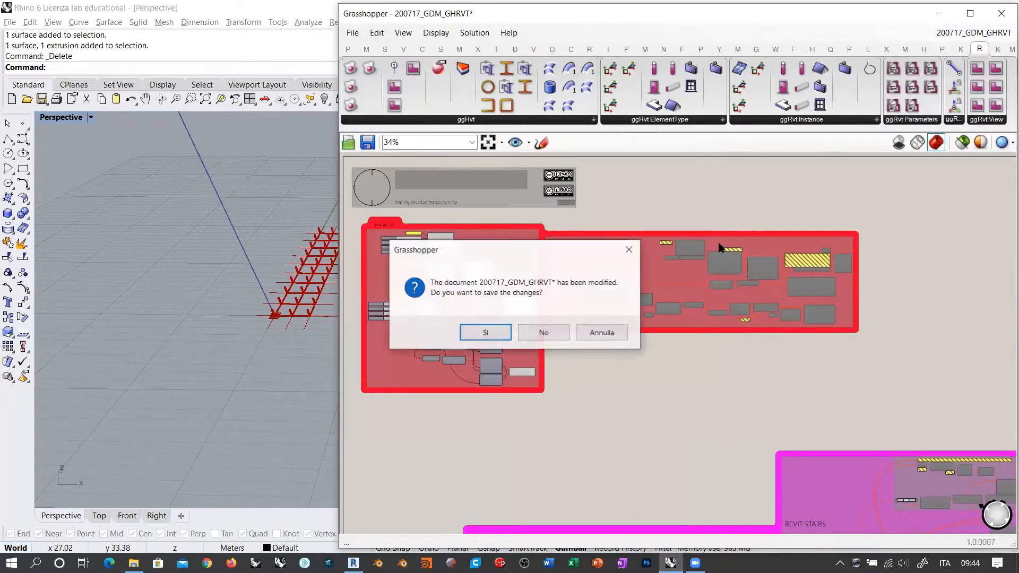
left_click(544, 332)
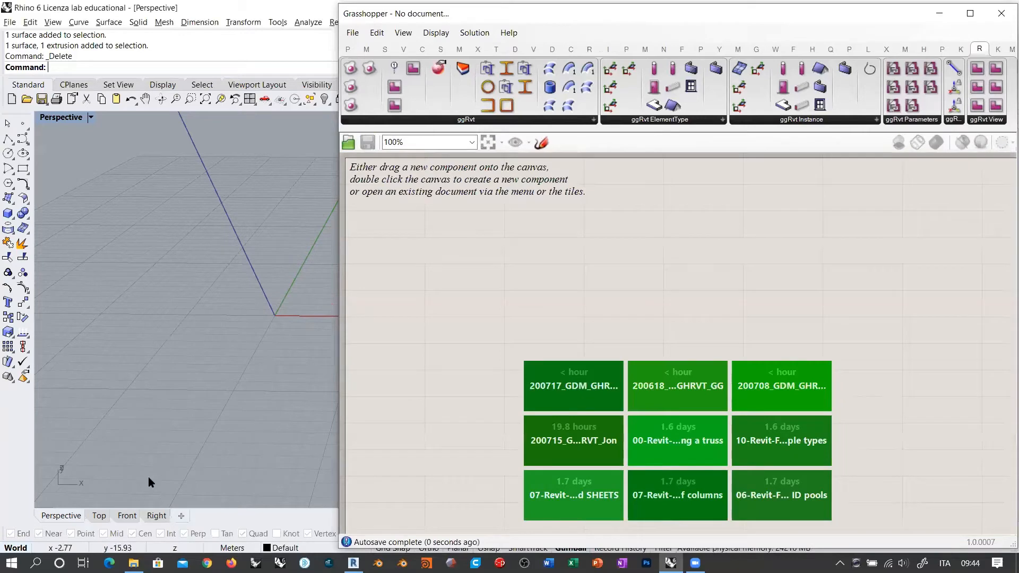
Step: Start a new Rhino model from the Large Objects - Millimeters template without saving the current one, and reopen the 200717_GDM_GHRVT definition
left_click(11, 99)
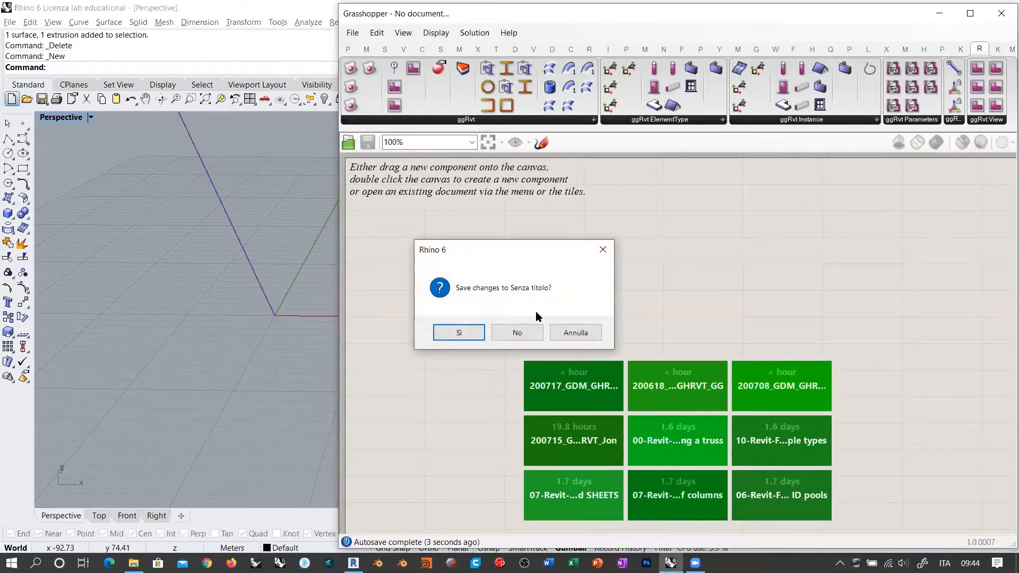
left_click(517, 333)
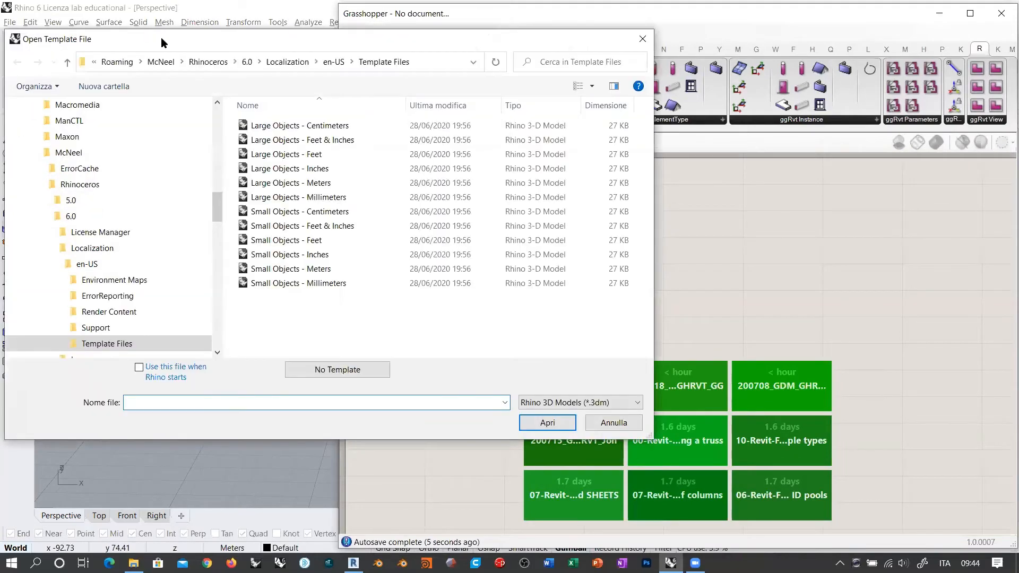
left_click_drag(161, 38, 179, 50)
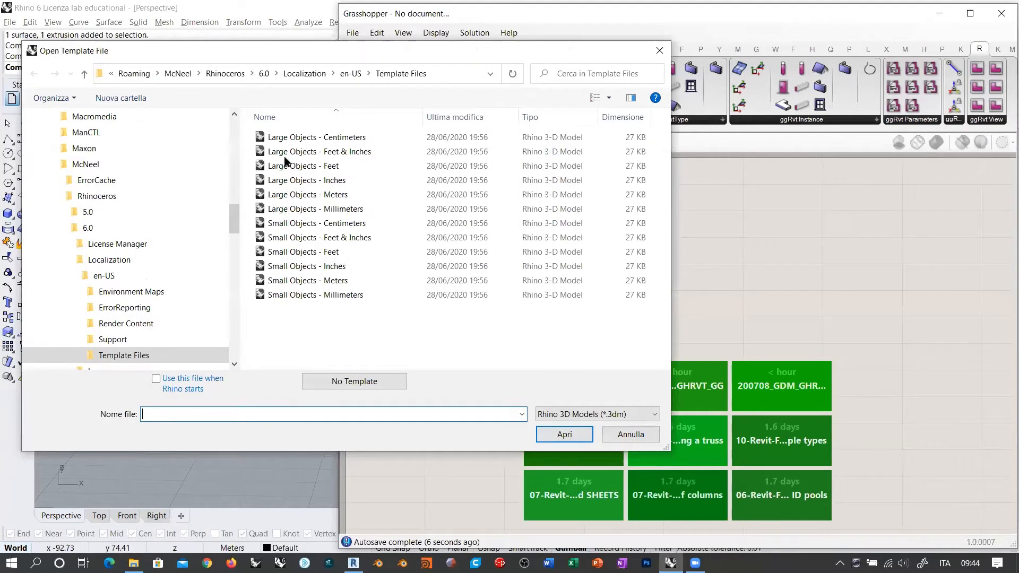
double_click(293, 211)
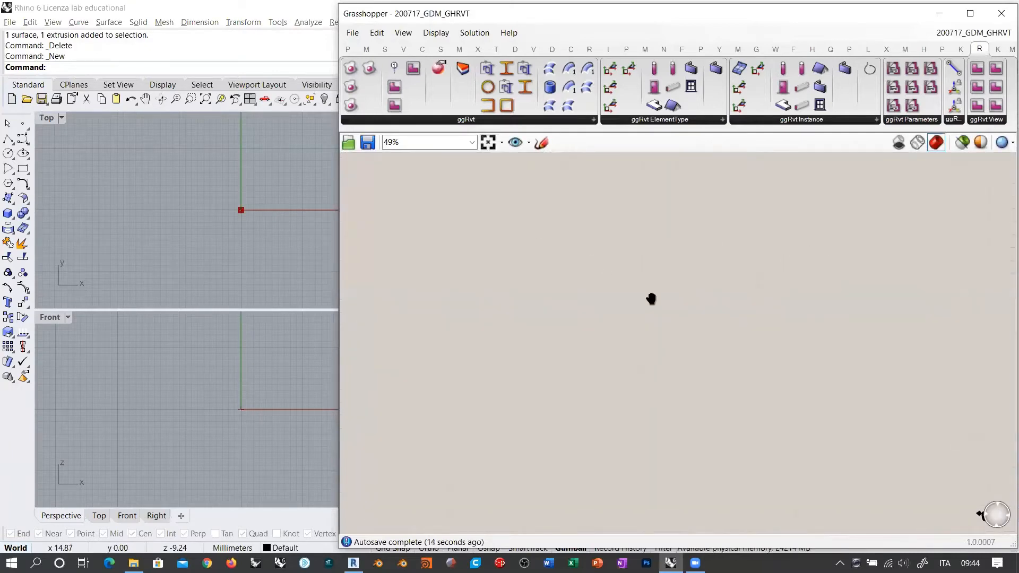
Step: Enable only the components of the WARM UP group in the reopened definition
left_click(488, 142)
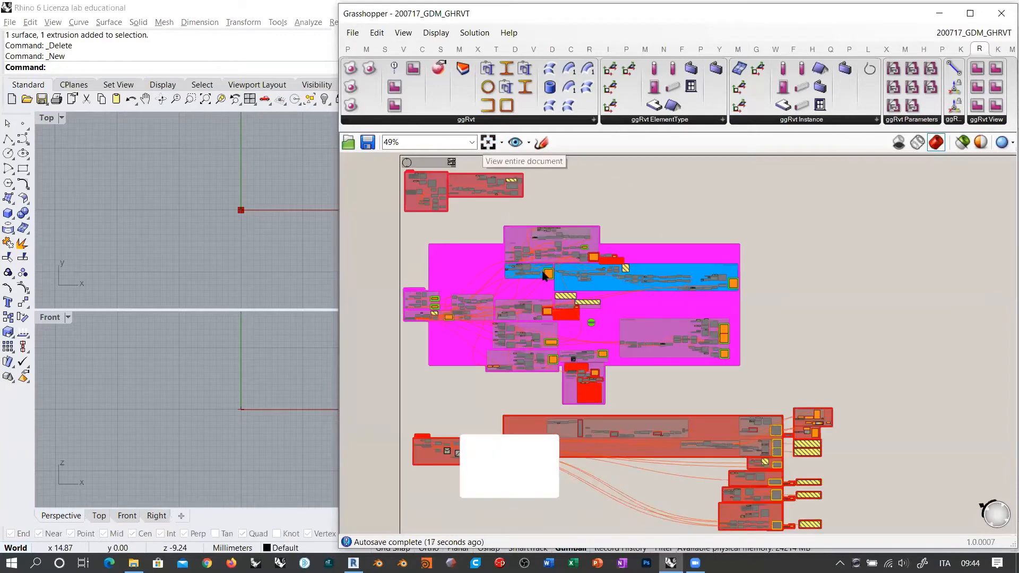
scroll(574, 234, "up", 6)
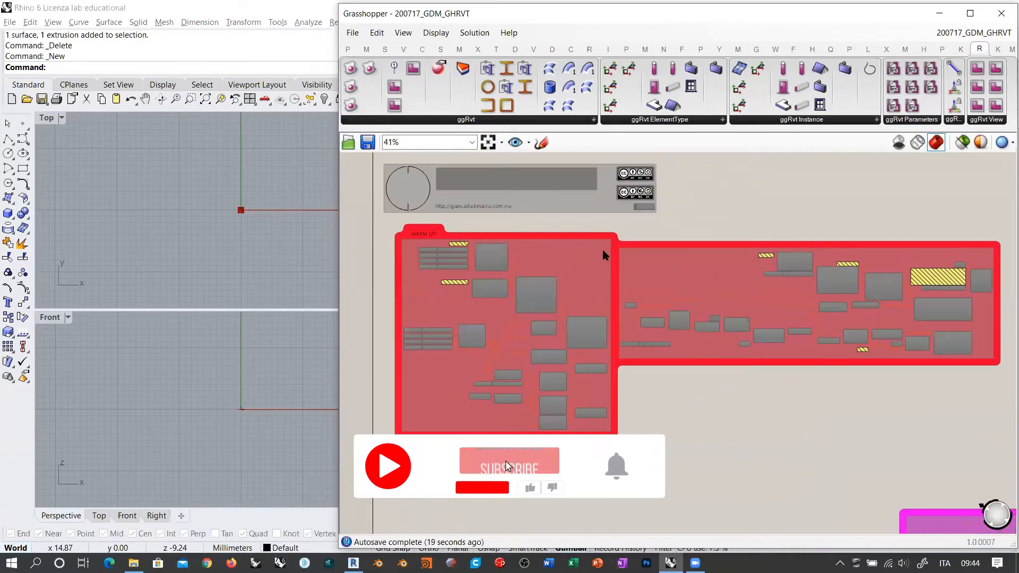
left_click_drag(612, 221, 386, 446)
left_click_drag(612, 446, 670, 448)
key("ctrl+e")
left_click(670, 448)
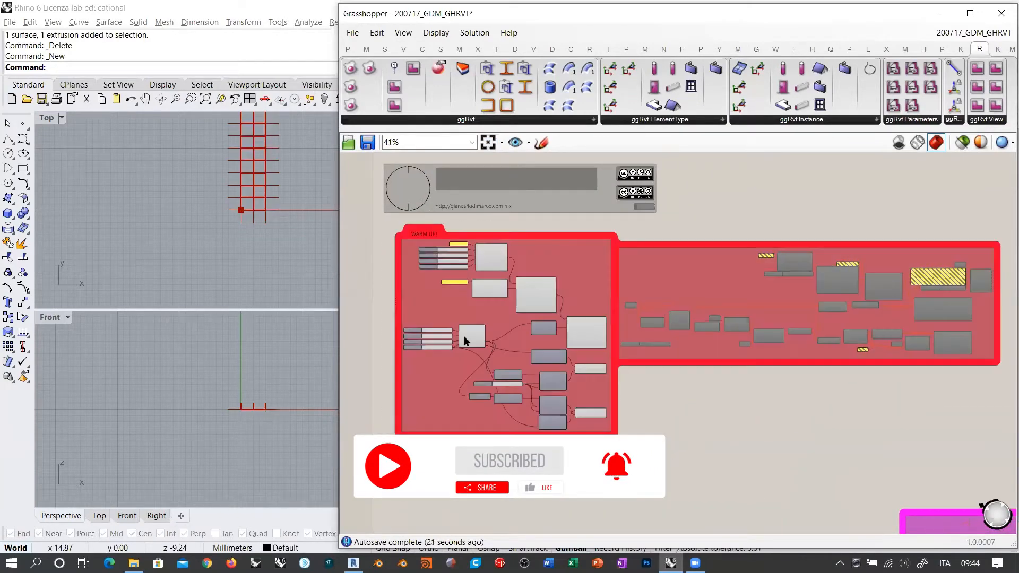
Step: Maximize Rhino's Perspective viewport beside a narrower Grasshopper window and inspect the previewed columns and grid lines
right_click_drag(292, 186, 258, 225)
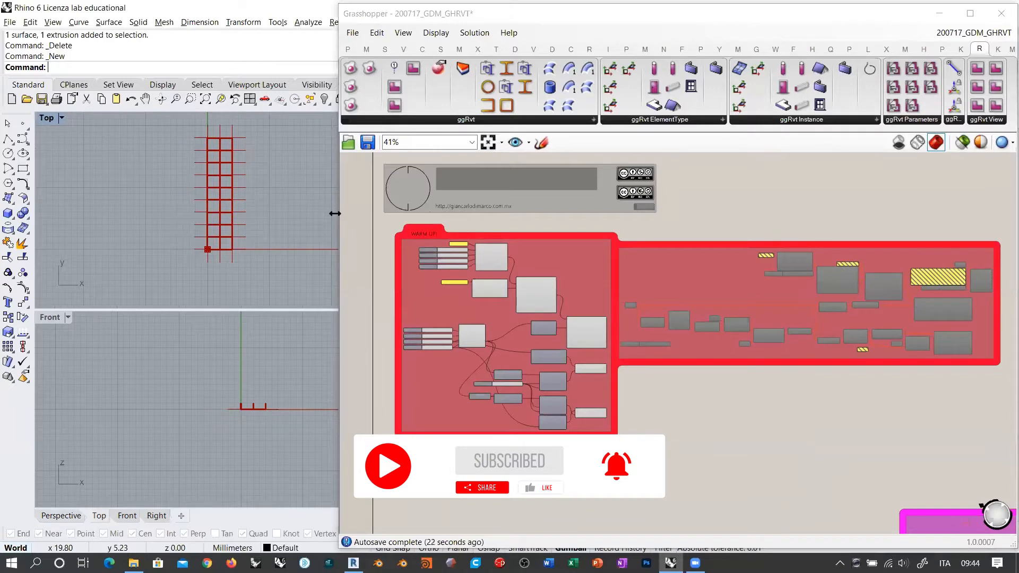
left_click_drag(335, 214, 546, 169)
double_click(480, 121)
right_click_drag(345, 363, 401, 380)
scroll(401, 380, "up", 8)
scroll(401, 309, "up", 3)
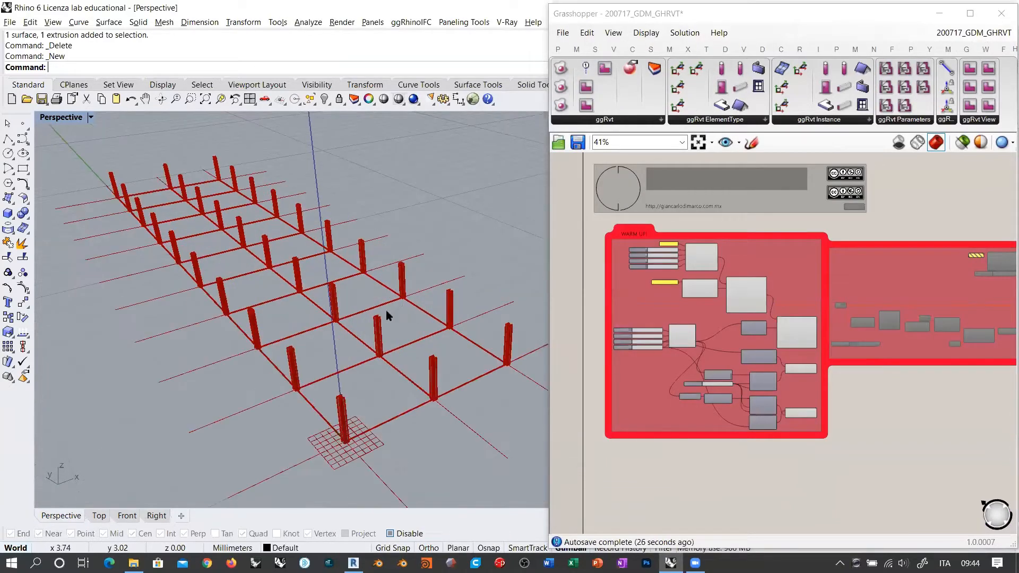
right_click_drag(387, 311, 381, 294)
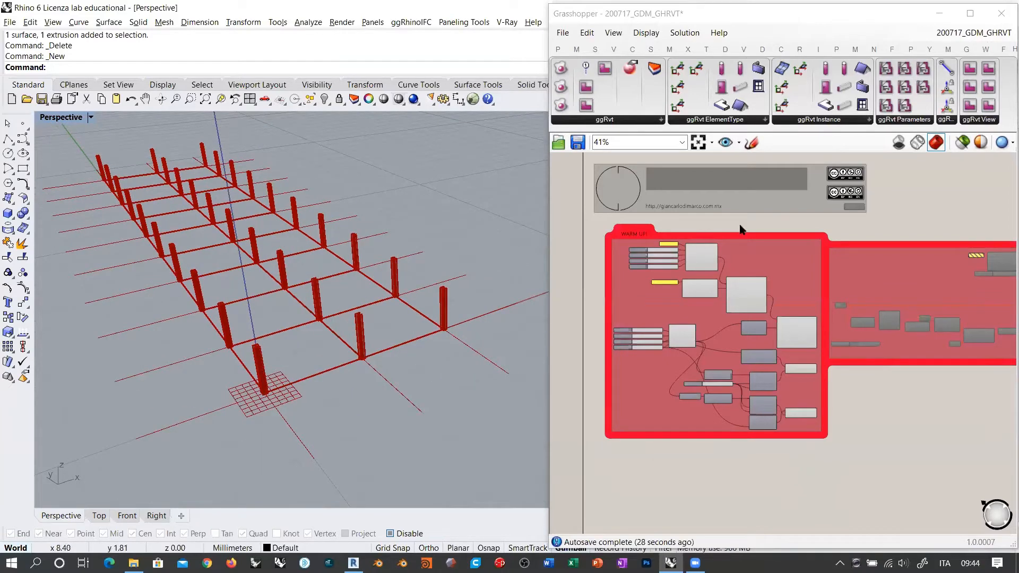
Step: Disable all components of the WARM UP group again
left_click_drag(600, 218, 903, 411)
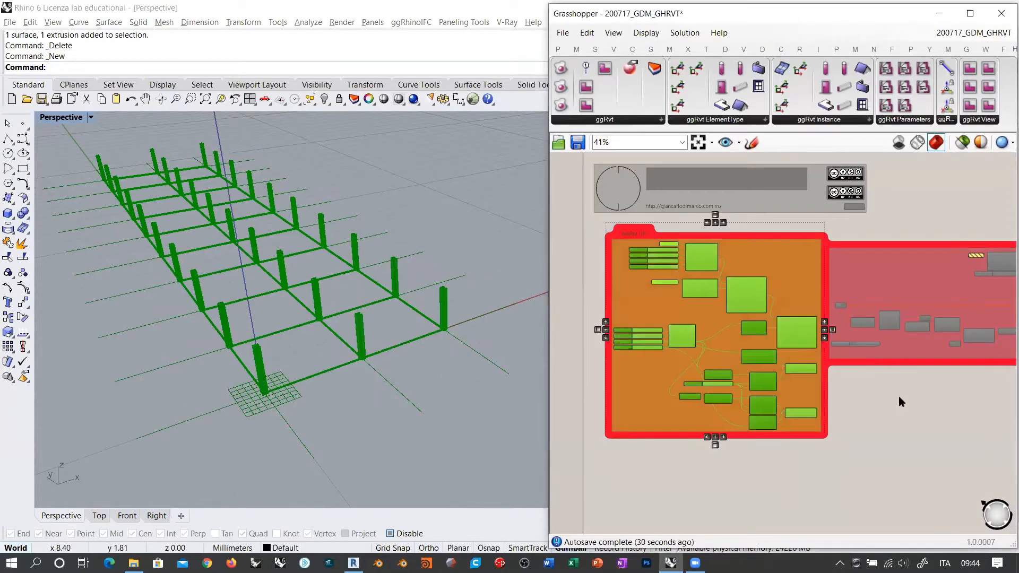
key("ctrl+e")
left_click(899, 396)
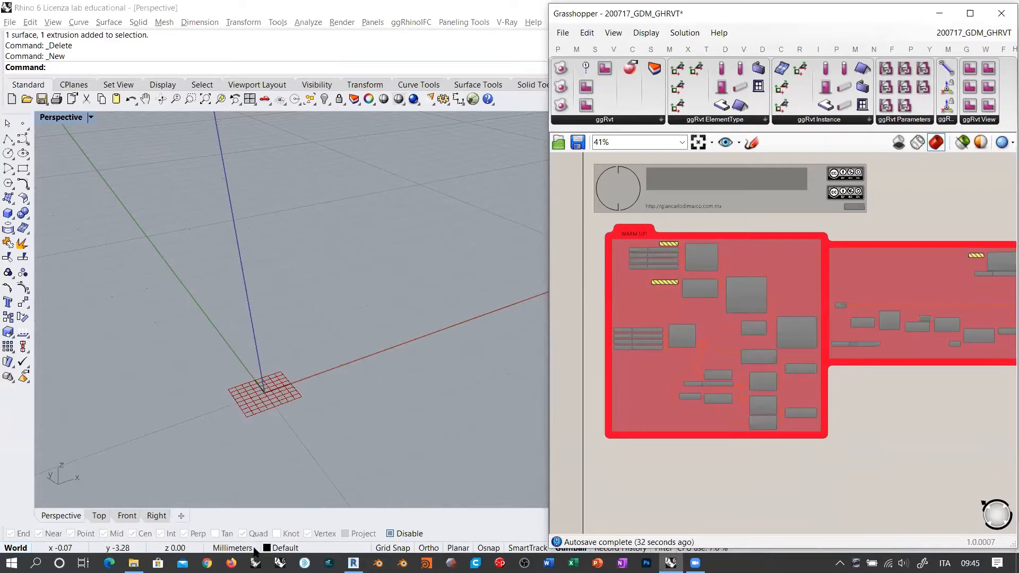
right_click_drag(788, 412, 747, 358)
scroll(747, 357, "down", 5)
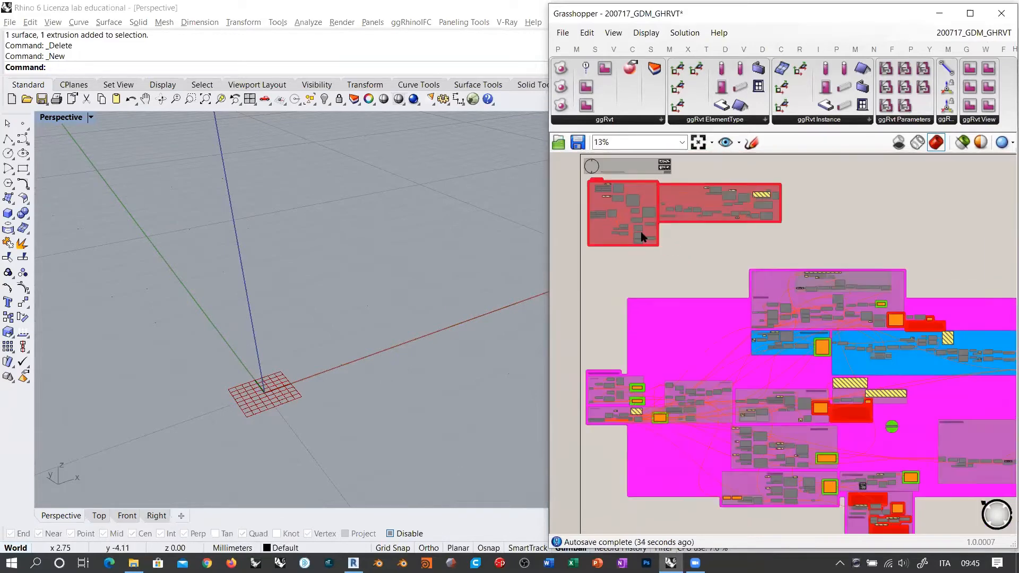
right_click_drag(692, 255, 654, 211)
scroll(654, 212, "down", 1)
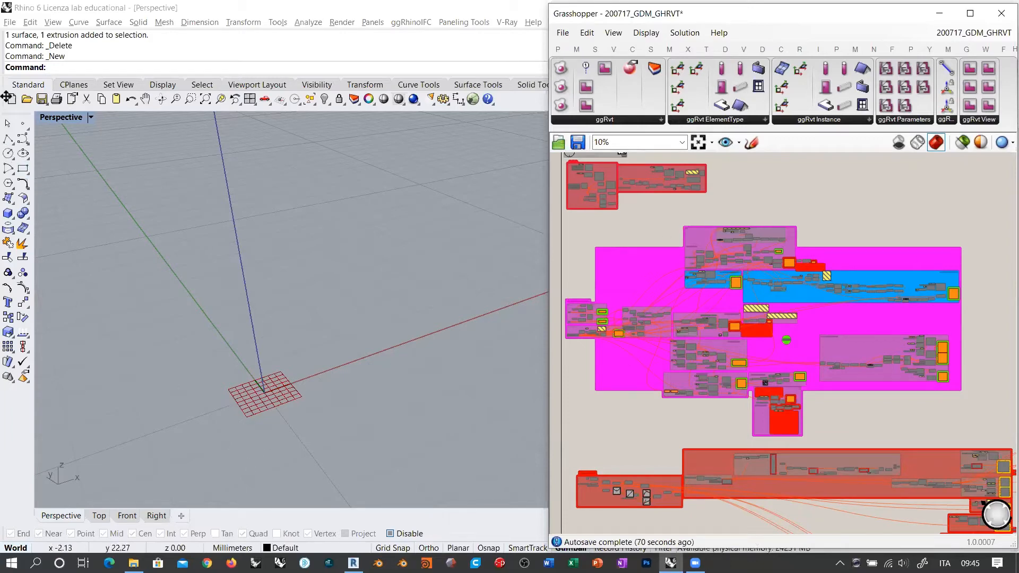
Step: Discard the changes to the Grasshopper definition and close it, leaving no document open
left_click(974, 33)
left_click(988, 52)
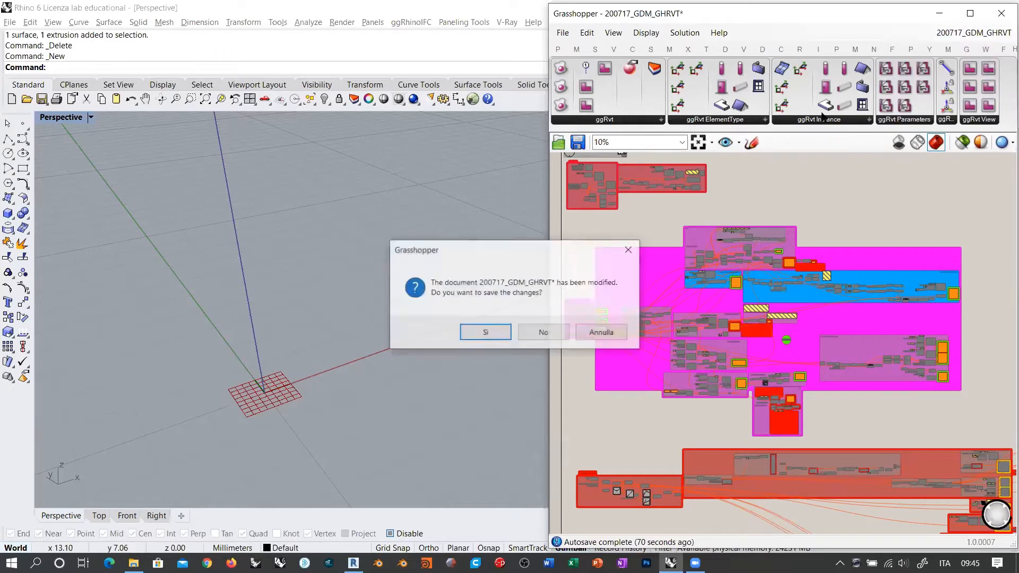
left_click(542, 333)
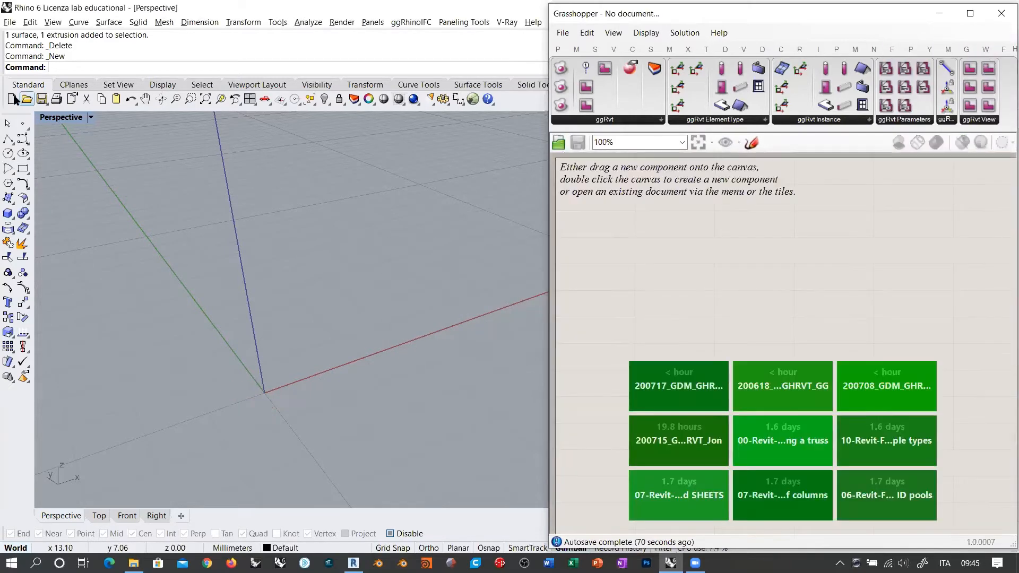
Step: Start a new Rhino model from the Large Objects - Meters template and maximize its Perspective viewport
left_click(12, 100)
left_click(515, 330)
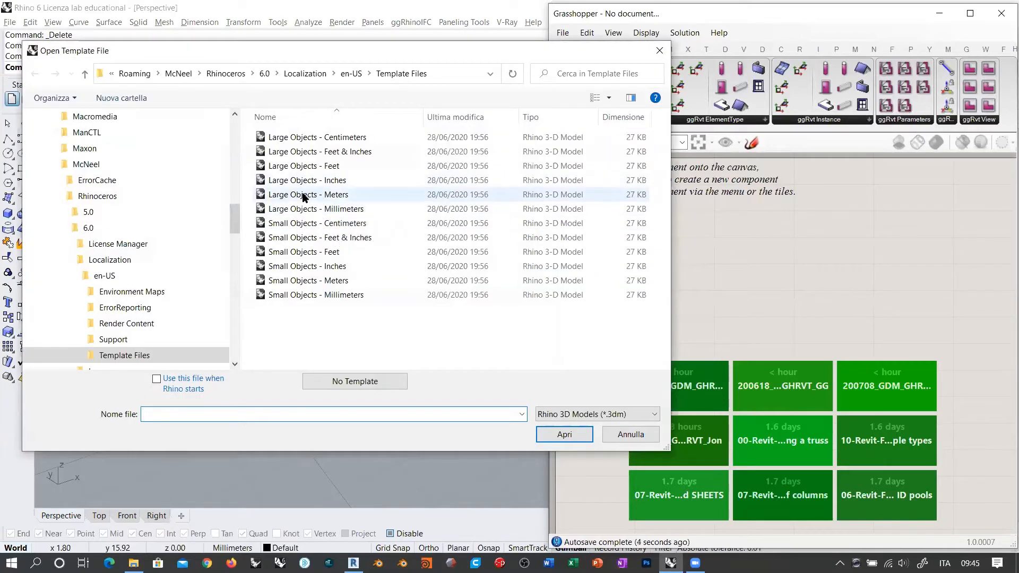
left_click(303, 196)
double_click(303, 195)
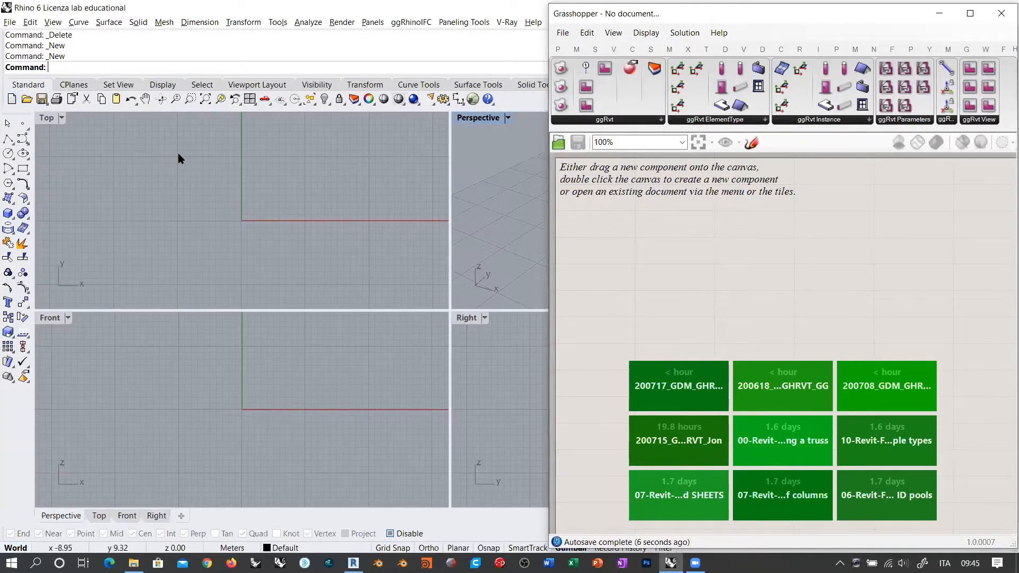
double_click(481, 118)
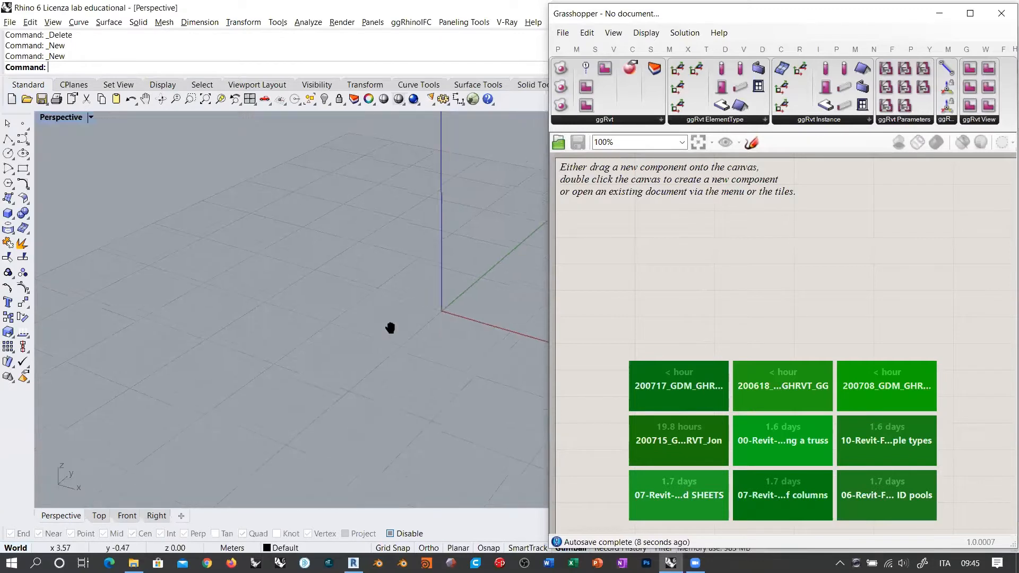
right_click_drag(391, 326, 355, 320)
Step: Reopen the recent 200717_GDM_GHRVT definition in Grasshopper and show the entire document on the canvas
left_click(616, 227)
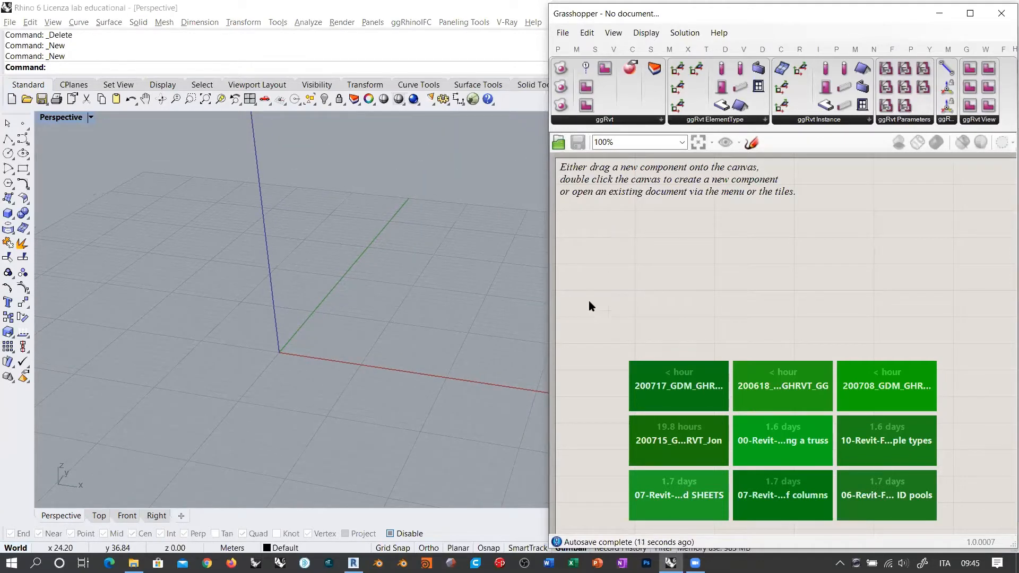
left_click(679, 385)
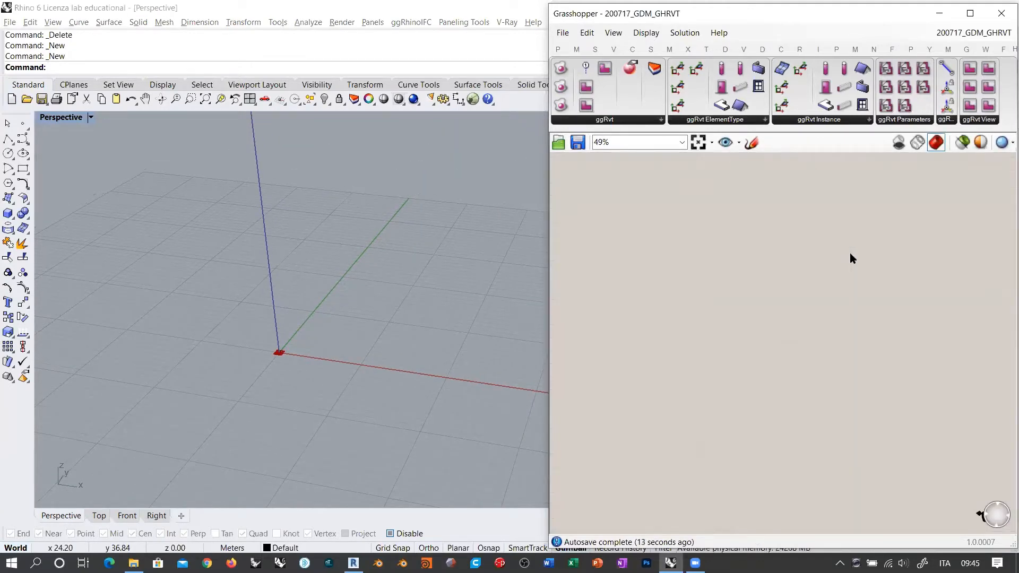
scroll(938, 277, "down", 10)
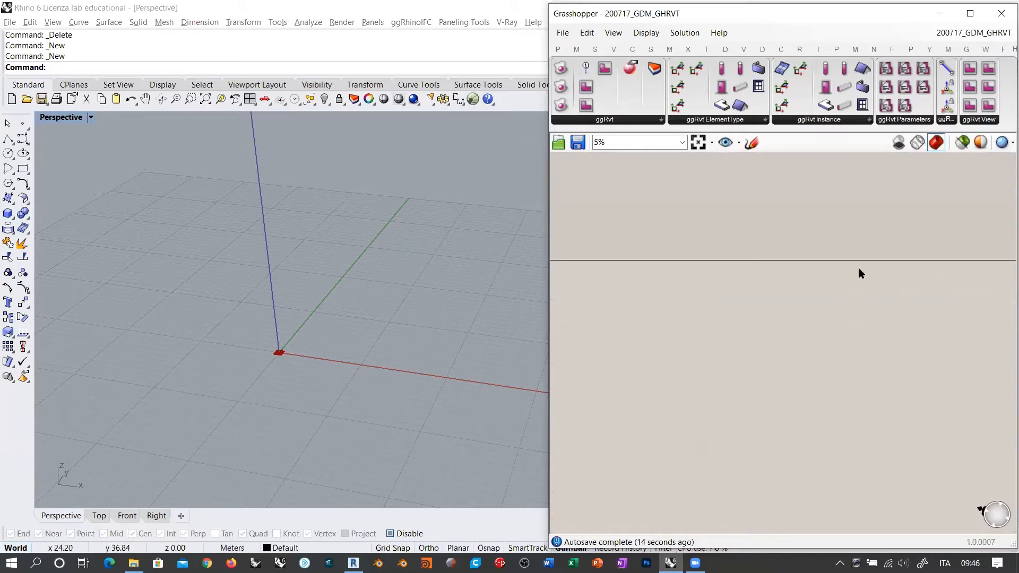
left_click(698, 142)
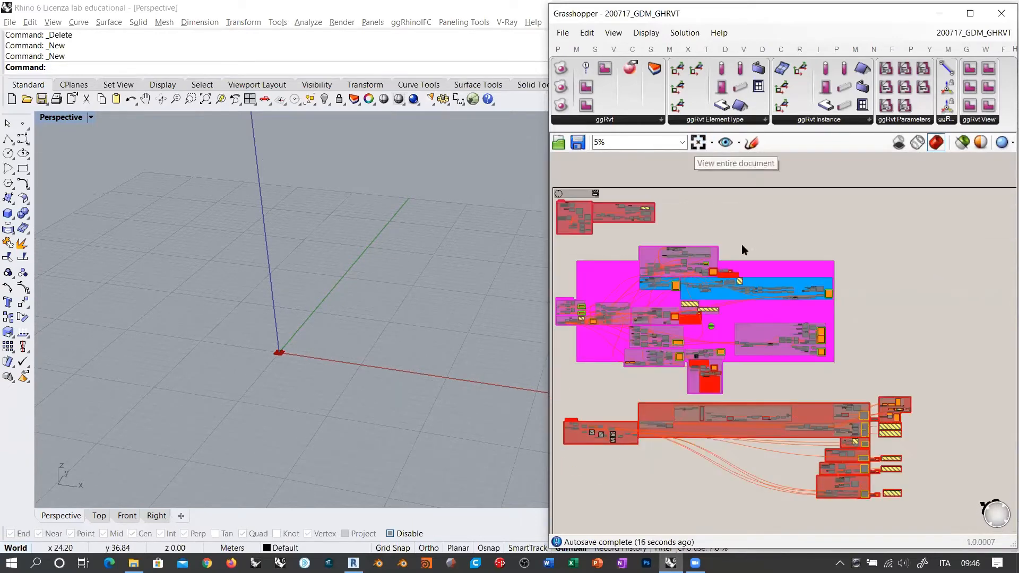
right_click_drag(737, 225, 768, 203)
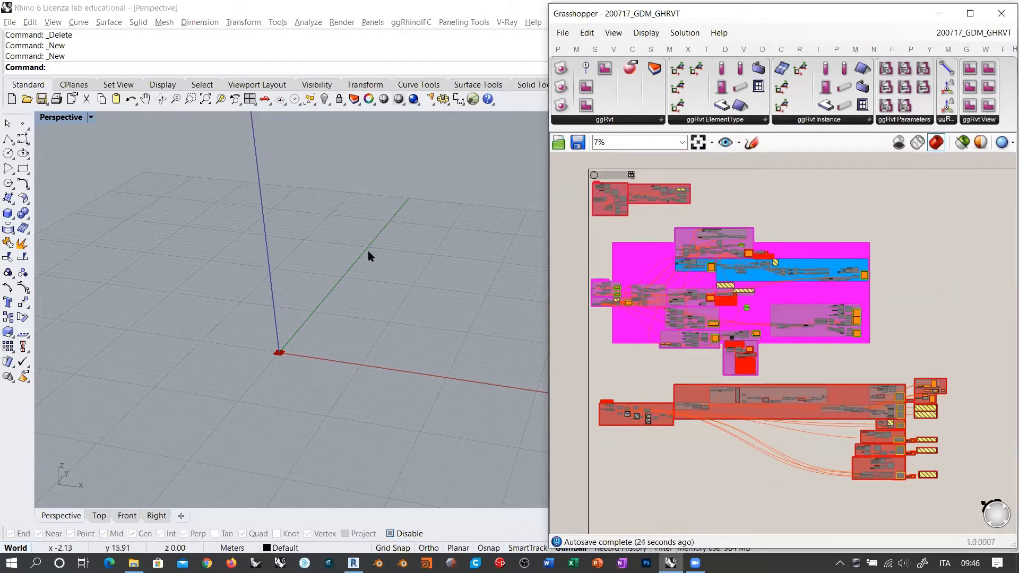
Step: Enable only the components inside the first WARM UP group
scroll(693, 282, "up", 1)
scroll(692, 282, "up", 5)
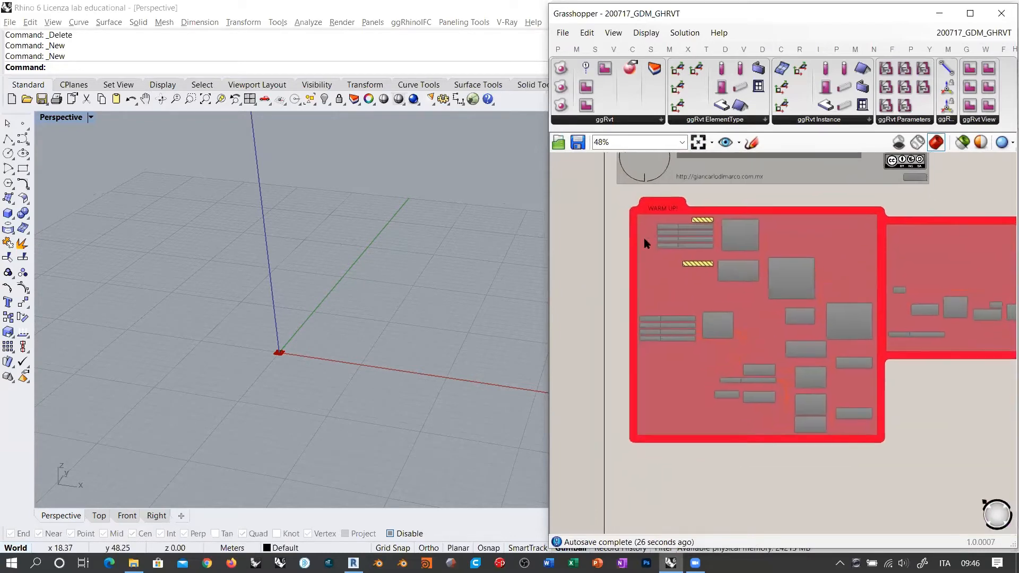
left_click_drag(619, 210, 888, 461)
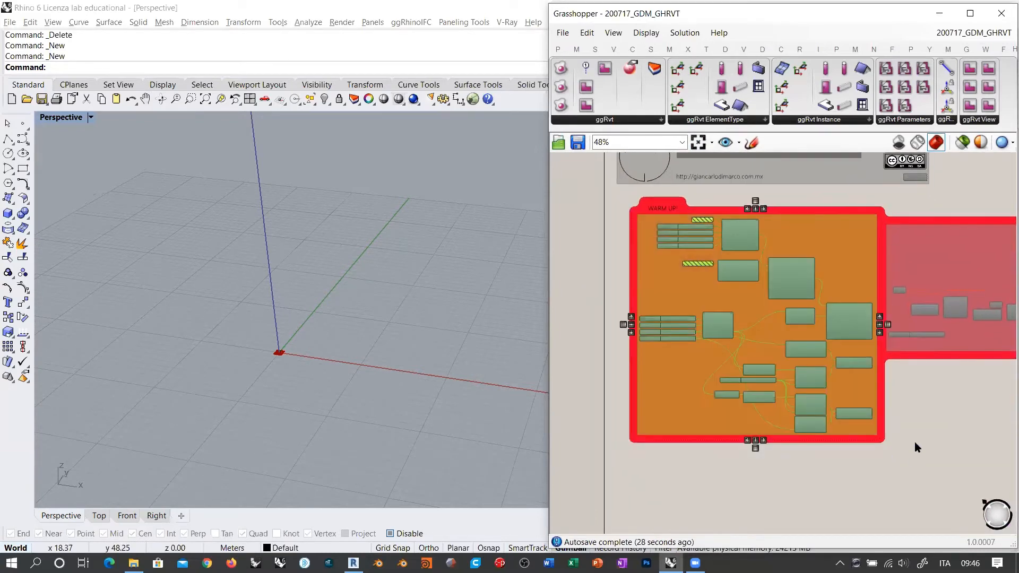
key("ctrl+e")
left_click(925, 429)
Step: Examine the previewed columns and grid lines in the Perspective viewport, both overall and close up
right_click_drag(328, 336, 403, 360)
right_click_drag(393, 422, 341, 308, "shift")
scroll(394, 337, "up", 5)
scroll(338, 275, "up", 3)
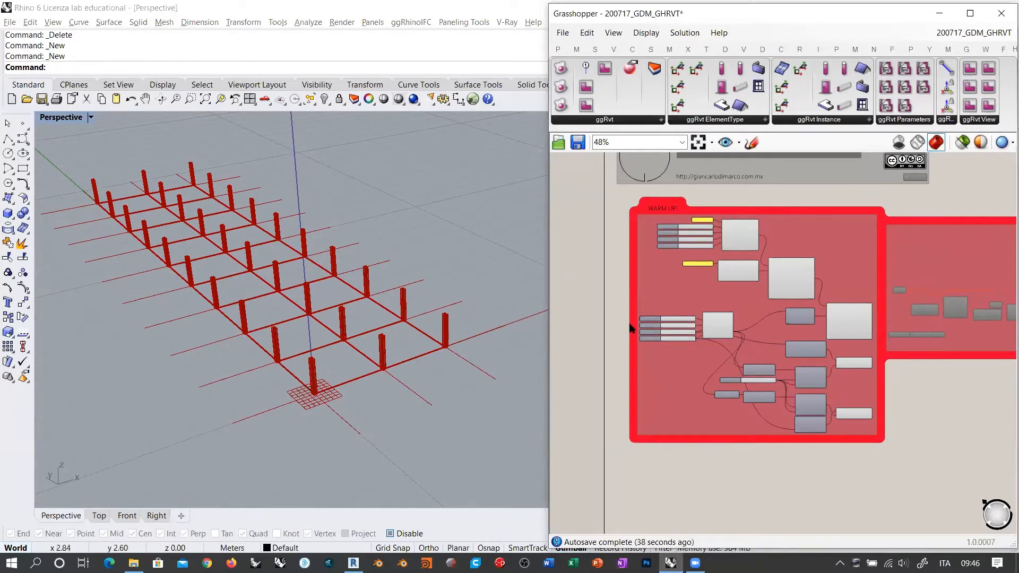
right_click_drag(759, 321, 707, 324)
right_click_drag(213, 242, 287, 265)
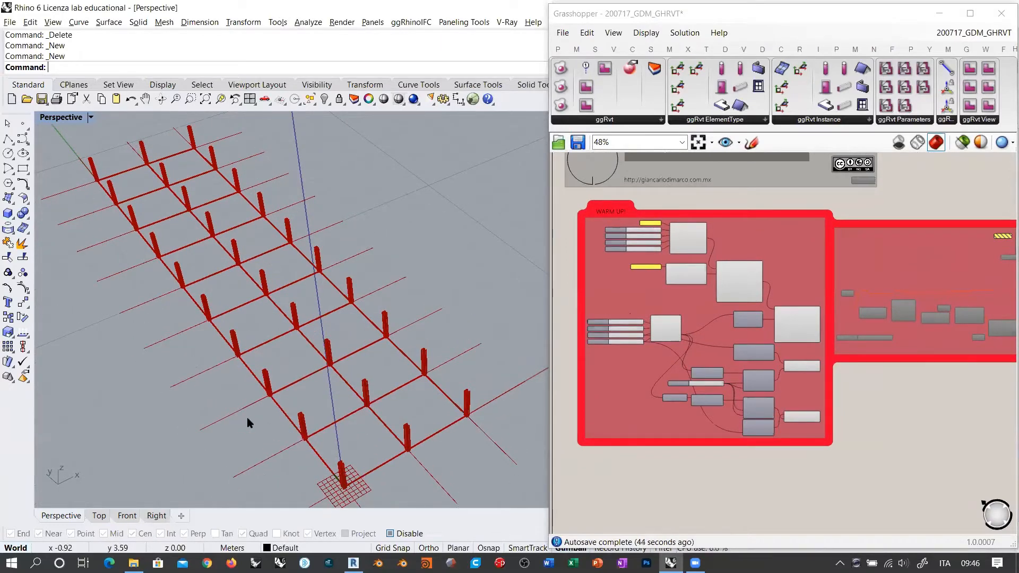
scroll(286, 265, "up", 6)
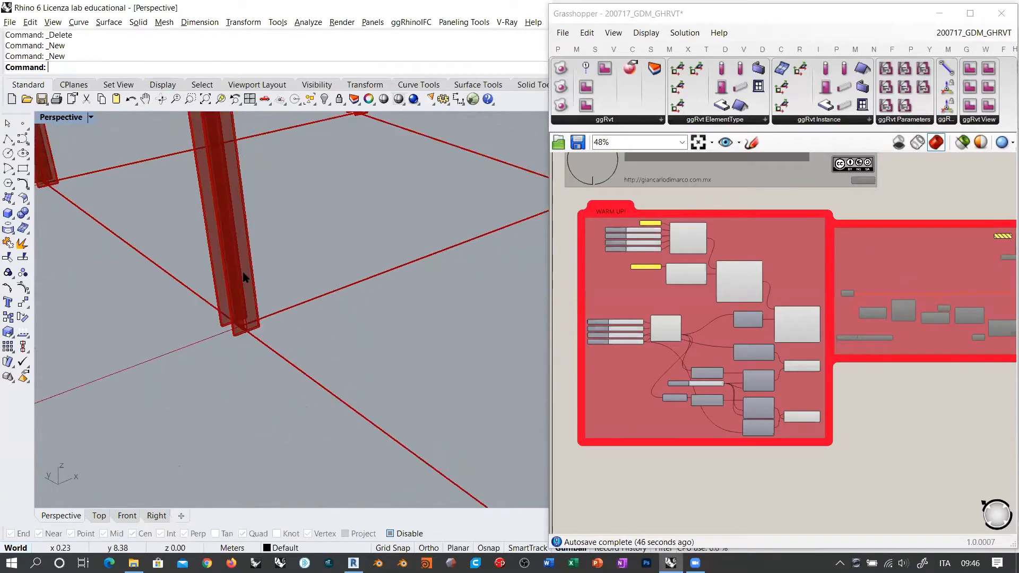
scroll(243, 255, "down", 5)
right_click_drag(280, 244, 328, 300, "shift")
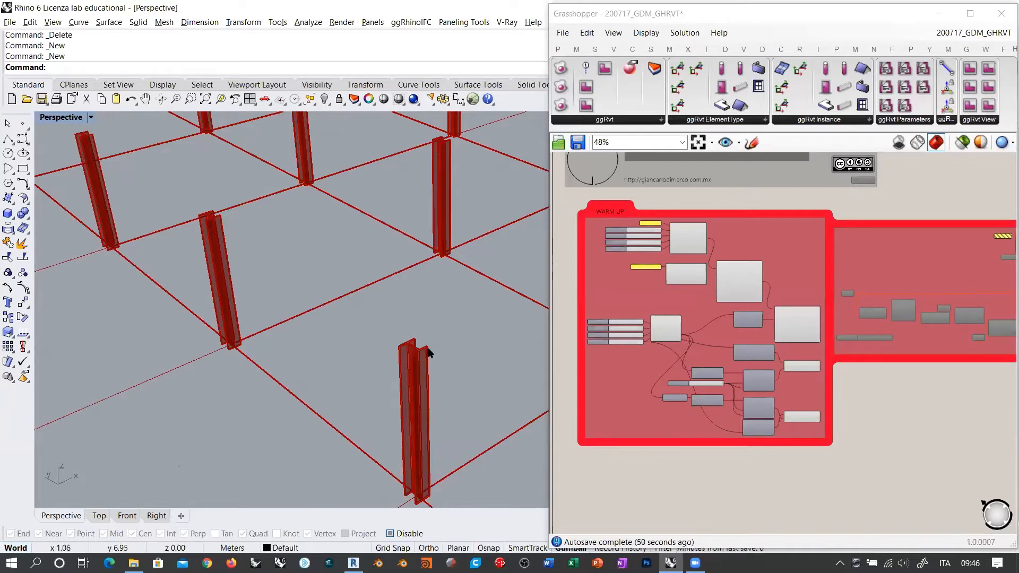
scroll(296, 292, "down", 6)
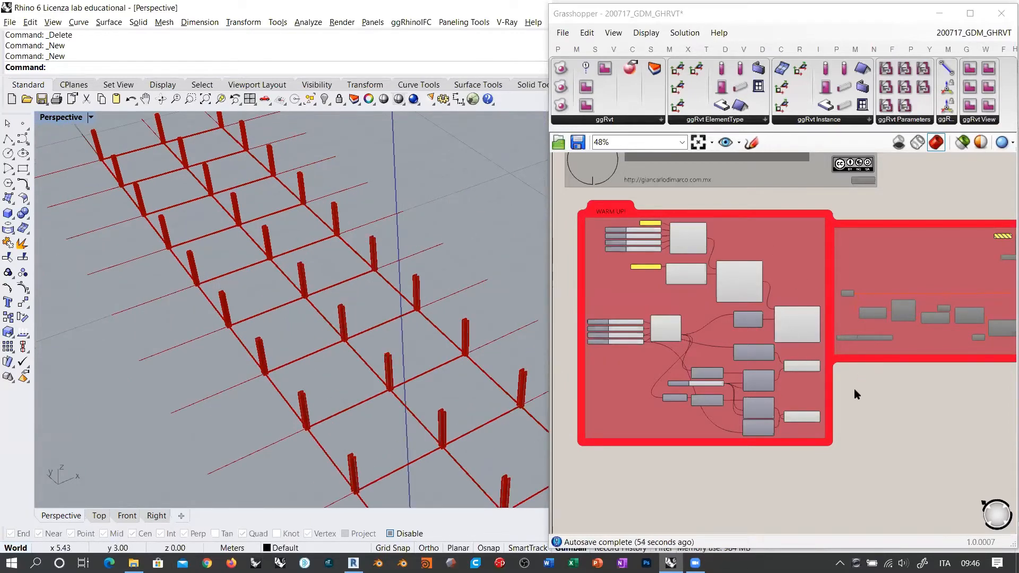
Step: Highlight the ggRvt Column component and each of the two ggRvt Grid components individually to identify their preview geometry
scroll(855, 388, "up", 6)
left_click(727, 219)
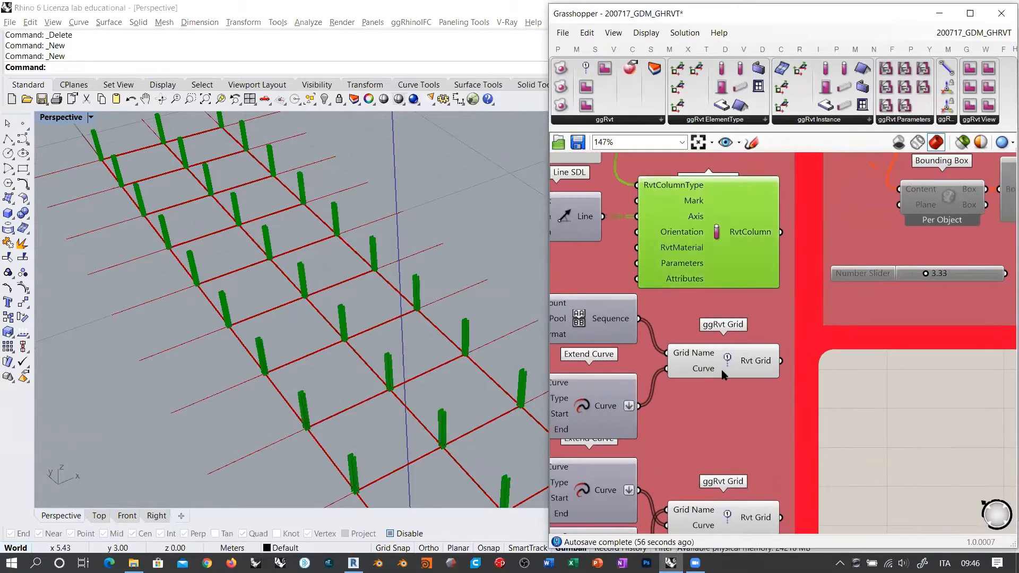
left_click(722, 371)
left_click(732, 510)
left_click(890, 433)
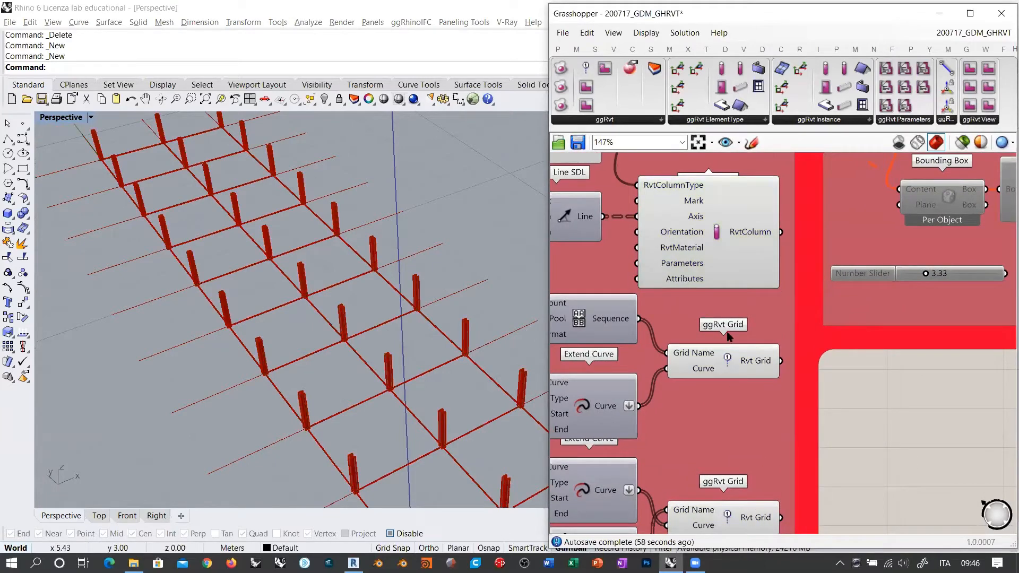
left_click(735, 360)
left_click(732, 525)
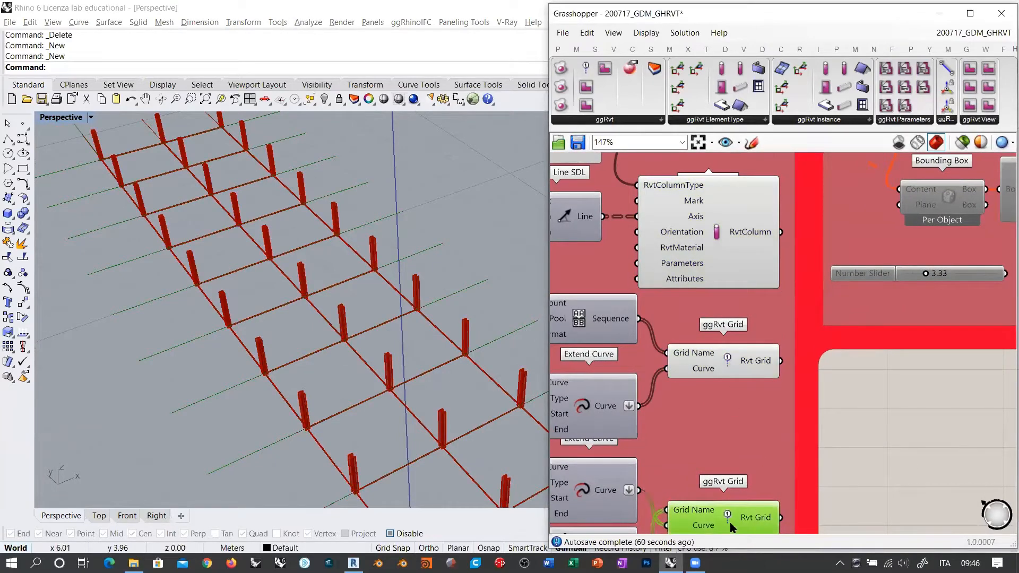
left_click(722, 238)
key("Escape")
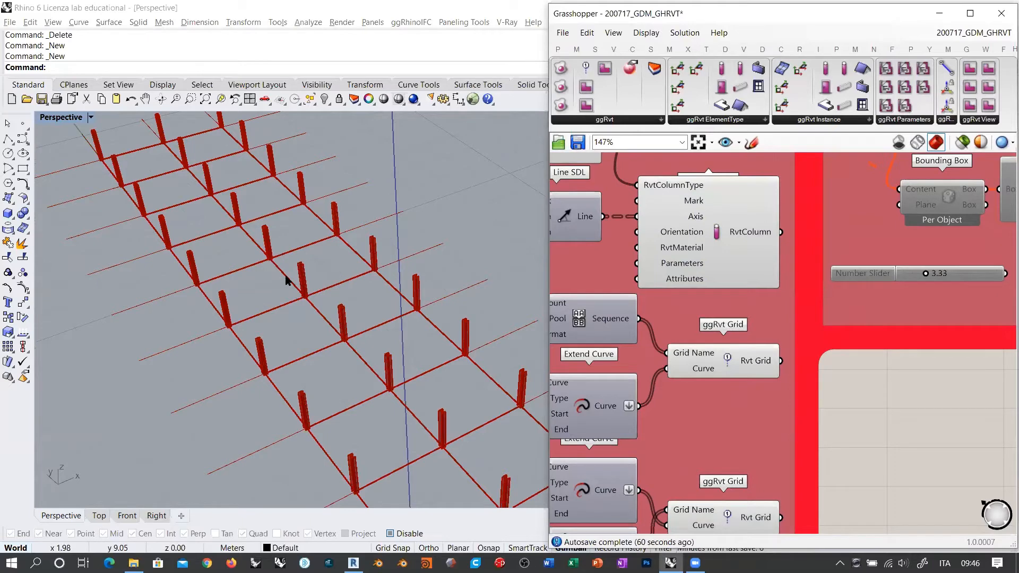
Step: Highlight the ggRvt Column and both ggRvt Grid components together to examine their combined preview, then clear the selection
left_click(672, 201)
left_click(722, 360, "shift")
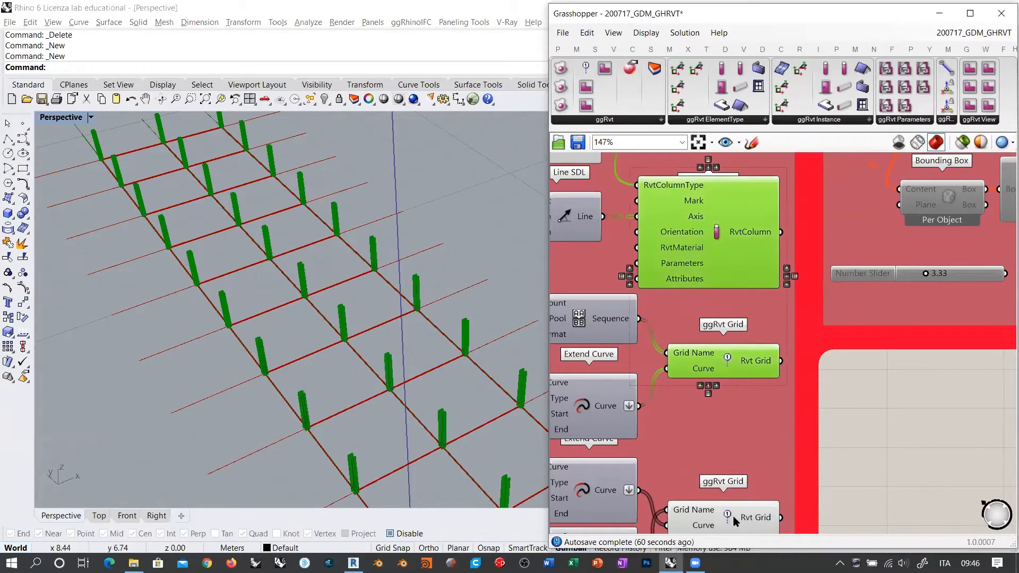
left_click(734, 516, "shift")
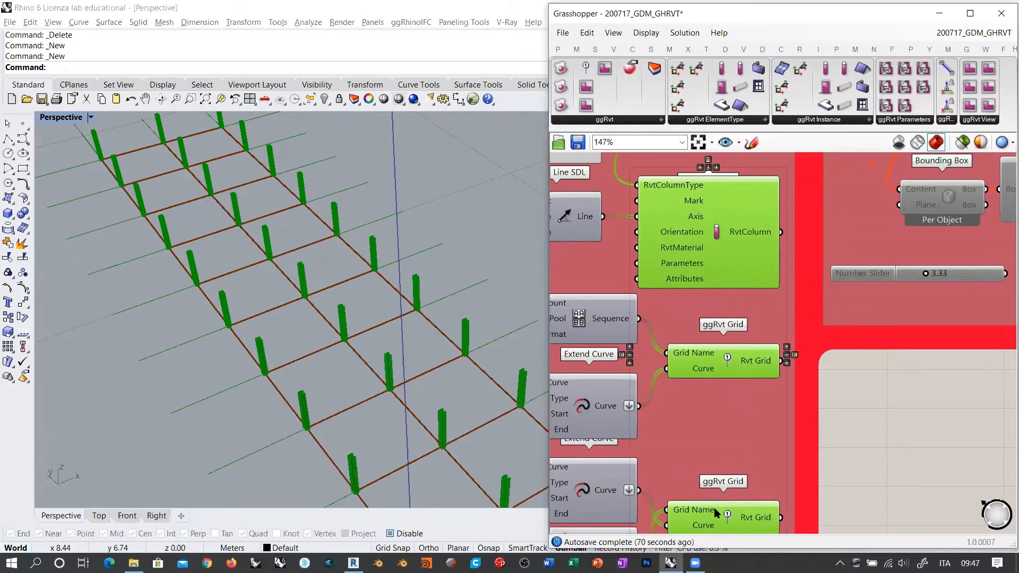
left_click(879, 434)
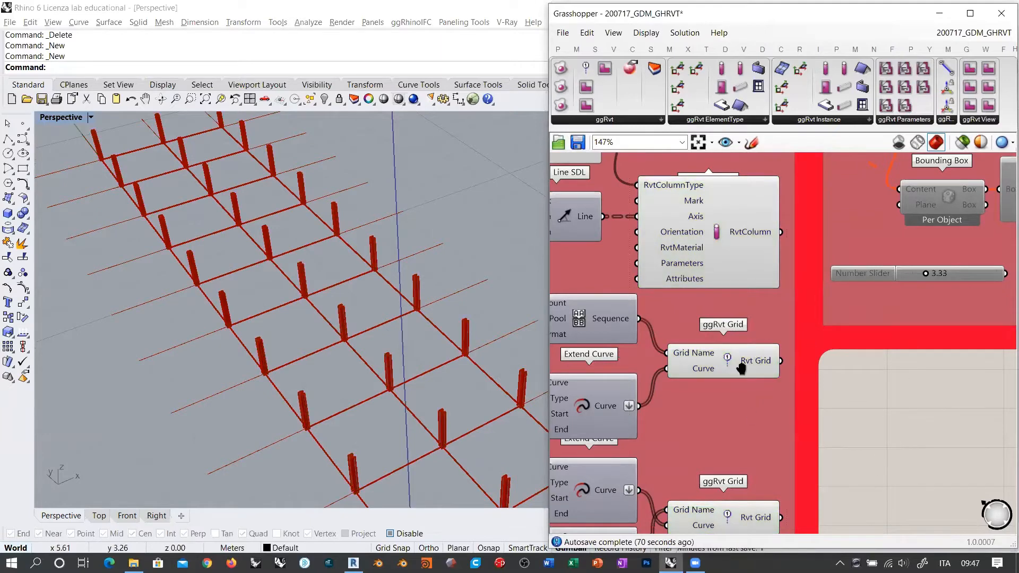
Step: Examine the inputs feeding the two ggRvt Grid components and highlight each grid against the overall Rhino preview
right_click_drag(761, 424, 935, 330)
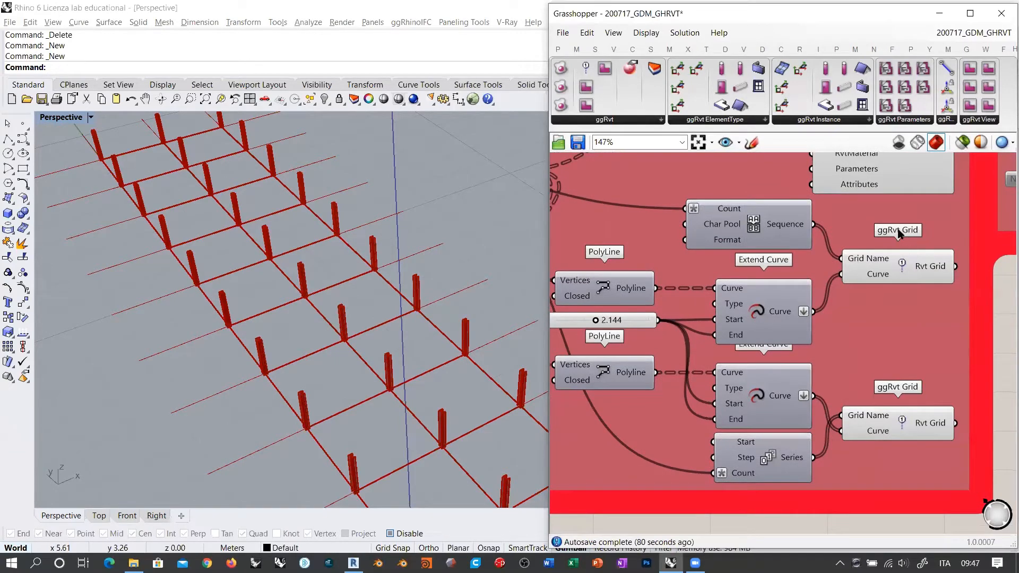
right_click_drag(307, 278, 351, 298)
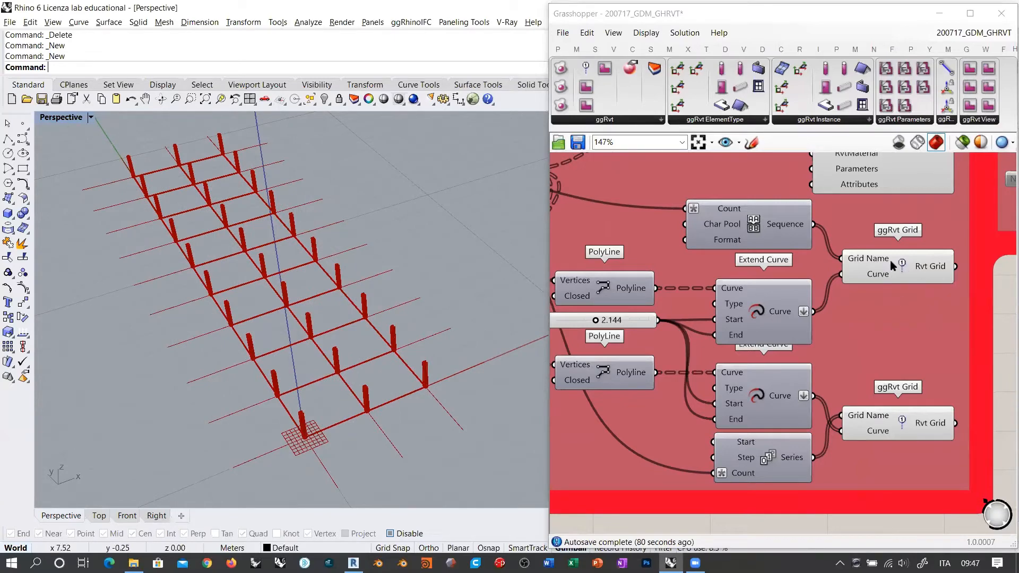
left_click(905, 271)
left_click(906, 428)
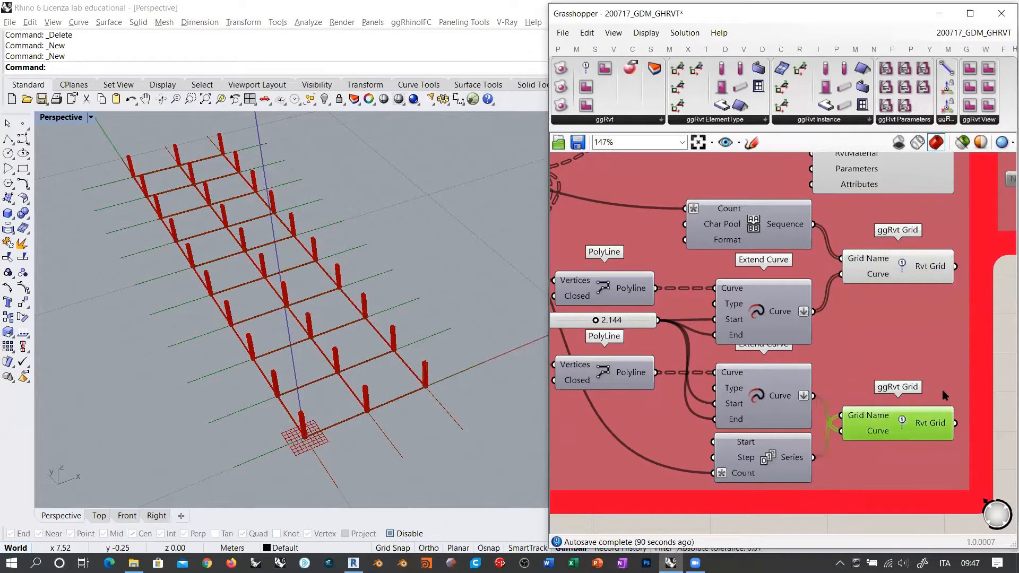
left_click(932, 340)
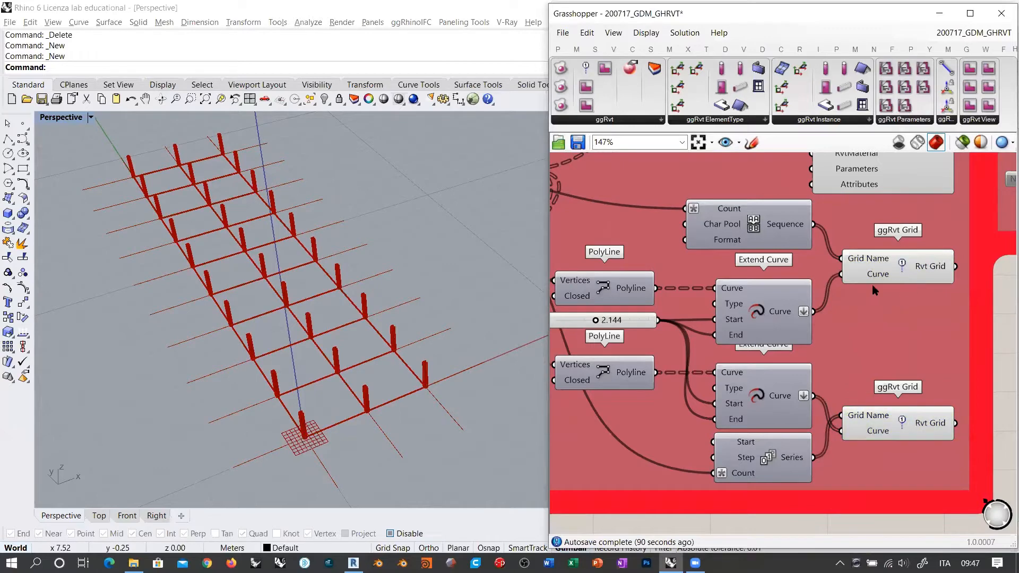
Step: Widen the Grasshopper window over Rhino and reframe the column grid in the narrower Perspective viewport
scroll(897, 290, "down", 4)
scroll(860, 318, "up", 1)
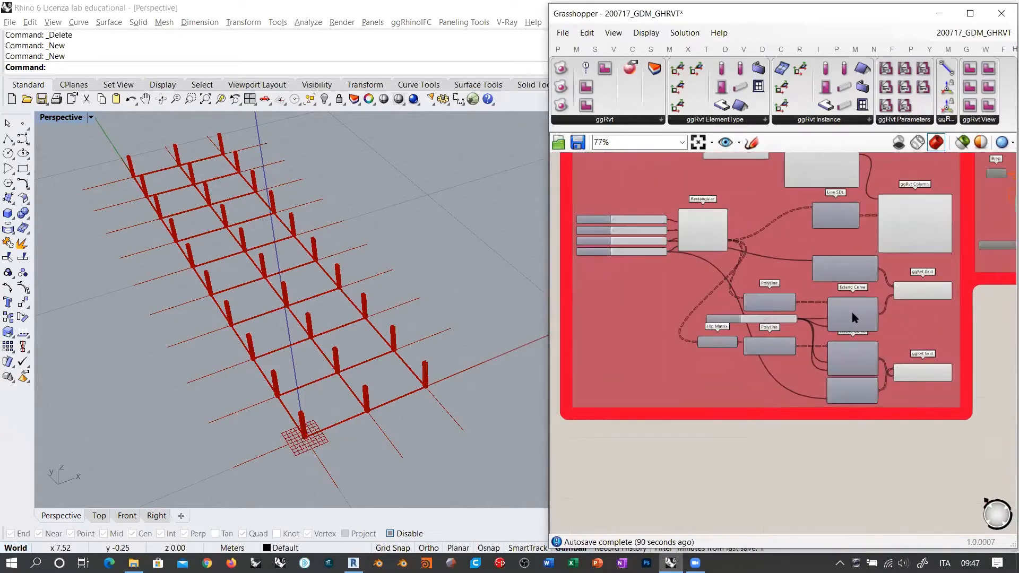
scroll(733, 298, "up", 1)
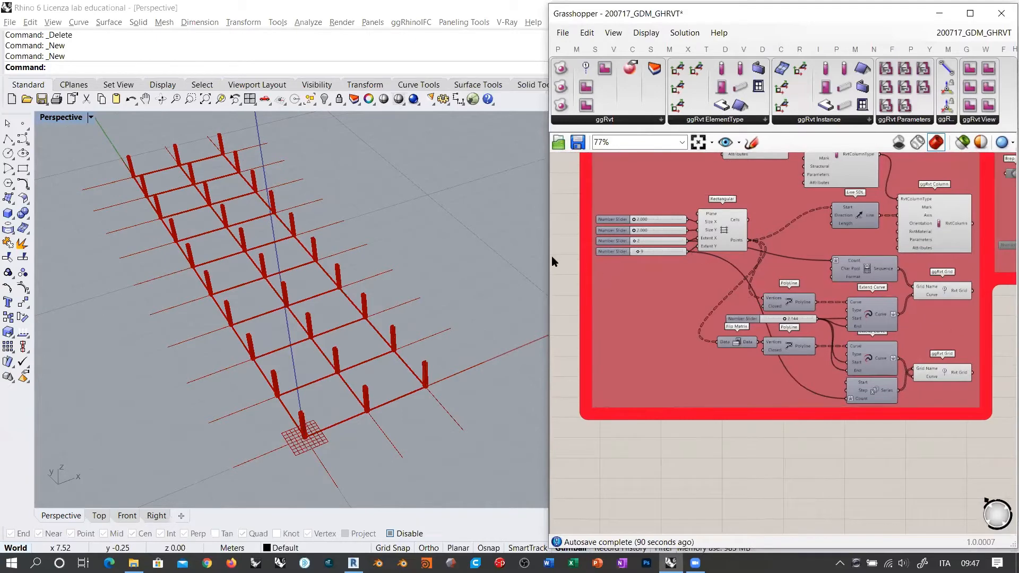
left_click_drag(547, 257, 401, 257)
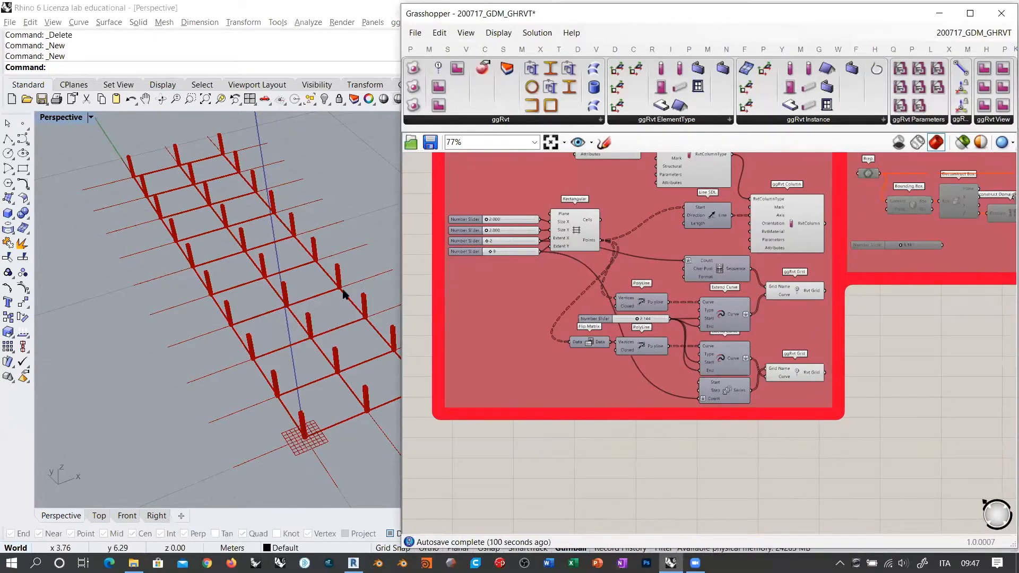
right_click_drag(343, 294, 313, 284)
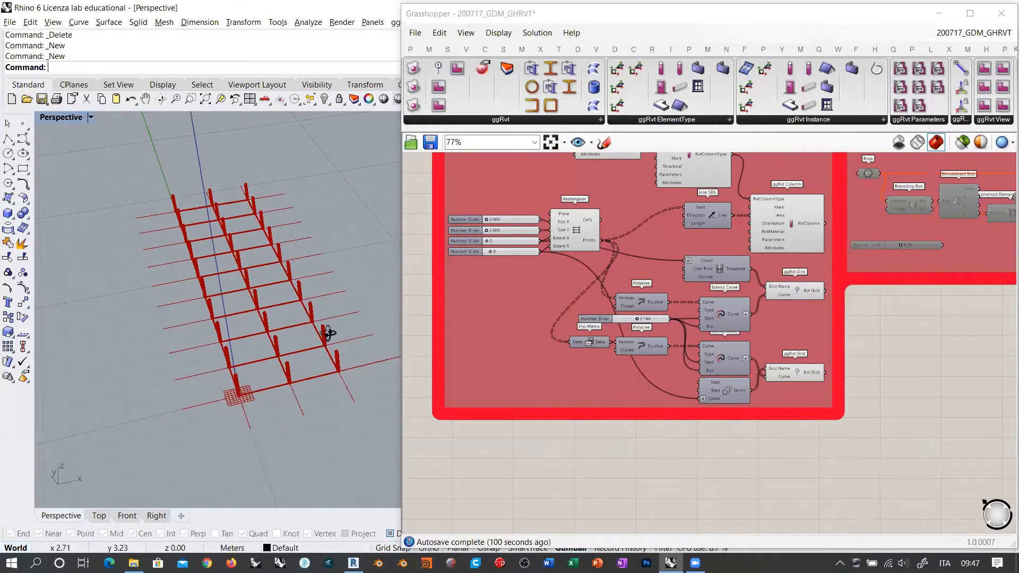
right_click_drag(330, 337, 317, 305)
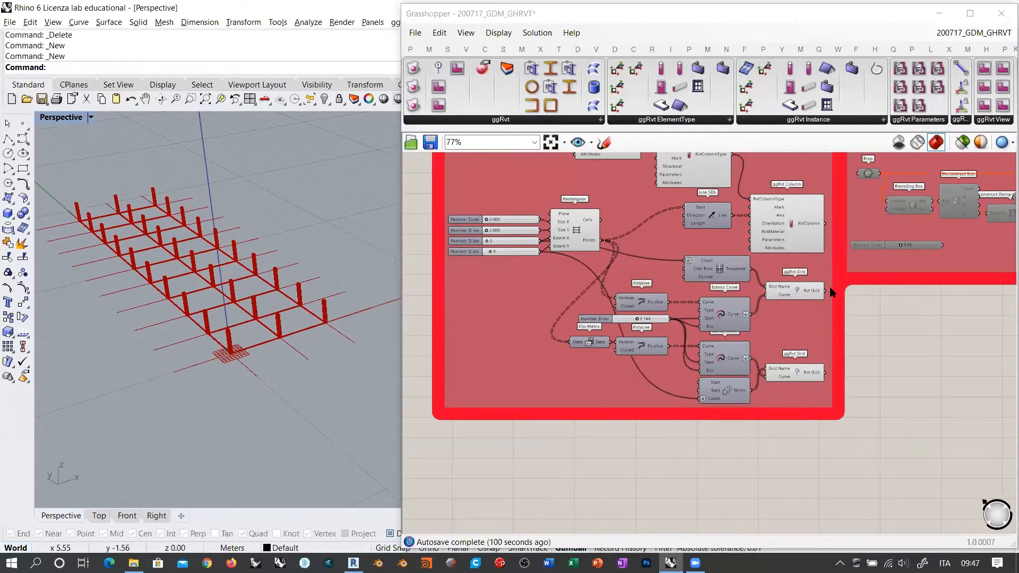
Step: Disable all components of the first WARM UP group
scroll(665, 292, "down", 3)
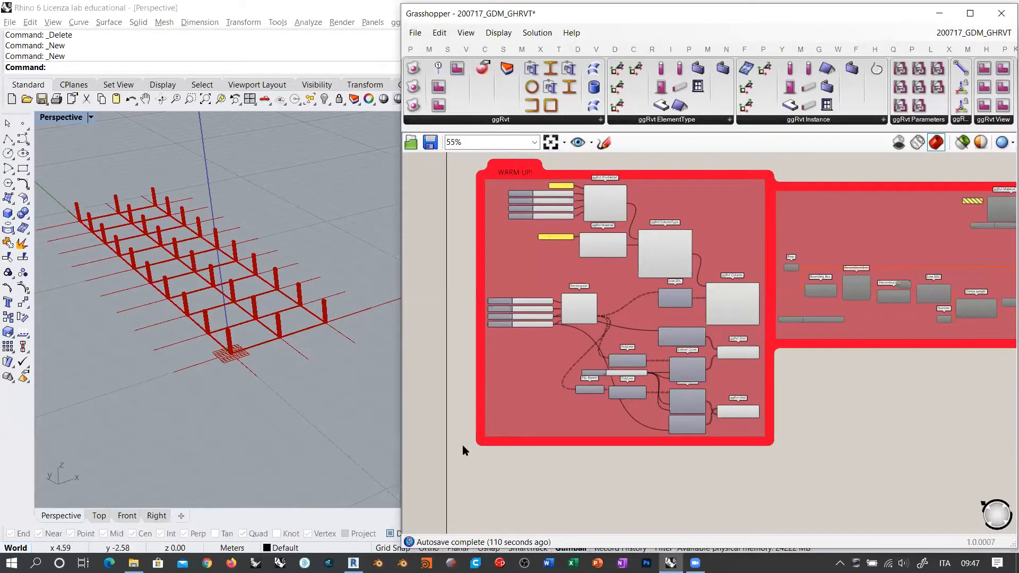
left_click_drag(453, 471, 785, 173)
left_click(619, 474)
Step: Add a Line parameter to the empty canvas area below the first WARM UP group
right_click_drag(620, 474, 597, 304)
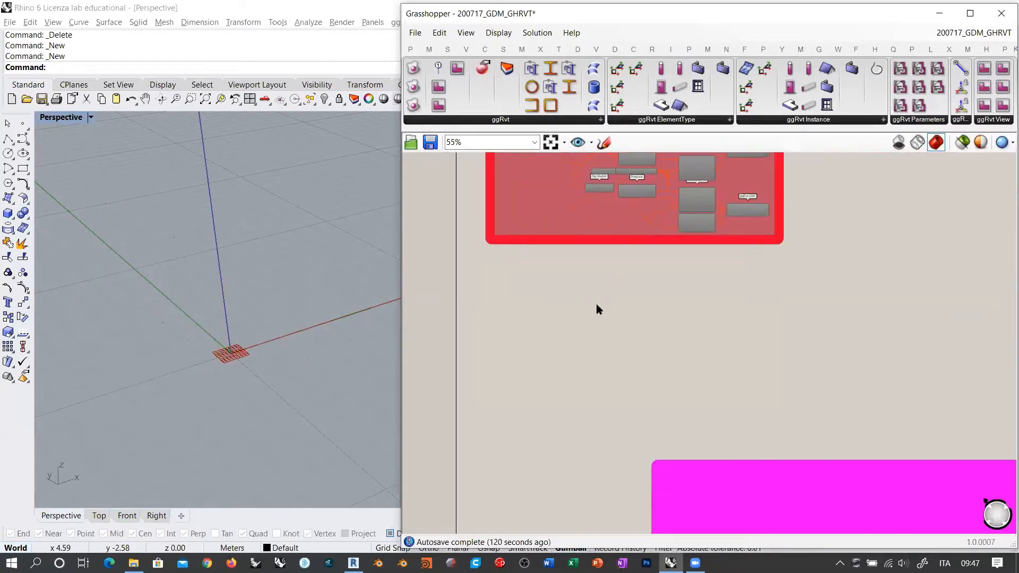
scroll(590, 277, "up", 5)
double_click(590, 272)
type("line")
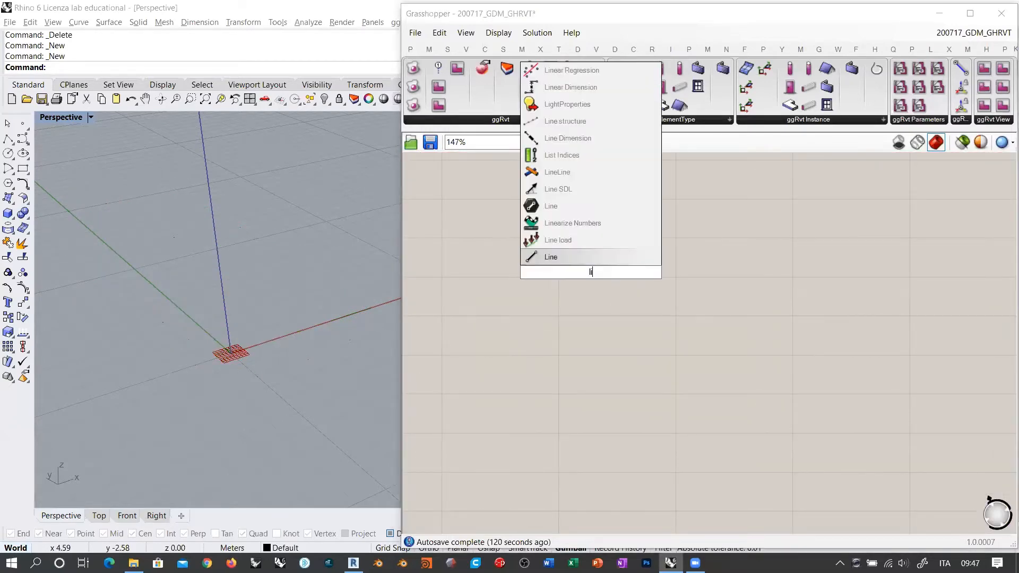
left_click(562, 224)
left_click_drag(591, 275, 592, 228)
right_click(593, 237)
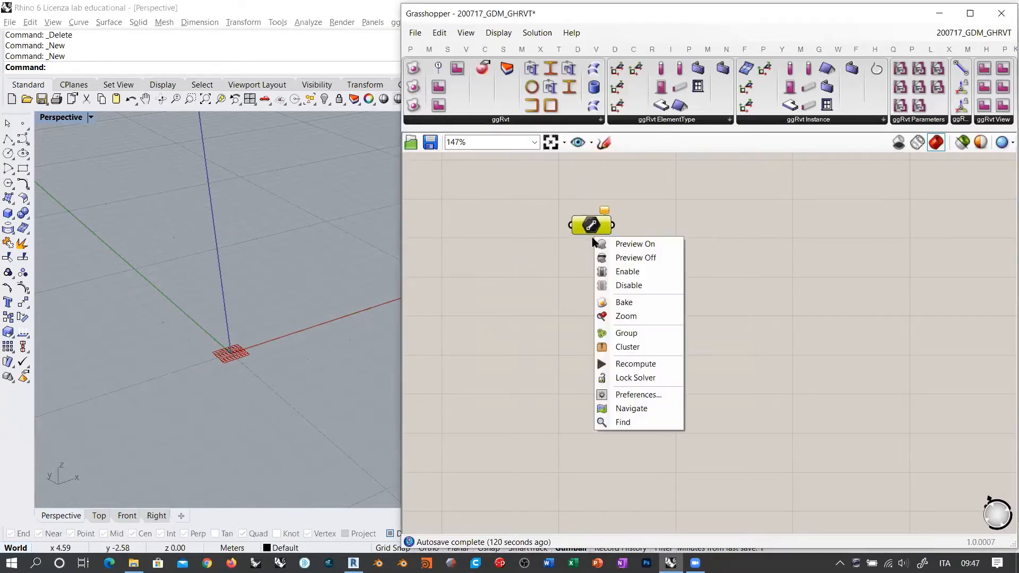
Step: Assign multiple lines to the Line parameter, drawing three slanted, roughly vertical lines side by side in Rhino's Top viewport
left_click(262, 410)
left_click(99, 516)
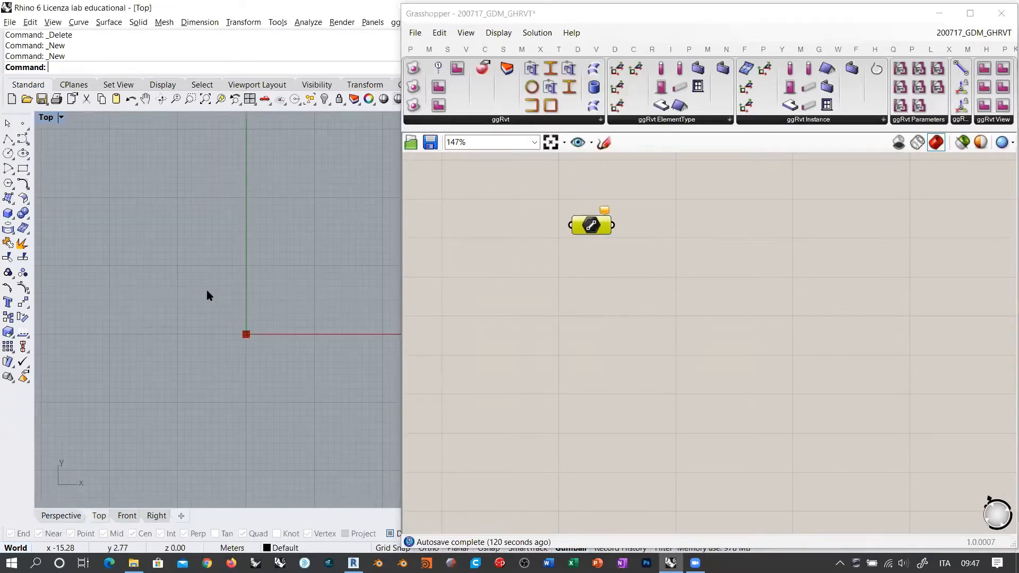
right_click(587, 228)
left_click(602, 399)
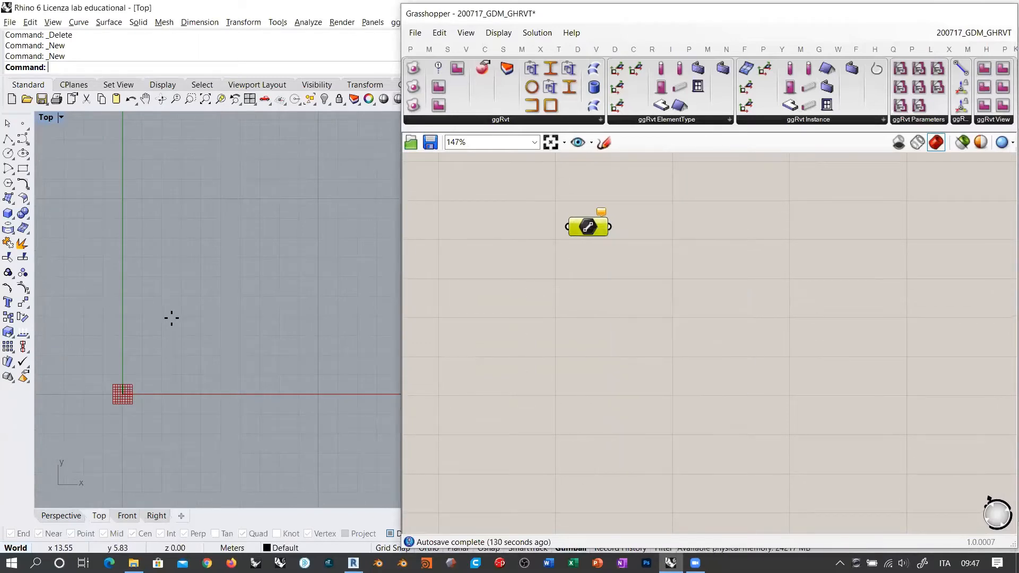
left_click(185, 380)
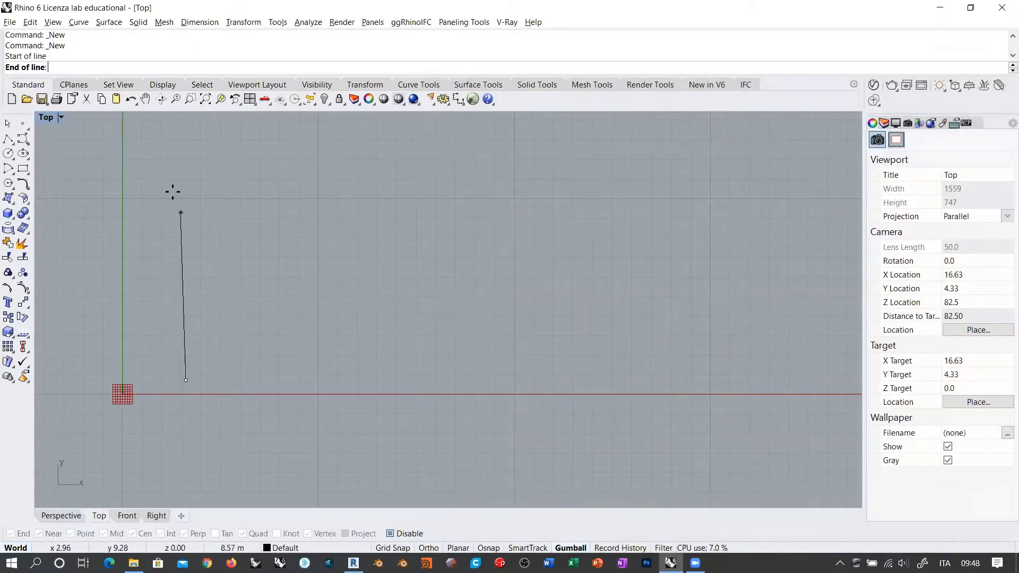
left_click(161, 175)
left_click(345, 376)
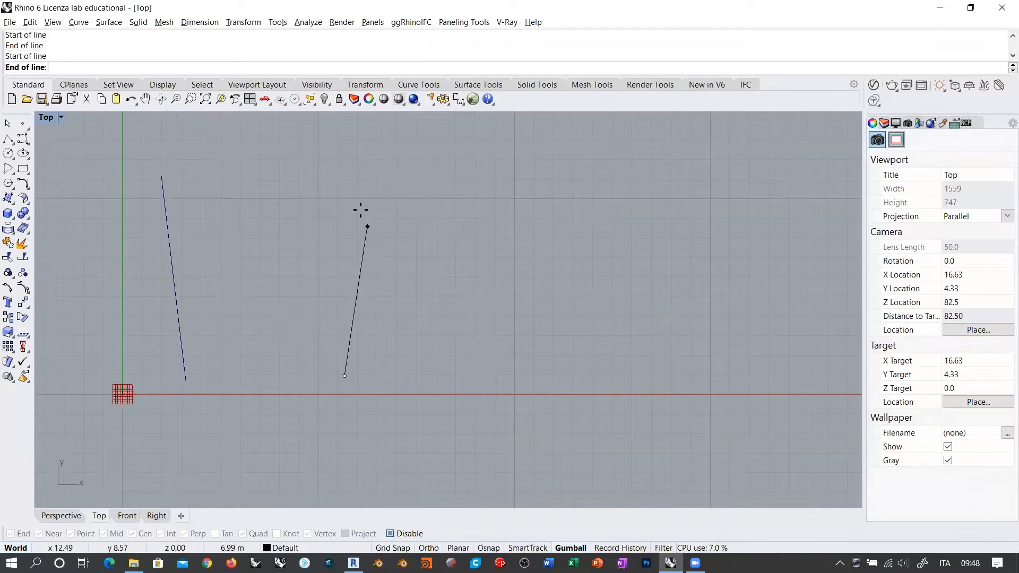
left_click(361, 201)
left_click(511, 412)
left_click(457, 178)
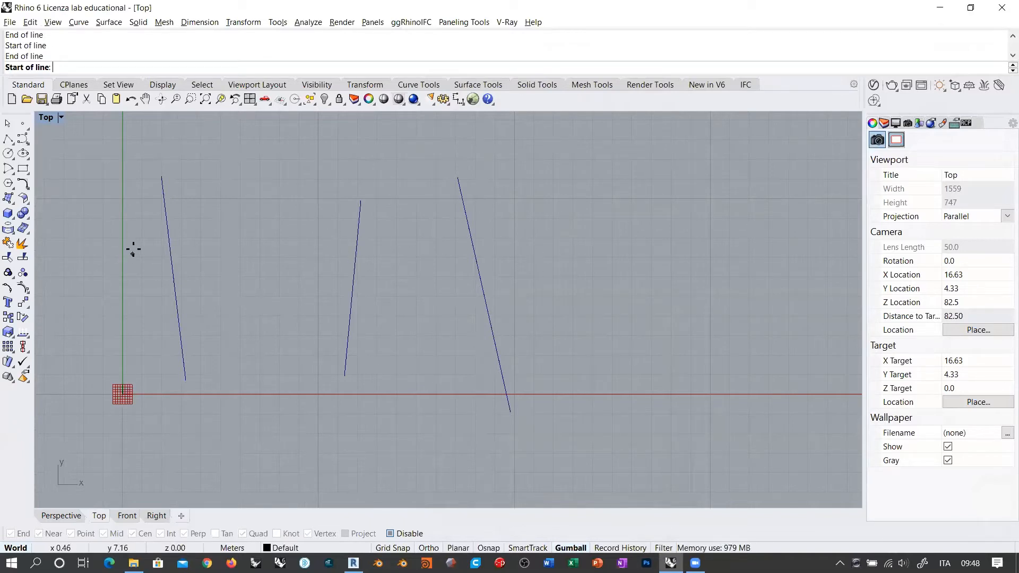
right_click(248, 255)
scroll(294, 284, "down", 4)
right_click_drag(376, 296, 261, 279)
left_click(435, 264)
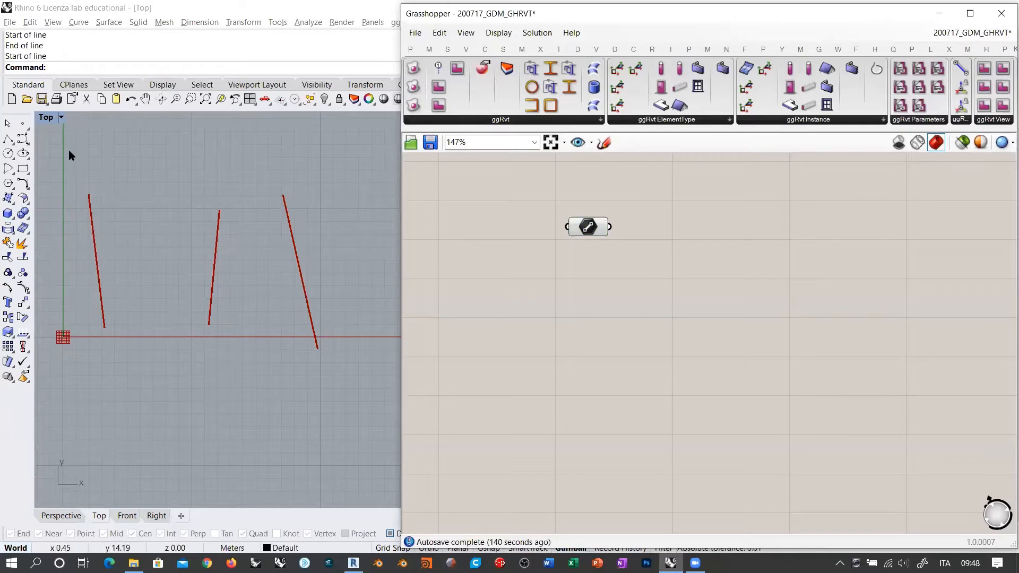
Step: Duplicate the Line parameter directly below the original
left_click_drag(584, 243, 585, 243)
left_click_drag(587, 228, 588, 287)
left_click(619, 341)
Step: Assign multiple lines to the duplicated Line parameter, drawing two roughly horizontal lines across the three vertical ones
right_click(595, 288)
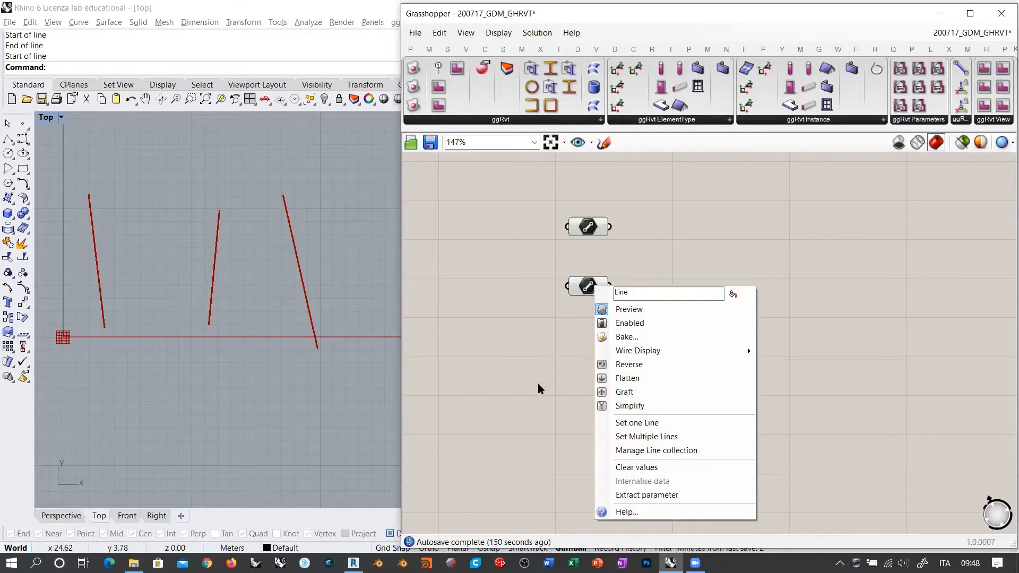
left_click(597, 437)
left_click(76, 219)
left_click(340, 227)
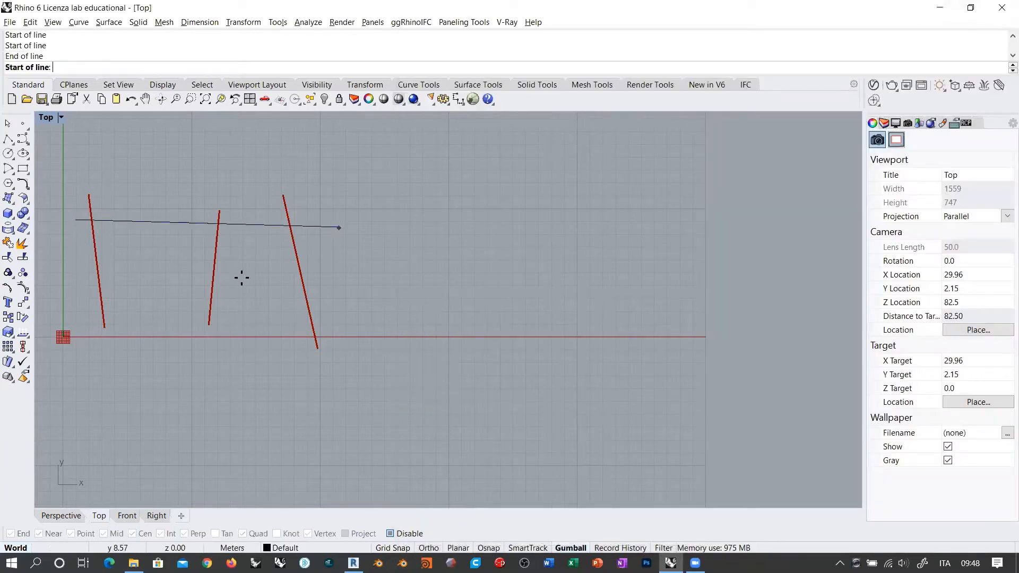
left_click(73, 301)
left_click(338, 286)
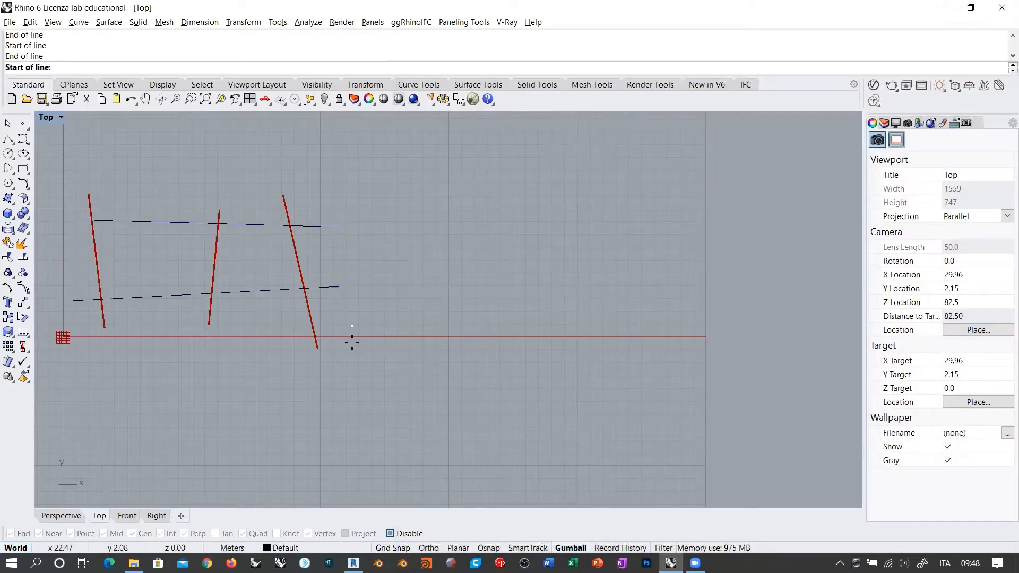
key("Return")
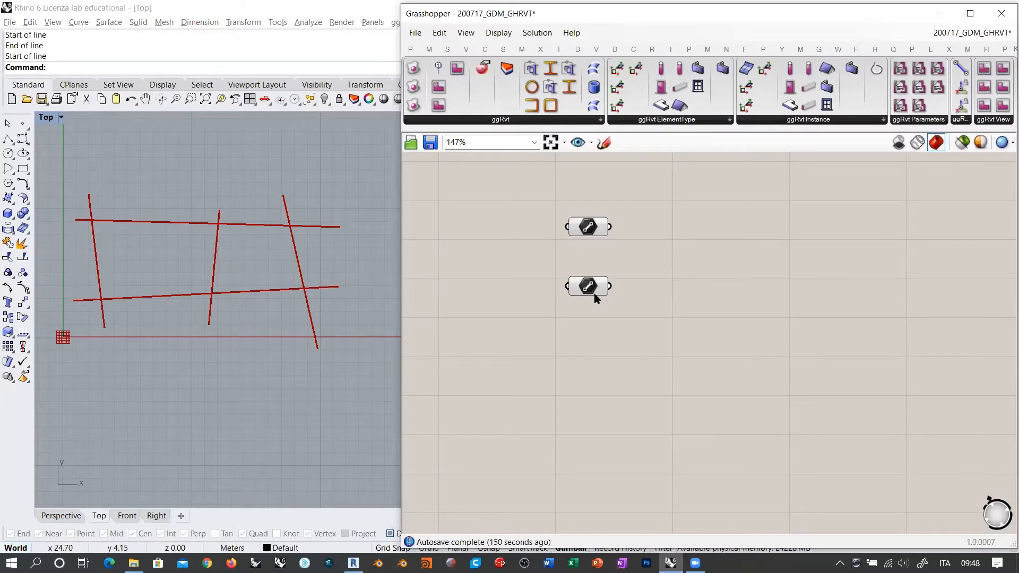
Step: Examine the Rectangular grid component in the WARM UP group and highlight both Line parameters to check their preview
scroll(611, 253, "down", 5)
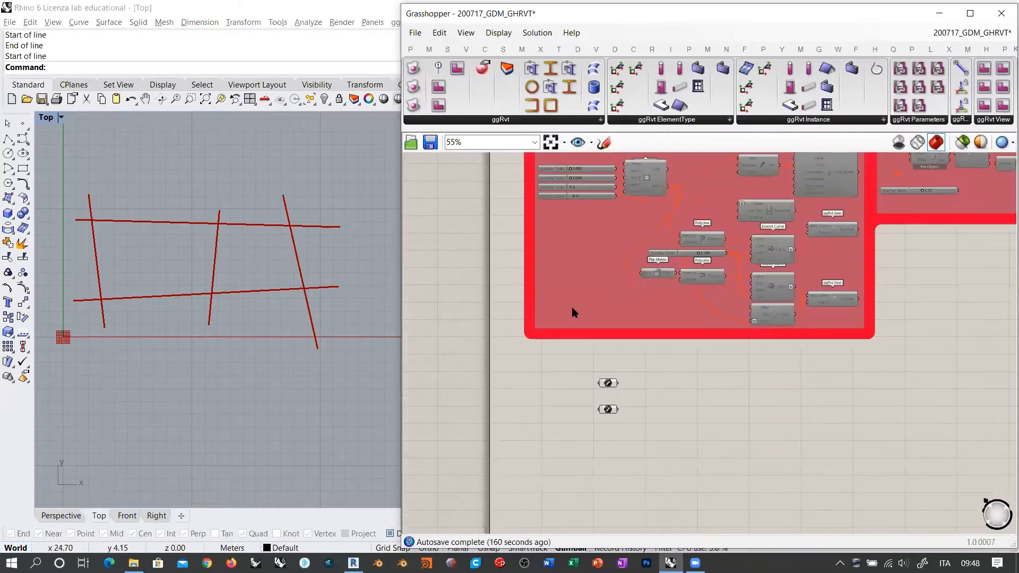
scroll(646, 295, "up", 5)
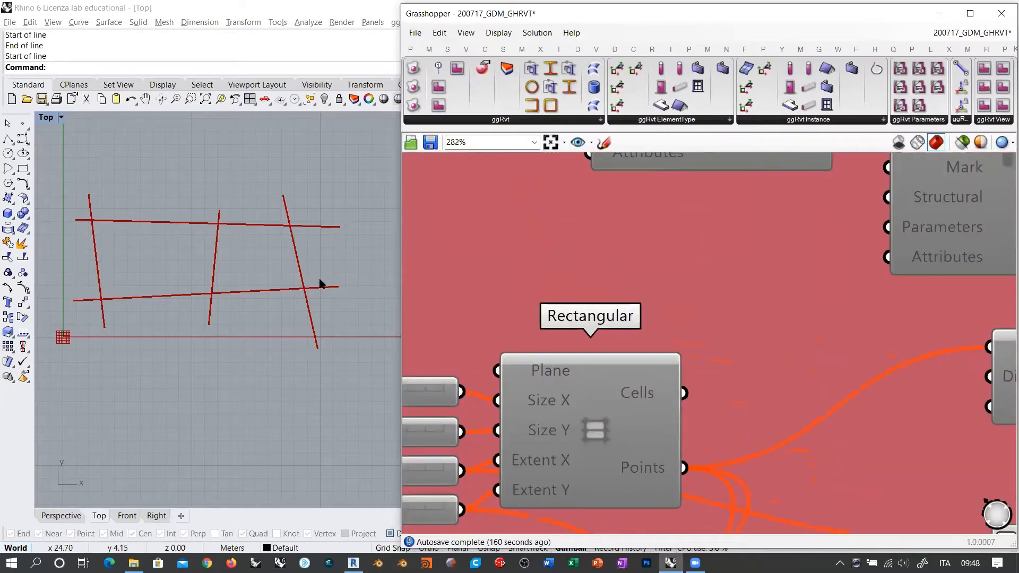
right_click_drag(594, 372, 550, 222)
scroll(602, 278, "down", 6)
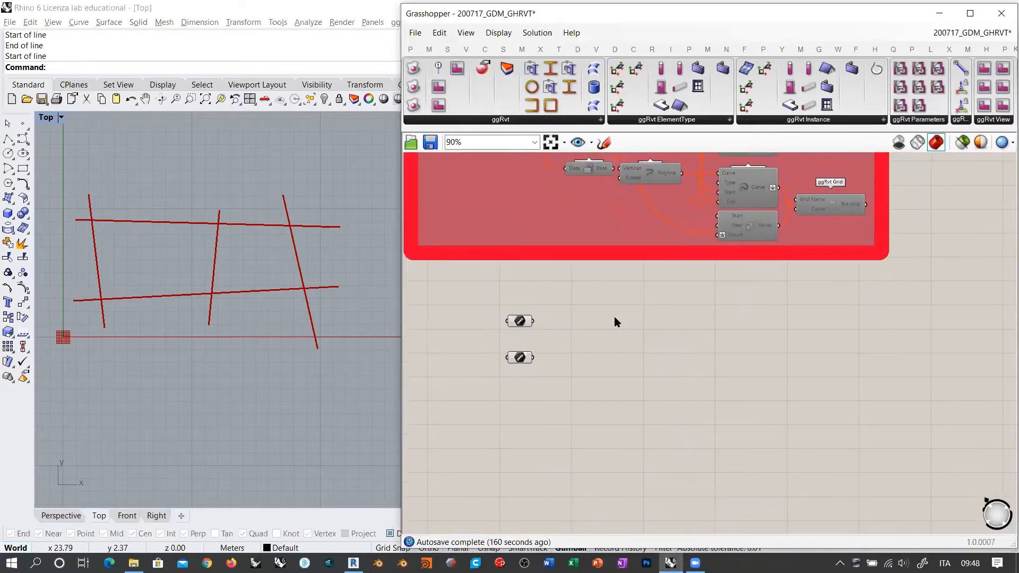
scroll(532, 321, "up", 4)
left_click_drag(565, 276, 487, 444)
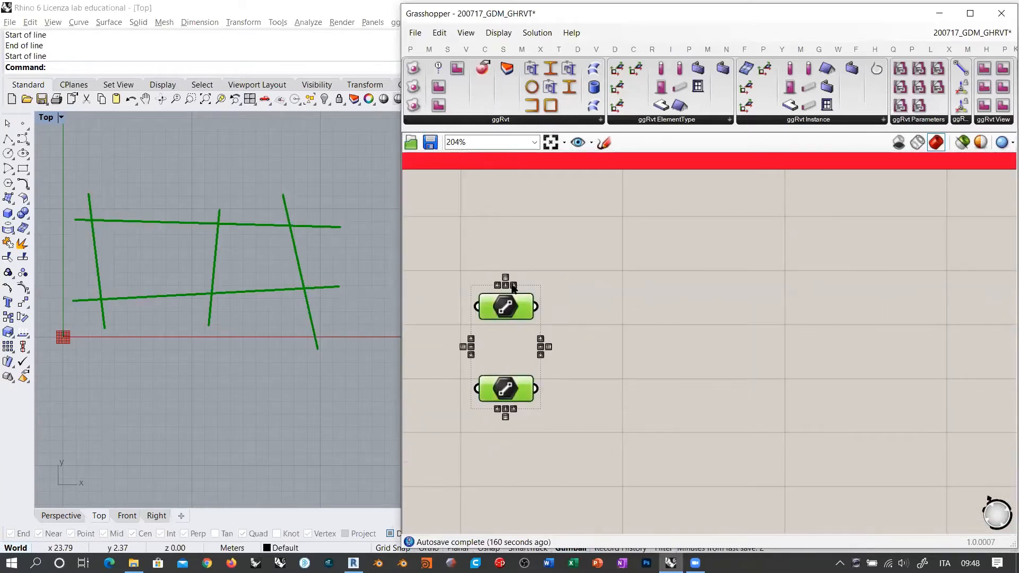
left_click(593, 281)
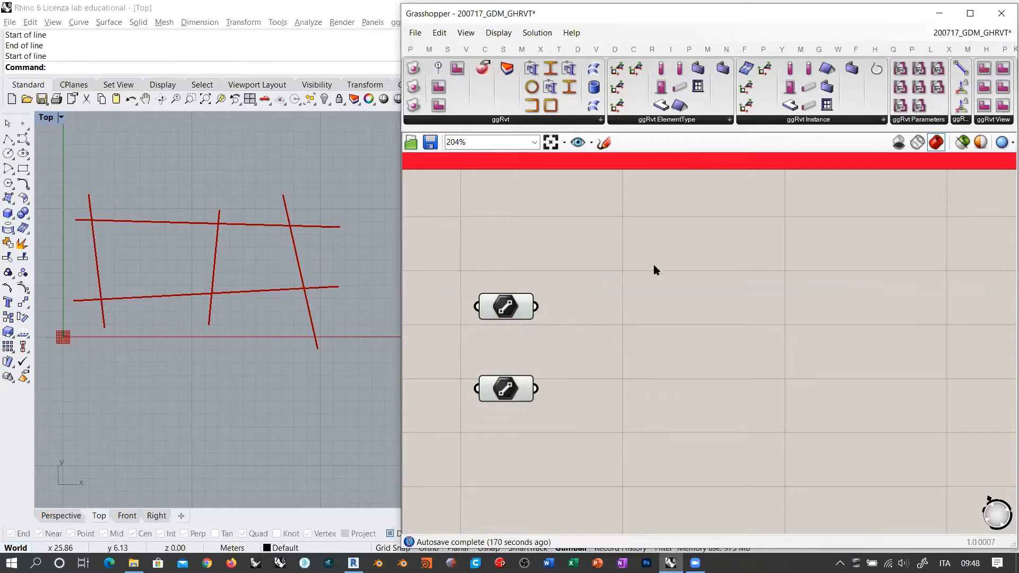
Step: Look through Grasshopper's native grid components, including the Rectangular 2D grid
left_click(462, 48)
left_click(576, 121)
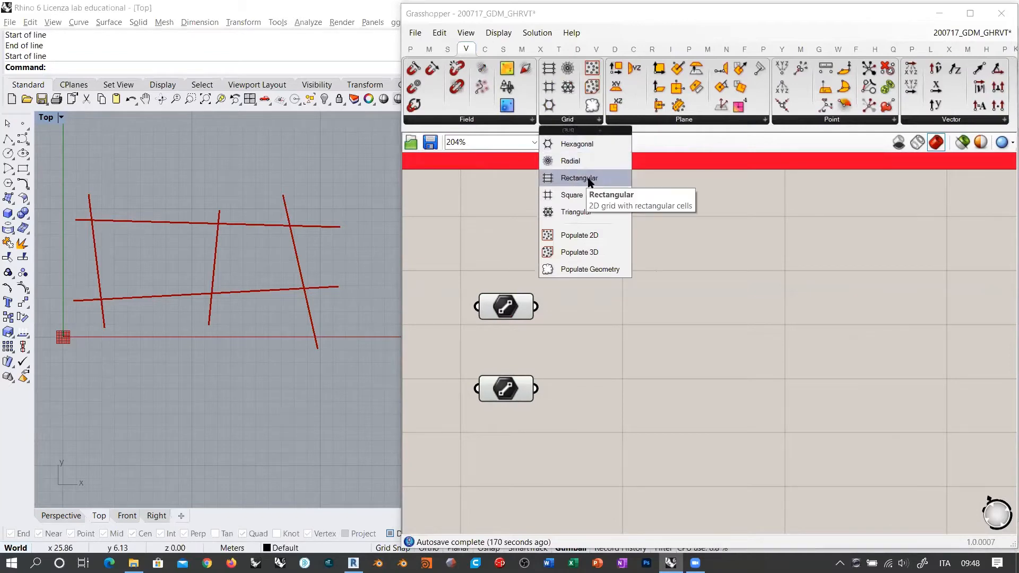
left_click(713, 232)
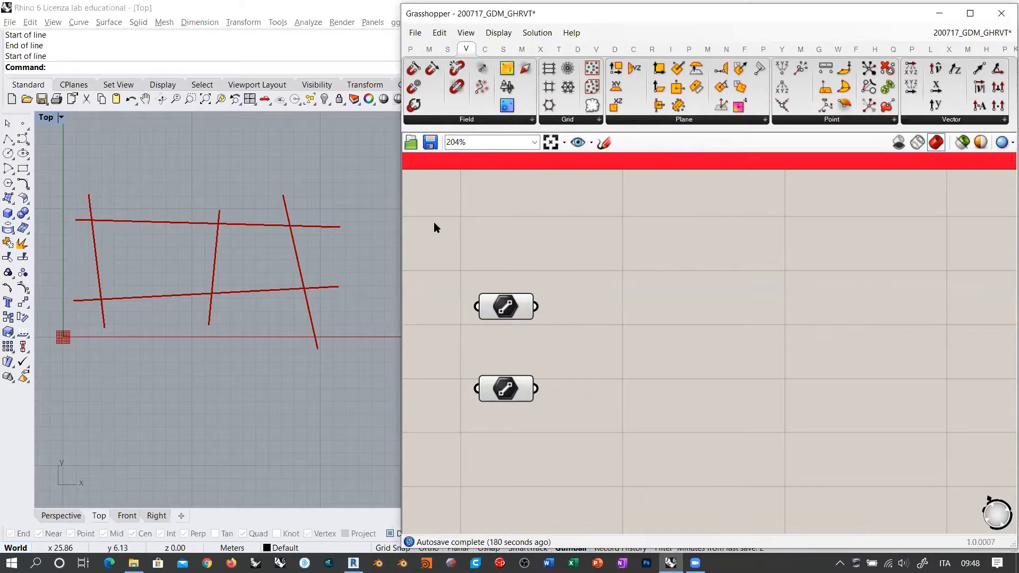
Step: Narrow the Grasshopper window slightly and place a ggRvt Grid component beside the Line parameters
left_click_drag(400, 204, 420, 245)
left_click(860, 49)
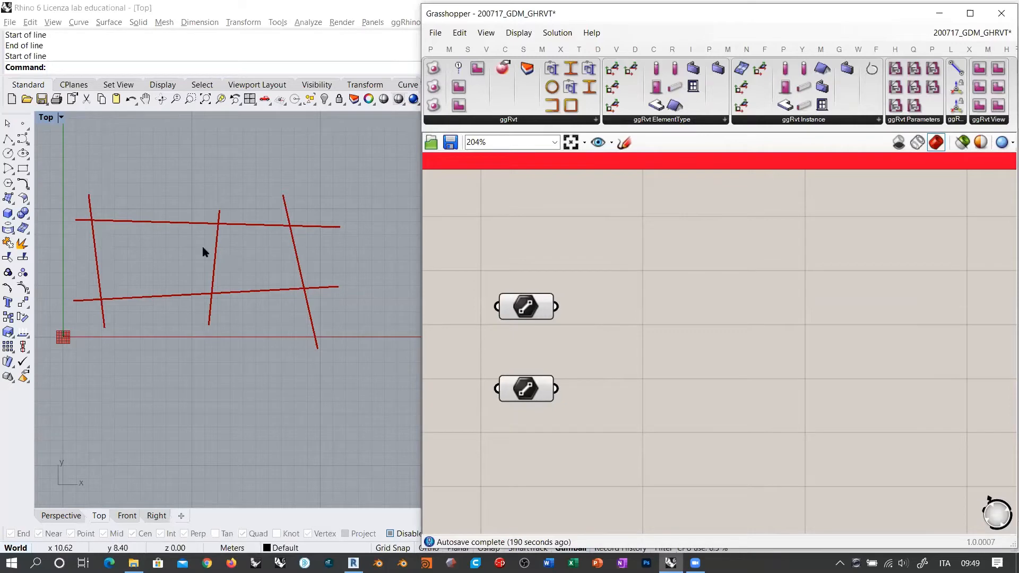
left_click(508, 120)
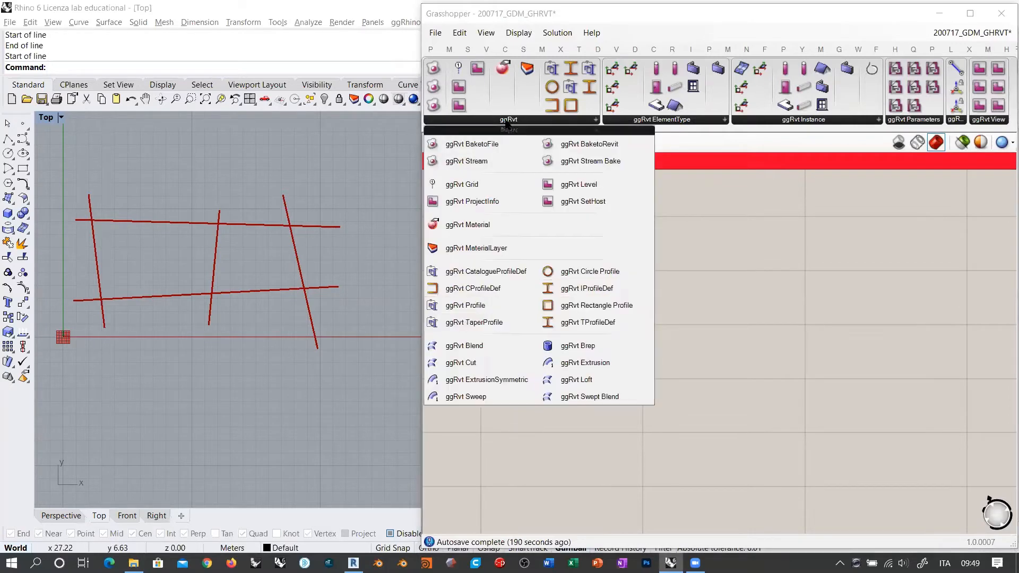
left_click(462, 184)
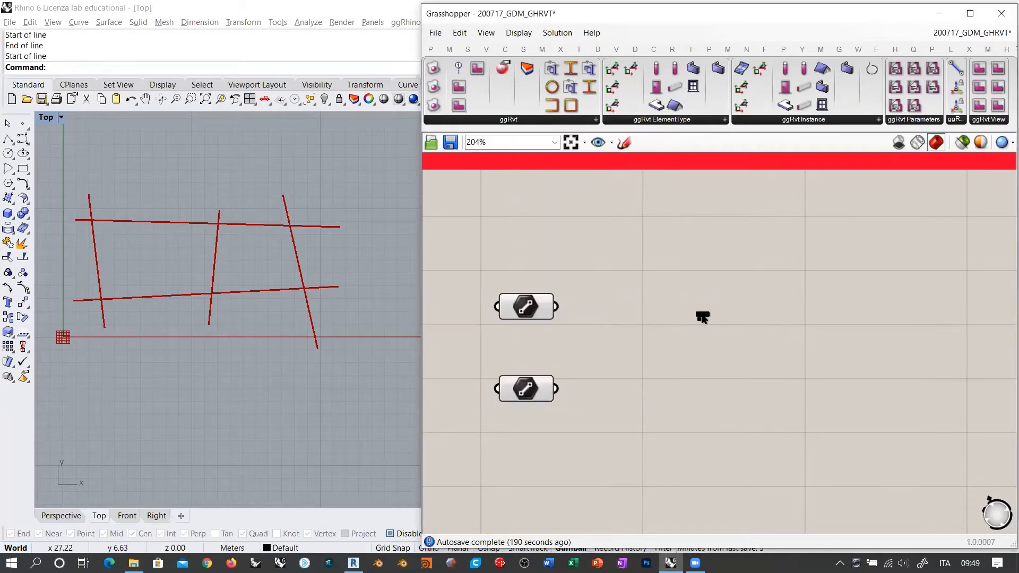
left_click(701, 311)
Step: Duplicate the ggRvt Grid component and arrange the two grids one above the other, away from the Line parameters
left_click(509, 120)
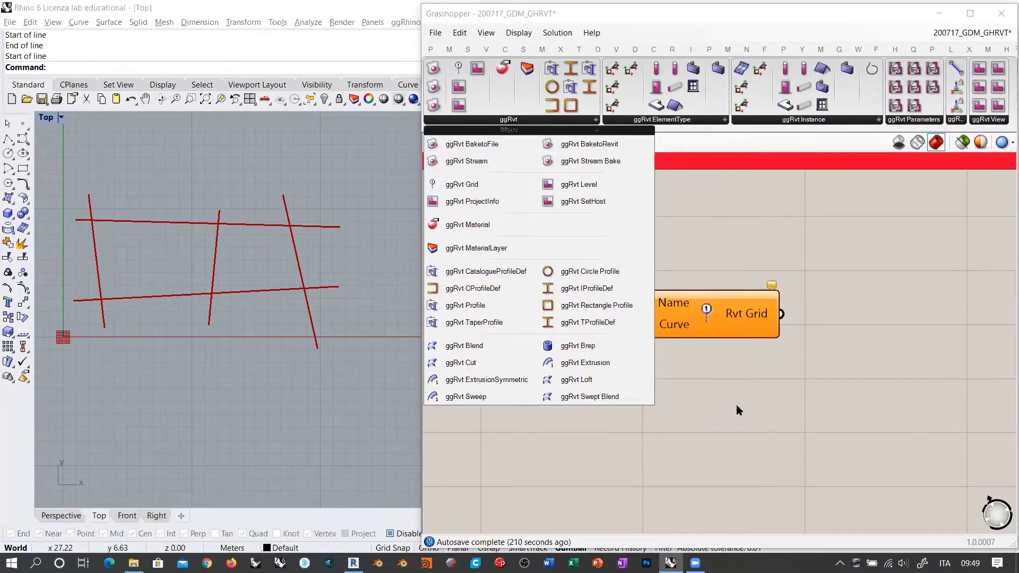
left_click(773, 364)
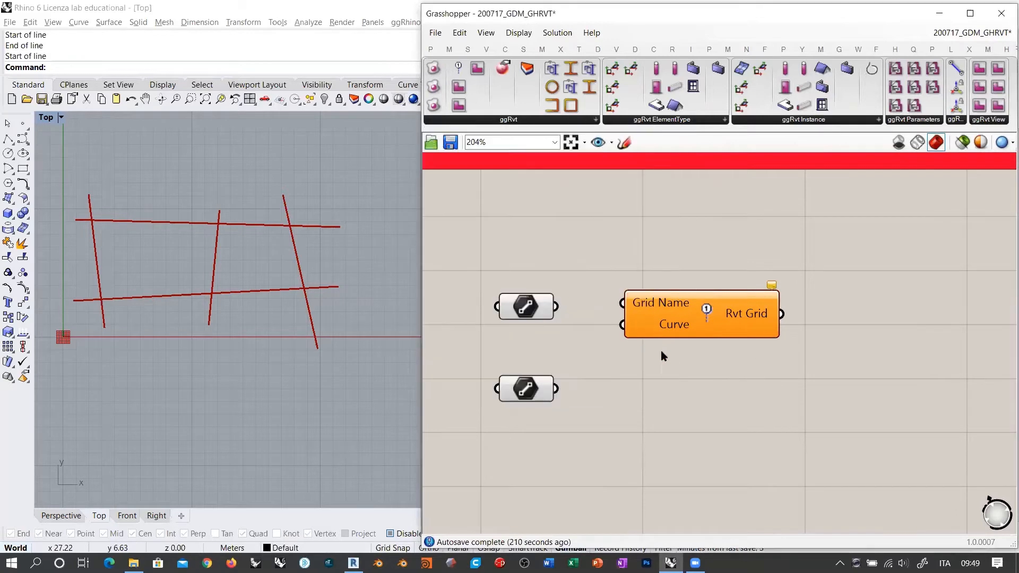
left_click_drag(685, 324, 753, 361)
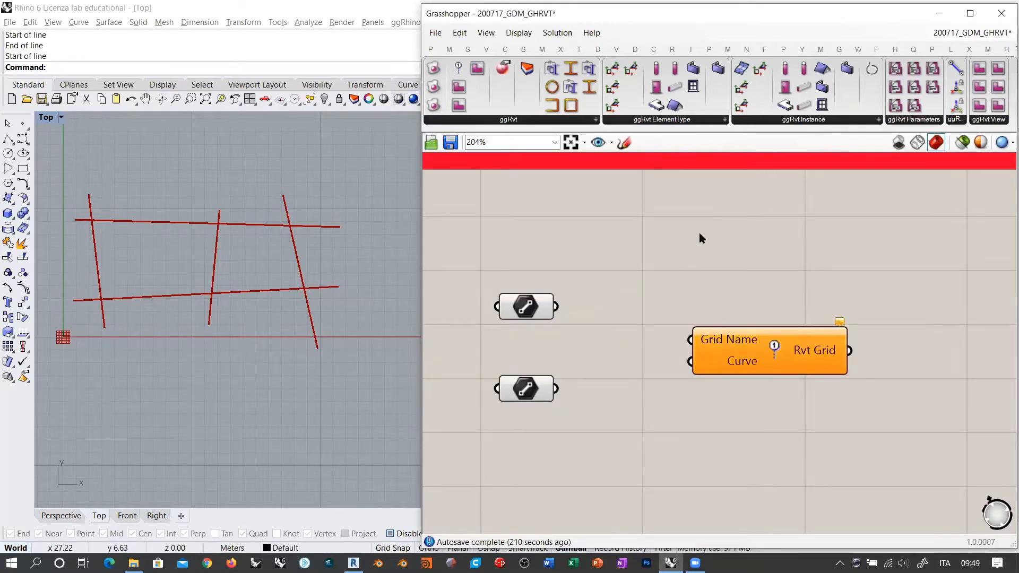
left_click_drag(776, 347, 826, 440)
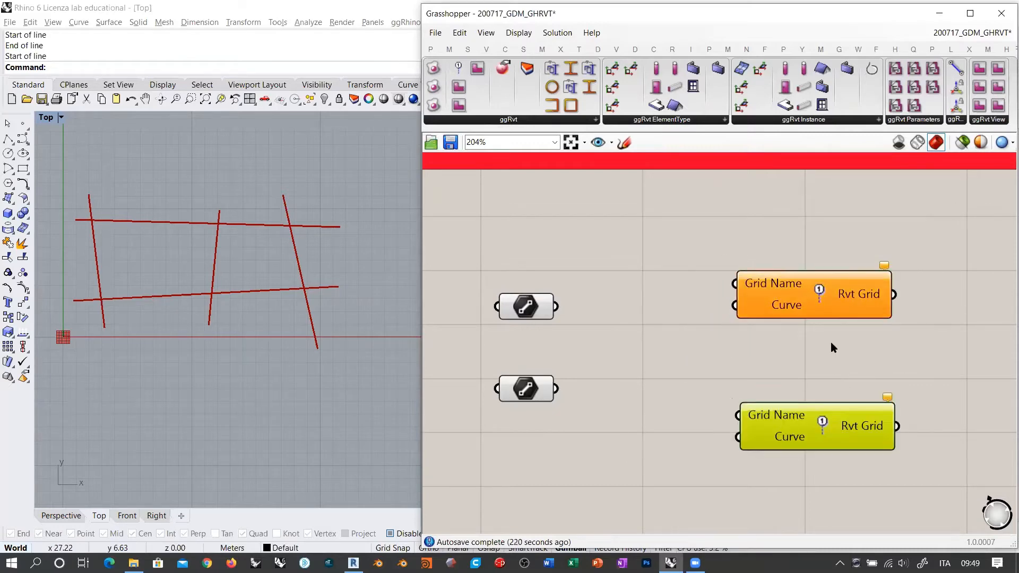
Step: Space the two Line parameters further apart opposite the ggRvt Grid components, and shift the upper grid slightly away from them
left_click(541, 303)
left_click_drag(542, 304, 560, 296)
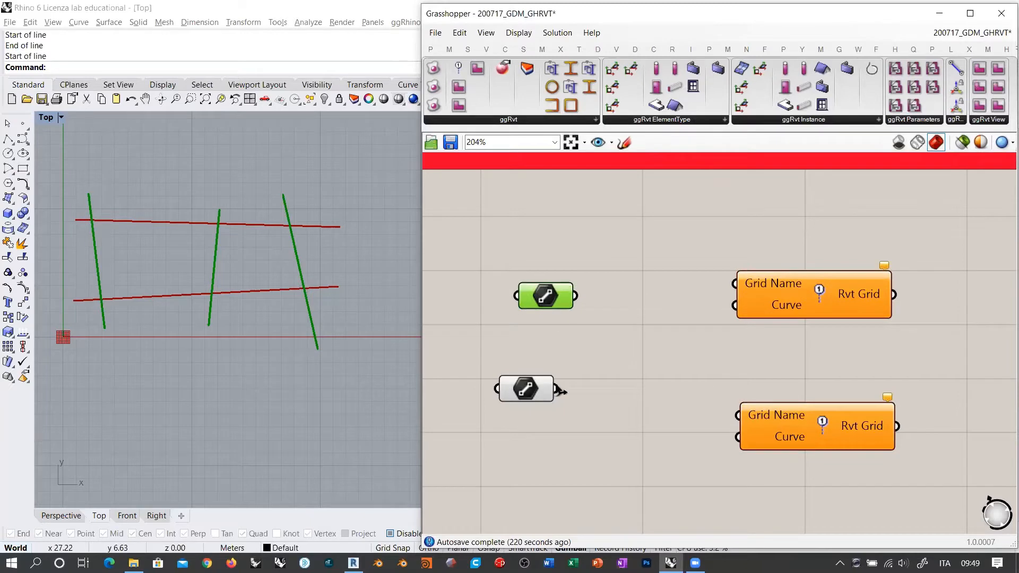
left_click(533, 393)
left_click_drag(534, 393, 555, 414)
left_click(588, 351)
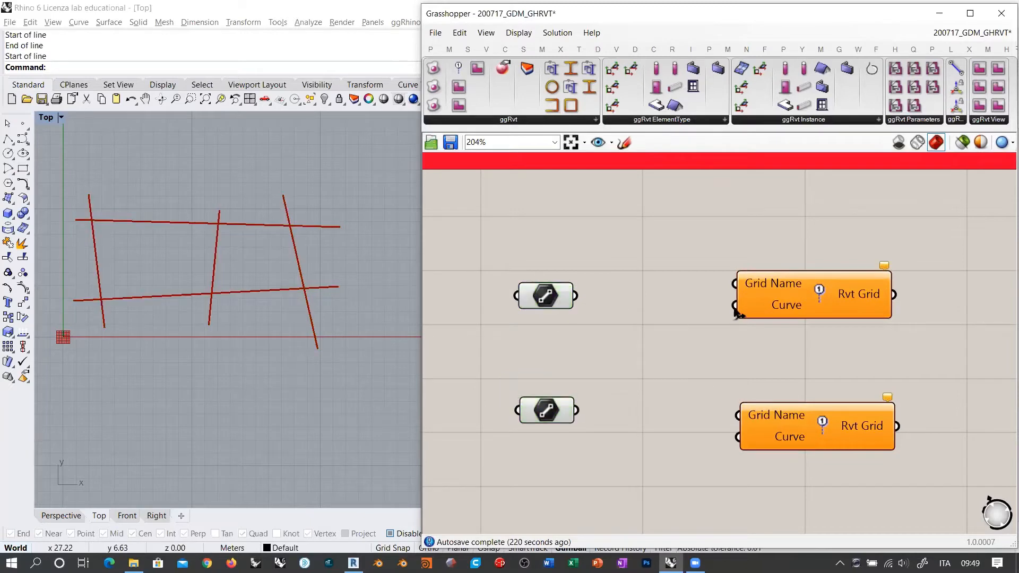
left_click_drag(807, 297, 828, 291)
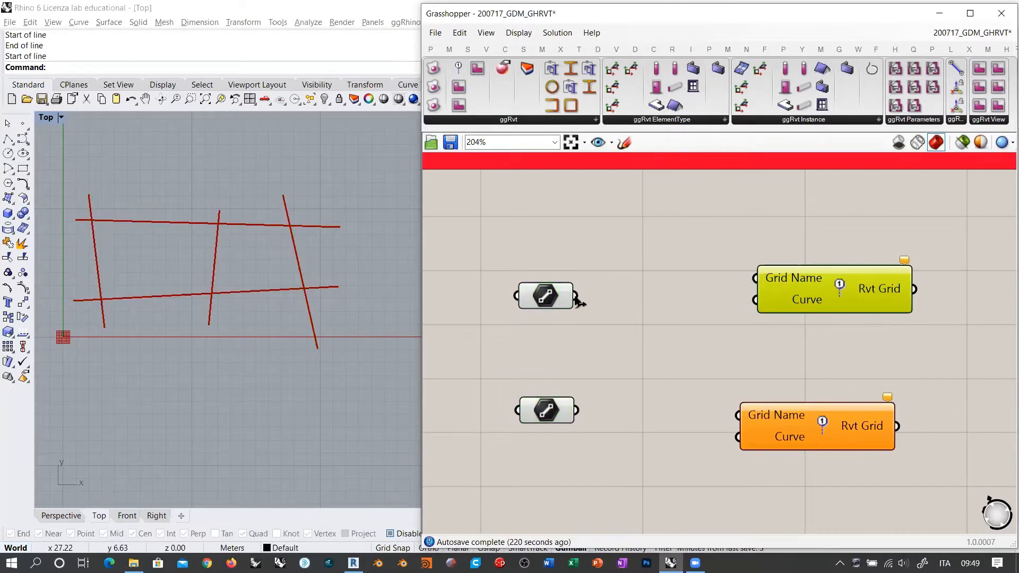
Step: Connect each Line parameter to the Curve input of its ggRvt Grid component and align the two parameters vertically
left_click_drag(578, 296, 755, 300)
left_click_drag(578, 411, 739, 437)
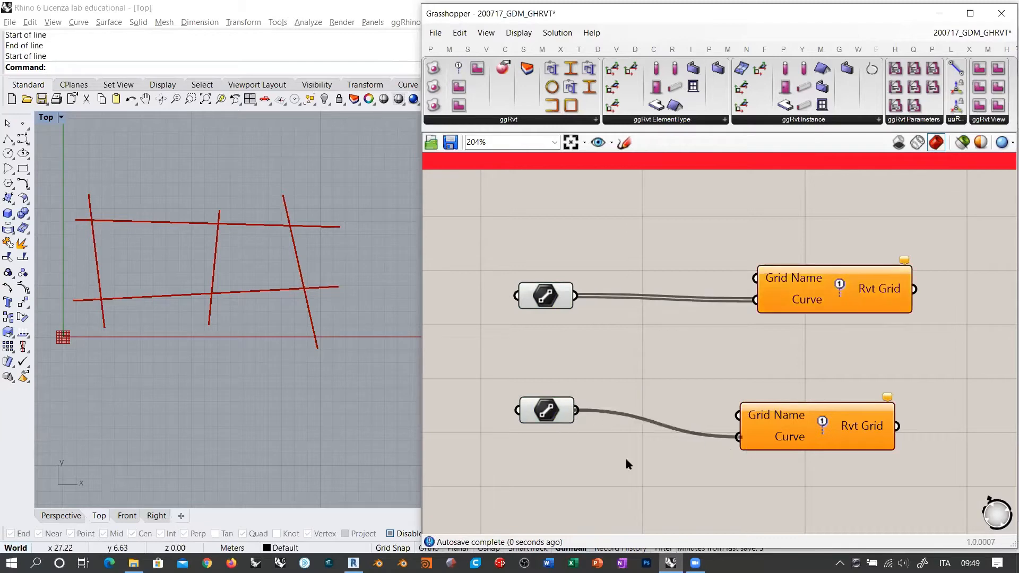
left_click_drag(546, 416, 550, 442)
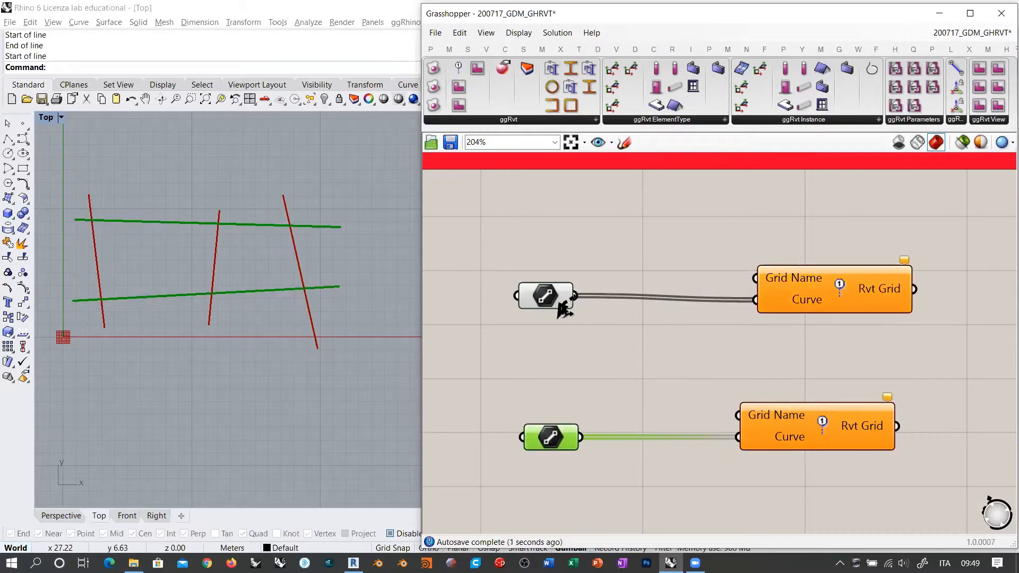
left_click_drag(561, 312, 561, 317)
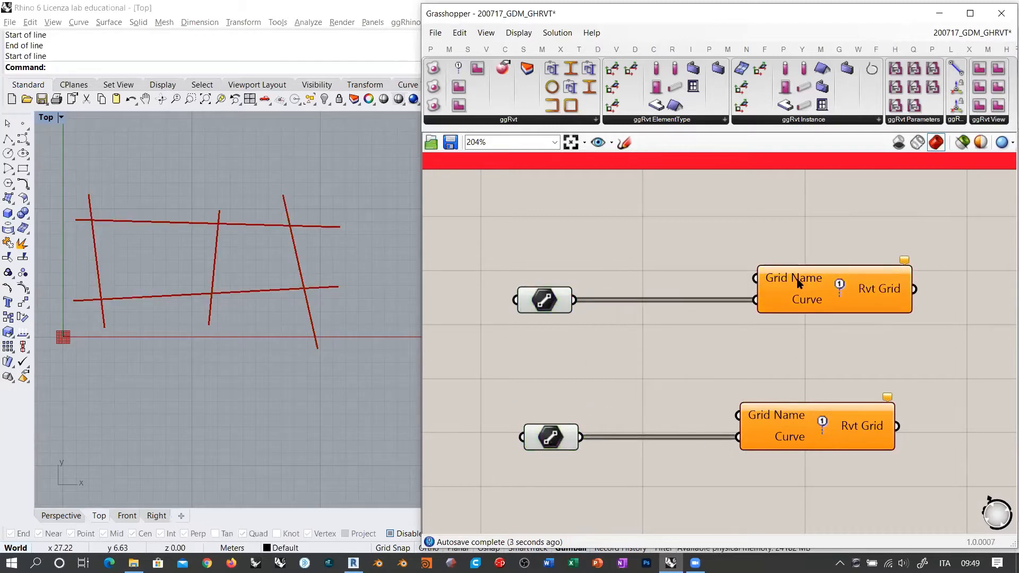
left_click_drag(618, 253, 514, 452)
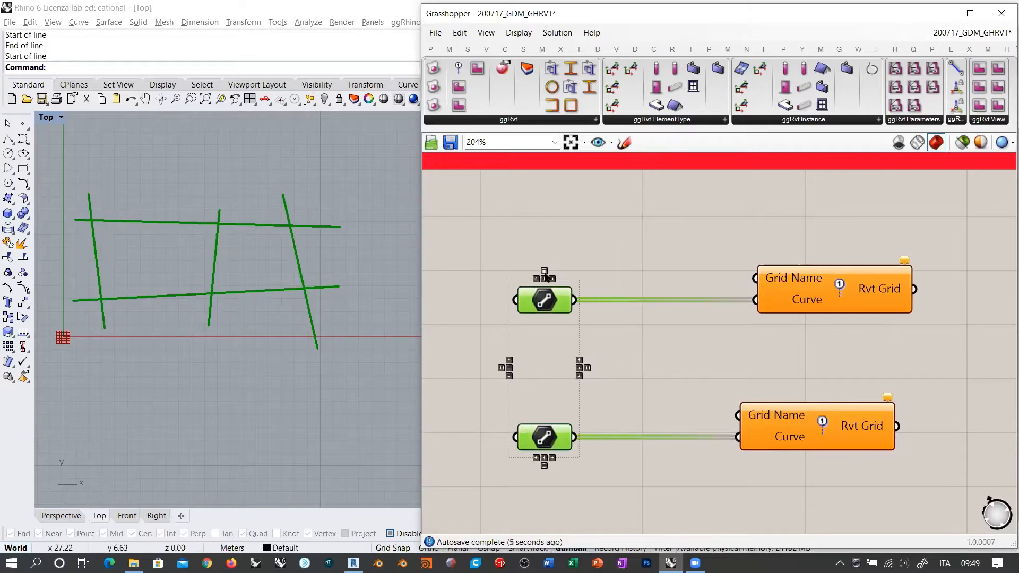
Step: Align the two ggRvt Grid components vertically and move them further away from the Line parameters
right_click_drag(703, 256, 588, 258)
scroll(570, 258, "down", 2)
left_click(705, 285)
left_click_drag(749, 255, 670, 377)
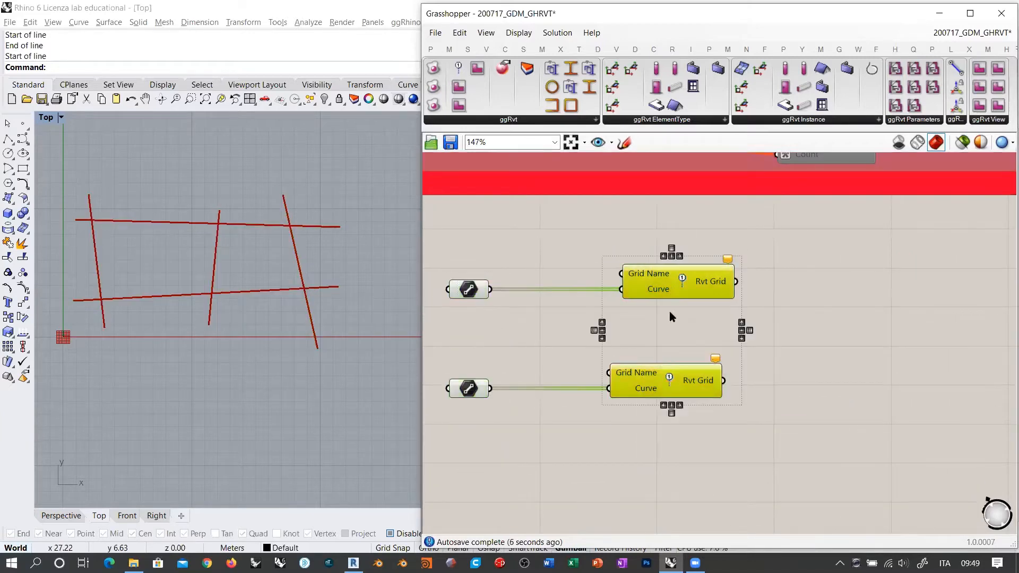
left_click(681, 257)
left_click_drag(683, 282, 828, 282)
left_click(703, 260)
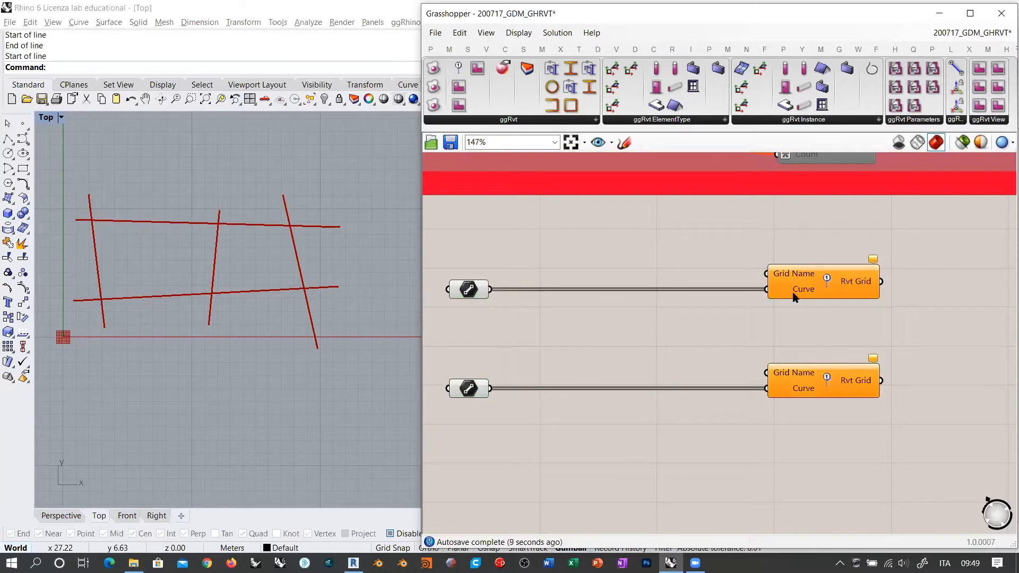
right_click_drag(531, 283, 566, 297)
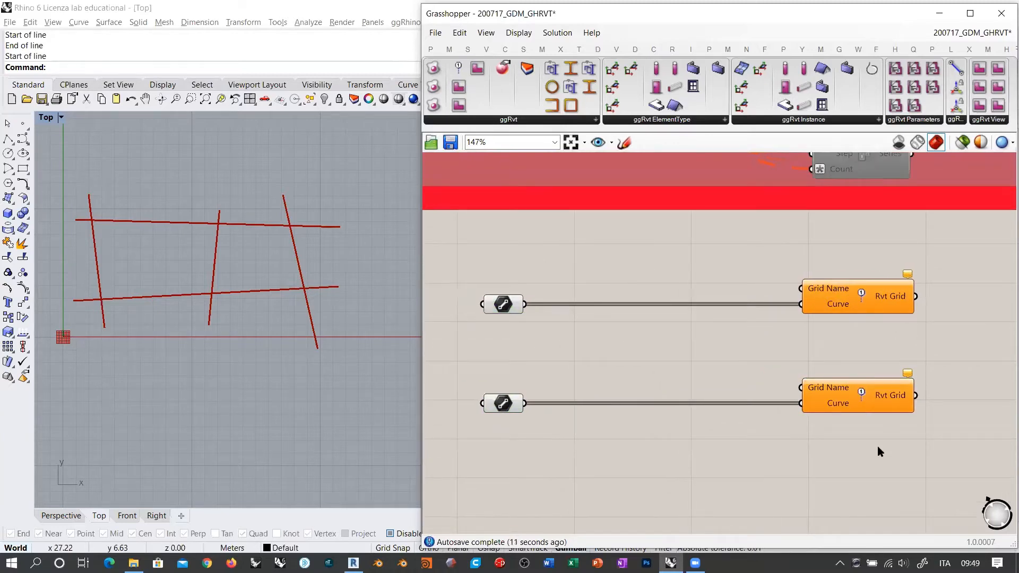
Step: Add a Char Sequence component above the wire between the upper Line parameter and its ggRvt Grid
double_click(623, 265)
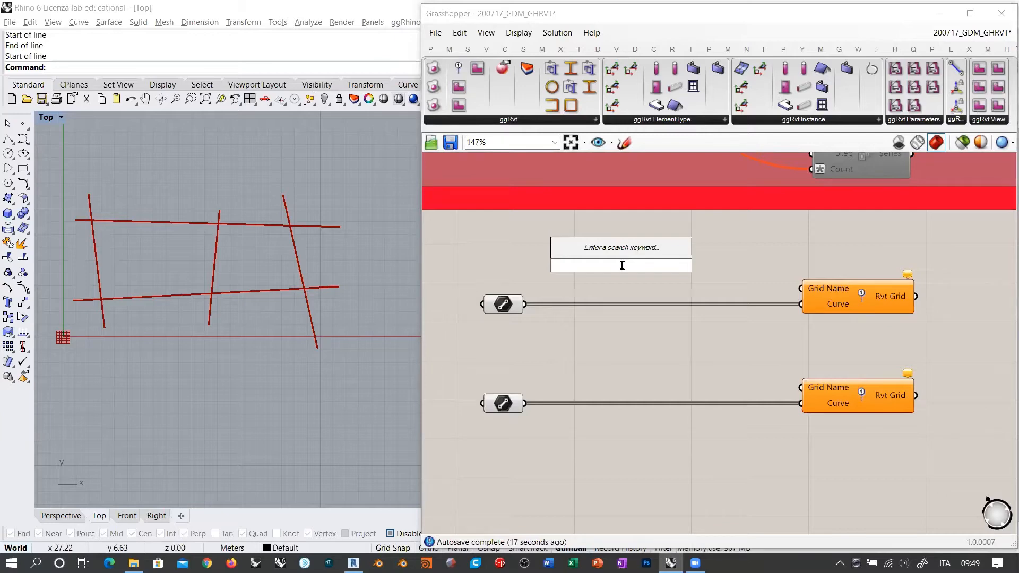
type("cha")
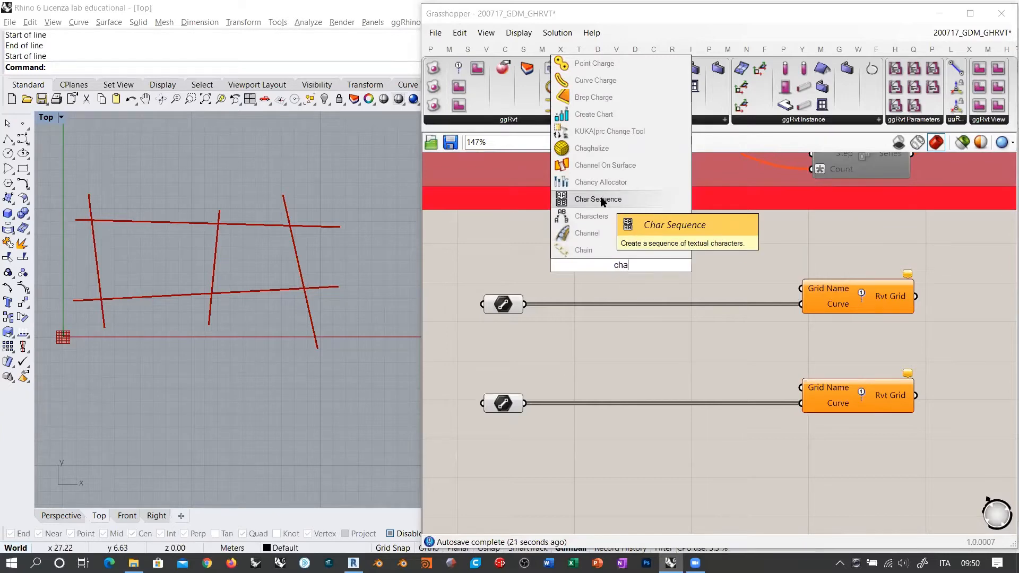
left_click(584, 199)
left_click_drag(637, 261, 687, 261)
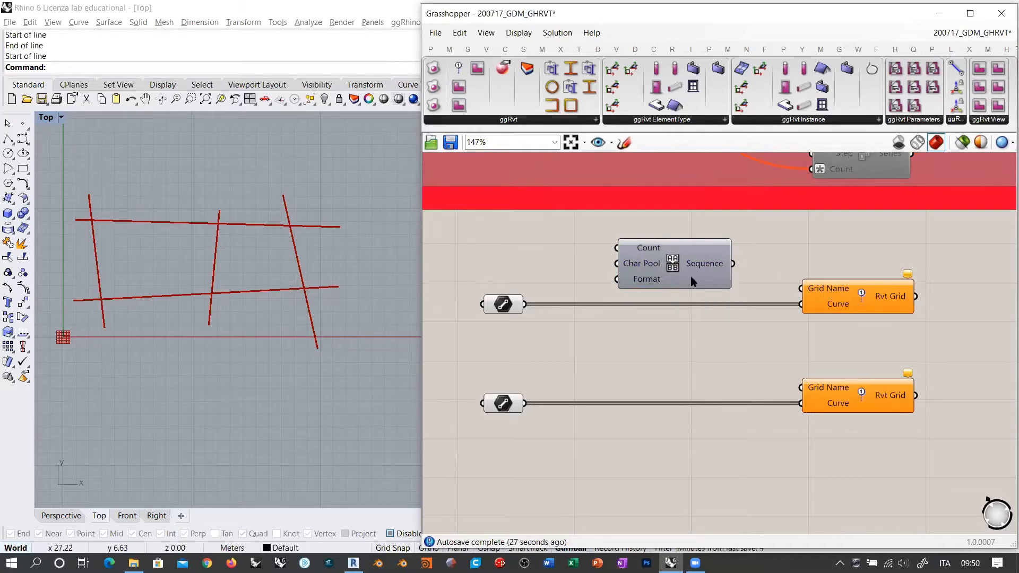
left_click_drag(664, 264, 703, 263)
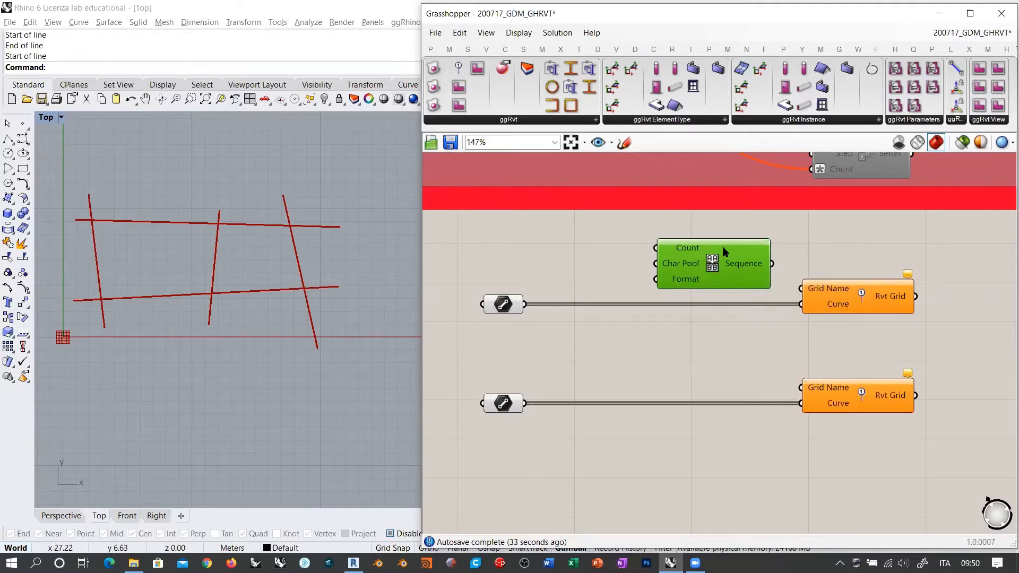
Step: Add a List Length component, feed its List input from the upper Line parameter, and place it beside Char Sequence
double_click(561, 268)
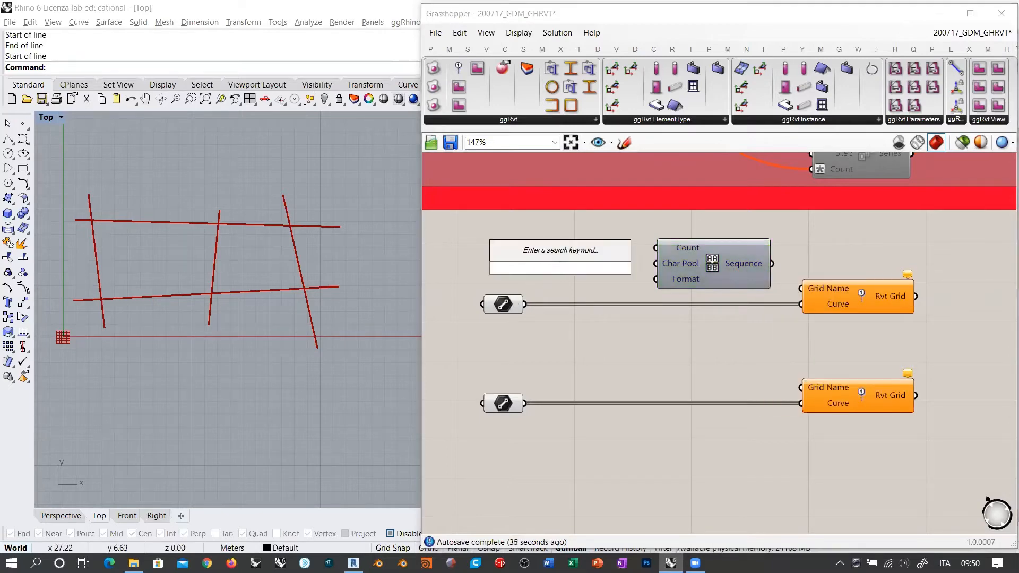
type("ll")
left_click(553, 256)
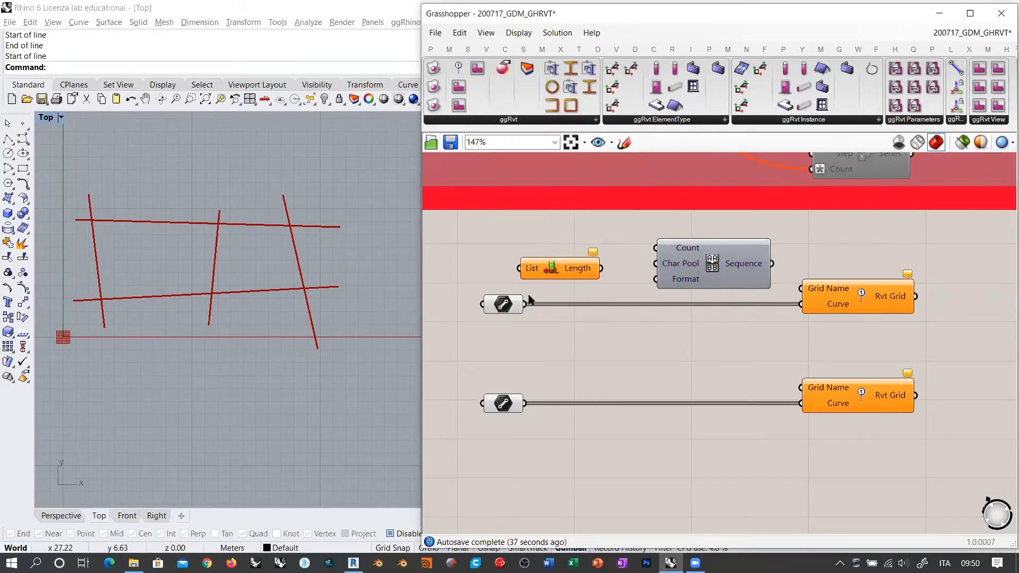
left_click_drag(525, 304, 520, 268)
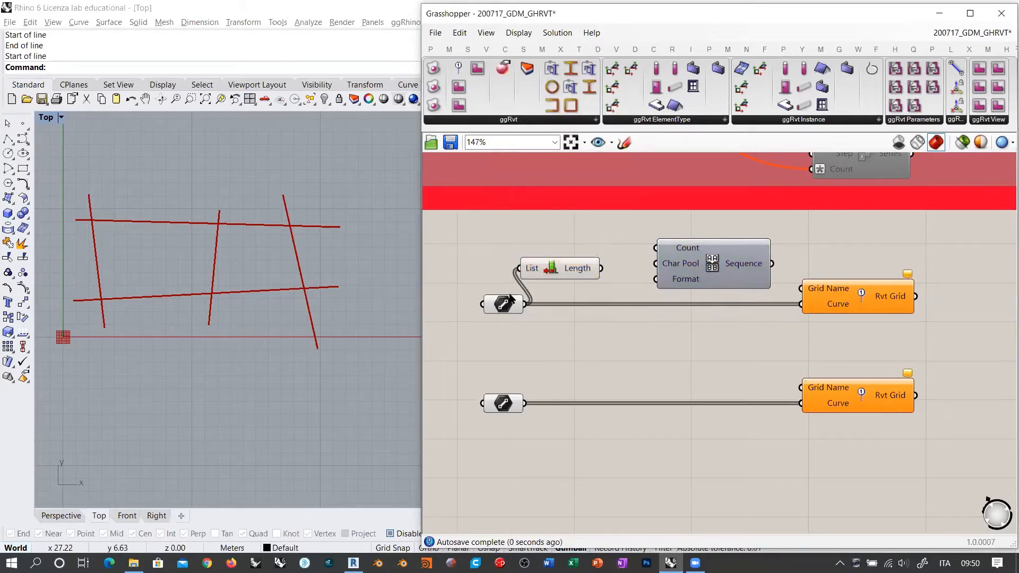
left_click(553, 275)
left_click_drag(566, 275, 565, 253)
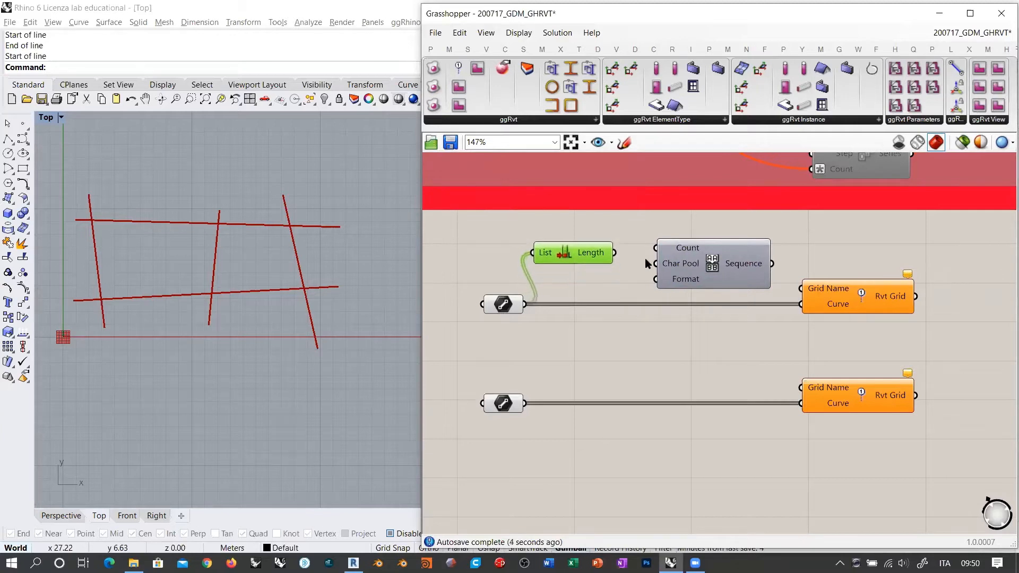
left_click(619, 254)
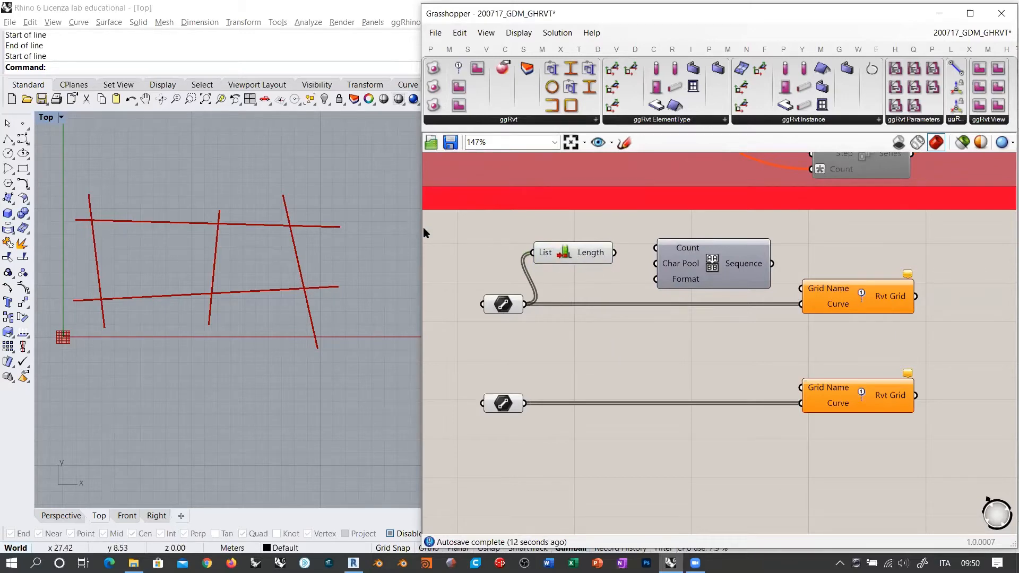
Step: Widen the Grasshopper window and check the component alias assigned to List Length
left_click_drag(354, 292, 272, 290)
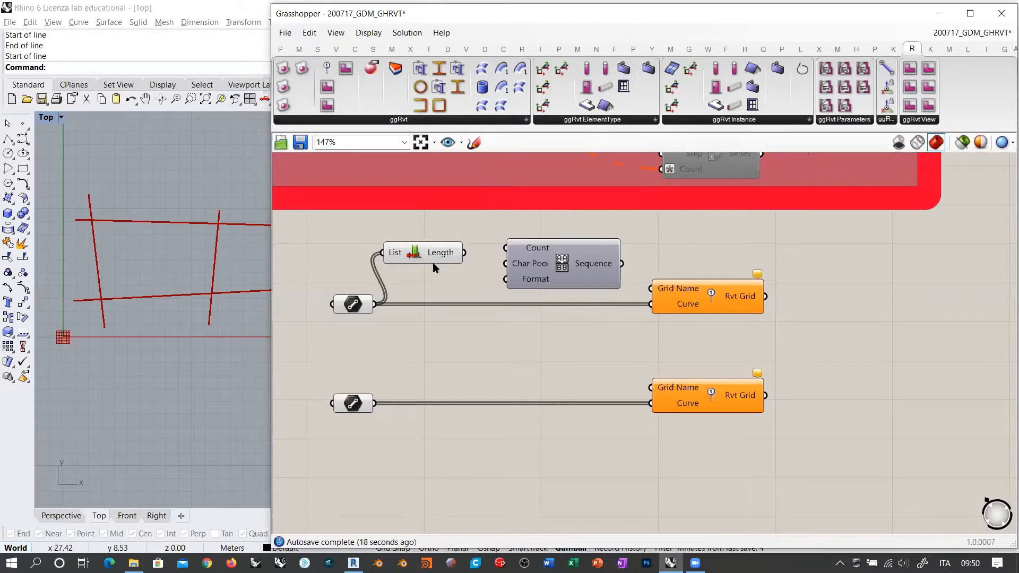
left_click(318, 49)
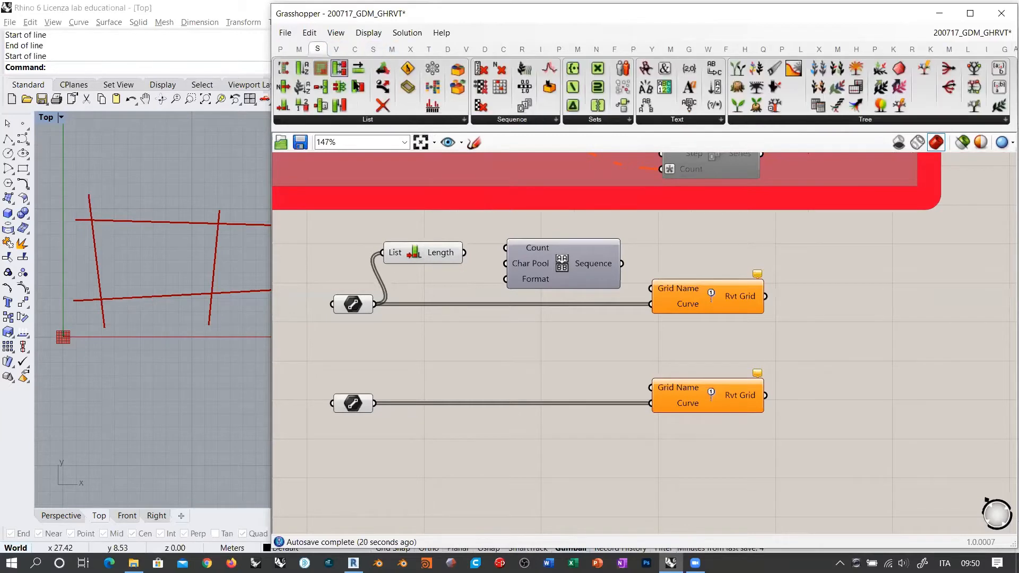
left_click(373, 120)
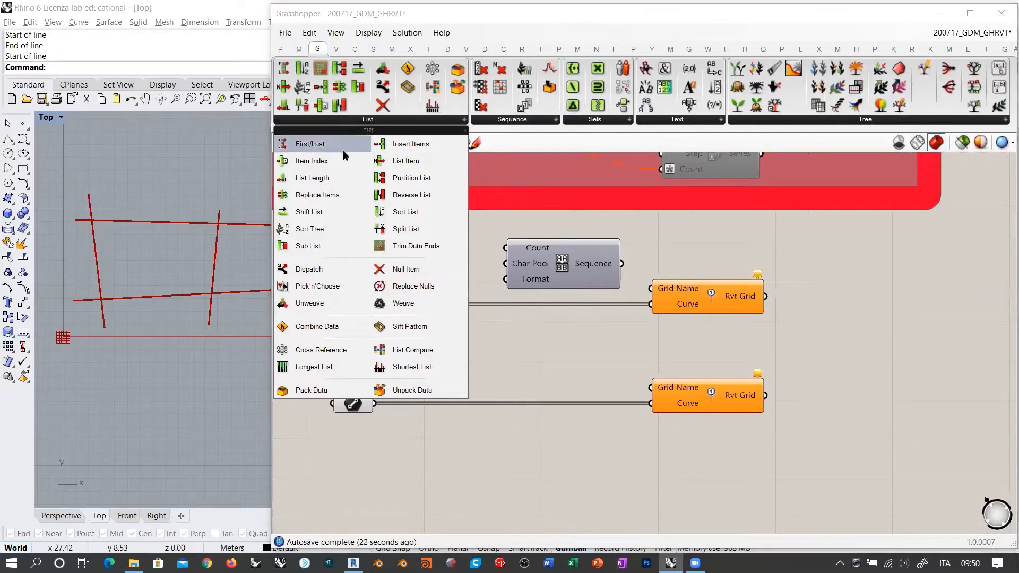
right_click(283, 106)
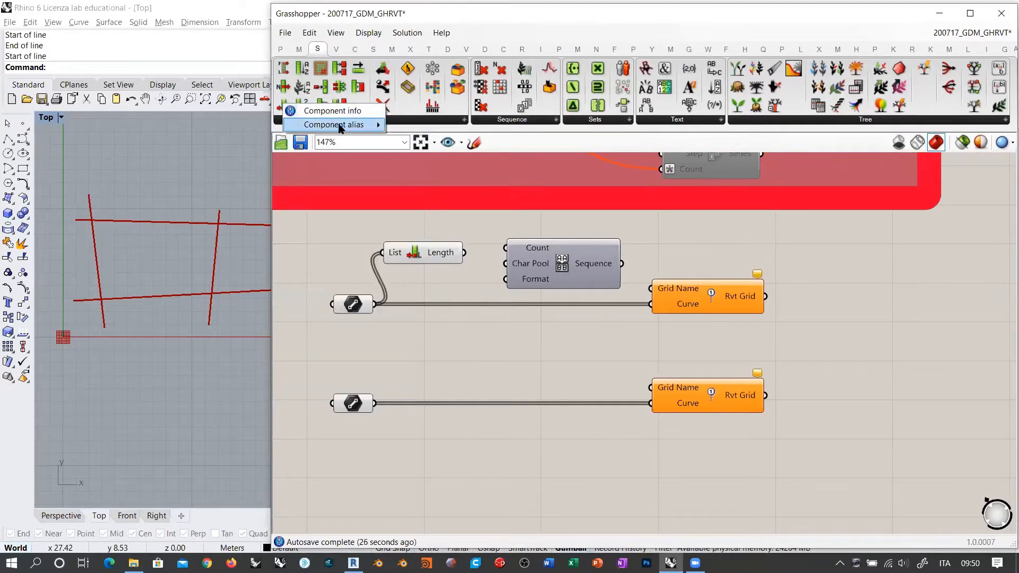
mouse_move(340, 127)
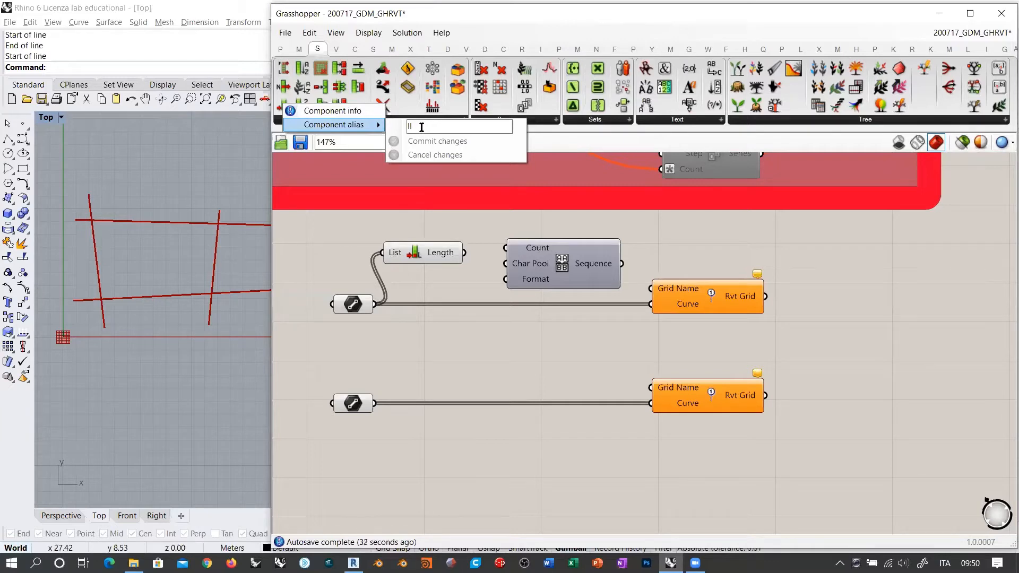
left_click(325, 241)
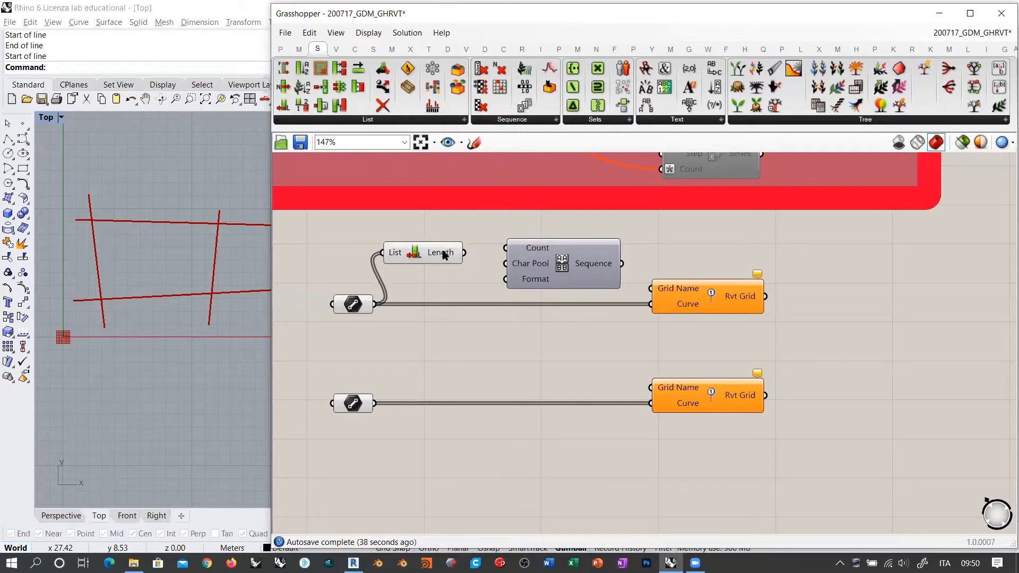
Step: Connect List Length to Char Sequence's Count input, and its Sequence output to the upper ggRvt Grid's Grid Name
mouse_move(444, 256)
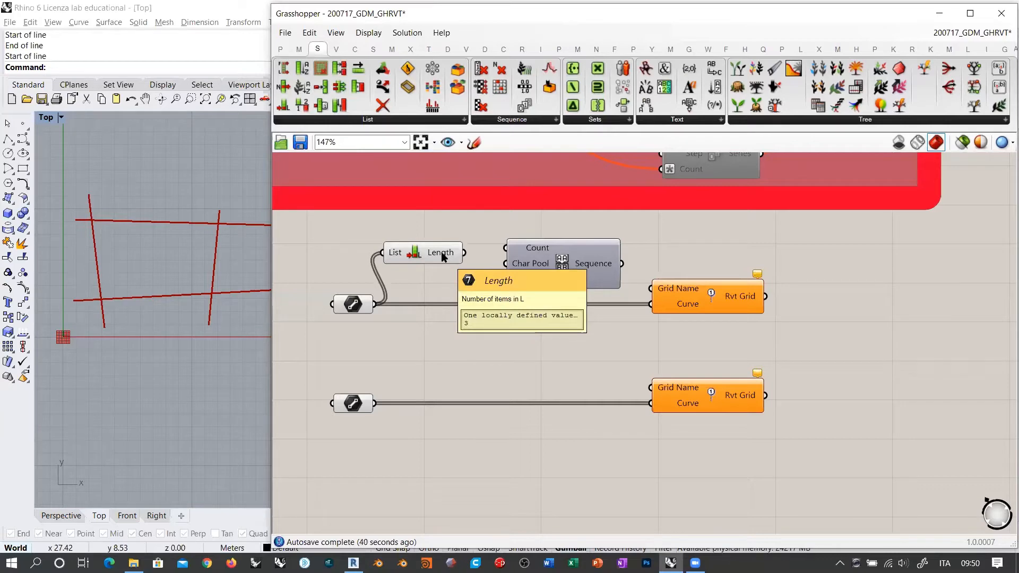
left_click_drag(443, 255, 463, 246)
left_click_drag(566, 272, 555, 272)
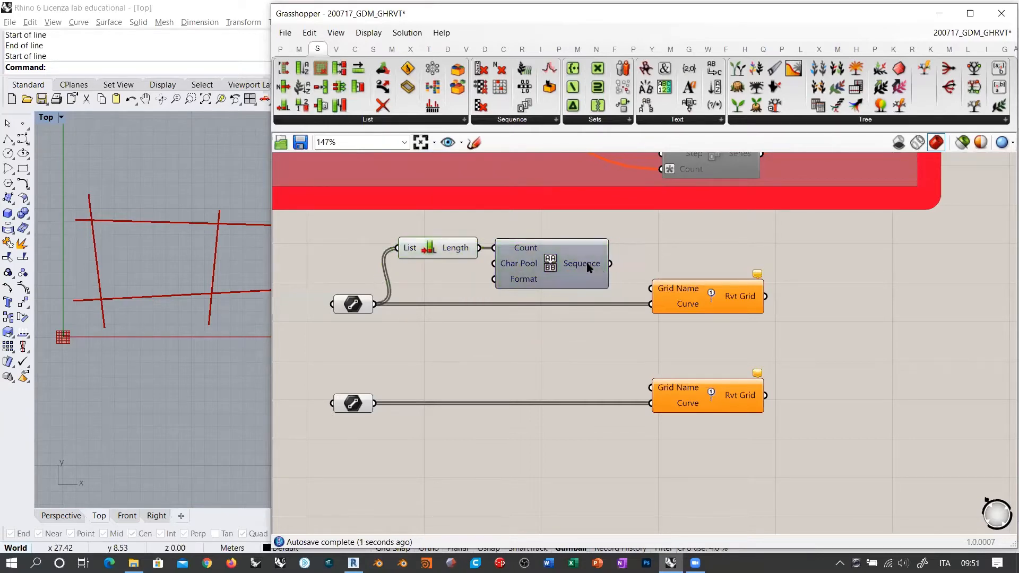
mouse_move(588, 263)
mouse_move(673, 289)
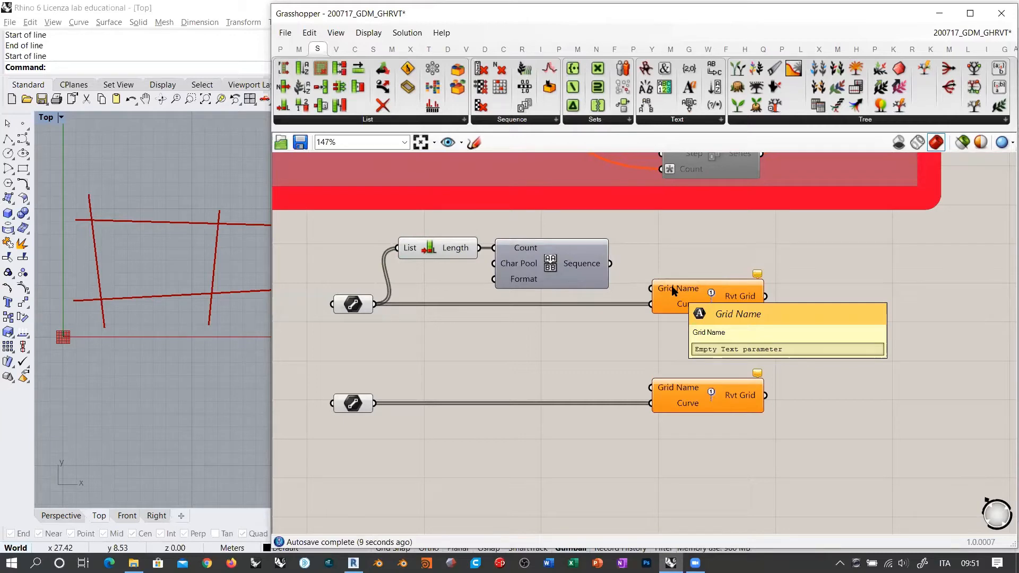
left_click_drag(652, 288, 610, 264)
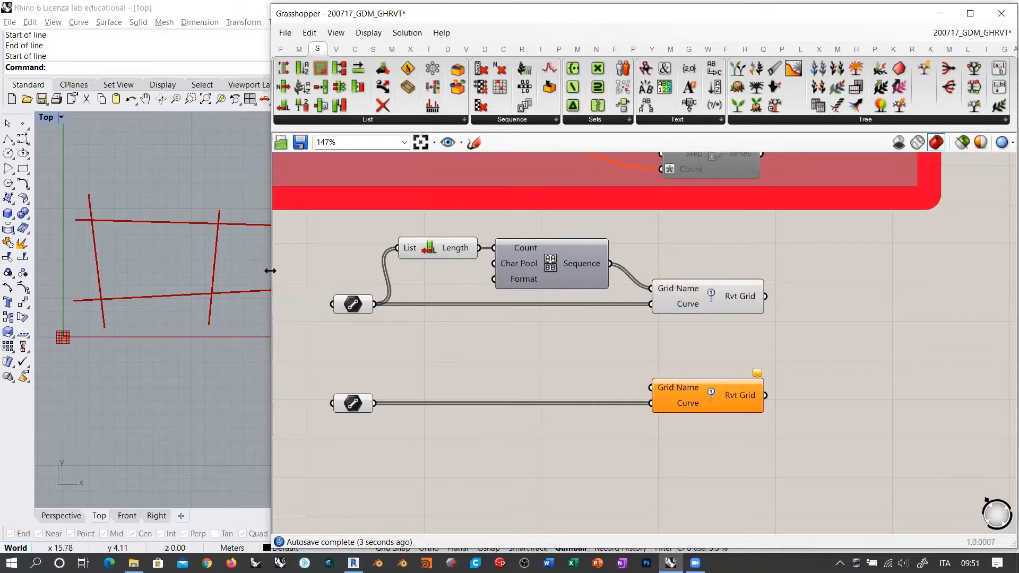
Step: Narrow the Grasshopper window to uncover the Rhino lines and display name labels above the components
left_click_drag(270, 270, 406, 273)
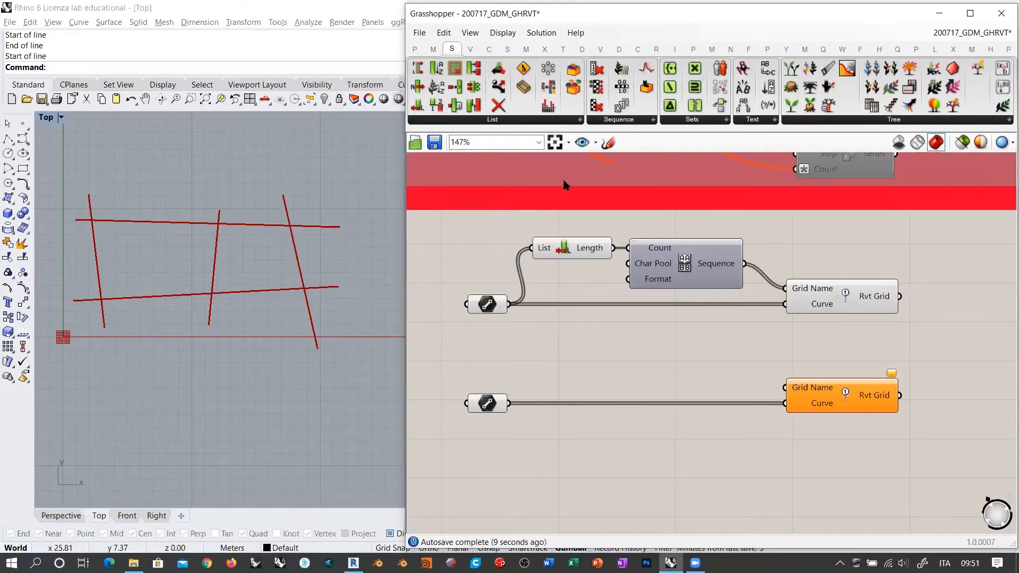
scroll(688, 341, "down", 10)
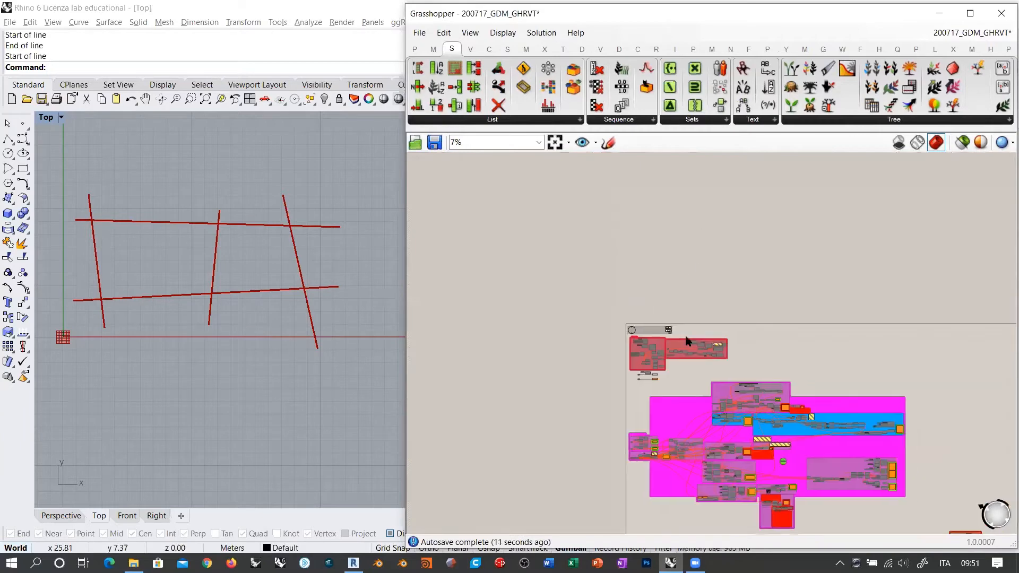
scroll(688, 341, "up", 14)
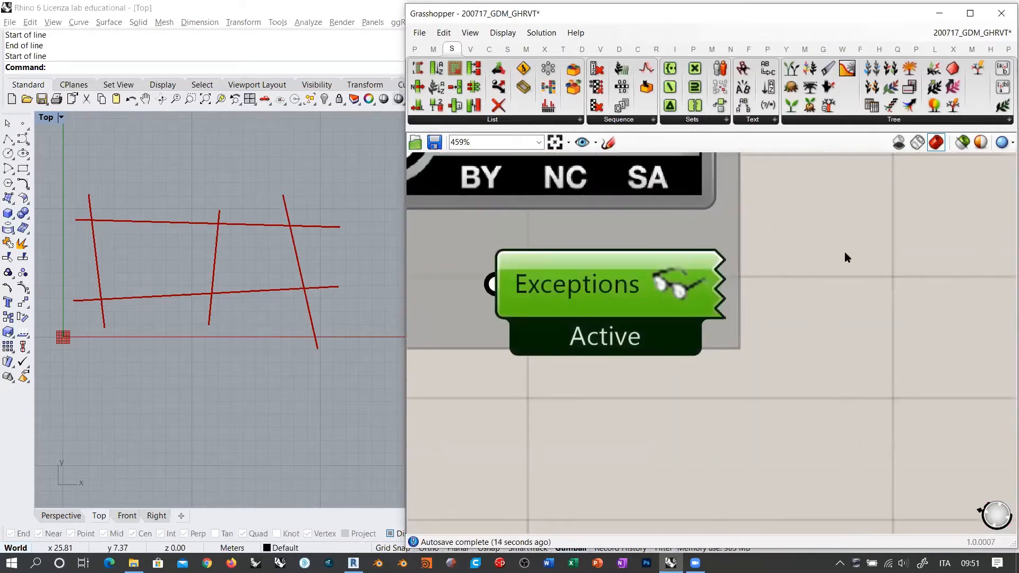
scroll(770, 215, "down", 11)
scroll(695, 327, "up", 7)
right_click_drag(694, 328, 701, 304)
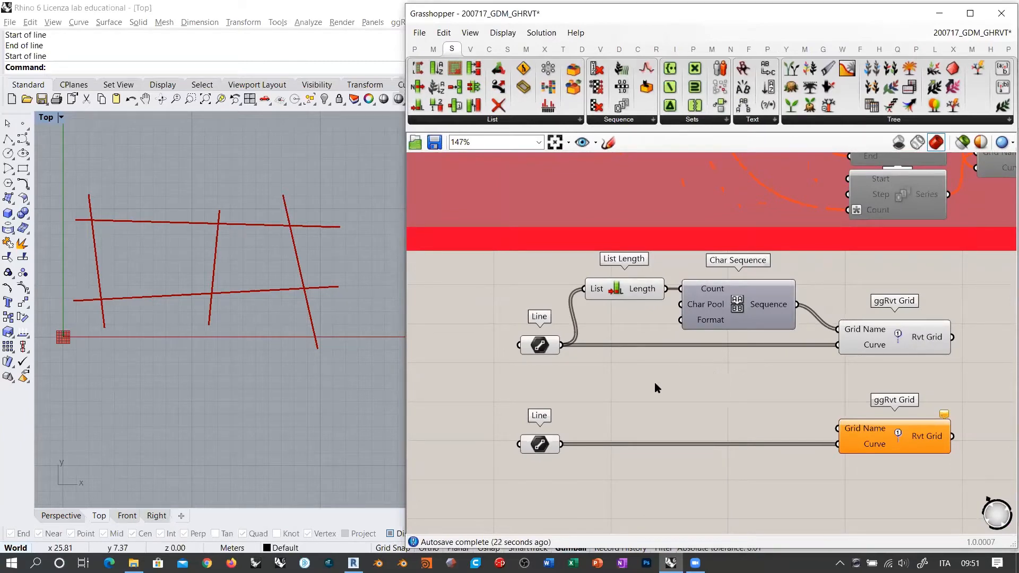
Step: Nudge the upper ggRvt Grid toward Char Sequence and place a Text Tag 3D component beyond it
left_click_drag(900, 338, 892, 337)
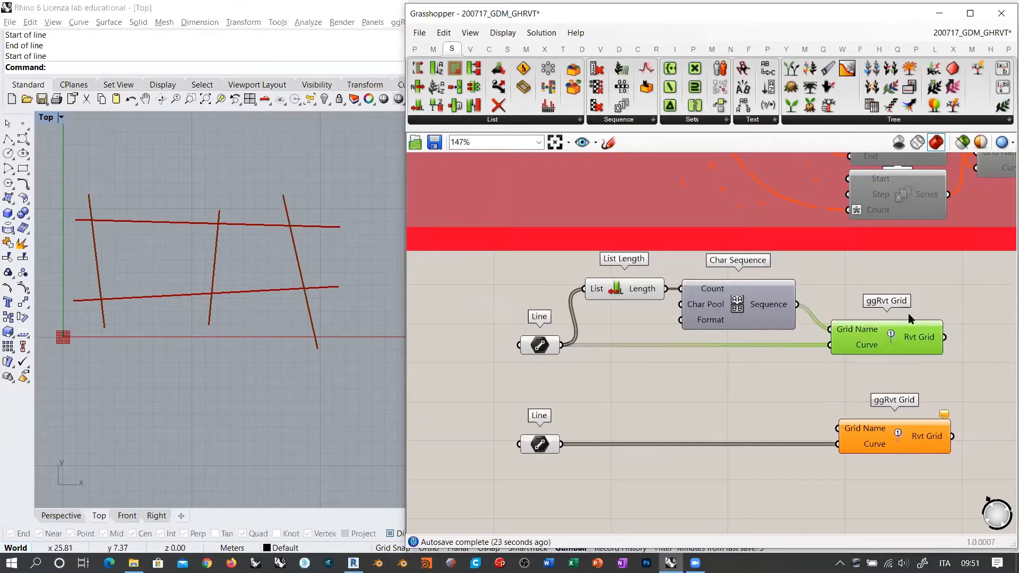
left_click(892, 381)
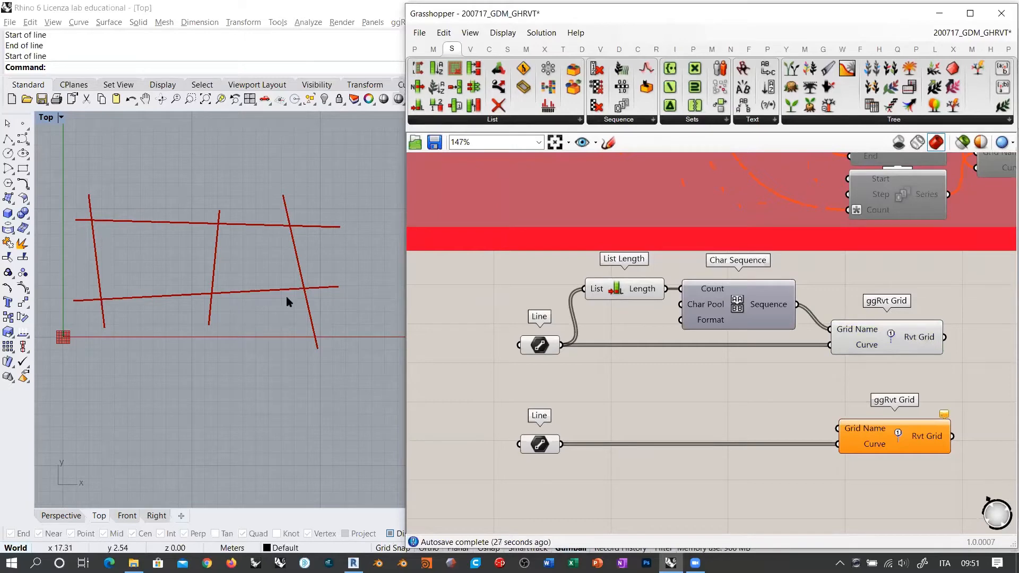
right_click_drag(795, 380, 591, 360)
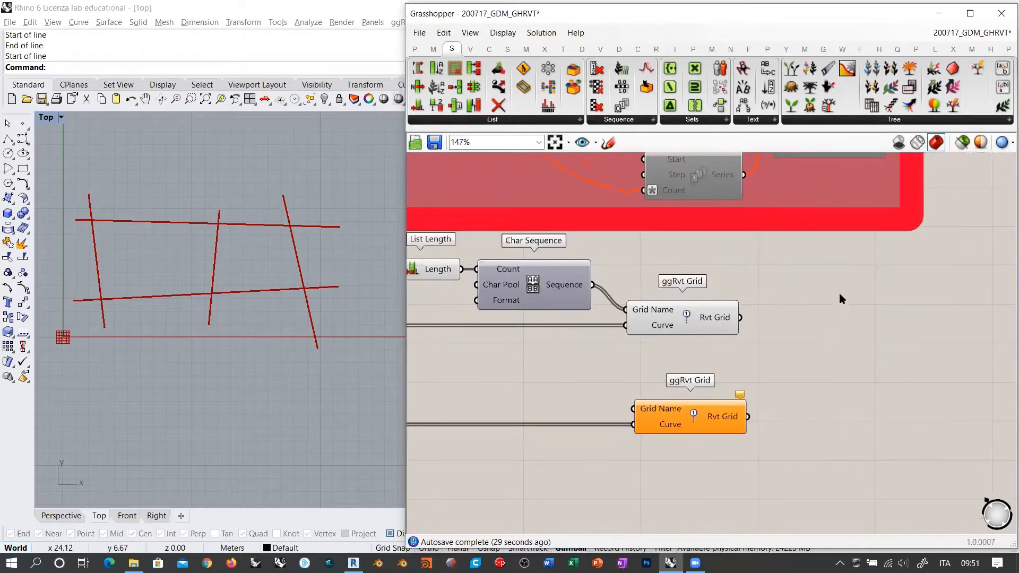
double_click(839, 293)
type("tag")
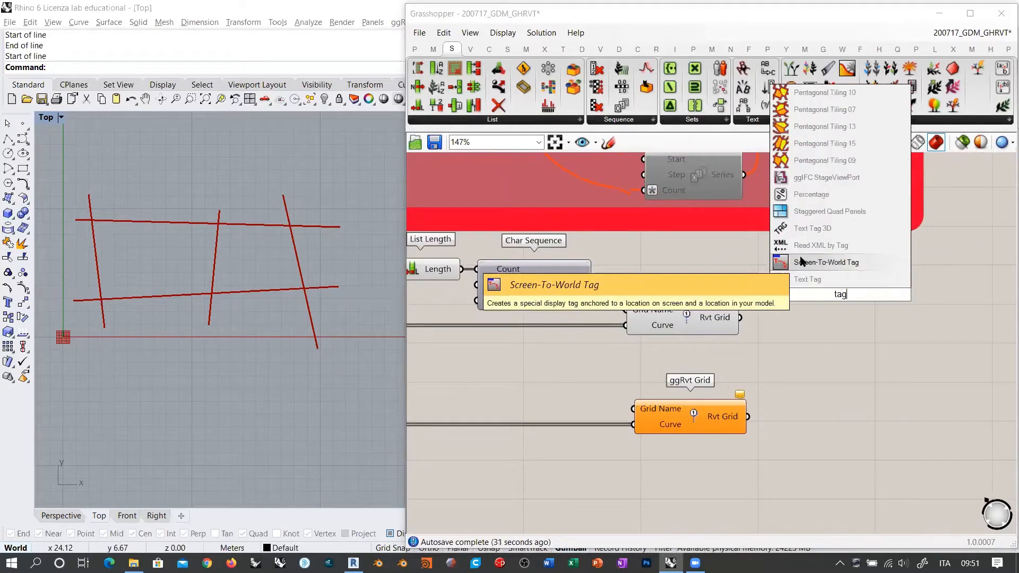
left_click(821, 230)
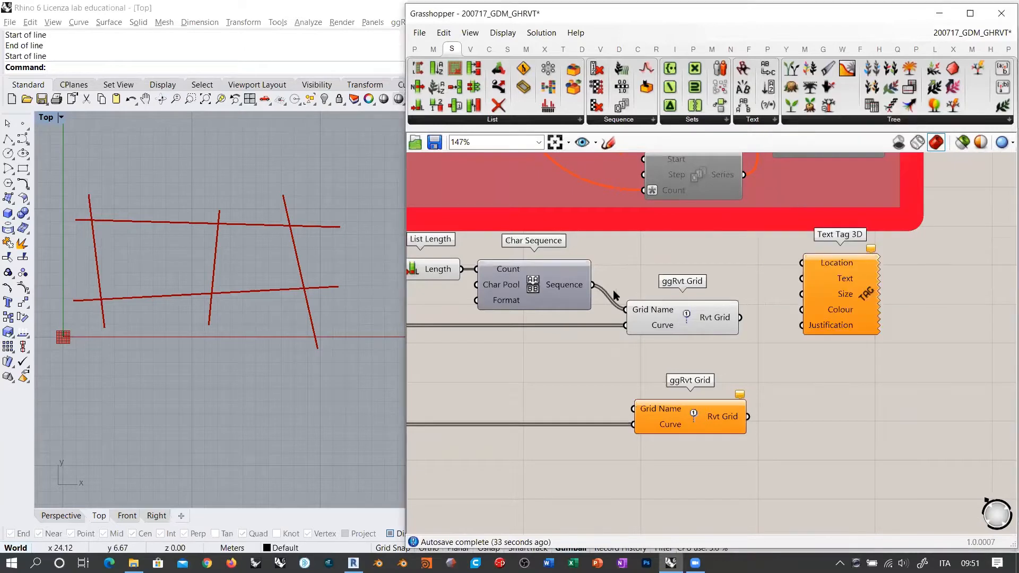
left_click_drag(845, 307, 910, 310)
Step: Add an End Points component fed by the upper Line parameter and place it between the ggRvt Grid and Text Tag 3D
right_click_drag(648, 357, 743, 339)
double_click(713, 364)
type("end")
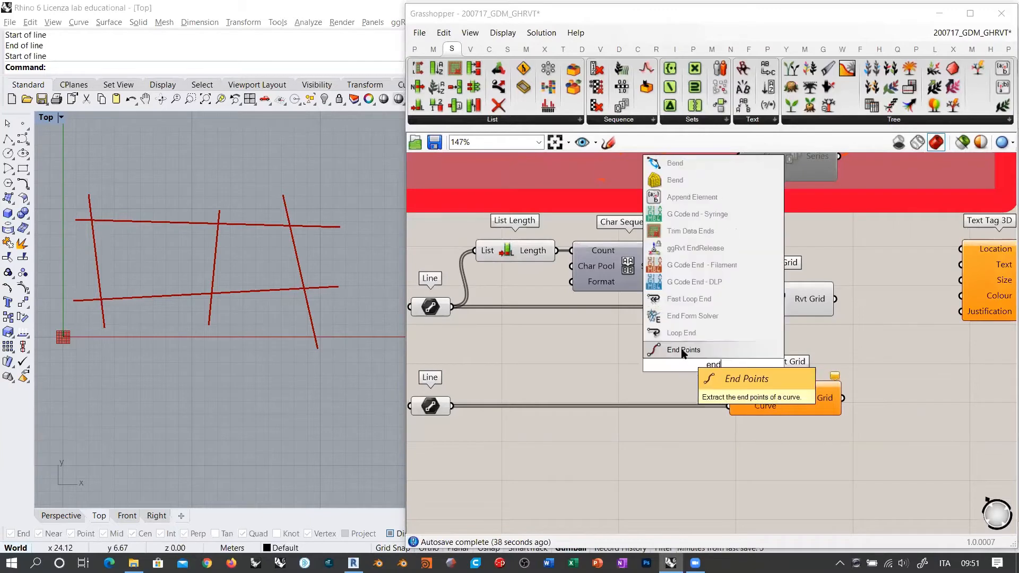
left_click(685, 350)
left_click_drag(452, 306, 832, 351)
right_click_drag(832, 351, 626, 361)
left_click_drag(625, 356, 657, 353)
left_click_drag(739, 307, 833, 315)
left_click(717, 358)
Step: Connect End Points' Start output to the Text Tag 3D's Location and Char Sequence's output to its Text input
left_click_drag(662, 353, 786, 282)
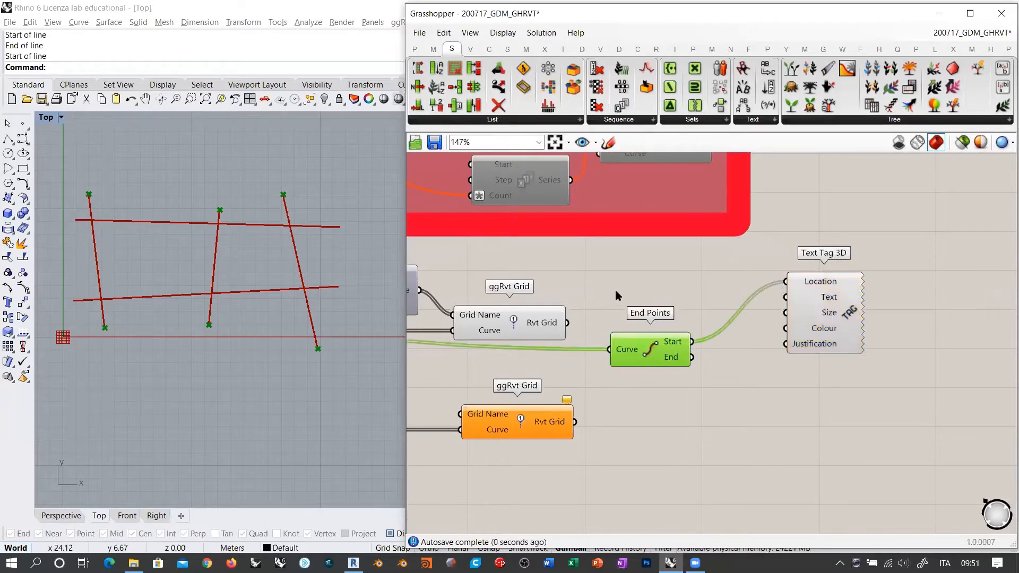
right_click_drag(448, 282, 516, 290)
left_click_drag(486, 298, 852, 305)
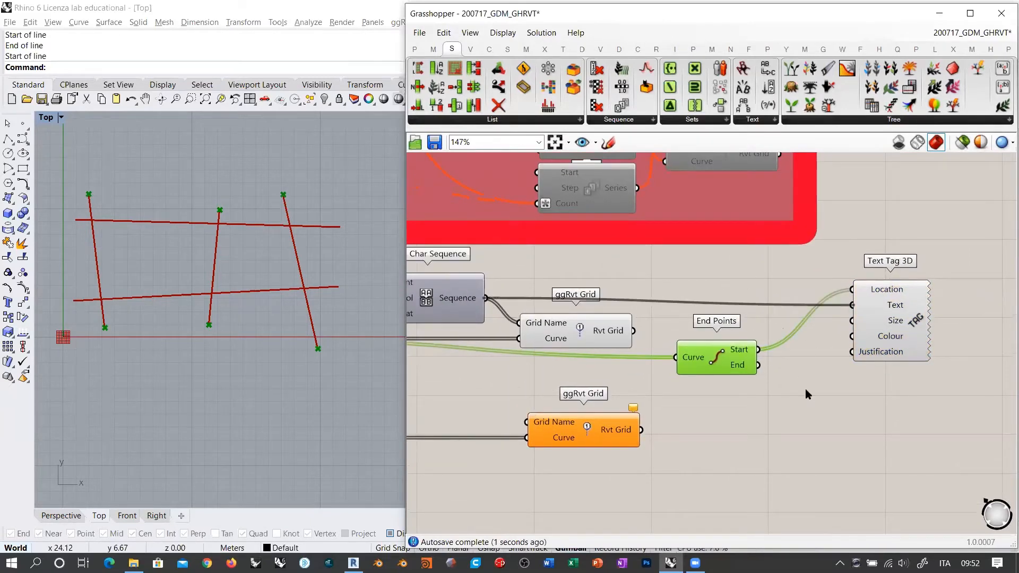
Step: Hide the preview of the End Points component
left_click(810, 394)
left_click(715, 357)
key("ctrl+q")
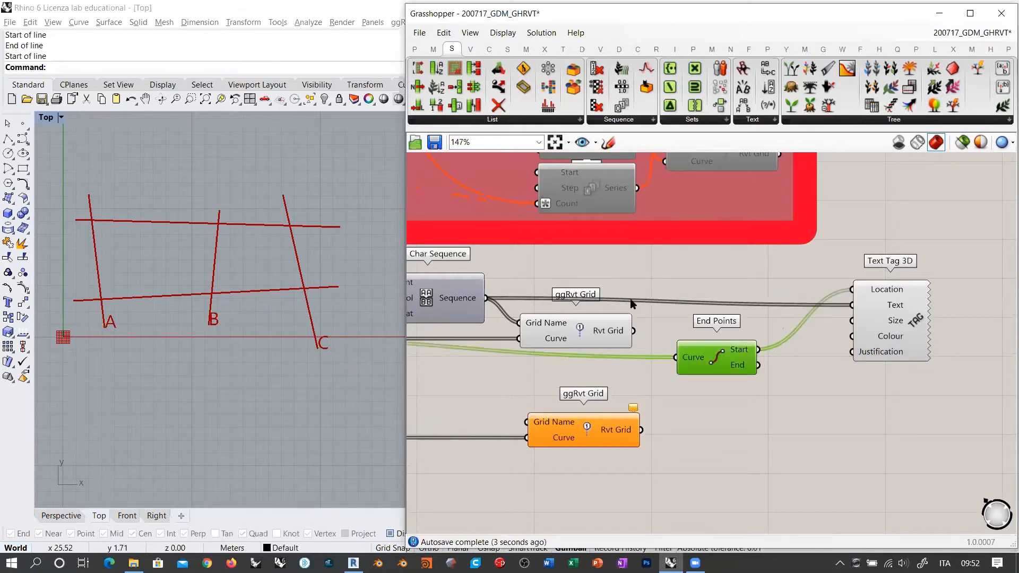
Step: Place the Text Tag 3D and End Points components side by side, above and beyond the upper ggRvt Grid
left_click_drag(896, 321, 851, 314)
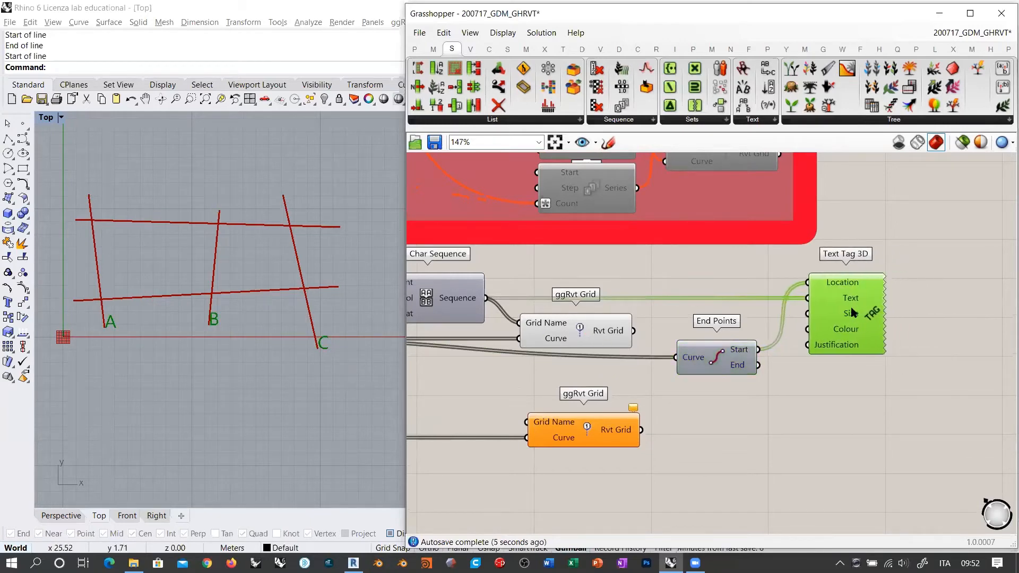
left_click_drag(699, 361, 728, 294)
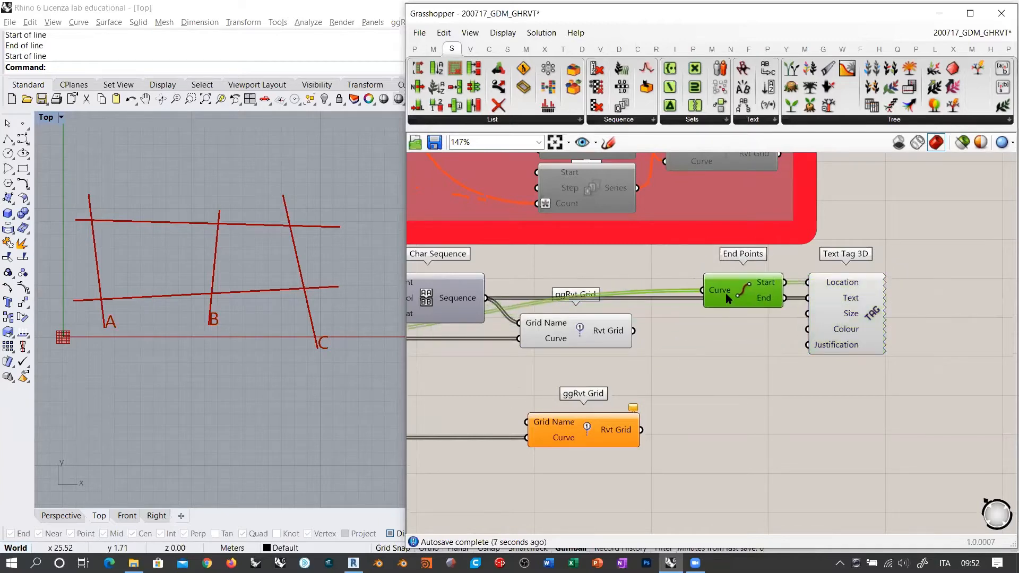
left_click(866, 333)
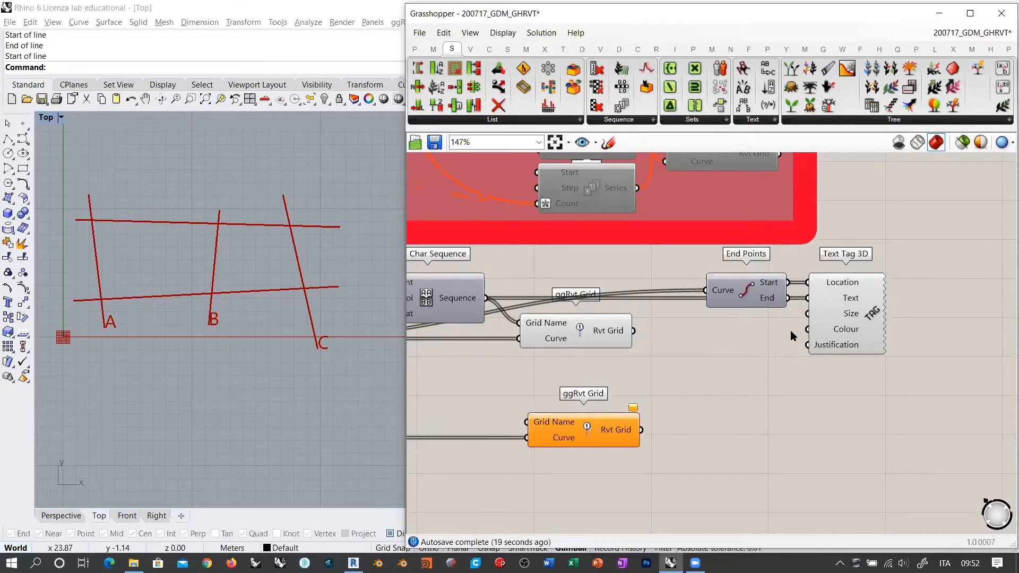
Step: Move the whole grid definition lower on the canvas and tuck End Points and Text Tag 3D in above Char Sequence and the upper ggRvt Grid
scroll(711, 289, "down", 3)
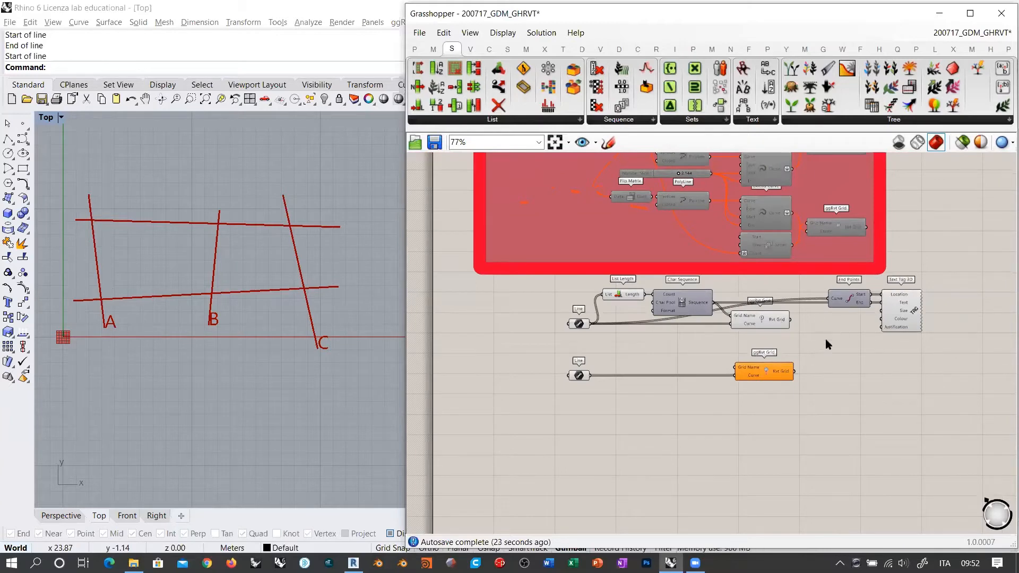
left_click_drag(939, 346, 571, 283)
left_click_drag(513, 318, 870, 425, "shift")
left_click_drag(769, 378, 769, 459)
left_click(808, 364)
left_click_drag(943, 356, 839, 409)
left_click_drag(908, 392, 750, 361)
left_click(805, 343)
left_click(798, 378)
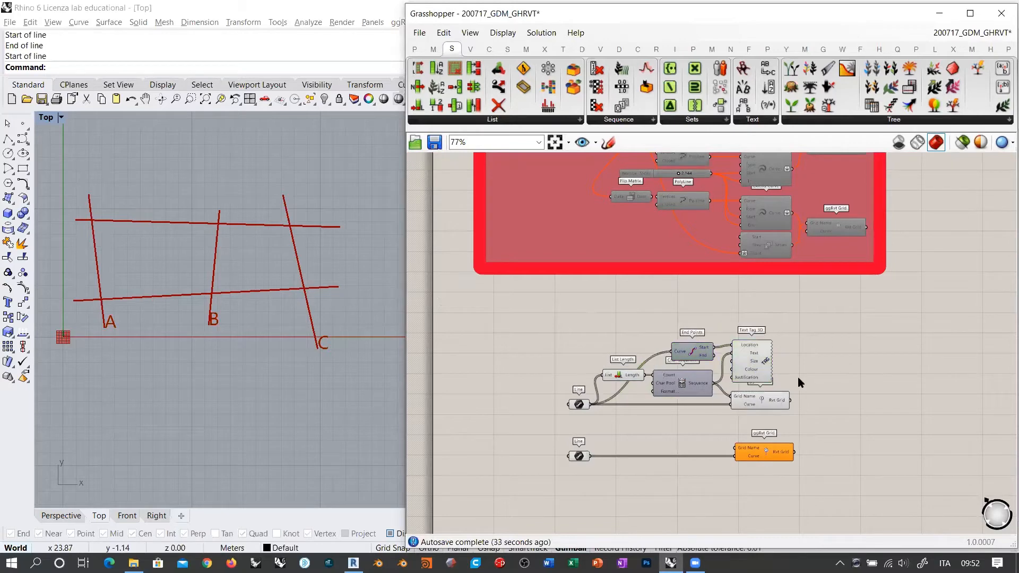
Step: Hide the preview of the Text Tag 3D component
scroll(751, 388, "up", 4)
left_click(789, 334)
left_click(828, 340)
left_click(801, 425)
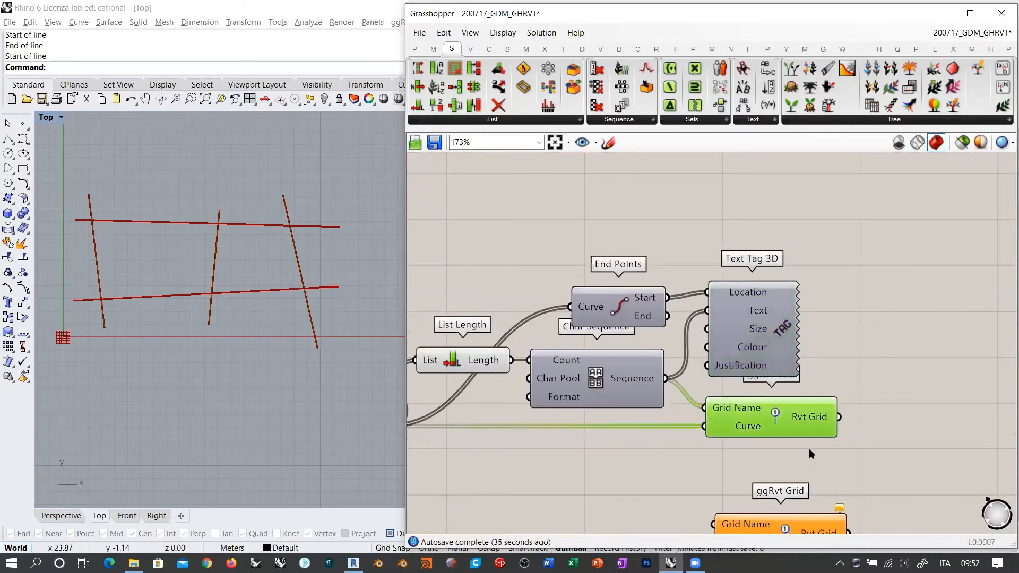
left_click(828, 326)
scroll(796, 329, "down", 3)
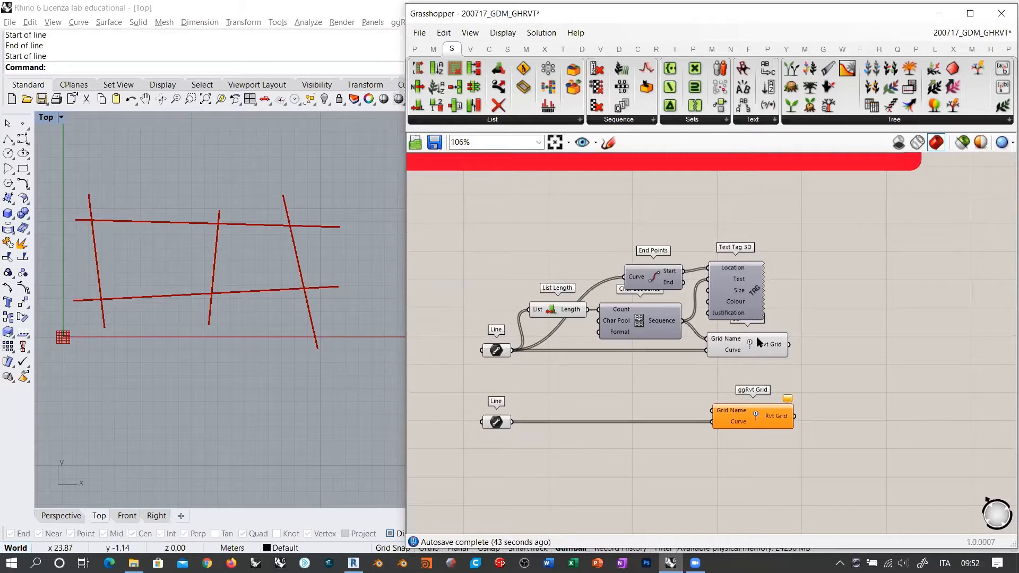
Step: Move the upper ggRvt Grid clear of Text Tag 3D and enclose it in a green group
left_click_drag(752, 346, 871, 353)
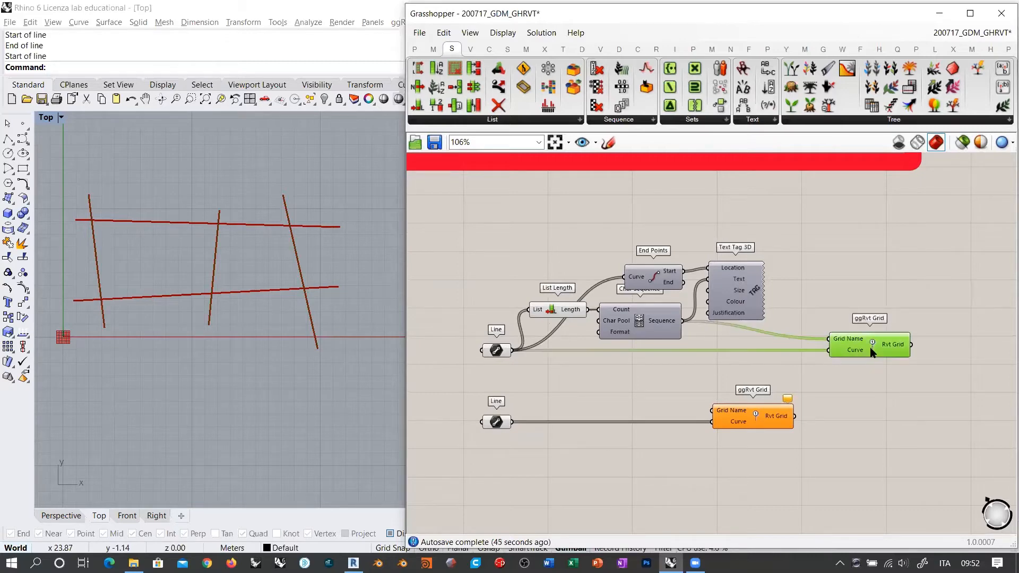
key("ctrl+g")
right_click(912, 333)
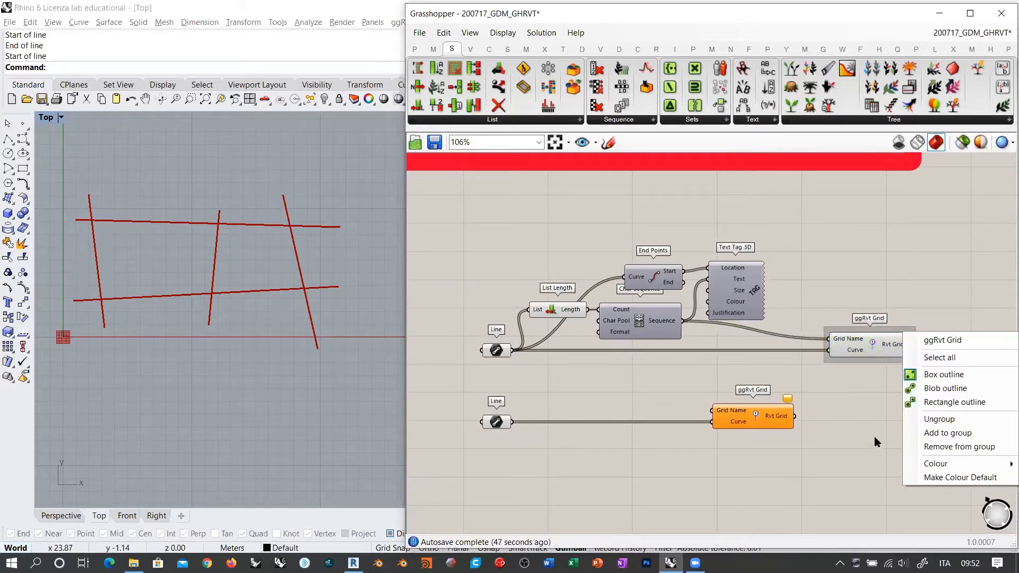
mouse_move(938, 464)
left_click_drag(875, 496, 887, 507)
left_click_drag(786, 517, 905, 523)
left_click(870, 259)
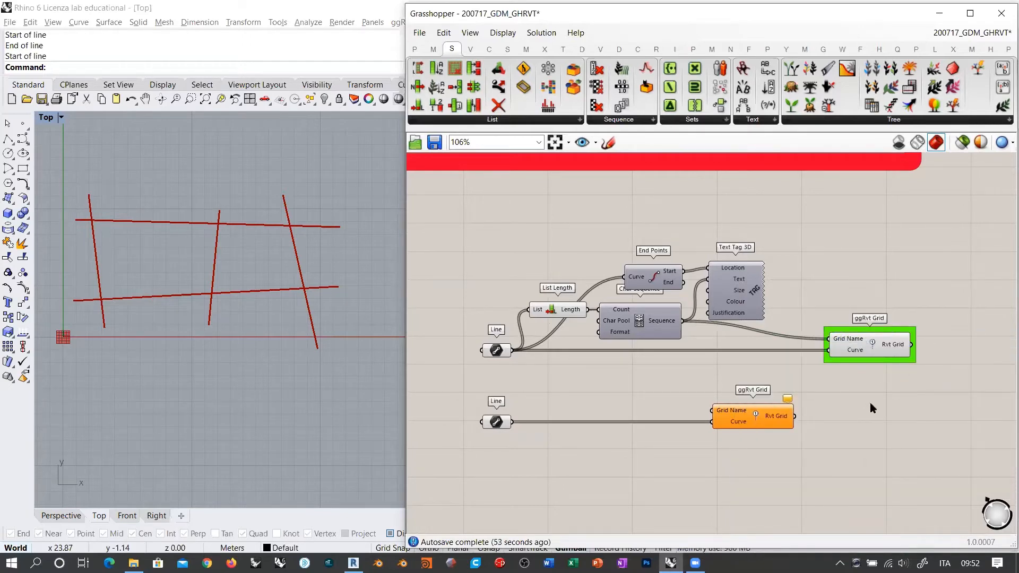
Step: Add the lower ggRvt Grid to the green group and change the group's shape to Rectangle outline
right_click_drag(846, 401, 832, 360)
left_click_drag(744, 378, 741, 378)
left_click(798, 402)
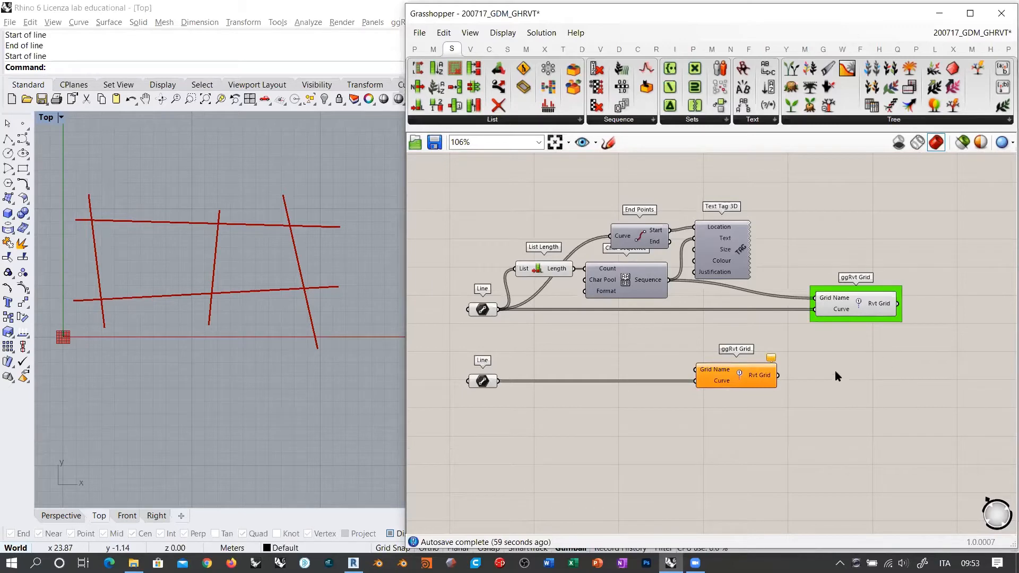
scroll(887, 338, "up", 5)
left_click(530, 424)
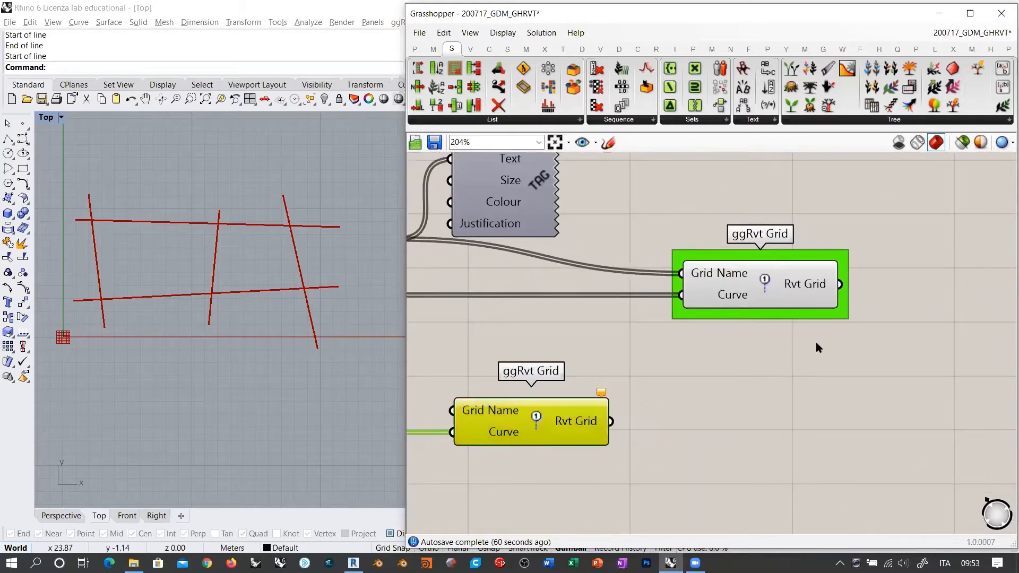
right_click(844, 315)
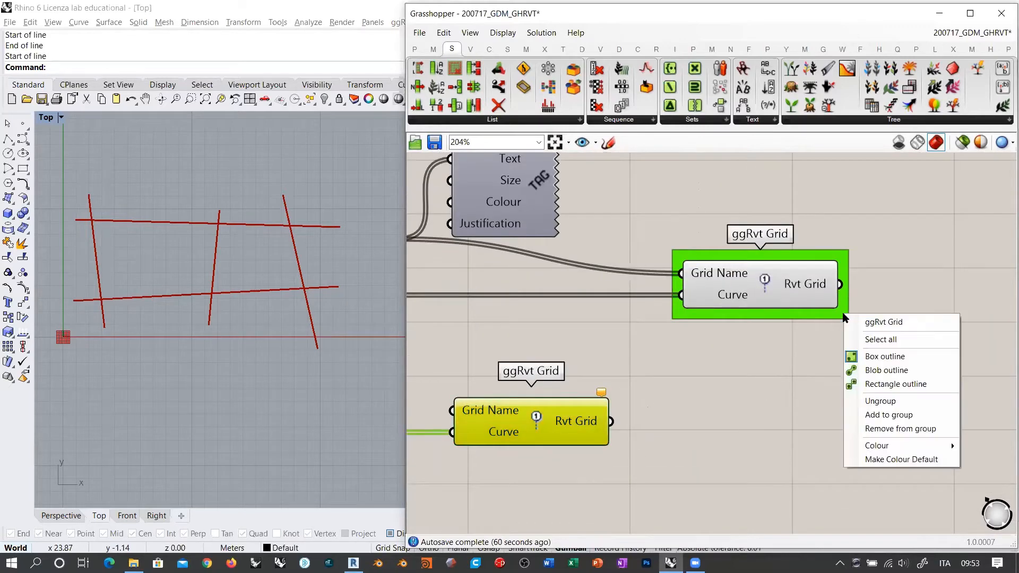
left_click(883, 415)
left_click(827, 479)
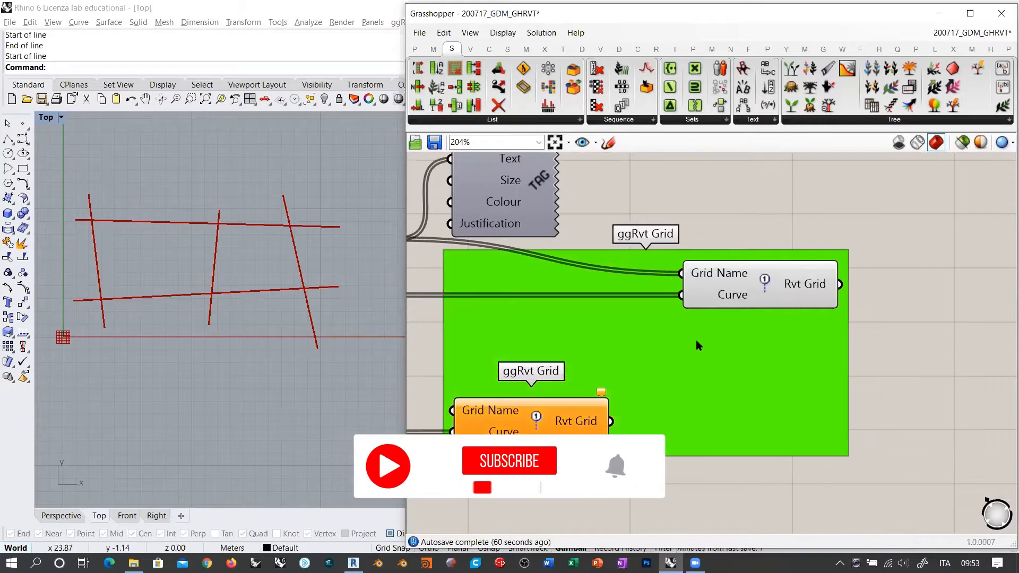
right_click(696, 336)
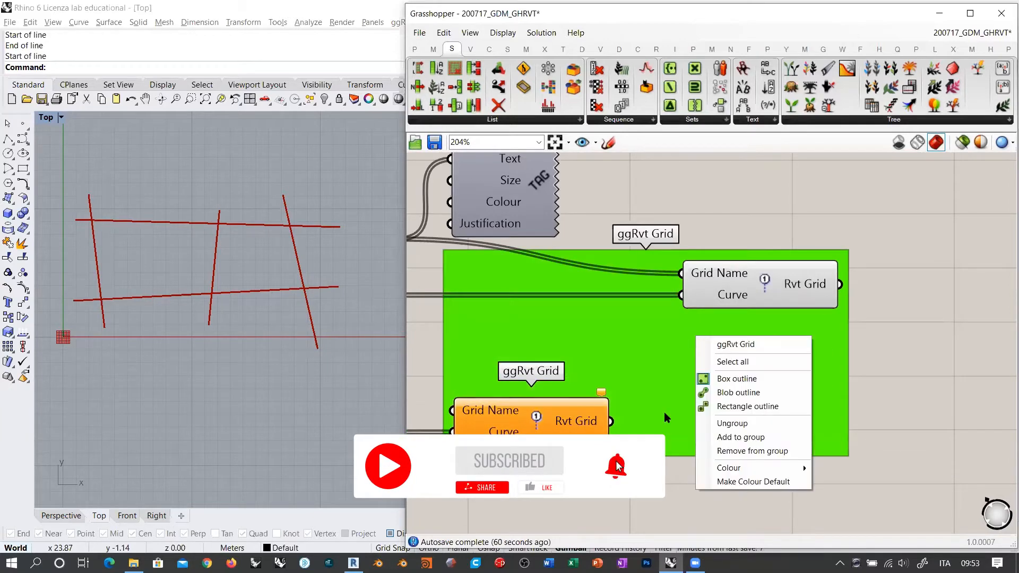
left_click(759, 407)
Step: Look over the other coloured groups of the definition and return to the two grid chains
scroll(881, 284, "down", 5)
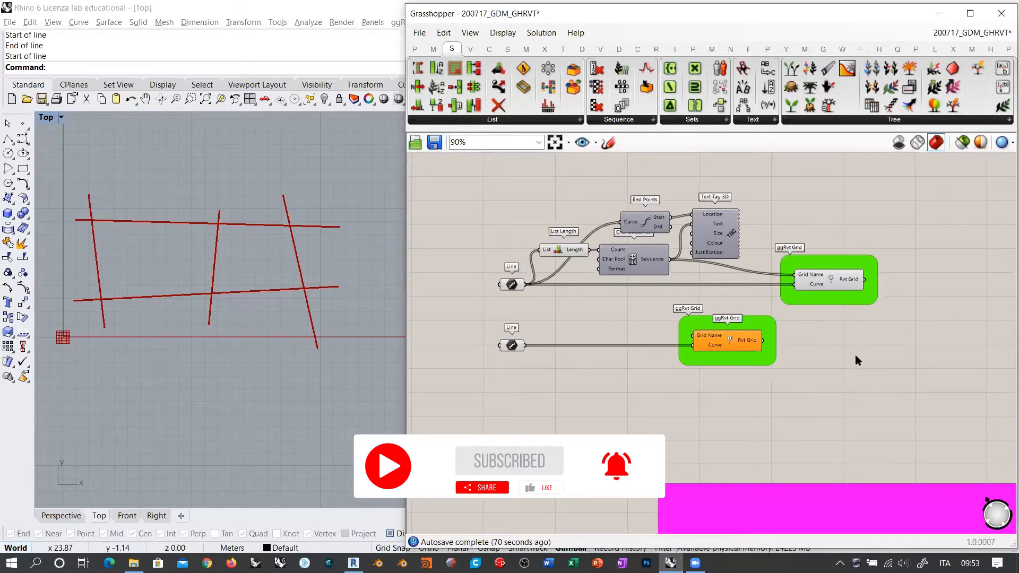
right_click_drag(713, 274, 529, 218)
scroll(541, 217, "down", 7)
scroll(549, 218, "down", 3)
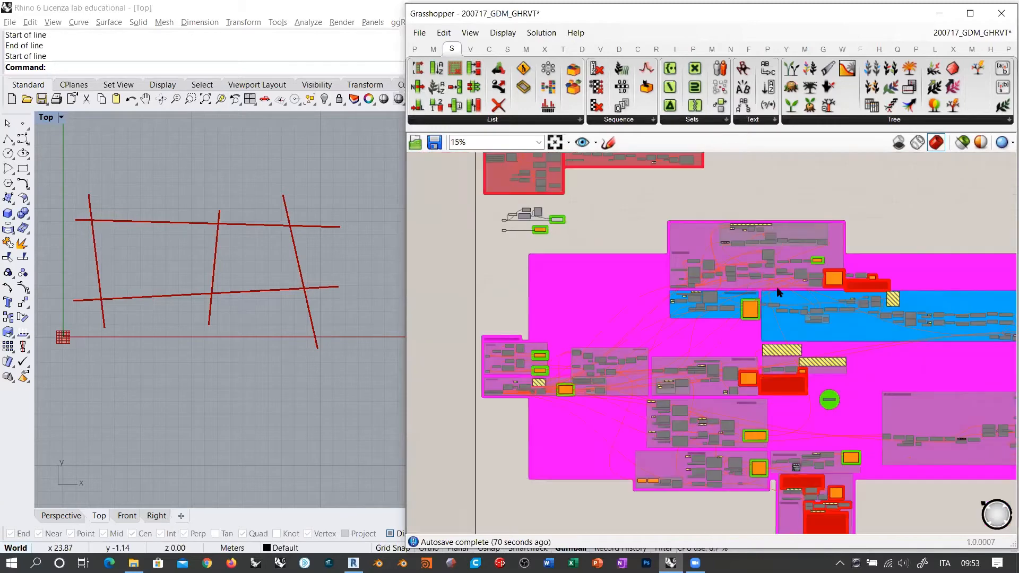
scroll(791, 322, "up", 1)
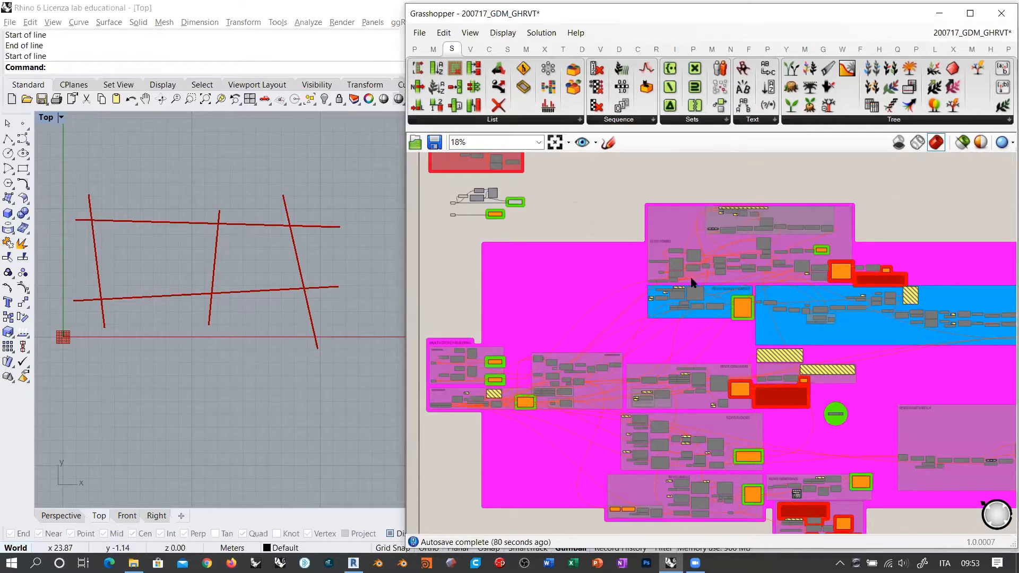
scroll(674, 329, "down", 3)
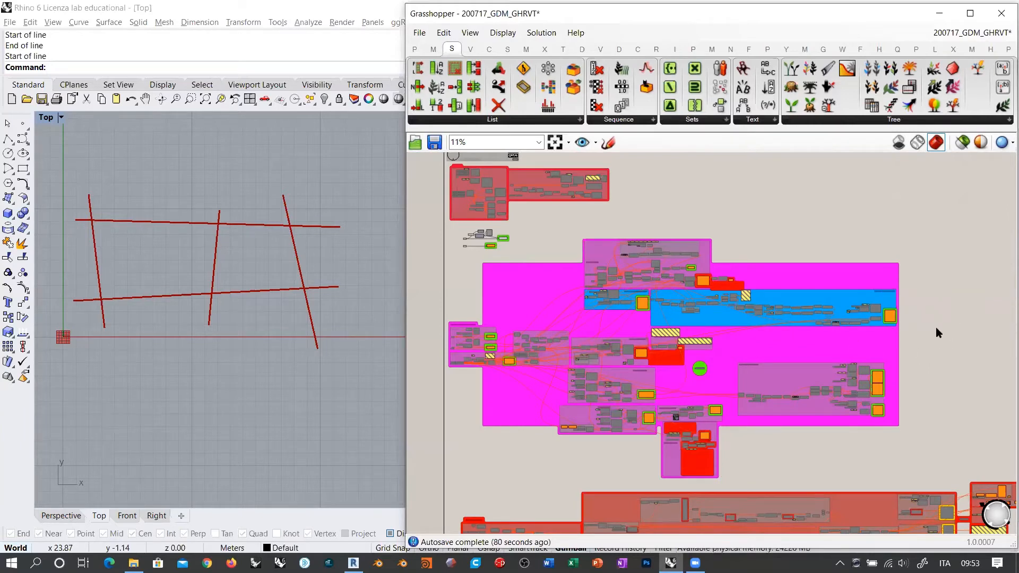
scroll(519, 245, "up", 10)
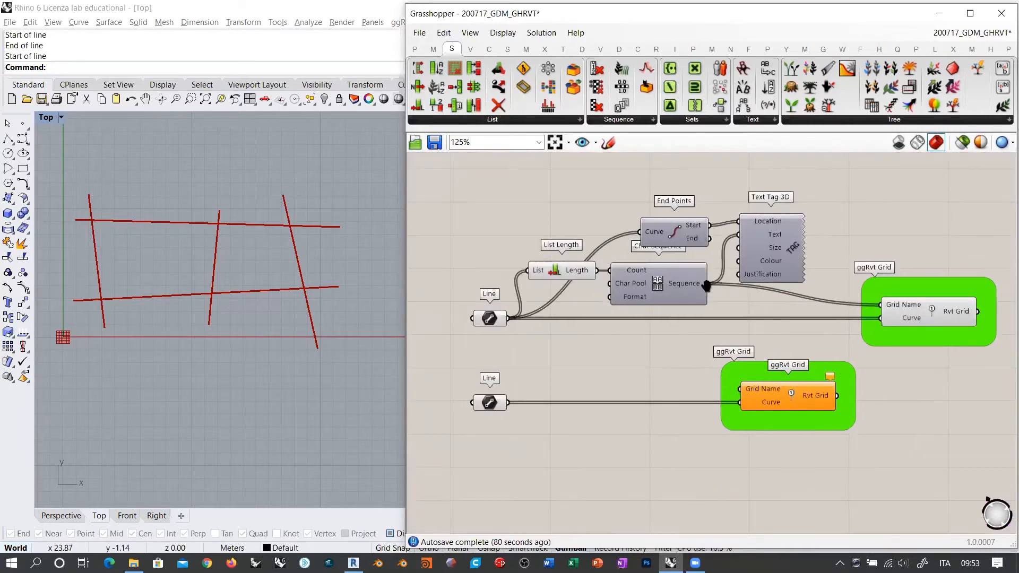
Step: Move the lower Line parameter and its ggRvt Grid farther down, and shift the upper ggRvt Grid slightly closer to Text Tag 3D
left_click_drag(818, 432, 431, 317)
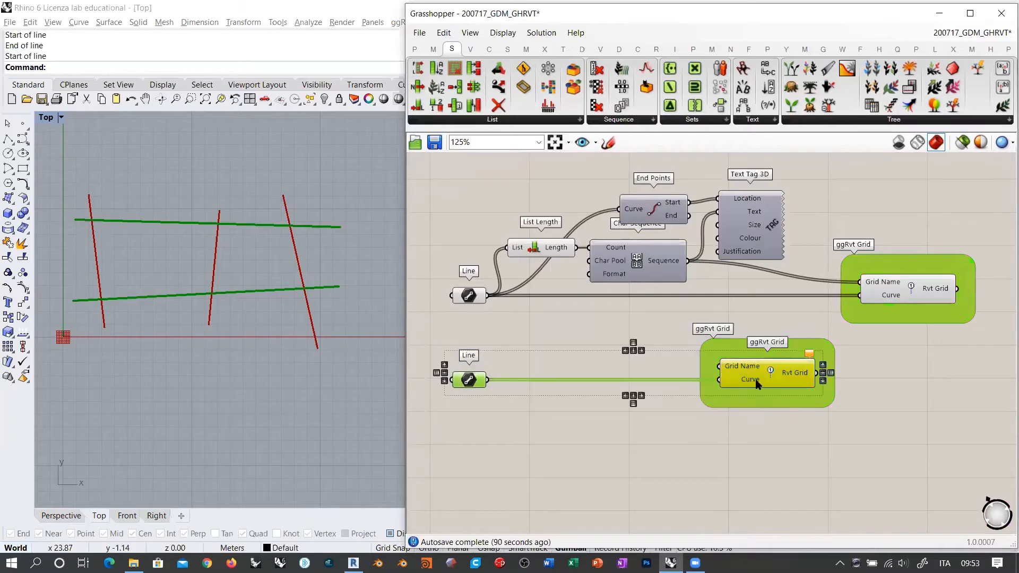
left_click_drag(766, 363, 767, 467)
left_click(899, 400)
left_click_drag(901, 403, 894, 292)
left_click(901, 346)
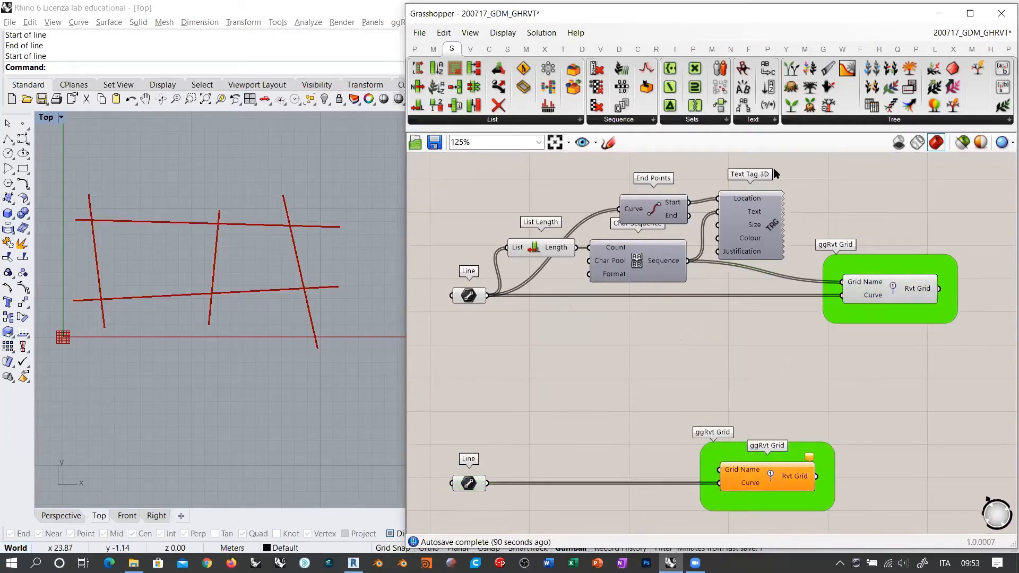
Step: Shift the lower ggRvt Grid away from its Line and copy List Length, Char Sequence, End Points and Text Tag 3D into the gap
left_click_drag(779, 170, 501, 292)
right_click_drag(630, 333, 636, 269)
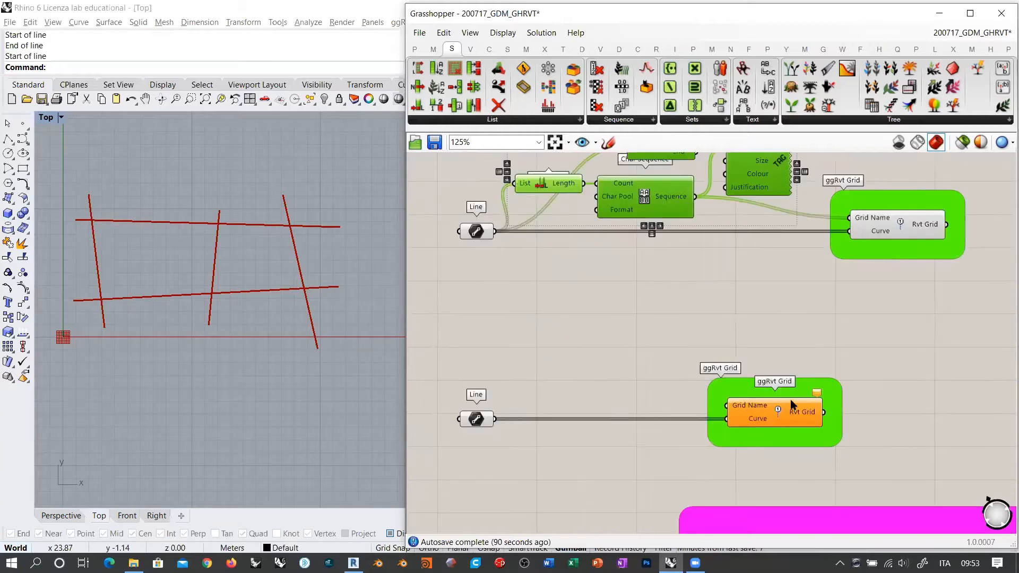
left_click_drag(783, 417, 934, 431)
left_click(770, 262)
left_click_drag(525, 171, 821, 316)
left_click_drag(669, 257, 676, 456, "alt")
left_click(543, 458)
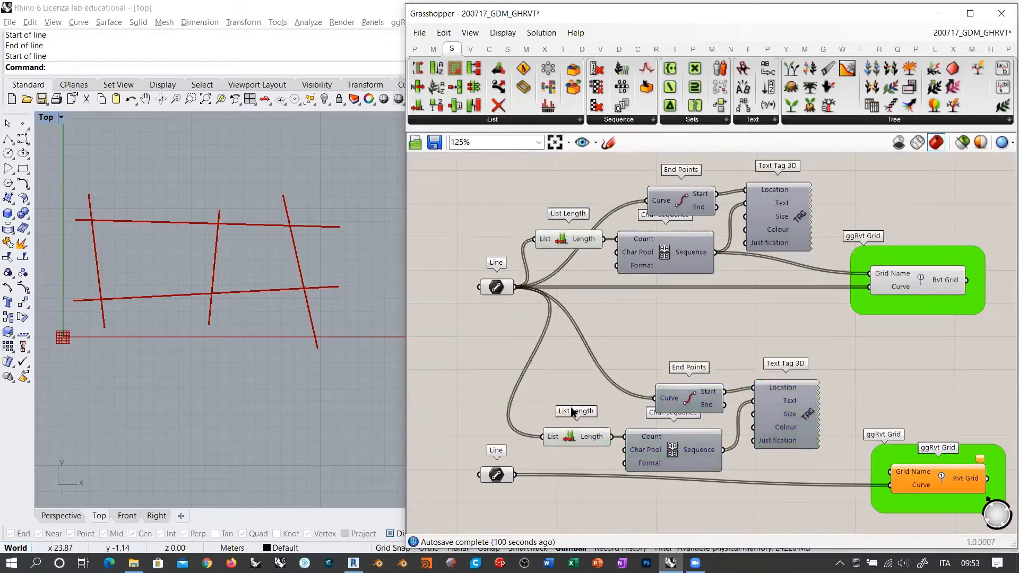
Step: Feed the copied List Length and End Points from the lower Line parameter and turn on the copied Text Tag 3D's preview
right_click_drag(538, 459, 516, 396)
left_click_drag(491, 412, 525, 373)
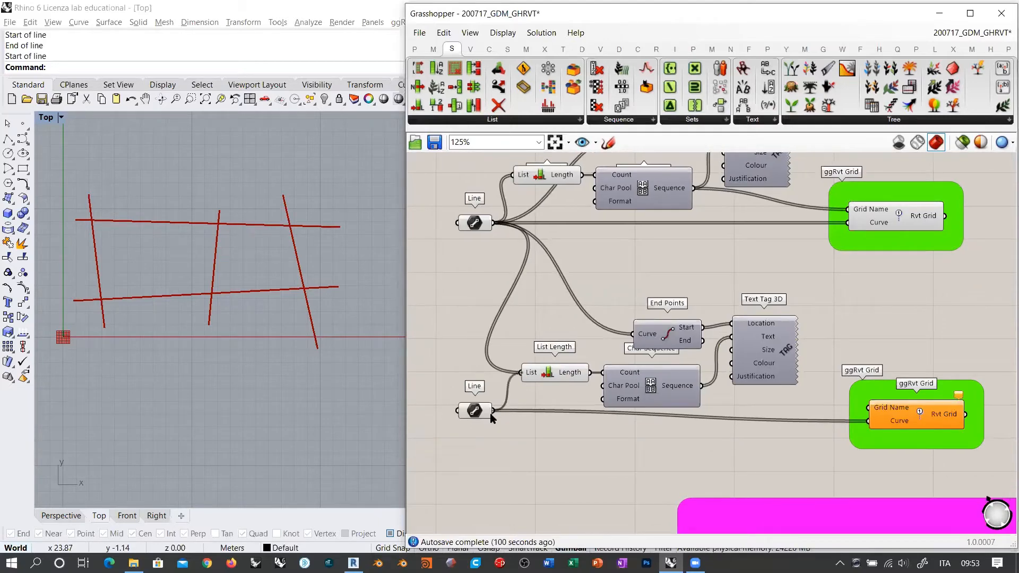
left_click_drag(491, 413, 641, 329)
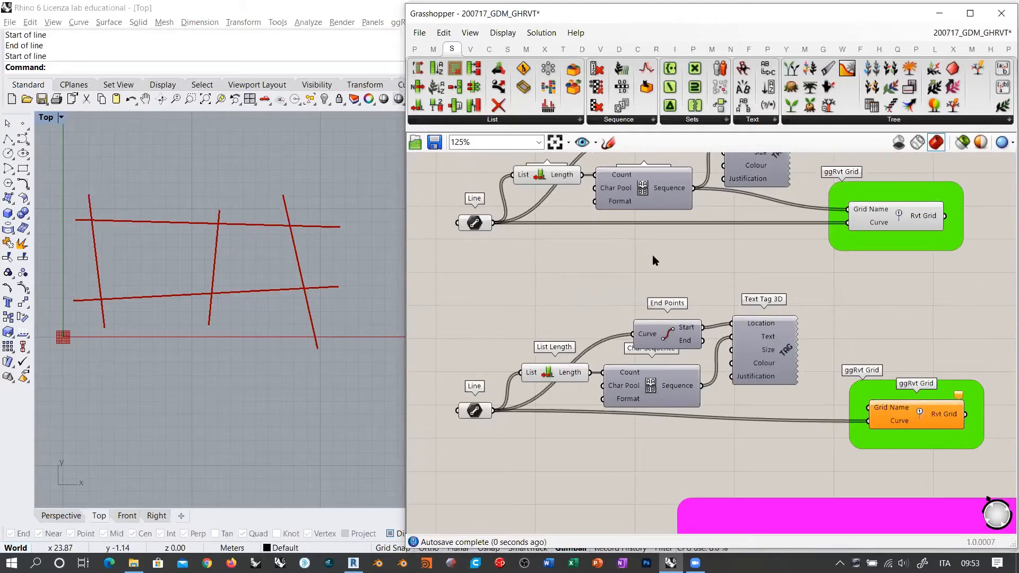
left_click_drag(764, 353, 765, 352)
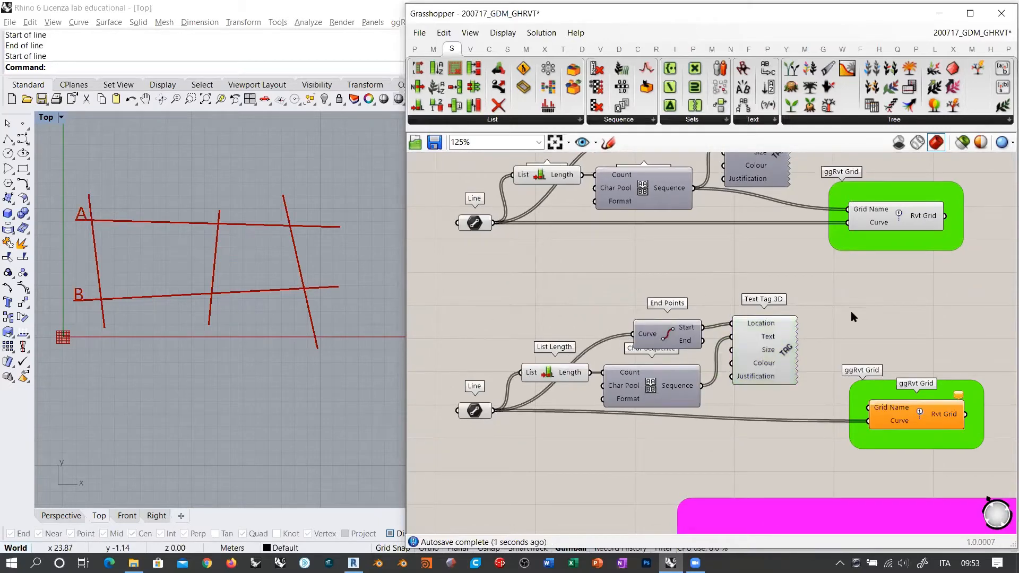
Step: Replace the copied Char Sequence with a Series component
left_click(656, 389)
key("Delete")
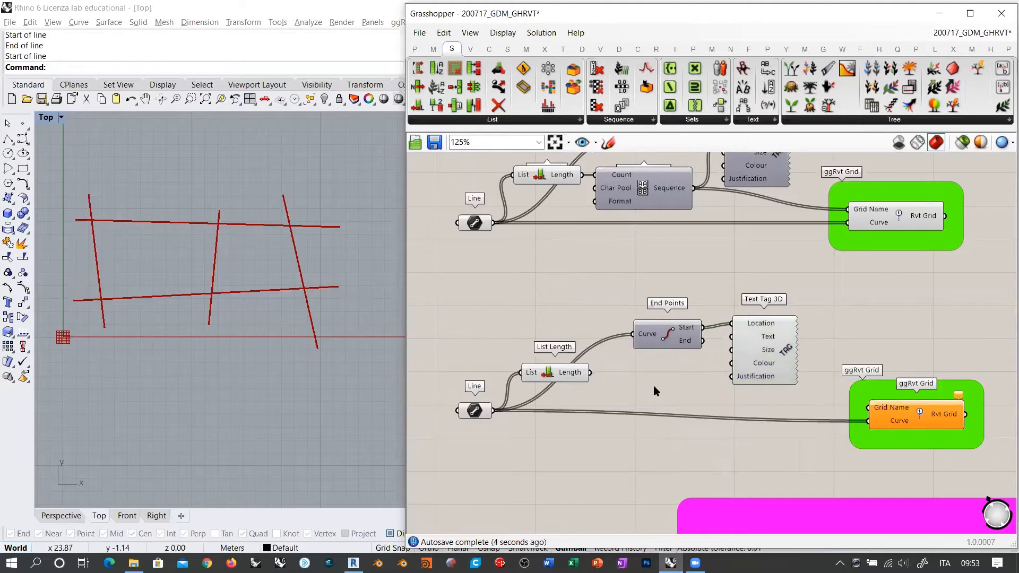
double_click(654, 387)
type("ser")
left_click(626, 375)
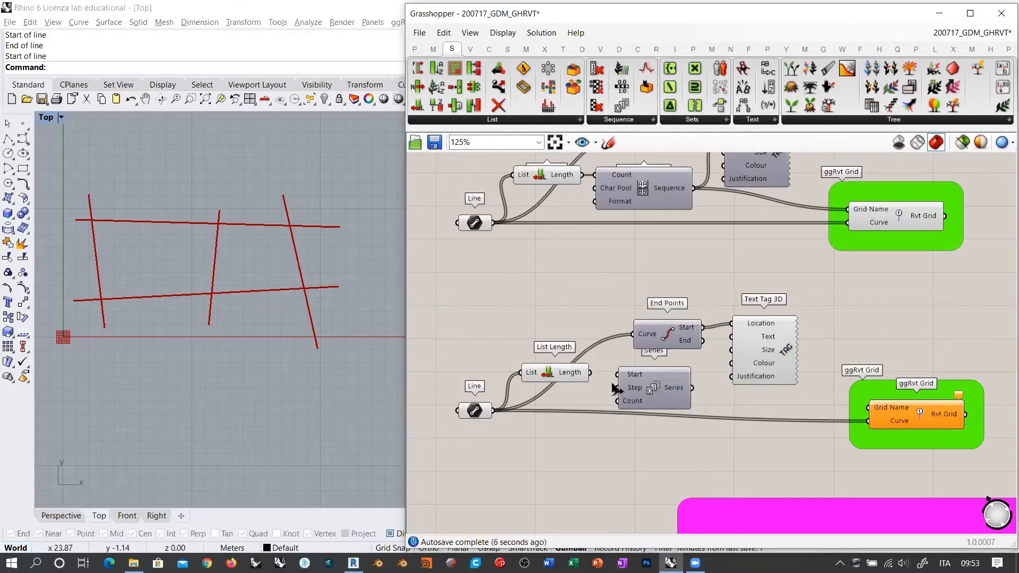
Step: Connect List Length to Series' Count input and Series' output to Text Tag 3D's Text, repositioning List Length and End Points around Series
scroll(605, 388, "up", 3)
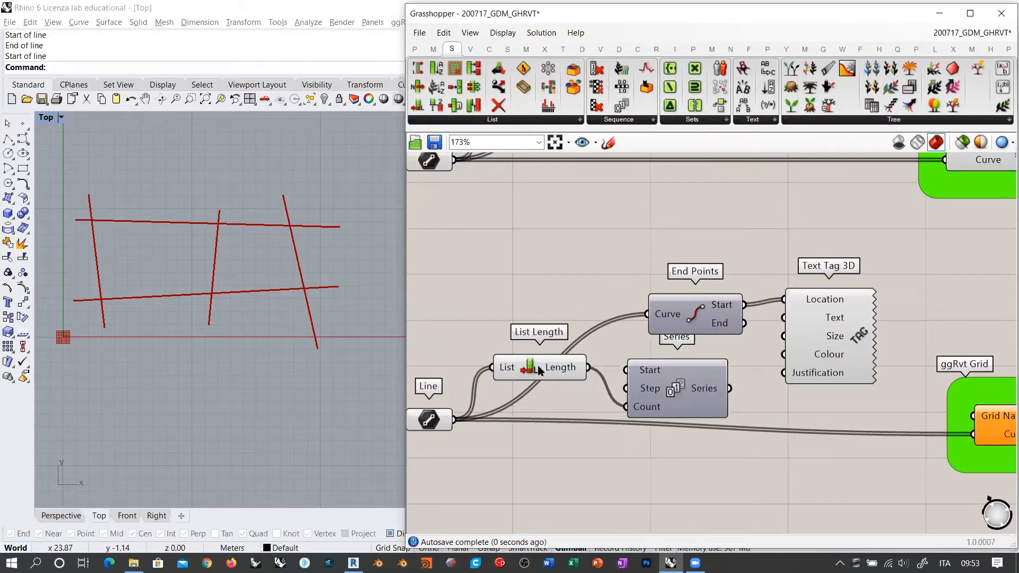
left_click_drag(550, 366, 567, 406)
left_click_drag(731, 392, 775, 319)
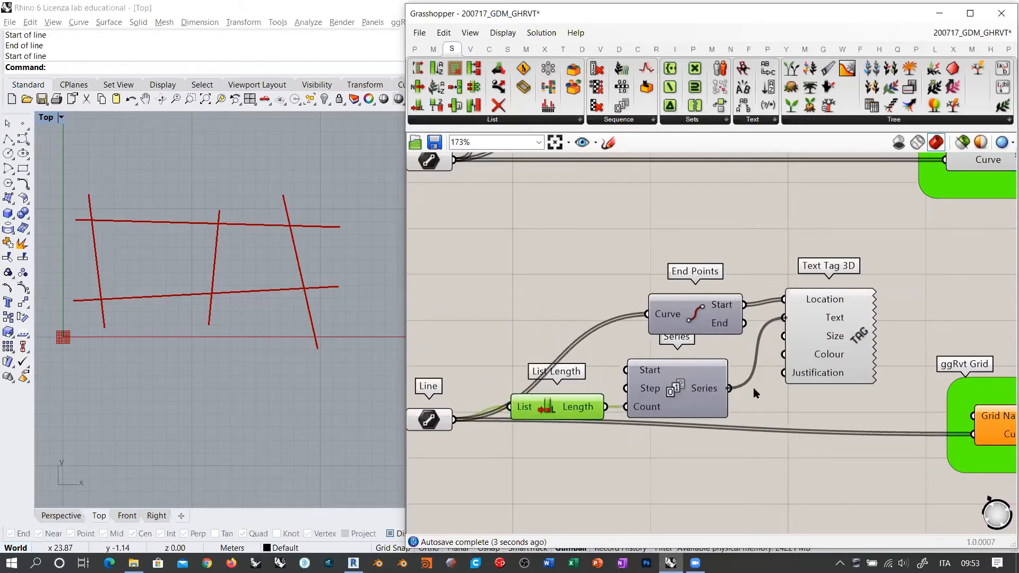
mouse_move(703, 312)
left_mouse_down()
mouse_move(690, 316)
mouse_move(691, 304)
left_mouse_up()
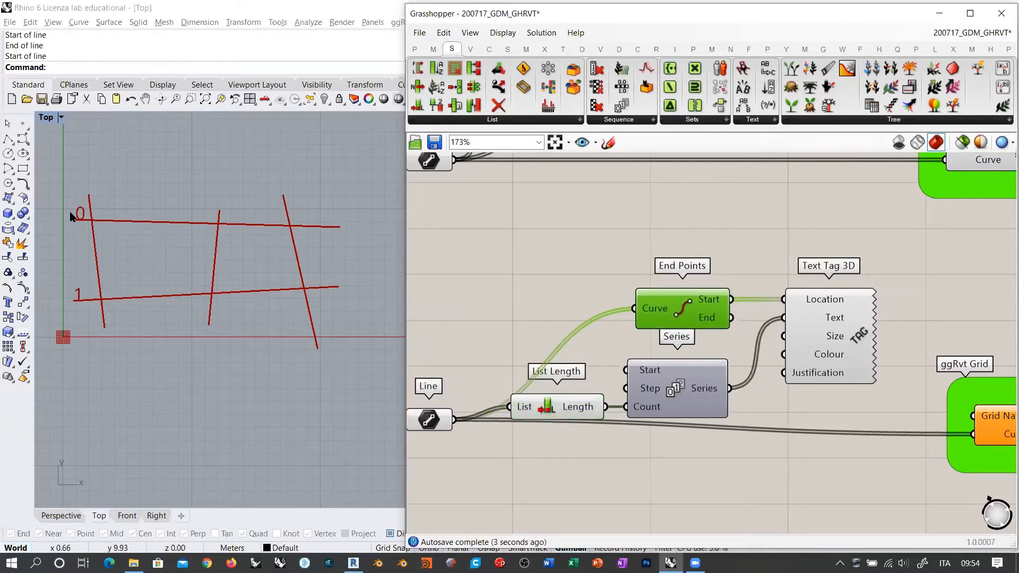
Step: Add a panel with the value 1, connect it to Series' Start input and place it beside Series
double_click(529, 316)
type("\"1")
key("Return")
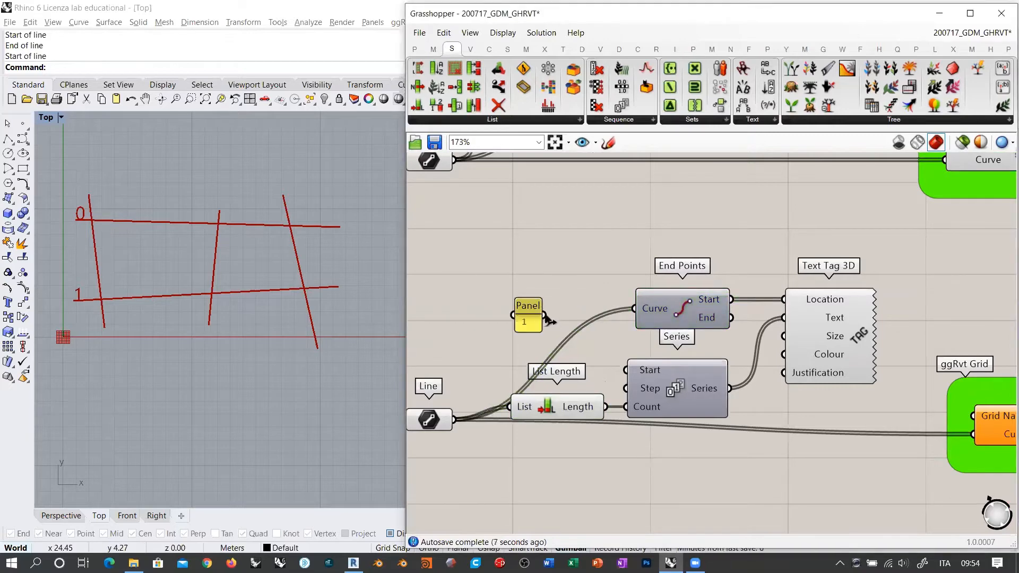
left_click_drag(547, 316, 629, 370)
left_click_drag(531, 321, 588, 366)
left_click(746, 360)
Step: Move the lower ggRvt Grid closer to the Series and Text Tag 3D components
scroll(687, 300, "down", 3)
right_click_drag(687, 300, 702, 331)
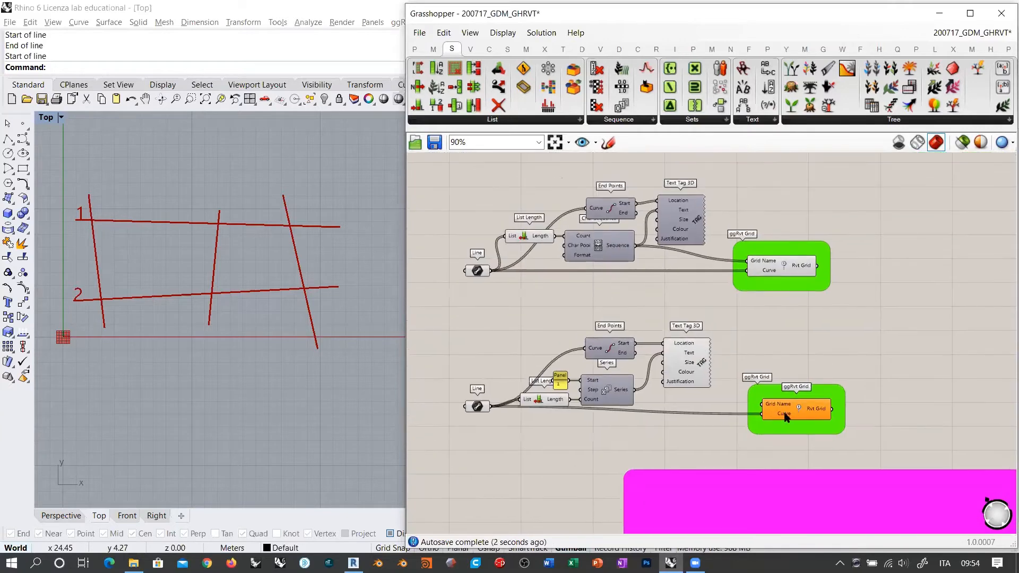
mouse_move(785, 413)
left_mouse_down()
mouse_move(772, 399)
mouse_move(772, 411)
left_mouse_up()
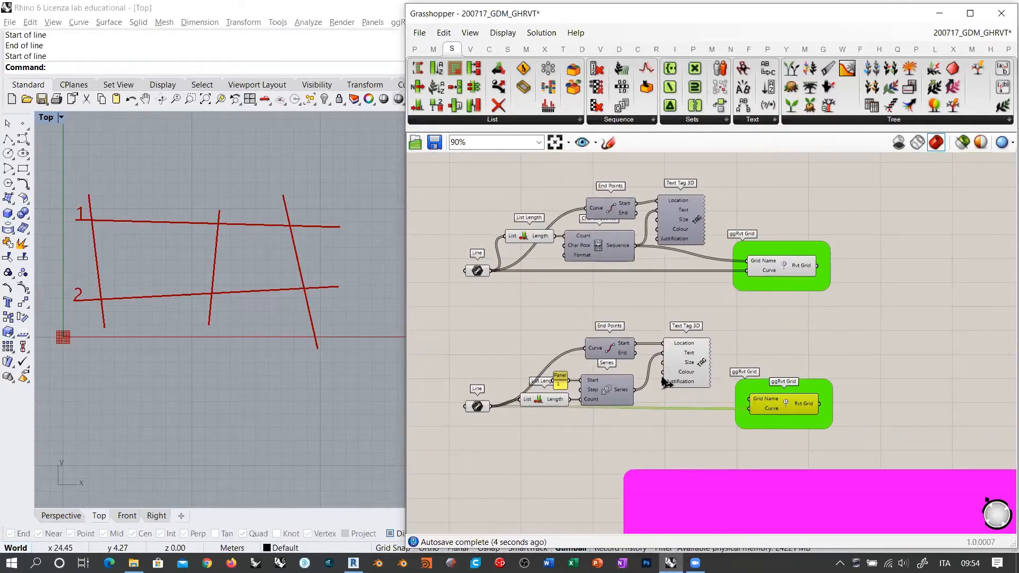
Step: Connect Series' output to the lower ggRvt Grid's Grid Name input and nudge that ggRvt Grid so its wires run straighter
scroll(672, 411, "up", 3)
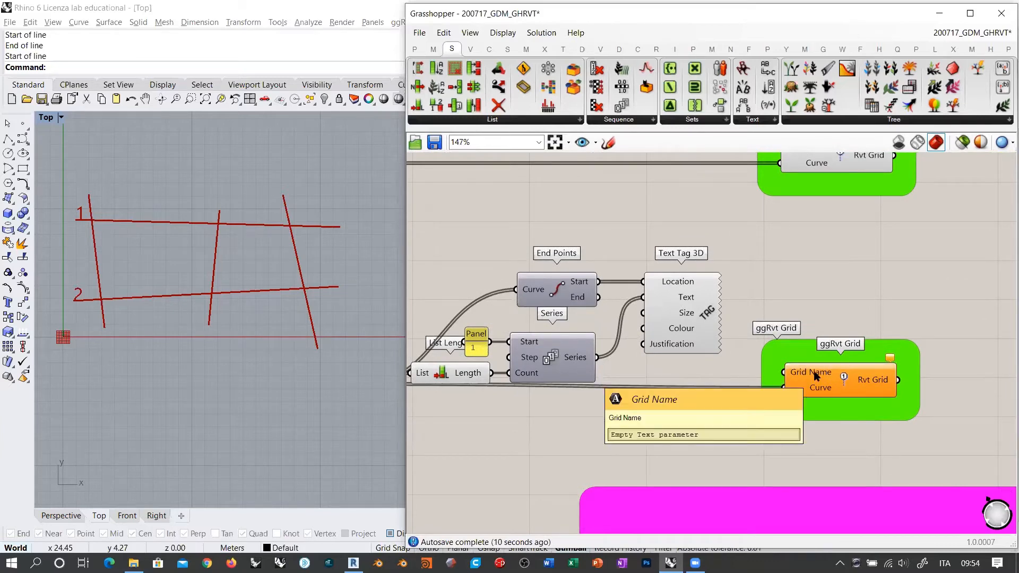
left_click_drag(596, 357, 784, 372)
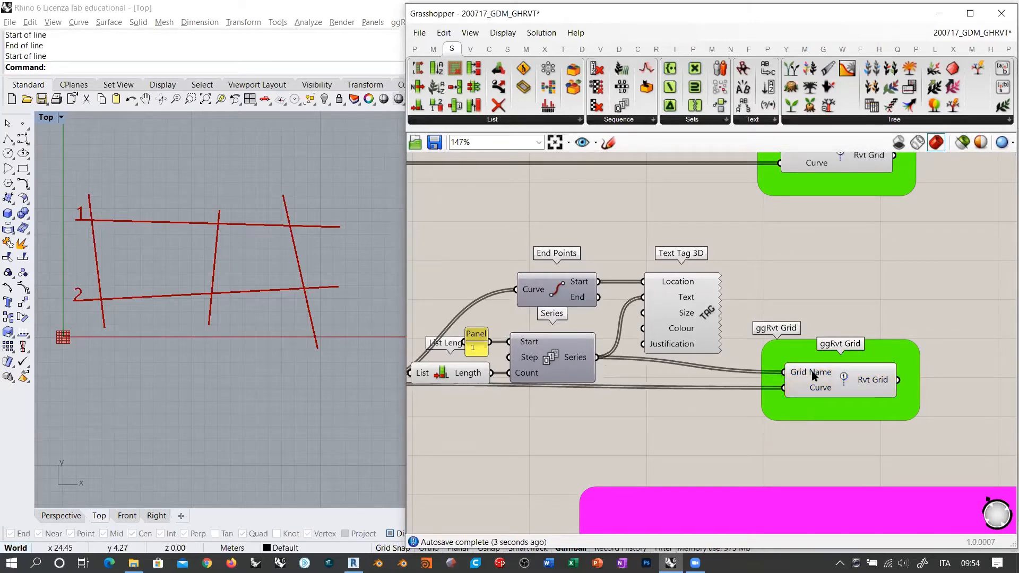
mouse_move(814, 375)
left_click_drag(830, 377, 827, 373)
left_click(735, 378)
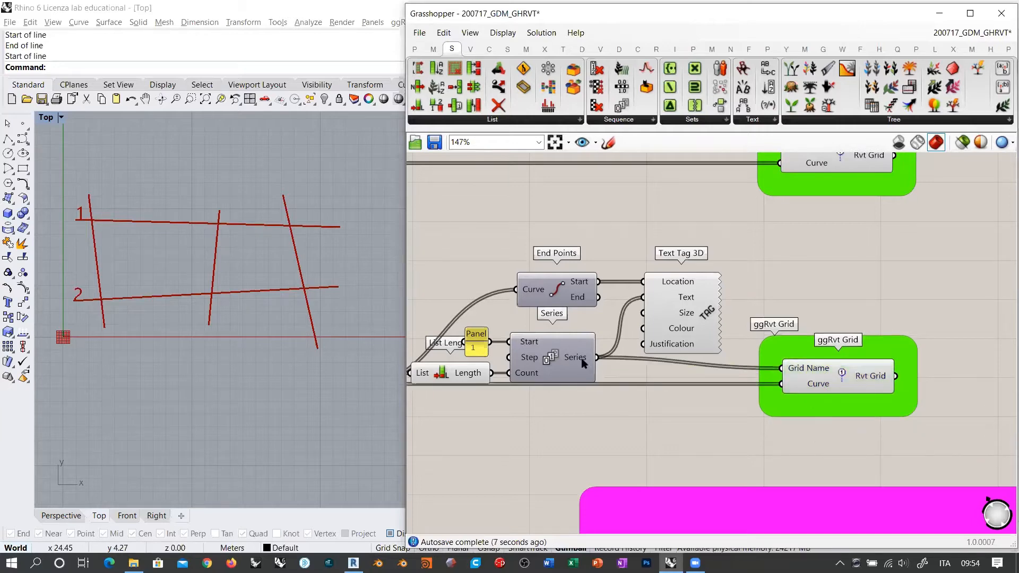
Step: Fine-tune the positions of the lower End Points and ggRvt Grid components
mouse_move(578, 360)
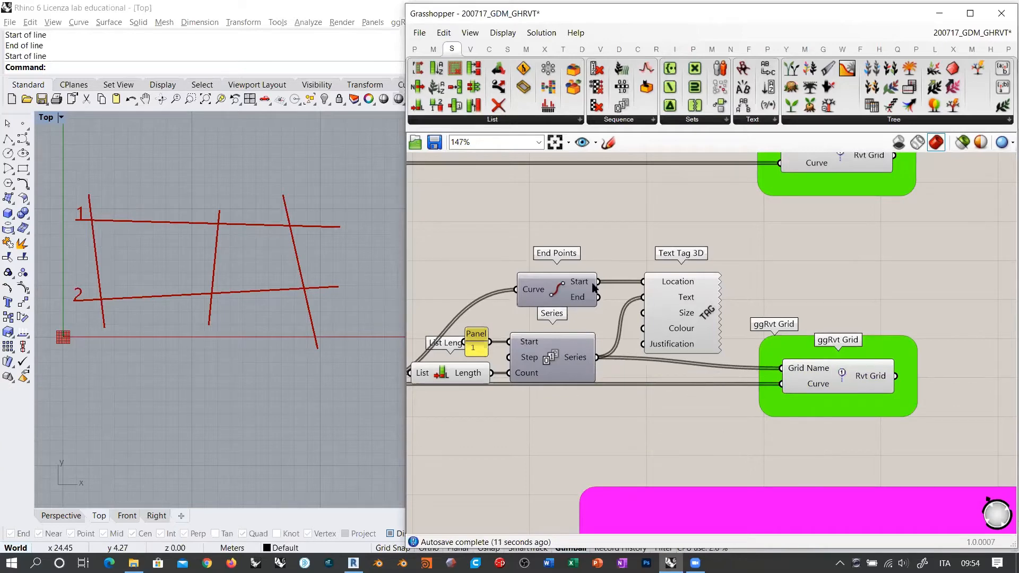
left_click_drag(569, 293, 566, 294)
left_click(593, 328)
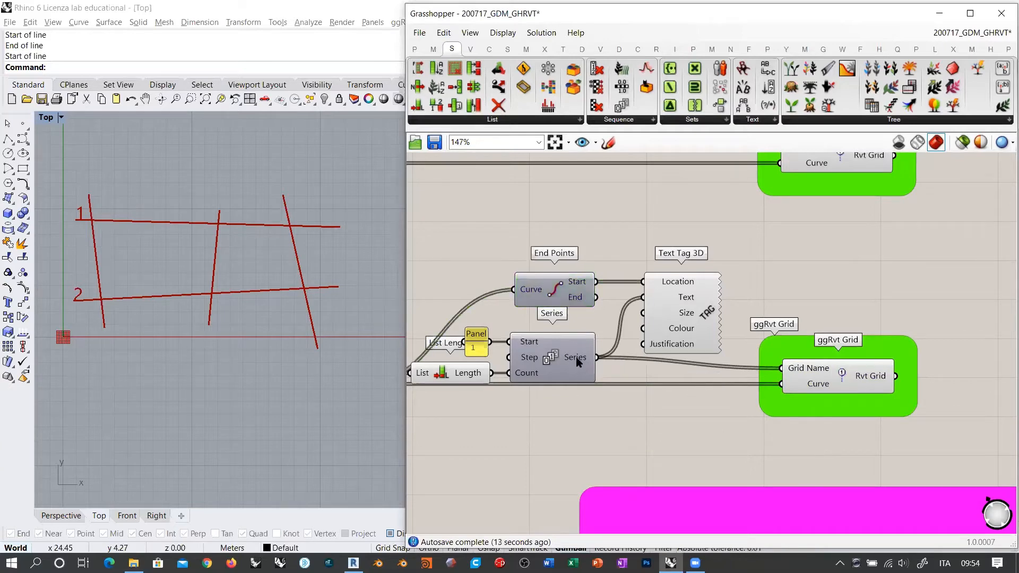
mouse_move(579, 361)
mouse_move(809, 372)
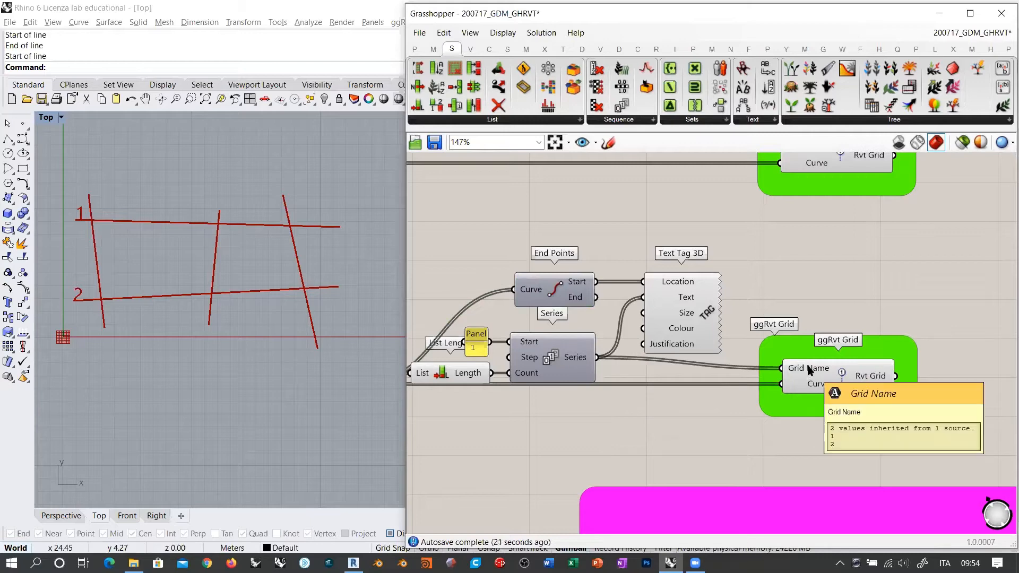
scroll(808, 366, "down", 3)
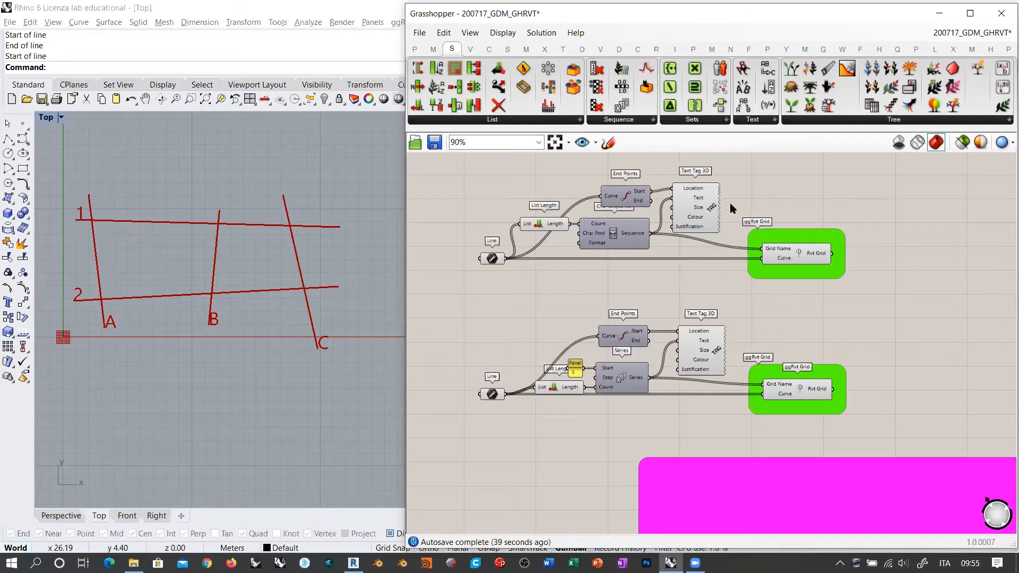
right_click_drag(855, 326, 805, 329)
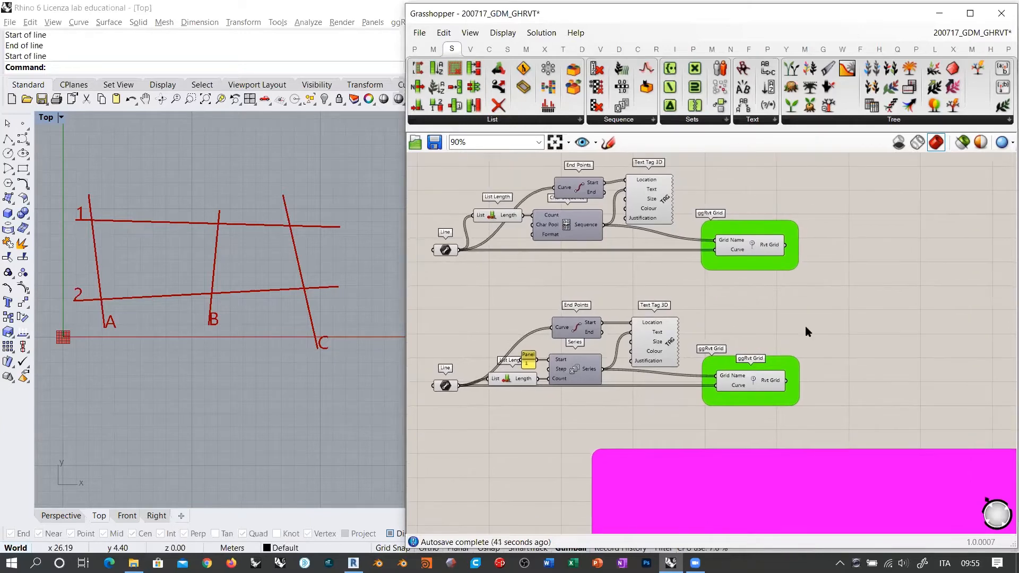
left_click(751, 375)
left_click(787, 301)
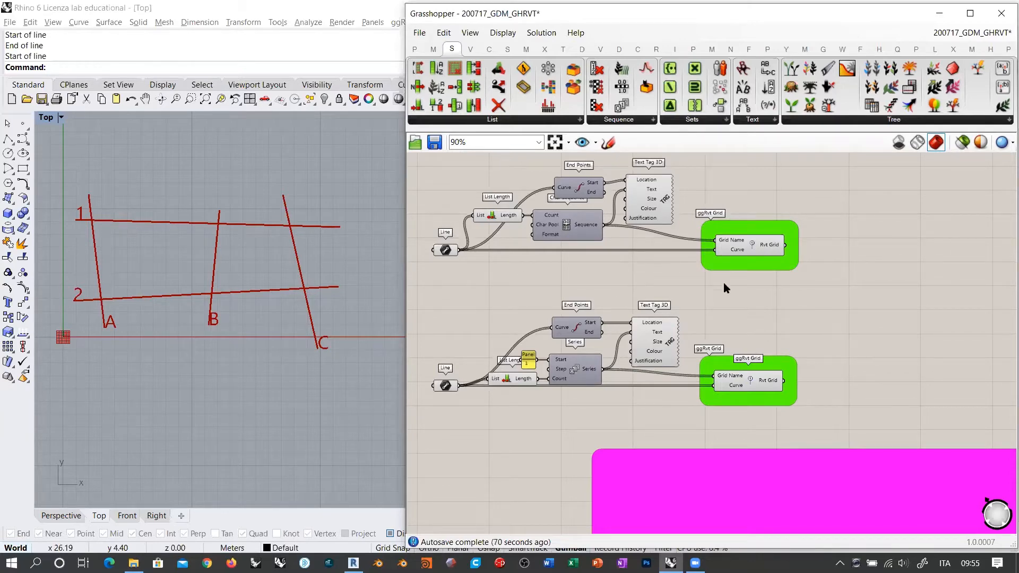
right_click_drag(711, 294, 716, 302)
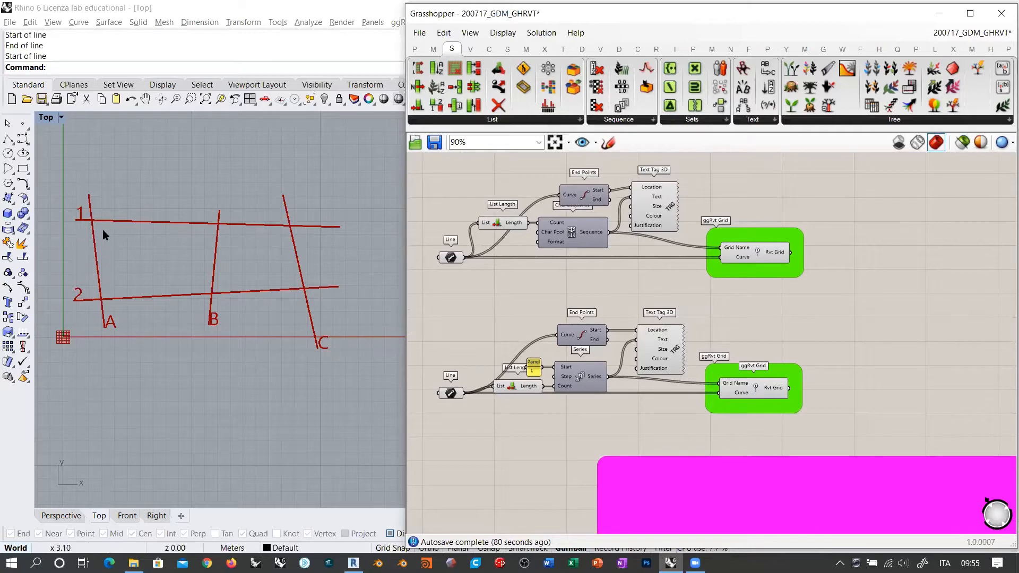
Step: Add a Point parameter in the empty canvas area beyond the two ggRvt Grid components
right_click_drag(900, 216, 607, 285)
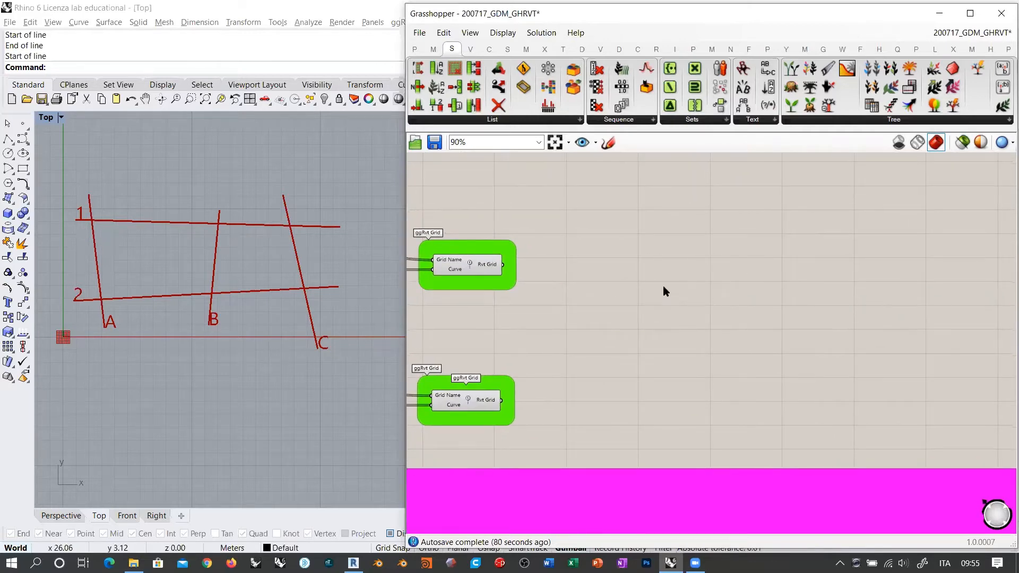
double_click(651, 245)
type("poi")
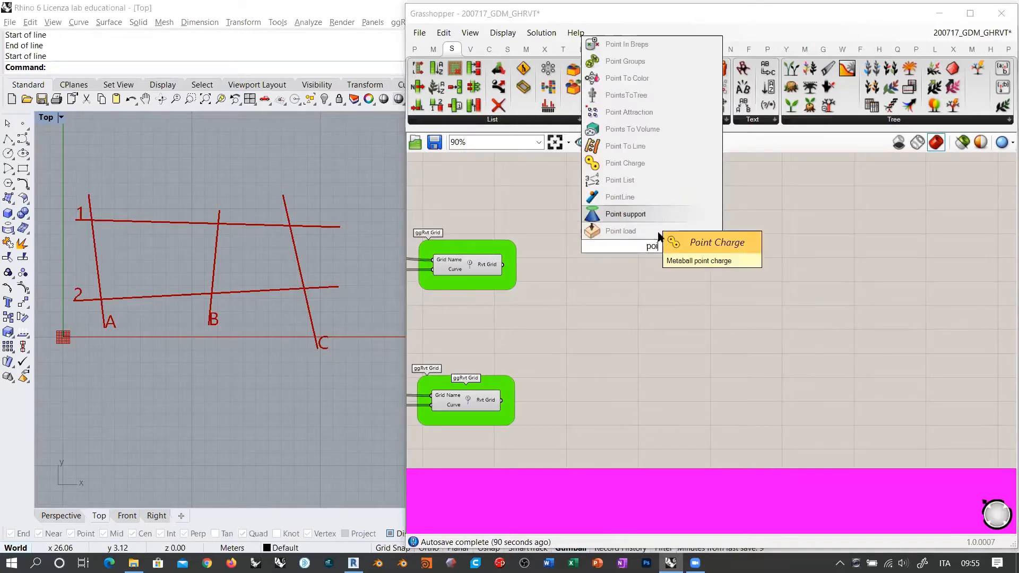
type("nt")
key("Return")
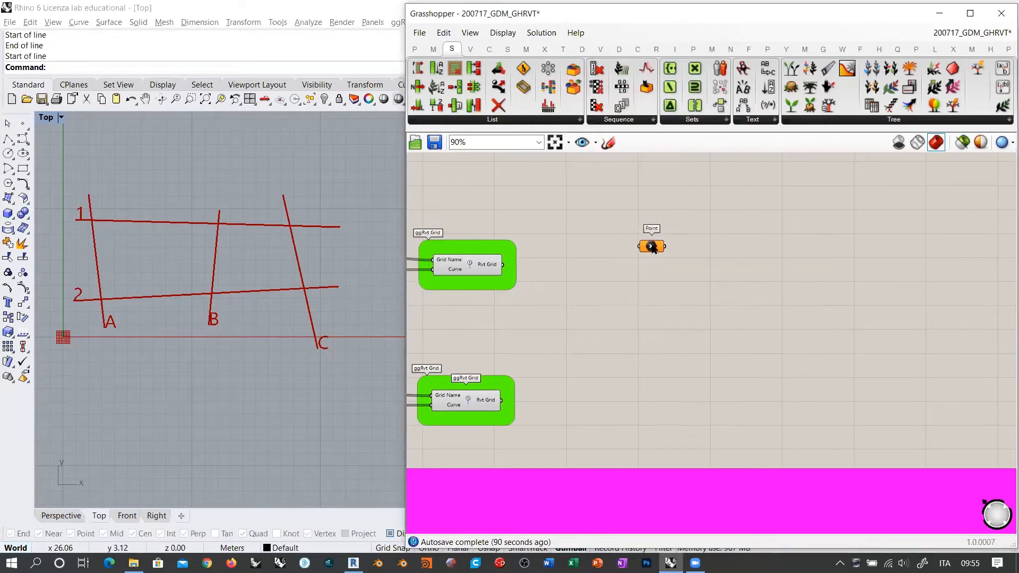
left_click_drag(652, 246, 657, 234)
Step: Assign six grid-snapped points to the Point parameter, three at Y 20 and three at Y 30, with X at 10, 20 and 30
right_click_drag(209, 268, 208, 359)
right_click(659, 238)
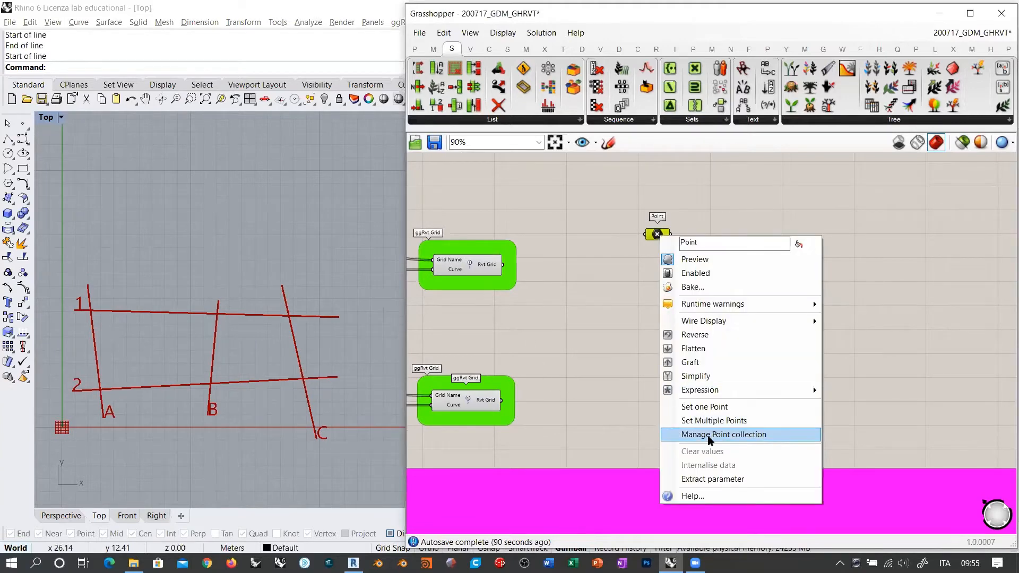
left_click(715, 421)
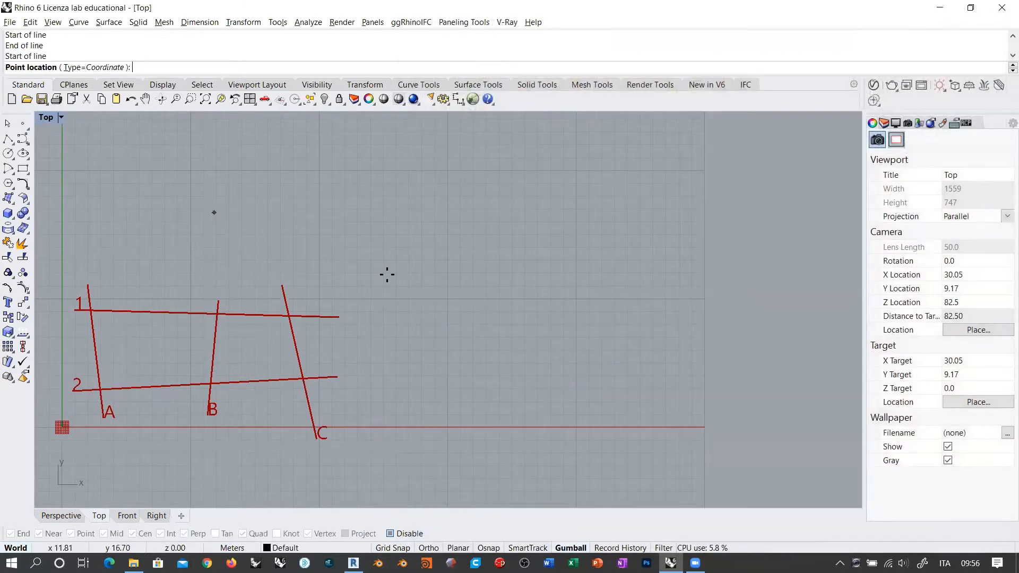
left_click(401, 549)
right_click_drag(205, 260, 252, 403)
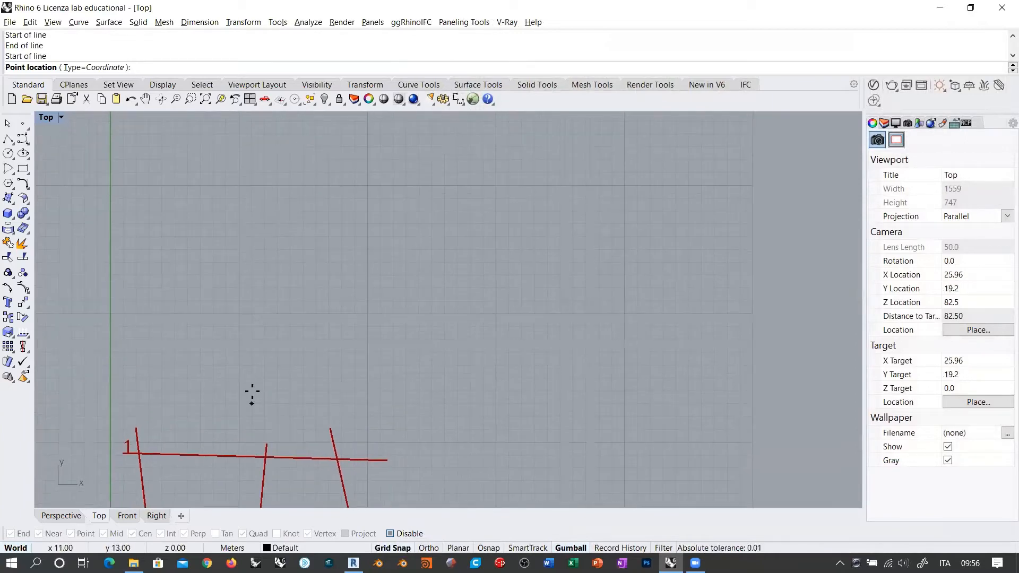
left_click(238, 313)
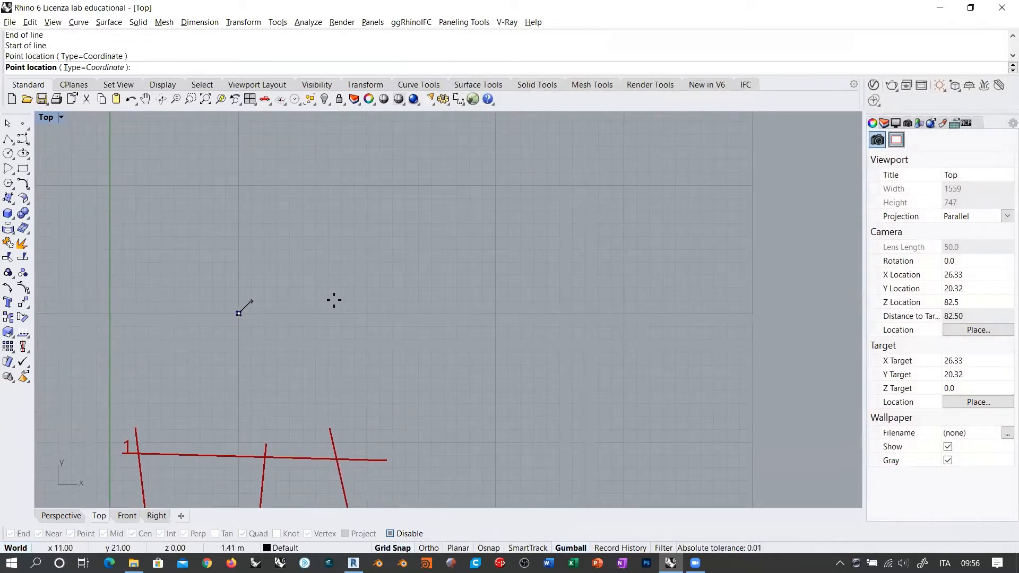
left_click(366, 313)
left_click(495, 313)
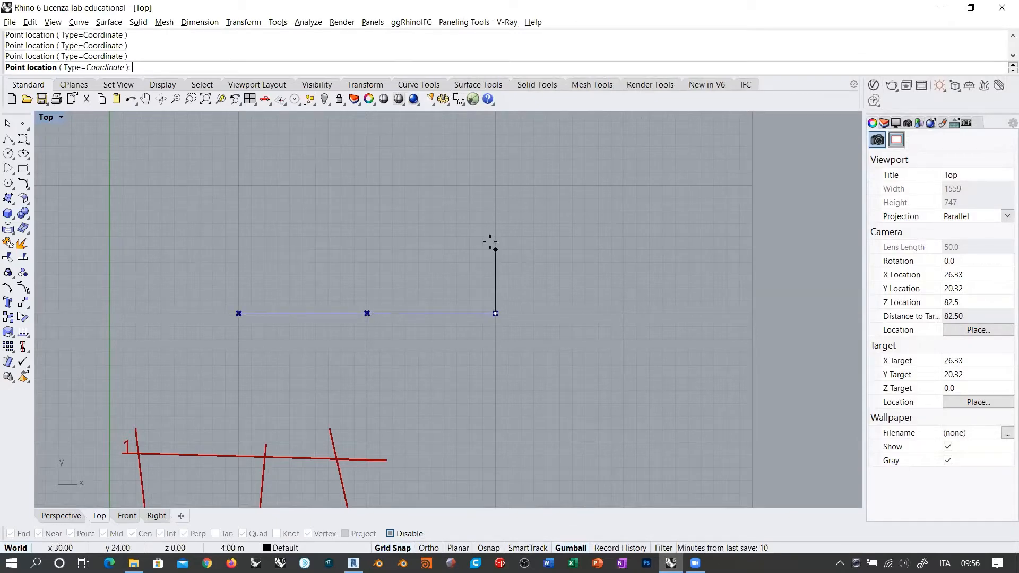
left_click(239, 185)
left_click(367, 186)
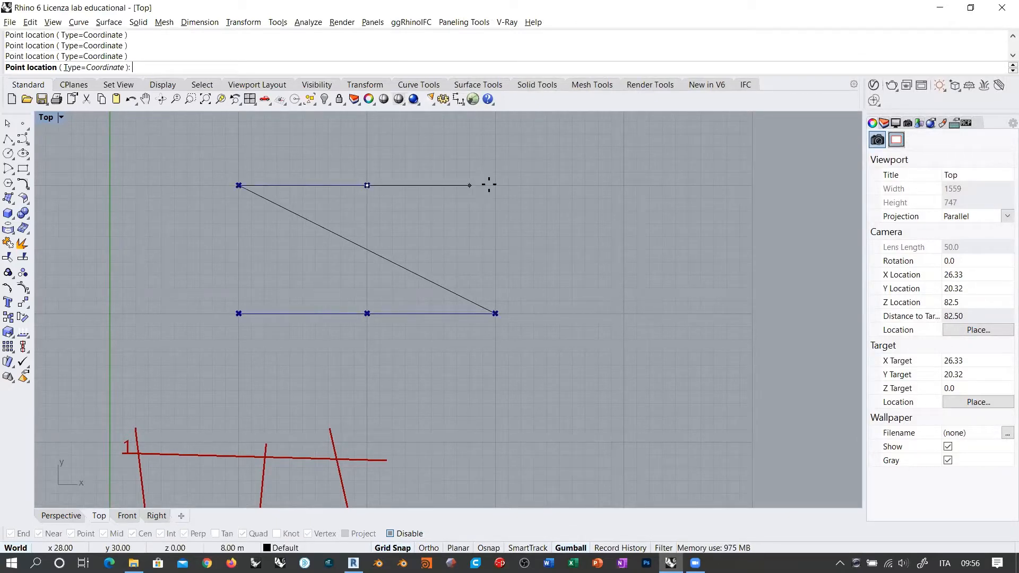
left_click(496, 186)
key("Return")
Step: Move the Point parameter closer to the upper ggRvt Grid, leaving free canvas after it
right_click_drag(327, 284, 196, 295)
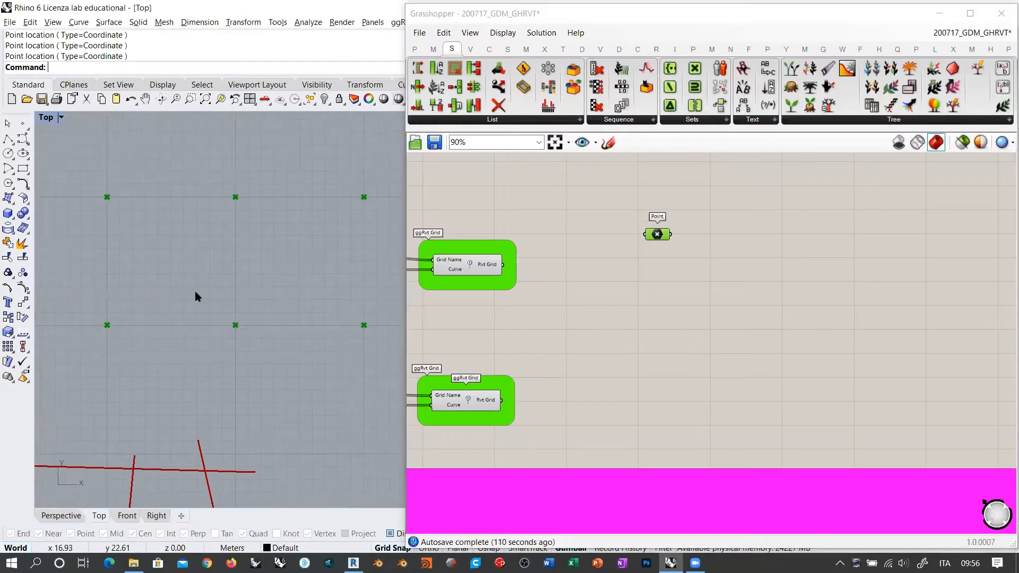
scroll(194, 295, "down", 1)
left_click(527, 336)
right_click_drag(250, 275, 237, 287)
right_click_drag(171, 371, 227, 338)
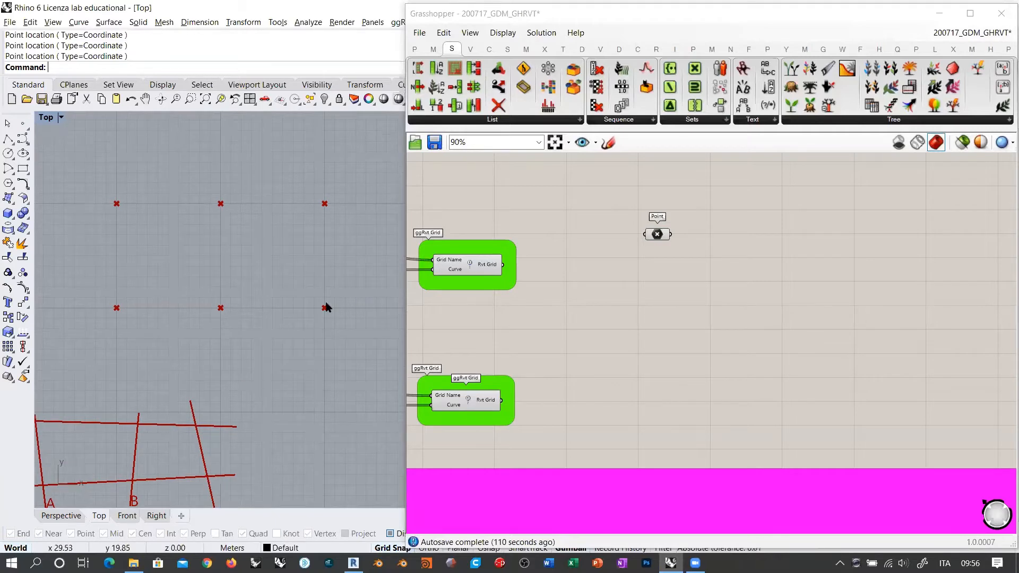
left_click_drag(658, 234, 619, 220)
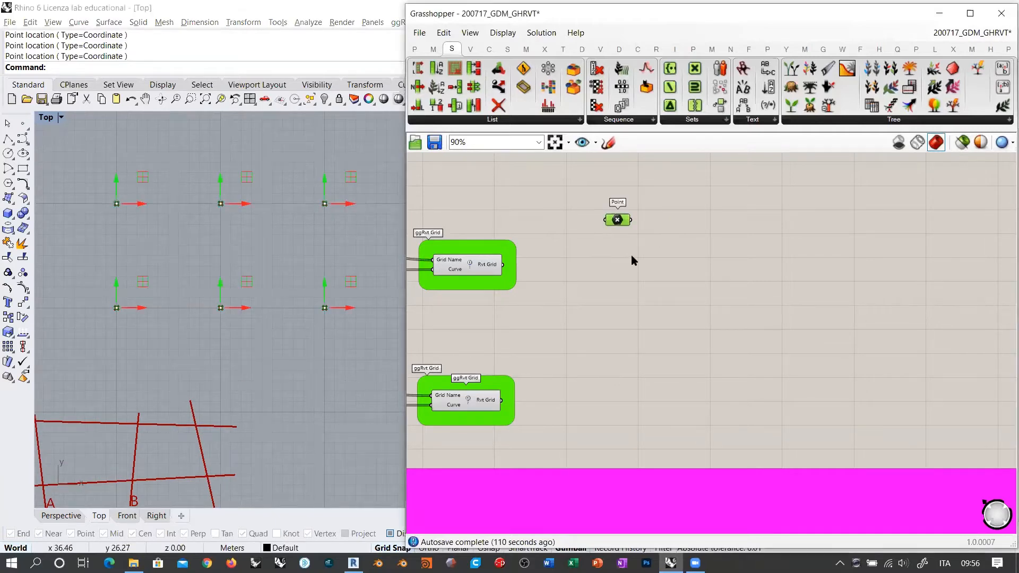
left_click(632, 255)
right_click_drag(292, 303, 333, 240)
scroll(332, 239, "down", 2)
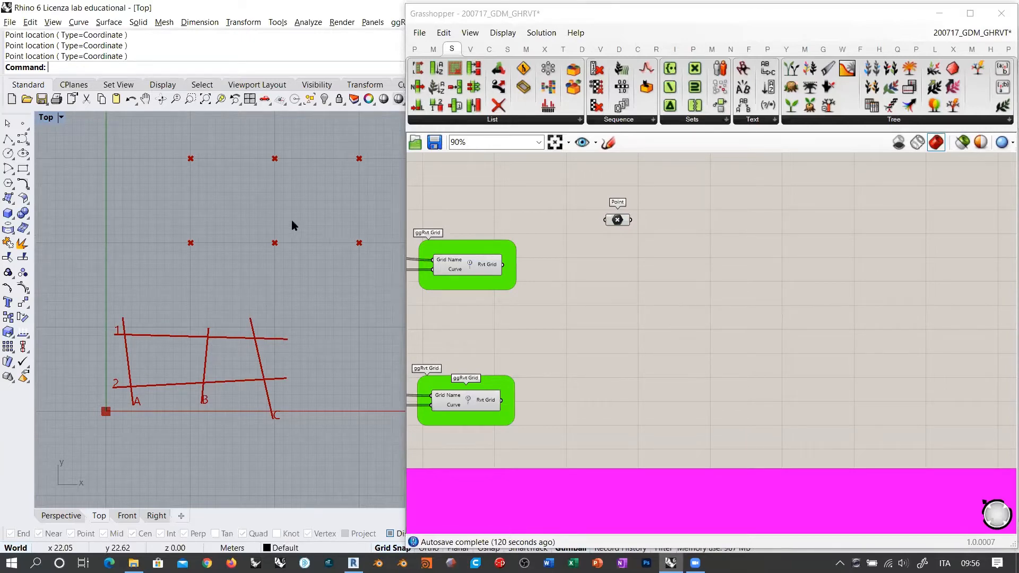
right_click_drag(291, 220, 250, 291)
scroll(252, 269, "up", 2)
scroll(637, 268, "up", 4)
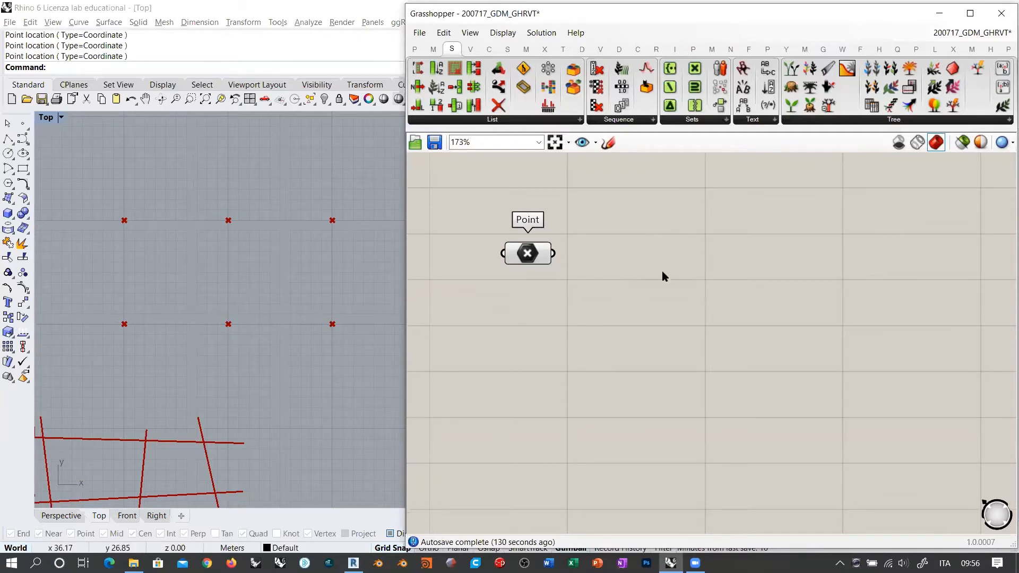
Step: Try linking the points with a Delaunay Edges component fed by Point, and delete the component
left_click(527, 49)
left_click(790, 120)
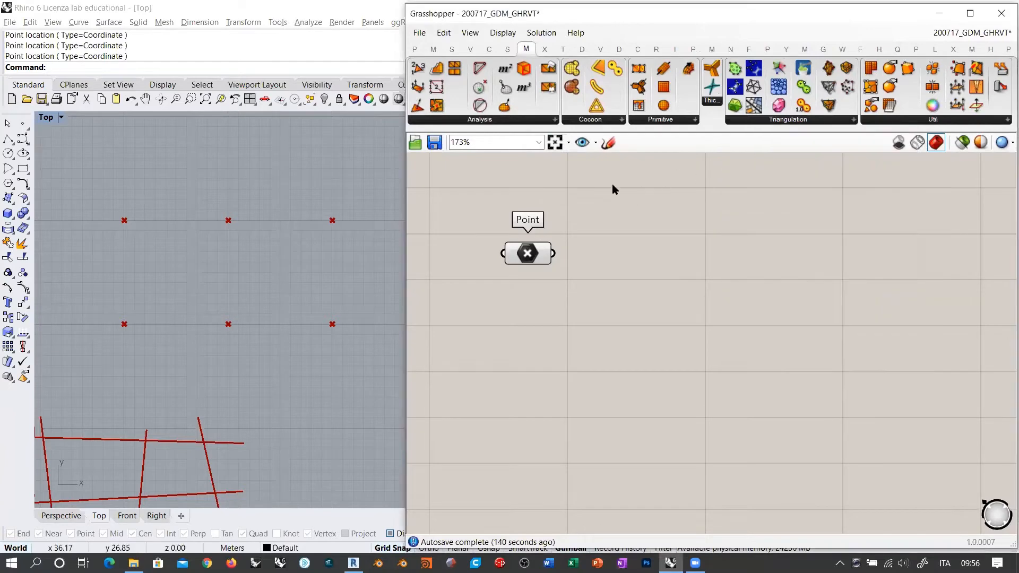
left_click_drag(754, 87, 653, 253)
left_click_drag(554, 253, 583, 268)
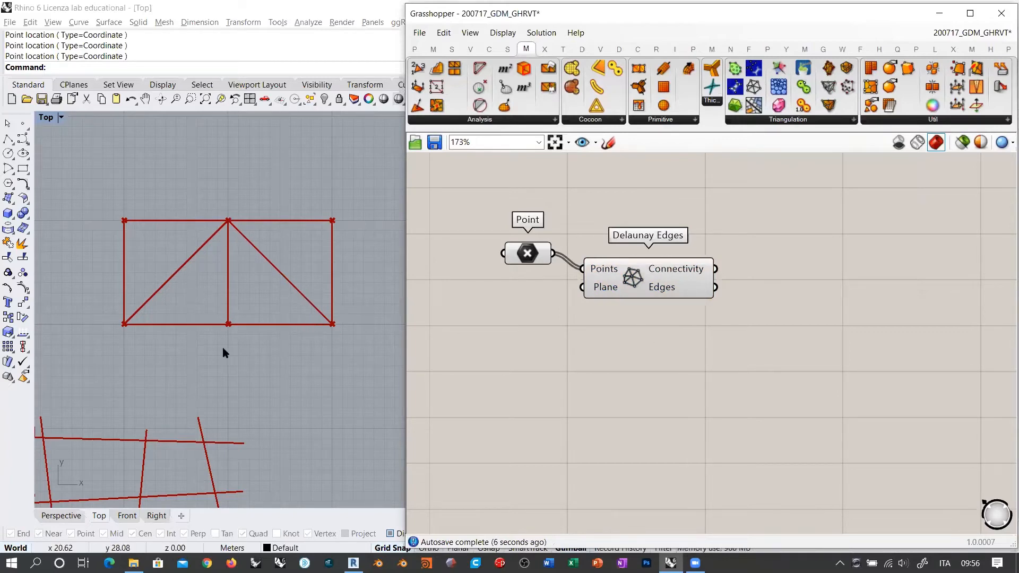
left_click(645, 283)
key("Delete")
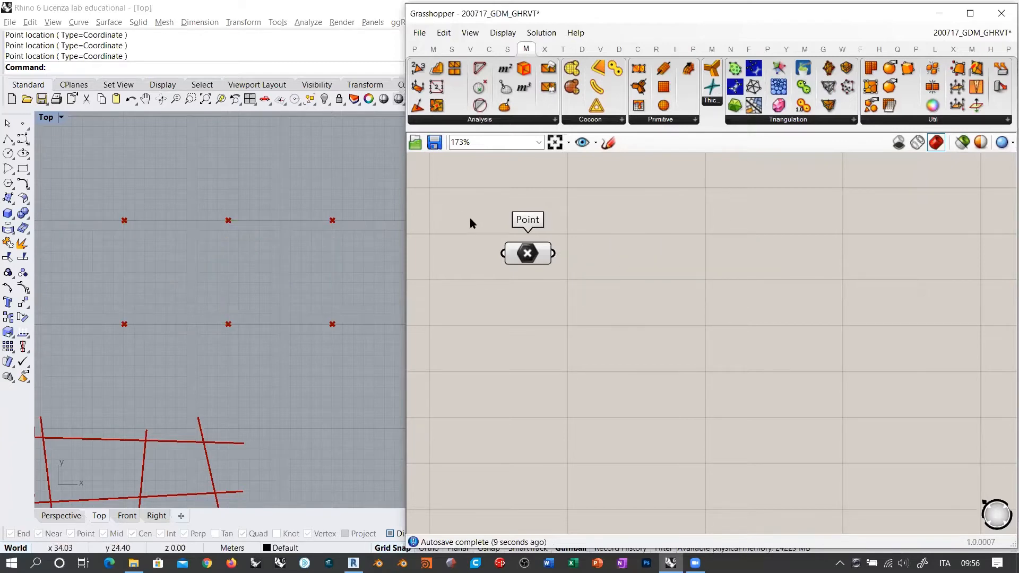
Step: Add an Incestuous Network component, connect Point to its Points input and align the two components
double_click(684, 251)
type("incest")
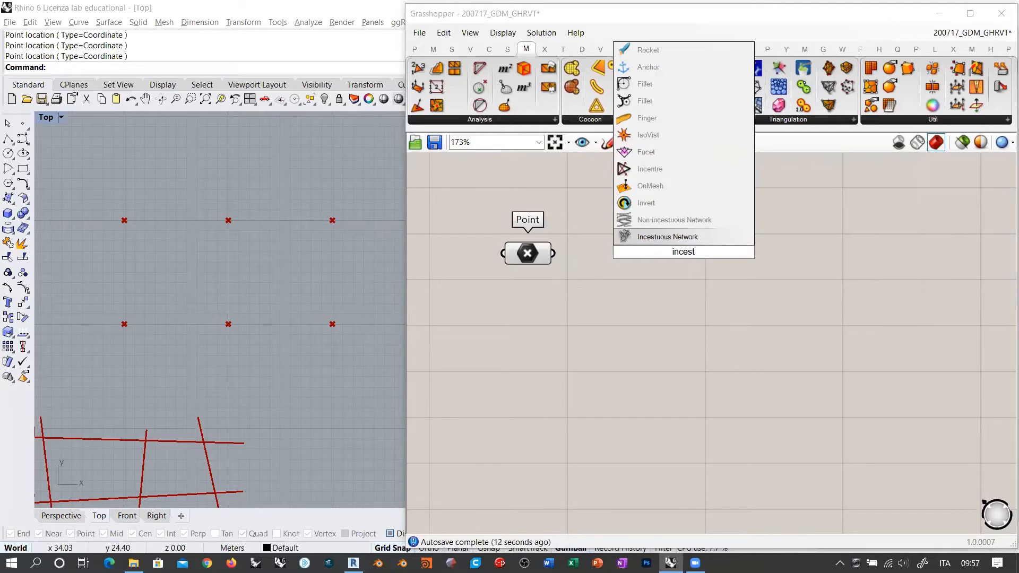
left_click(660, 239)
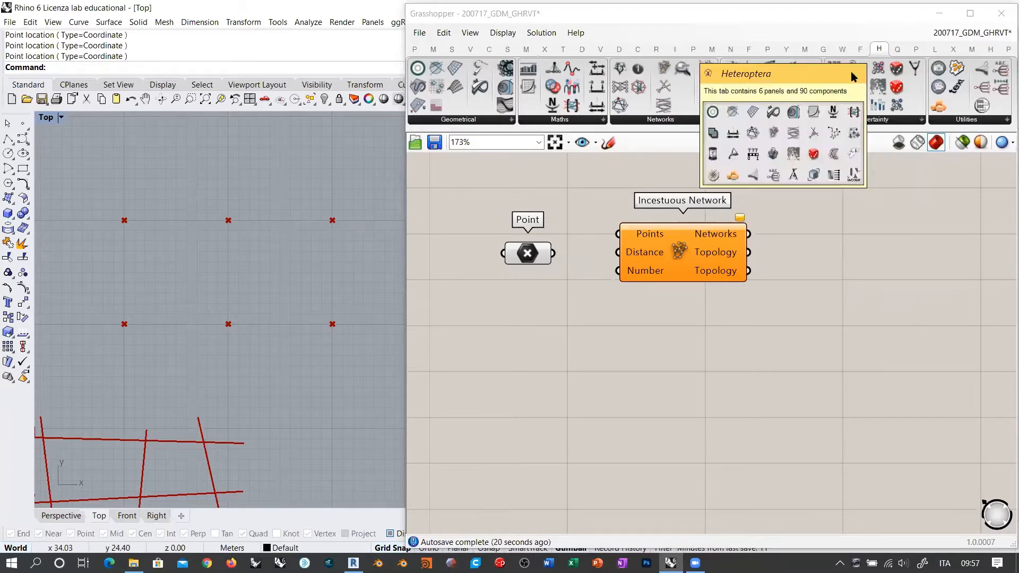
left_click_drag(535, 255, 618, 233)
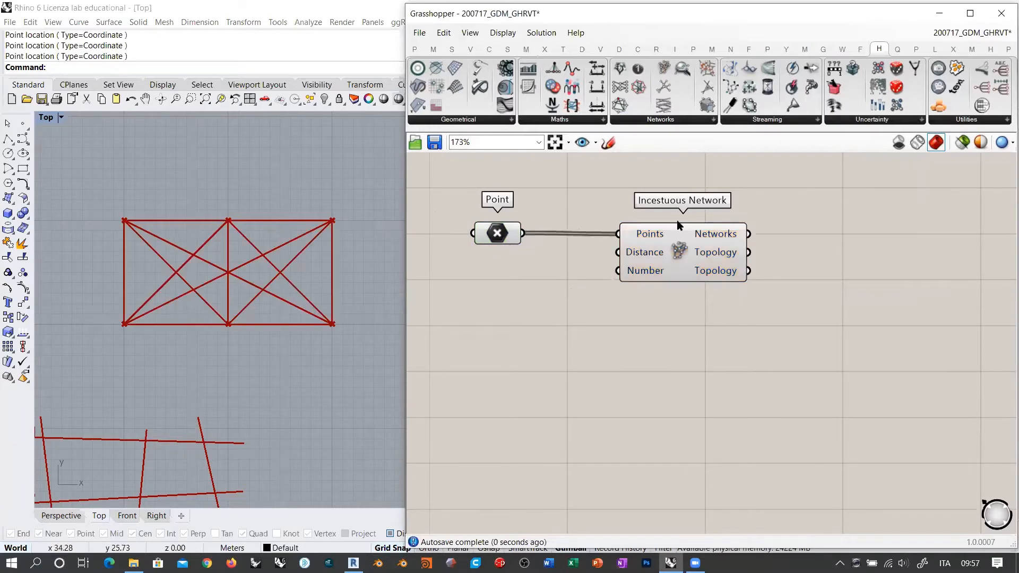
left_click_drag(685, 250, 701, 249)
left_click(554, 350)
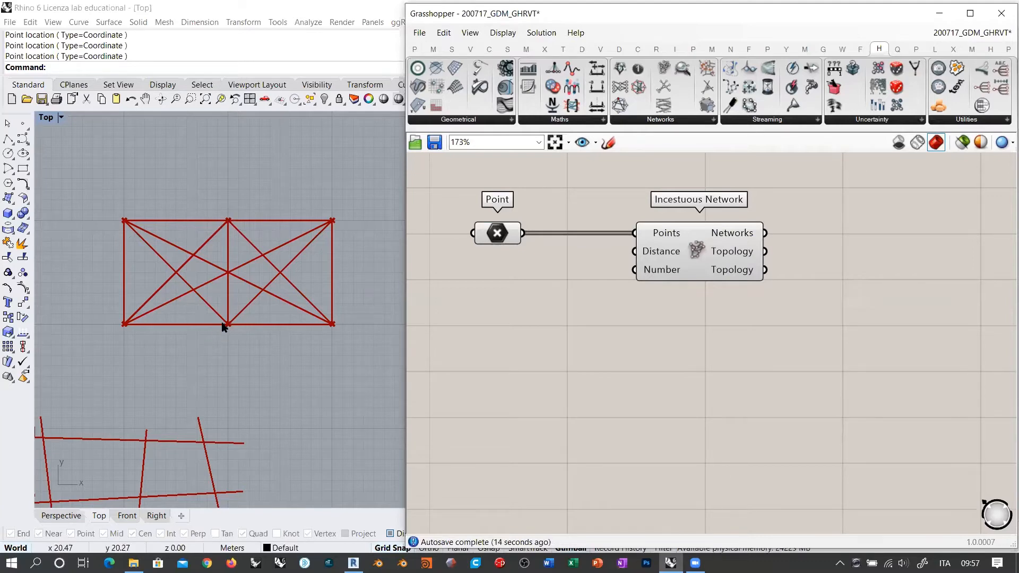
Step: Add a panel with the value 4 and connect it to Incestuous Network's Number input
double_click(524, 317)
type("\"3")
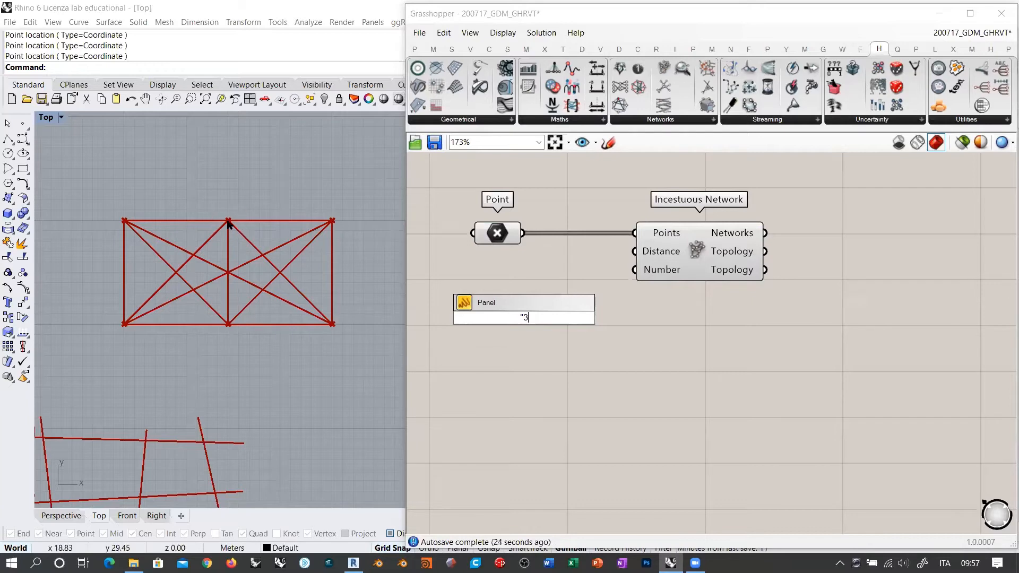
double_click(559, 324)
type("4")
left_click(562, 326)
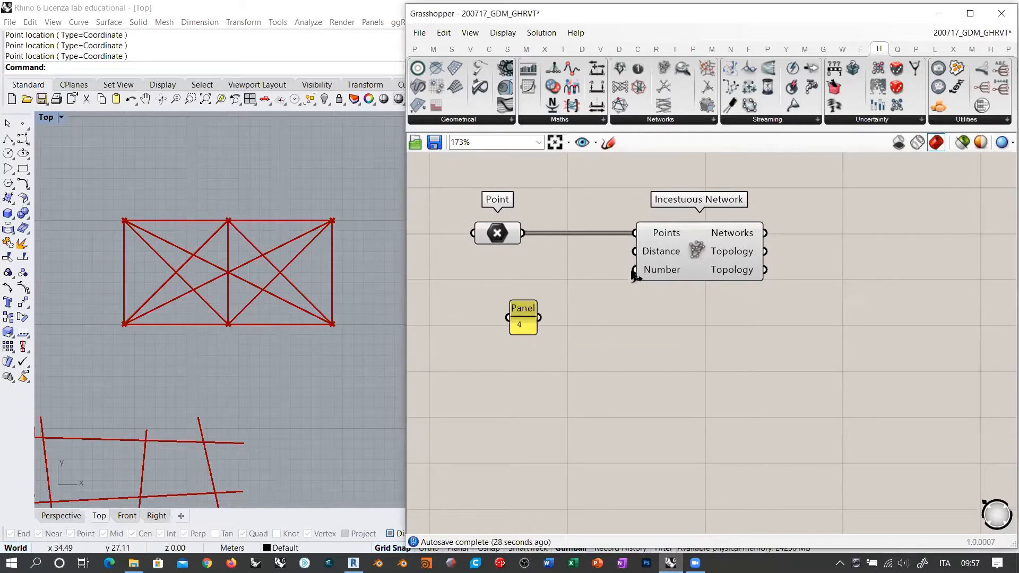
left_click_drag(634, 270, 523, 337)
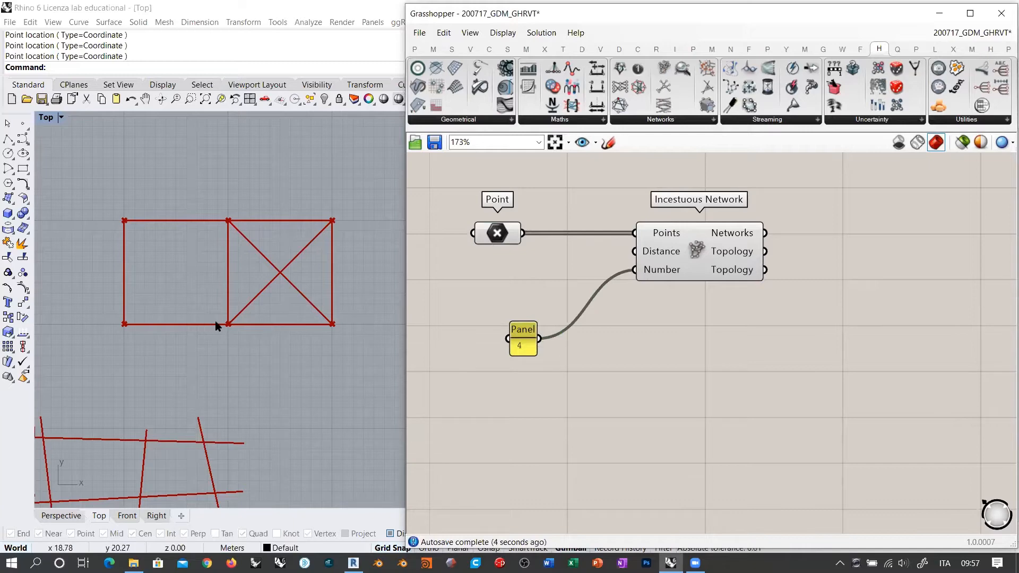
Step: Add a number slider set to 10.00 and connect it to Incestuous Network's Distance input
double_click(478, 276)
type("slider")
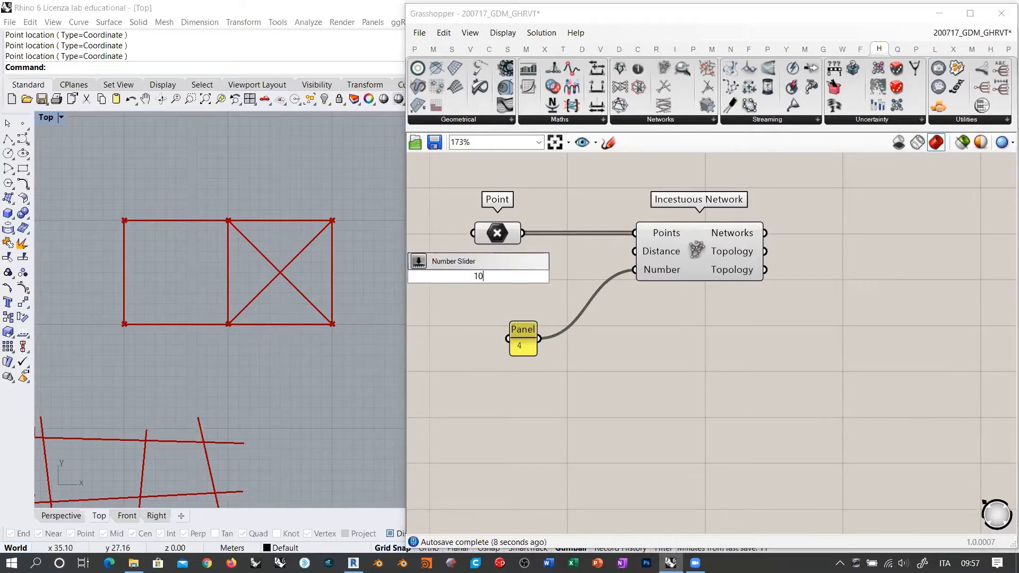
key("Return")
left_click_drag(627, 245, 573, 276)
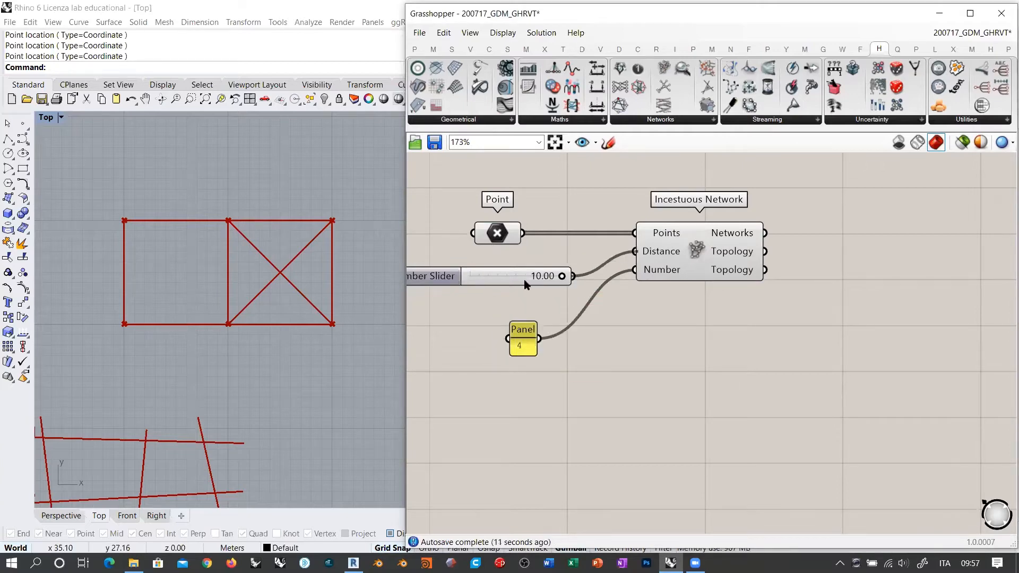
left_click_drag(508, 274, 512, 264)
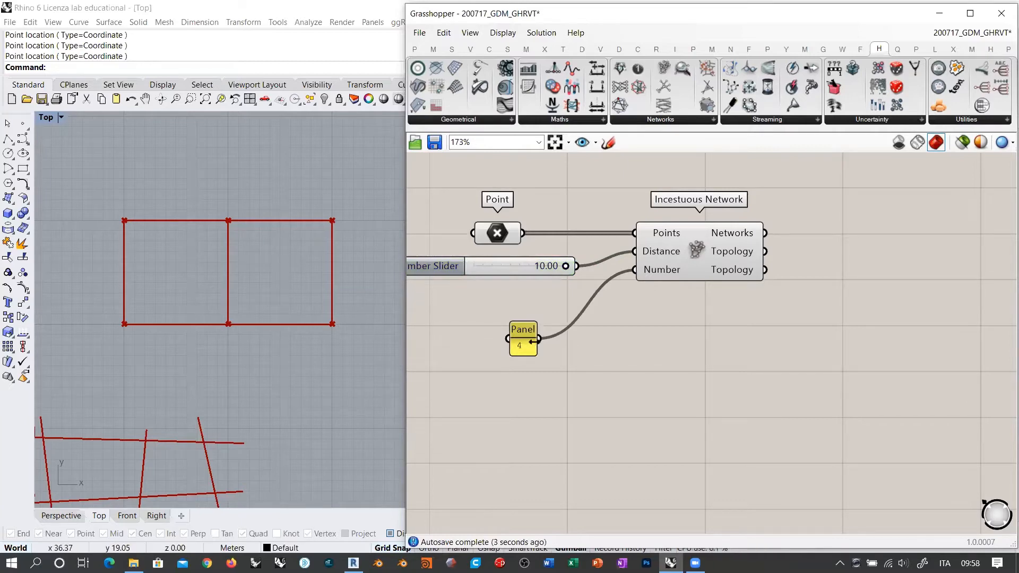
Step: Arrange the Point parameter, number slider and panel in a compact column beside Incestuous Network's inputs
left_click_drag(522, 340, 561, 297)
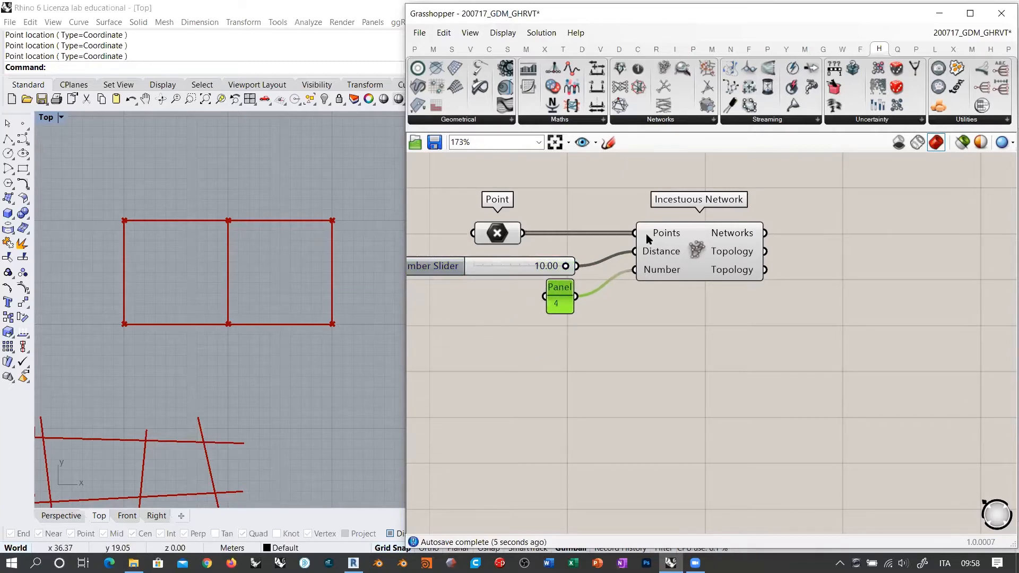
left_click_drag(496, 234, 552, 233)
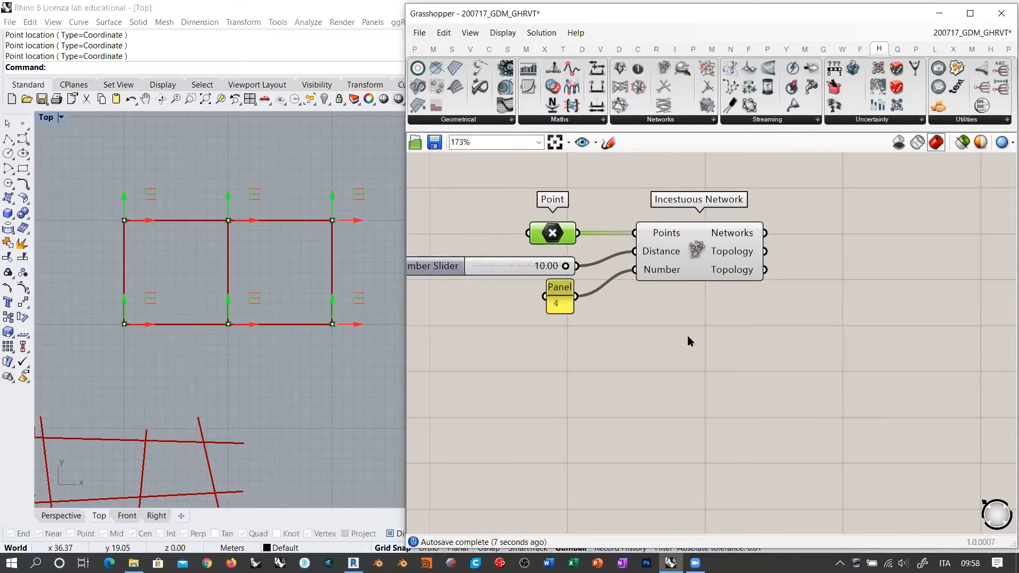
left_click(654, 305)
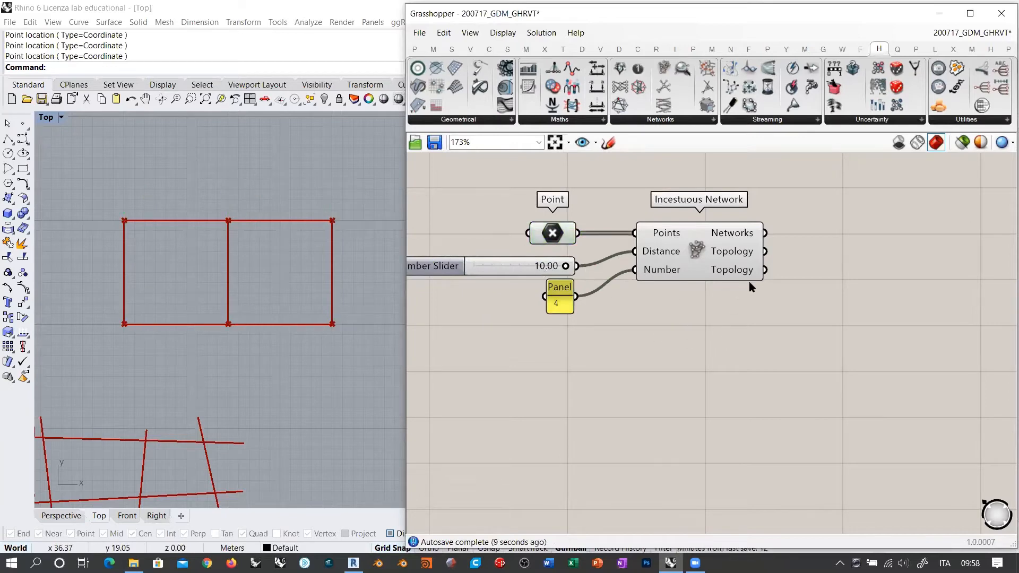
left_click_drag(498, 265, 499, 259)
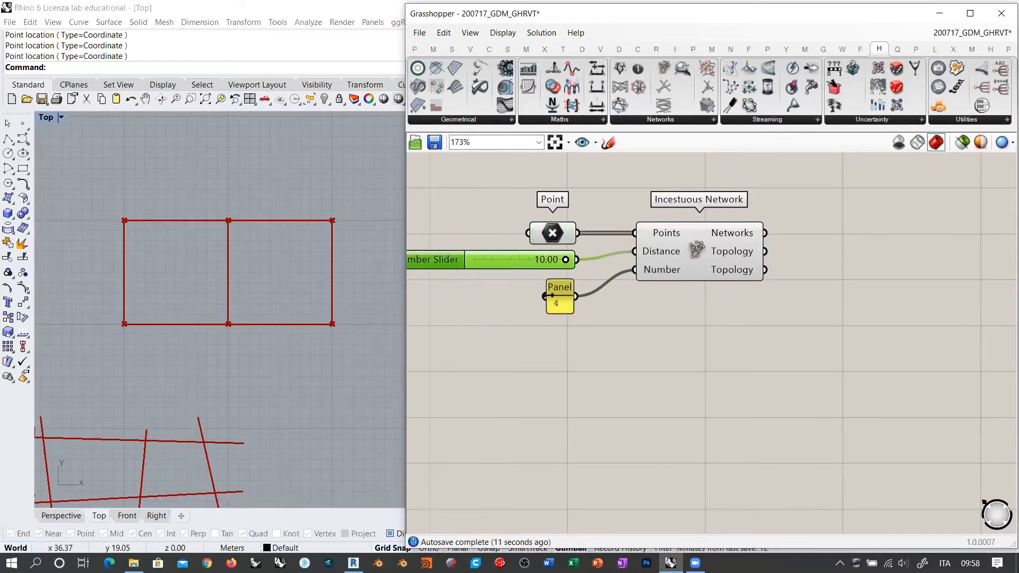
left_click(563, 291)
left_click_drag(563, 290, 565, 290)
left_click_drag(594, 348, 498, 218)
left_click(495, 216)
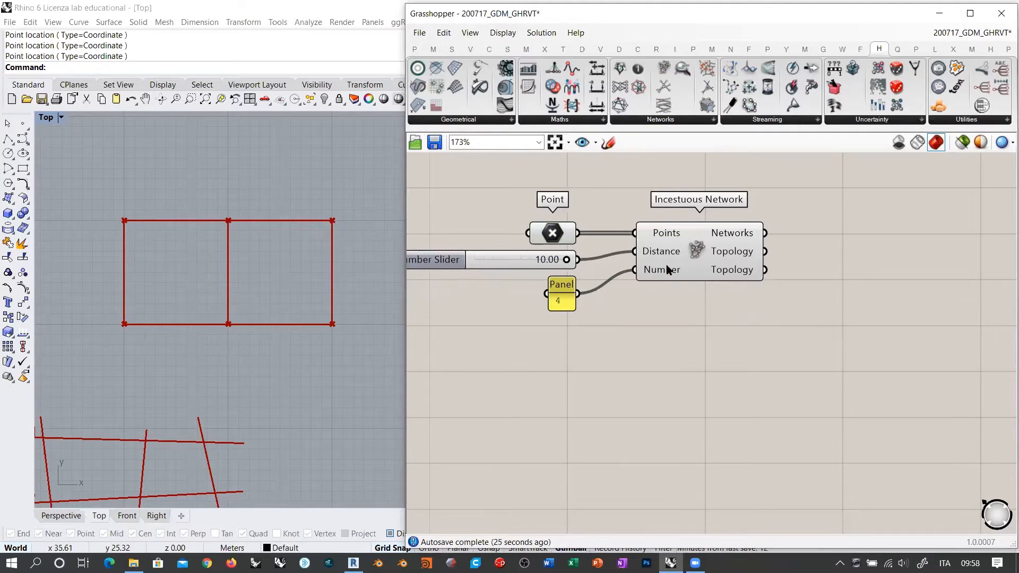
Step: Move Incestuous Network with its slider and panel down, and add a Deconstruct component above it fed by Point
left_click_drag(741, 317, 529, 263)
left_click_drag(690, 260, 696, 367)
double_click(705, 220)
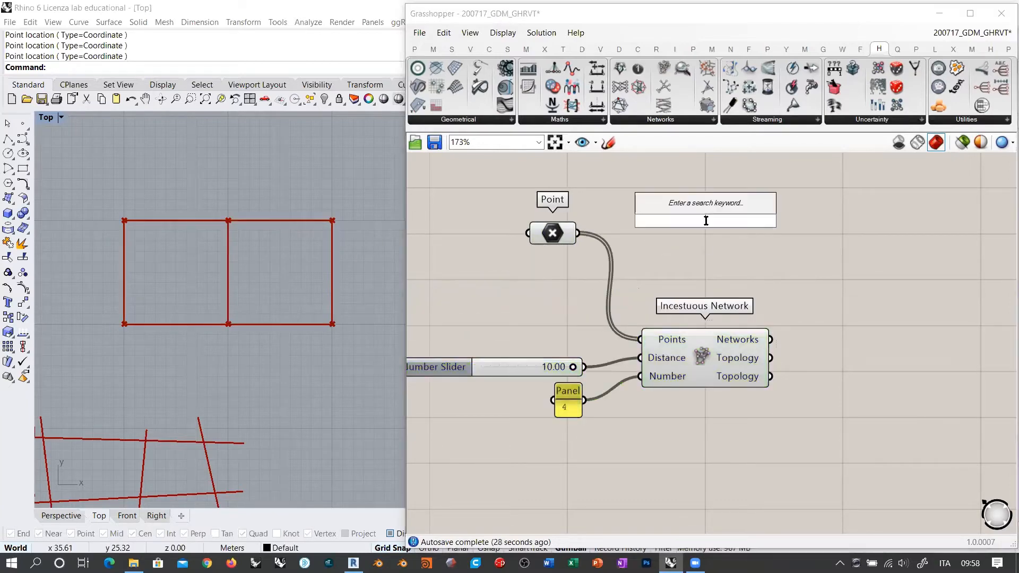
type("dec")
left_click(673, 191)
left_click_drag(580, 233, 677, 229)
left_click(582, 190)
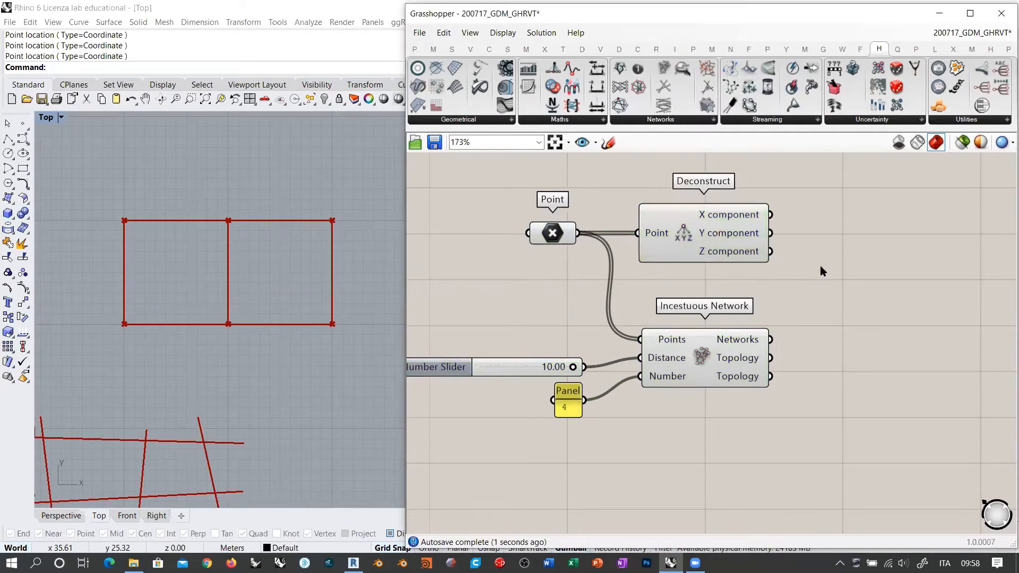
Step: Examine Deconstruct's Y component values against the six points in the Top viewport
right_click_drag(820, 271, 729, 274)
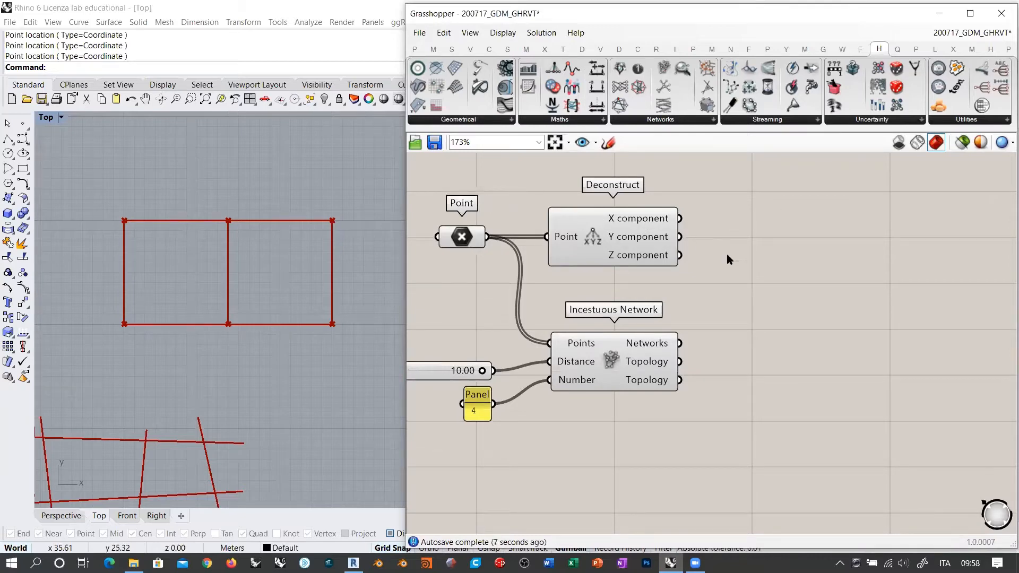
right_click_drag(743, 260, 722, 265)
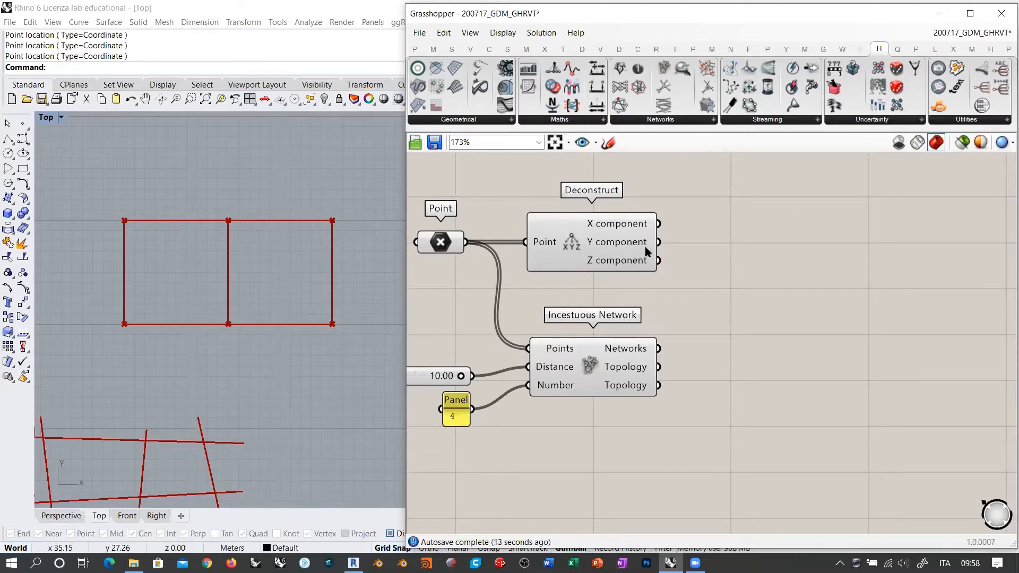
mouse_move(637, 245)
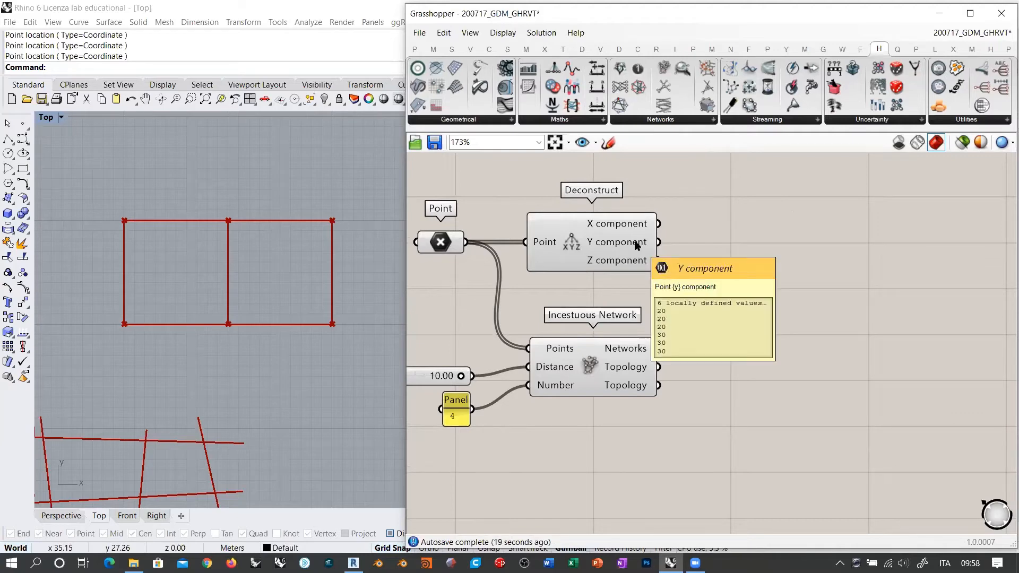
left_click(441, 243)
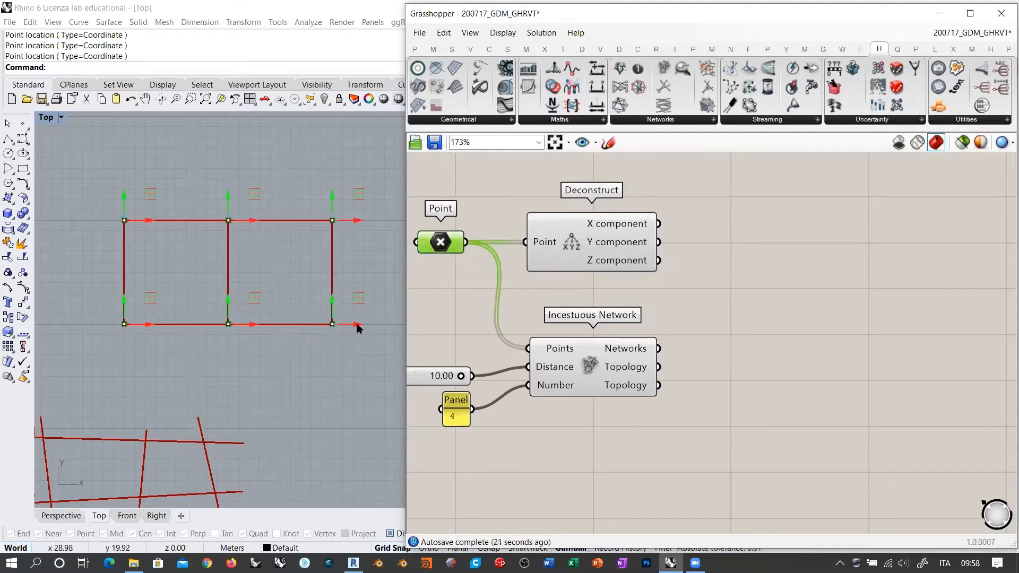
left_click(664, 255)
mouse_move(635, 242)
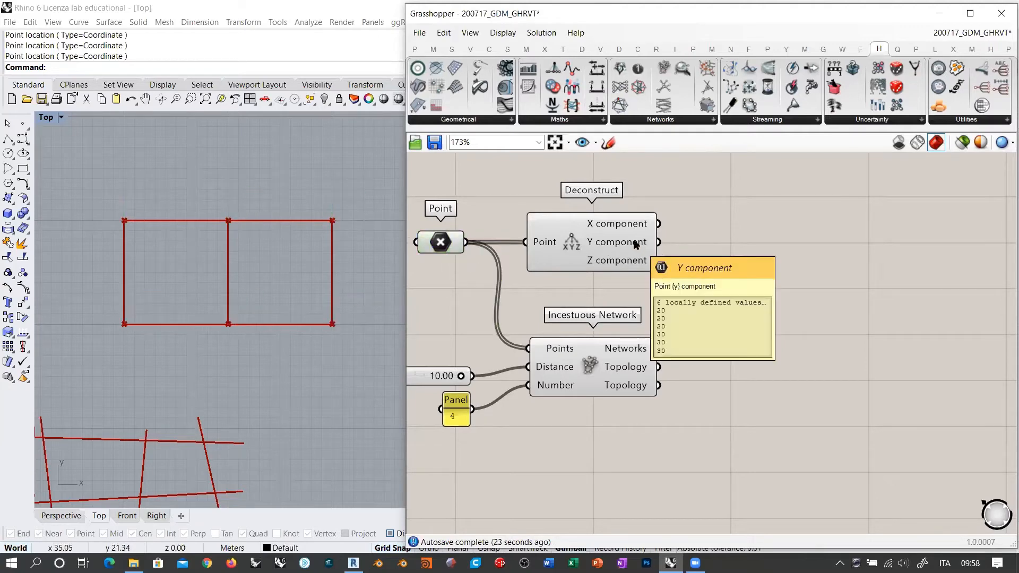
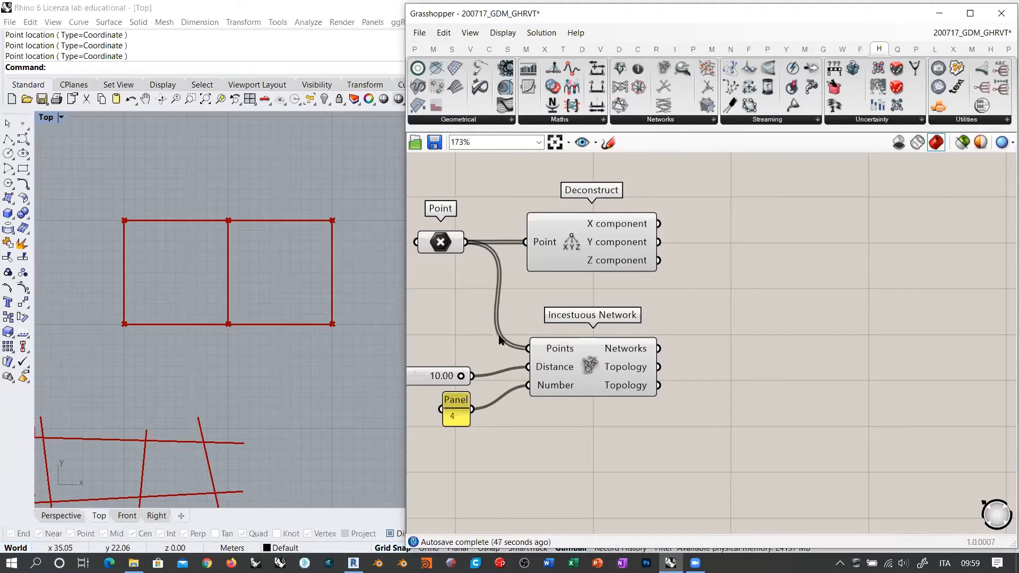
mouse_move(644, 350)
left_click(903, 564)
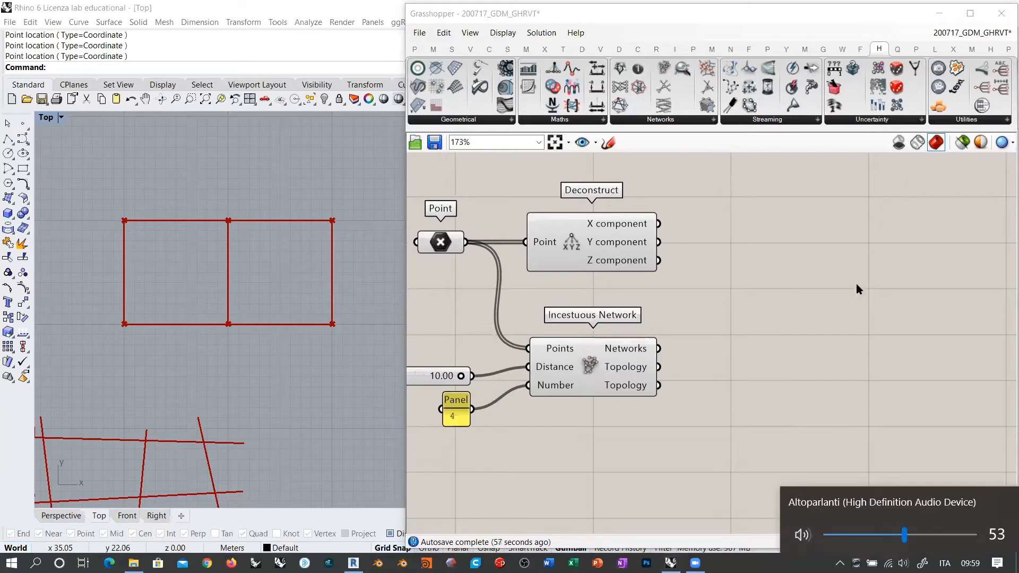
Step: Add a Scribble to the canvas with the text Heteroptera
double_click(757, 256)
type("scribble")
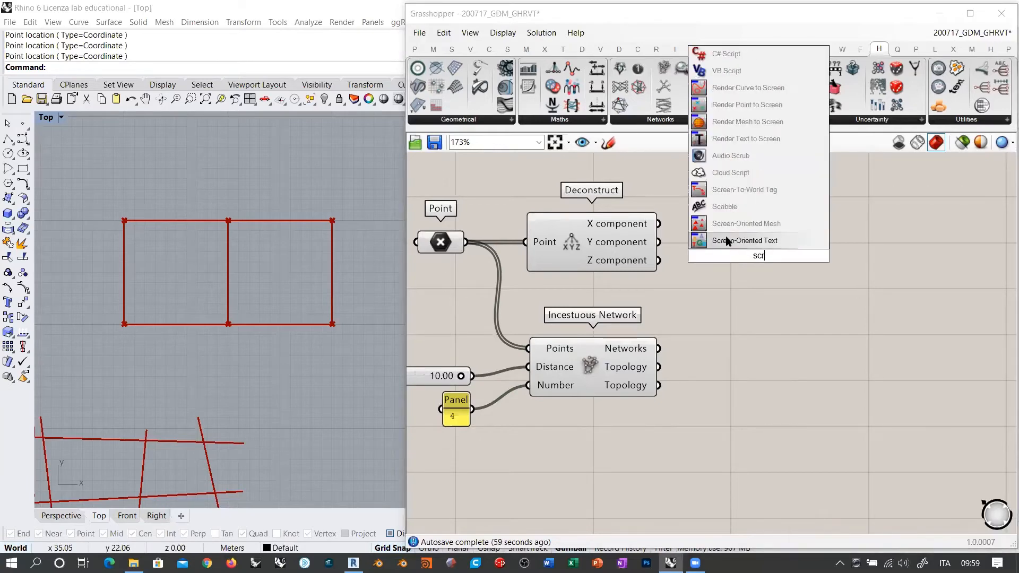
key("Return")
double_click(759, 256)
key("ctrl+a")
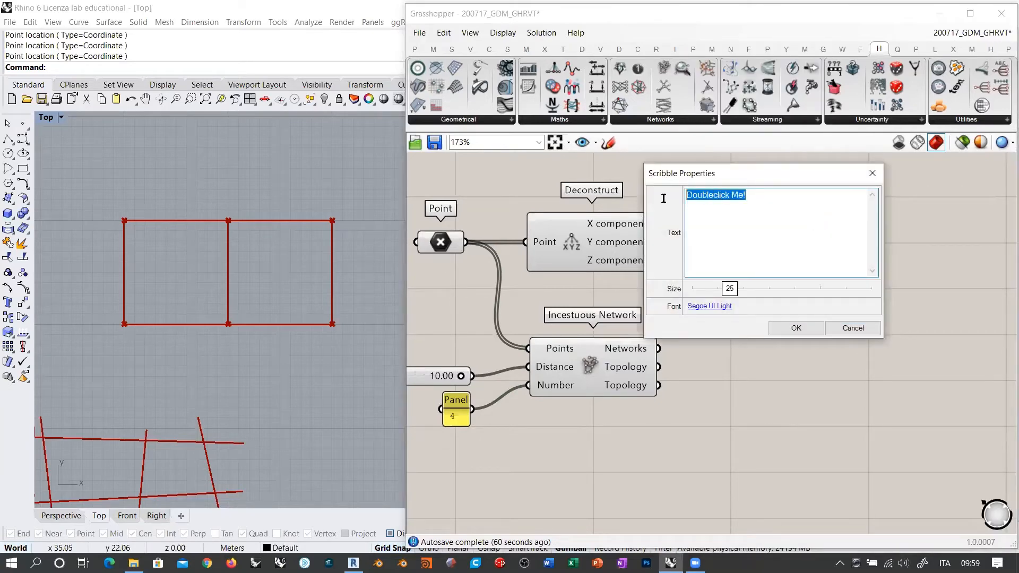
type("Hteroptera")
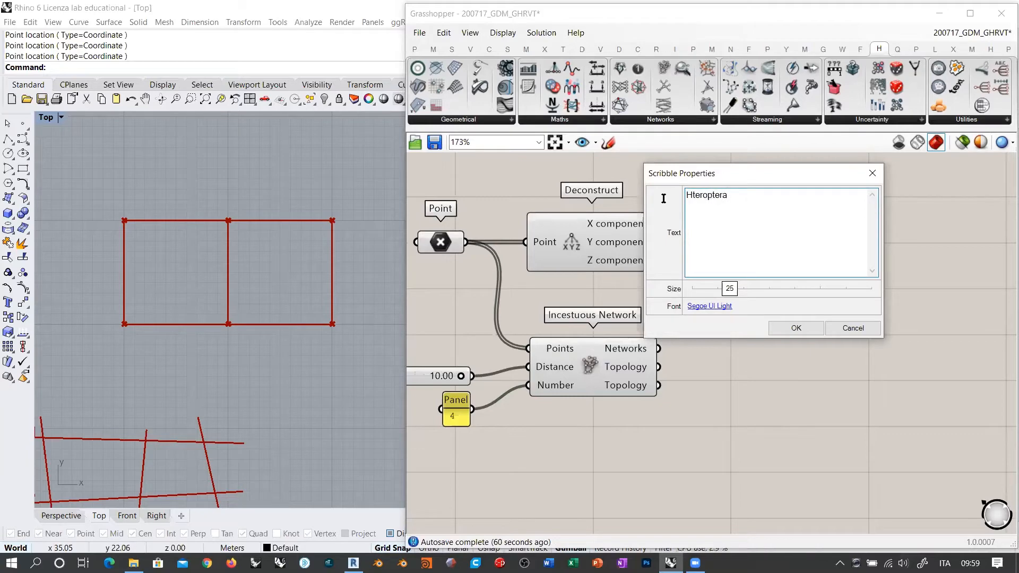
type("e")
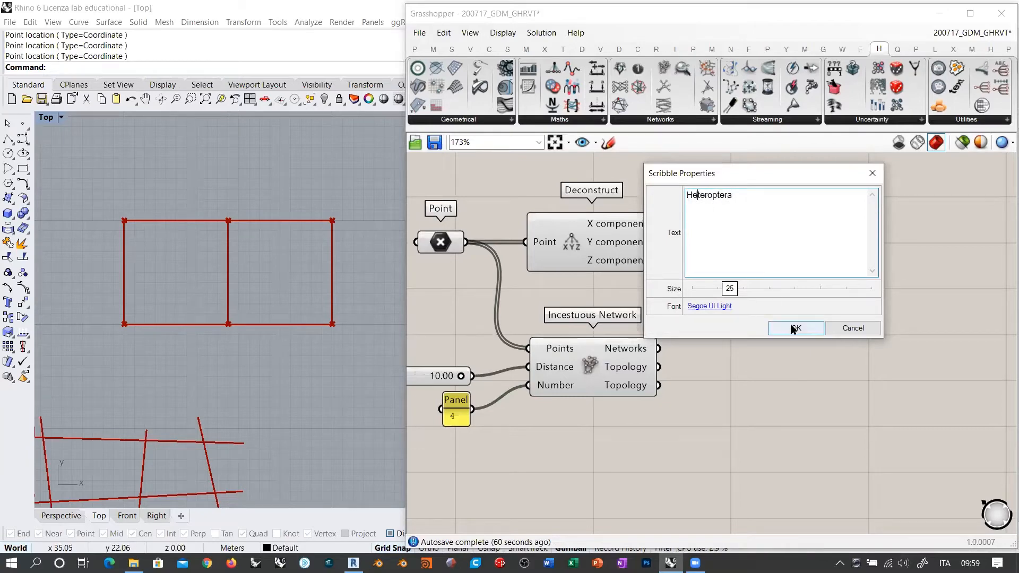
left_click(795, 327)
Step: Place the Heteroptera scribble directly beneath Incestuous Network and group the two together
right_click_drag(735, 302, 833, 291)
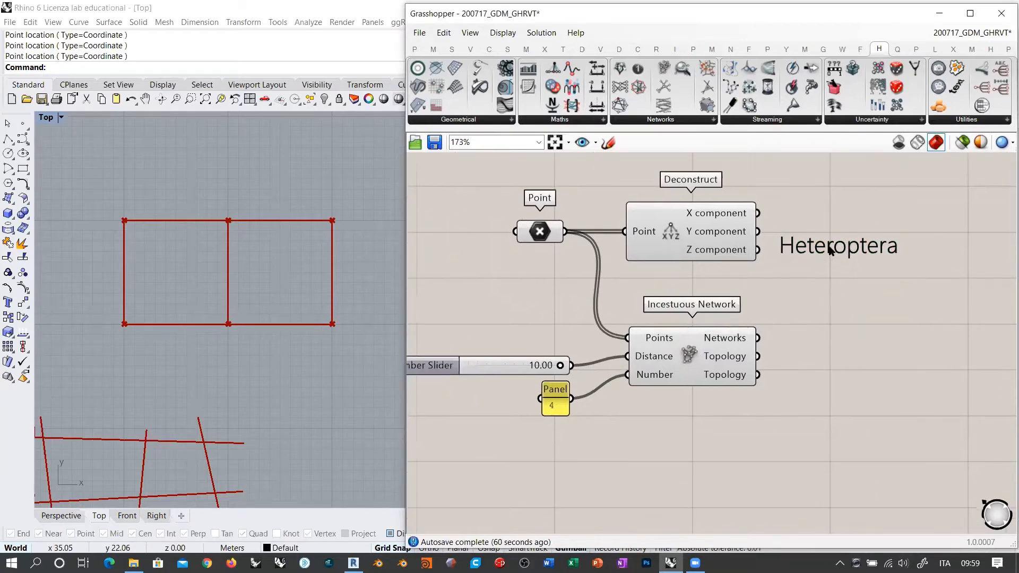
mouse_move(844, 247)
left_mouse_down()
mouse_move(697, 415)
mouse_move(701, 402)
left_mouse_up()
key("ctrl+g")
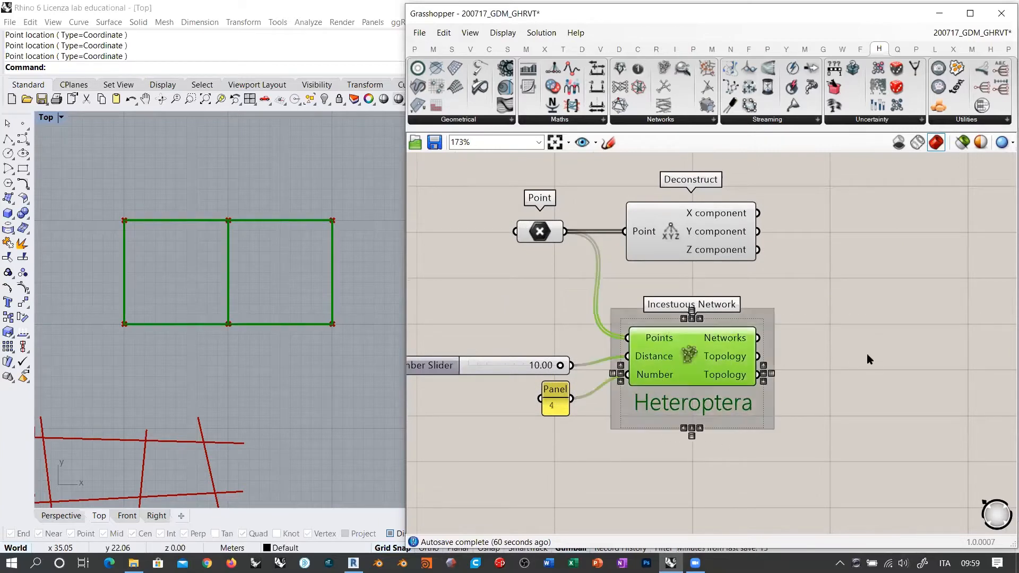
left_click(845, 287)
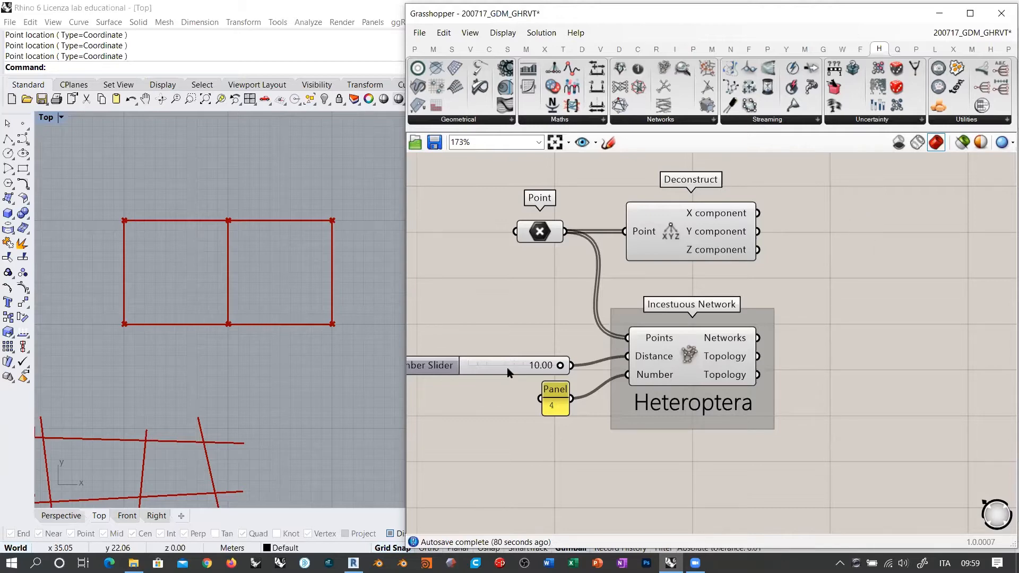
Step: Move the slider, panel and Point parameter next to the matching Incestuous Network inputs
left_click_drag(508, 372, 508, 363)
left_click_drag(553, 396, 553, 380)
left_click(547, 287)
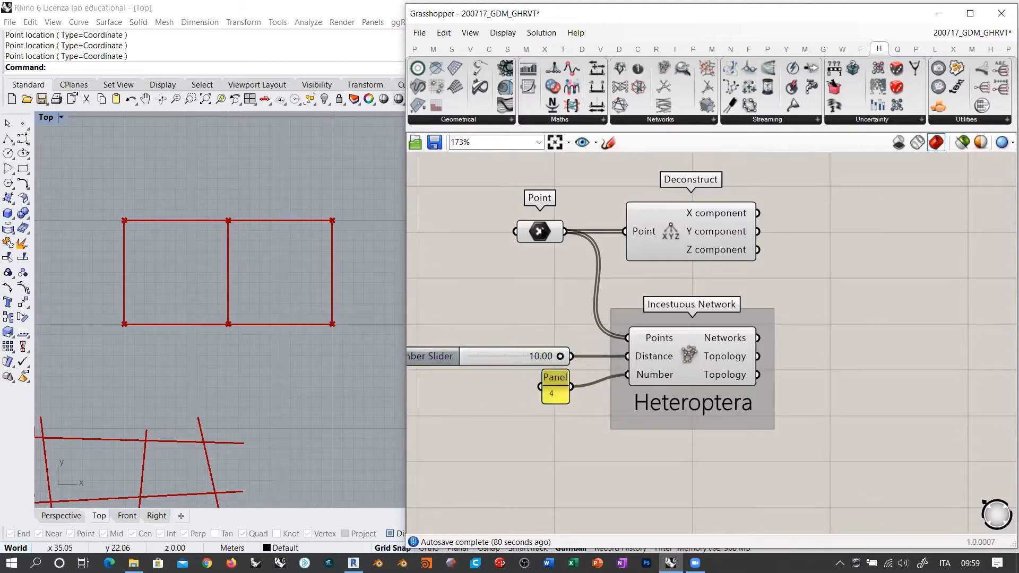
left_click_drag(540, 232, 552, 336)
left_click_drag(571, 276, 523, 385)
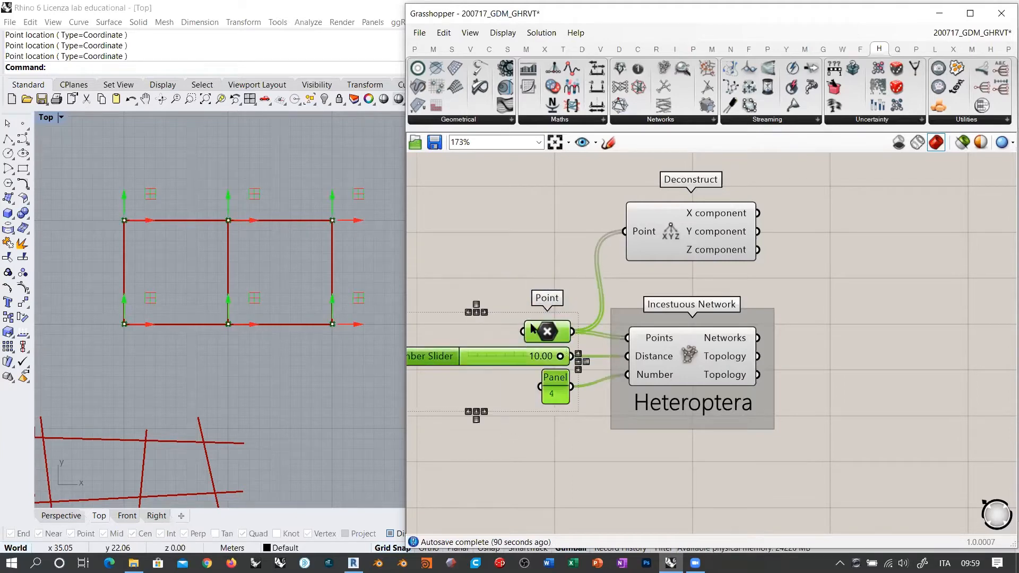
left_click(741, 286)
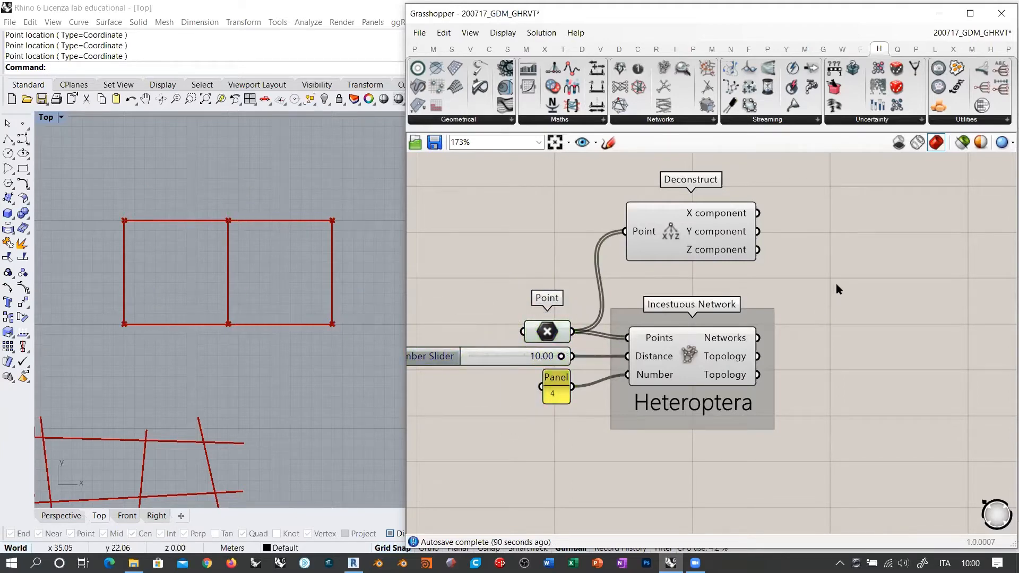
Step: Move the Deconstruct component down so it sits just above the Heteroptera group
right_click_drag(287, 255, 302, 219)
scroll(296, 196, "down", 8)
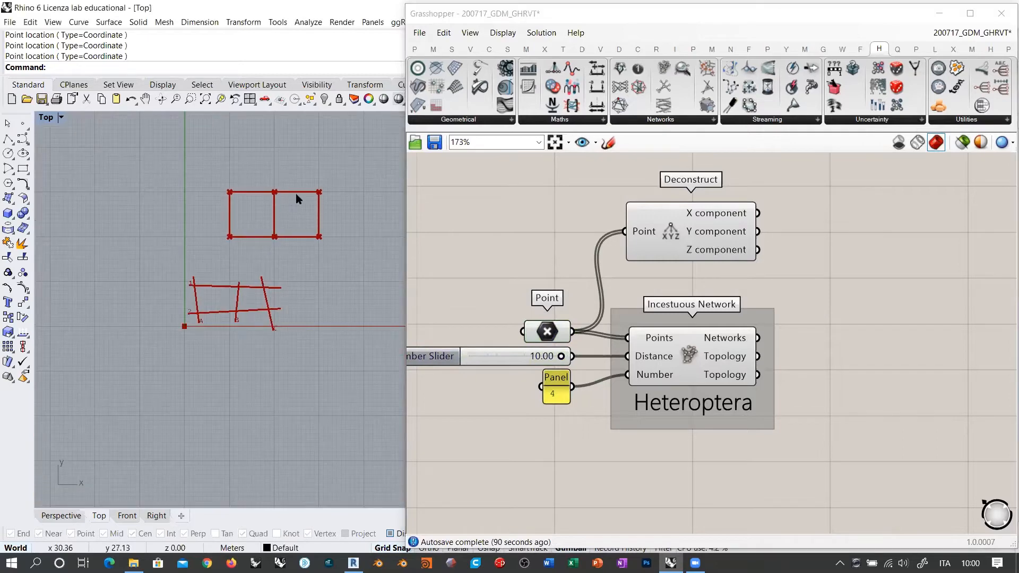
scroll(295, 215, "up", 4)
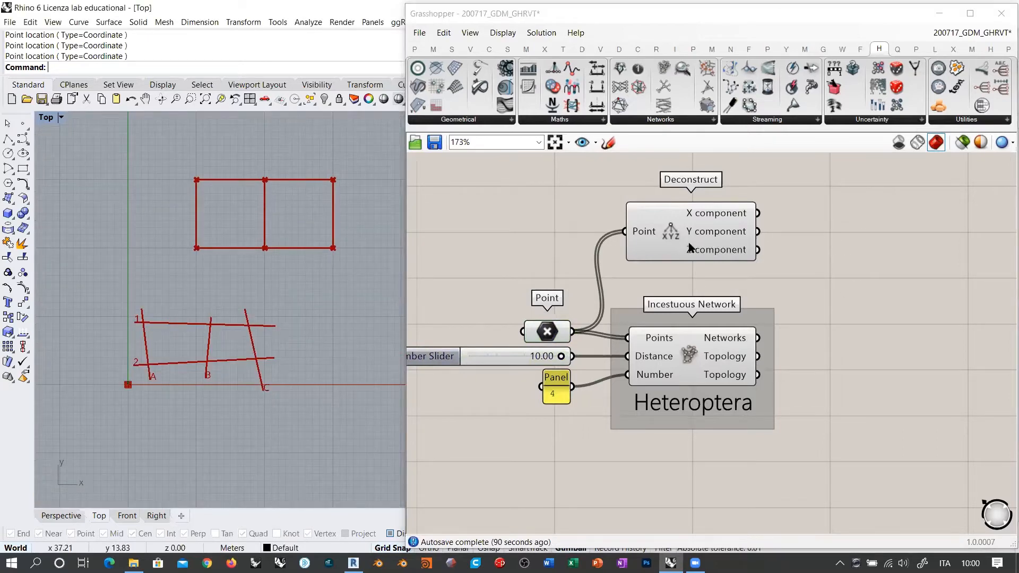
left_click(661, 233)
left_click(701, 340, "shift")
left_click(846, 276)
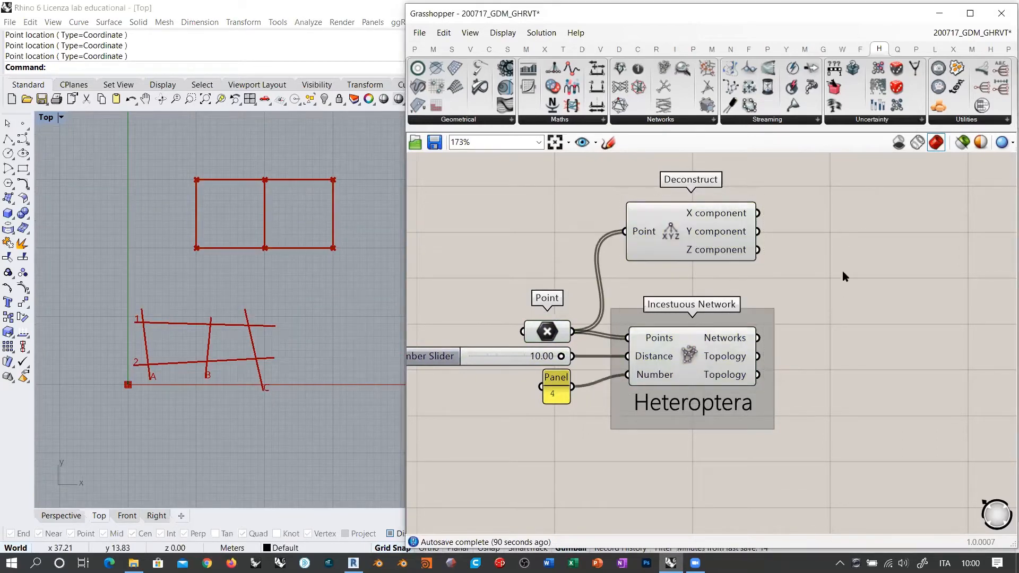
left_click_drag(696, 238, 699, 265)
left_click(833, 280)
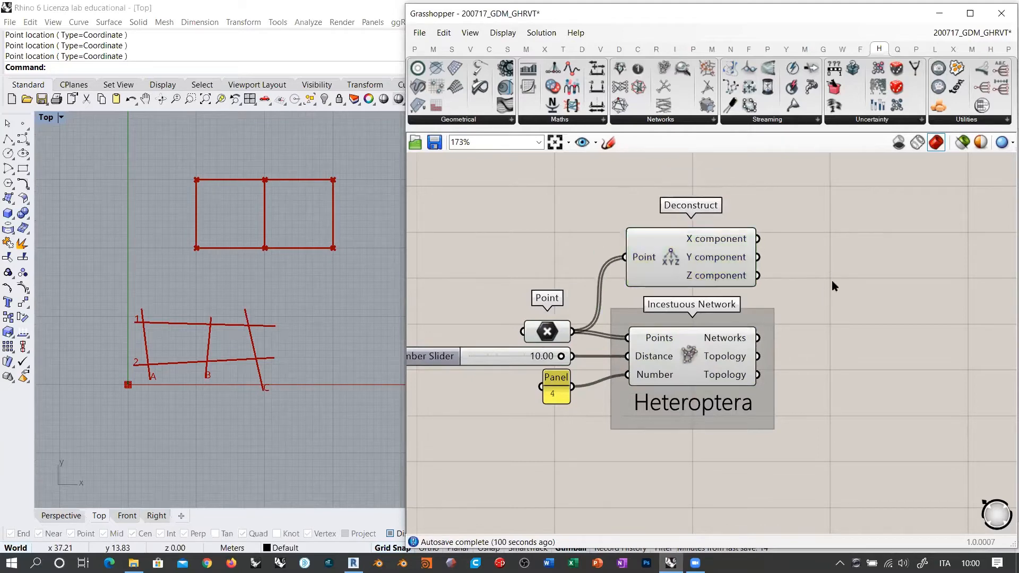
Step: Group the whole point network definition, including Deconstruct and the Heteroptera group, and disable its components
scroll(832, 260, "down", 3)
left_click_drag(866, 243, 594, 366)
key("ctrl+g")
key("ctrl+e")
left_click(776, 430)
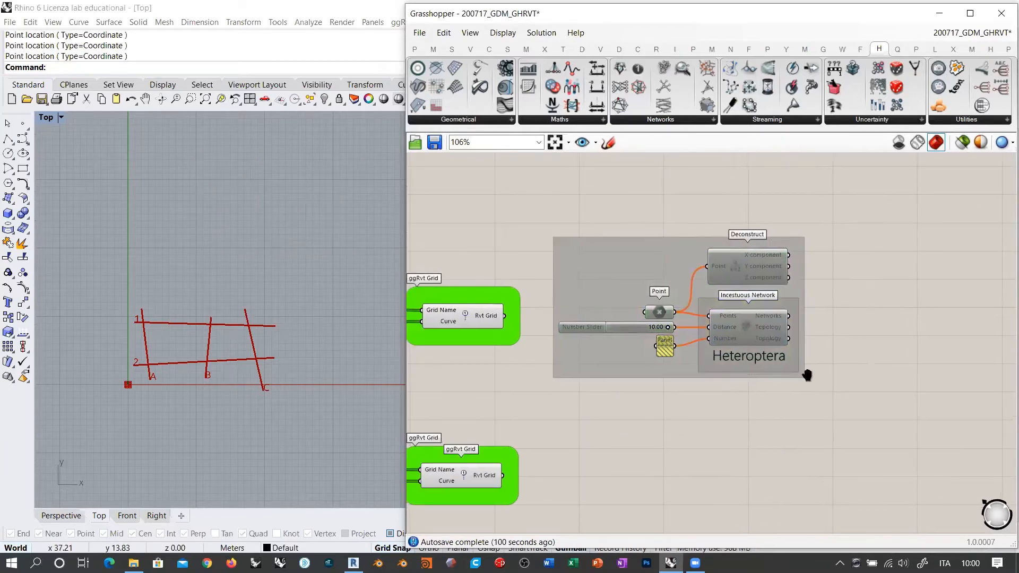
right_click_drag(808, 375, 967, 406)
right_click_drag(766, 350, 773, 252)
scroll(778, 251, "down", 3)
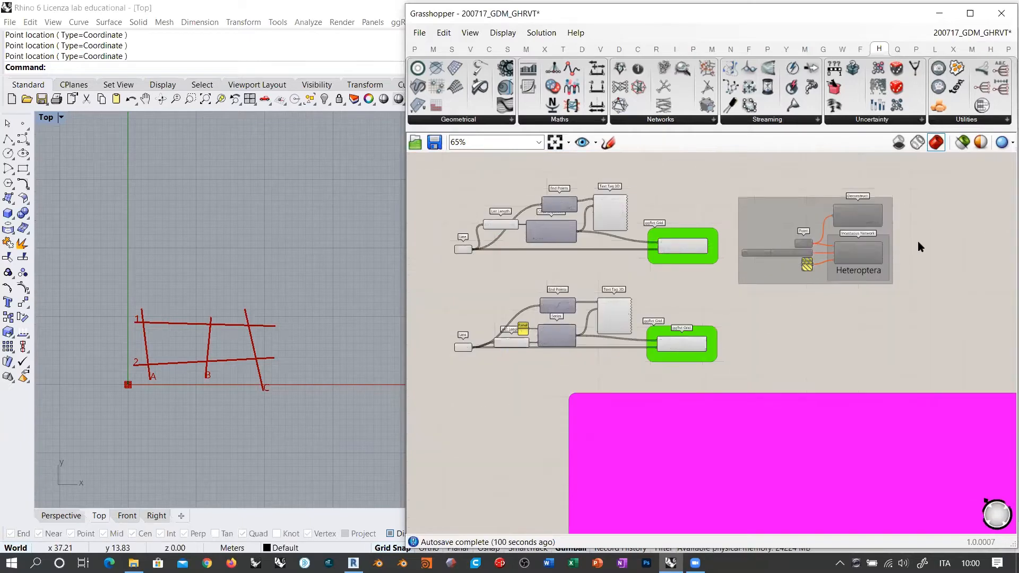
scroll(919, 241, "up", 4)
right_click_drag(922, 241, 887, 261)
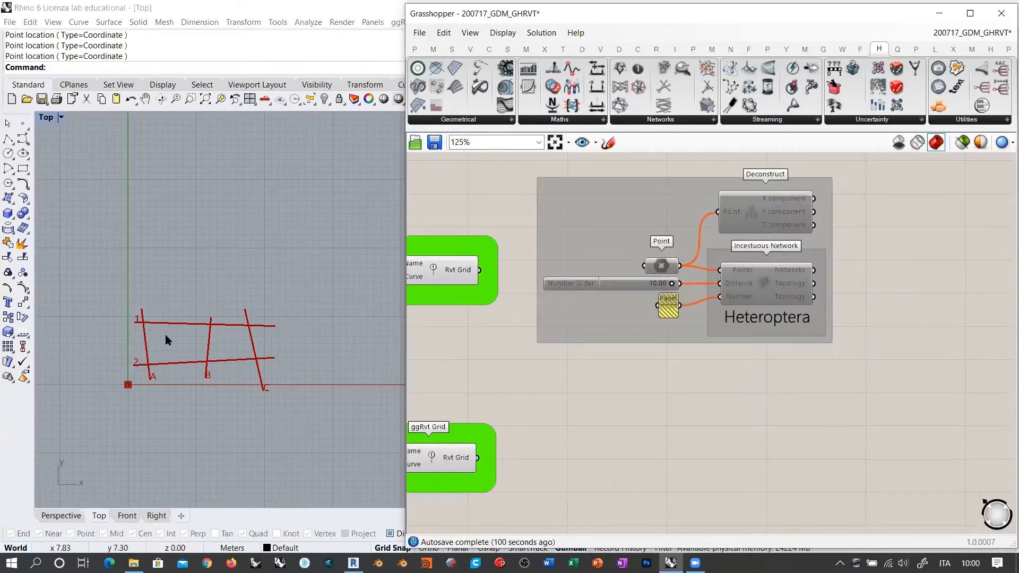
double_click(761, 412)
type("exte")
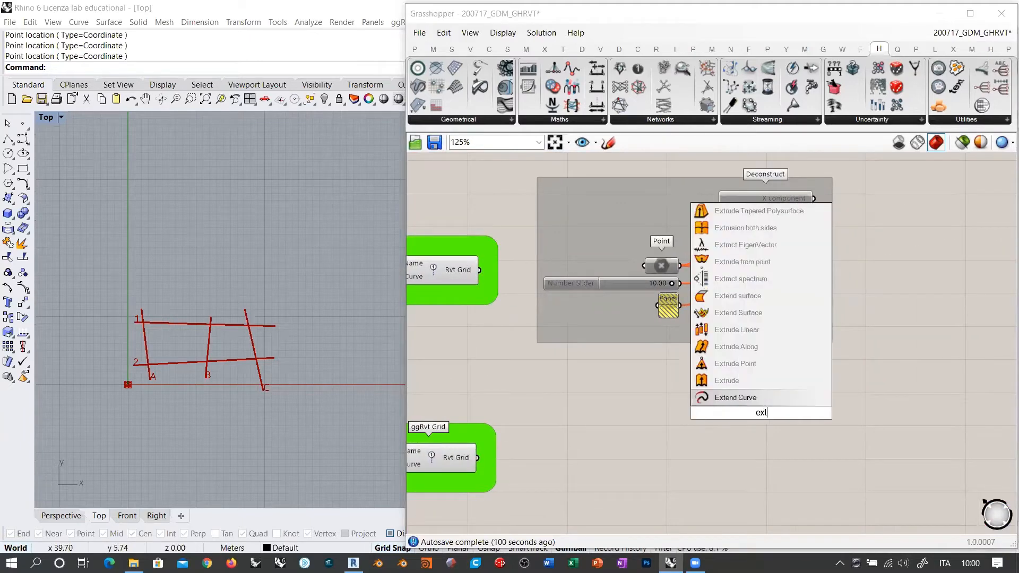
left_click(736, 346)
scroll(785, 428, "up", 4)
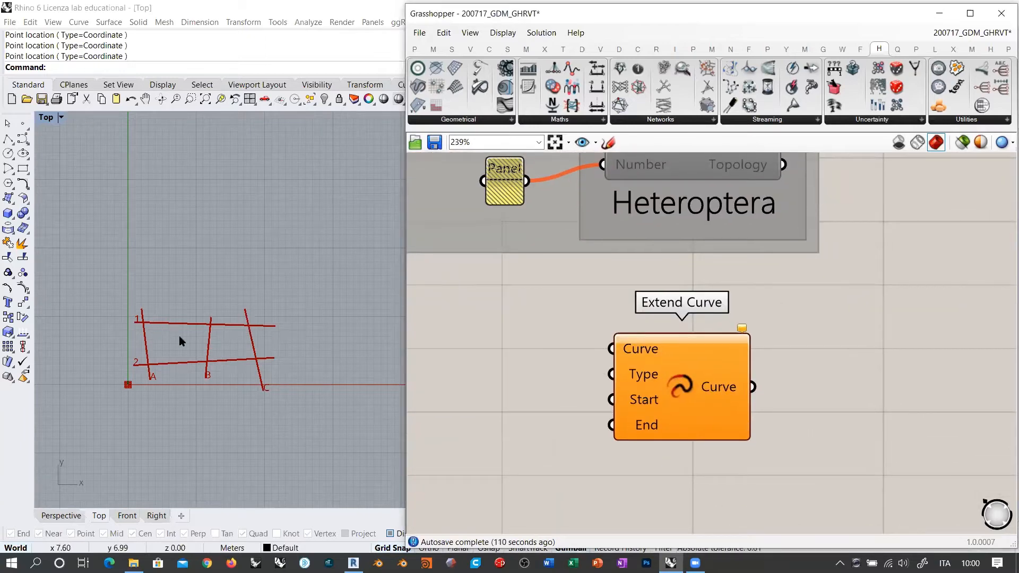
scroll(182, 340, "up", 4)
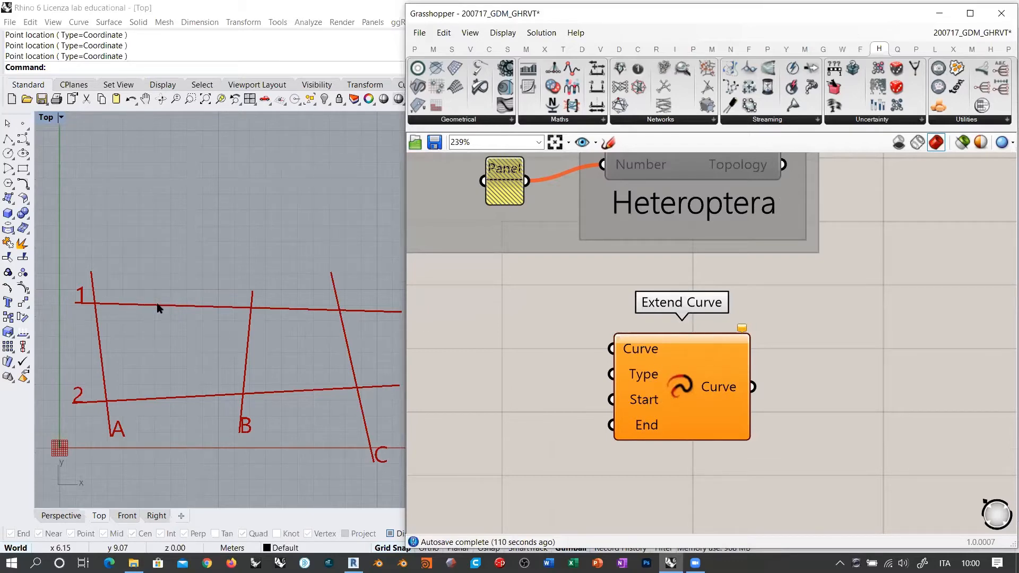
scroll(157, 305, "down", 3)
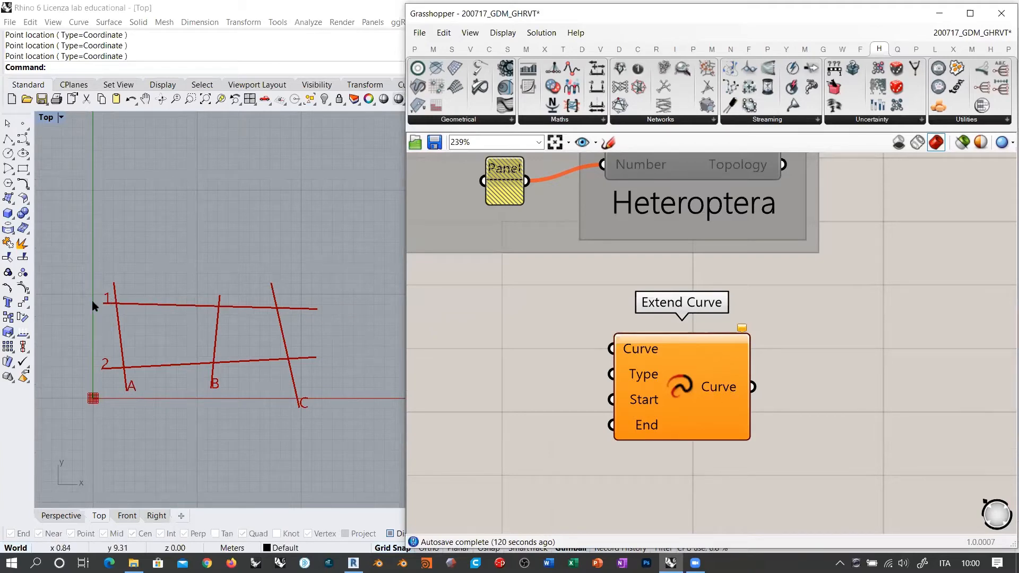
left_click(686, 392)
scroll(699, 352, "down", 3)
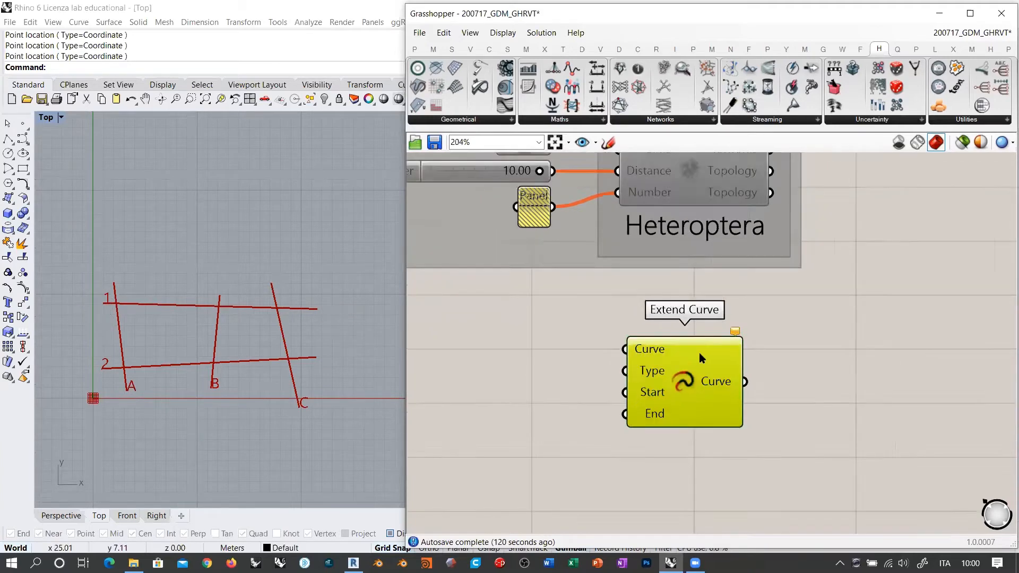
key("Delete")
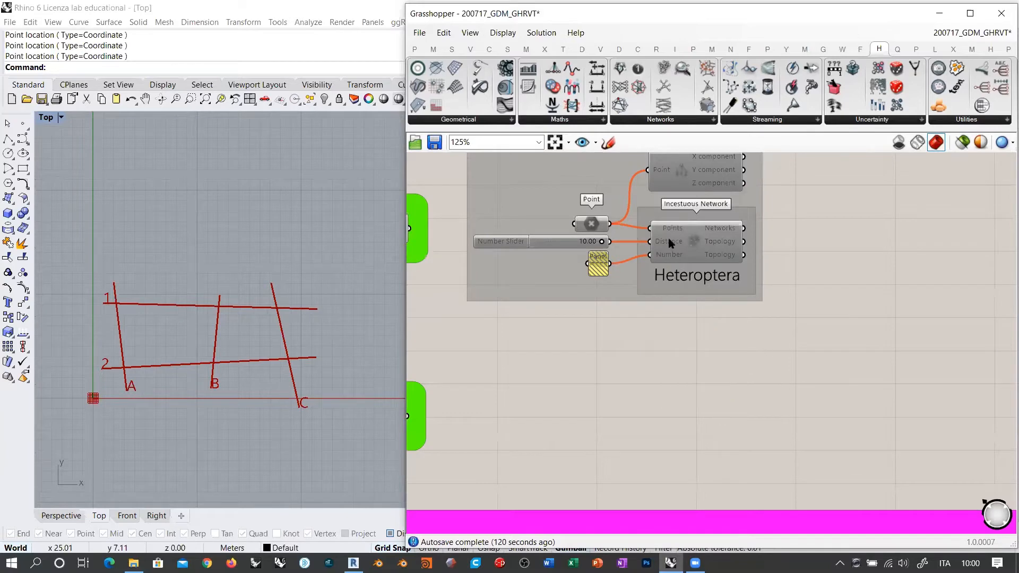
Step: Look over the grid definitions and examine the Grid Name input of the lettered grid's ggRvt Grid component
scroll(663, 280, "down", 8)
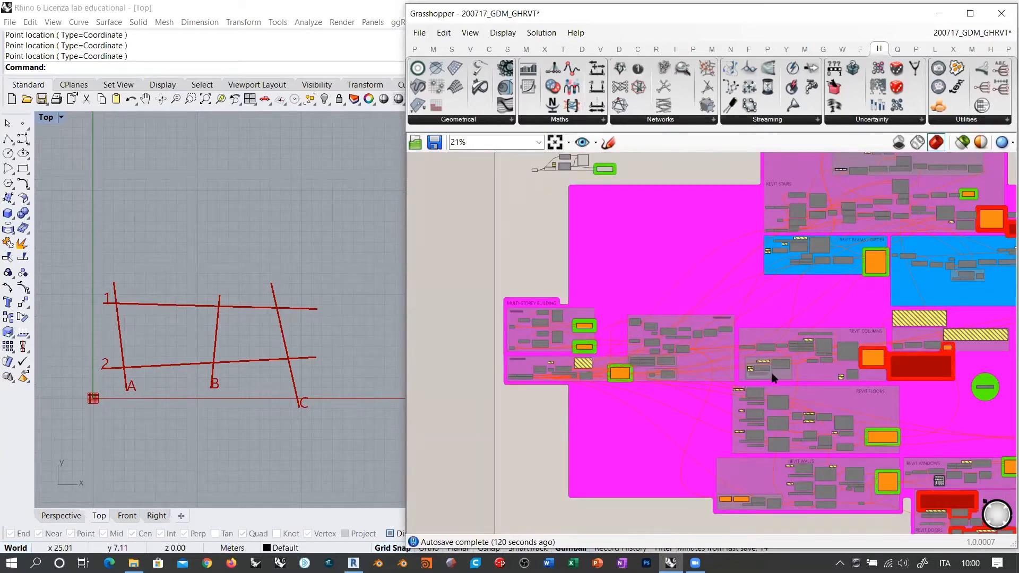
right_click_drag(601, 183, 652, 355)
scroll(679, 313, "up", 4)
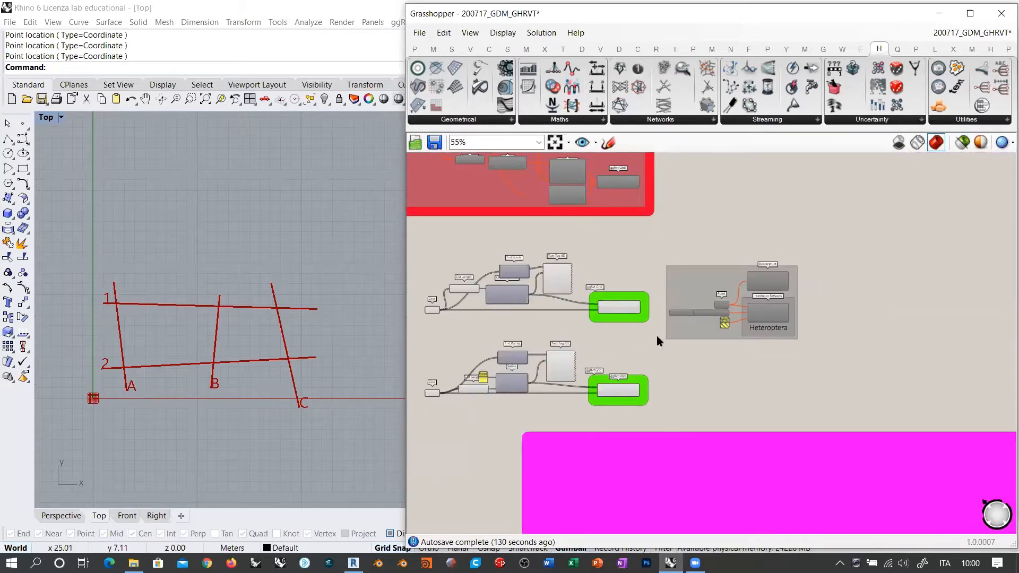
right_click_drag(686, 346, 750, 327)
scroll(654, 332, "up", 3)
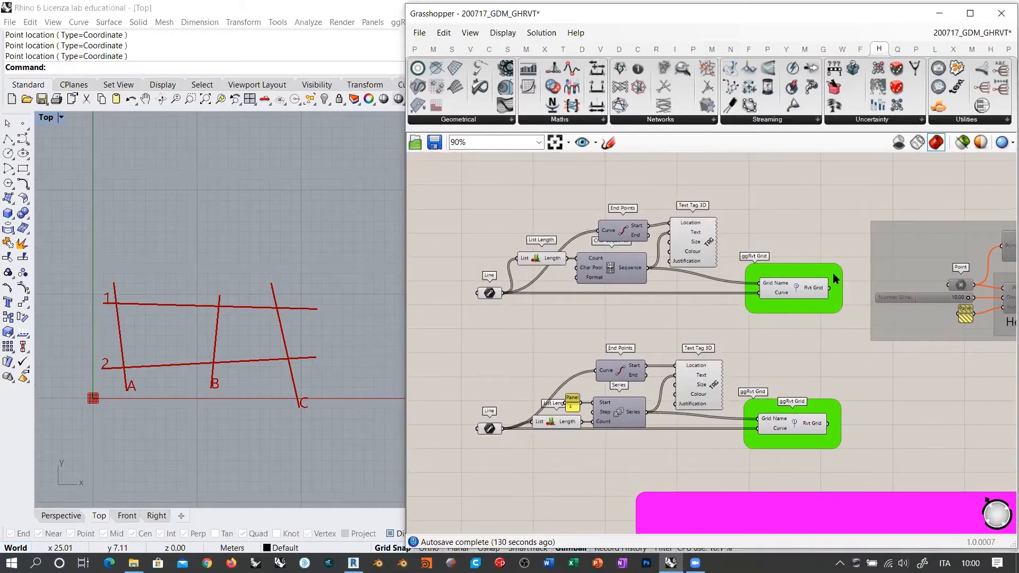
scroll(835, 275, "up", 7)
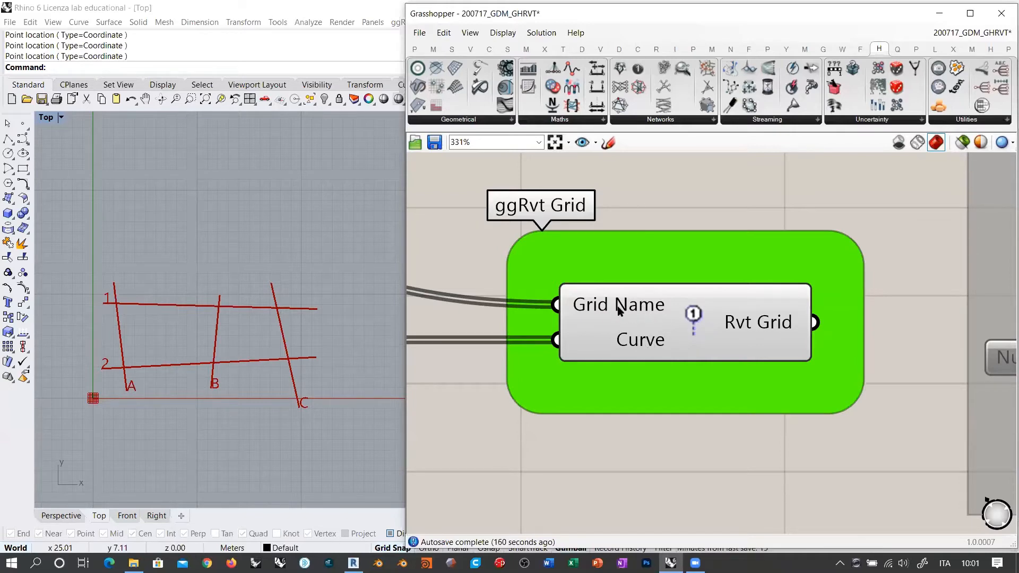
mouse_move(619, 311)
scroll(713, 256, "down", 5)
scroll(722, 235, "down", 2)
Step: Move the point network group beside the ggRvt Grid components and the numbered grid definition up closer to the lettered one
right_click_drag(739, 236, 723, 261)
left_click_drag(777, 252, 763, 282)
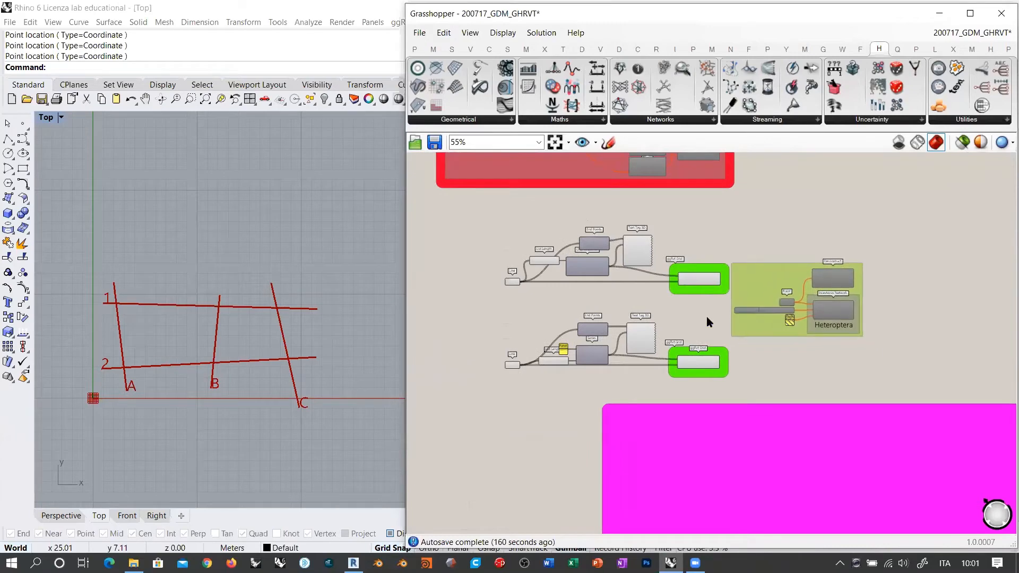
left_click_drag(717, 308, 483, 395)
left_click_drag(690, 363, 693, 341)
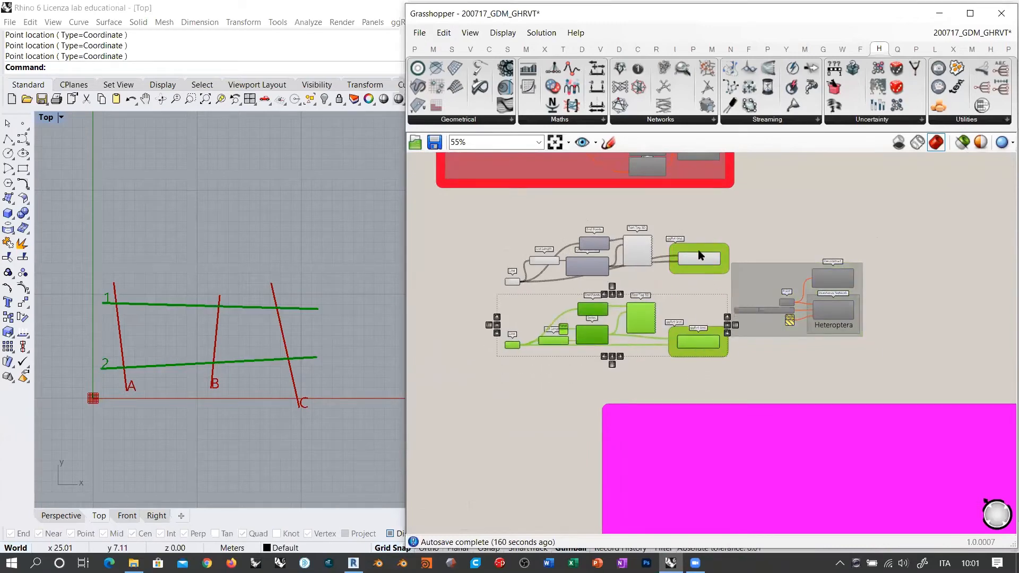
left_click_drag(698, 251, 699, 282)
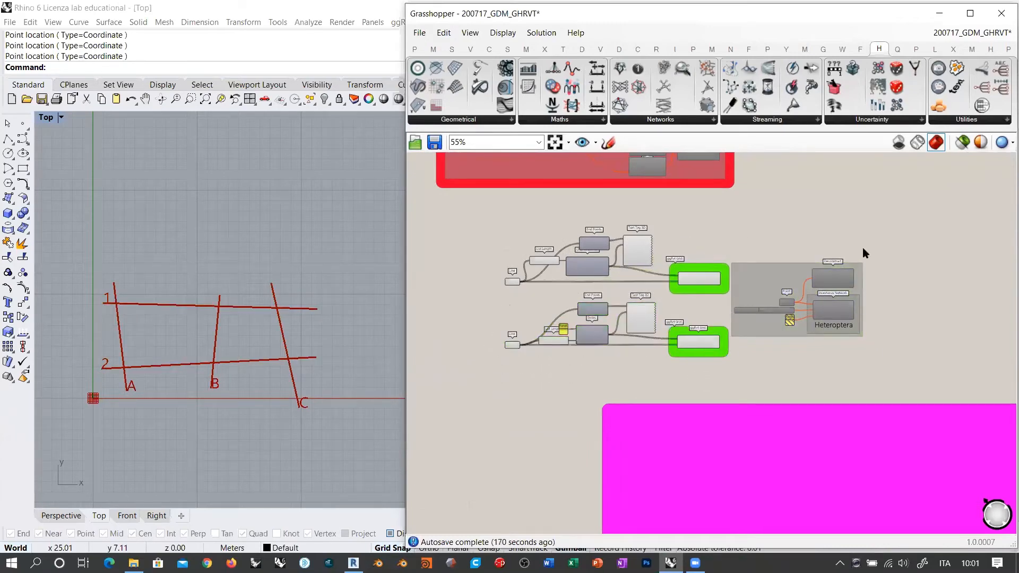
Step: Group both grid definitions together with the point network and disable all the components in the group
left_click_drag(866, 229, 447, 367)
key("ctrl+g")
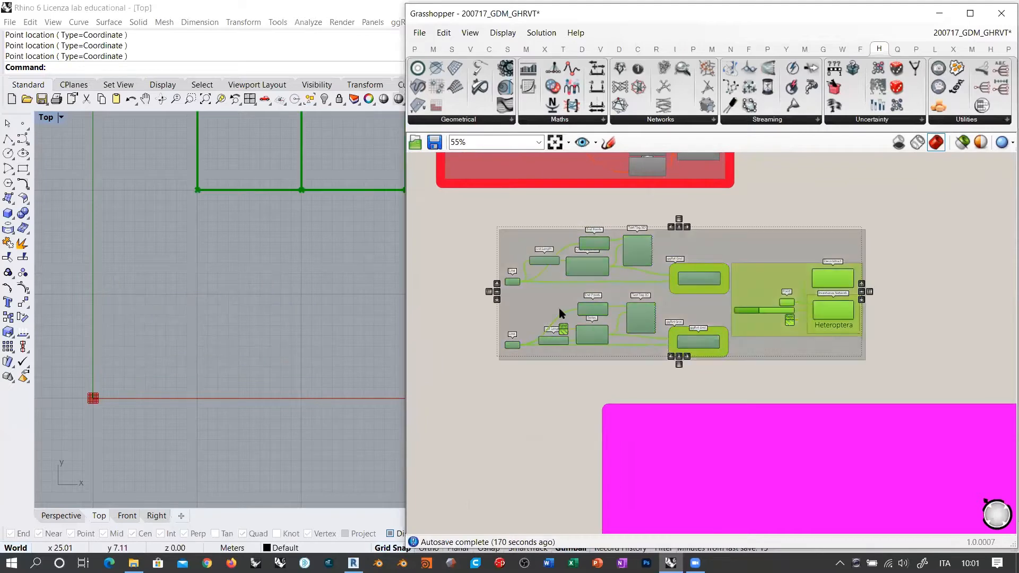
left_click(453, 240)
right_click_drag(723, 258, 714, 291)
left_click_drag(909, 259, 742, 364)
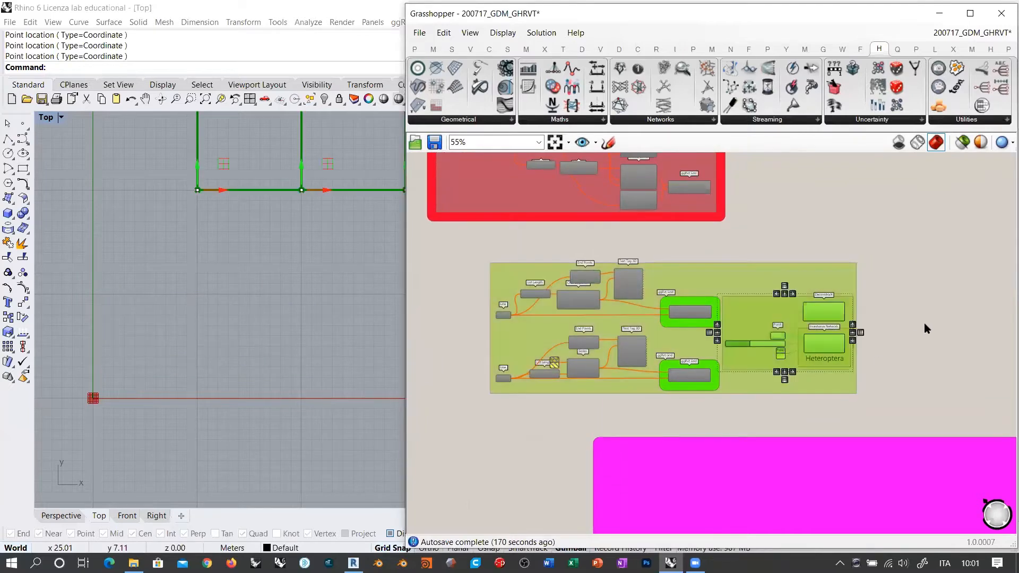
key("ctrl+e")
left_click(925, 324)
Step: Move the combined grid and network group directly beneath the red Warm Up group, aligned with its edge
right_click_drag(680, 279, 662, 323)
left_click_drag(659, 312, 601, 280)
left_click(658, 241)
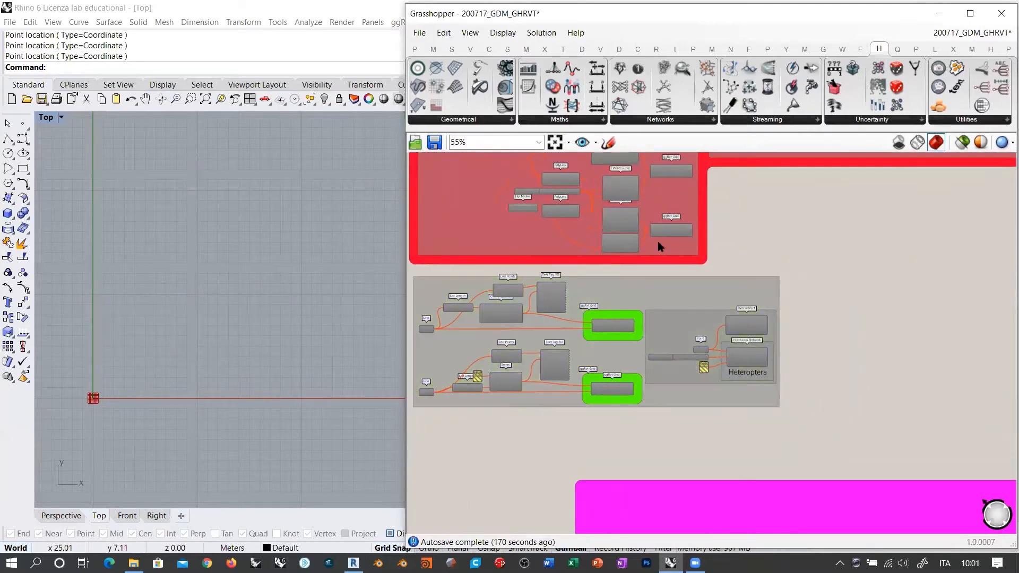
right_click_drag(637, 229, 630, 302)
scroll(595, 269, "down", 1)
right_click_drag(623, 230, 648, 301)
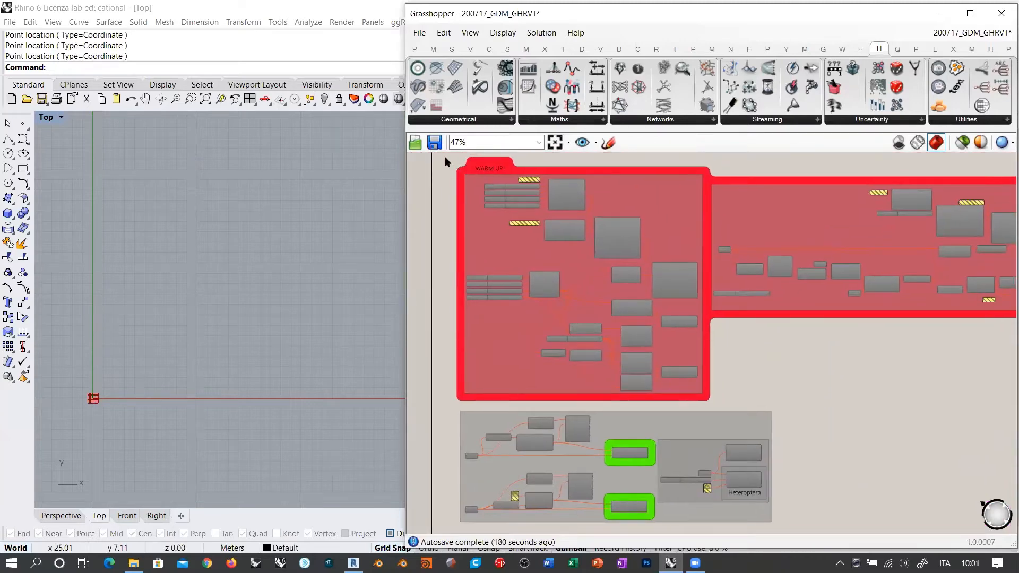
Step: Re-enable the components of both grid definitions, leaving out the Heteroptera point network
right_click_drag(573, 428, 611, 326)
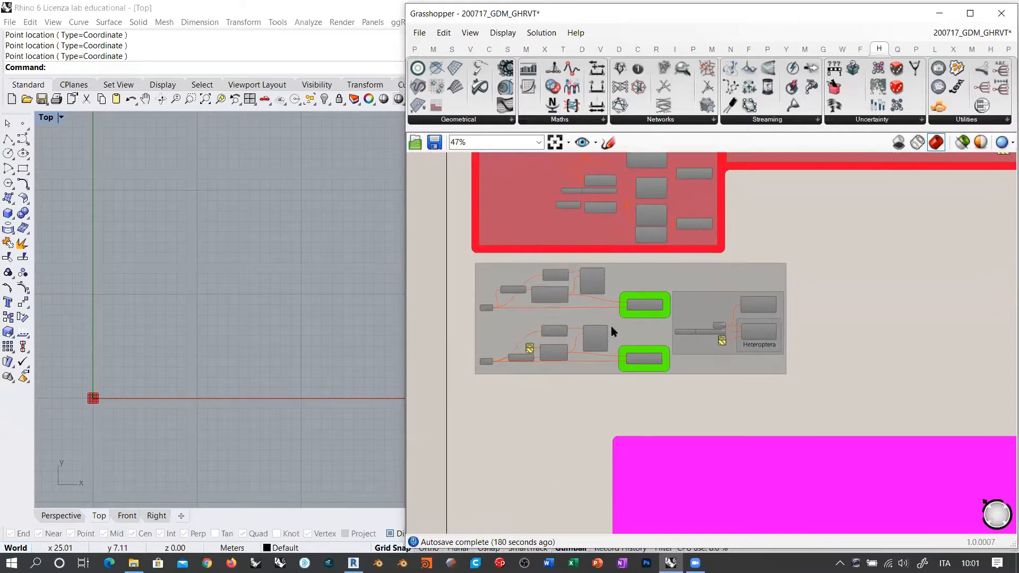
left_click_drag(466, 391, 675, 261)
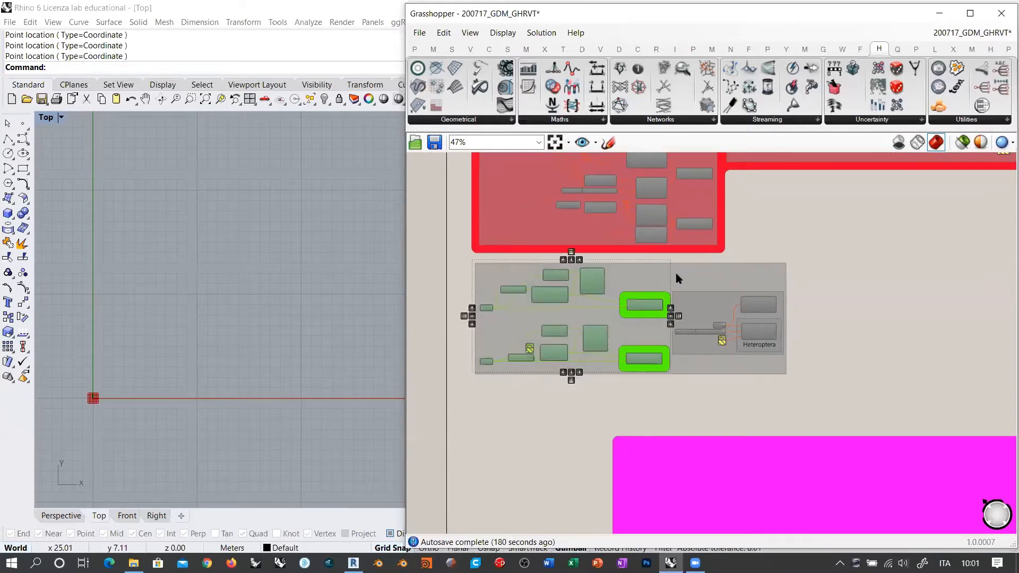
key("ctrl+e")
left_click(847, 316)
scroll(719, 250, "up", 5)
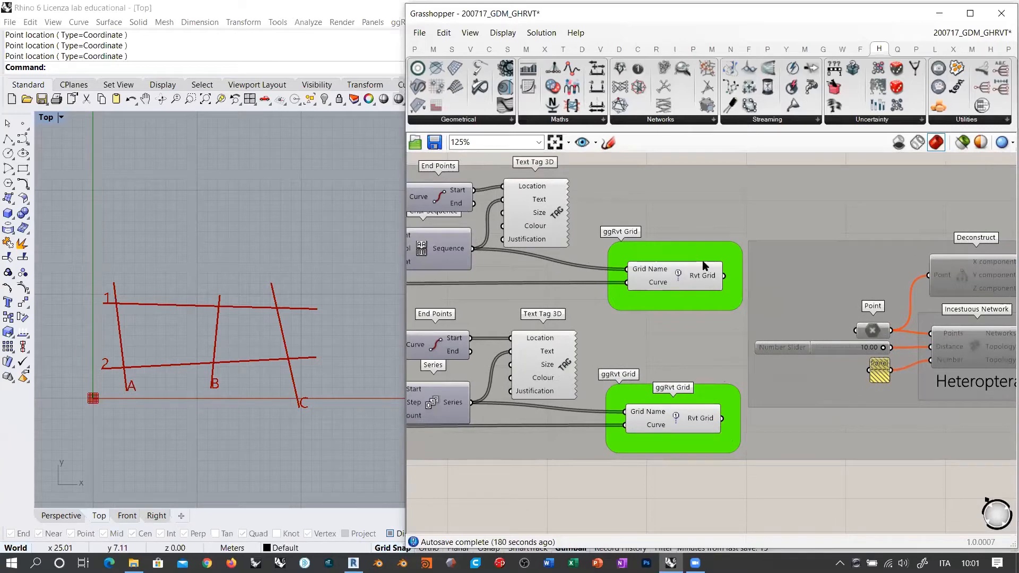
scroll(609, 211, "down", 2)
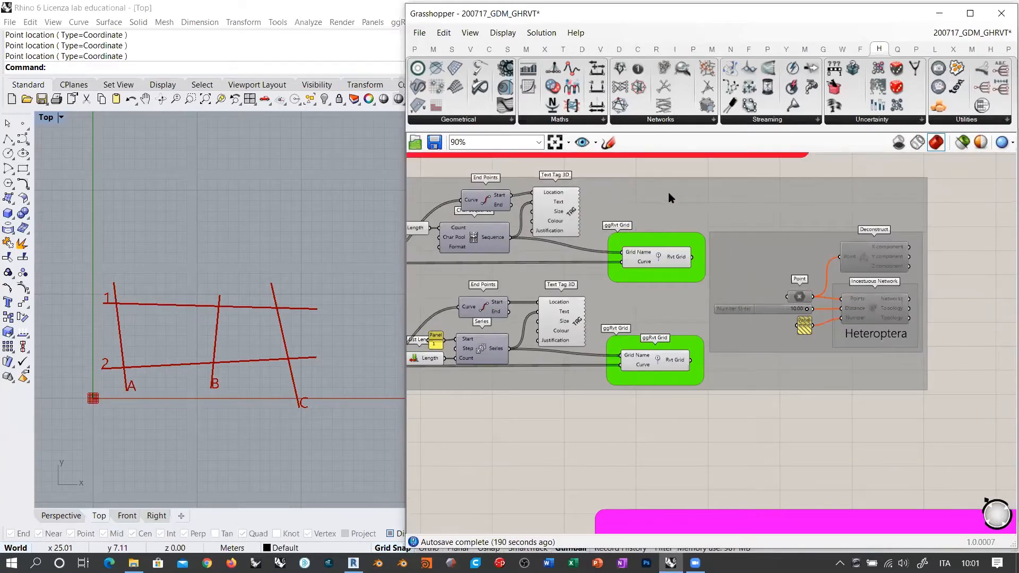
Step: Select the Line parameters of both grid definitions to highlight their lines in the Rhino view
right_click_drag(619, 357, 746, 296)
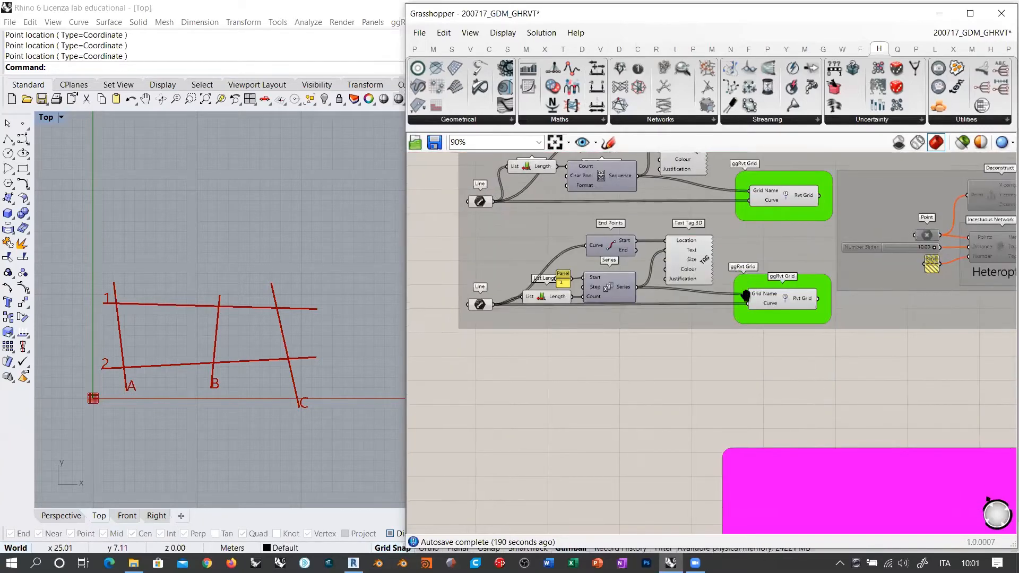
left_click(486, 224)
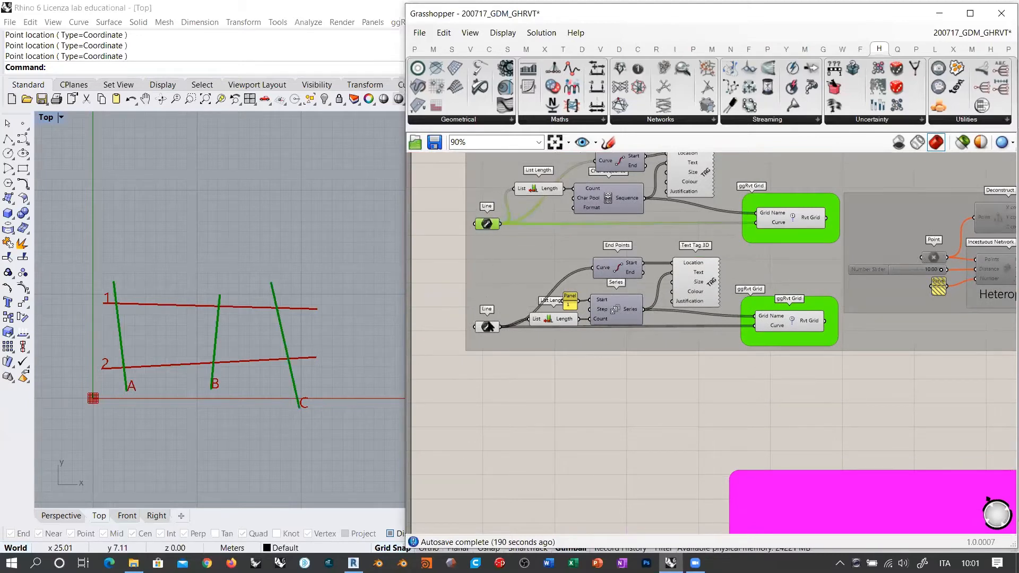
left_click(487, 326, "shift")
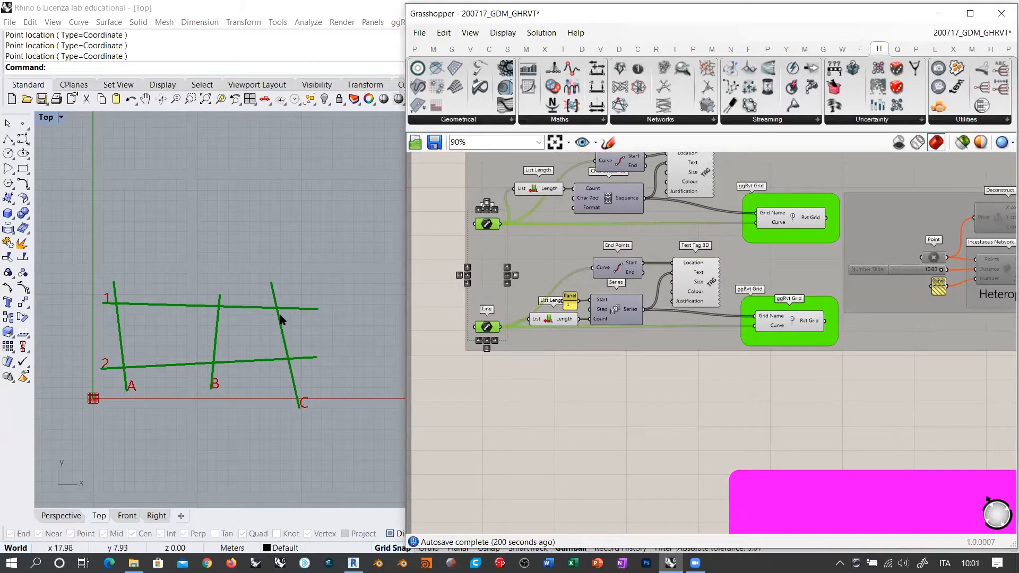
Step: Add a Curve | Curve intersection component below the numbered grid definition, connecting the lettered lines to Curve A and the numbered lines to Curve B
double_click(624, 400)
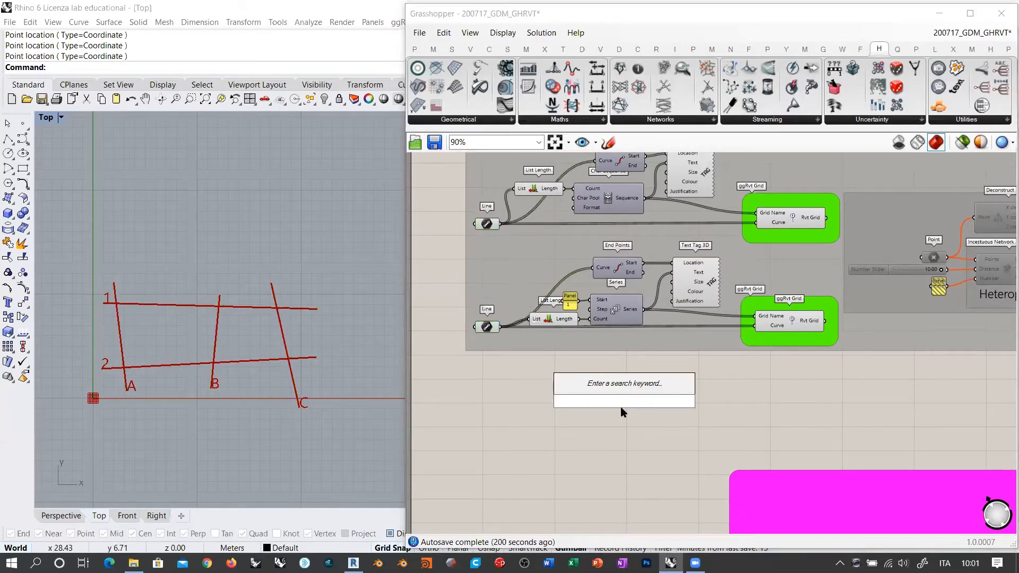
left_click(545, 49)
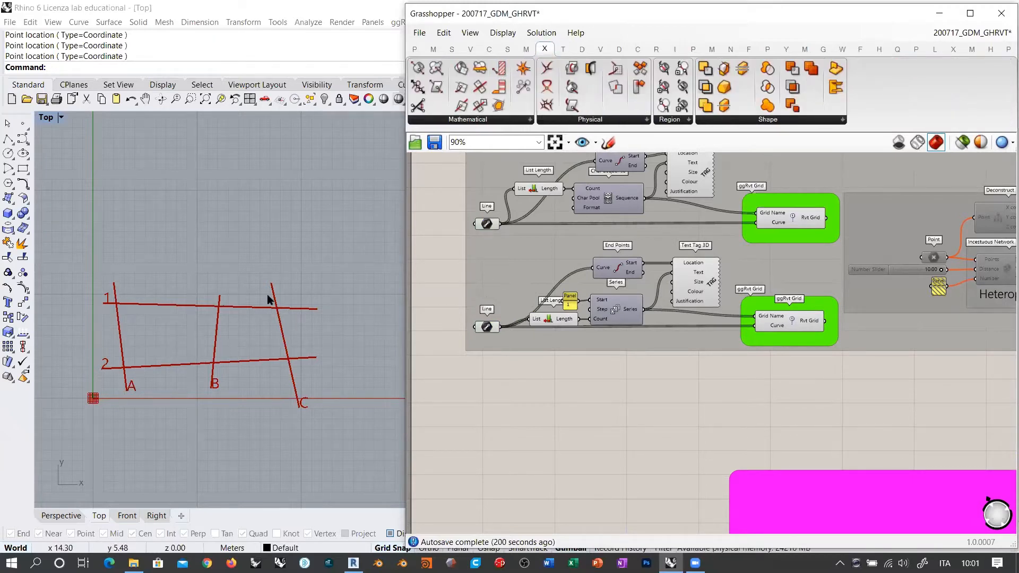
left_click(580, 120)
left_click(579, 144)
left_click(583, 367)
scroll(505, 277, "up", 3)
left_click_drag(481, 177, 567, 388)
left_click_drag(481, 321, 567, 408)
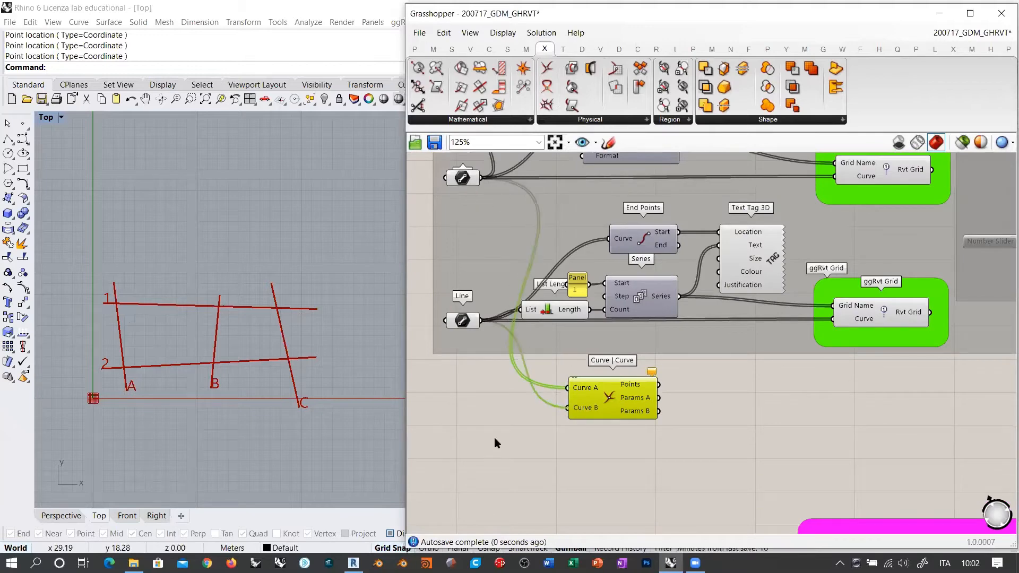
left_click(471, 436)
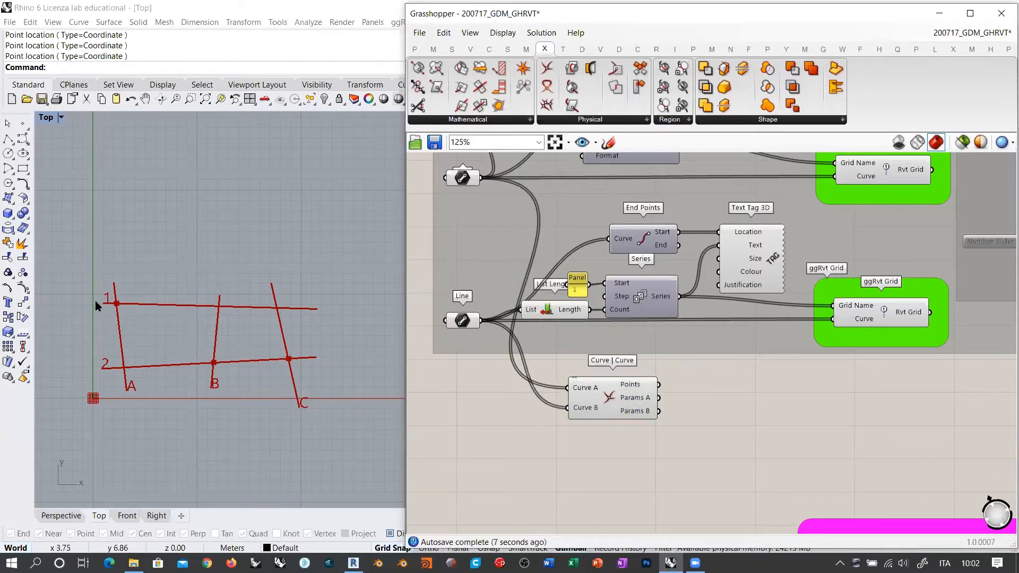
Step: Graft the Curve B input and flatten the Points output of the Curve | Curve component, and check the resulting point list
scroll(583, 419, "up", 5)
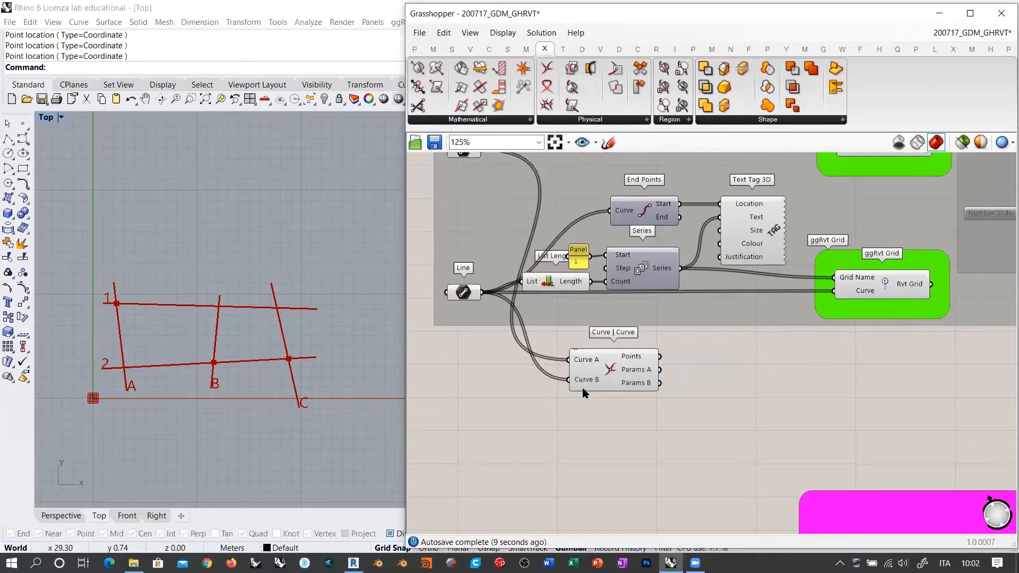
right_click(582, 387)
left_click(600, 415)
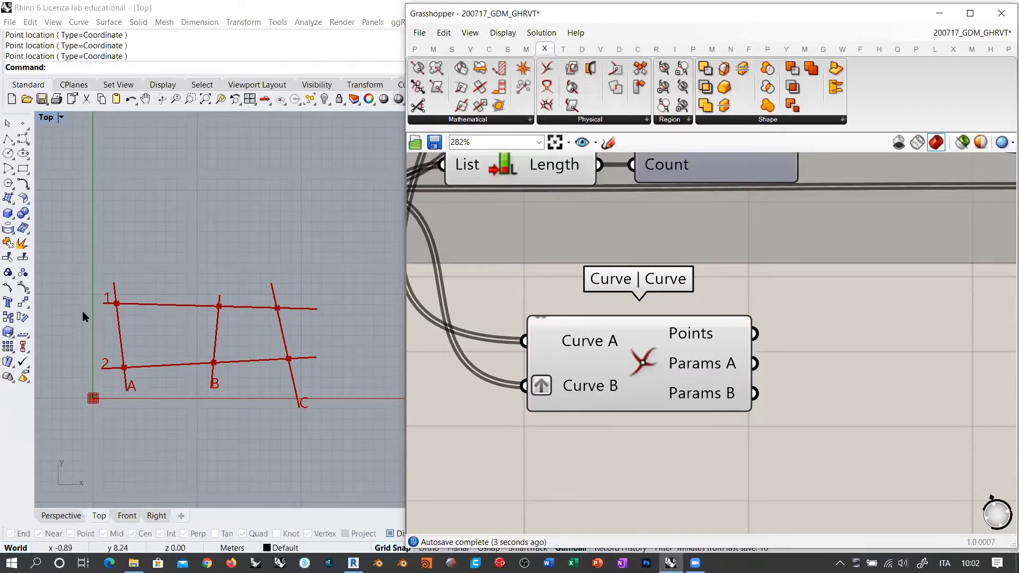
right_click_drag(701, 334, 579, 339)
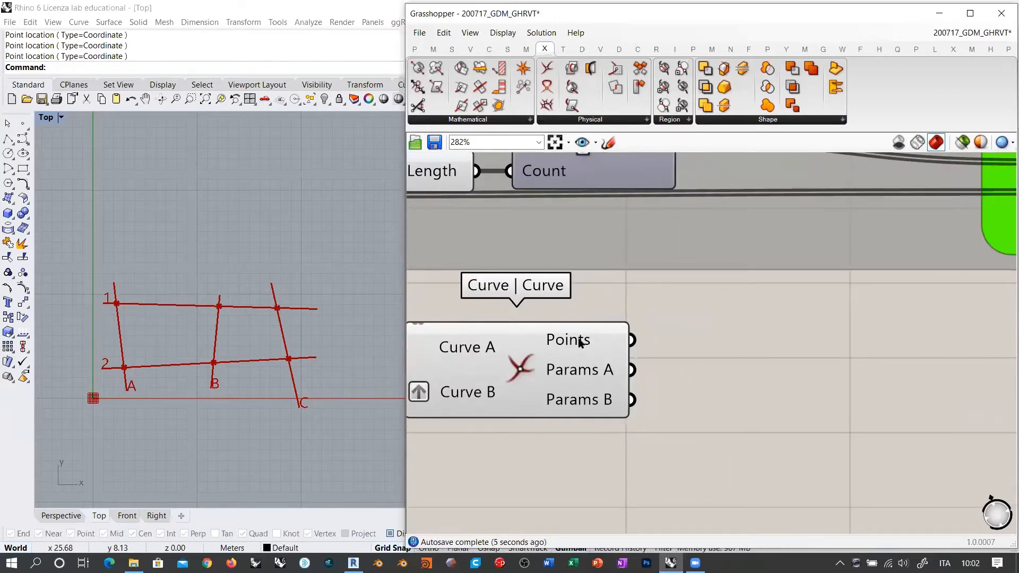
right_click(580, 343)
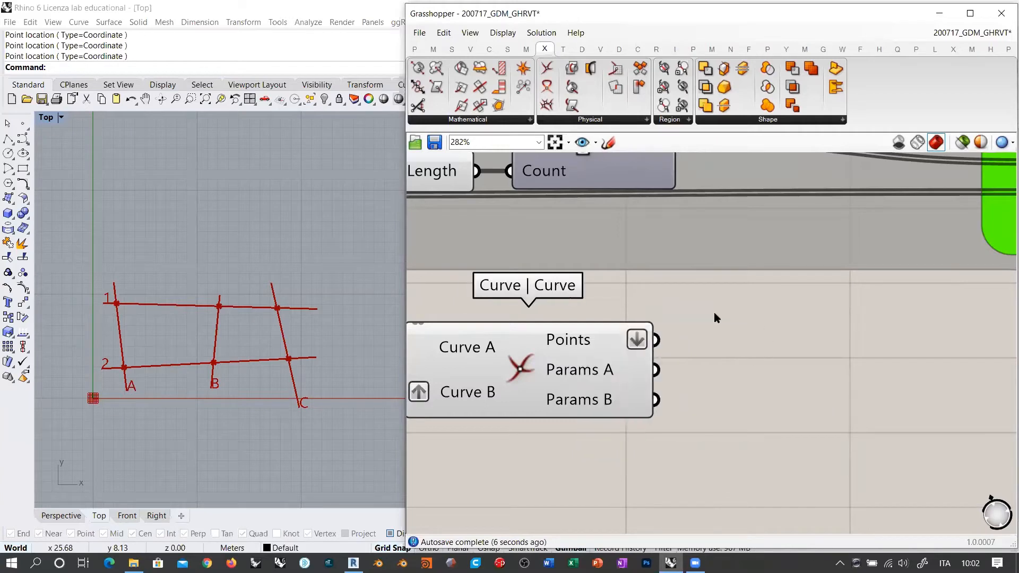
mouse_move(576, 341)
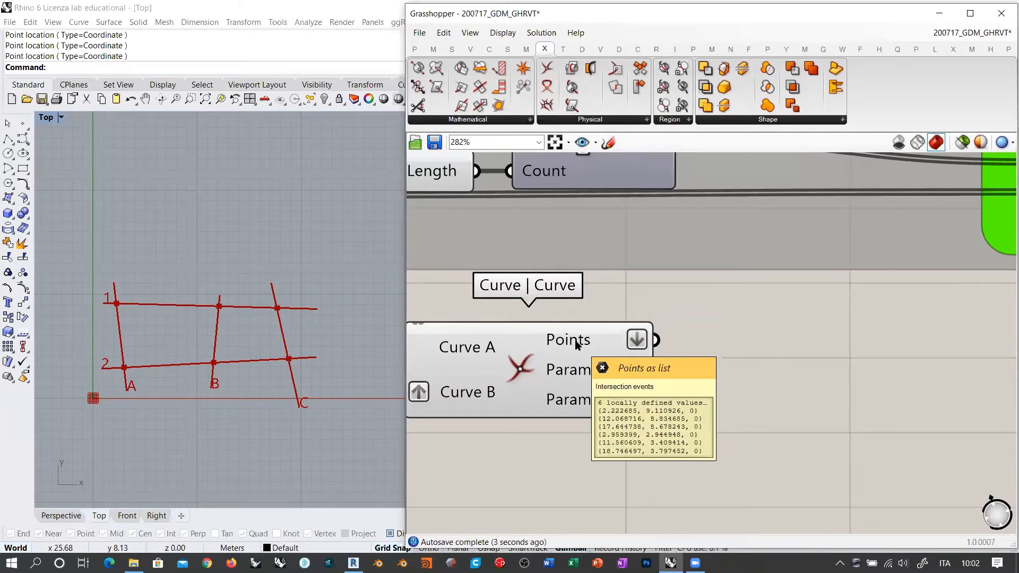
Step: Widen the Grasshopper window over part of the Rhino viewport and display the ggRvt component set
scroll(576, 342, "down", 4)
left_click_drag(556, 351, 545, 367)
left_click(646, 353)
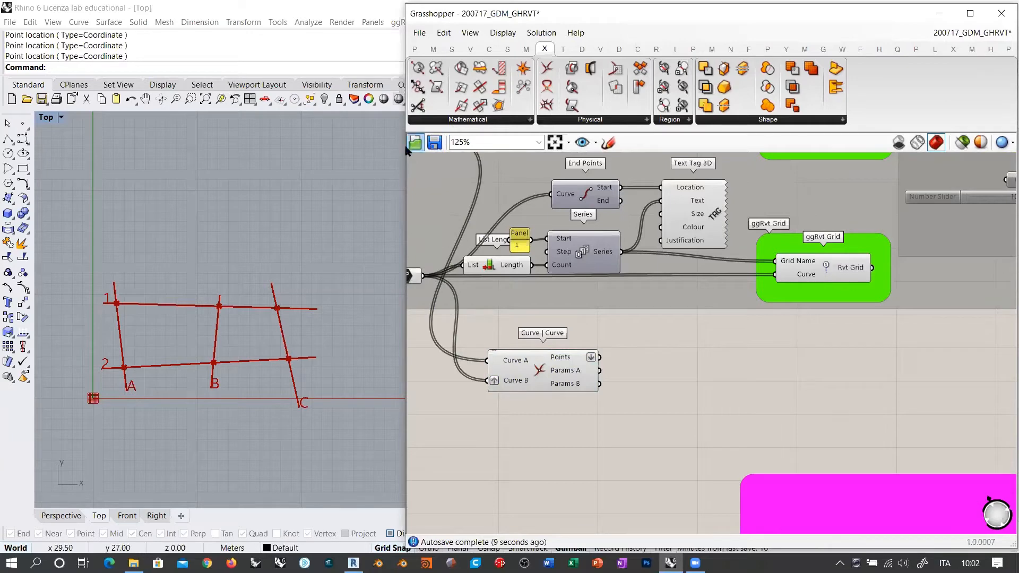
left_click_drag(402, 145, 270, 144)
left_click(914, 49)
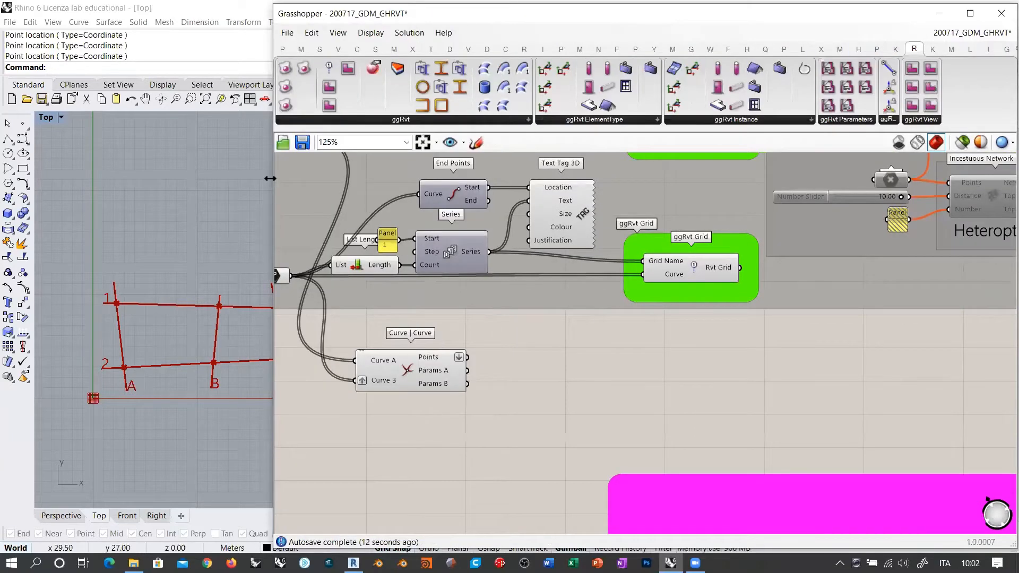
left_click_drag(271, 178, 314, 178)
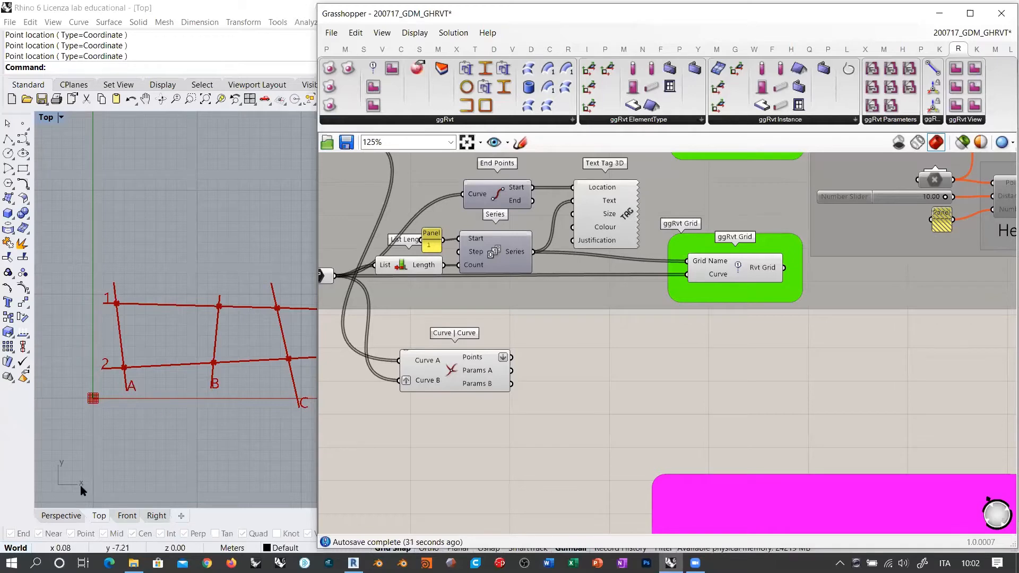
Step: Show the grid lines and their labels in Rhino's Perspective view, orbited to an oblique angle
left_click(60, 516)
right_click_drag(107, 339, 221, 322)
right_click_drag(159, 335, 218, 322)
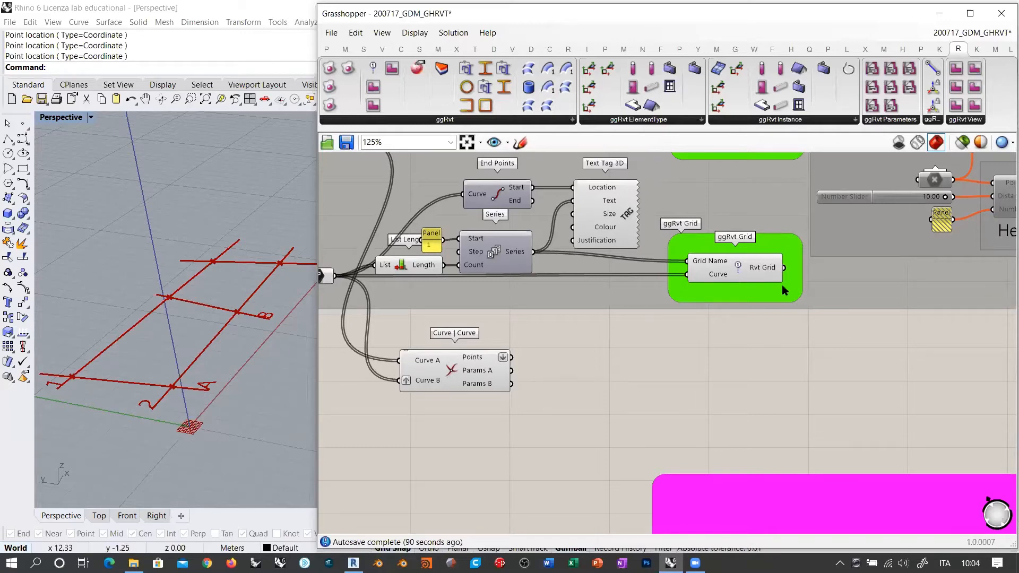
Step: Add a ggRvt Column component below the numbered ggRvt Grid component, beside the Curve | Curve component
left_click(780, 120)
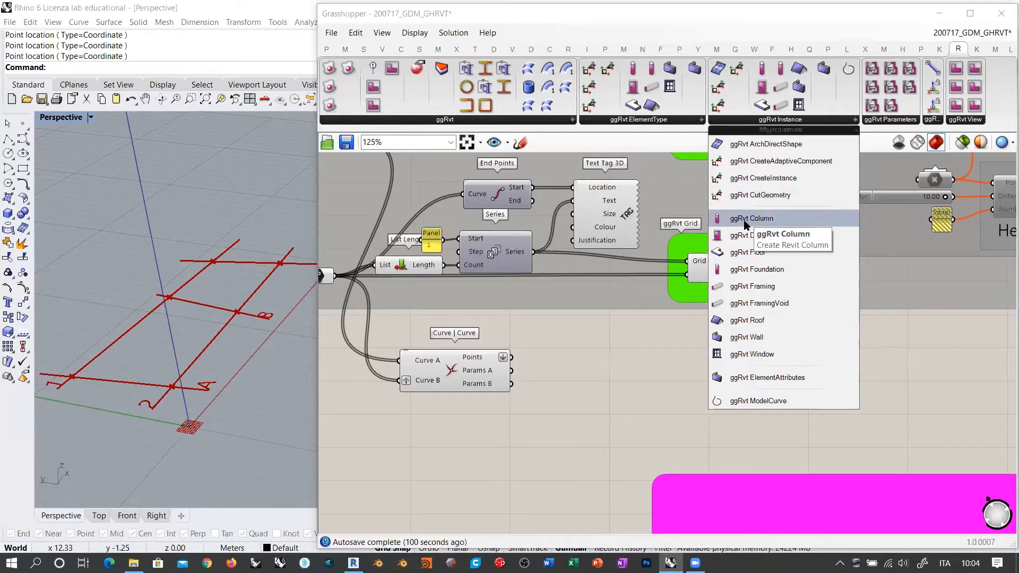
left_click_drag(744, 222, 735, 395)
right_click_drag(712, 363, 770, 250)
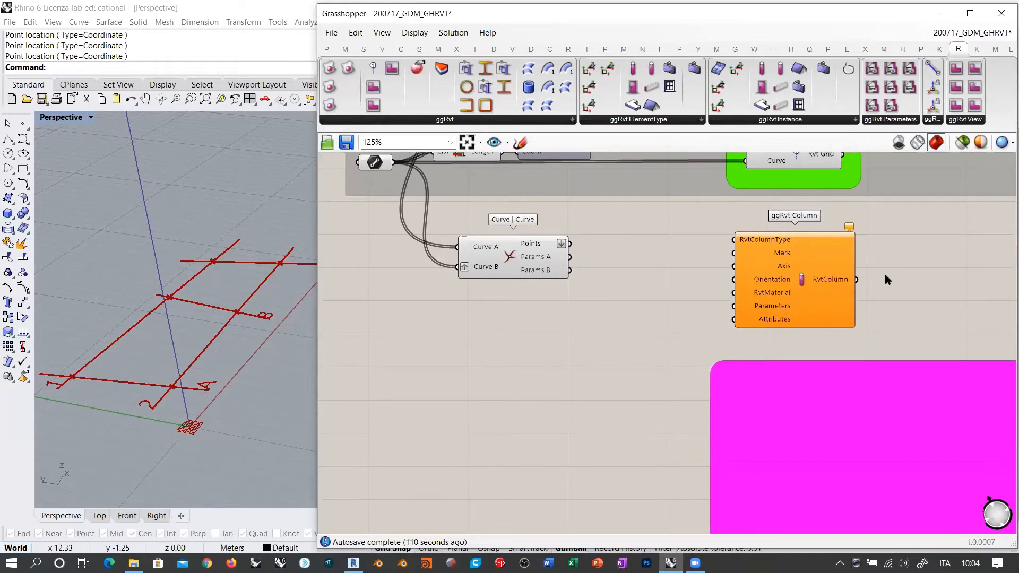
scroll(744, 250, "up", 3)
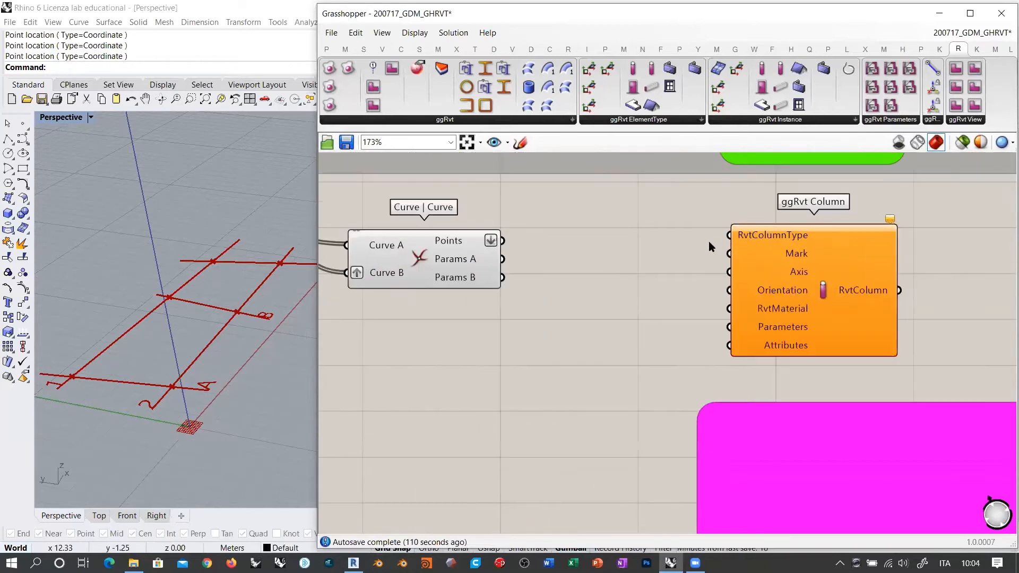
scroll(685, 266, "down", 2)
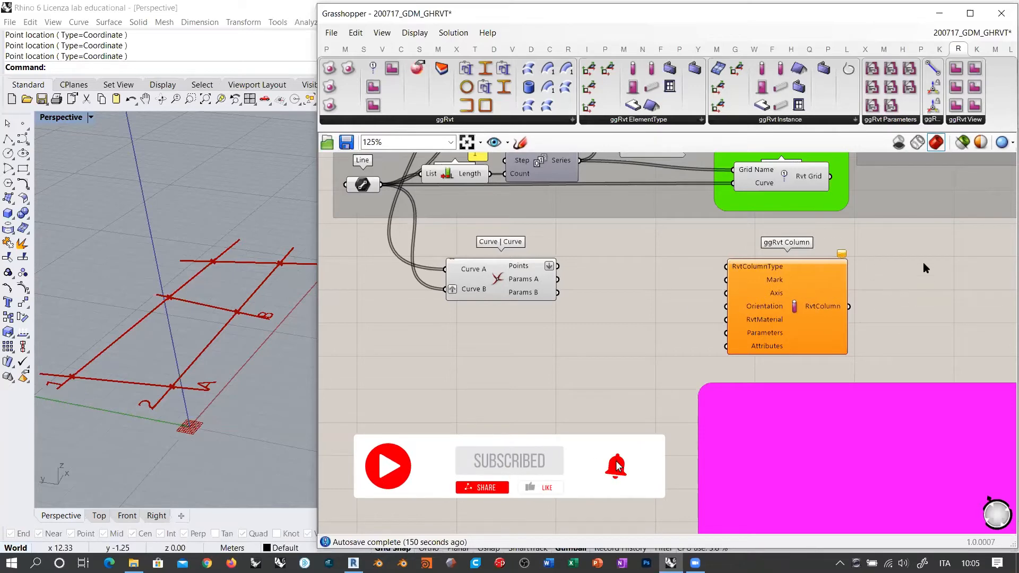
scroll(632, 263, "up", 3)
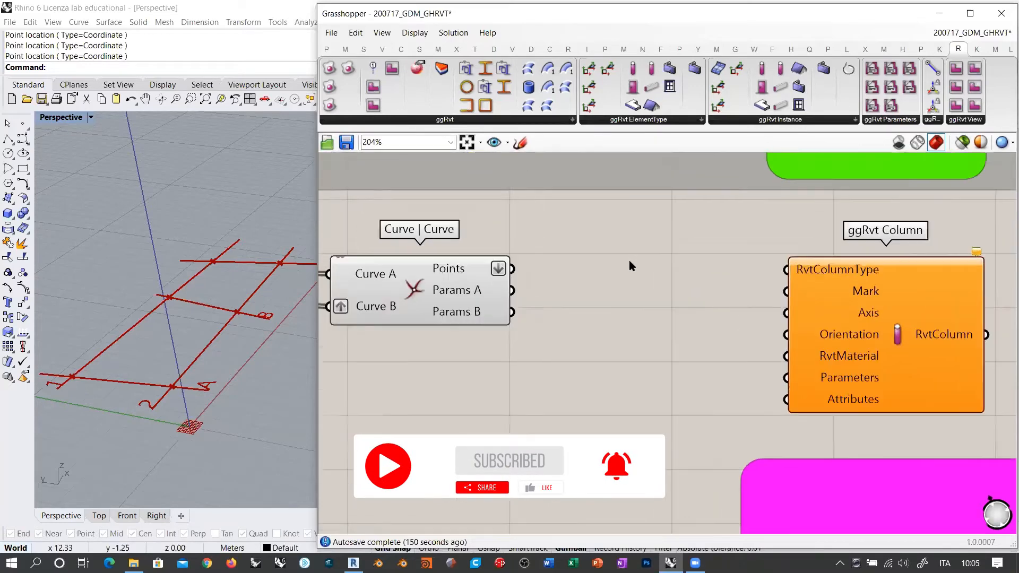
right_click_drag(685, 318, 696, 325)
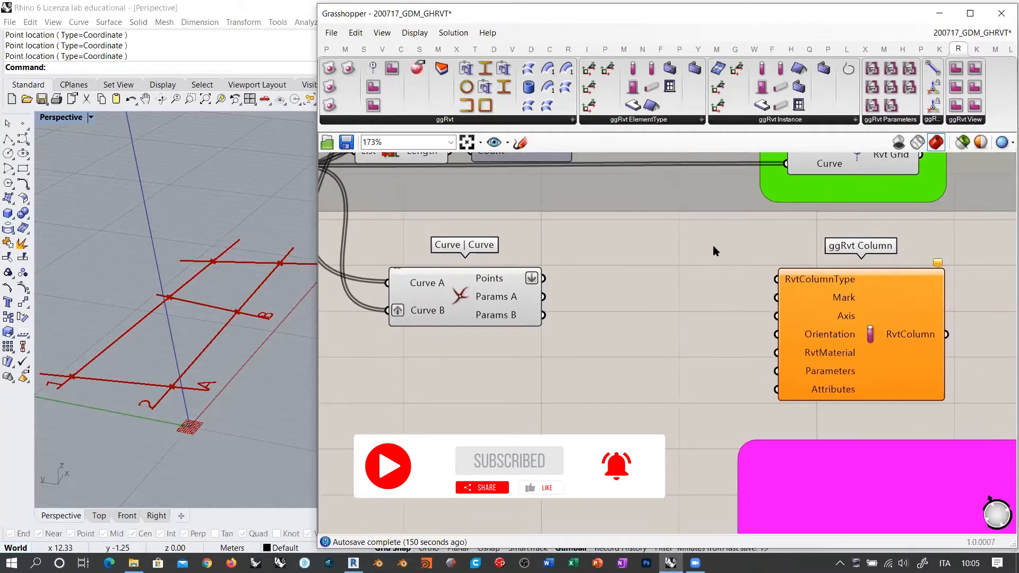
Step: Move the large magenta and red component groups together further down the canvas to free space below the grid definitions
scroll(581, 264, "down", 5)
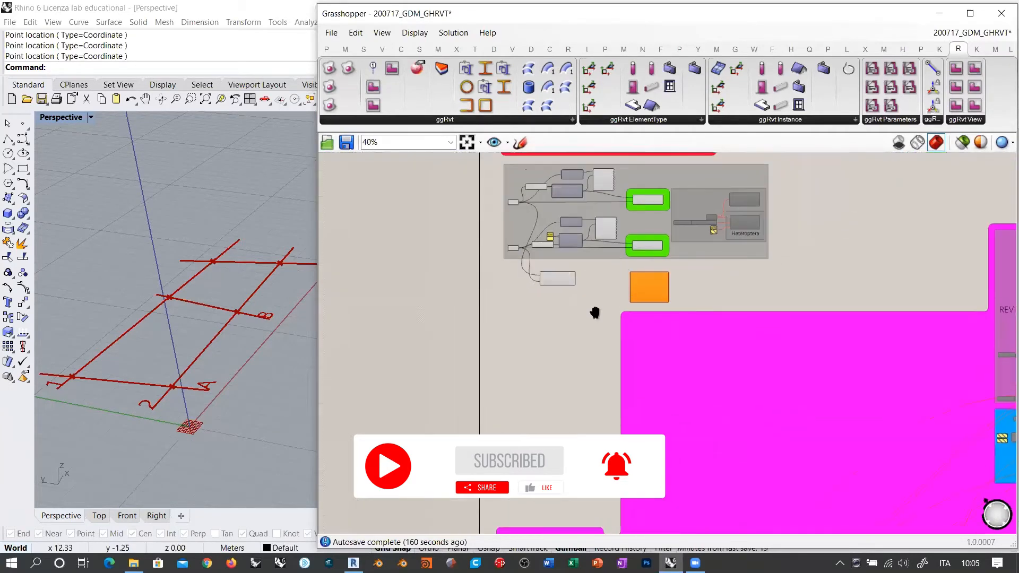
scroll(577, 264, "down", 6)
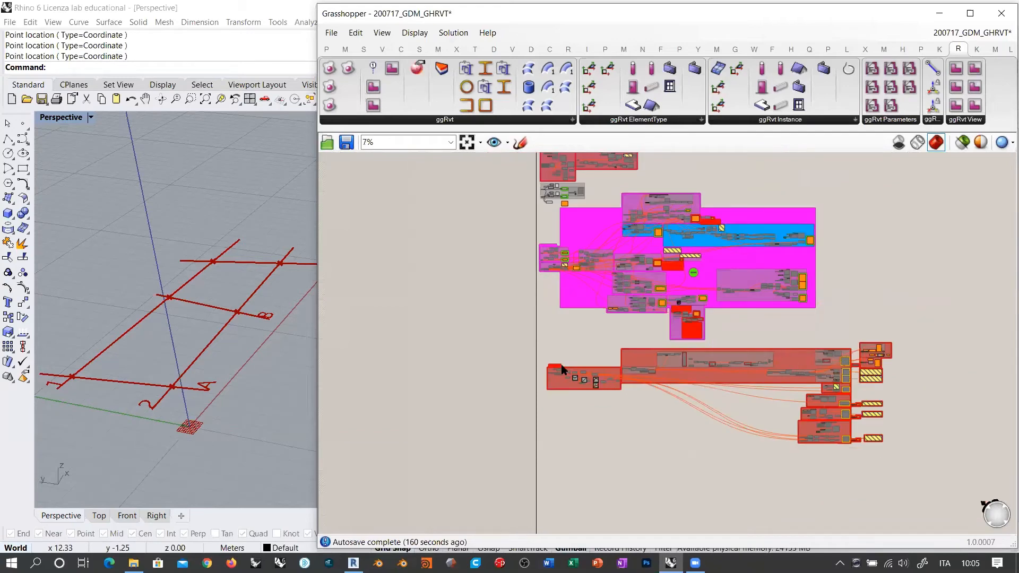
left_click(559, 366)
left_click(589, 298, "shift")
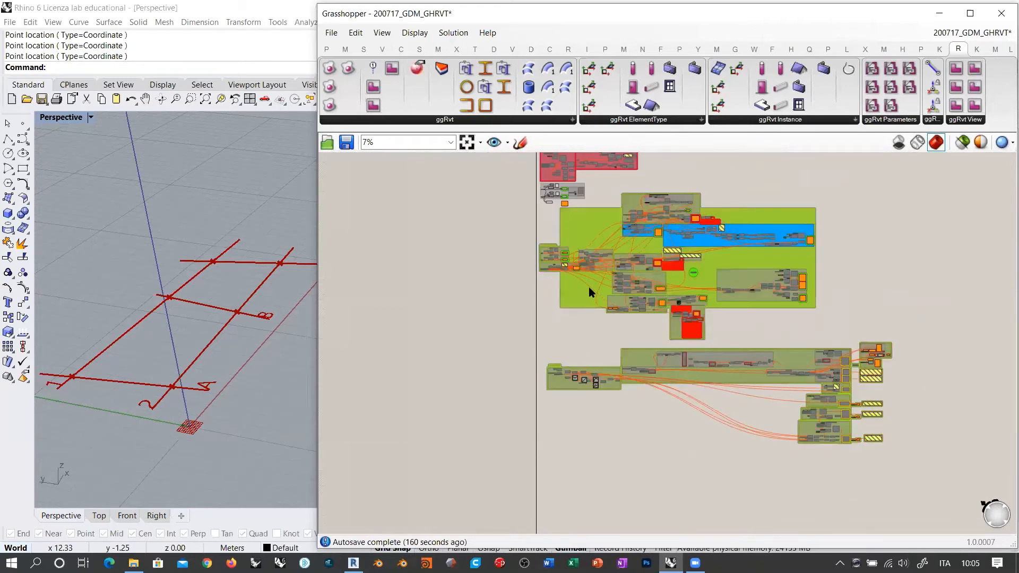
left_click_drag(588, 287, 578, 389)
left_click(597, 292)
right_click_drag(574, 194, 588, 271)
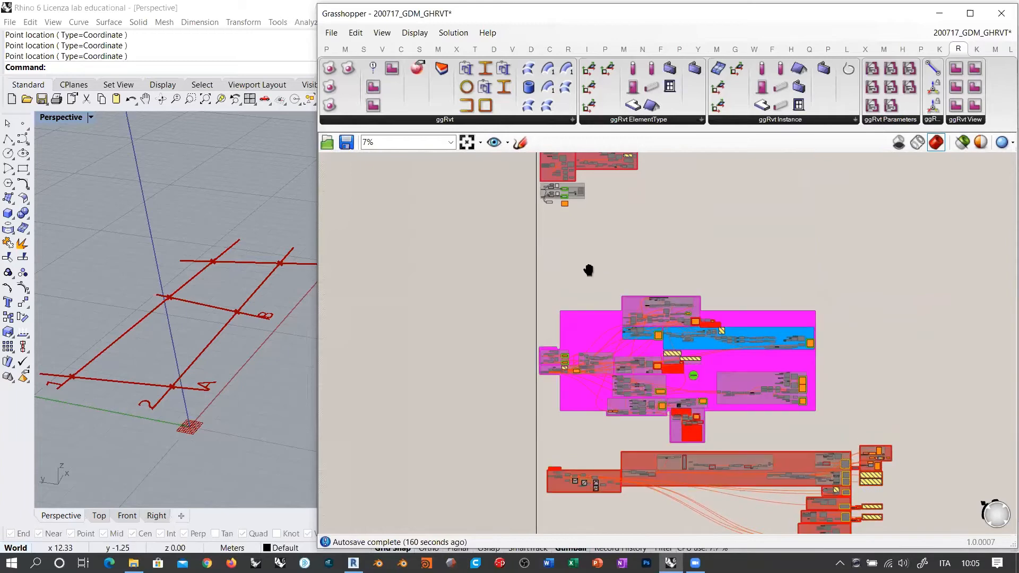
Step: Reposition the ggRvt Column component in the freed area and add a ggRvt ColumnType component before it
scroll(567, 271, "up", 10)
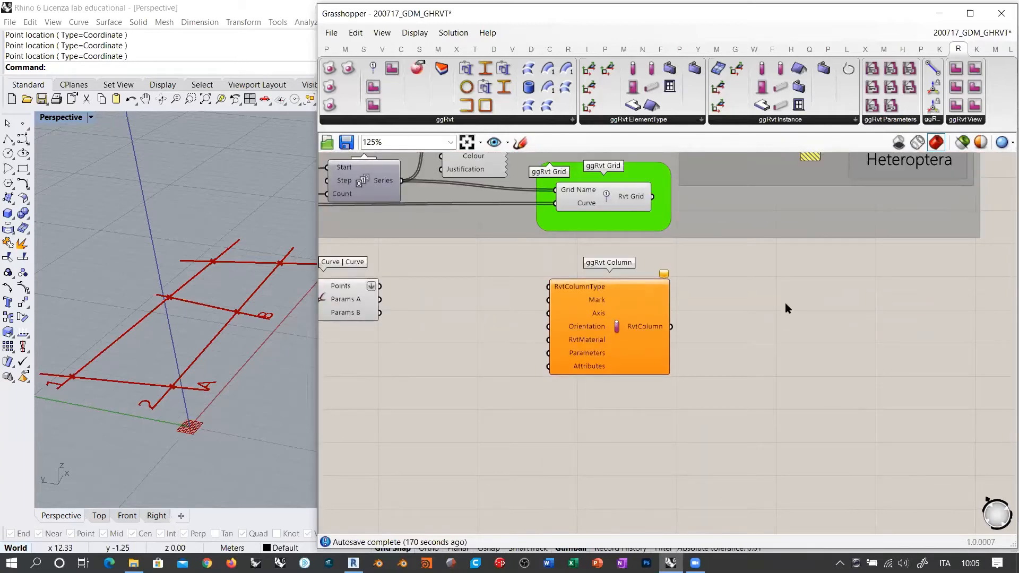
scroll(605, 294, "up", 3)
left_click_drag(683, 234, 764, 347)
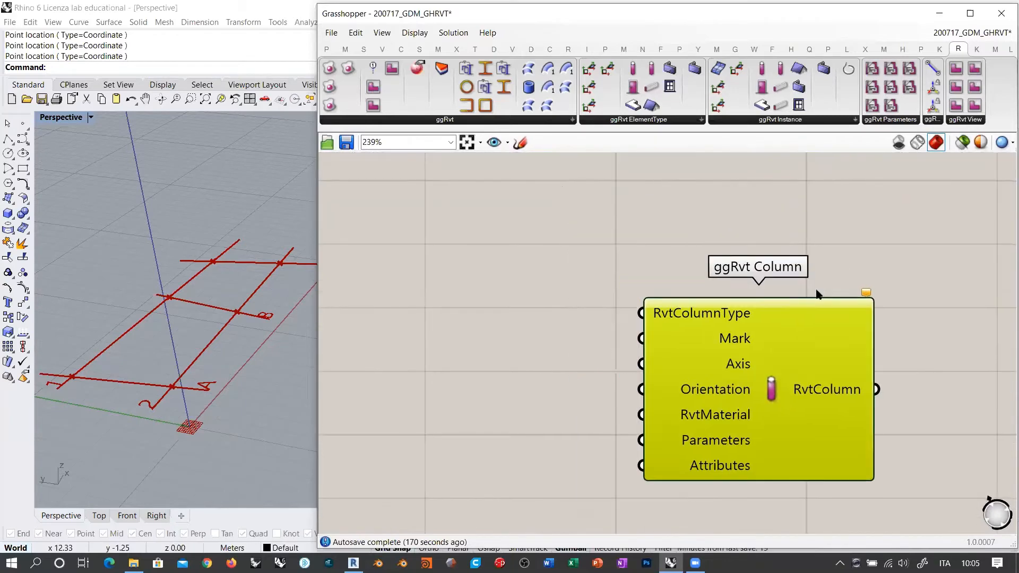
left_click(864, 230)
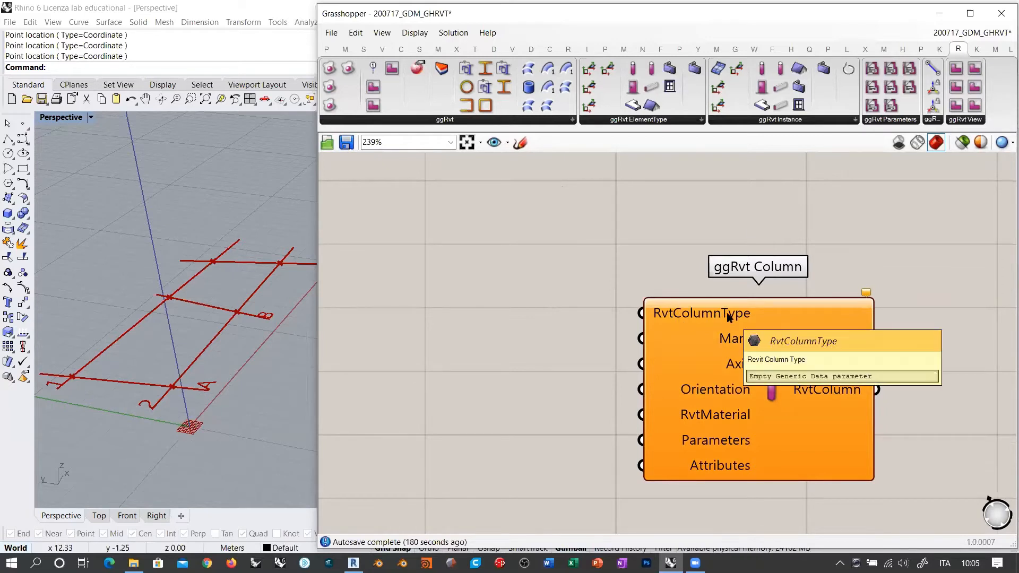
left_click(634, 120)
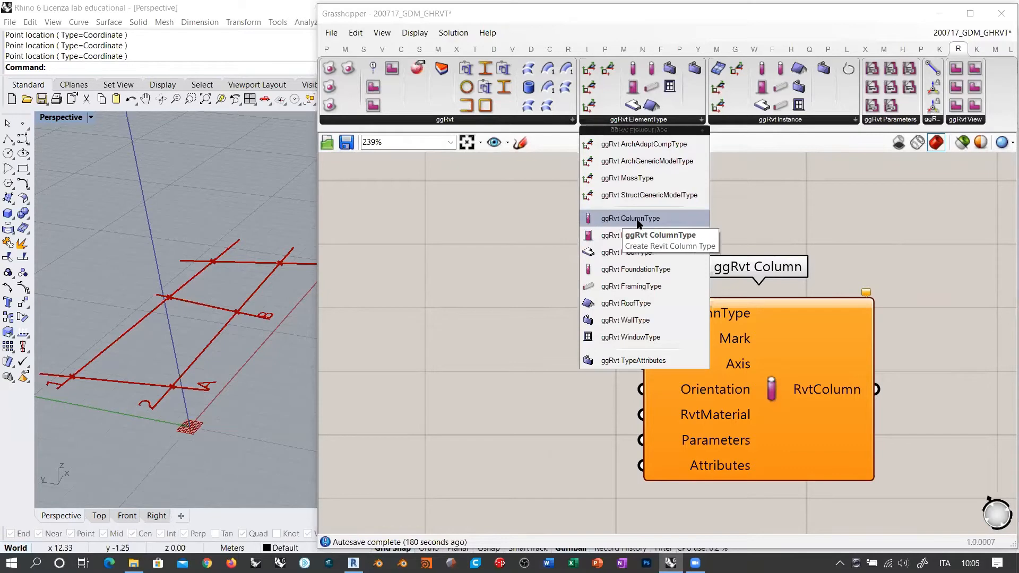
left_click_drag(638, 223, 513, 208)
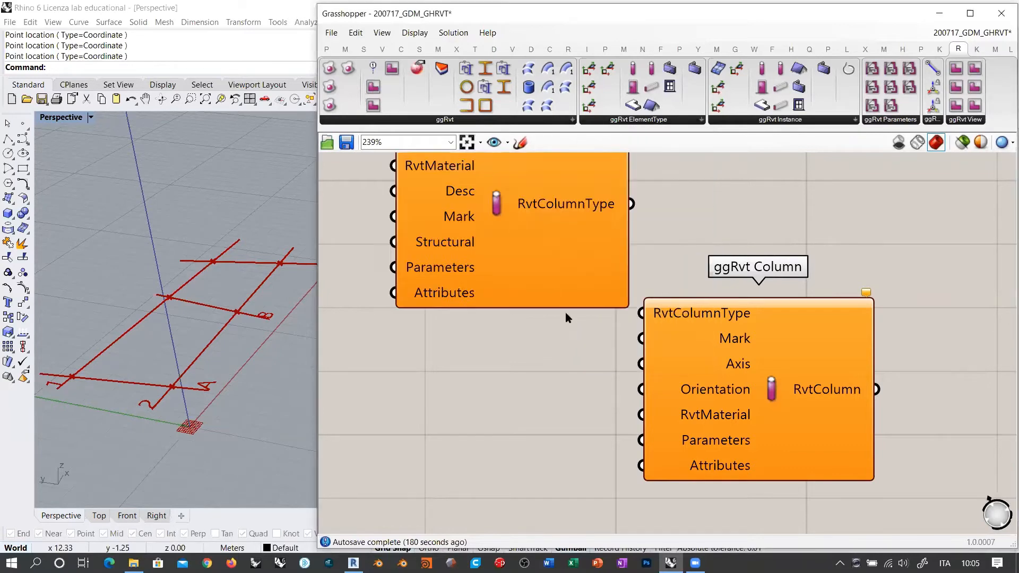
Step: Arrange the ggRvt ColumnType and ggRvt Column components side by side and connect the RvtColumnType output to the RvtColumnType input
right_click_drag(762, 290, 830, 302)
left_click_drag(710, 236, 678, 260)
scroll(754, 230, "down", 2)
left_click_drag(824, 324, 888, 323)
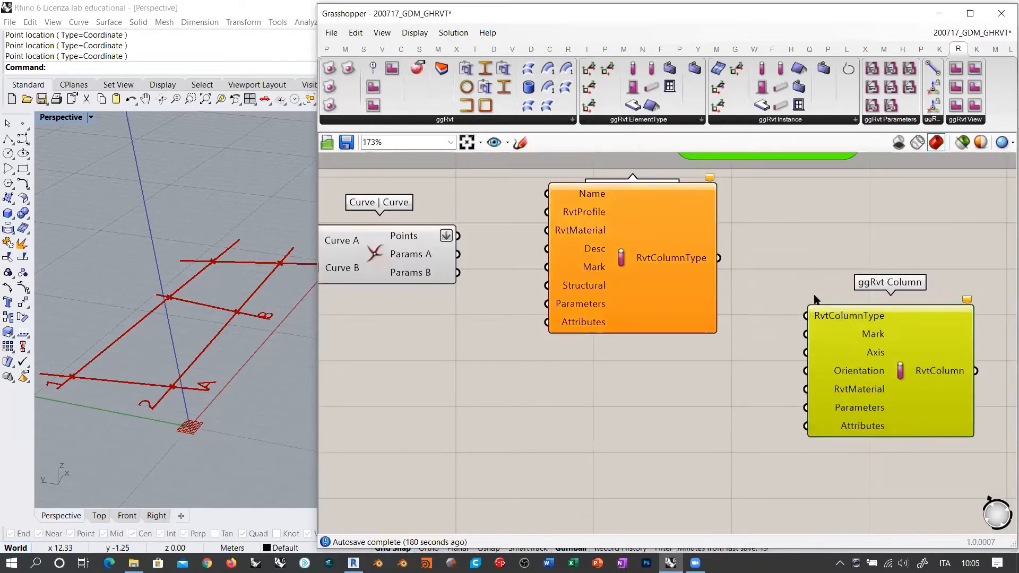
left_click(779, 252)
left_click_drag(719, 258, 814, 316)
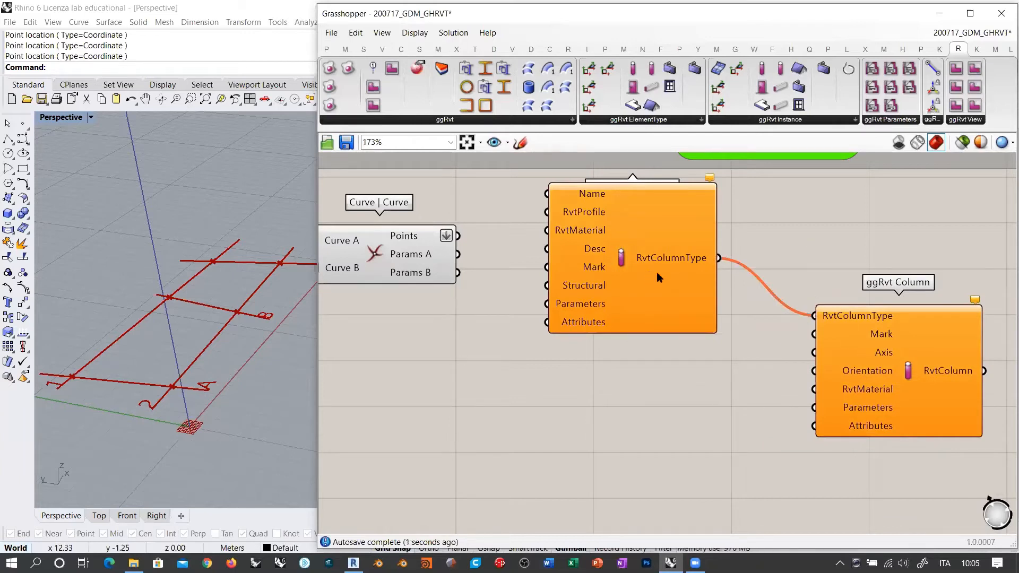
left_click_drag(658, 272, 724, 294)
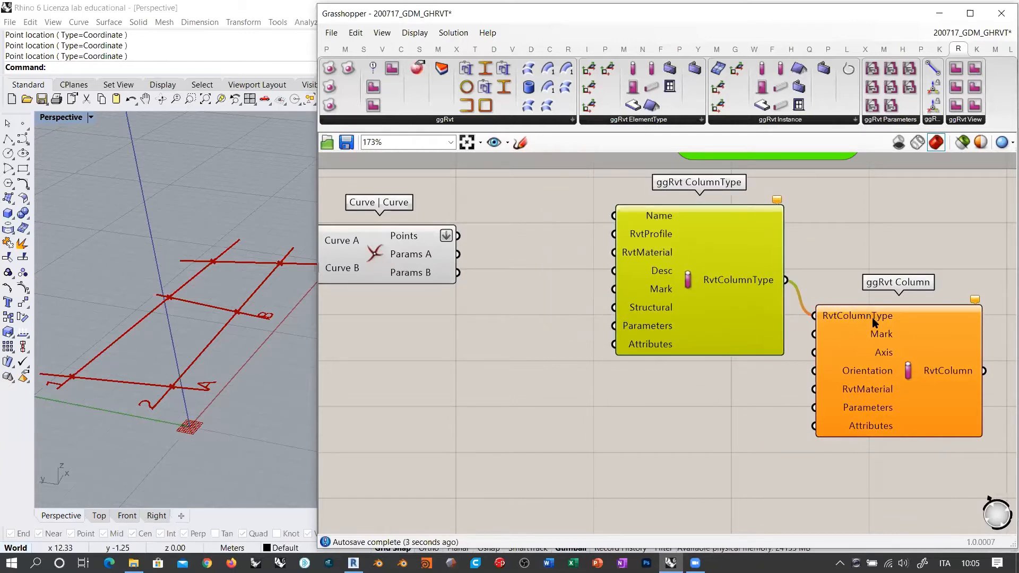
left_click(887, 239)
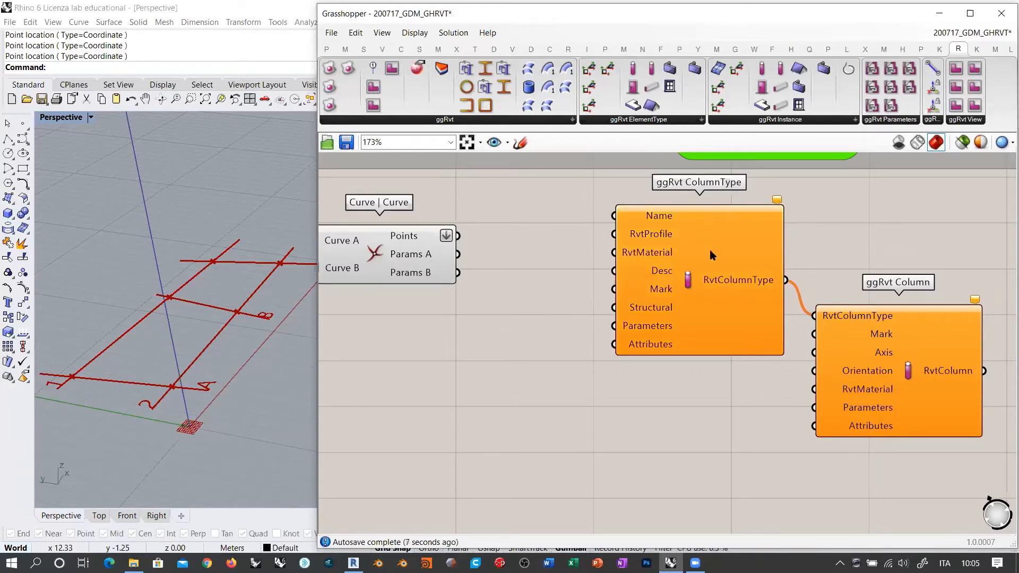
Step: Move the Curve | Curve component away from the column components to leave room for their inputs
right_click_drag(655, 270, 855, 284)
scroll(711, 260, "down", 1)
left_click_drag(614, 271, 523, 323)
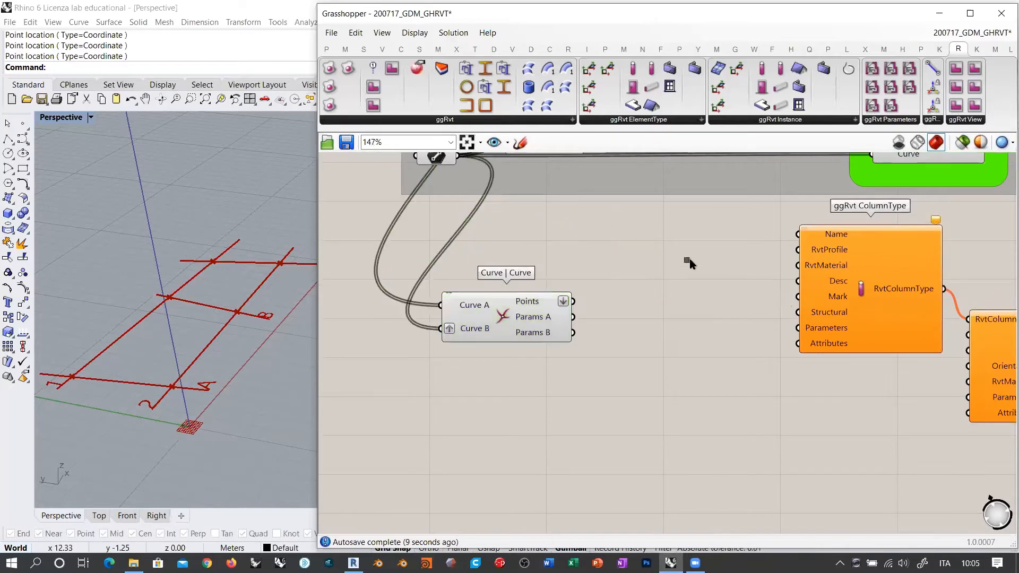
Step: Add a panel containing "Column family" and connect it to the Name input of the ggRvt ColumnType component
scroll(771, 245, "up", 3)
right_click_drag(866, 265, 750, 270)
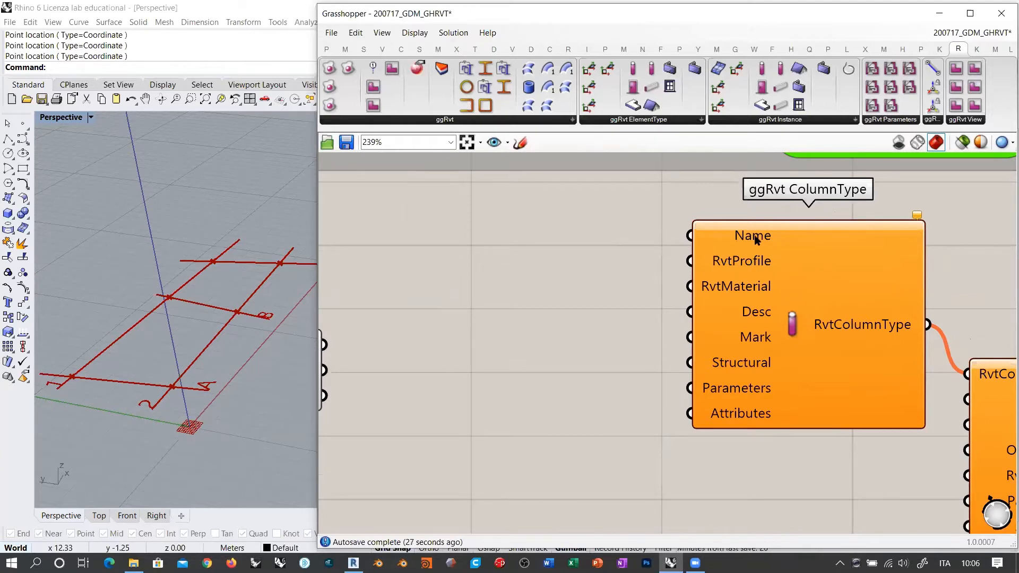
mouse_move(743, 236)
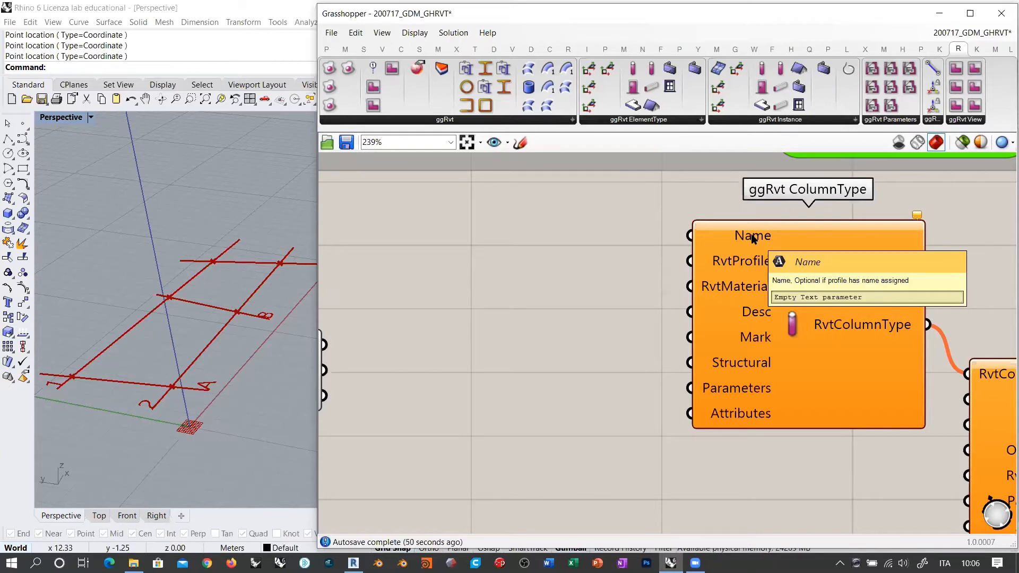
double_click(556, 246)
type("\"")
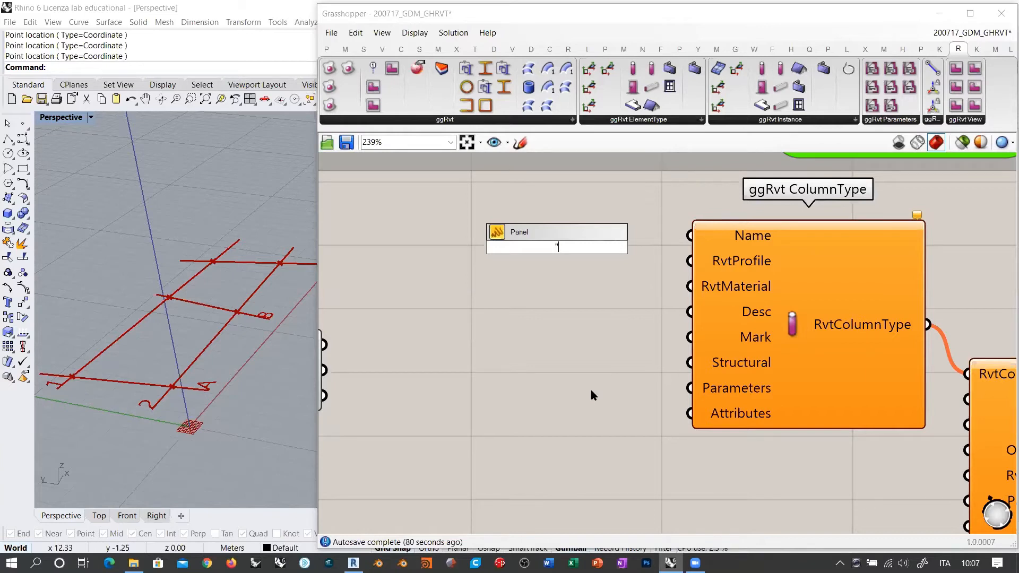
type("Column family")
left_click(591, 389)
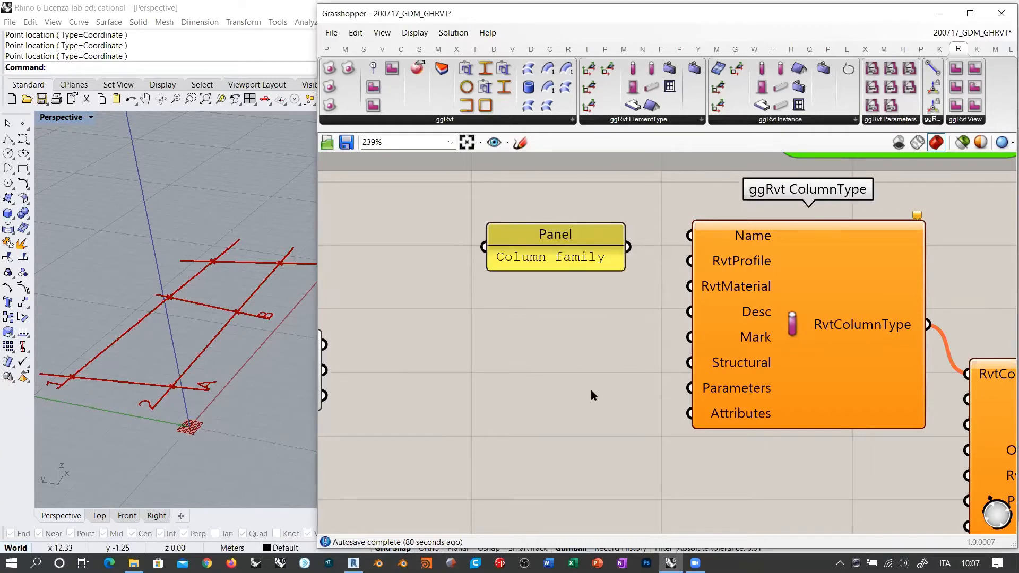
left_click_drag(690, 235, 640, 253)
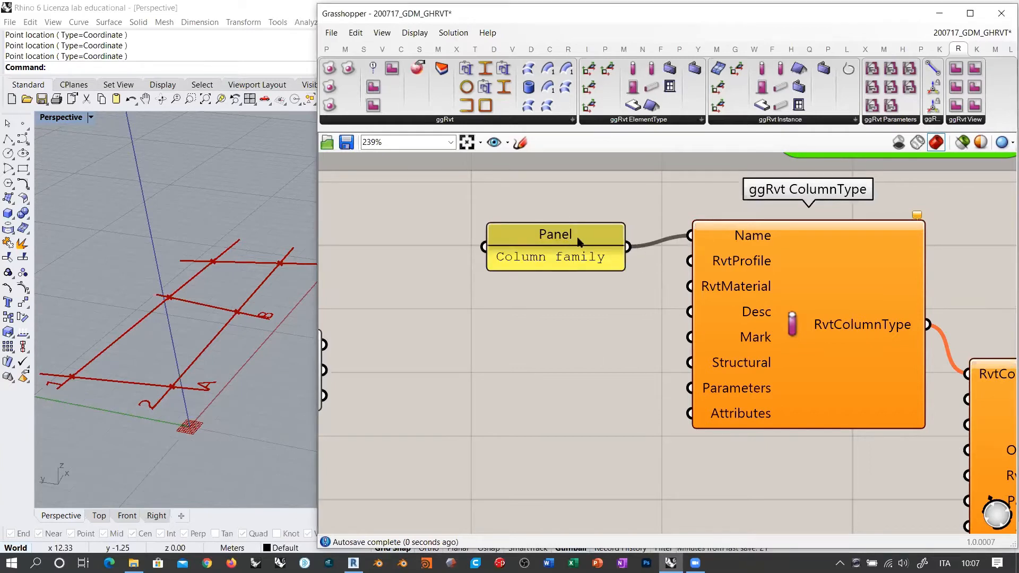
left_click_drag(579, 242, 592, 218)
left_click(601, 288)
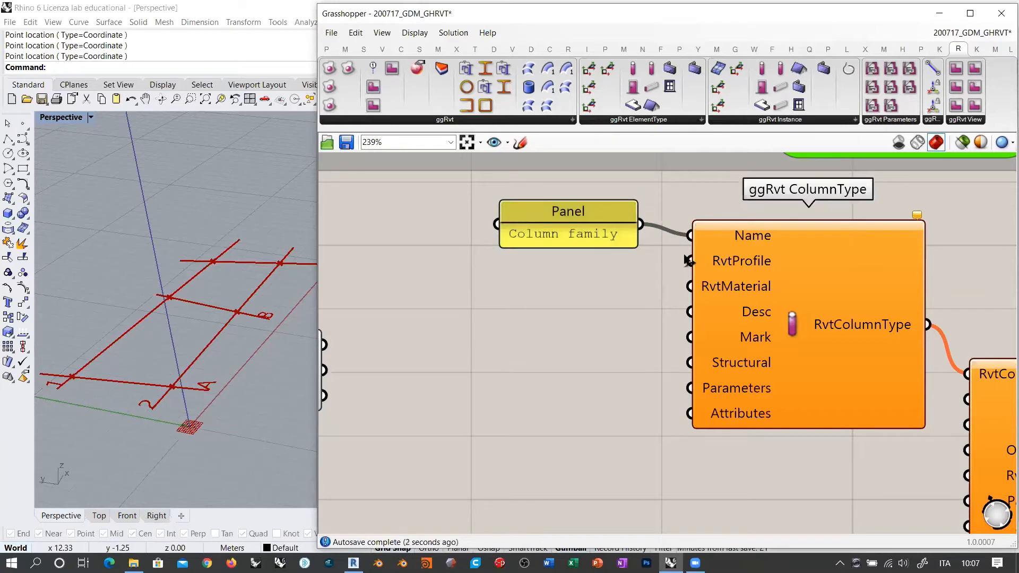
Step: Add a ggRvt Rectangle Profile component below the "Column family" panel
mouse_move(740, 262)
left_click(489, 121)
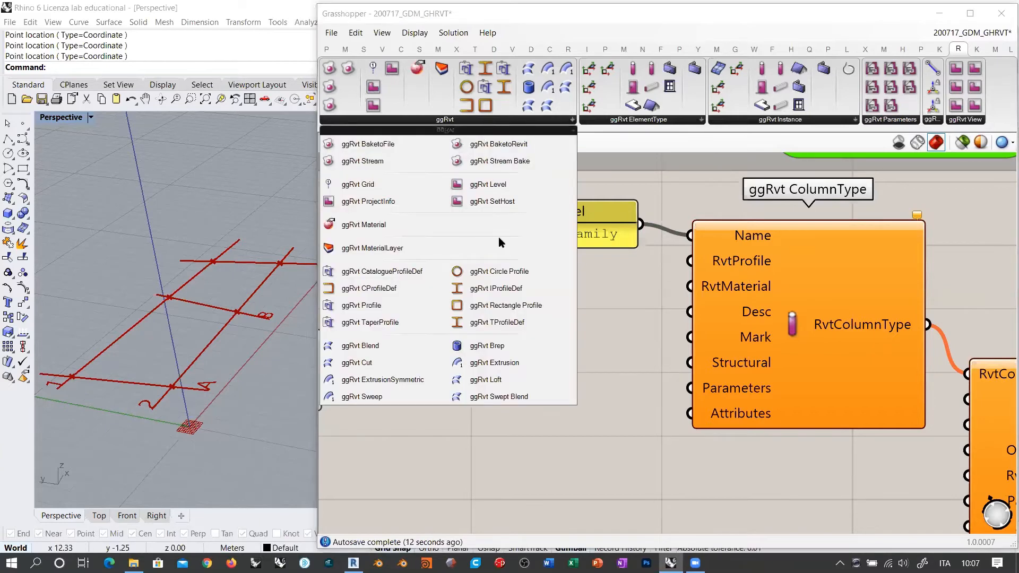
left_click(510, 306)
left_click(597, 318)
left_click_drag(597, 319, 586, 393)
scroll(655, 265, "down", 4)
Step: Connect the Rectangle Profile's output to the ColumnType's RvtProfile input, spacing the components apart and placing the "Column family" panel above the profile
scroll(655, 266, "down", 5)
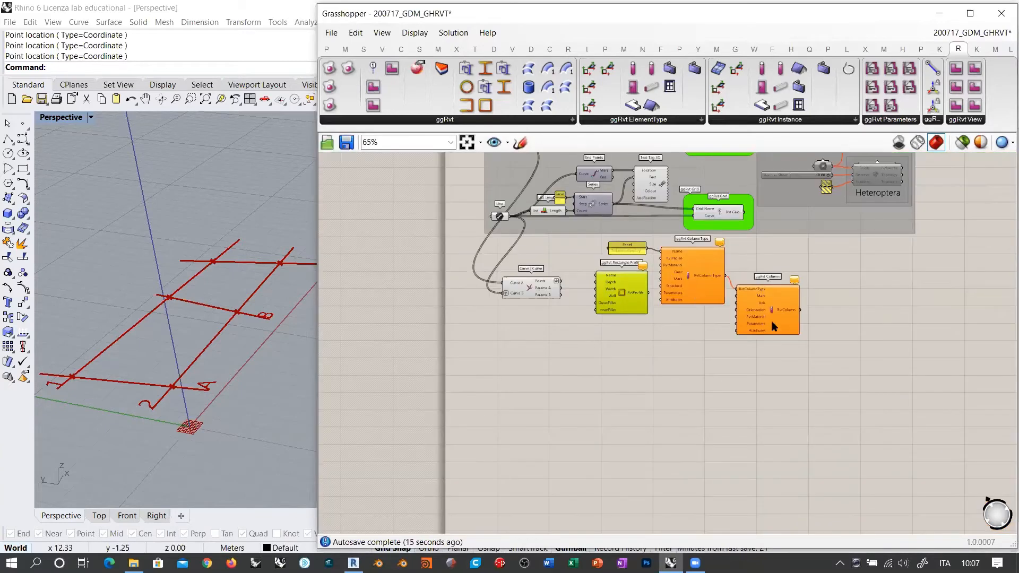
right_click_drag(813, 348, 788, 334)
left_click_drag(788, 335, 635, 344)
scroll(616, 249, "up", 3)
left_click(717, 255)
scroll(629, 259, "up", 1)
left_click_drag(587, 213, 646, 270)
left_click(764, 297)
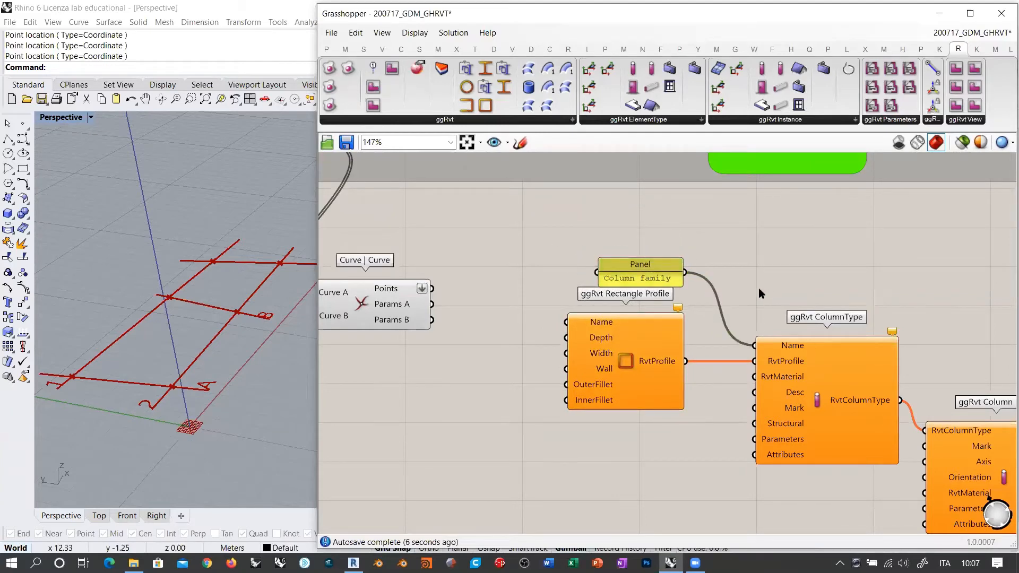
left_click_drag(643, 275, 641, 272)
left_click(762, 253)
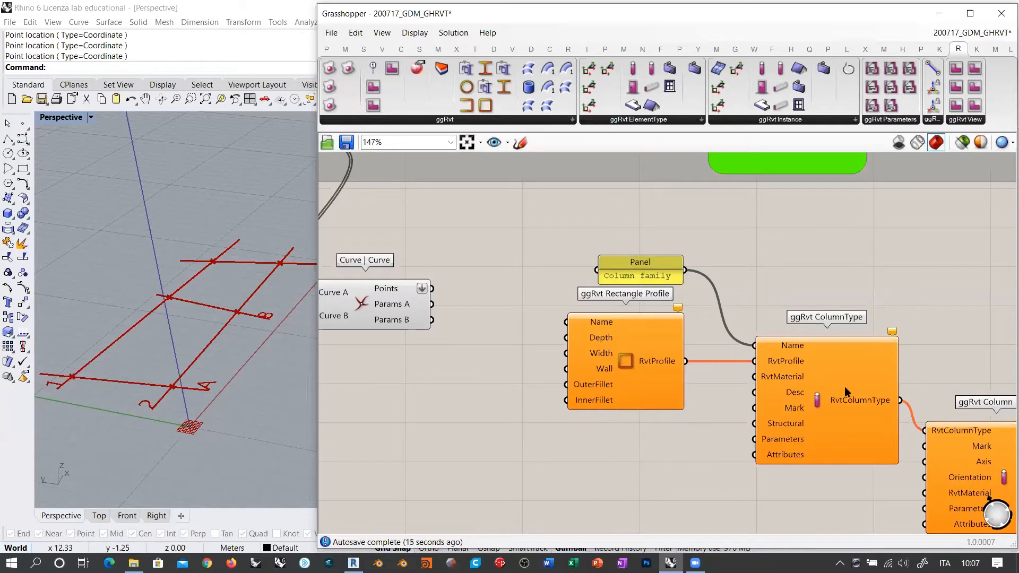
Step: Move the ggRvt ColumnType component slightly closer to the Rectangle Profile and select the ggRvt Column component
left_click_drag(846, 388, 820, 384)
left_click(782, 292)
right_click_drag(820, 334, 765, 284)
left_click(909, 410)
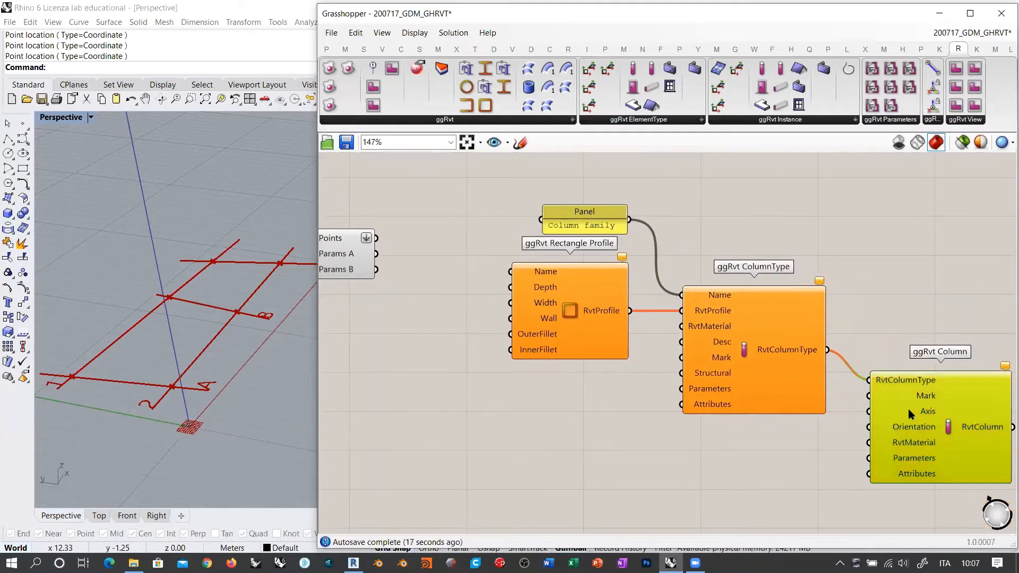
Step: Move the ggRvt Column component slightly lower beside the ColumnType component and deselect it
left_click_drag(907, 409, 905, 414)
left_click(665, 279)
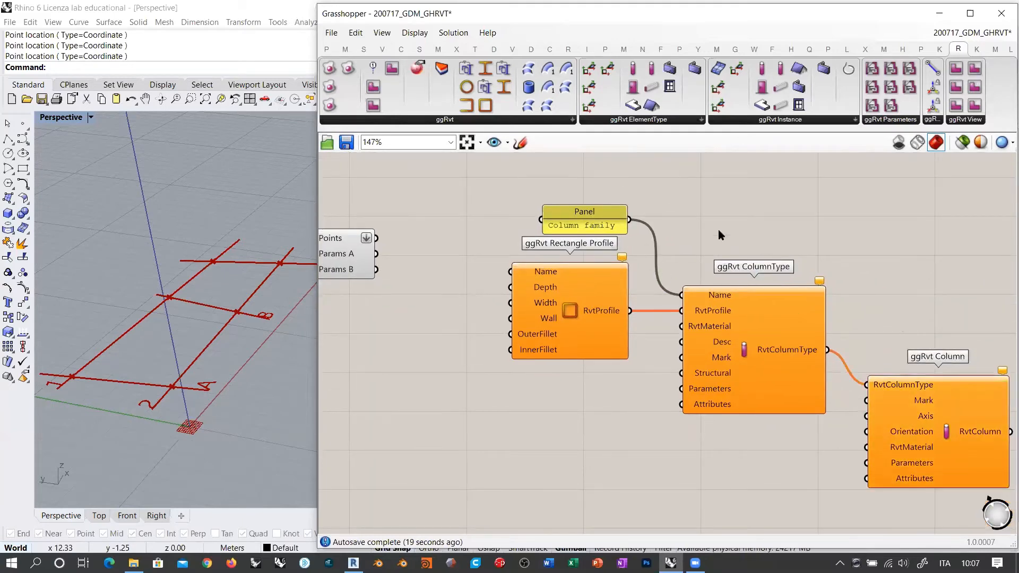
Step: Duplicate the "Column family" panel into the empty space beside the Rectangle Profile's inputs
right_click_drag(729, 296, 767, 294)
scroll(794, 264, "up", 3)
right_click_drag(806, 265, 841, 274)
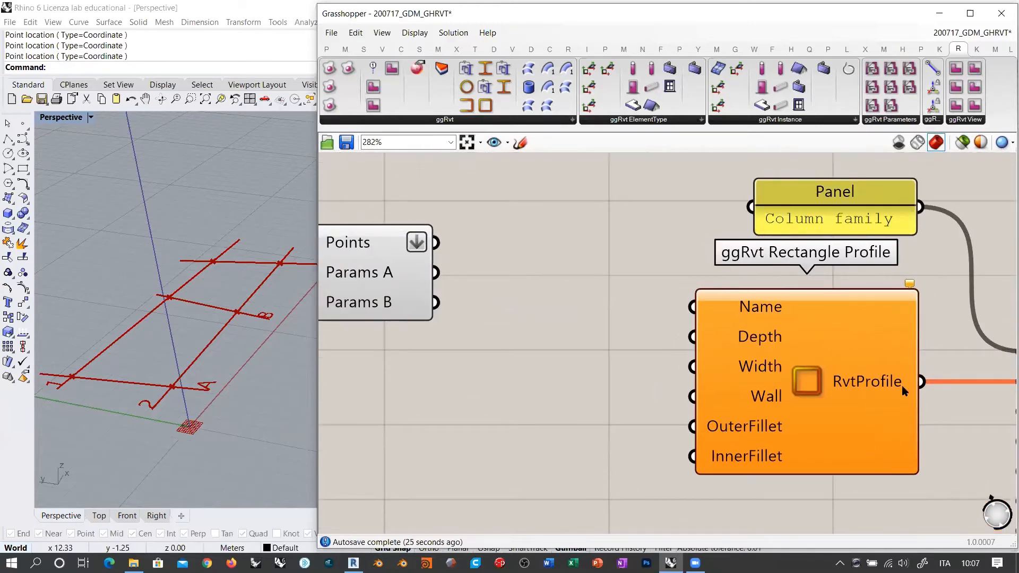
left_click(840, 212)
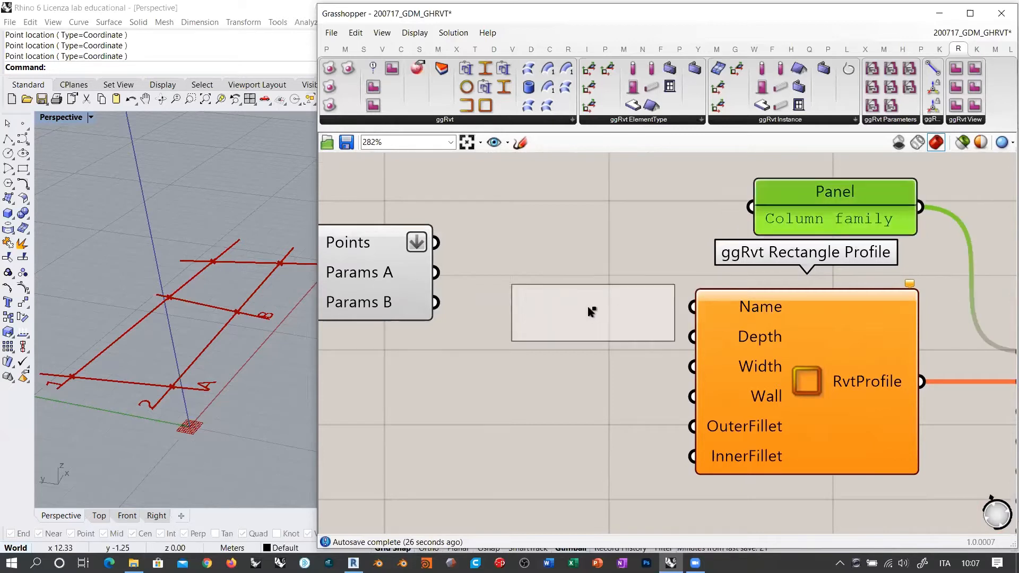
key("ctrl+v")
Step: Change the text of the duplicated panel to "Profile name"
double_click(548, 291)
left_click(548, 292)
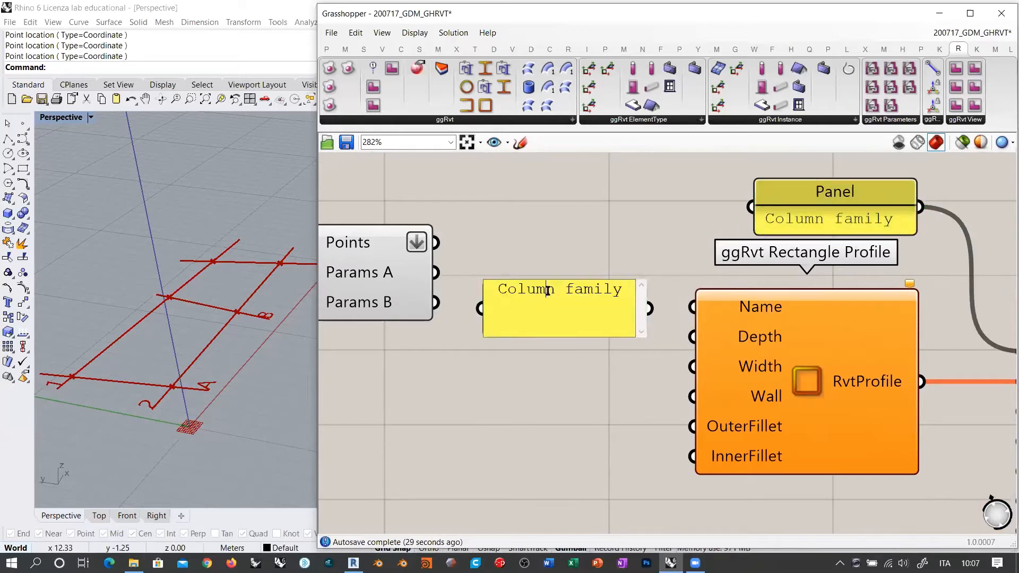
double_click(548, 291)
type("Profil")
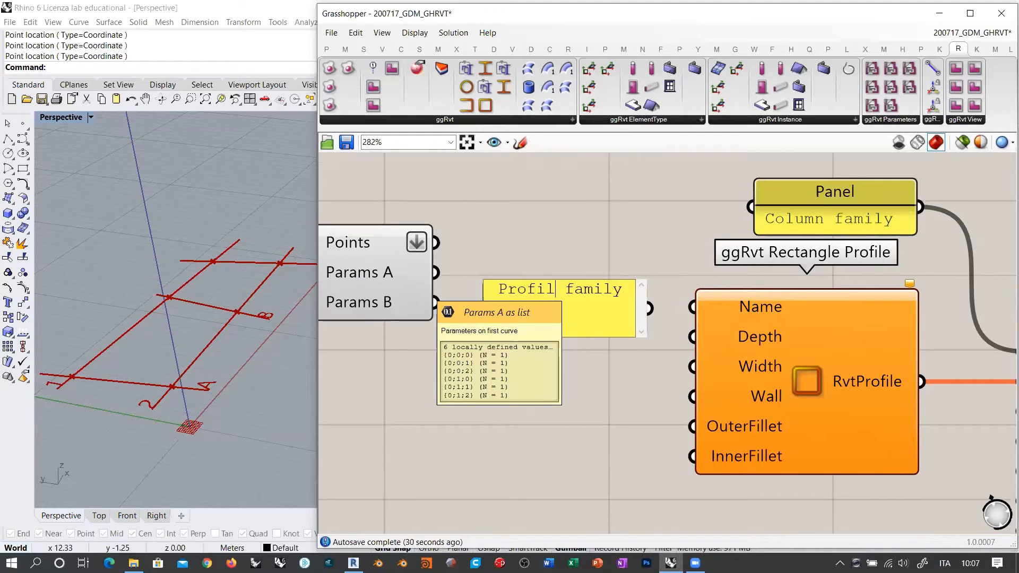
type("e")
key("Delete")
key("Delete")
key("Delete")
key("Delete")
key("Delete")
key("Delete")
key("Delete")
type("name")
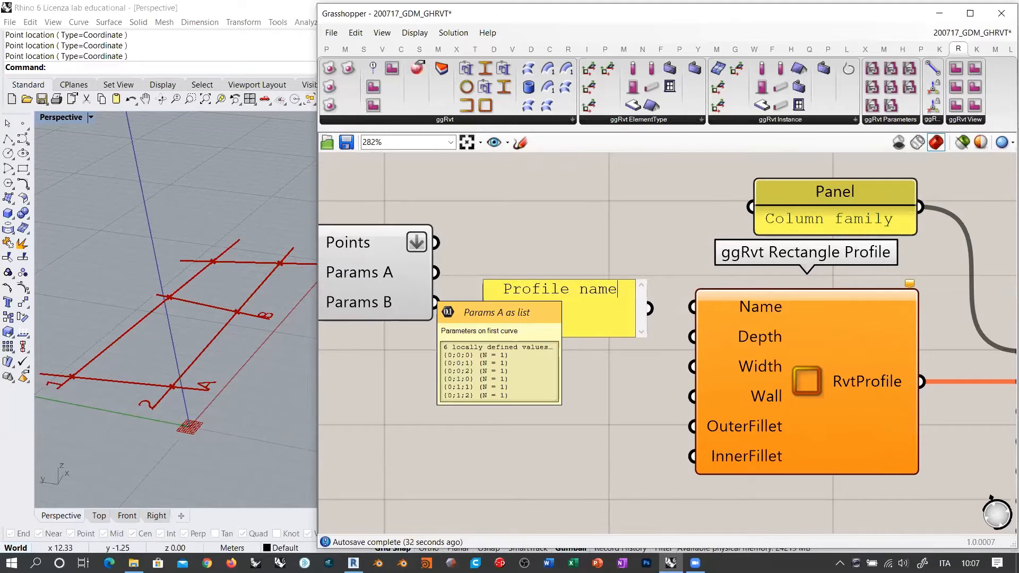
left_click(697, 311)
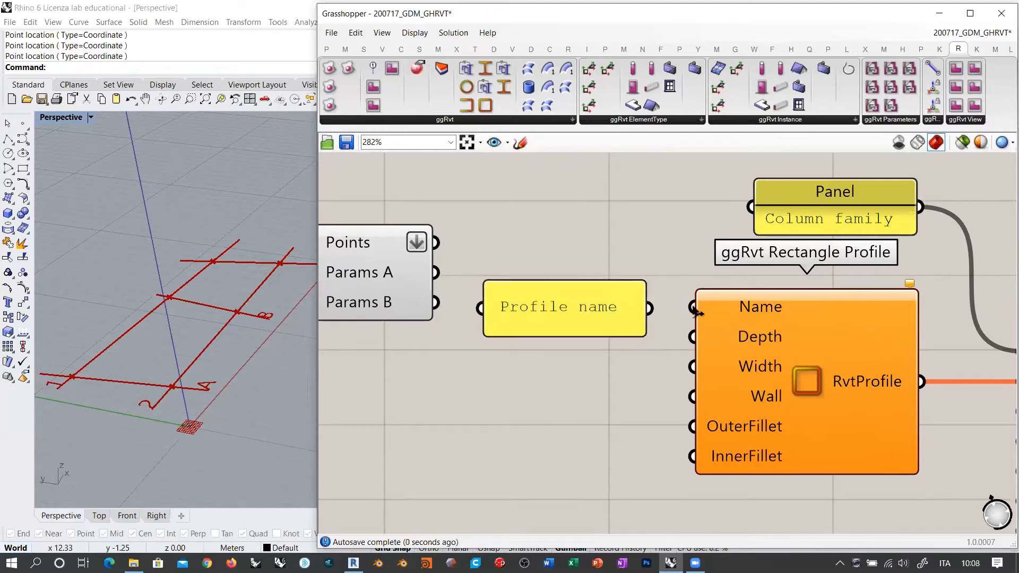
Step: Connect the "Profile name" panel to the Rectangle Profile's Name input and move the panel slightly upward
left_click_drag(694, 309, 648, 308)
left_click_drag(584, 305, 592, 281)
left_click(611, 336)
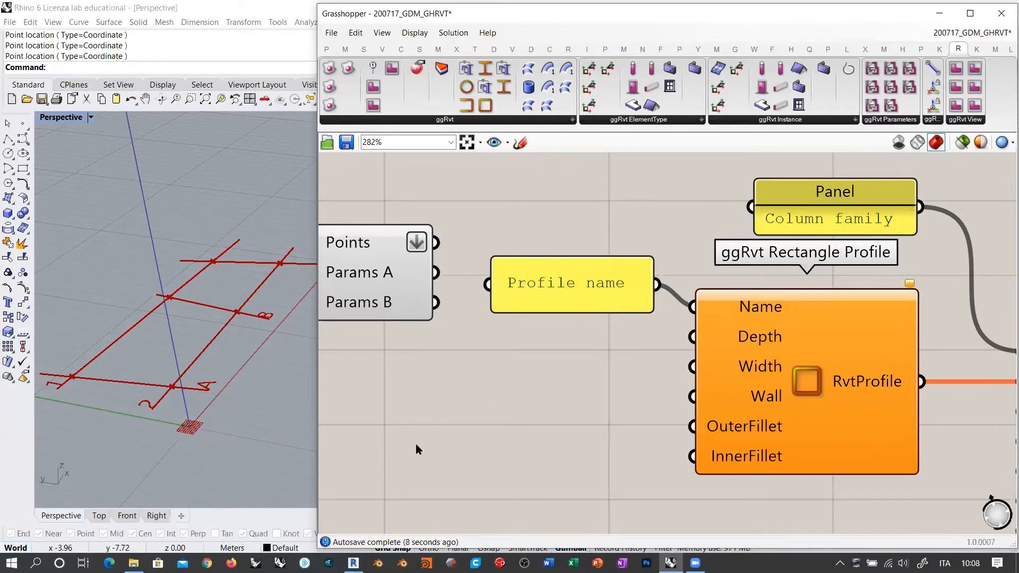
Step: Switch to Revit to view its home page with the recent files, and return to Grasshopper
left_click(353, 563)
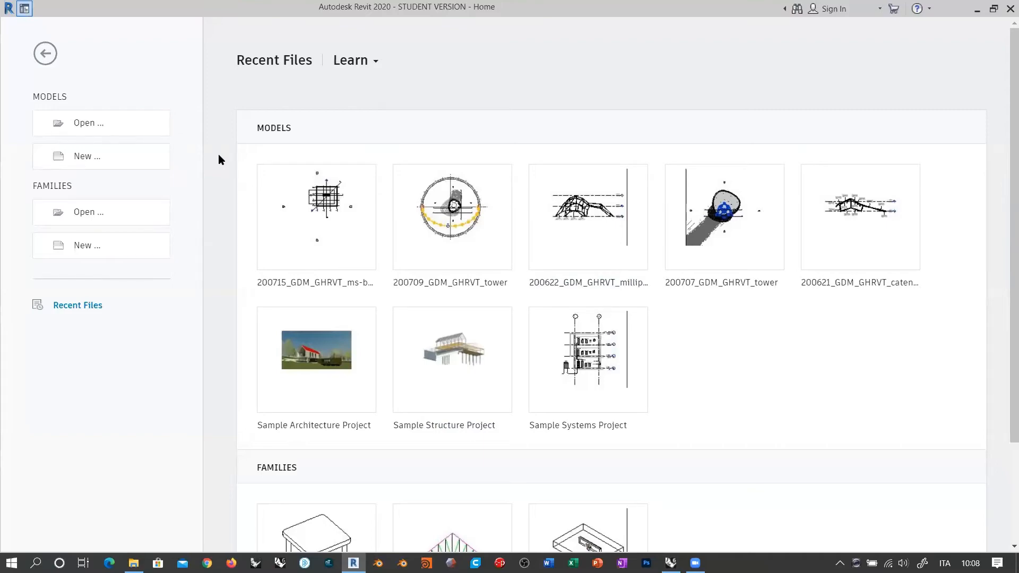
left_click(976, 9)
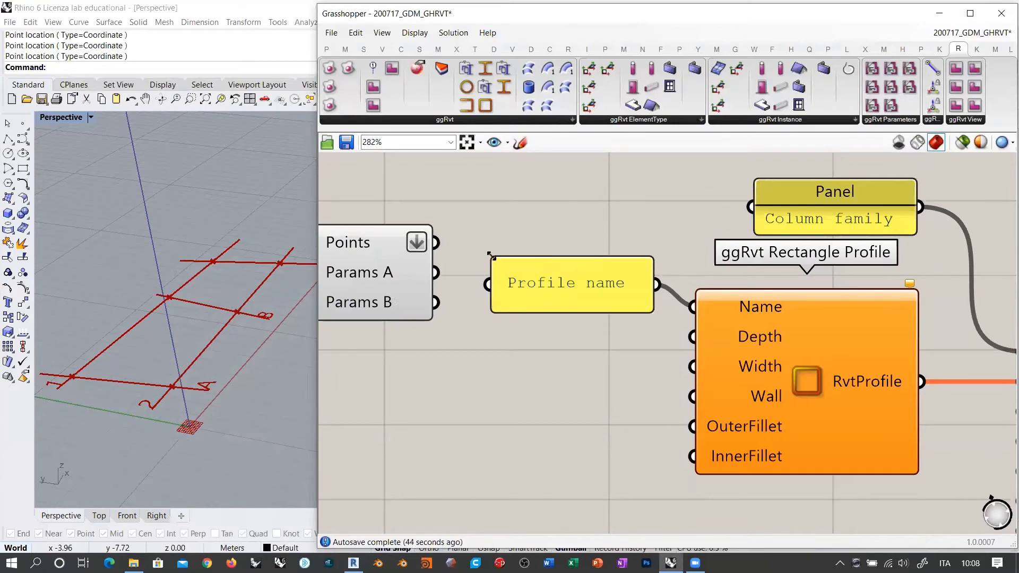
Step: Shrink the "Profile name" panel to fit its single line of text and place it level with the Name input
left_click_drag(491, 258, 520, 293)
left_click_drag(579, 305, 584, 298)
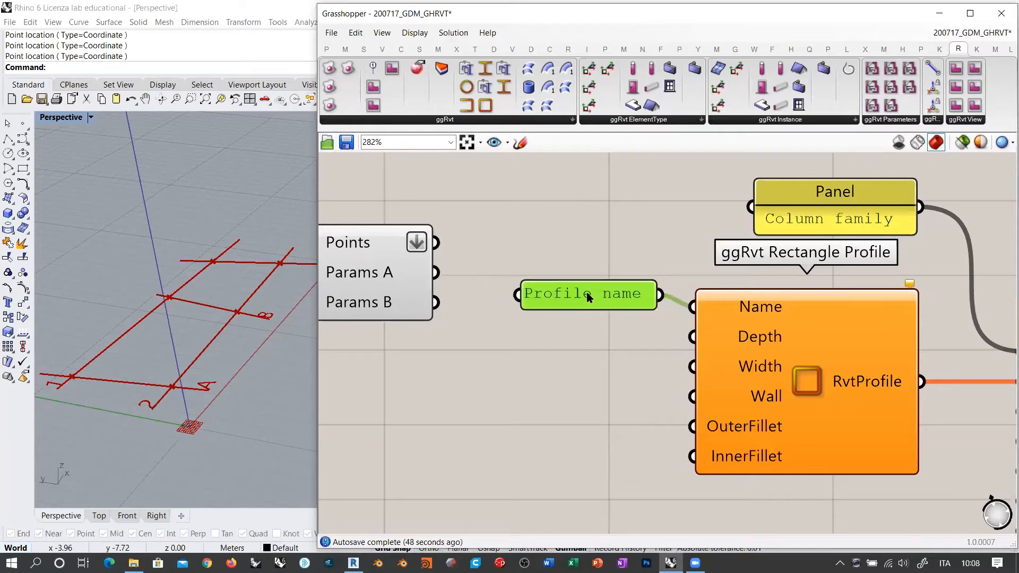
left_click(598, 331)
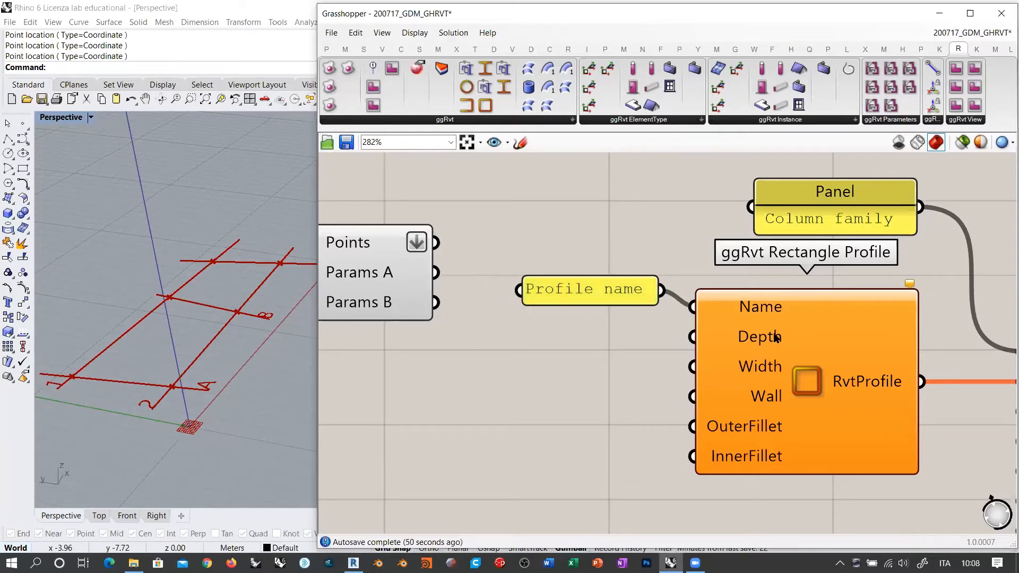
Step: Add a number slider set to 0.50 beside the ggRvt Rectangle Profile component
right_click_drag(772, 338, 783, 306)
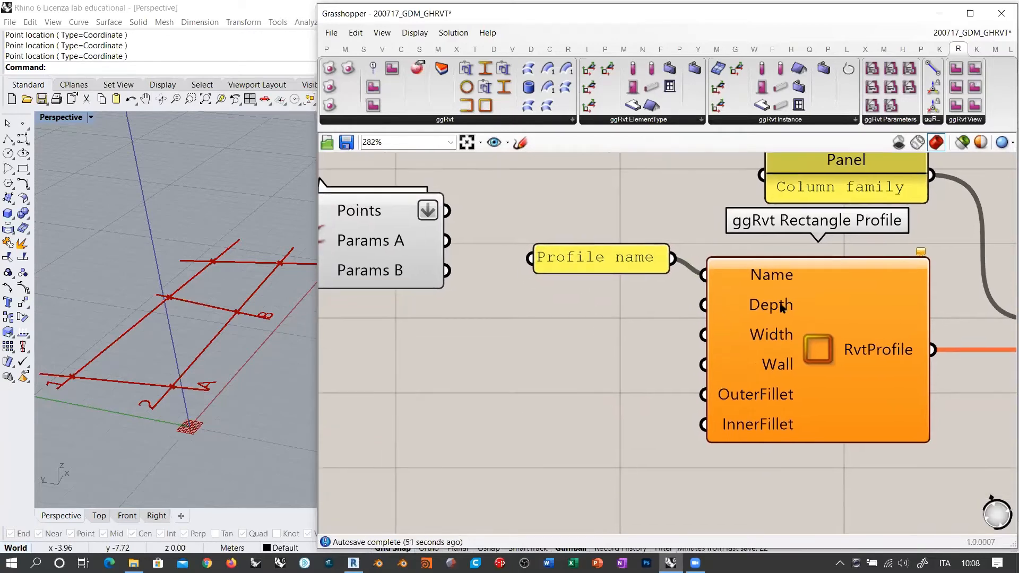
double_click(559, 368)
type("0.50")
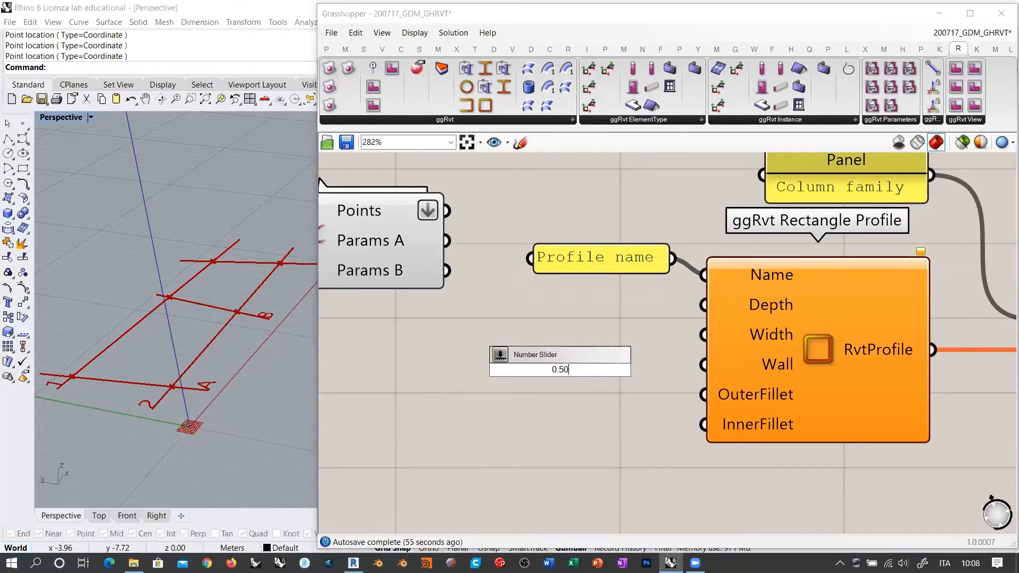
key("Return")
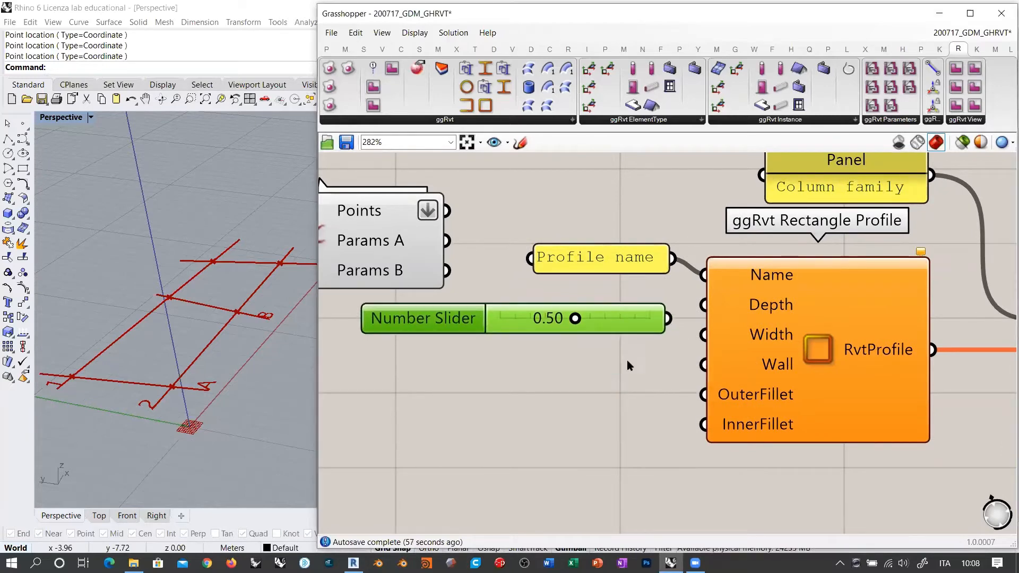
left_click(626, 359)
Step: Connect the 0.50 slider to both the Depth and Width inputs of the Rectangle Profile and nudge the slider closer
left_click_drag(603, 325, 603, 385, "alt")
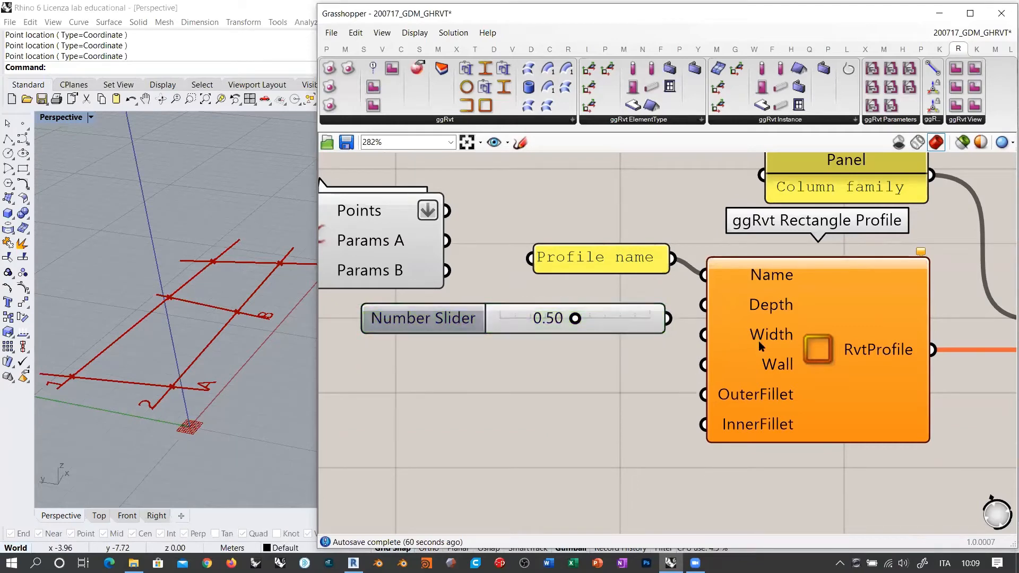
left_click_drag(705, 305, 705, 334)
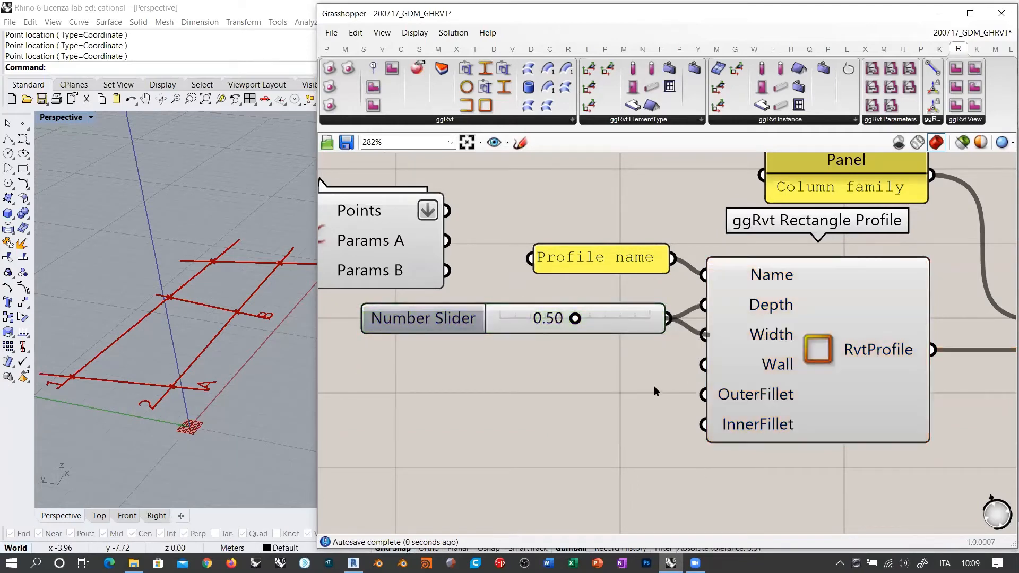
left_click(607, 323)
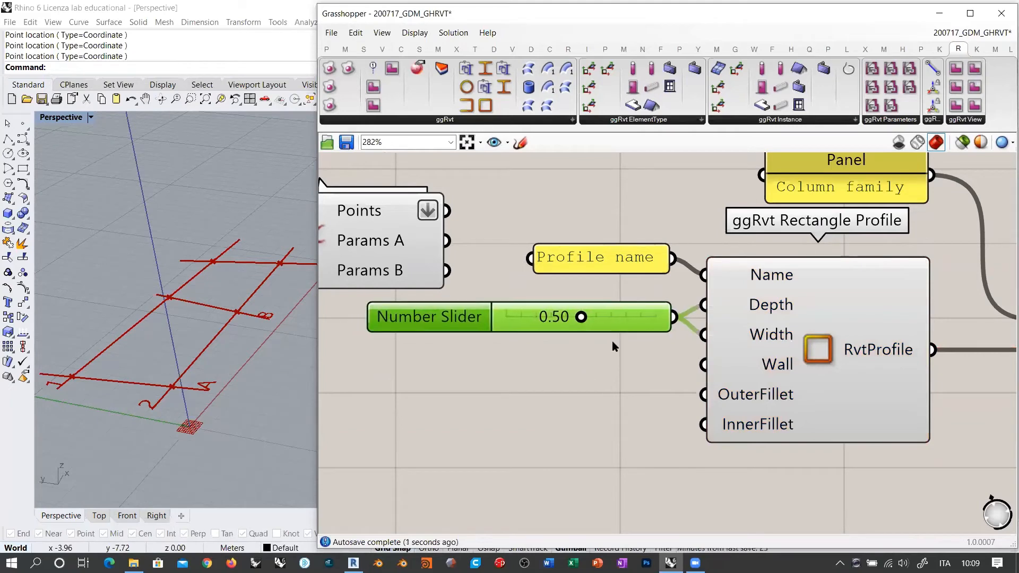
left_click(613, 340)
Step: Add a 0.05 number slider below the first one and connect it to the Rectangle Profile's Wall input
right_click_drag(878, 325, 689, 345)
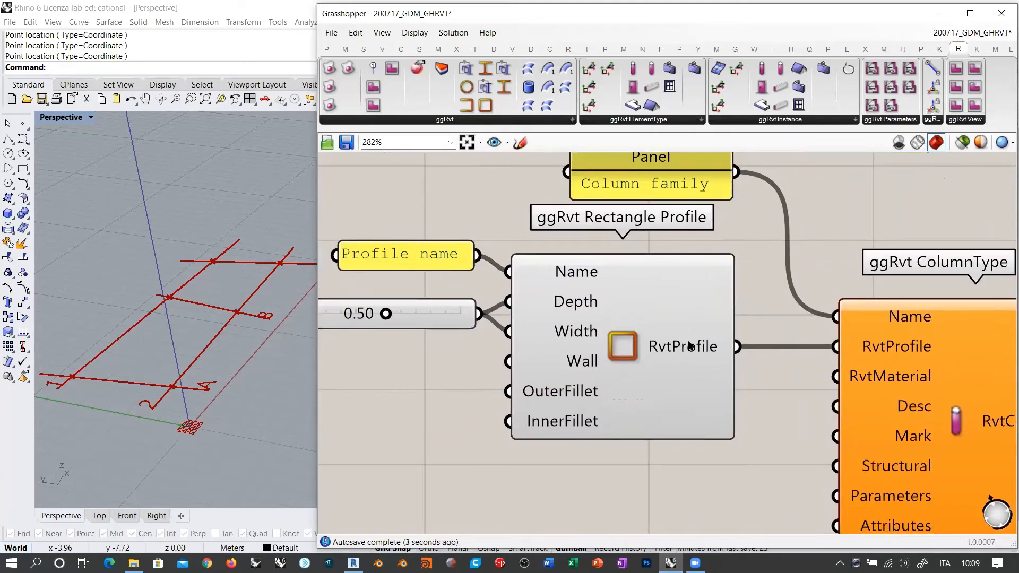
mouse_move(693, 351)
mouse_move(588, 367)
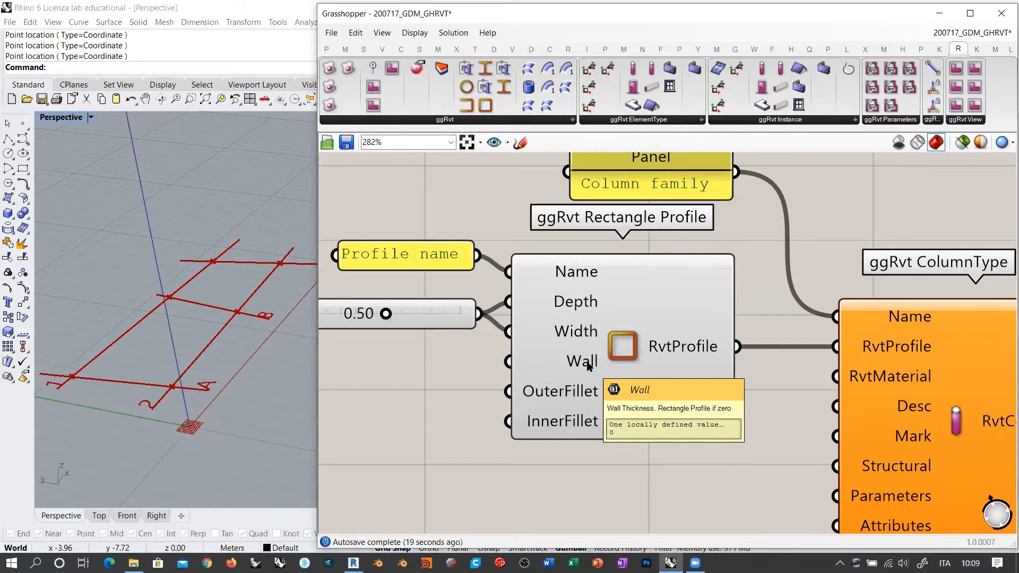
scroll(619, 342, "up", 5)
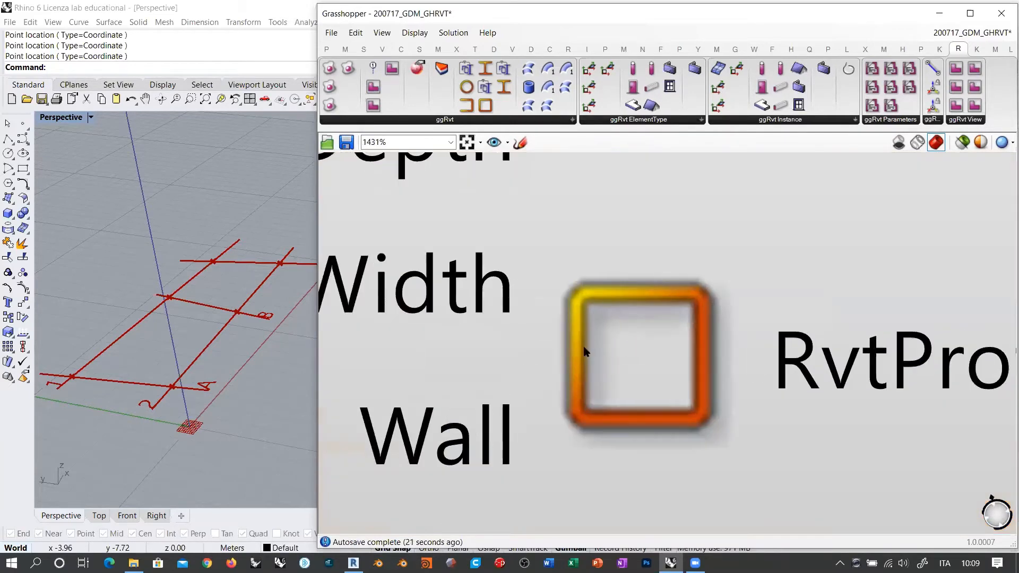
scroll(734, 345, "down", 2)
scroll(729, 348, "down", 2)
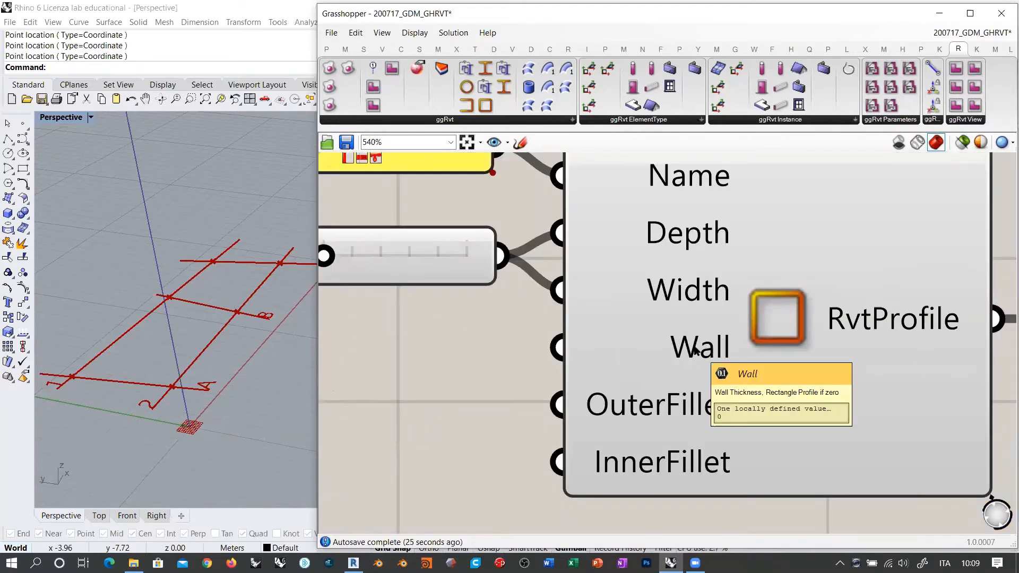
right_click_drag(703, 323, 820, 309)
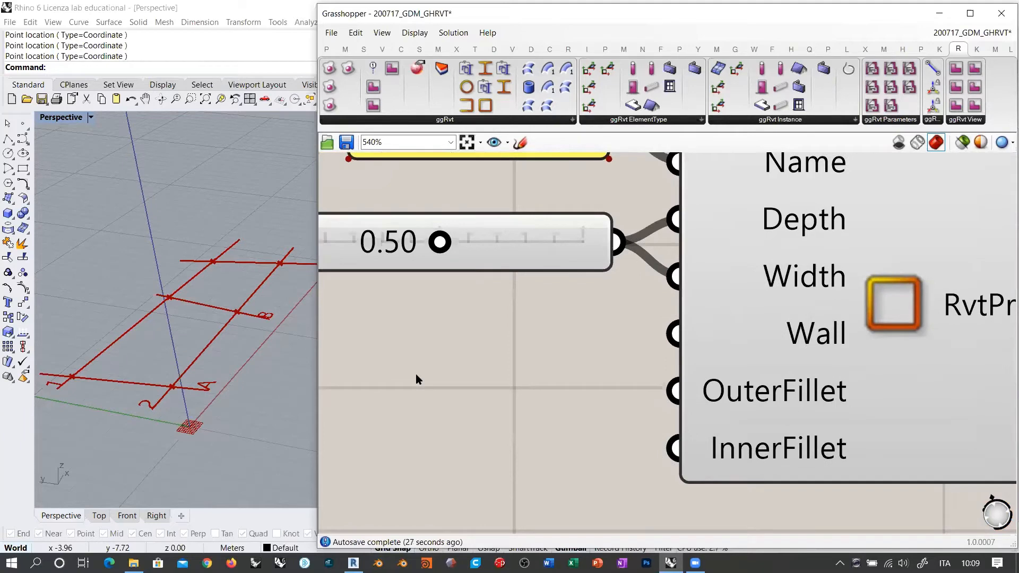
double_click(416, 374)
type("0.05")
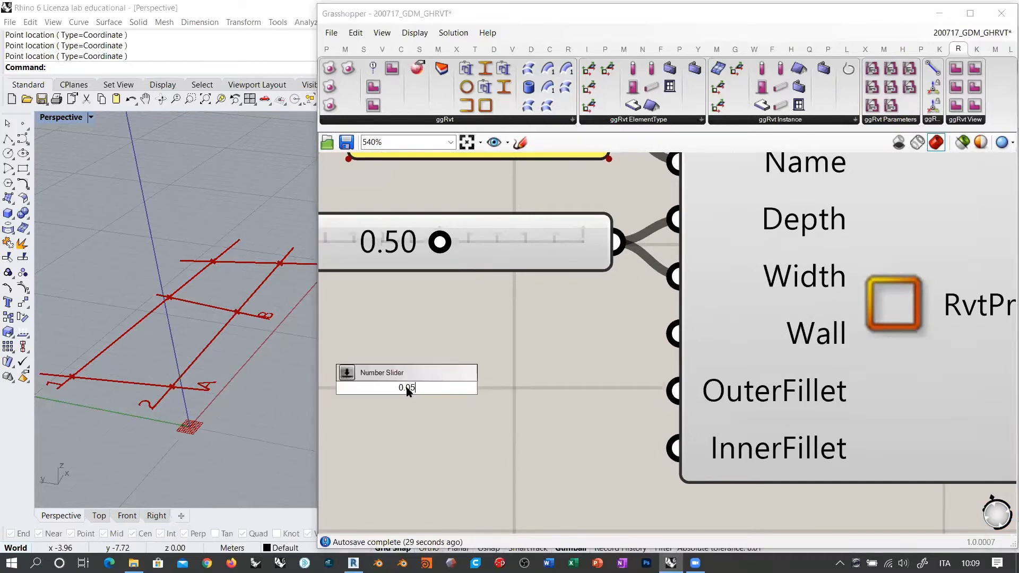
key("Return")
left_click_drag(610, 384, 524, 342)
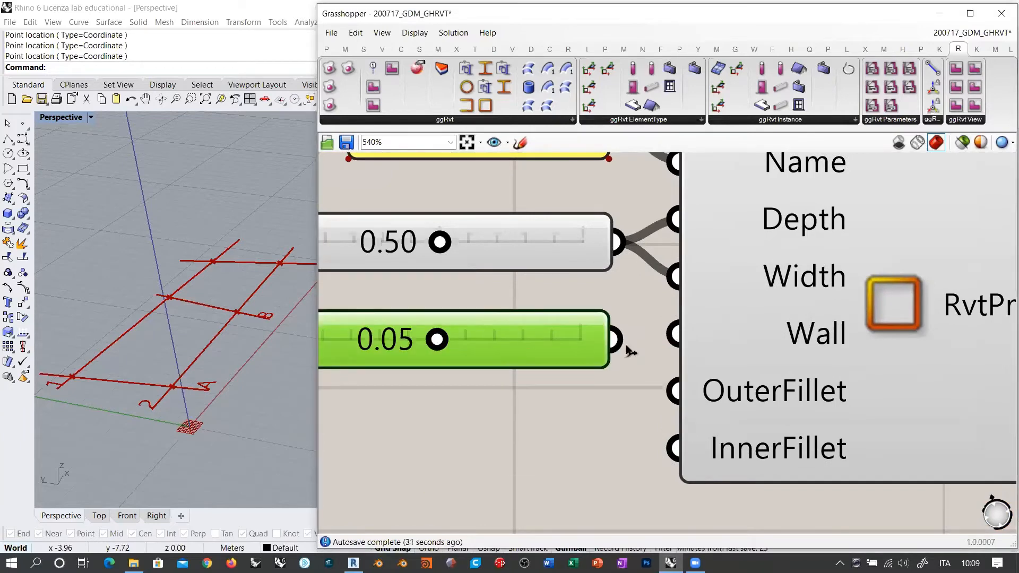
left_click_drag(616, 340, 673, 334)
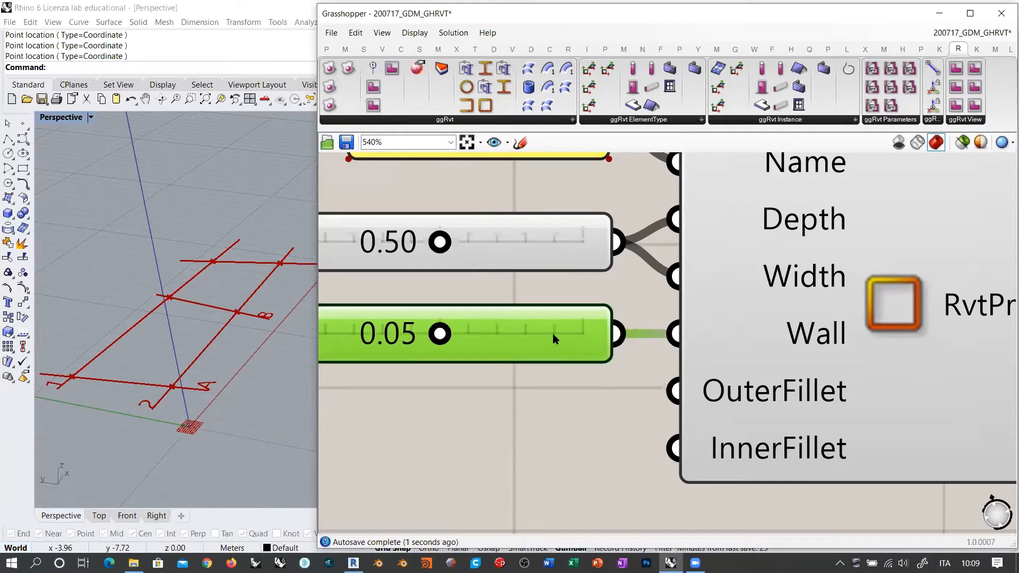
Step: Examine the Rectangle Profile's OuterFillet input description, its hollow-section icon, and the profile name and sliders feeding it
scroll(490, 338, "down", 4)
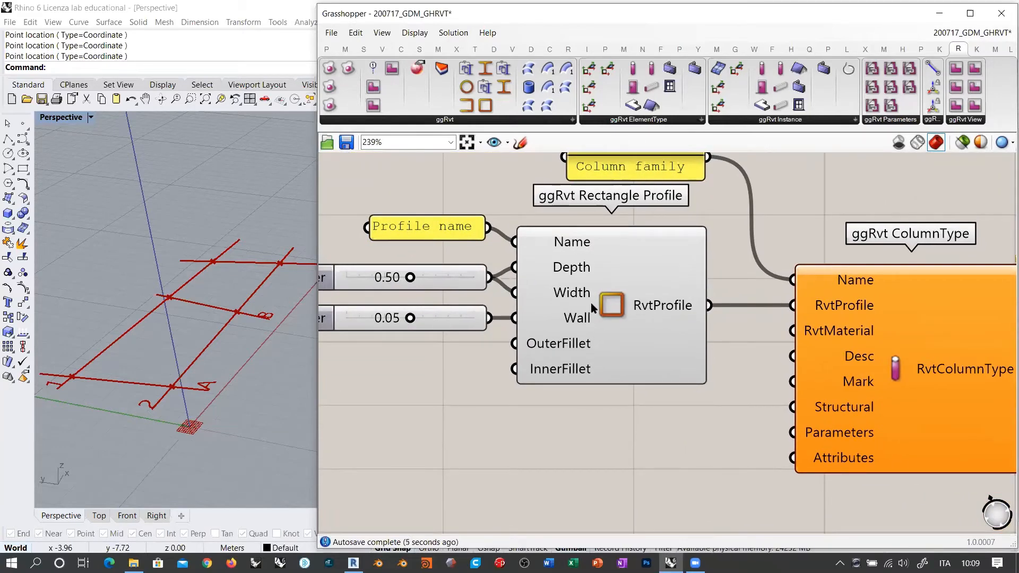
right_click_drag(552, 348, 671, 324)
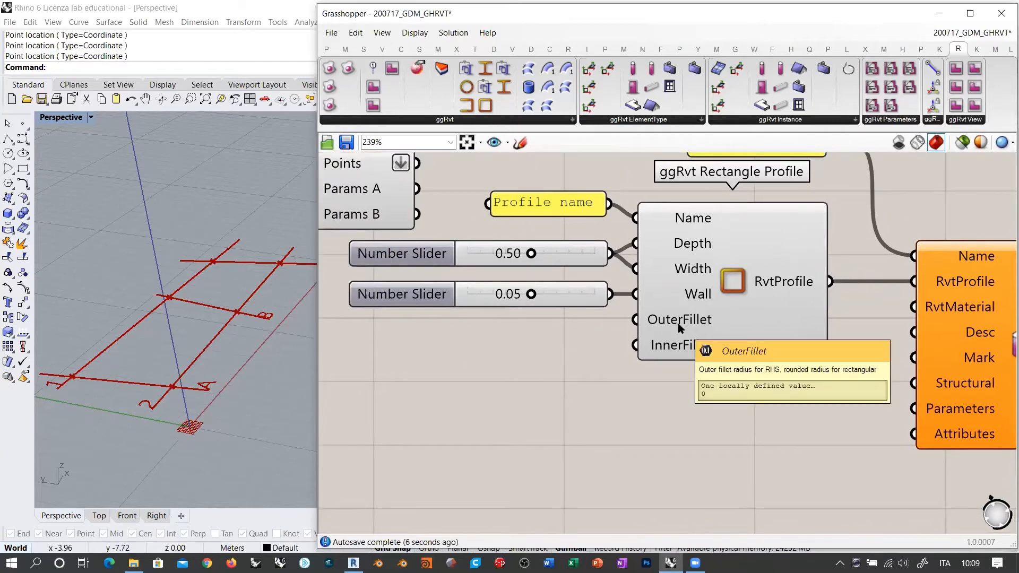
scroll(722, 329, "up", 5)
scroll(564, 279, "up", 1)
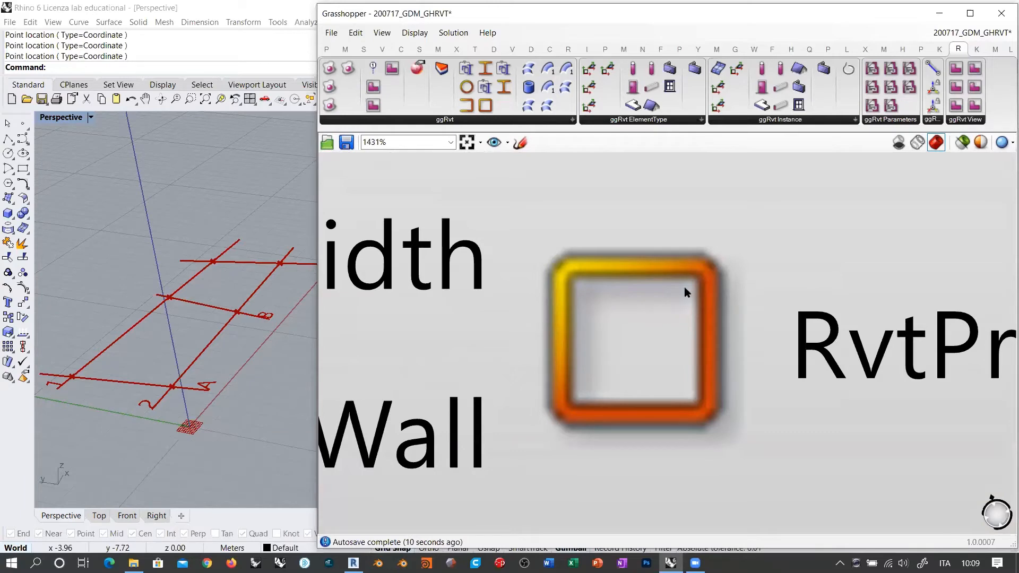
scroll(684, 287, "down", 4)
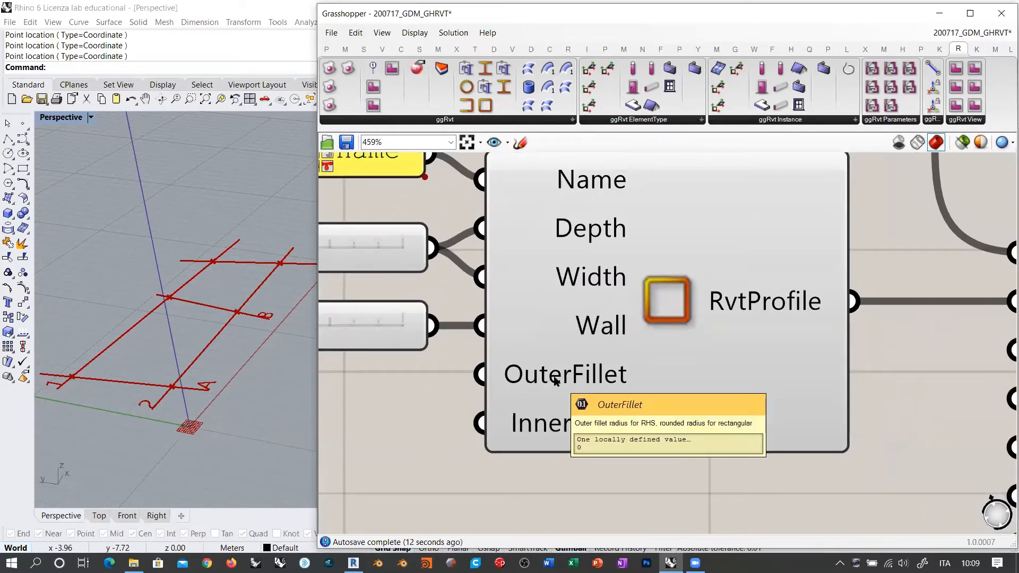
scroll(580, 393, "down", 2)
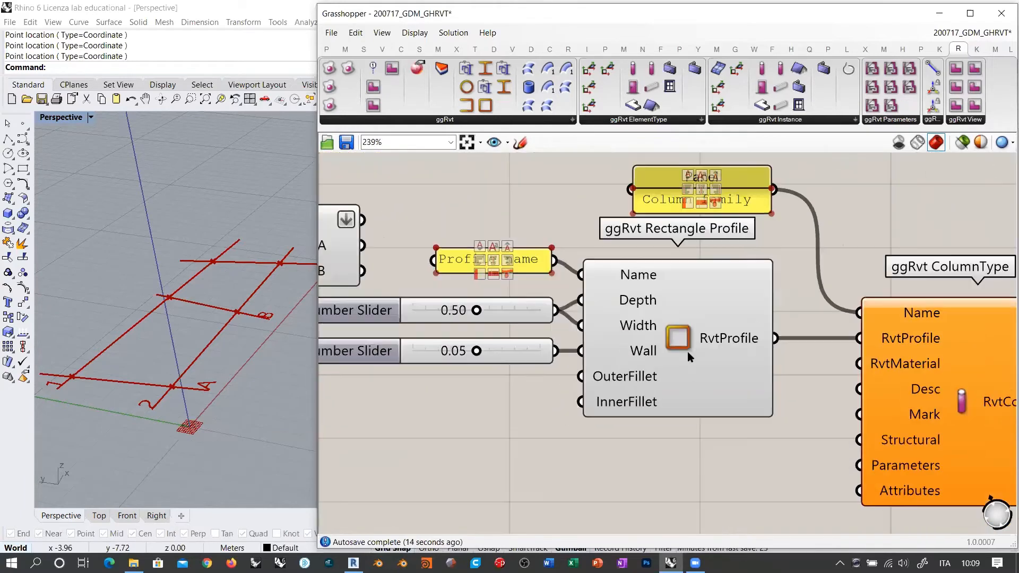
left_click_drag(541, 409, 438, 251)
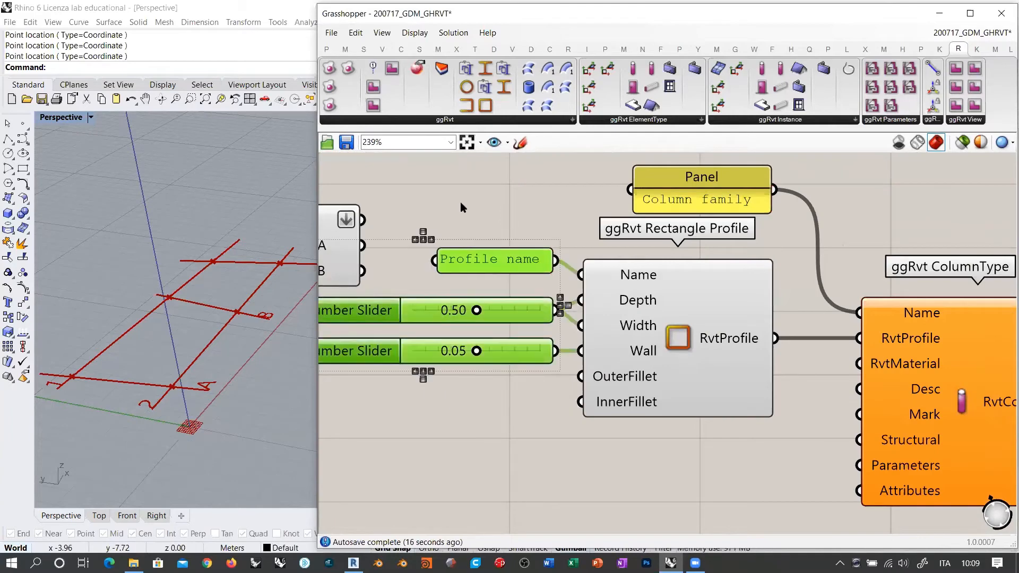
left_click(586, 223)
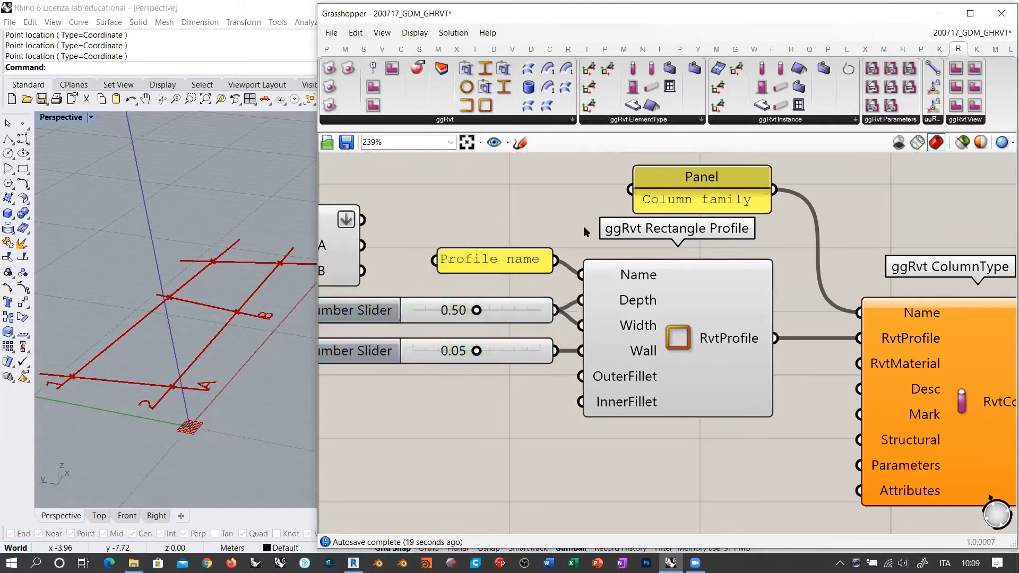
Step: Add an empty panel above the ggRvt ColumnType component and feed it the Rectangle Profile's RvtProfile output
right_click_drag(769, 364, 620, 371)
scroll(570, 389, "down", 2)
right_click_drag(675, 318, 589, 346)
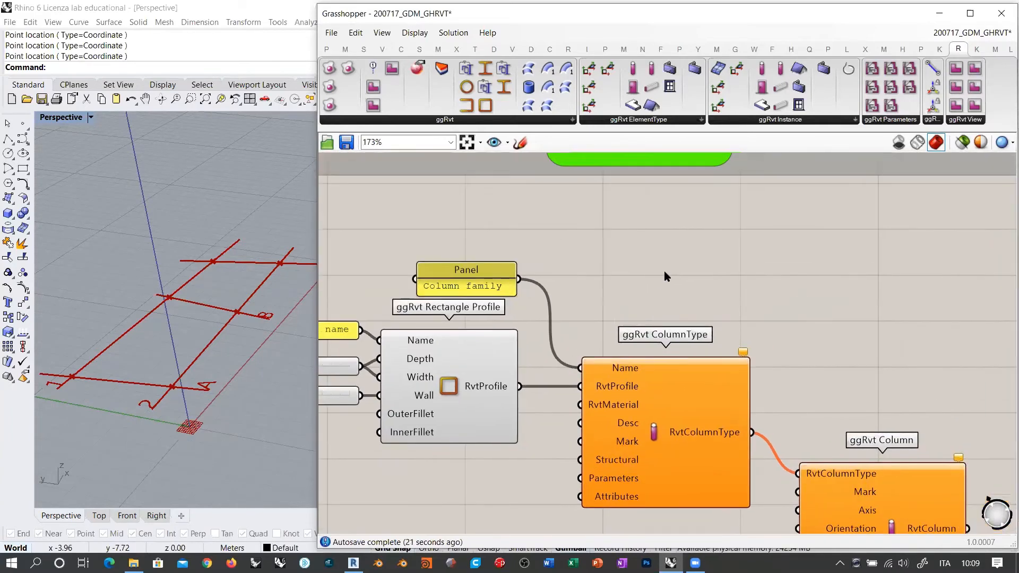
double_click(664, 270)
type("\"")
key("Return")
left_click_drag(521, 386, 589, 272)
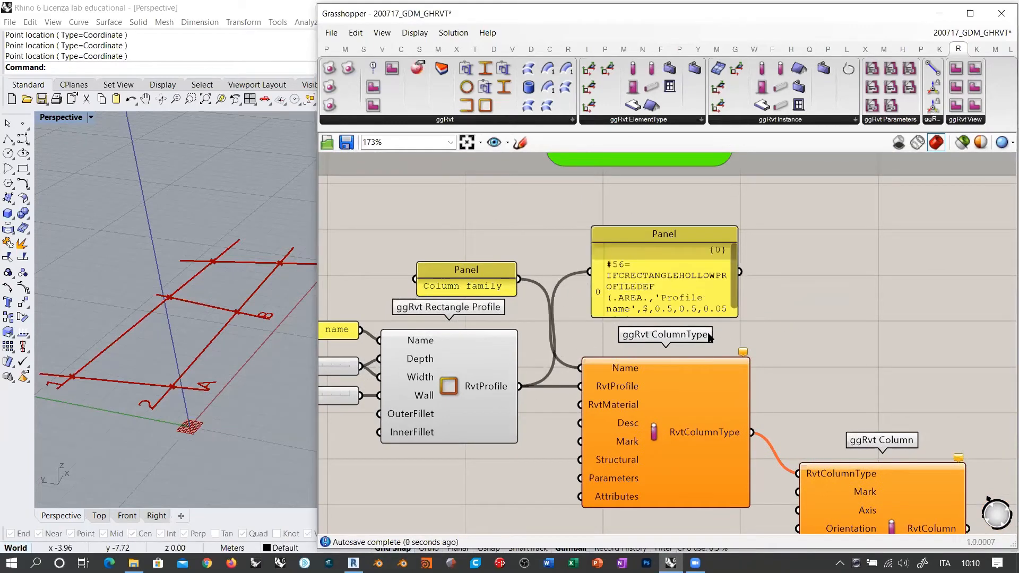
Step: Widen the new panel so the profile definition fits on one line, and reposition it above the column components
right_click_drag(711, 338, 646, 336)
left_click_drag(672, 314, 969, 306)
scroll(700, 315, "down", 2)
left_click_drag(756, 292, 864, 305)
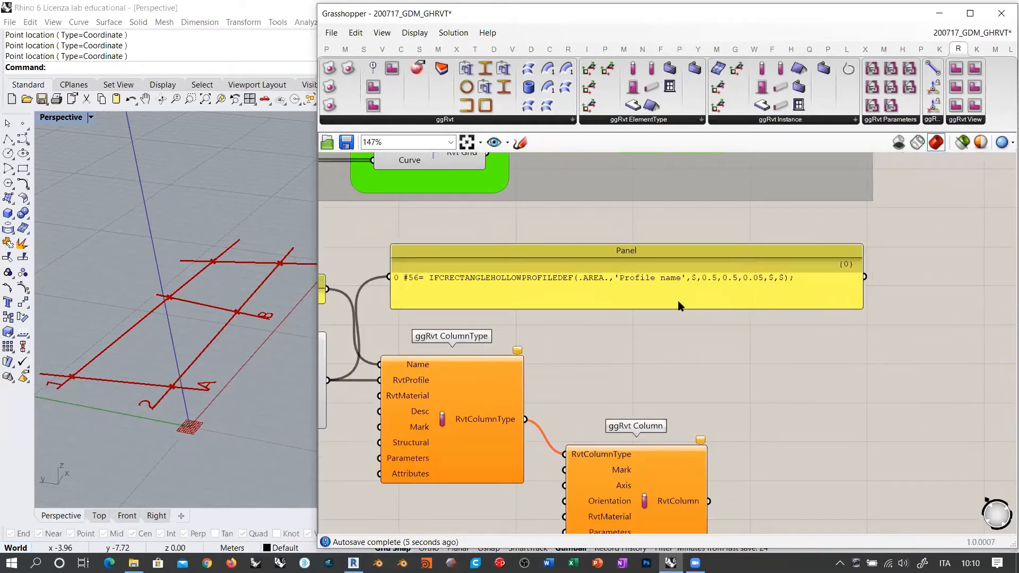
left_click_drag(675, 304, 644, 283)
Step: Replace the wide panel's source with the Rvt Grid output of the lower ggRvt Grid, and make the panel taller
right_click_drag(544, 237, 661, 325)
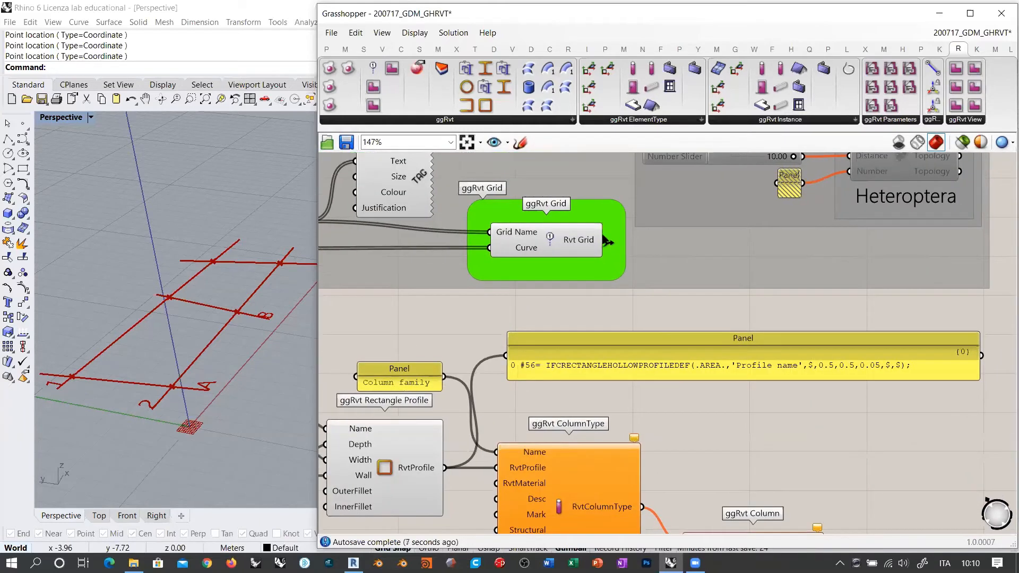
left_click_drag(604, 241, 505, 355)
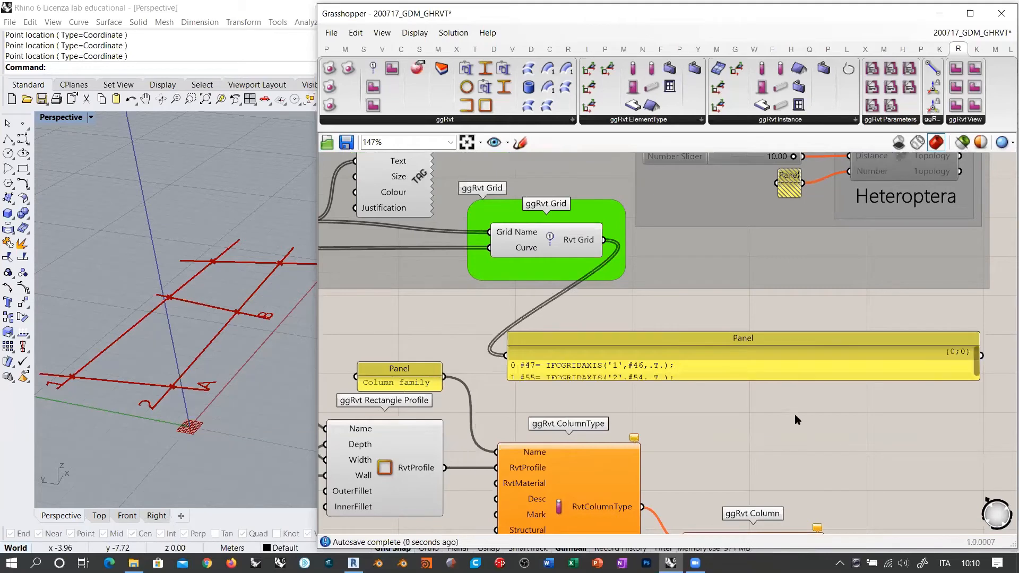
right_click_drag(702, 391, 695, 366)
left_click_drag(695, 355, 695, 376)
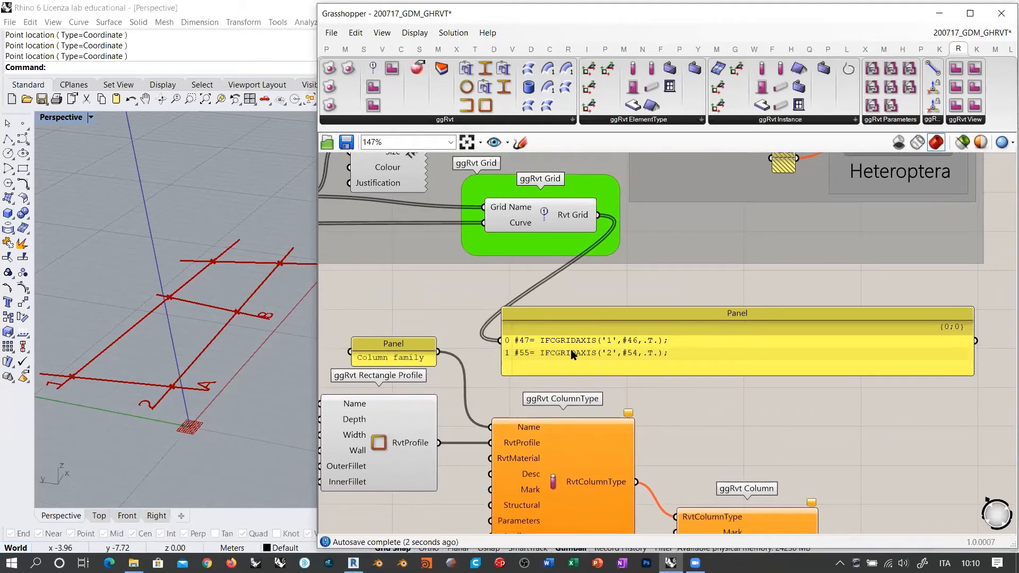
Step: Examine the IFCGRIDAXIS entries in the panel and compare their grid names with the Series output feeding the lower ggRvt Grid
scroll(565, 351, "up", 3)
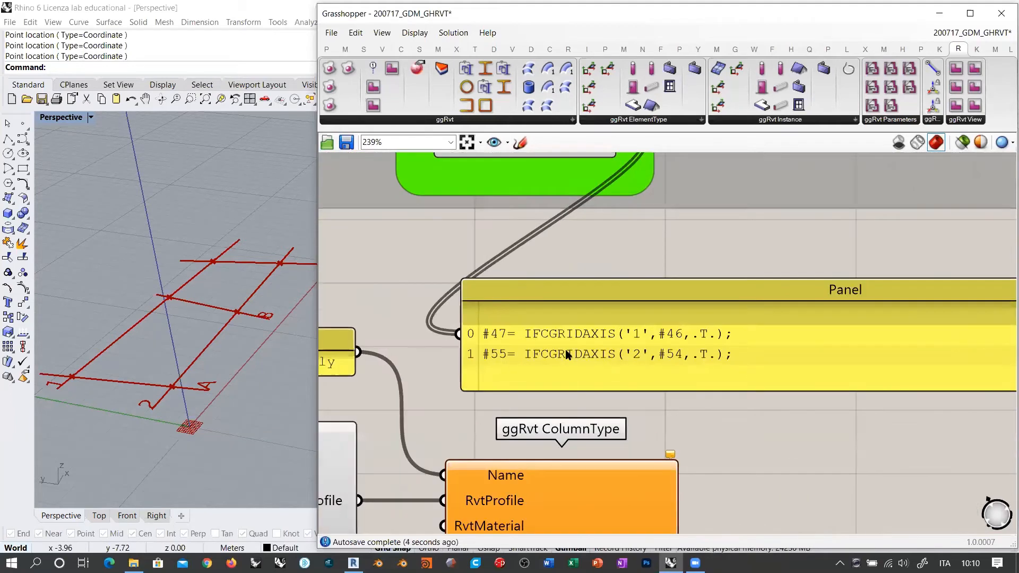
scroll(560, 359, "down", 7)
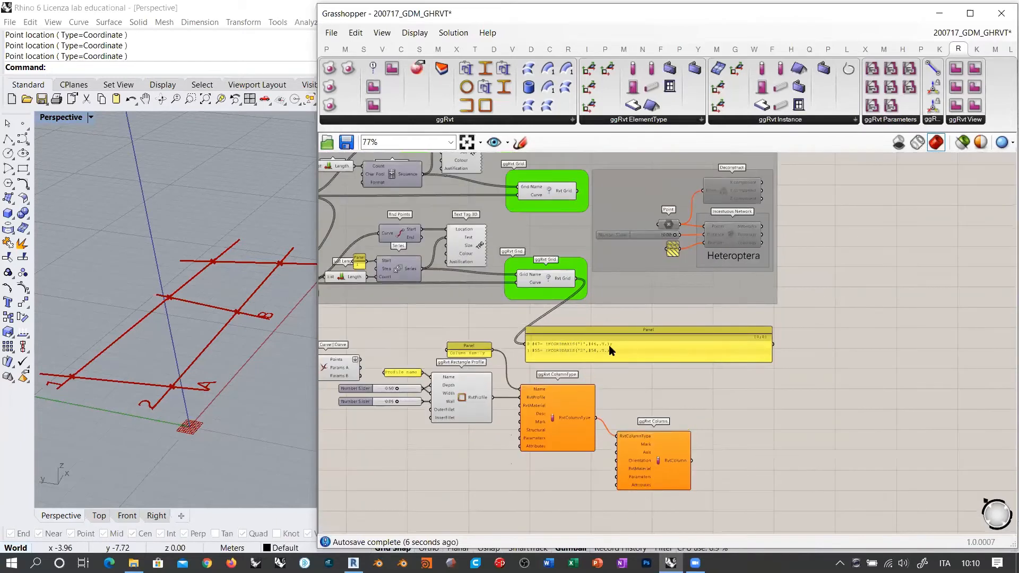
right_click_drag(609, 346, 735, 368)
left_click_drag(729, 356, 731, 348)
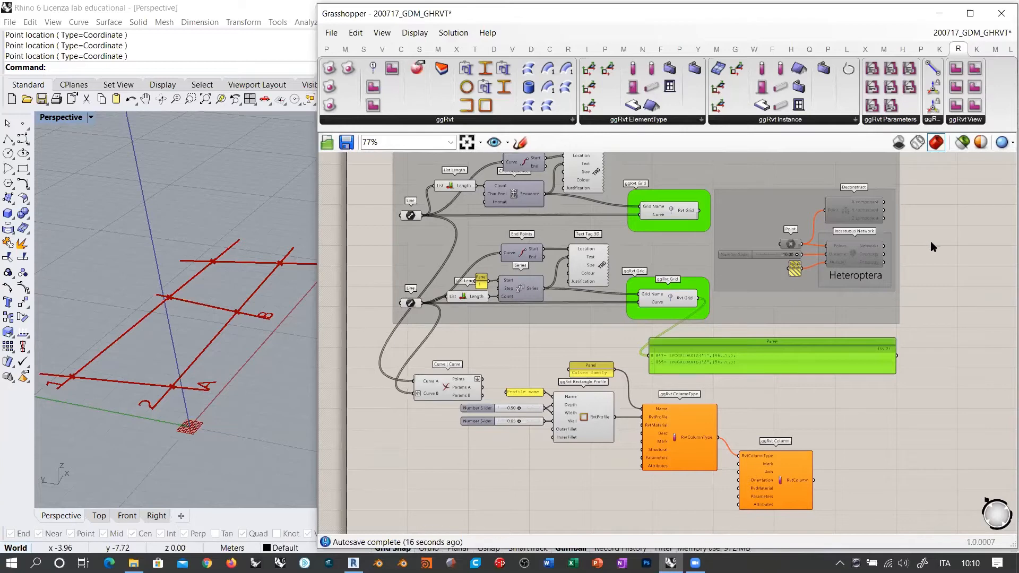
scroll(713, 372, "up", 5)
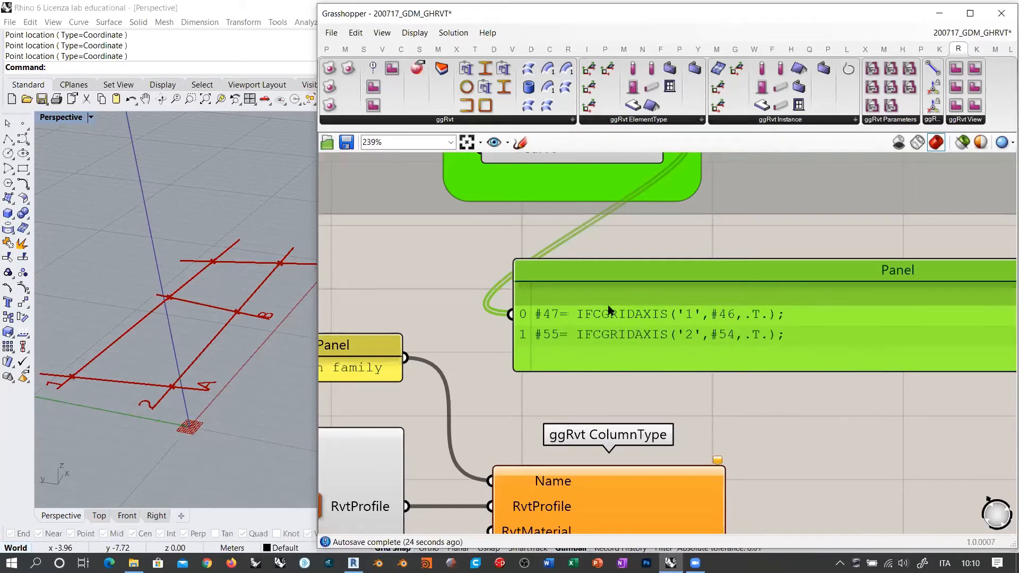
scroll(547, 300, "up", 4)
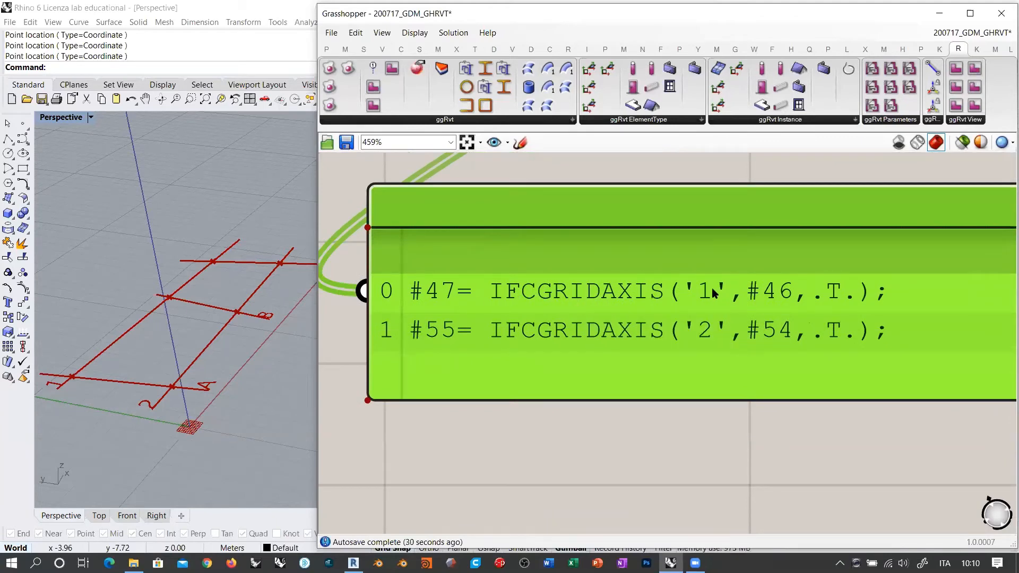
scroll(698, 313, "down", 5)
right_click_drag(699, 329, 780, 412)
scroll(775, 313, "down", 1)
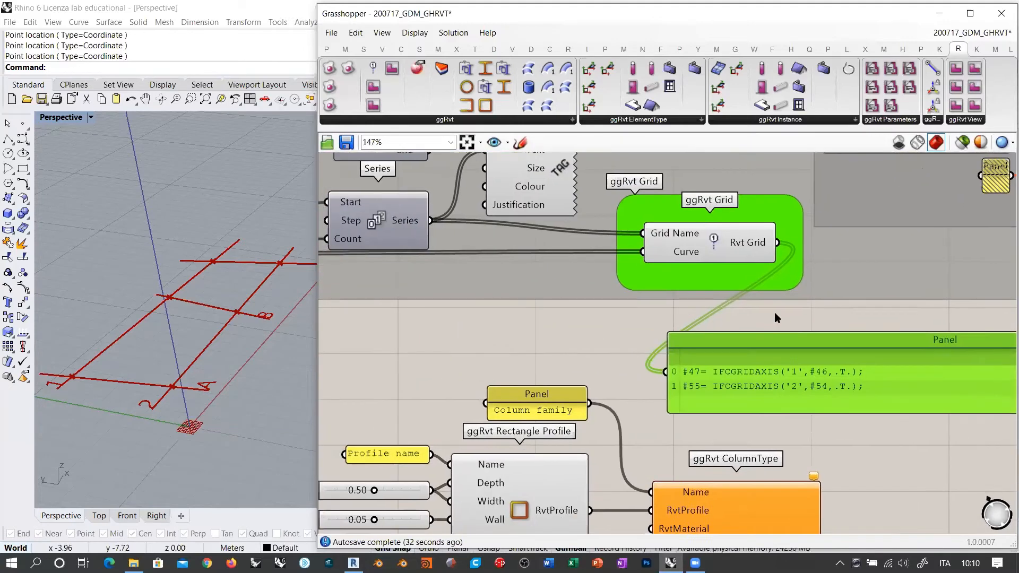
mouse_move(471, 240)
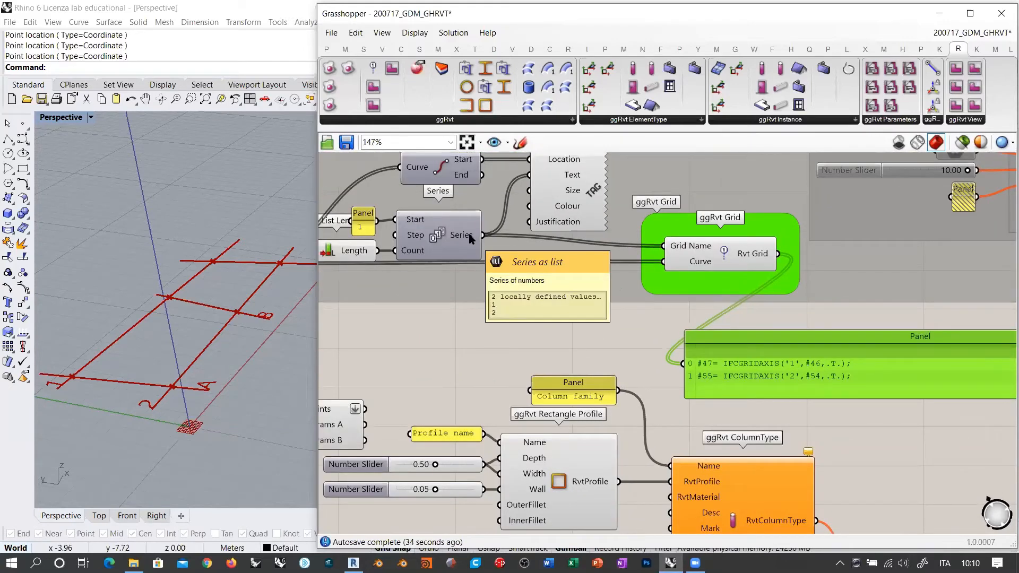
scroll(574, 475, "down", 2)
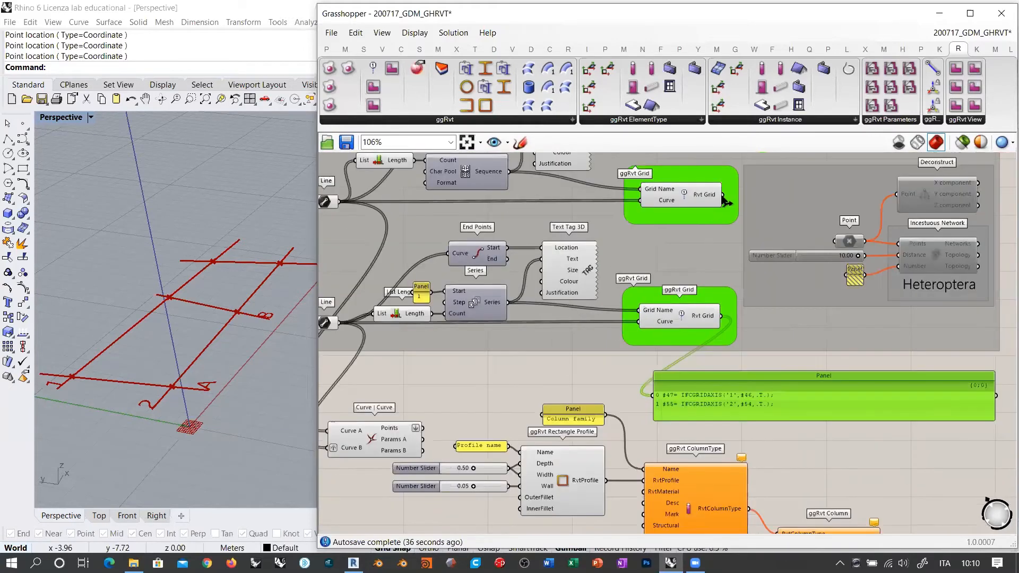
Step: Replace the wide panel's source with the upper ggRvt Grid's Rvt Grid output and read its IFCGRIDAXIS entries
left_click_drag(724, 195, 653, 395)
scroll(730, 421, "up", 5)
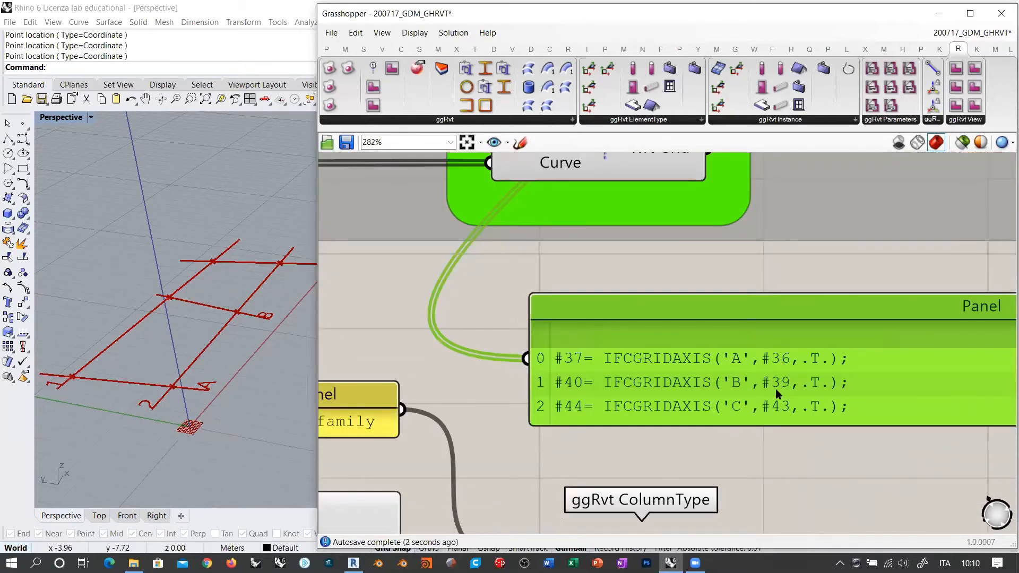
scroll(714, 356, "down", 3)
scroll(714, 355, "down", 4)
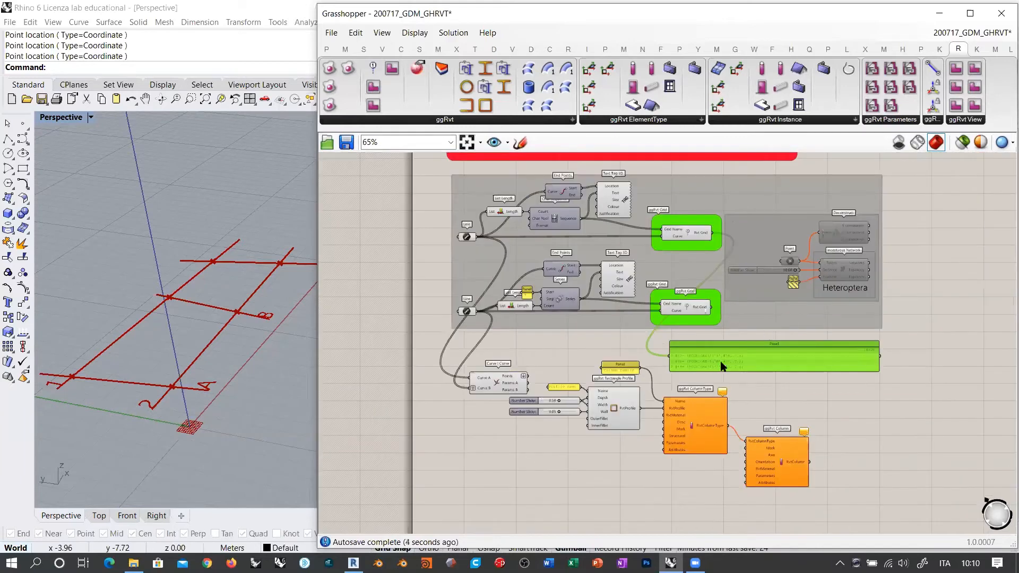
Step: Feed the wide panel from the ggRvt Rectangle Profile's RvtProfile output again and read the hollow profile definition
scroll(756, 366, "up", 2)
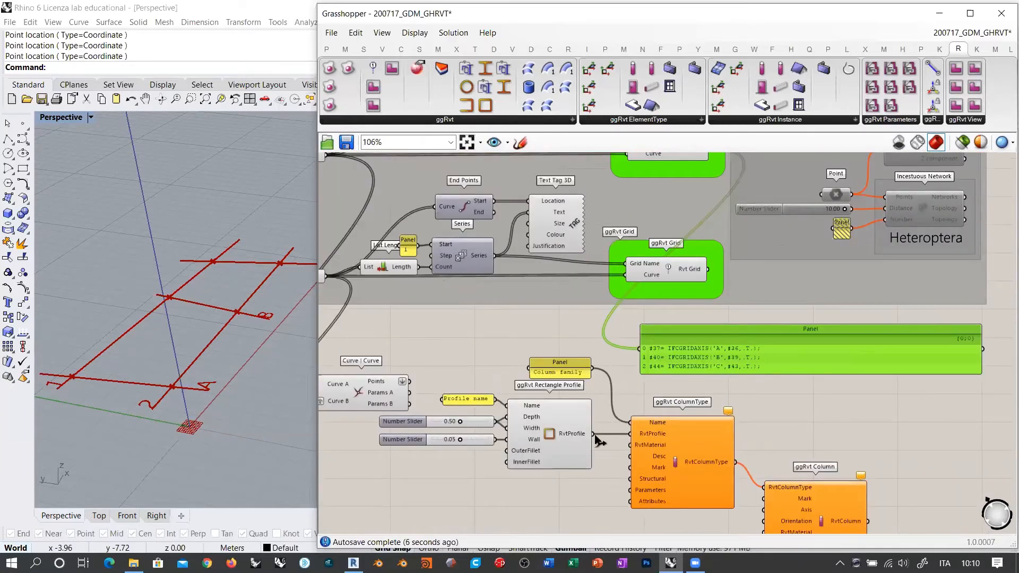
left_click_drag(594, 435, 668, 374)
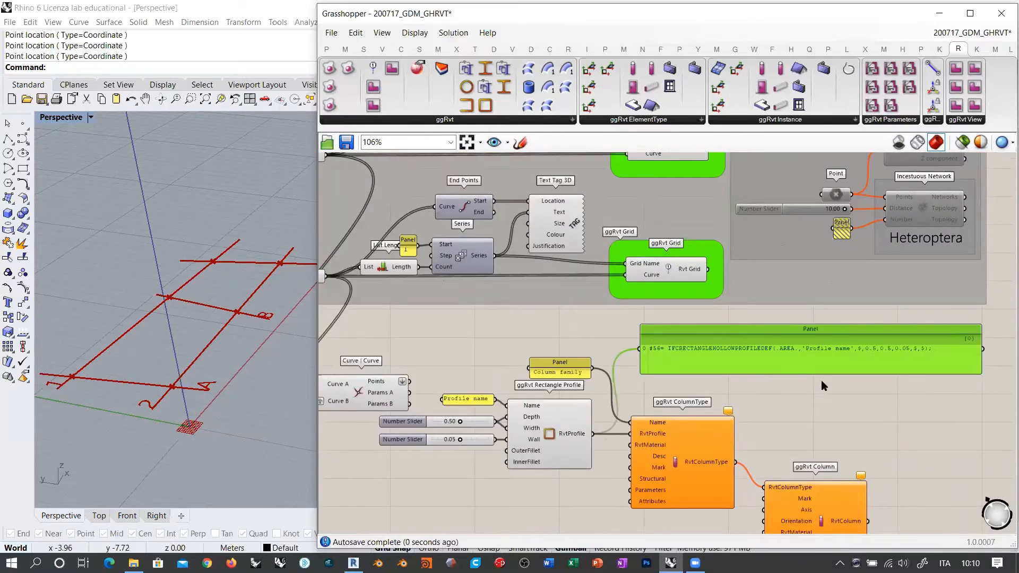
scroll(926, 357, "up", 4)
scroll(720, 298, "down", 2)
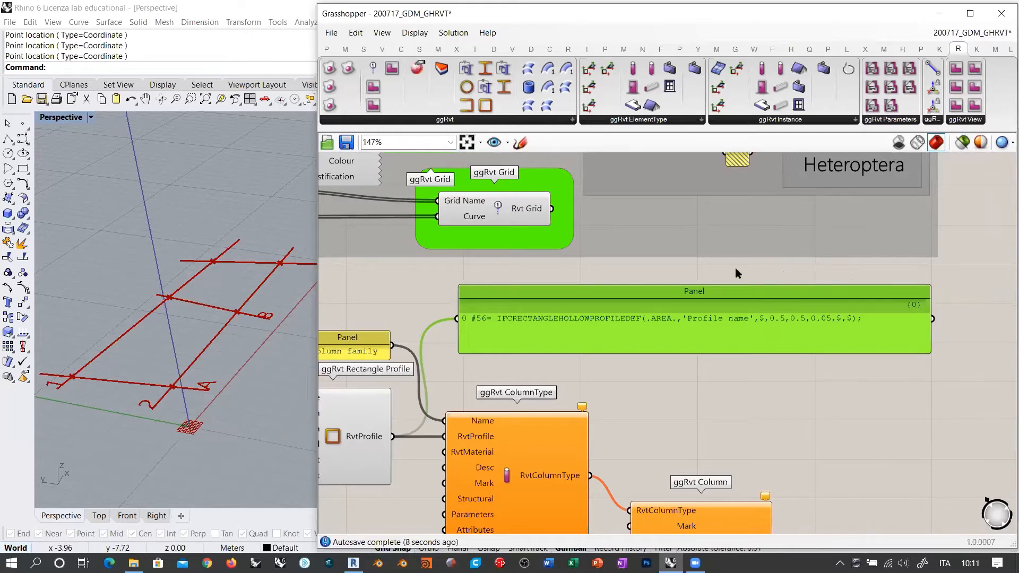
right_click_drag(670, 345, 719, 278)
scroll(740, 292, "down", 1)
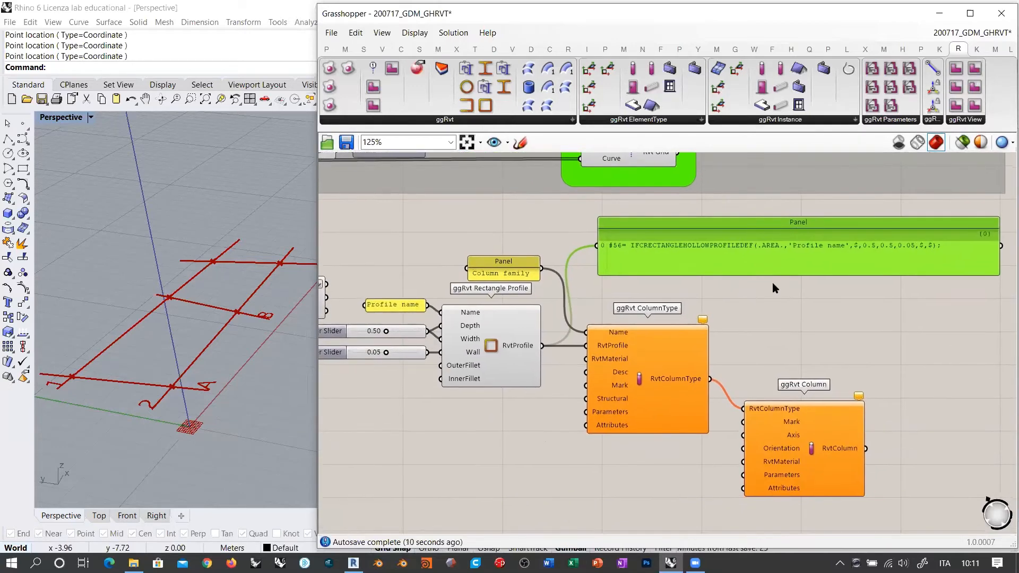
Step: Examine the chain from ggRvt Rectangle Profile through ggRvt ColumnType to ggRvt Column, including the RvtColumn output's description
left_click(491, 347)
left_click(629, 386)
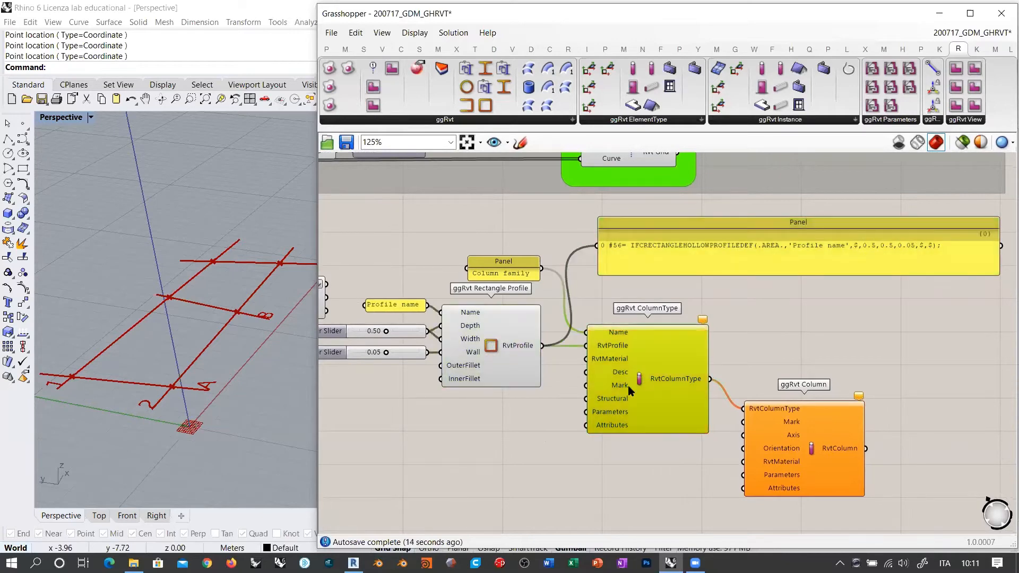
left_click(795, 435)
right_click_drag(885, 461, 832, 358)
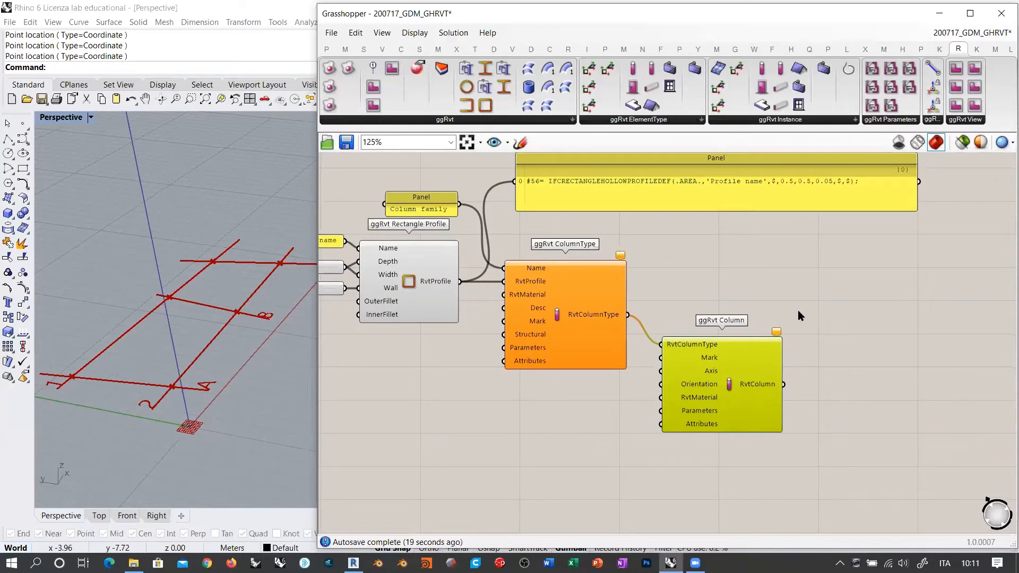
left_click(425, 286)
left_click(562, 313)
left_click(698, 376)
left_click(439, 366)
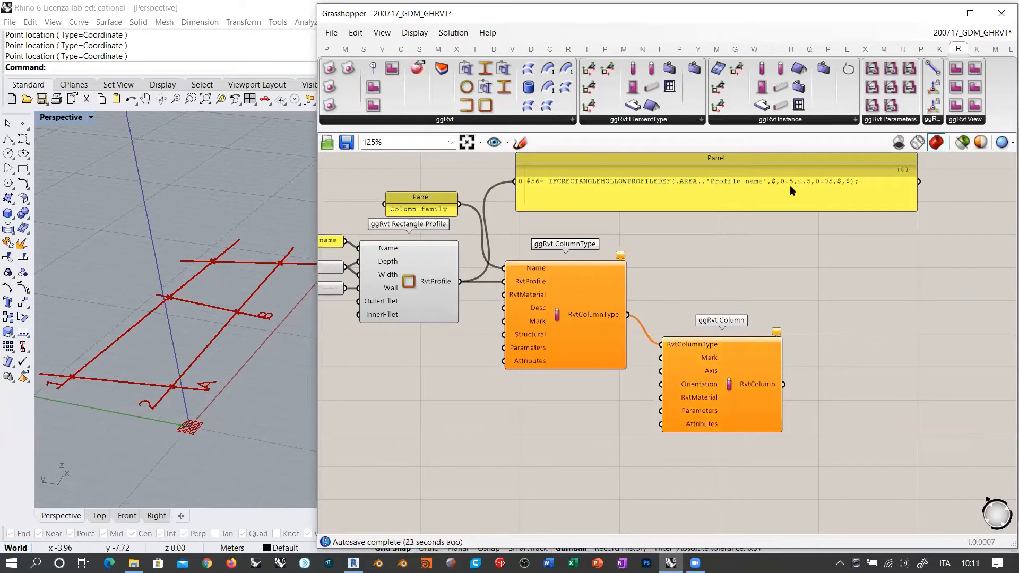
left_click(428, 266)
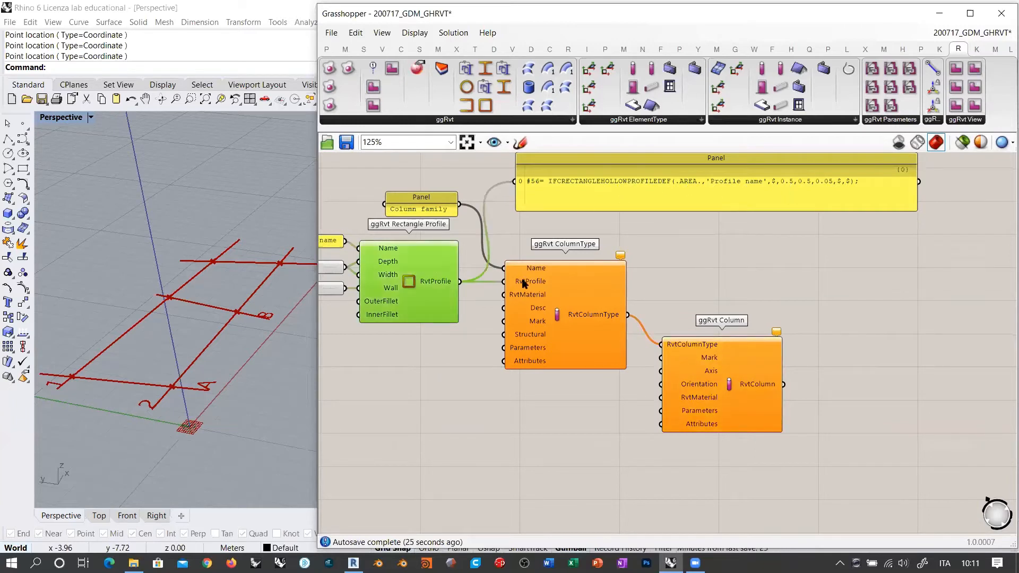
left_click(564, 313)
left_click(725, 386)
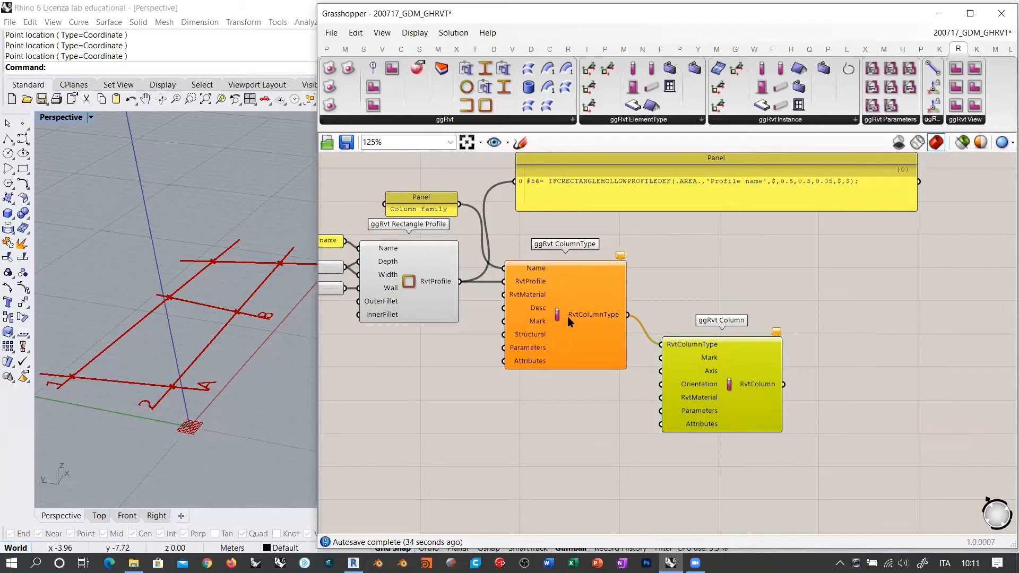
mouse_move(760, 386)
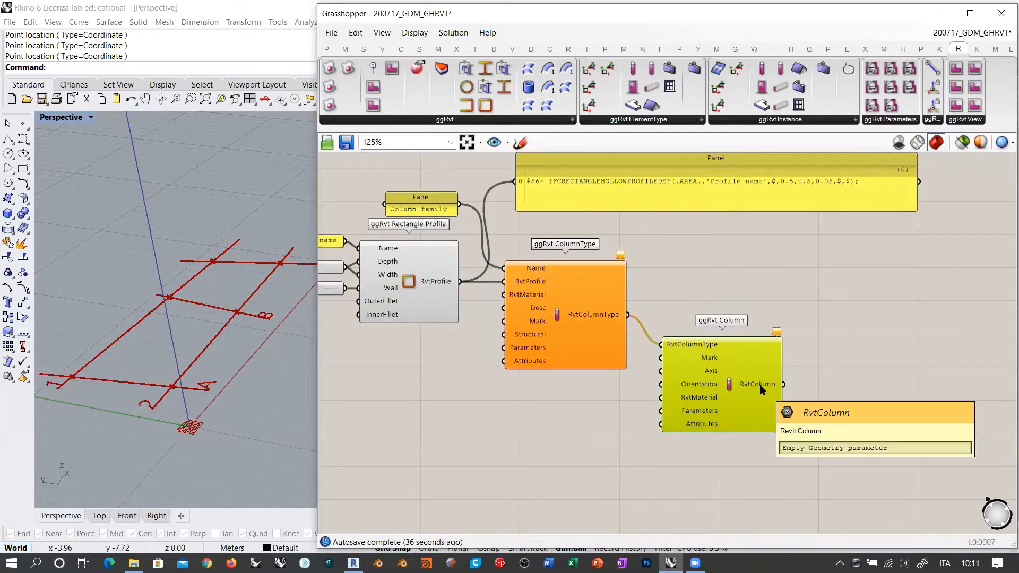
Step: Review the Rectangle Profile's inputs and the ColumnType's inputs, and read the description of the RvtMaterial input
right_click_drag(695, 270, 808, 322)
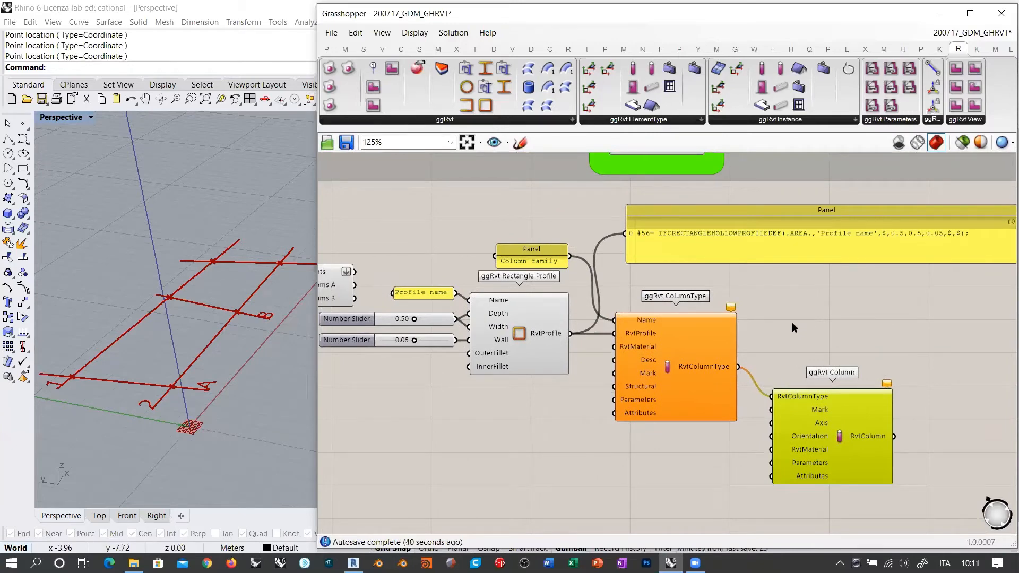
right_click_drag(560, 335, 736, 330)
scroll(701, 309, "up", 3)
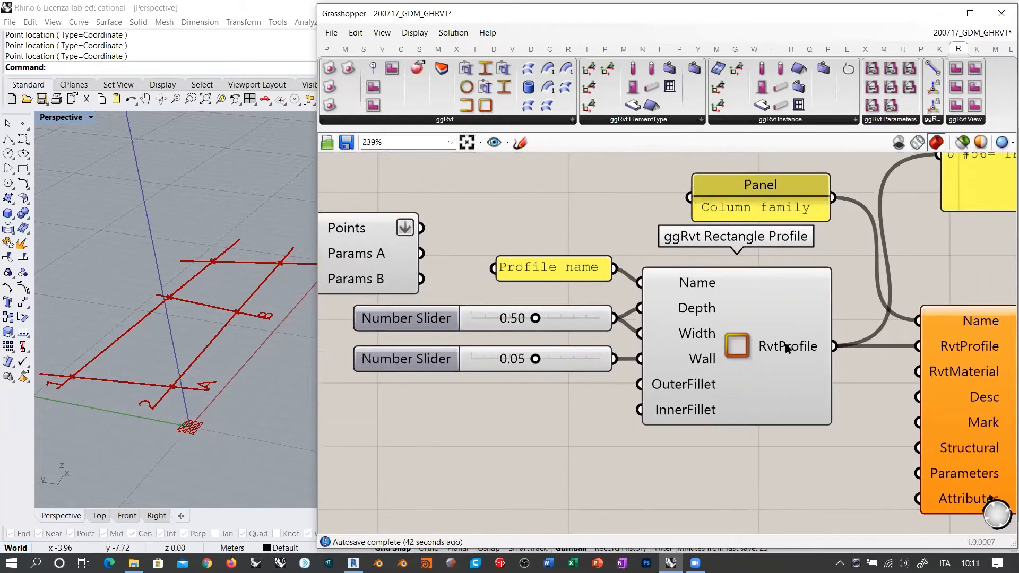
scroll(796, 352, "down", 2)
right_click_drag(795, 351, 637, 363)
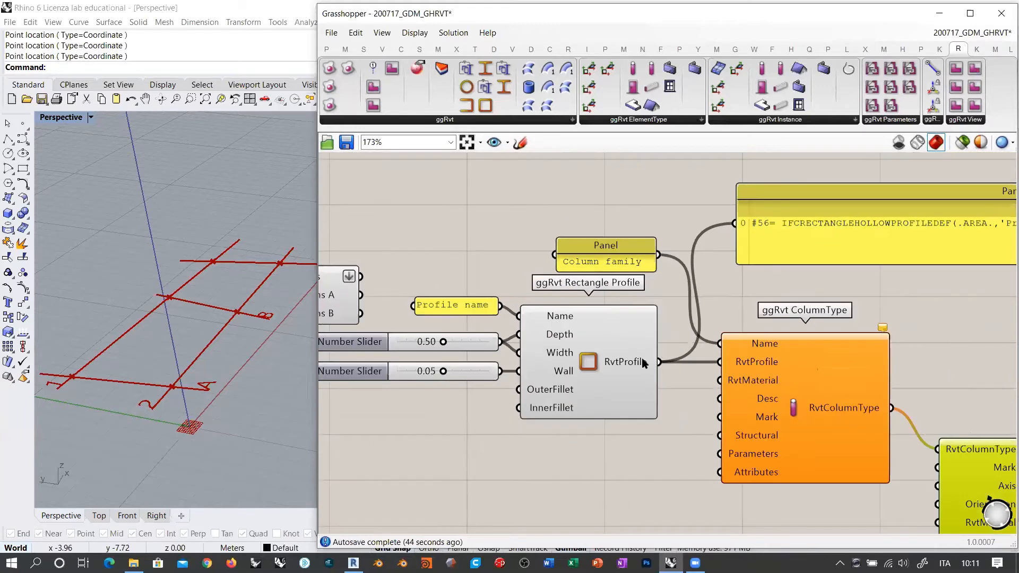
right_click_drag(821, 345, 639, 322)
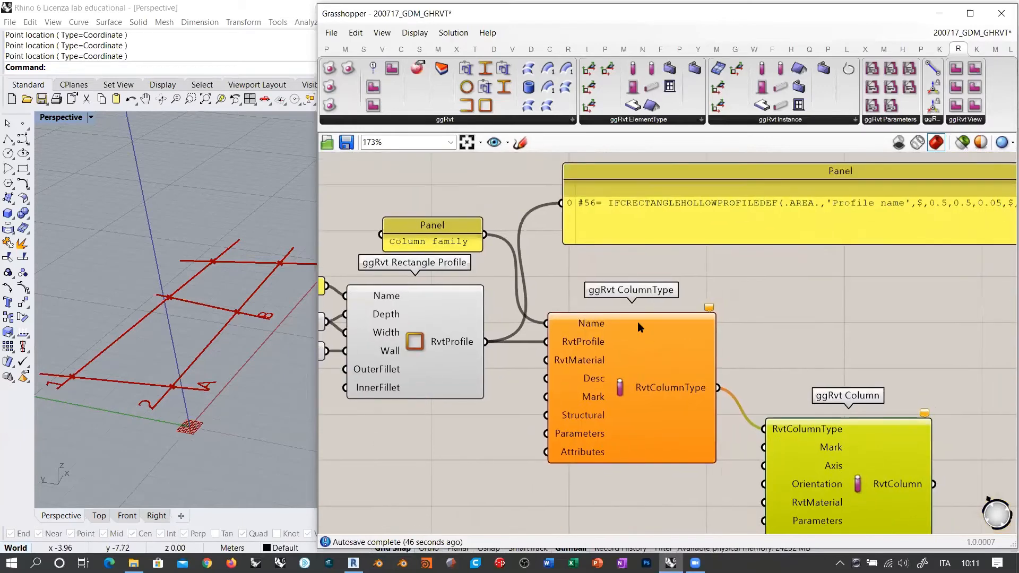
right_click_drag(578, 334, 709, 279)
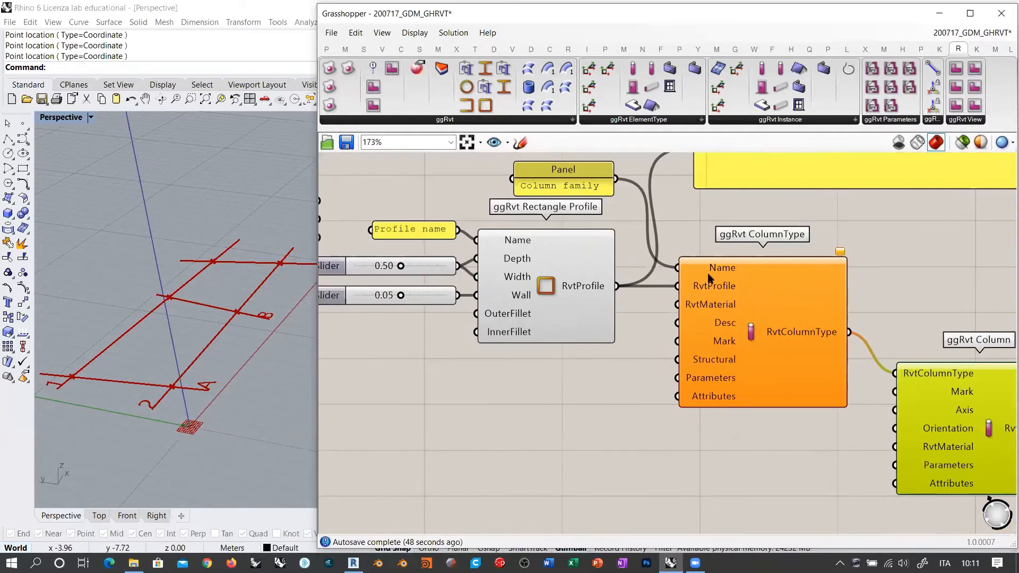
mouse_move(715, 308)
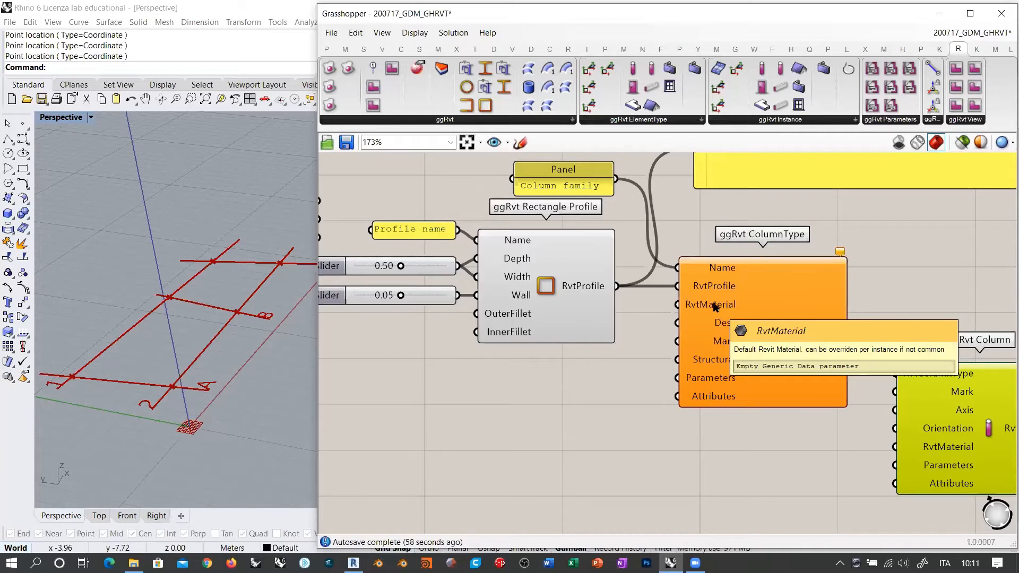
Step: Add a ggRvt Material component below the Rectangle Profile and connect its RvtMaterial output to the ColumnType's RvtMaterial input
left_click(440, 121)
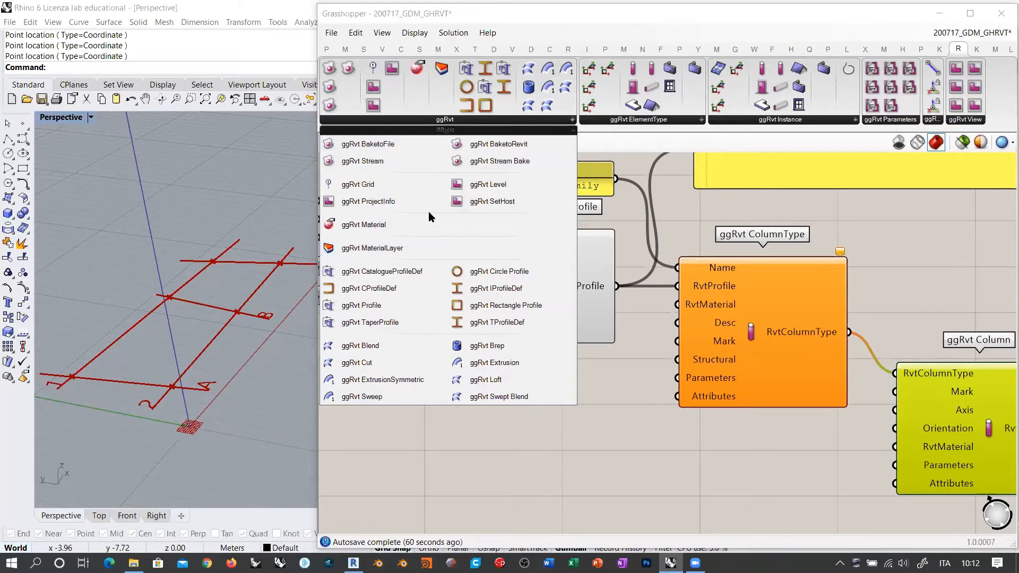
left_click_drag(364, 225, 555, 407)
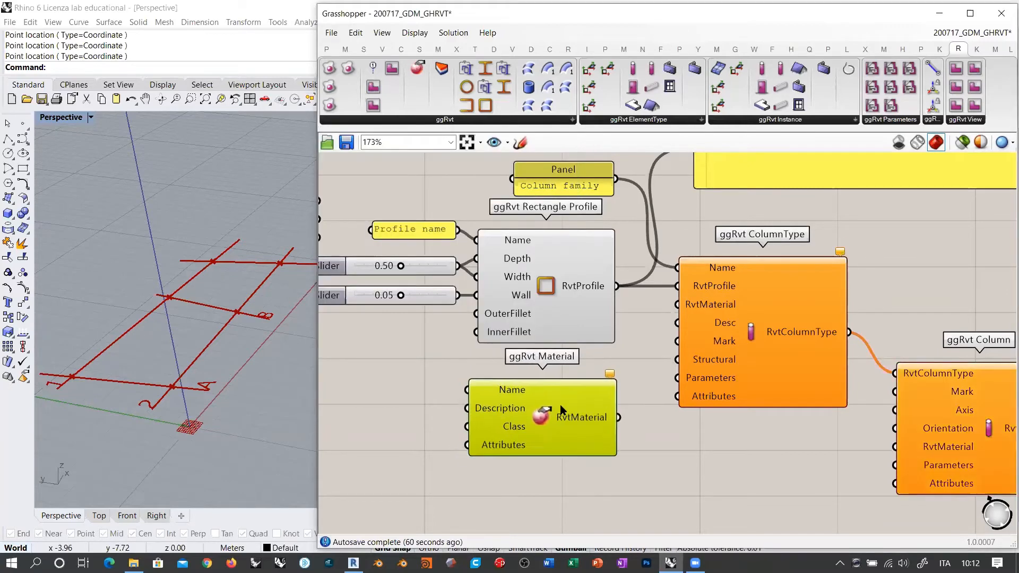
left_click_drag(618, 417, 667, 307)
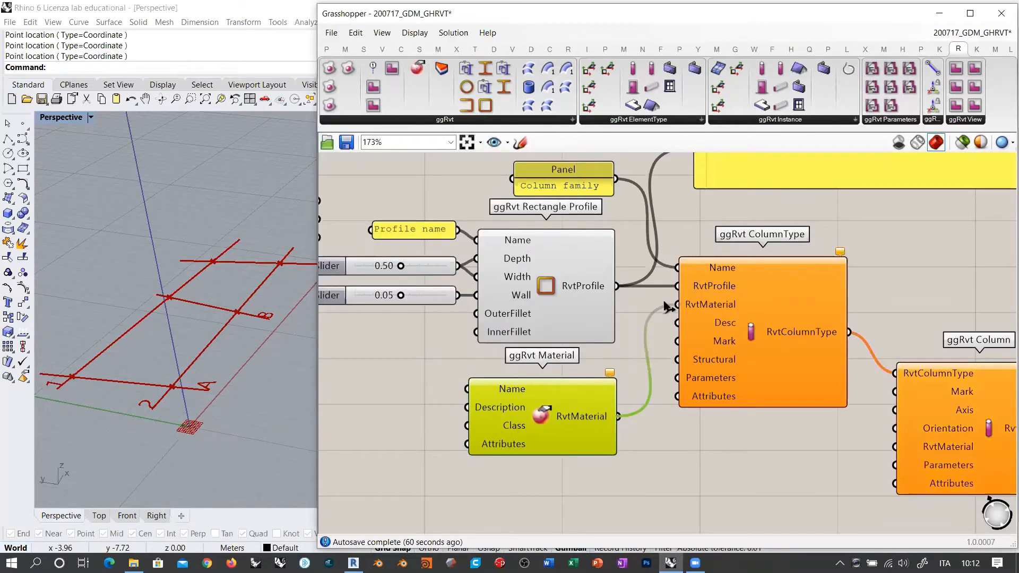
left_click(701, 470)
Step: Copy the "Profile name" panel to beside the ggRvt Material component and set the copy's text to "My material"
right_click_drag(515, 317, 717, 245)
right_click_drag(626, 195, 619, 258)
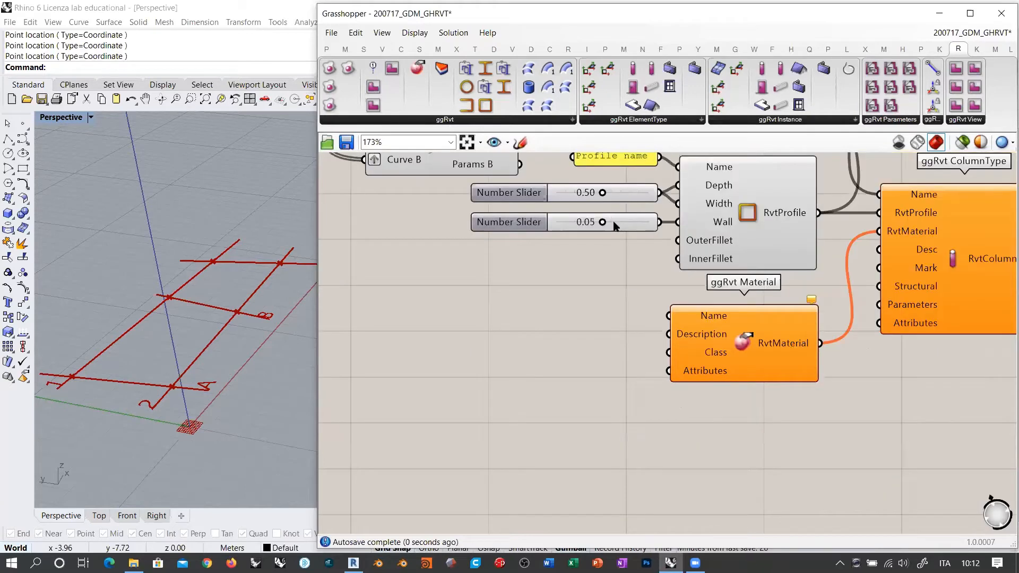
left_click_drag(614, 223, 600, 379, "alt")
scroll(635, 392, "up", 5)
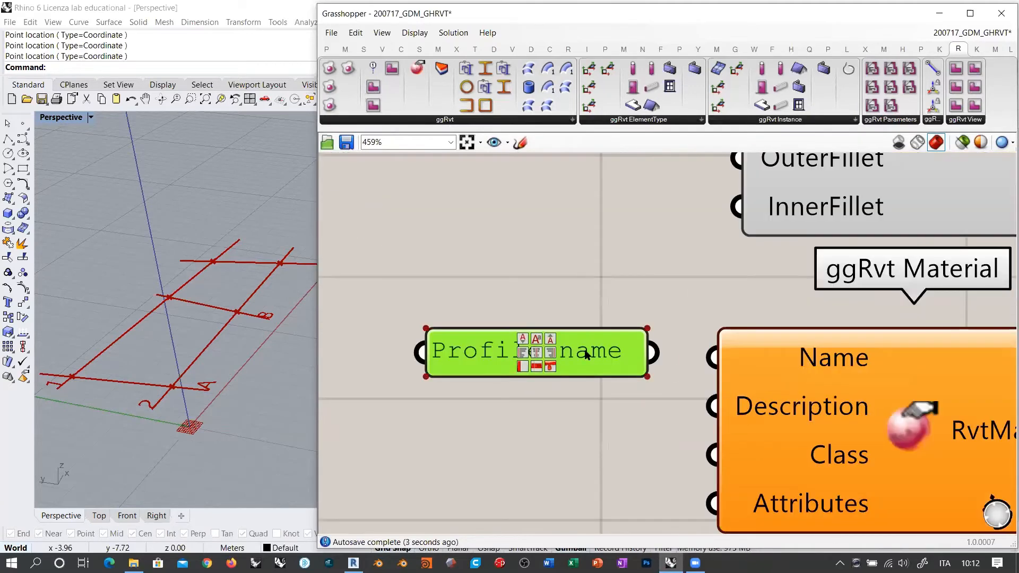
double_click(563, 359)
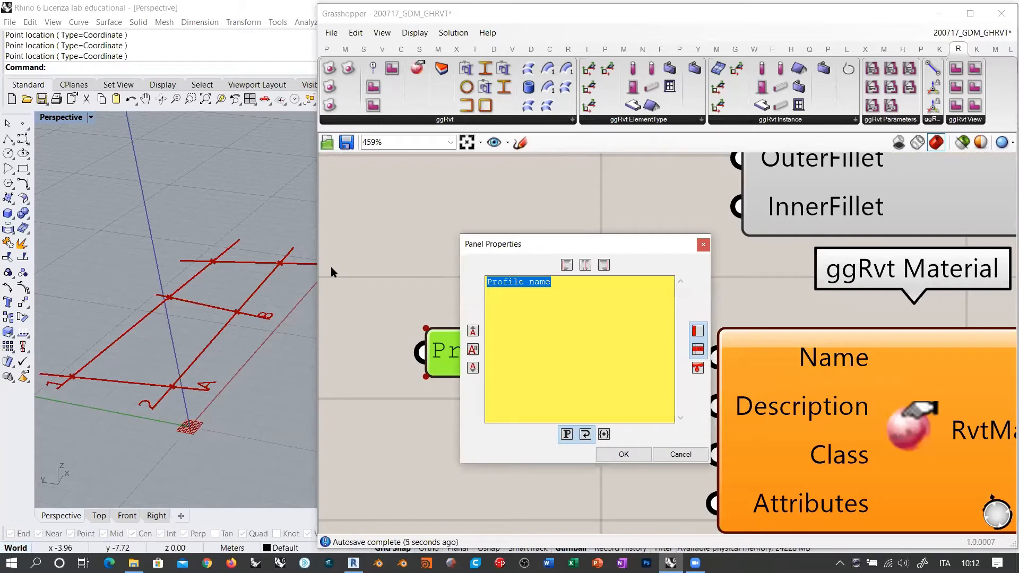
type("My N")
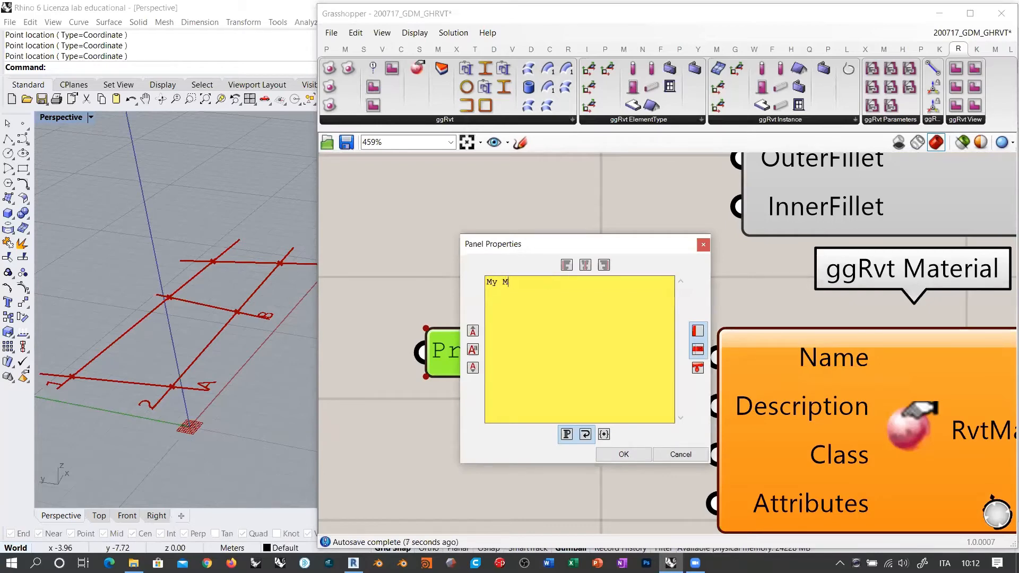
key("BackSpace")
type("material")
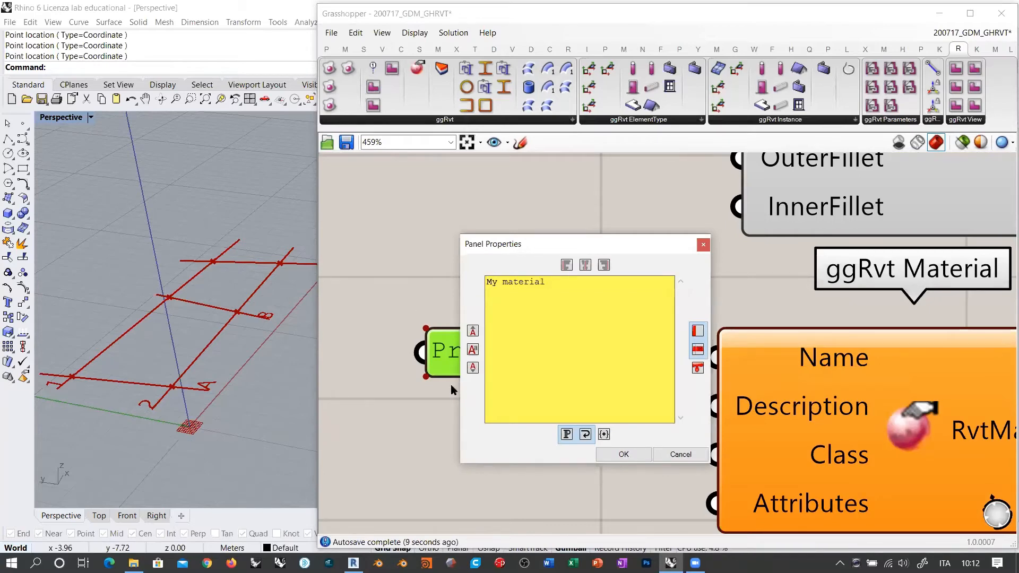
left_click(623, 454)
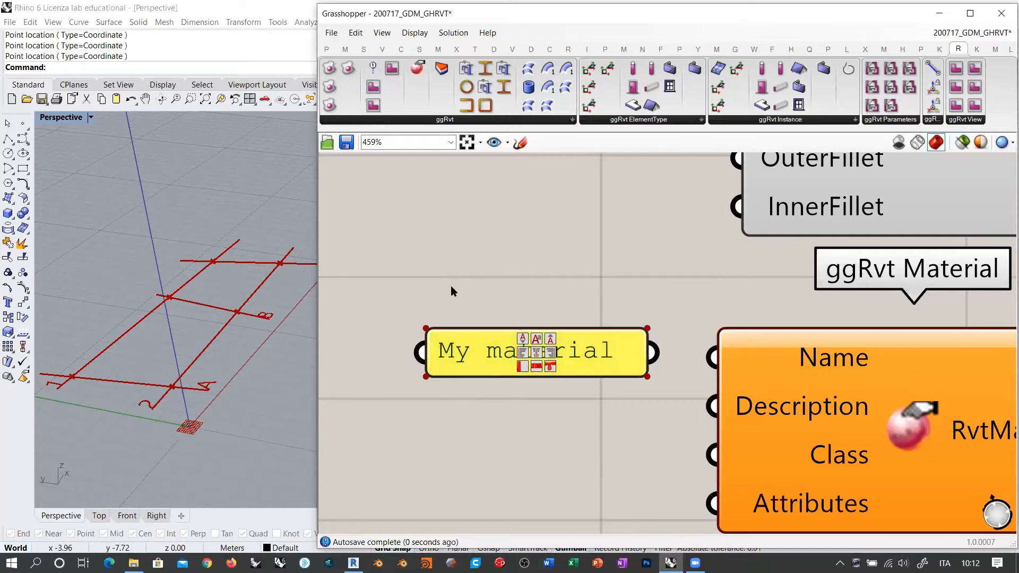
Step: Connect the "My material" panel to the Name input of the ggRvt Material component
scroll(450, 286, "down", 3)
left_click_drag(528, 321, 587, 324)
left_click(536, 354)
scroll(560, 385, "down", 1)
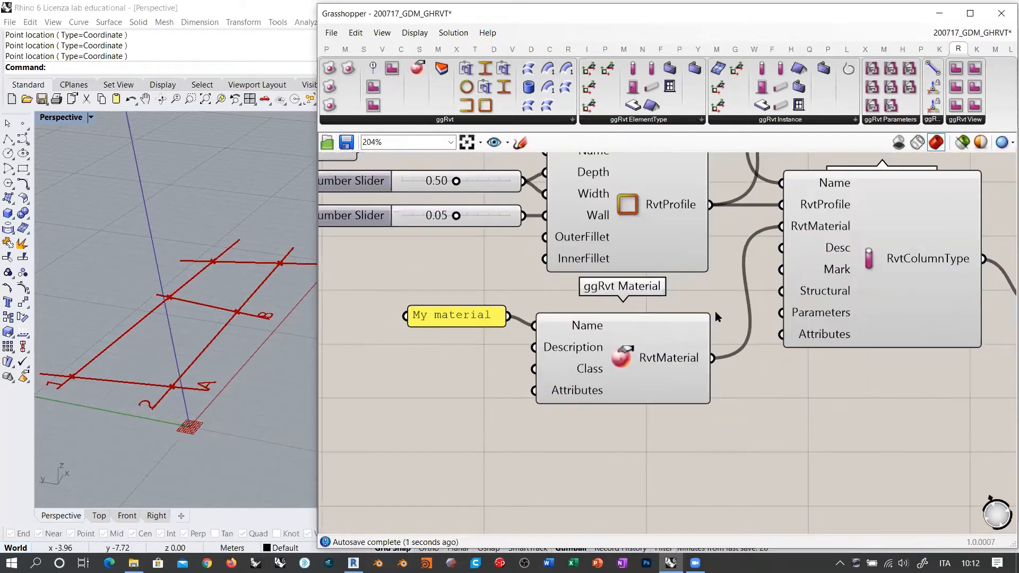
scroll(747, 371, "down", 2)
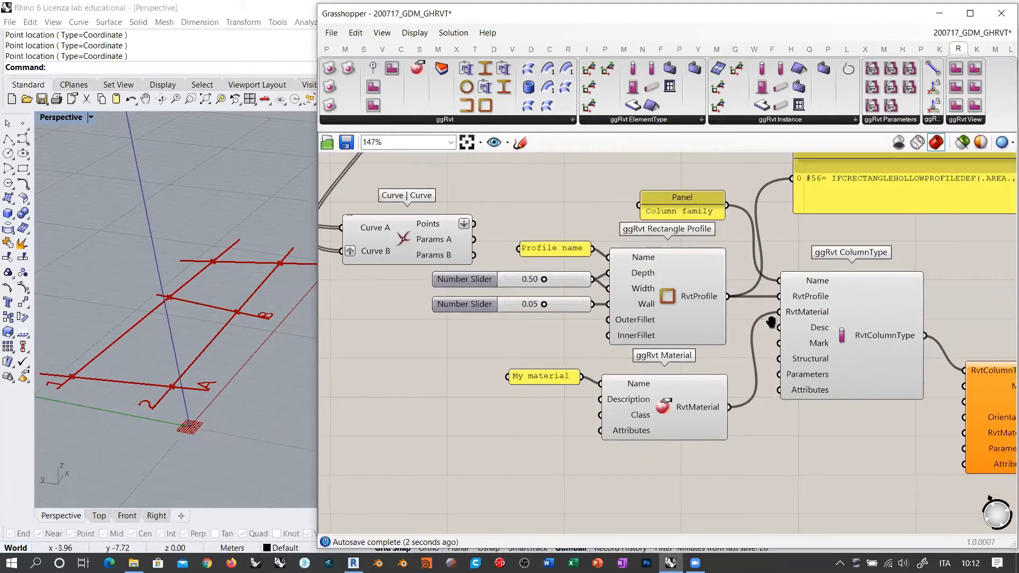
Step: Nudge the ggRvt Material component slightly to align it beneath the ggRvt Rectangle Profile
right_click_drag(905, 325, 796, 277)
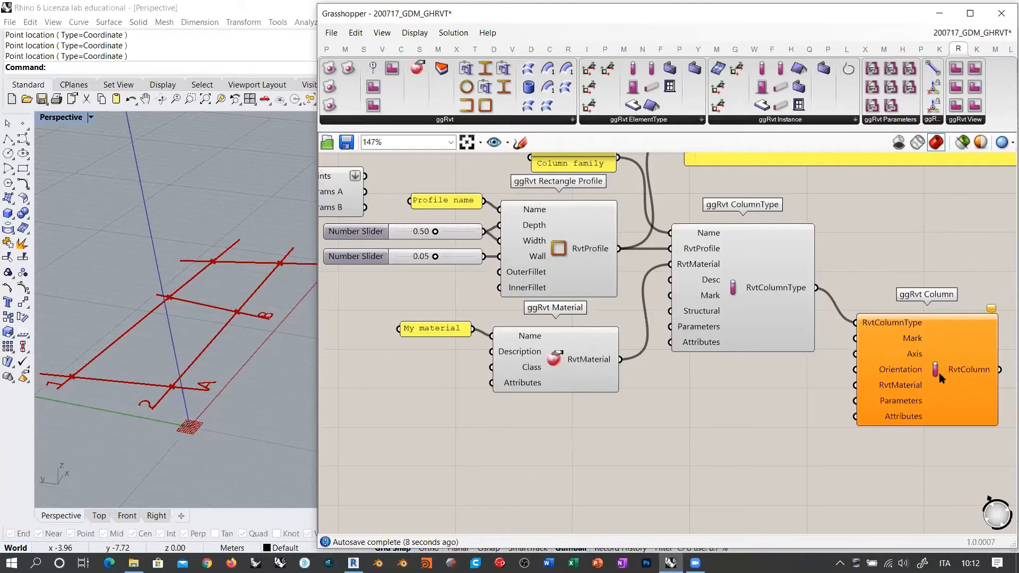
right_click_drag(483, 292, 539, 344)
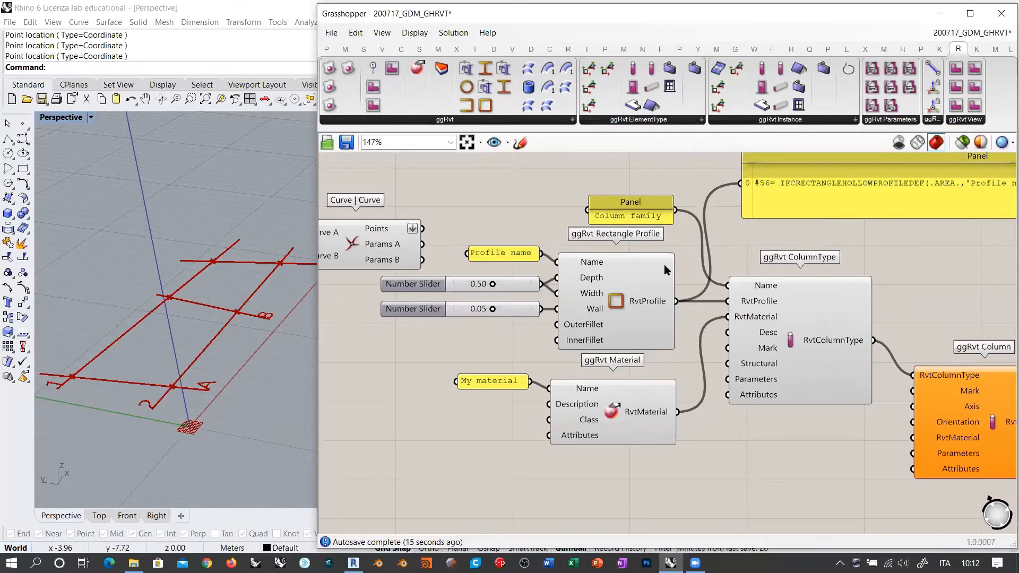
left_click(639, 413)
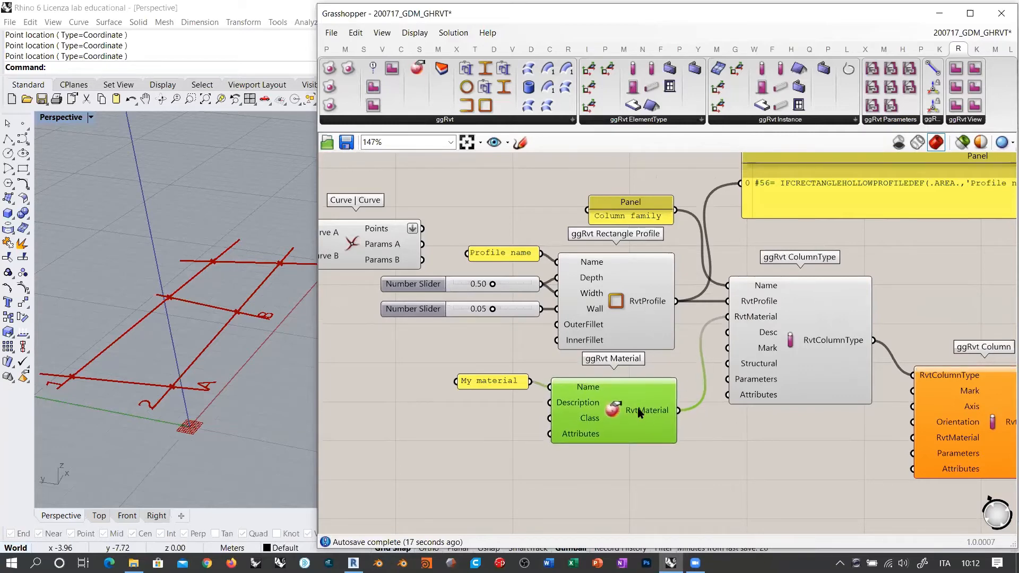
left_click_drag(639, 413, 638, 412)
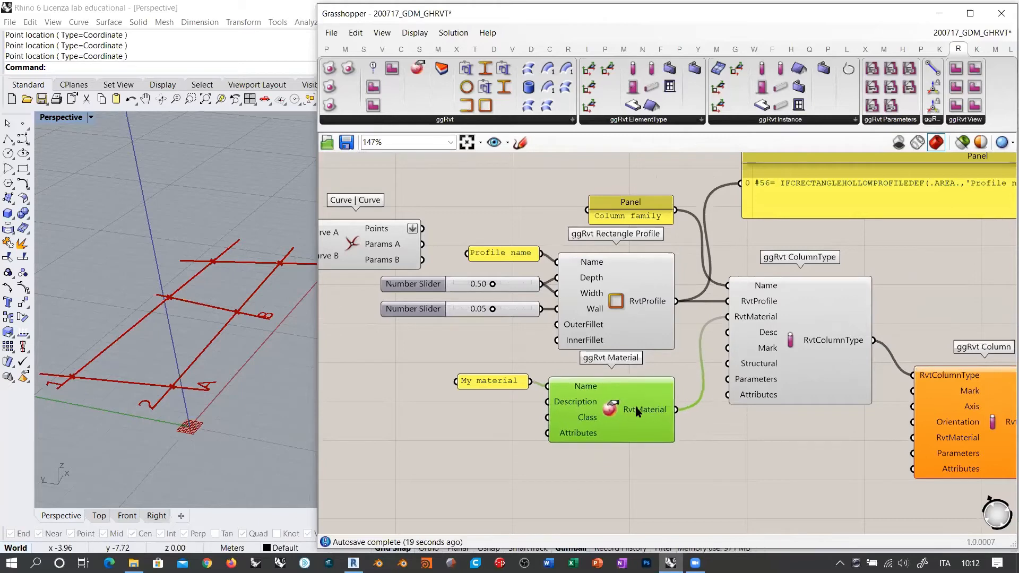
left_click(754, 427)
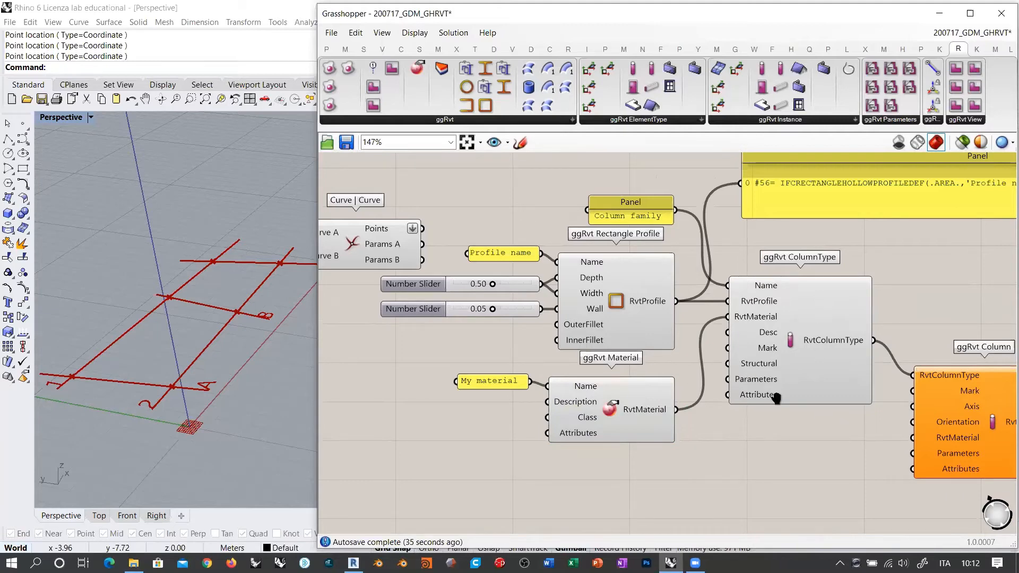
right_click_drag(776, 397, 673, 369)
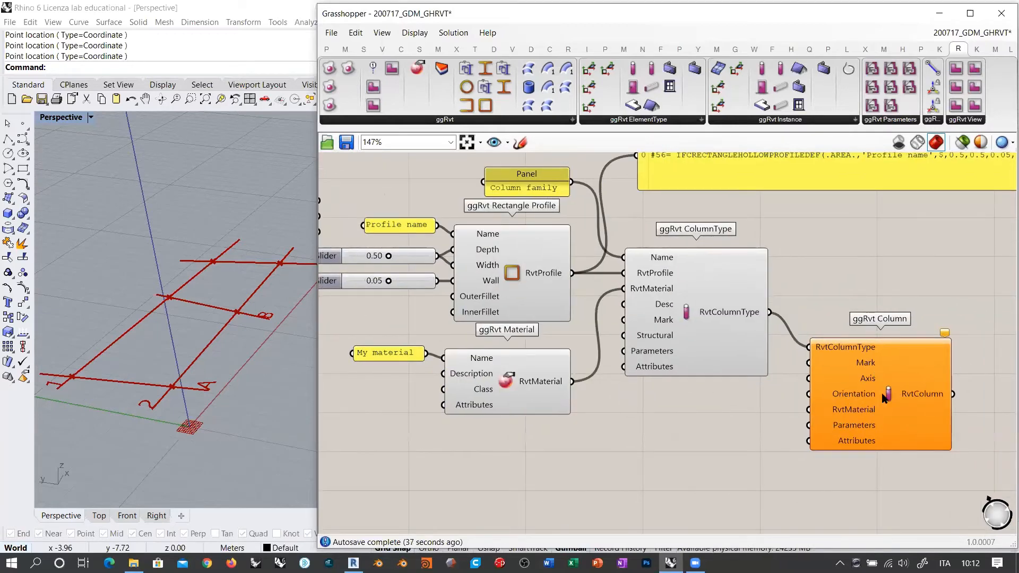
Step: Examine the named material and the Class options of the ggRvt Material component
right_click_drag(543, 413, 767, 384)
scroll(706, 371, "up", 2)
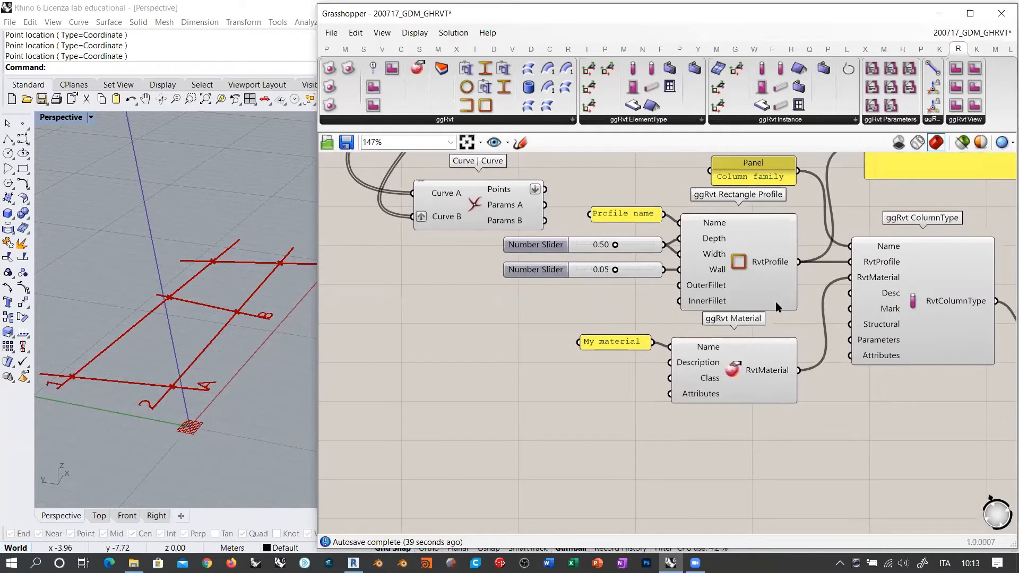
scroll(703, 370, "up", 2)
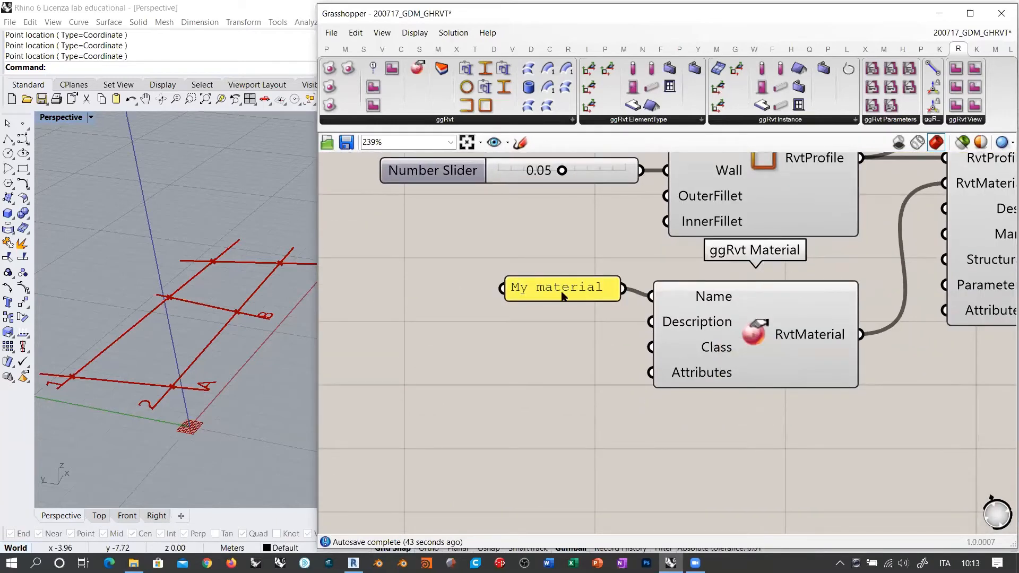
right_click_drag(777, 165, 736, 265)
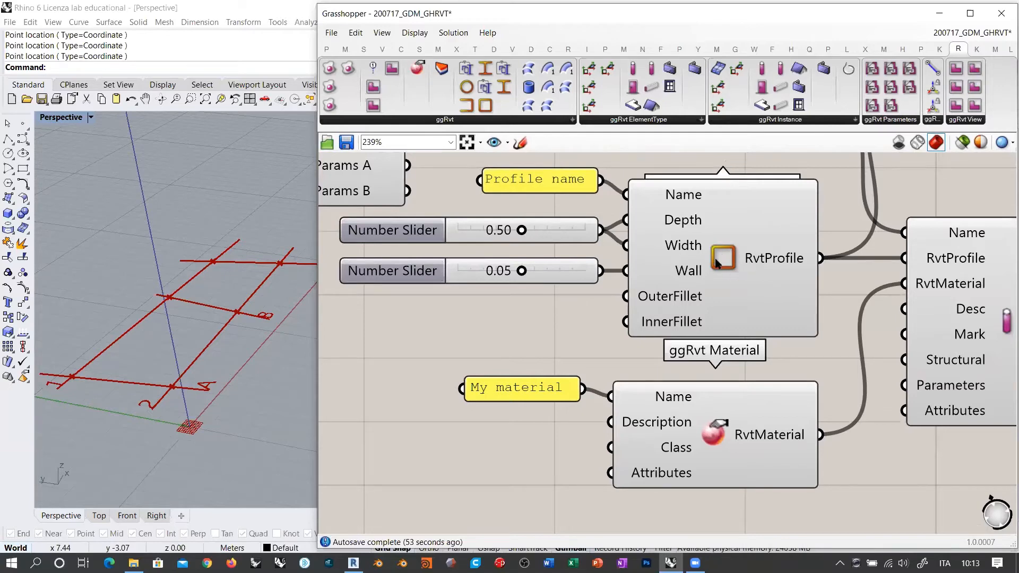
right_click_drag(681, 436, 749, 353)
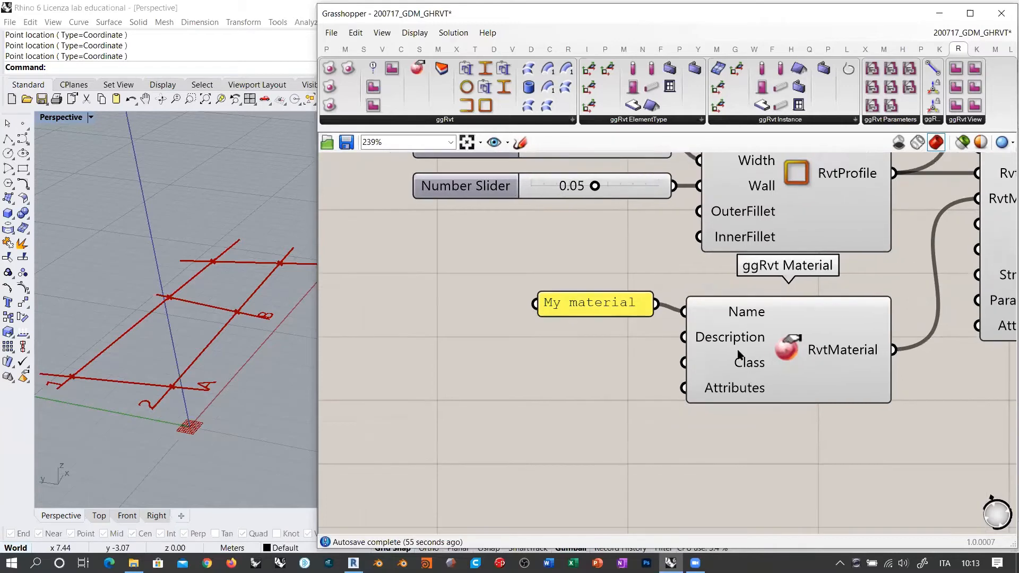
right_click(746, 366)
left_click(623, 362)
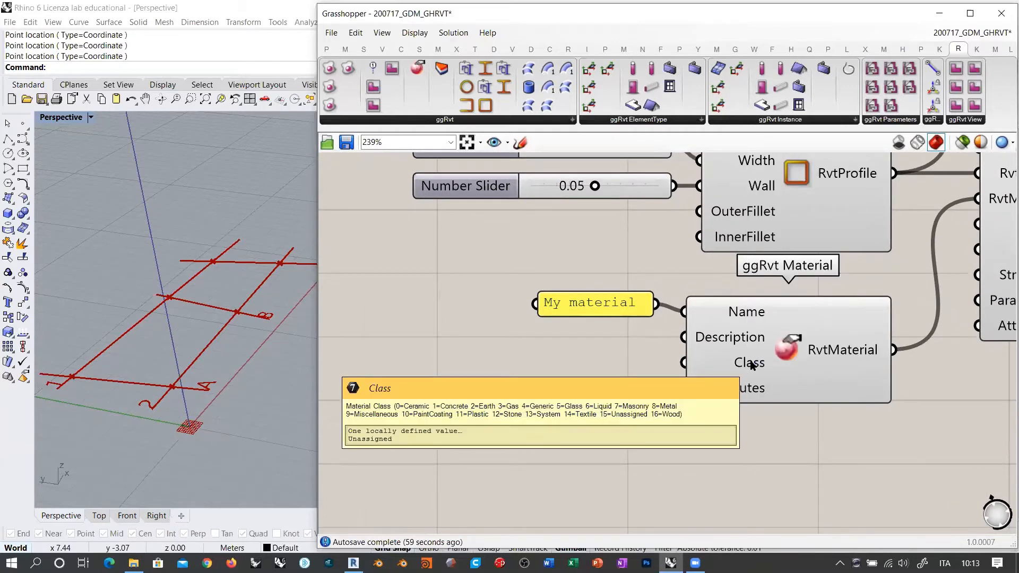
right_click(751, 365)
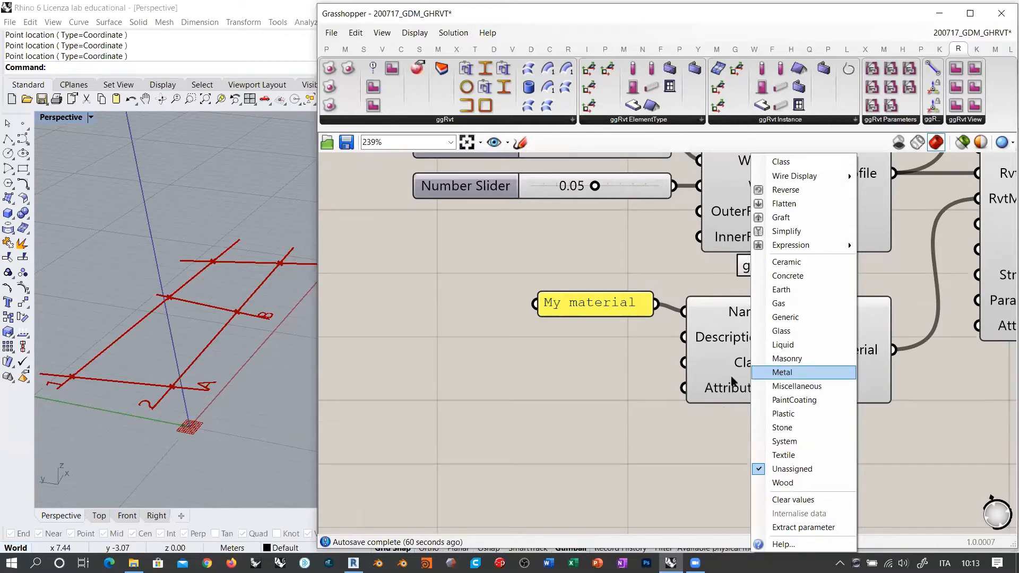
left_click(782, 373)
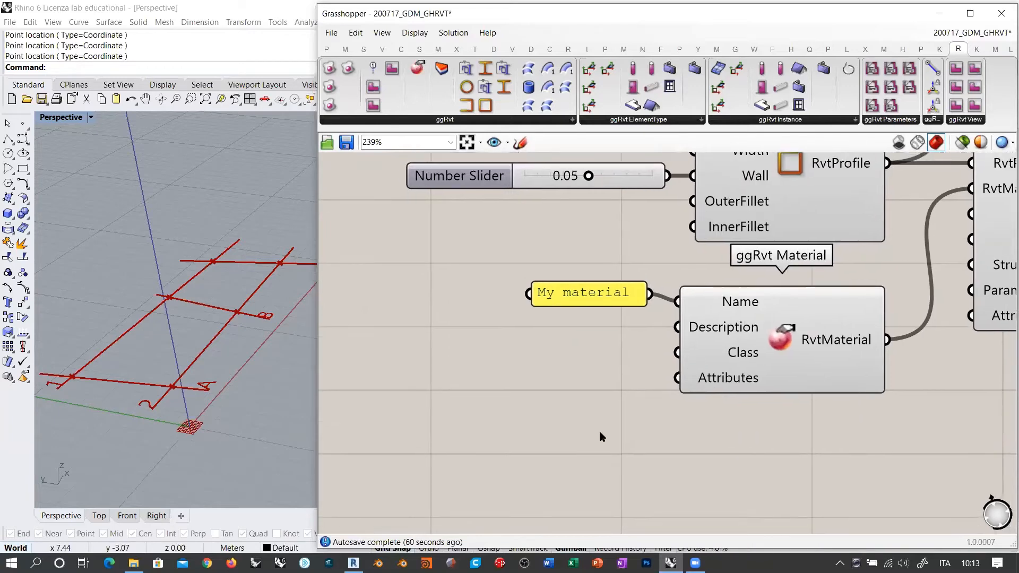
Step: Add a Scribble below the ggRvt Material component and set its text to "Note: define material class"
double_click(637, 425)
type("scr")
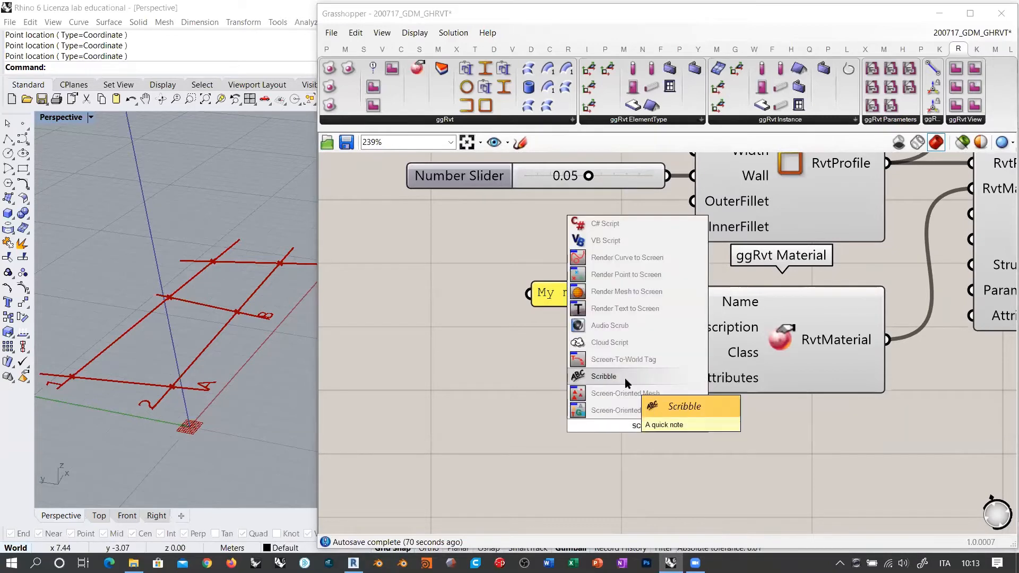
left_click(626, 378)
left_click(632, 428)
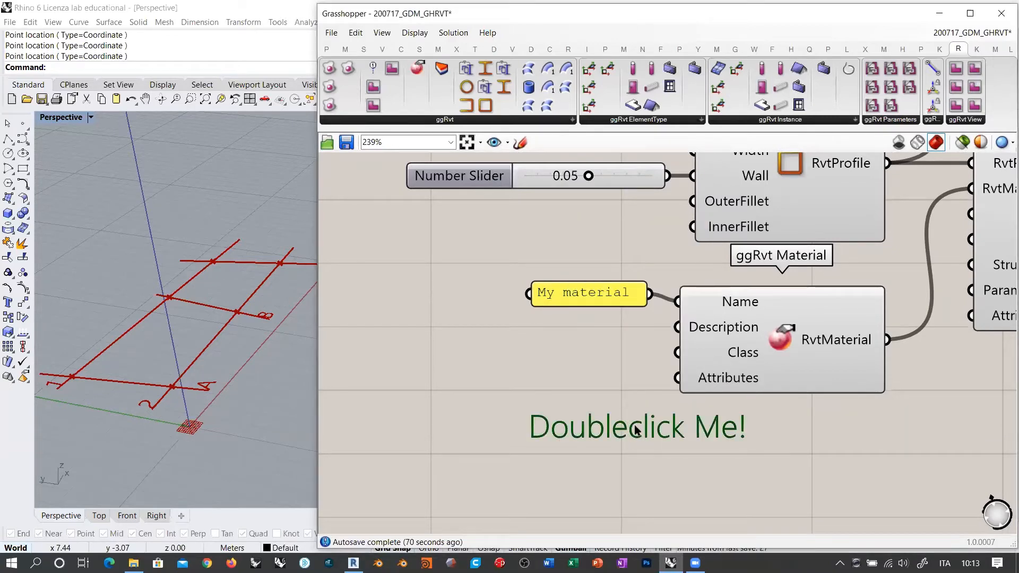
double_click(636, 425)
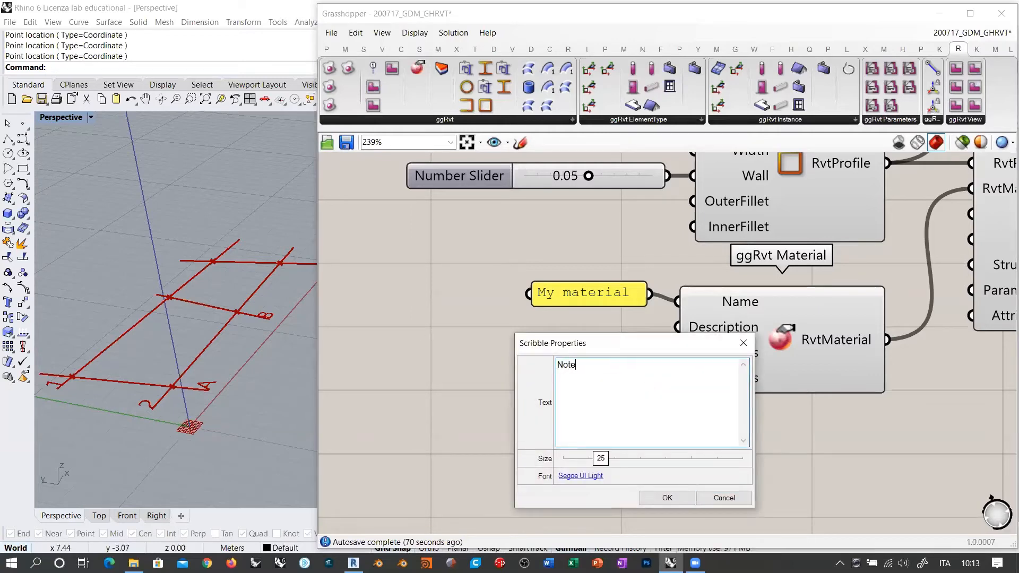
type("define material class")
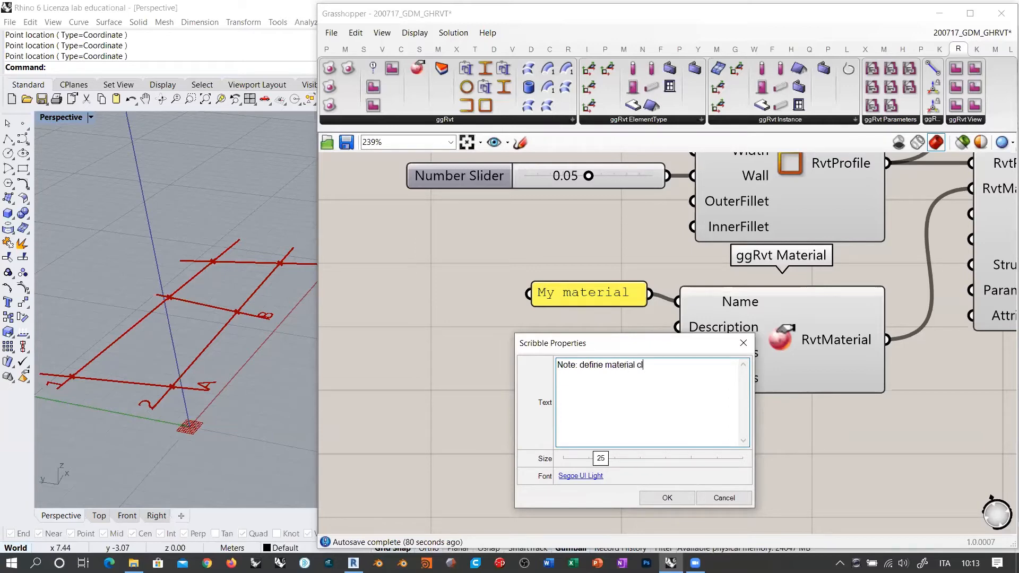
left_click(668, 497)
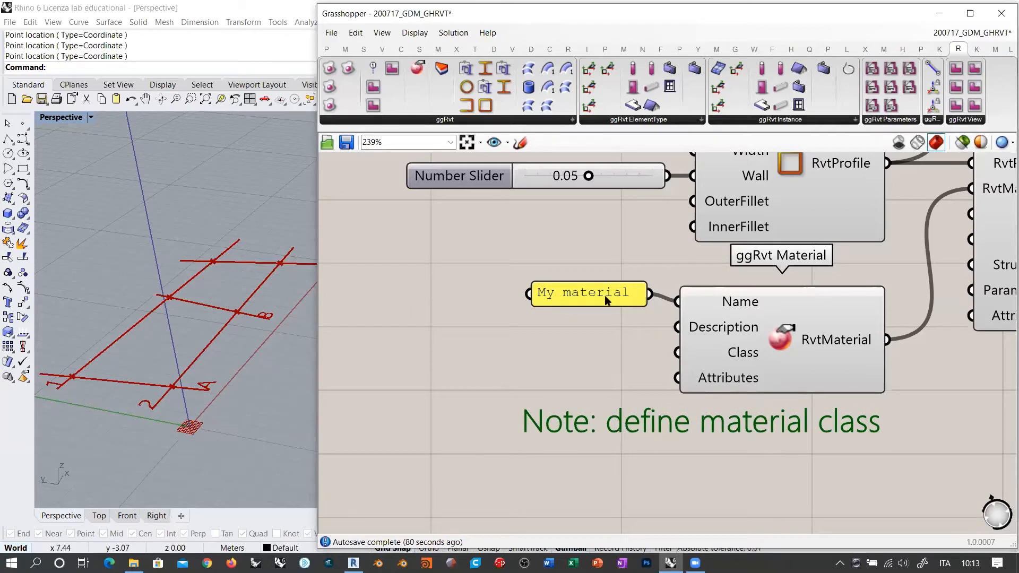
Step: Align the "My material" panel with the Name input and group the panel, the ggRvt Material component and the note
left_click_drag(603, 290, 603, 299)
left_click(828, 479)
left_click_drag(828, 479, 537, 285)
key("ctrl+g")
left_click(658, 460)
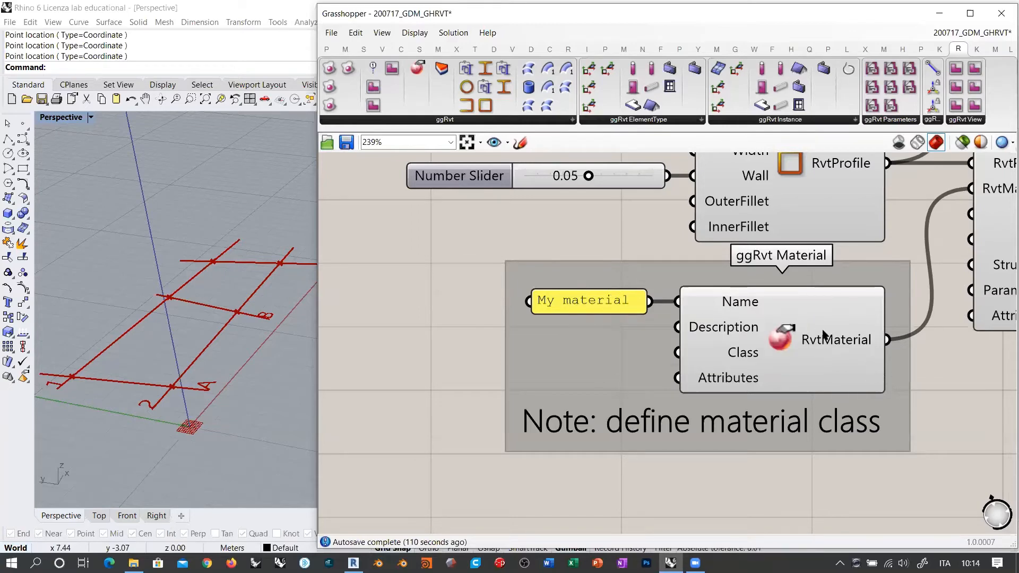
Step: Set the Class input of the ggRvt Material component to Metal and check the stored value
right_click(740, 357)
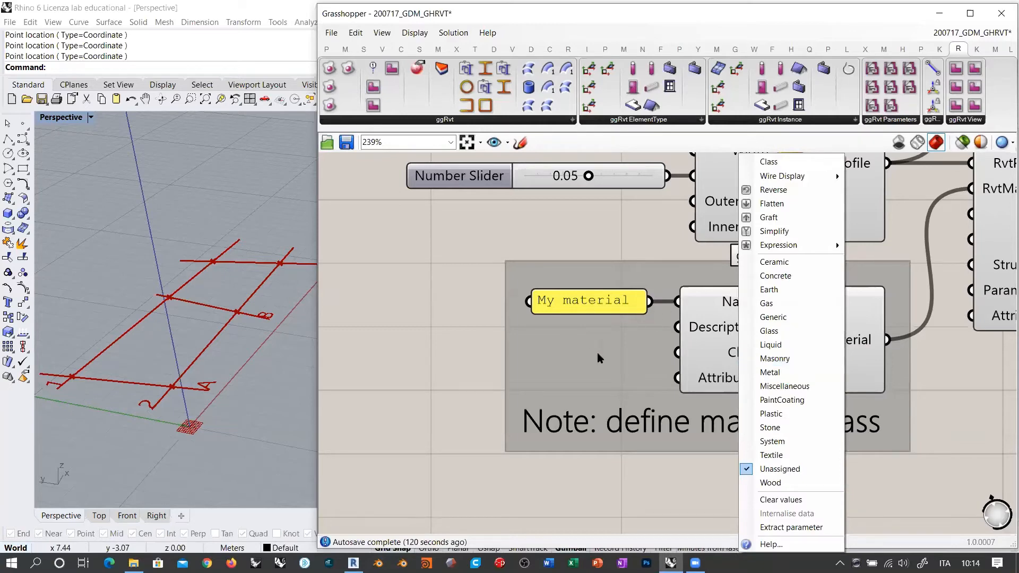
left_click(778, 374)
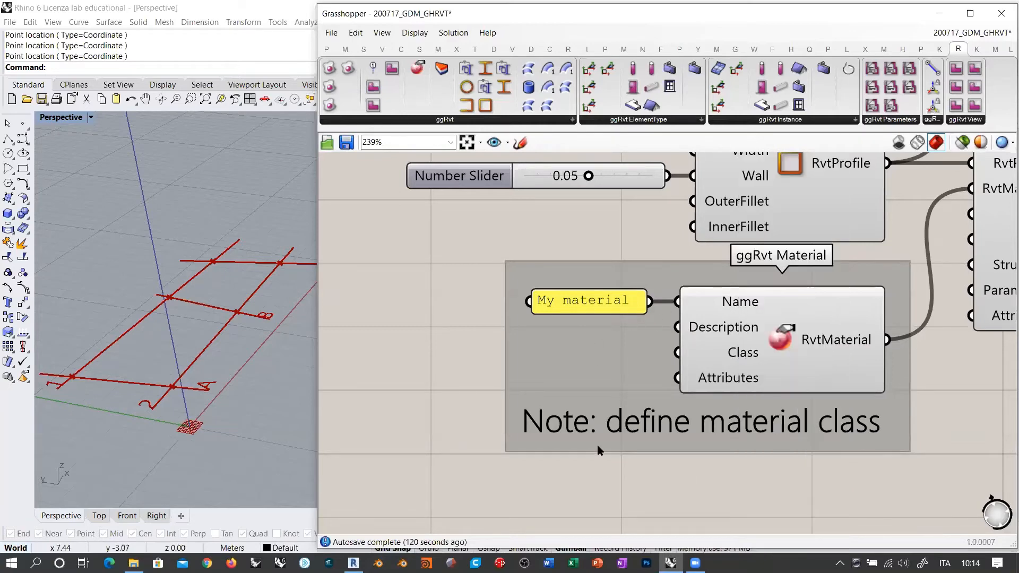
mouse_move(747, 359)
right_click_drag(489, 352, 556, 350)
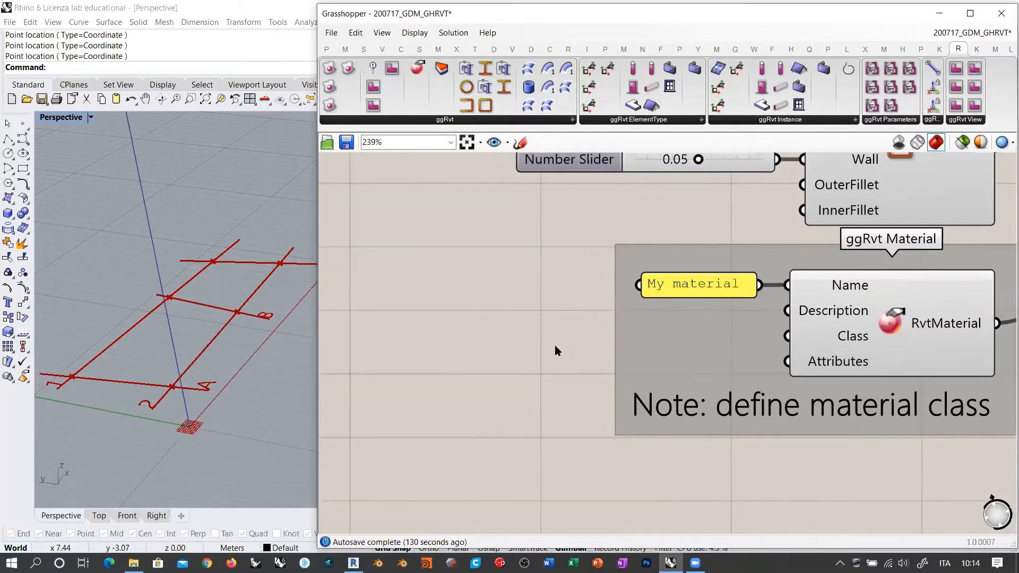
right_click(848, 336)
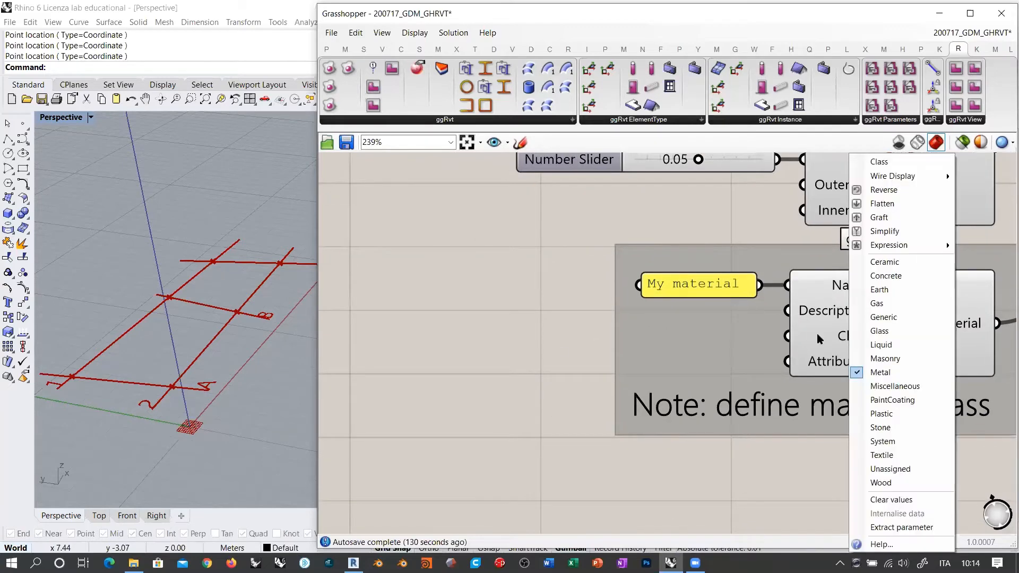
left_click(884, 484)
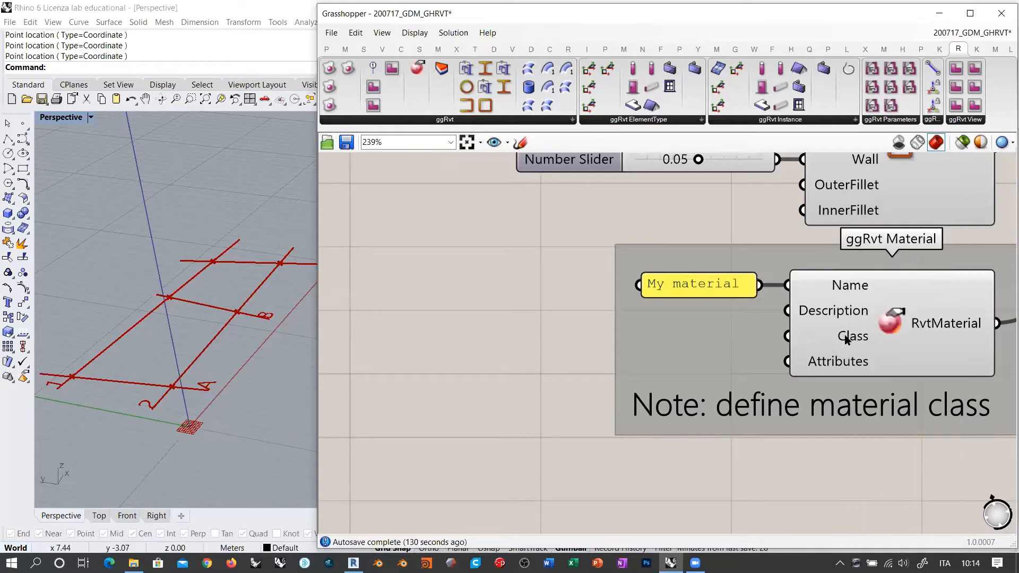
mouse_move(847, 340)
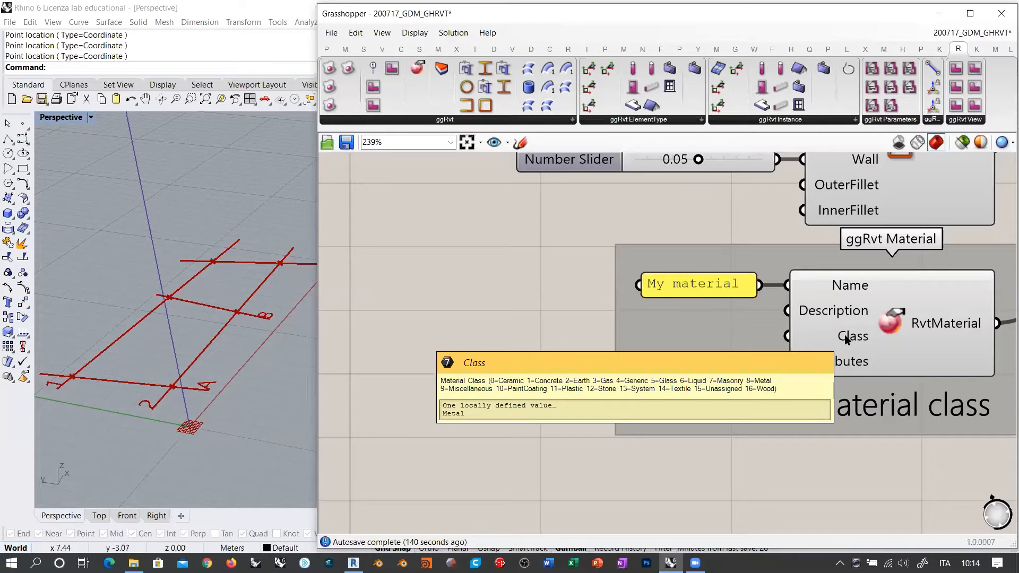
Step: Look up ggRvt Material in the ggRvt component list and review the Class options of the placed component
left_click(441, 120)
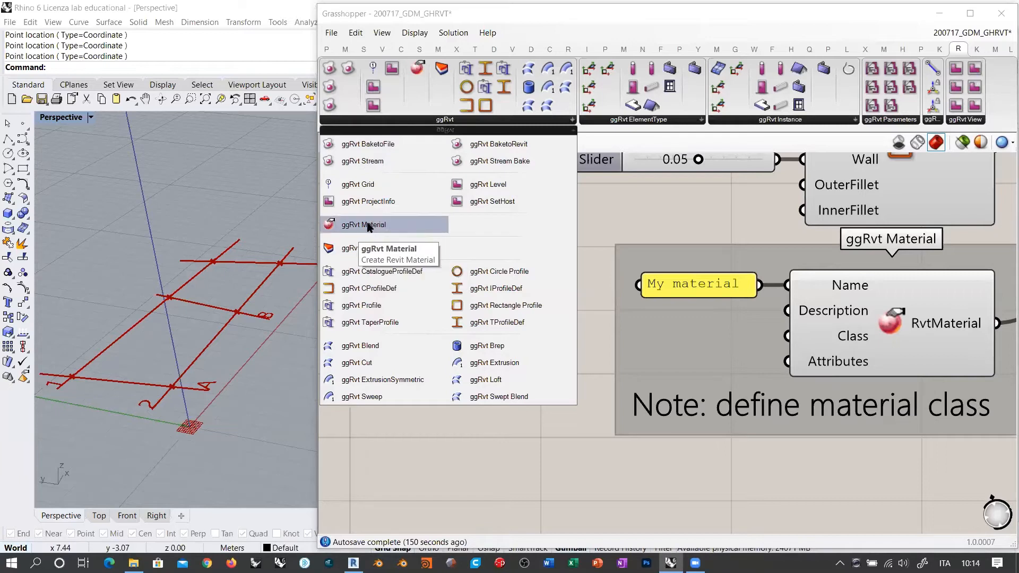
left_click(551, 496)
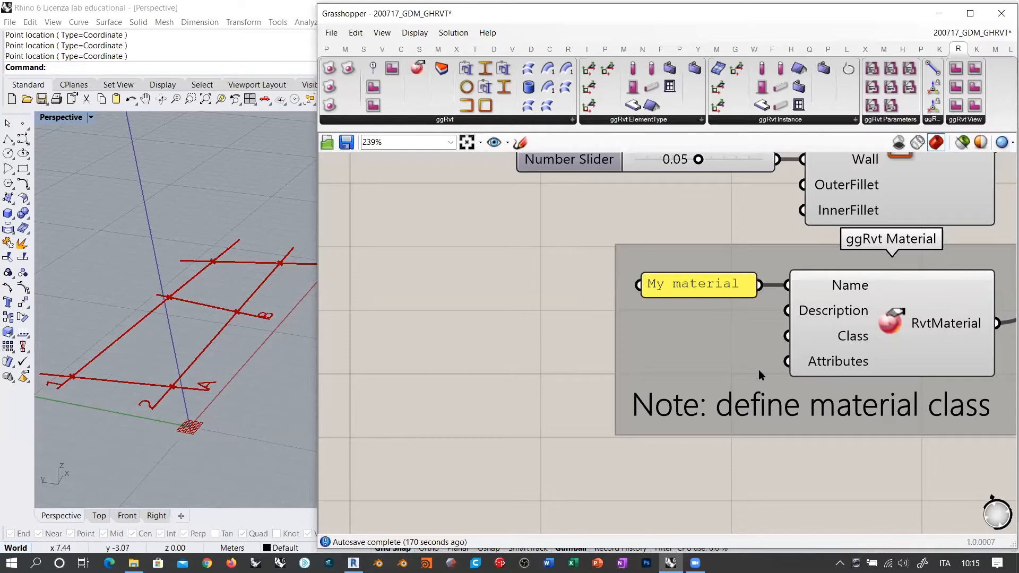
right_click_drag(961, 326, 828, 351)
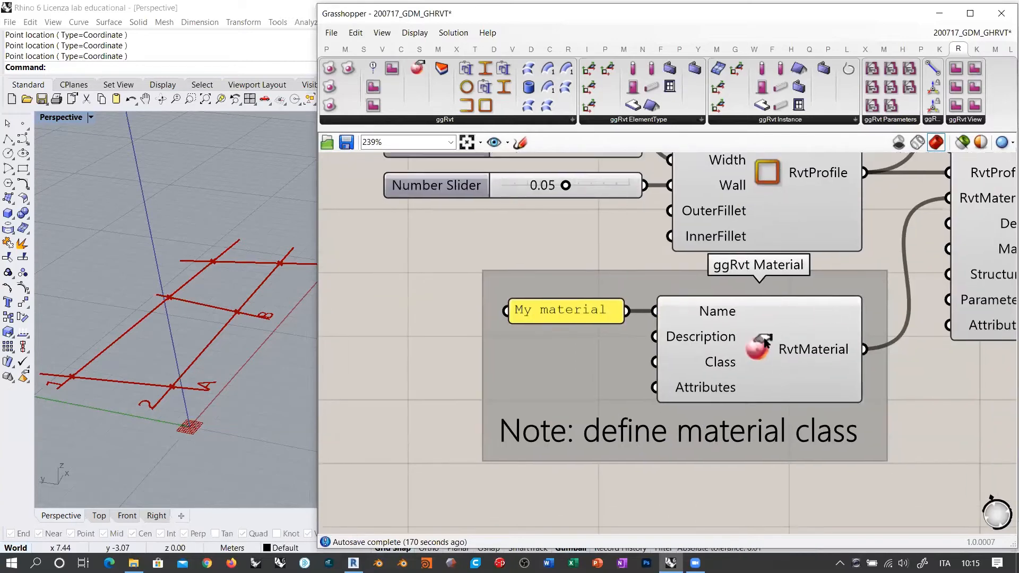
right_click(713, 365)
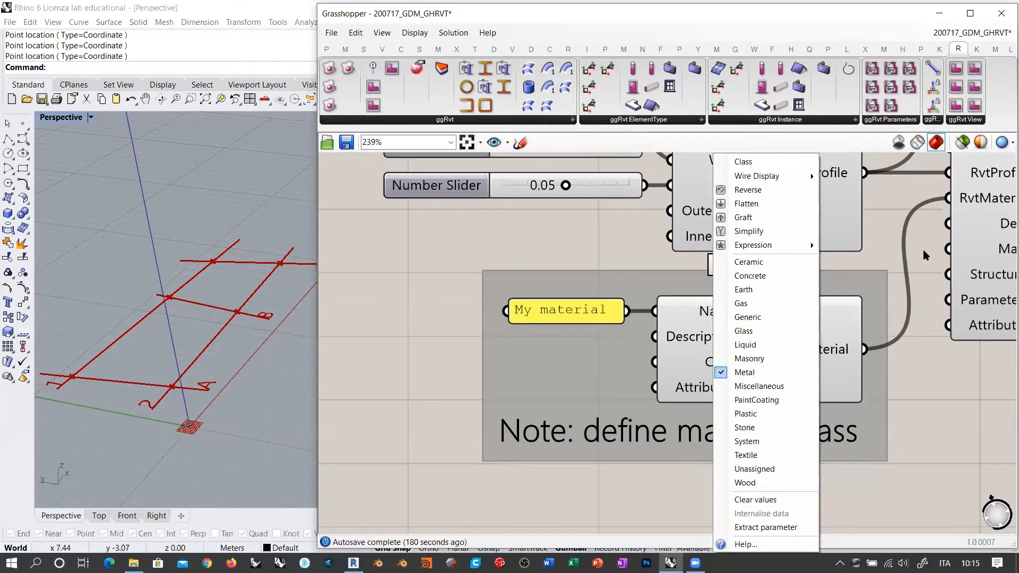
left_click(907, 415)
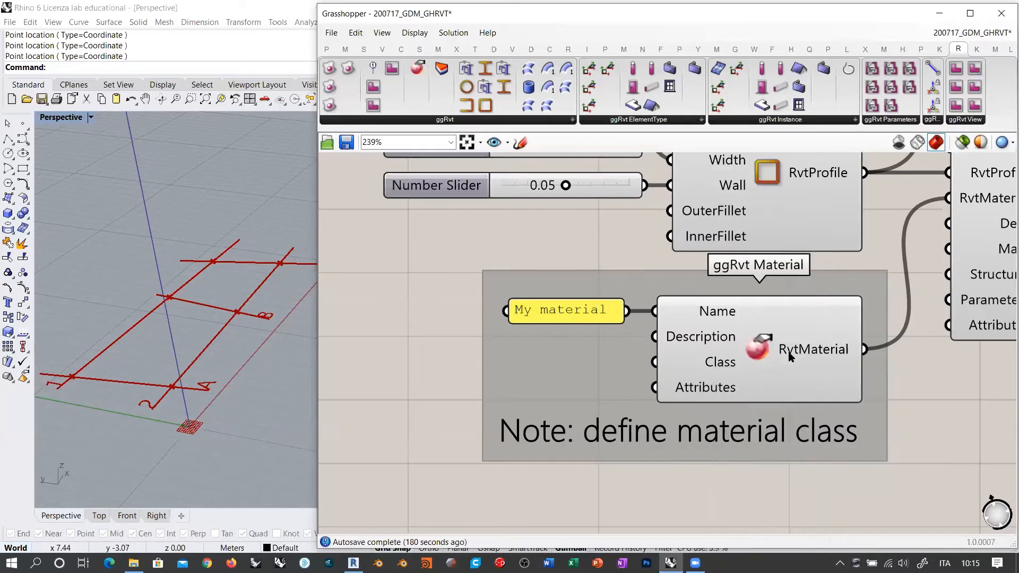
right_click(720, 366)
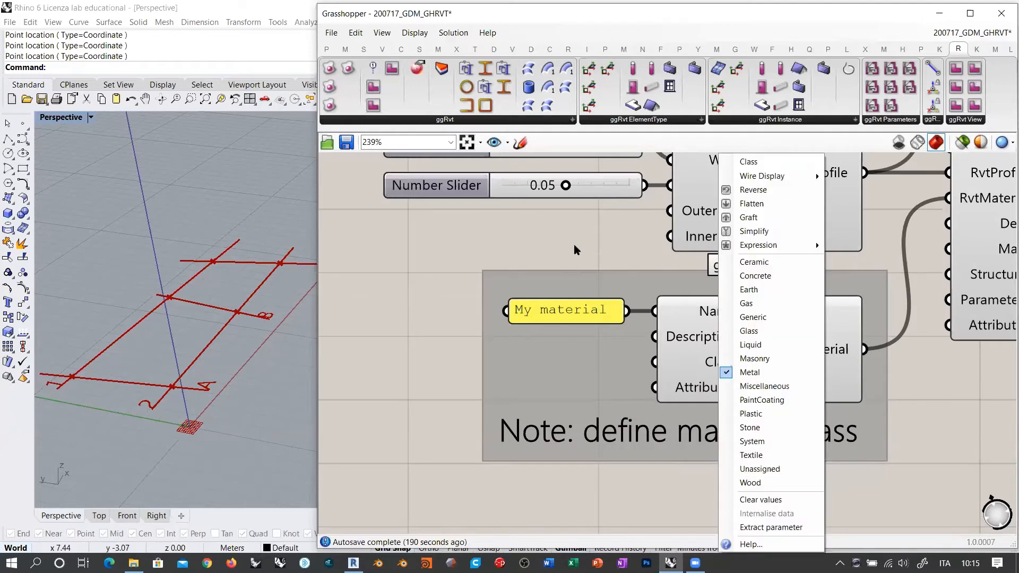
left_click(539, 236)
Step: Examine the ggRvt Column component's inputs, checking what data its Axis input expects
scroll(473, 300, "down", 4)
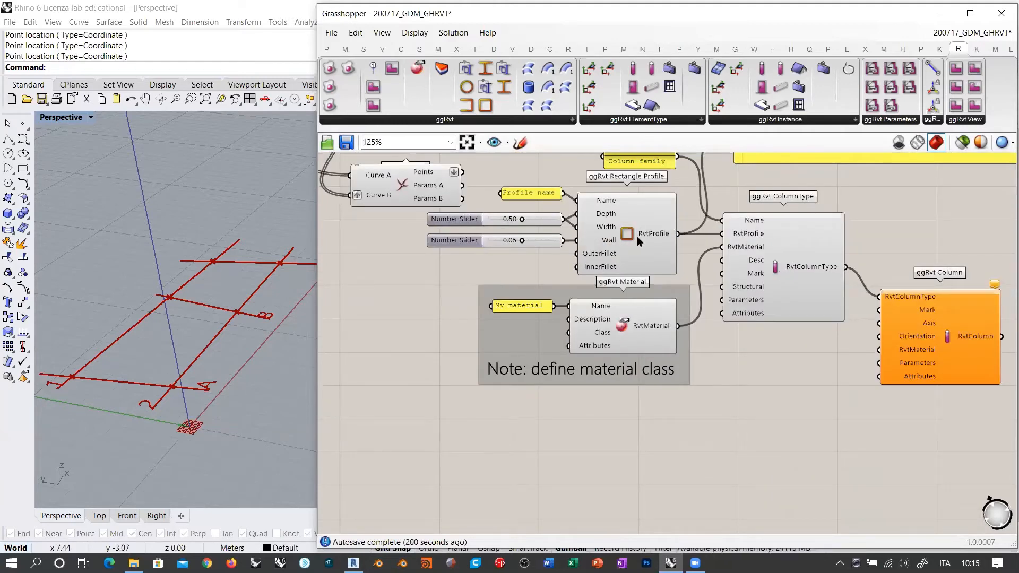
right_click_drag(636, 235, 628, 269)
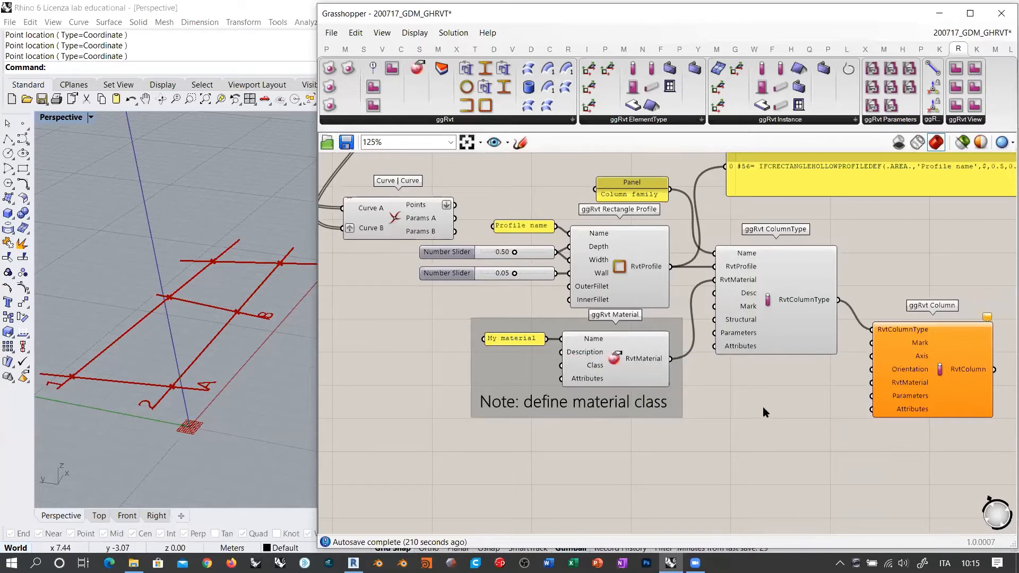
right_click_drag(823, 252, 719, 249)
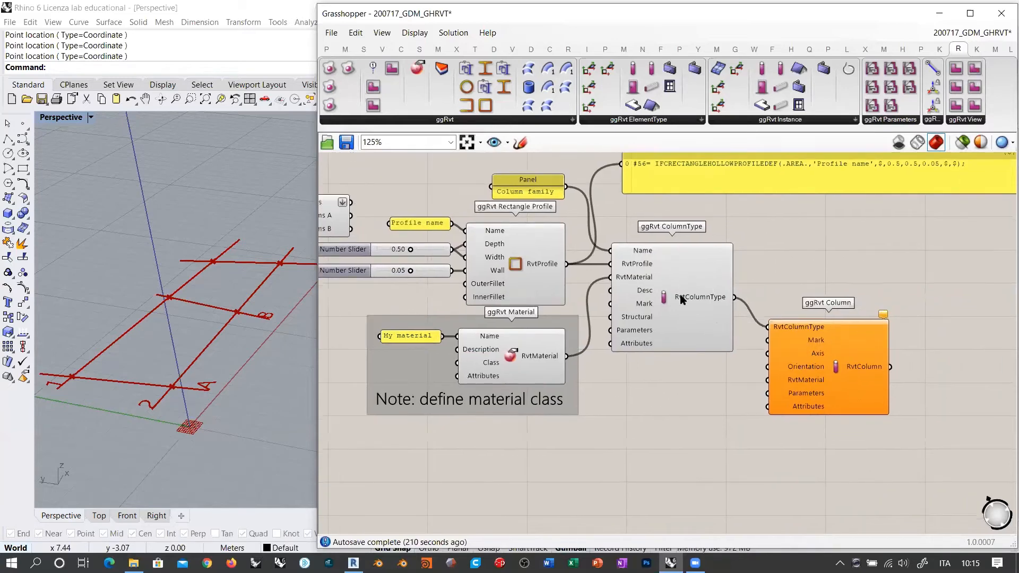
right_click_drag(718, 313, 721, 281)
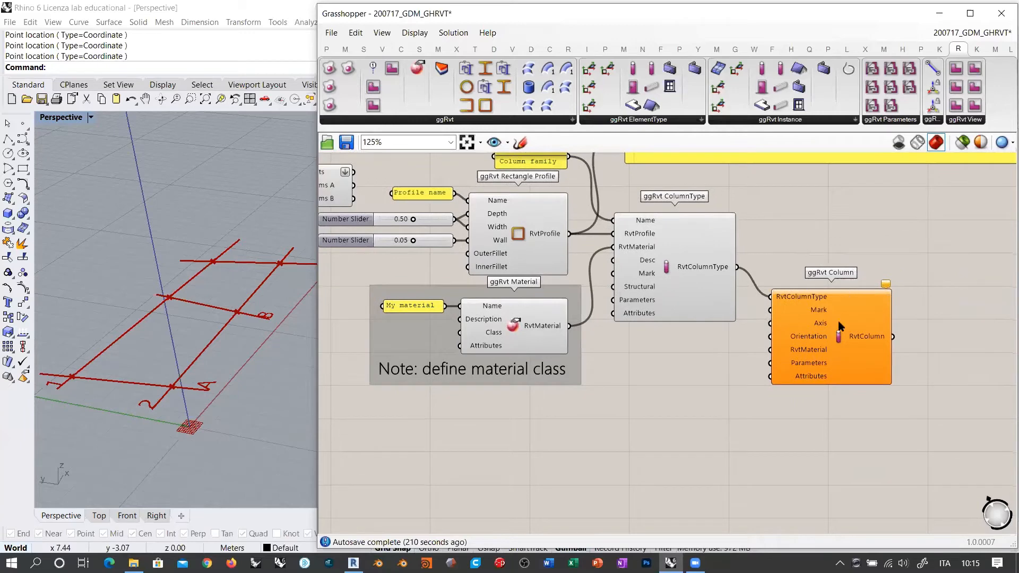
right_click_drag(851, 307, 860, 301)
scroll(859, 299, "up", 5)
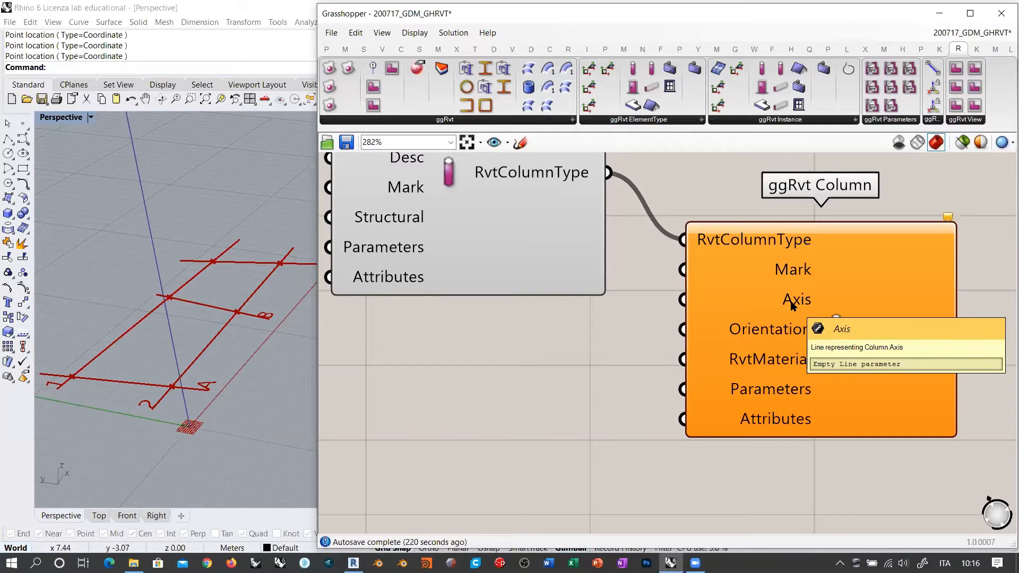
Step: Move the Curve | Curve intersection component below the grouped material definition
scroll(792, 302, "down", 6)
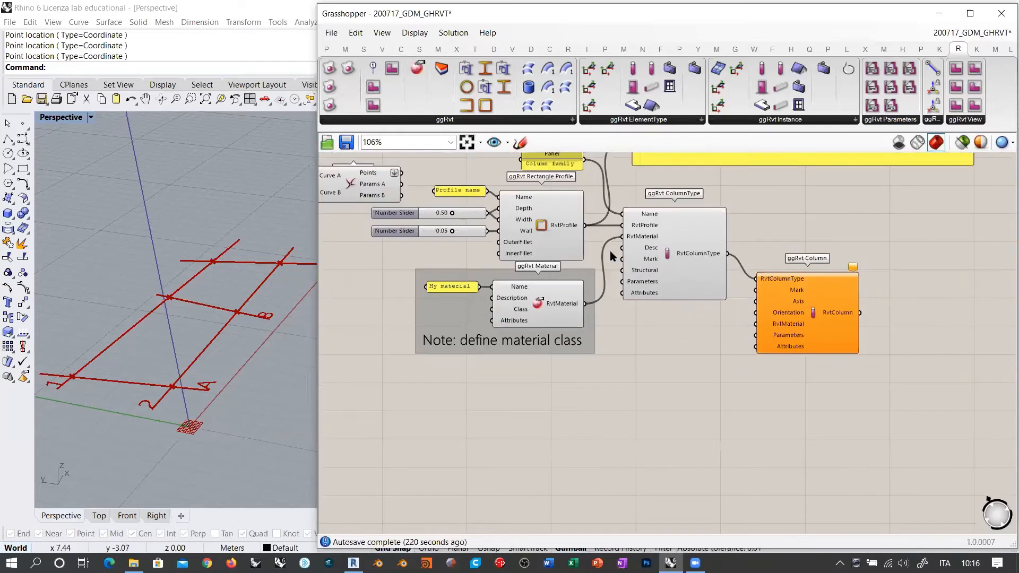
right_click_drag(721, 305, 887, 377)
left_click_drag(565, 253, 633, 462)
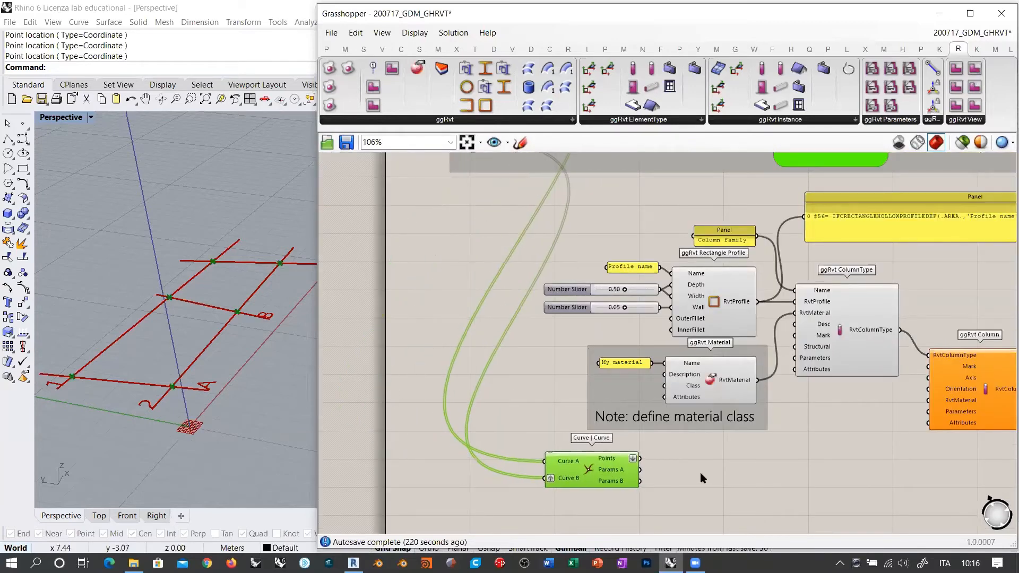
right_click_drag(711, 477, 622, 381)
left_click_drag(513, 379, 559, 394)
left_click(628, 386)
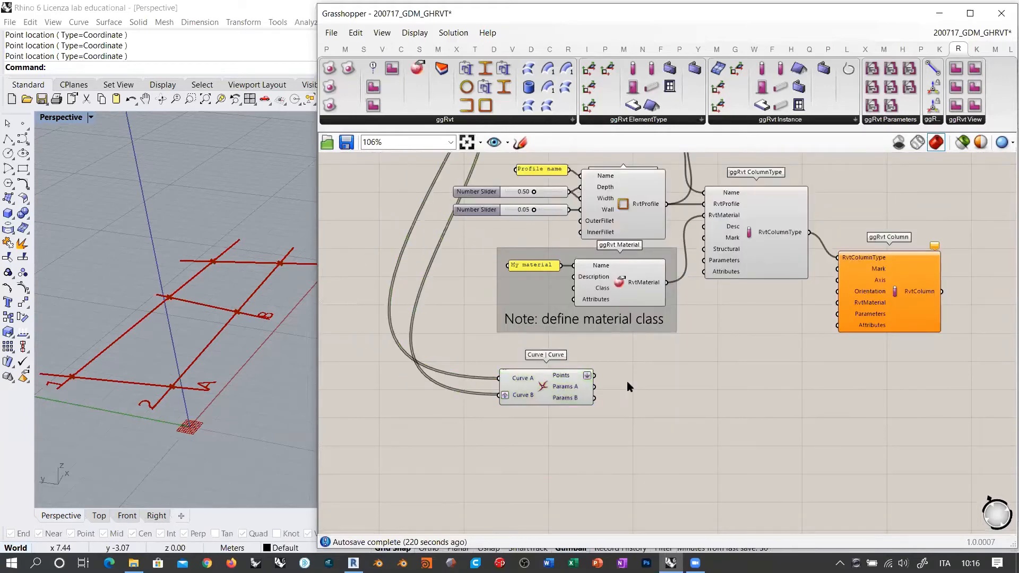
Step: Add a Line SDL component beside Curve | Curve and connect the intersection Points output to its Start input
scroll(661, 383, "up", 3)
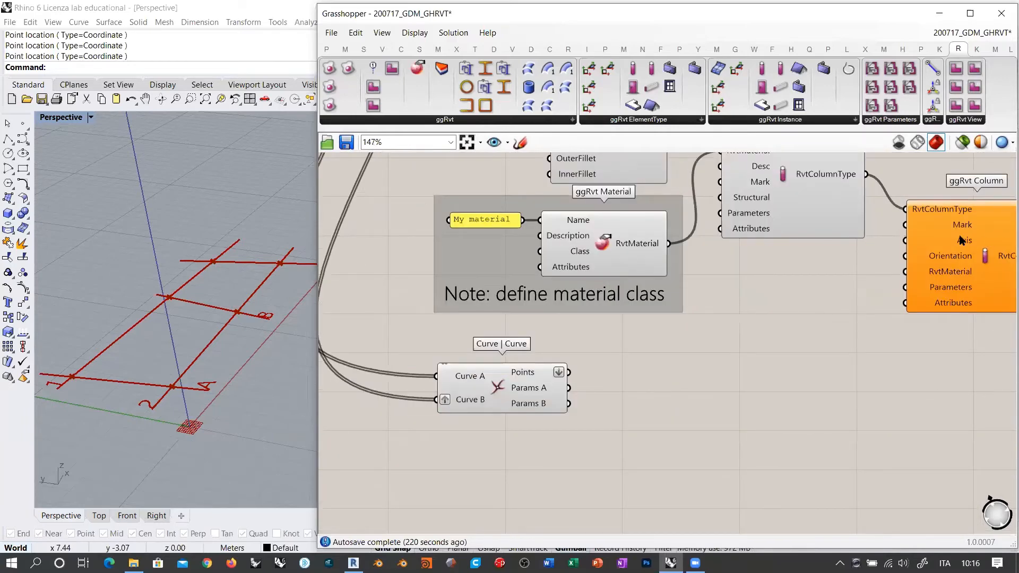
double_click(712, 393)
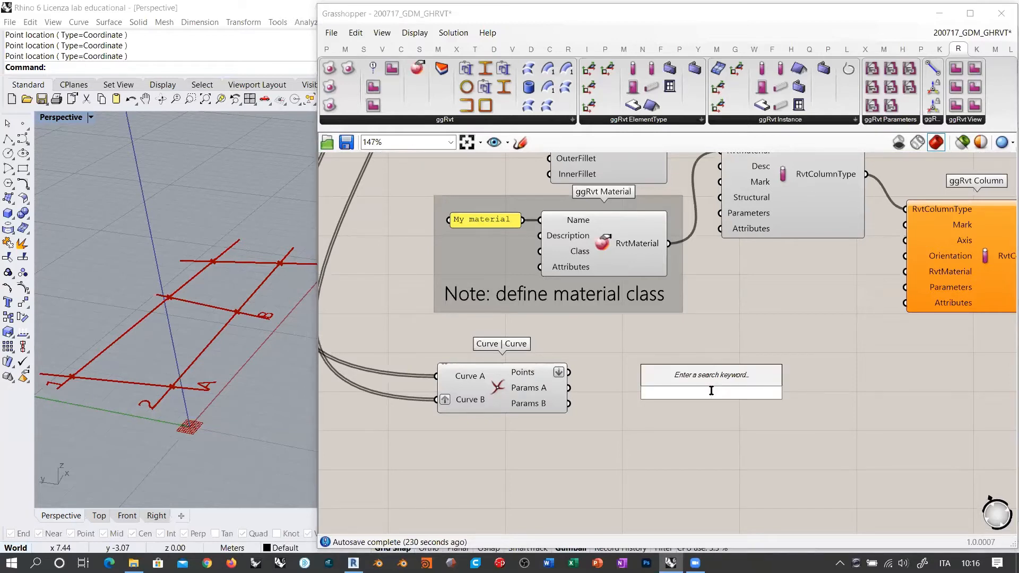
type("sdl")
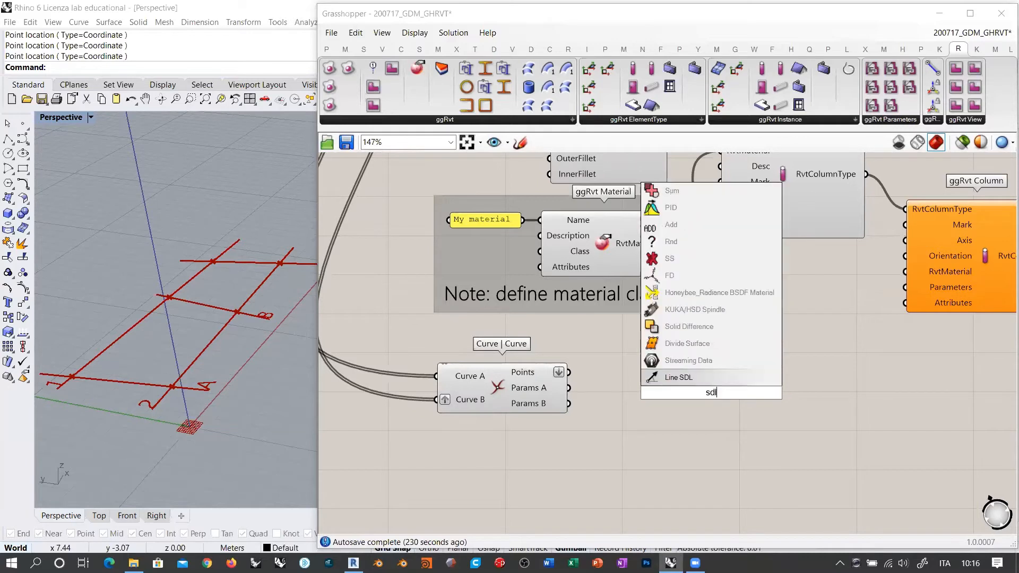
left_click(679, 377)
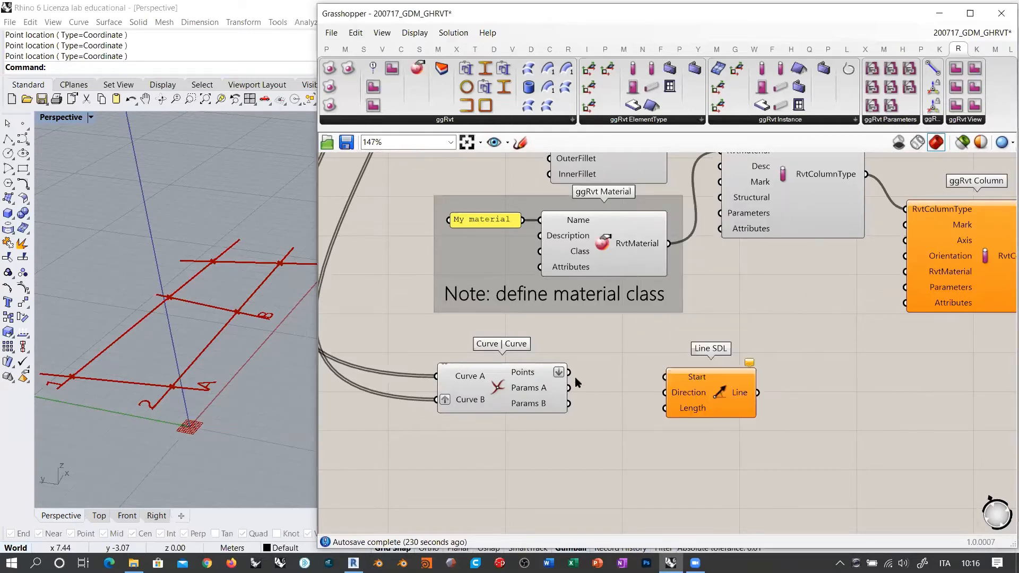
left_click_drag(569, 373, 721, 386)
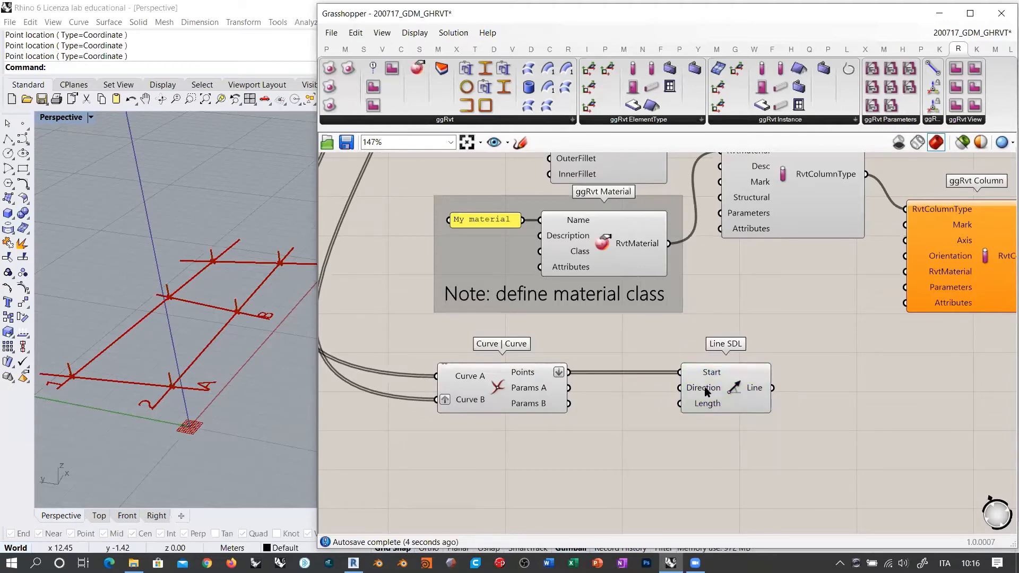
Step: Add a 3.5 number slider, connect it to the Line SDL Length input, and place Line SDL closer to Curve | Curve
mouse_move(705, 390)
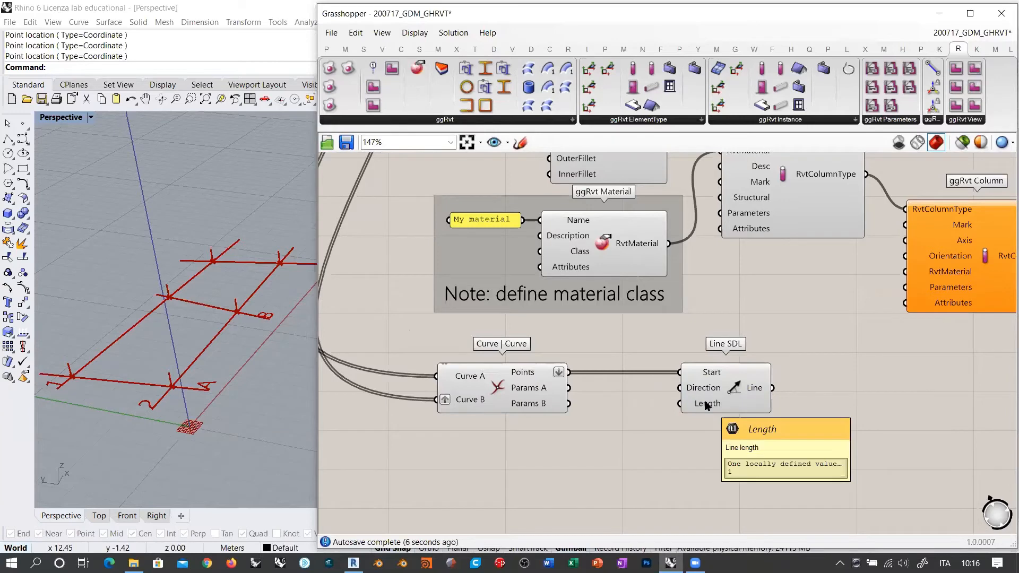
double_click(619, 444)
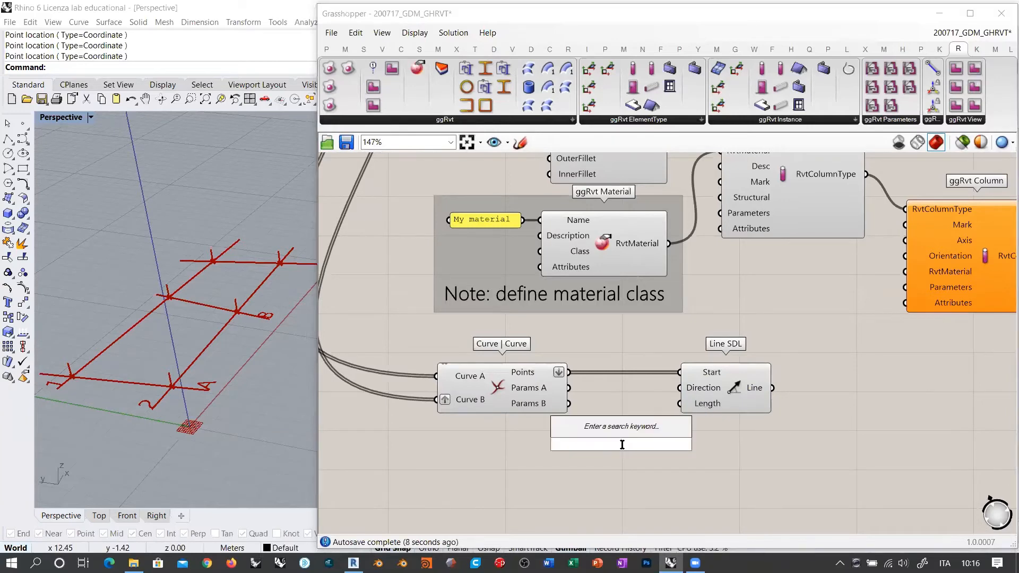
type("3.5")
key("Return")
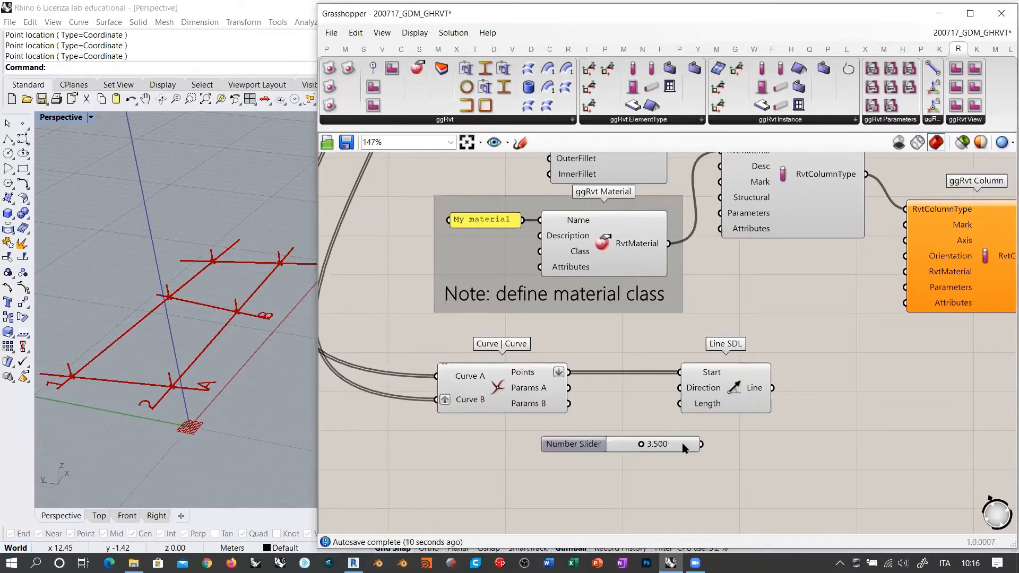
left_click_drag(594, 431, 514, 426)
left_click_drag(680, 404, 567, 426)
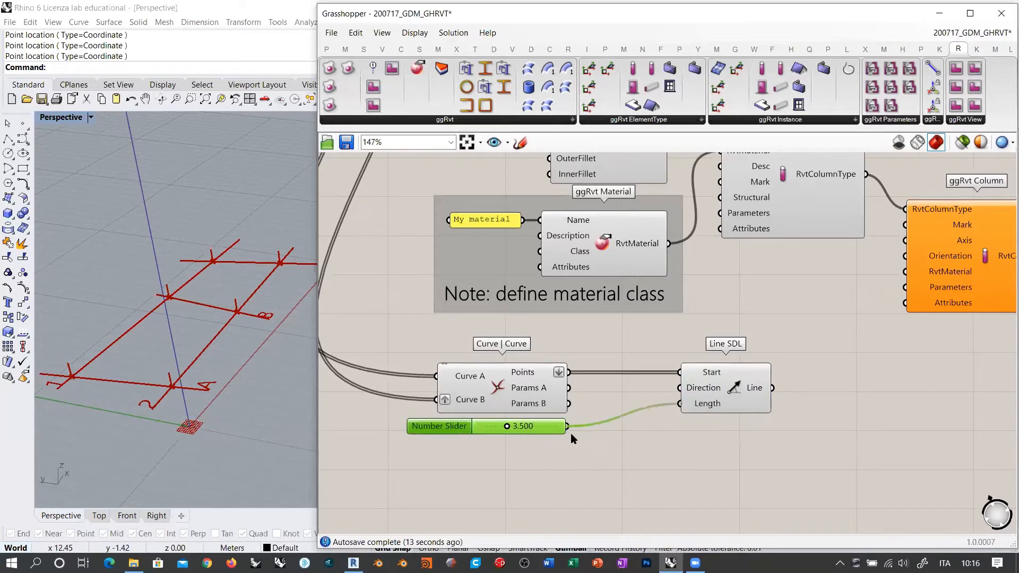
left_click_drag(726, 382, 642, 394)
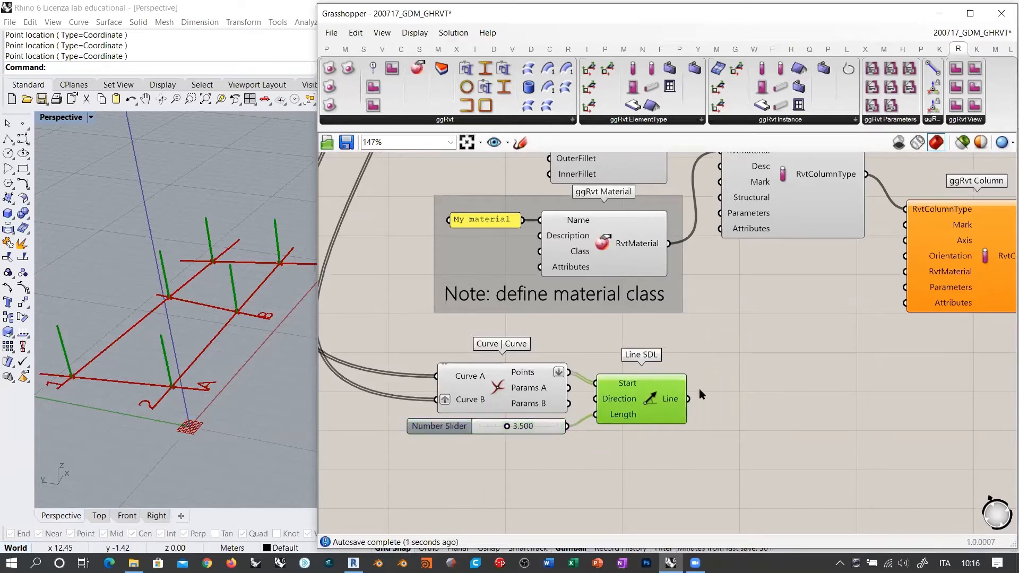
Step: Connect the Line SDL output to the ggRvt Column Axis input and narrow the Grasshopper window to enlarge the Rhino viewport
left_click(727, 375)
right_click_drag(729, 374, 612, 381)
scroll(612, 386, "down", 2)
left_click_drag(576, 398, 732, 284)
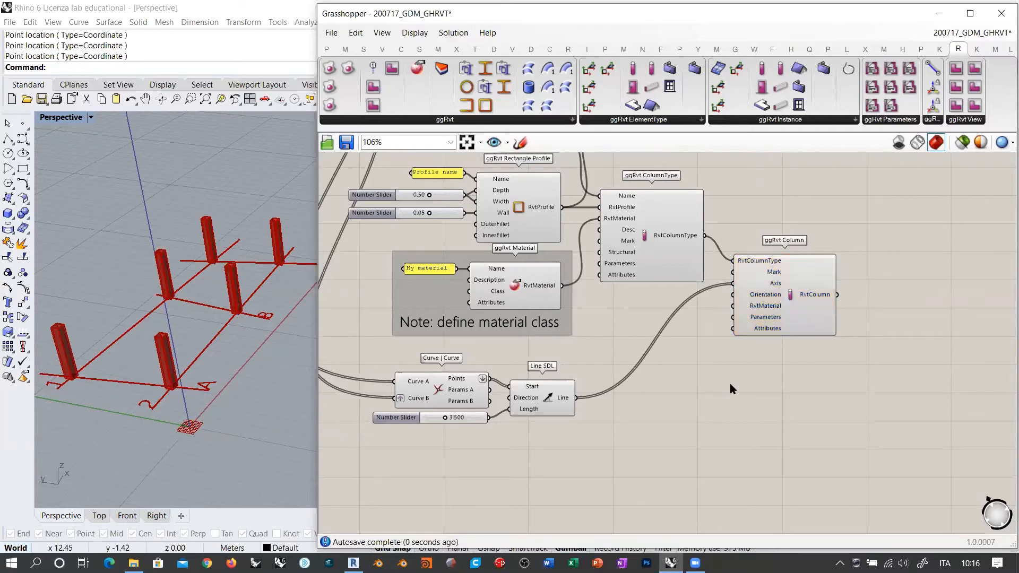
right_click_drag(154, 372, 323, 279)
left_click_drag(315, 277, 561, 278)
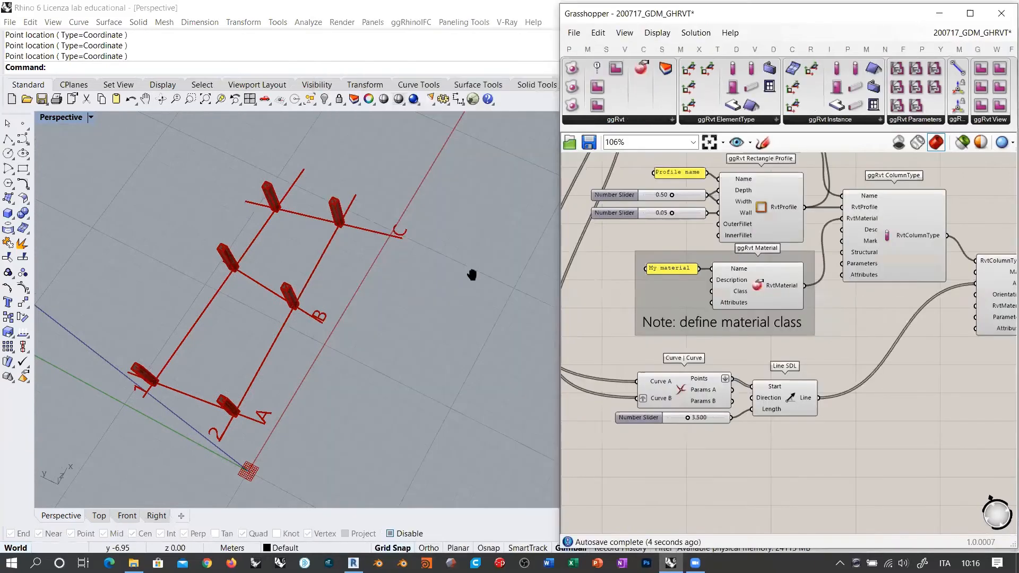
right_click_drag(471, 276, 464, 382)
scroll(465, 382, "up", 10)
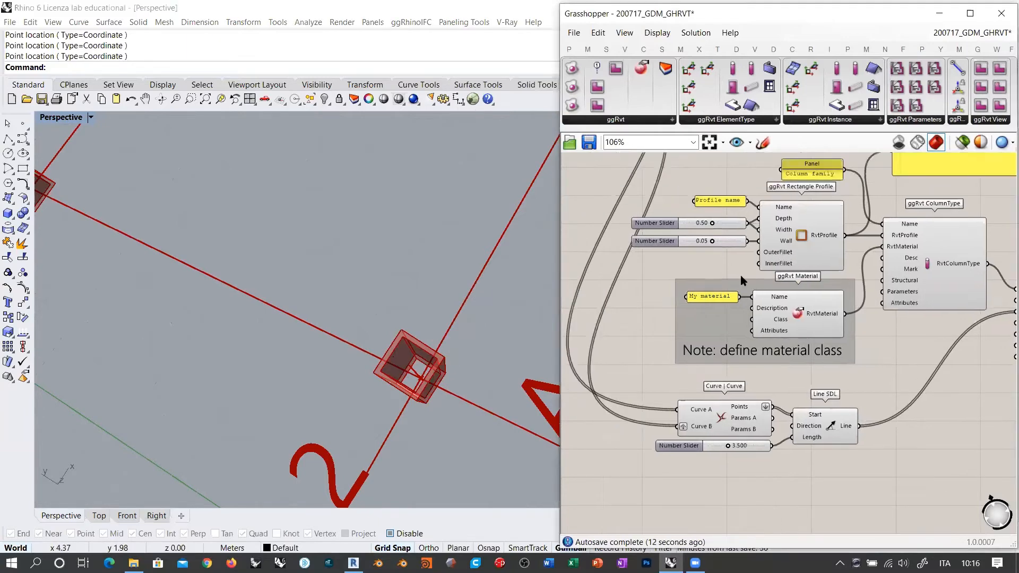
Step: Add a 0.01 number slider beneath the 0.05 wall slider of the rectangle profile
scroll(735, 277, "up", 4)
double_click(729, 280)
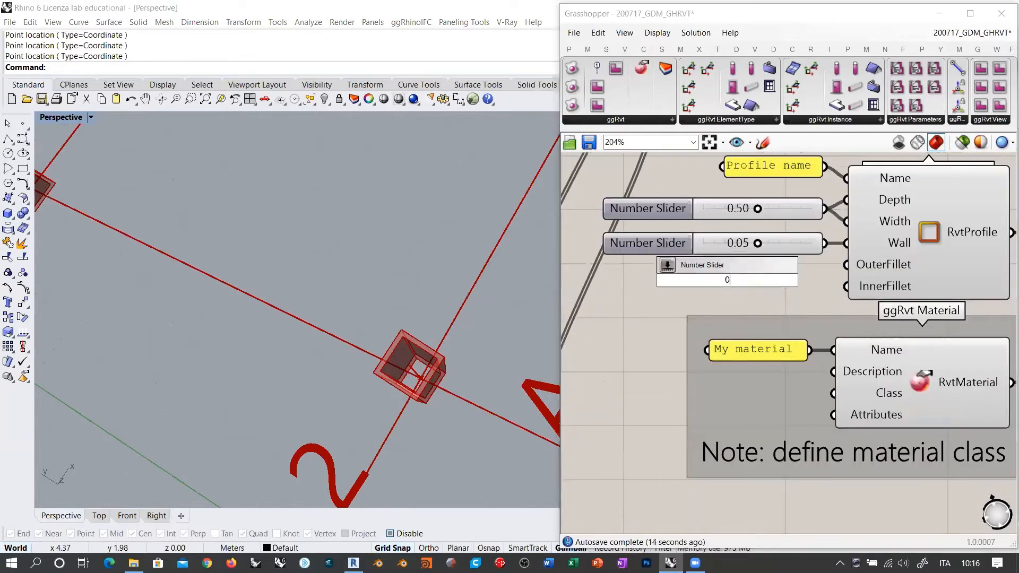
type("0.01")
key("Return")
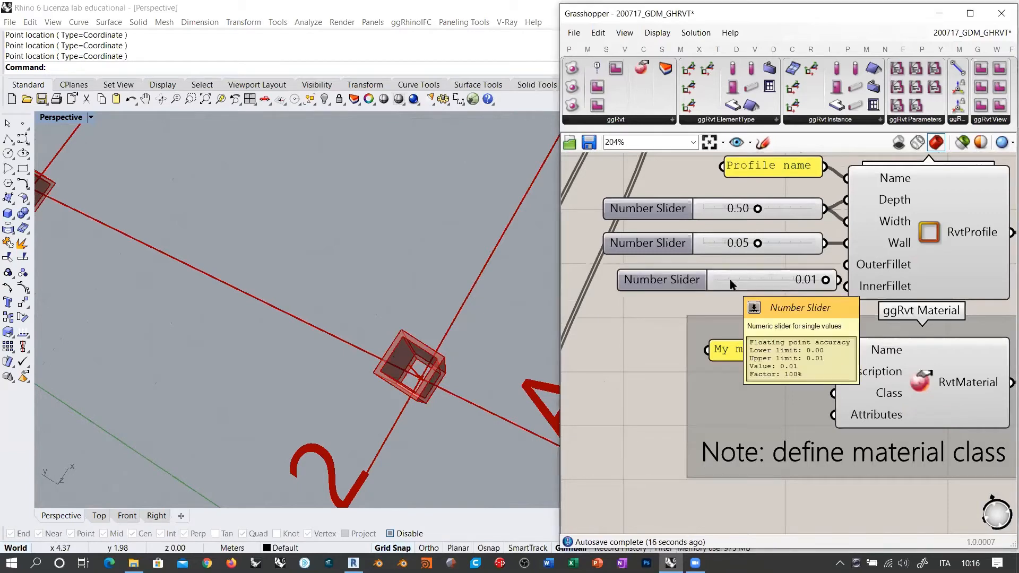
left_click_drag(728, 285, 714, 273)
Step: Add a 0.005 number slider and connect it to the InnerFillet input of the rectangle profile
double_click(720, 304)
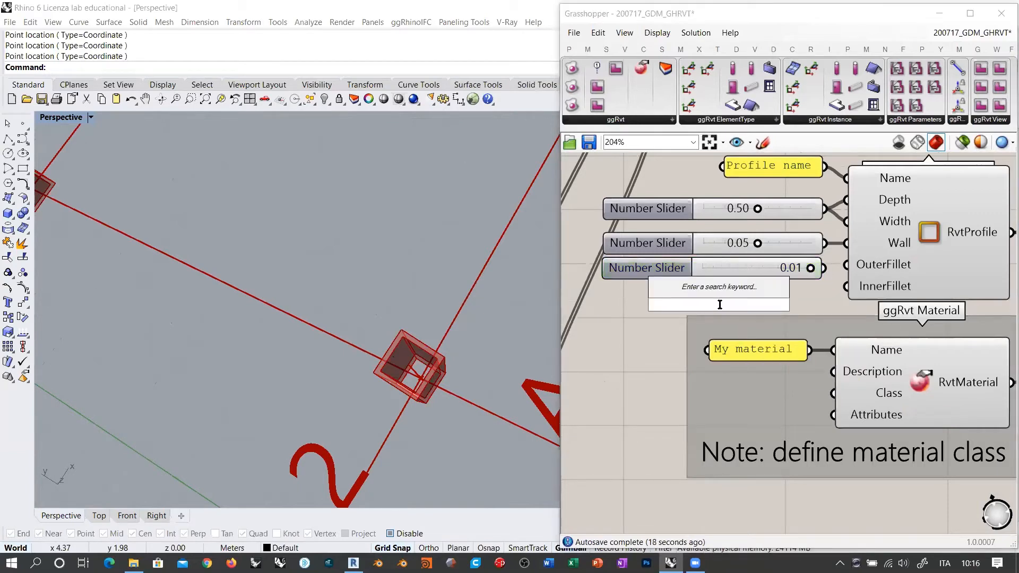
type("0.0")
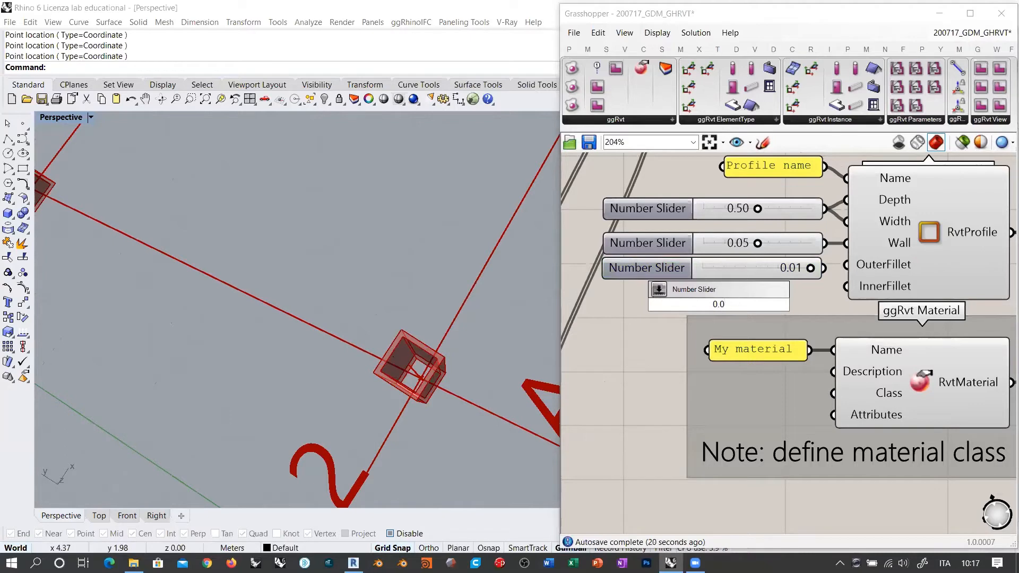
type("05")
key("Return")
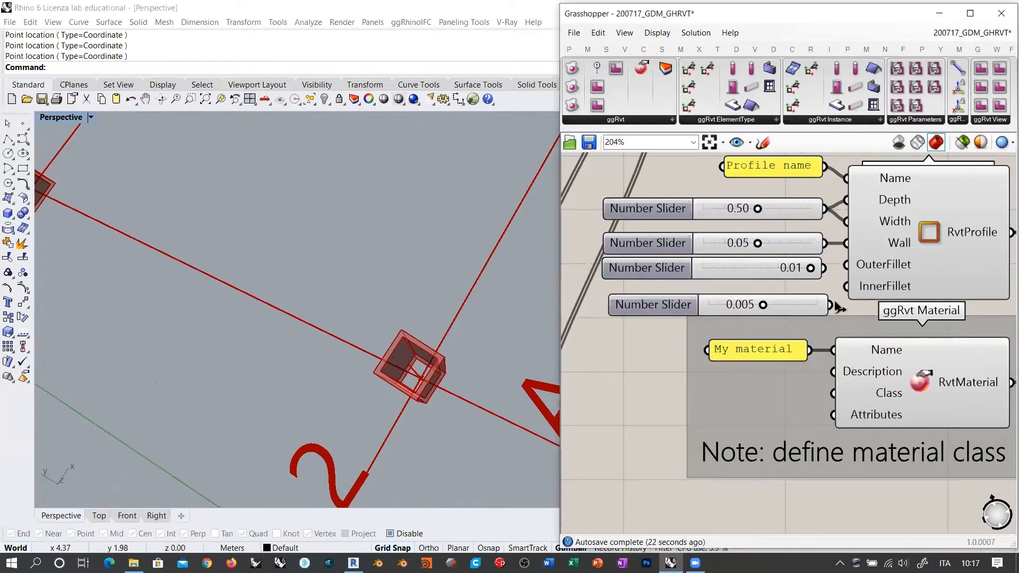
left_click_drag(848, 286, 833, 308)
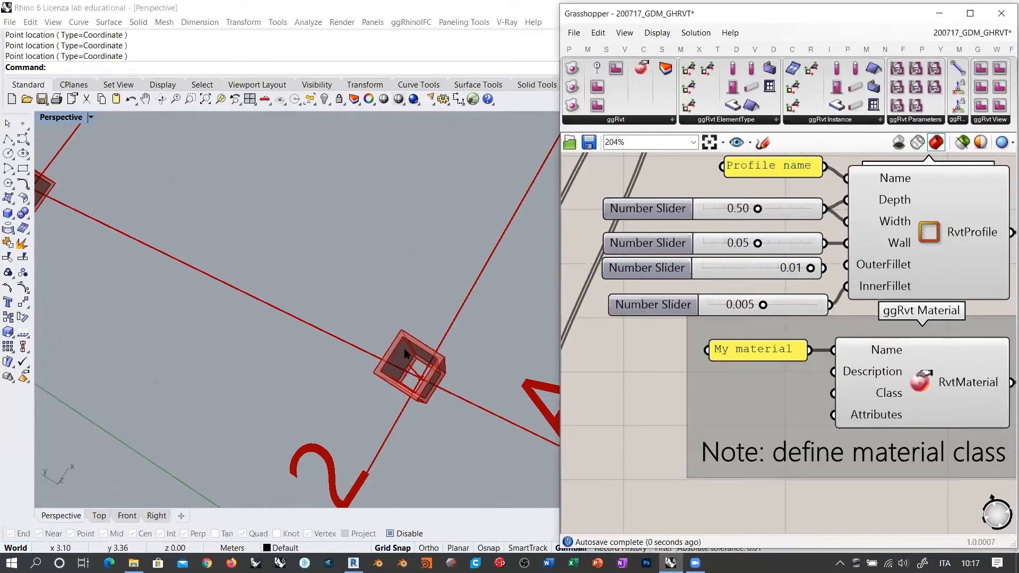
Step: Connect the 0.01 slider to the OuterFillet input and line up the 0.005 slider beneath it
scroll(407, 355, "up", 6)
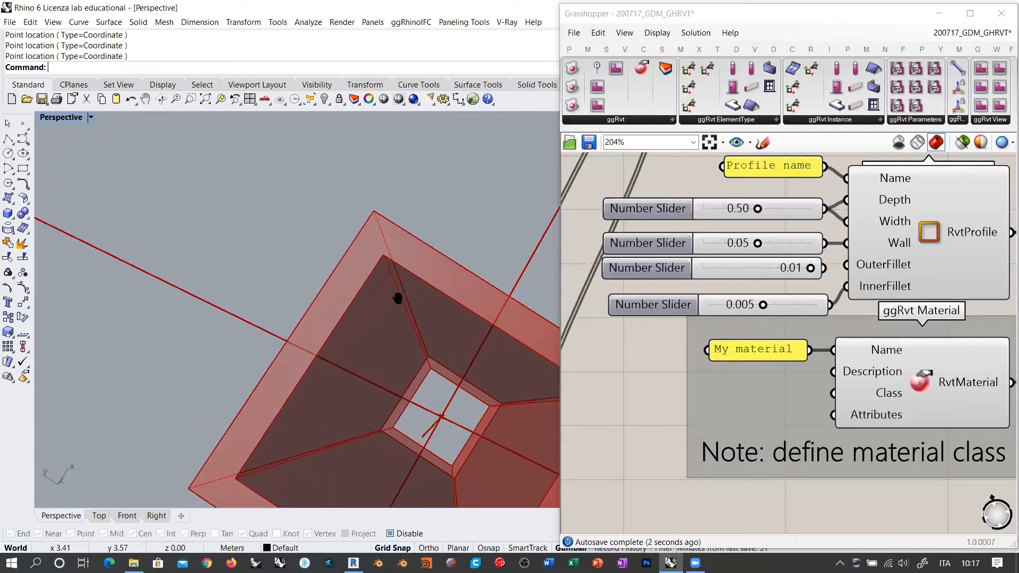
scroll(383, 266, "up", 3)
scroll(382, 262, "down", 2)
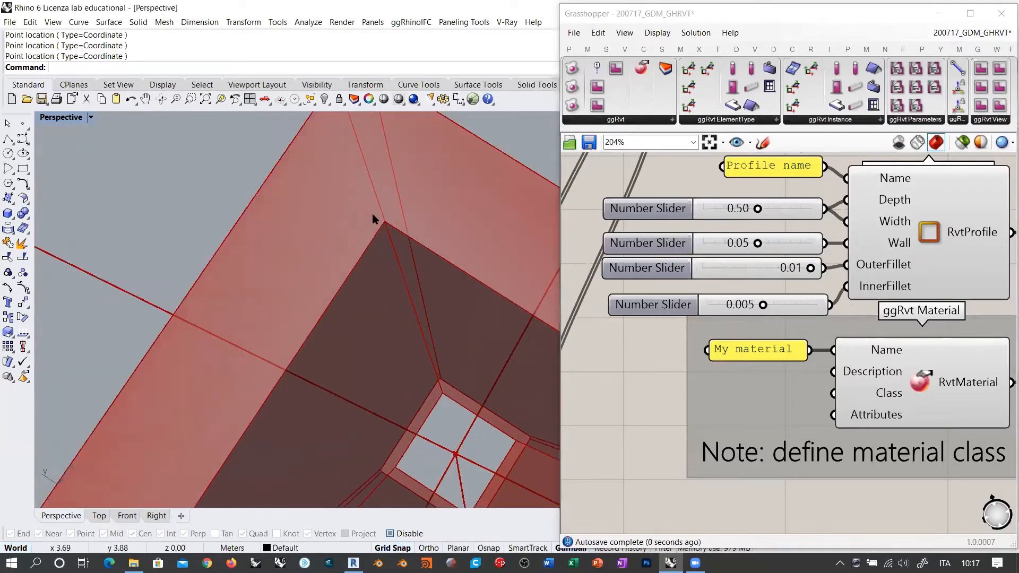
scroll(378, 225, "down", 3)
scroll(377, 223, "up", 4)
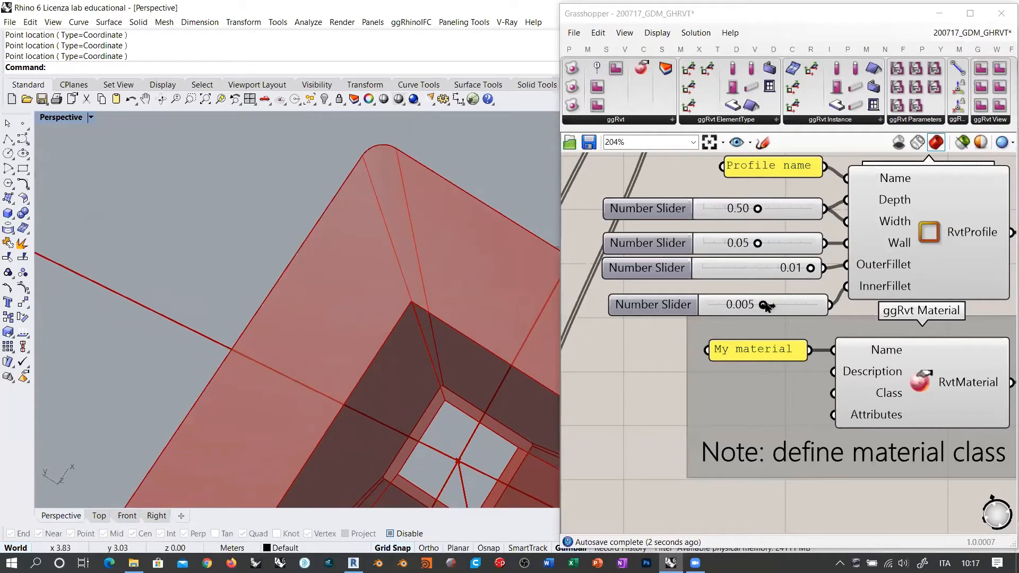
left_click(791, 303)
left_click_drag(791, 303, 786, 294)
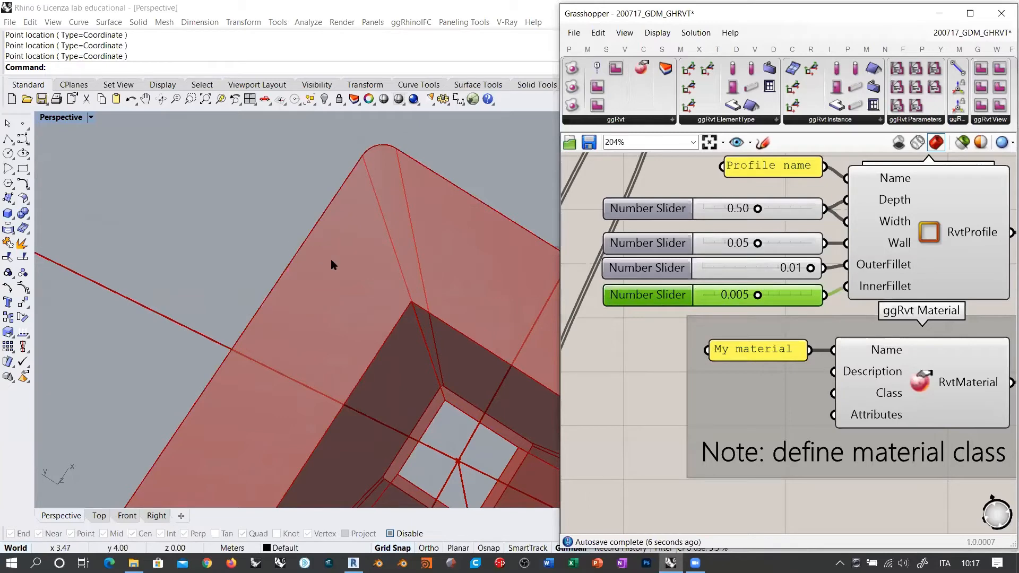
Step: Check the Rhino model's absolute tolerance against the inner fillet value and close the document properties without changes
left_click(232, 547)
left_click(273, 540)
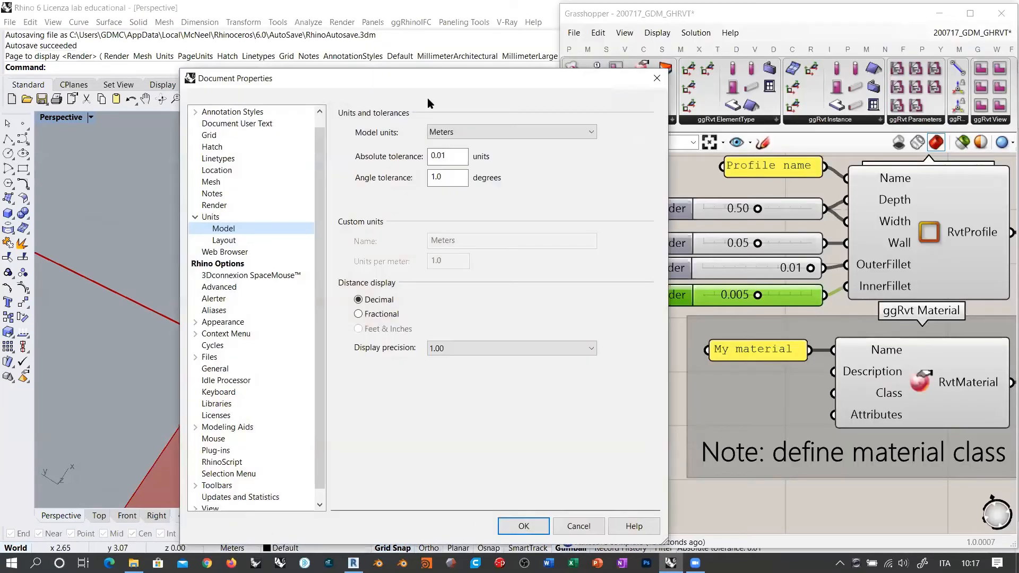
left_click_drag(422, 77, 292, 49)
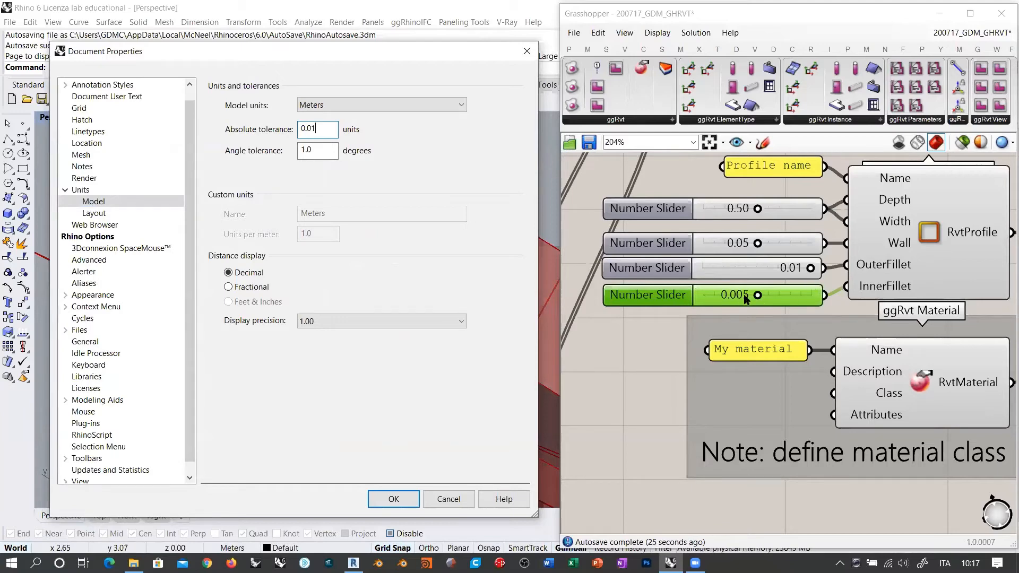
mouse_move(747, 300)
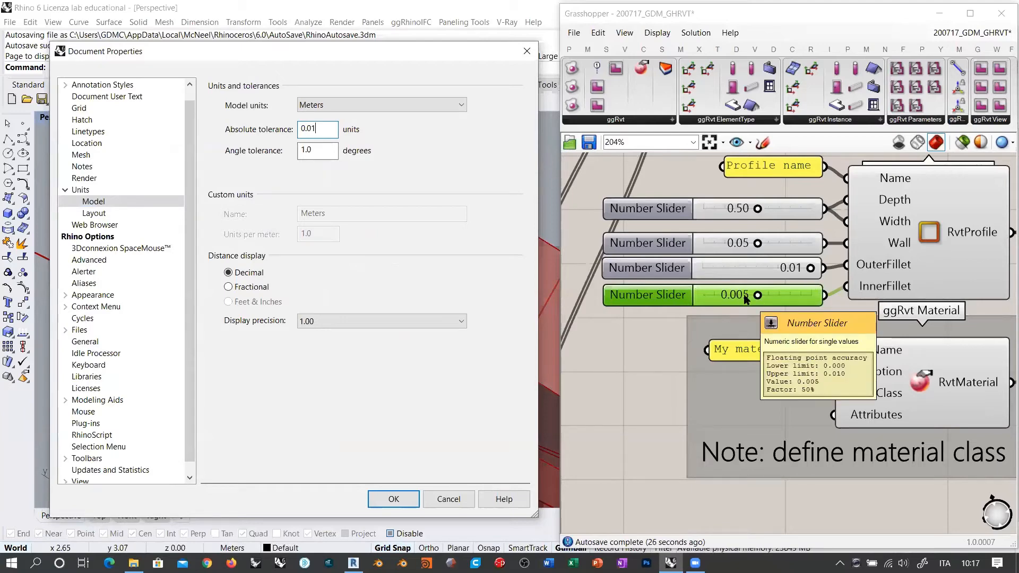
left_click(449, 499)
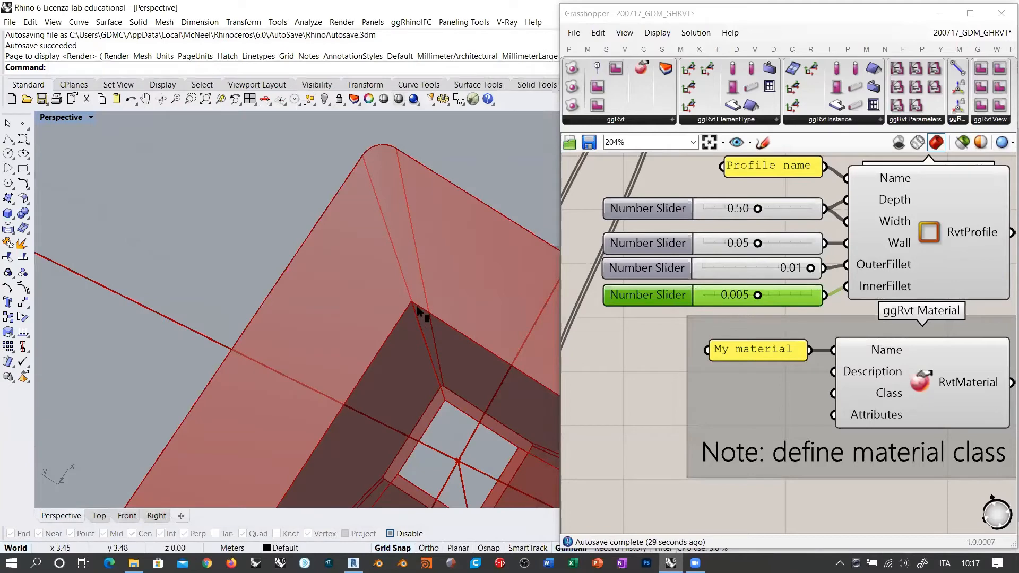
Step: Delete the two number sliders feeding the InnerFillet and OuterFillet inputs
right_click_drag(421, 310, 416, 306)
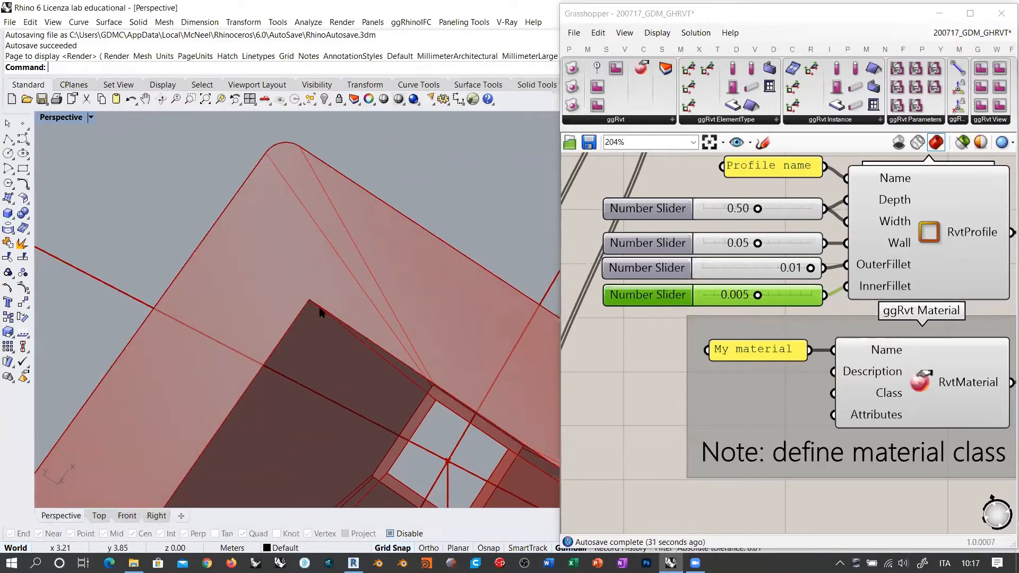
key("Delete")
left_click(682, 272)
key("Delete")
Step: Add number sliders of 0.02 for the OuterFillet and 0.01 for the InnerFillet input of the rectangle profile and connect them
double_click(703, 280)
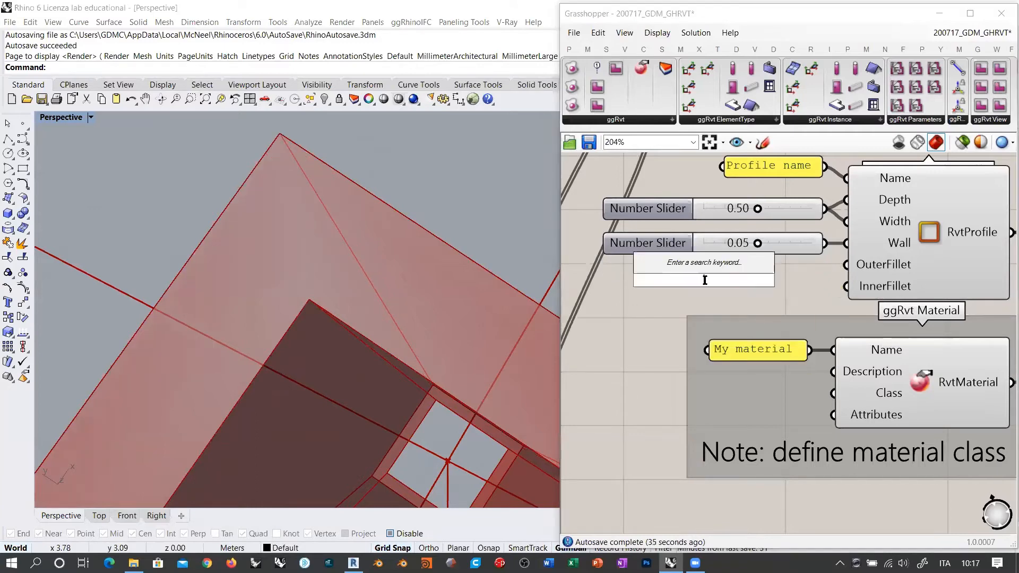
type("0.02")
key("Return")
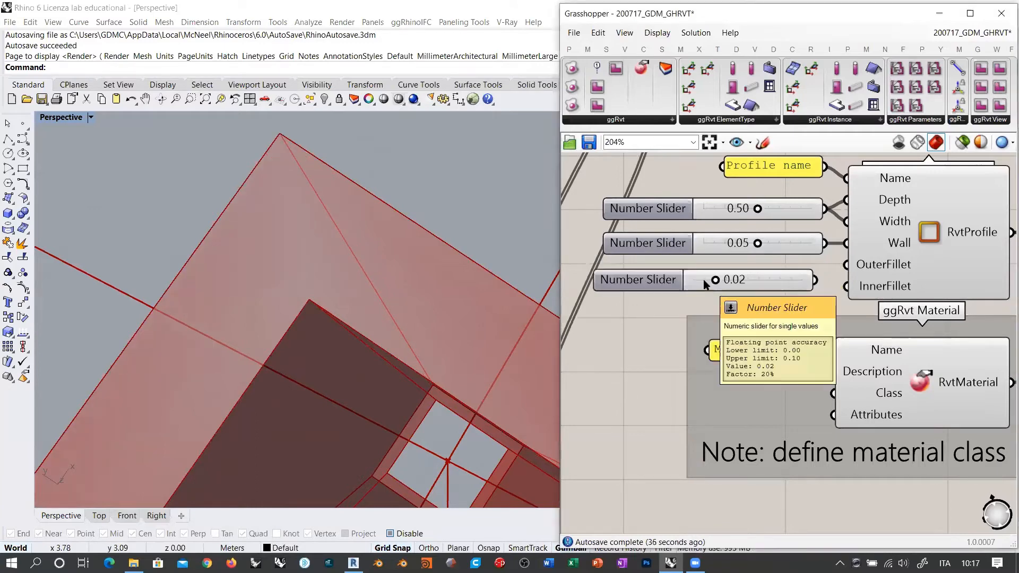
left_click_drag(846, 264, 847, 286)
double_click(783, 297)
type("0.01")
key("Return")
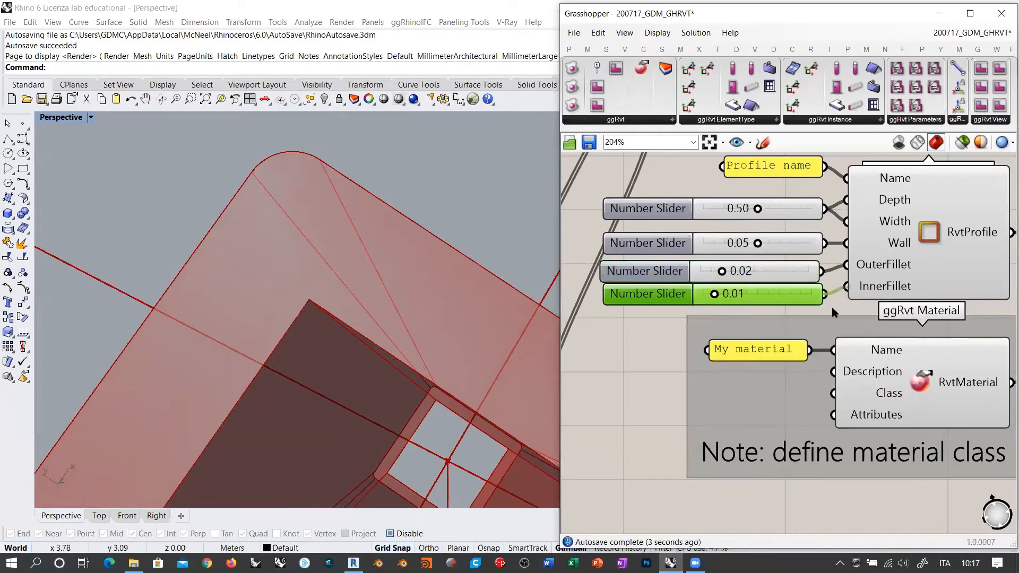
Step: Examine the outer and inner corner fillets of the columns up close, and review the whole column grid and definition
scroll(312, 273, "down", 8)
right_click_drag(333, 306, 322, 200)
scroll(322, 200, "up", 3)
scroll(404, 239, "up", 4)
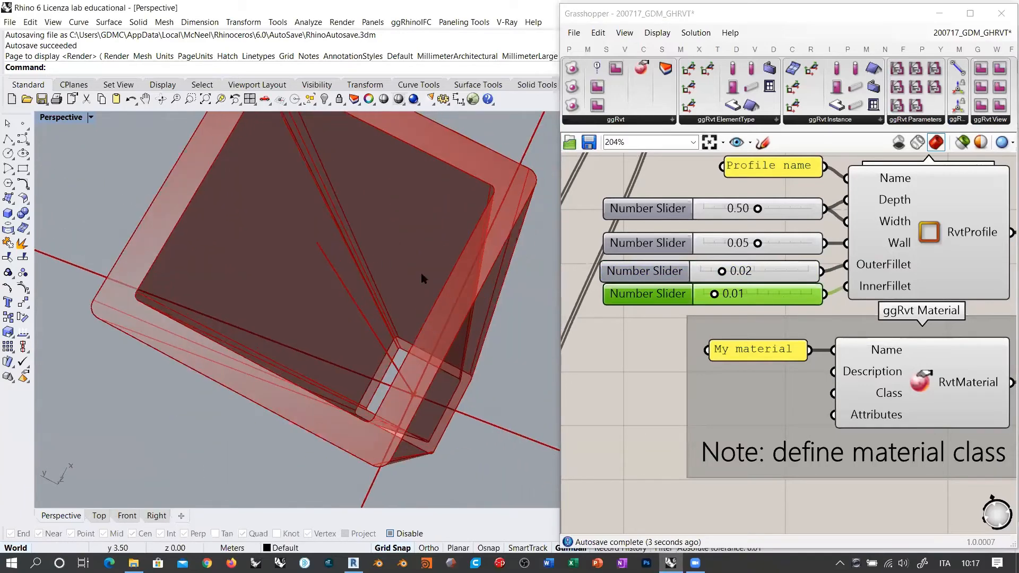
scroll(460, 274, "down", 12)
scroll(466, 275, "up", 10)
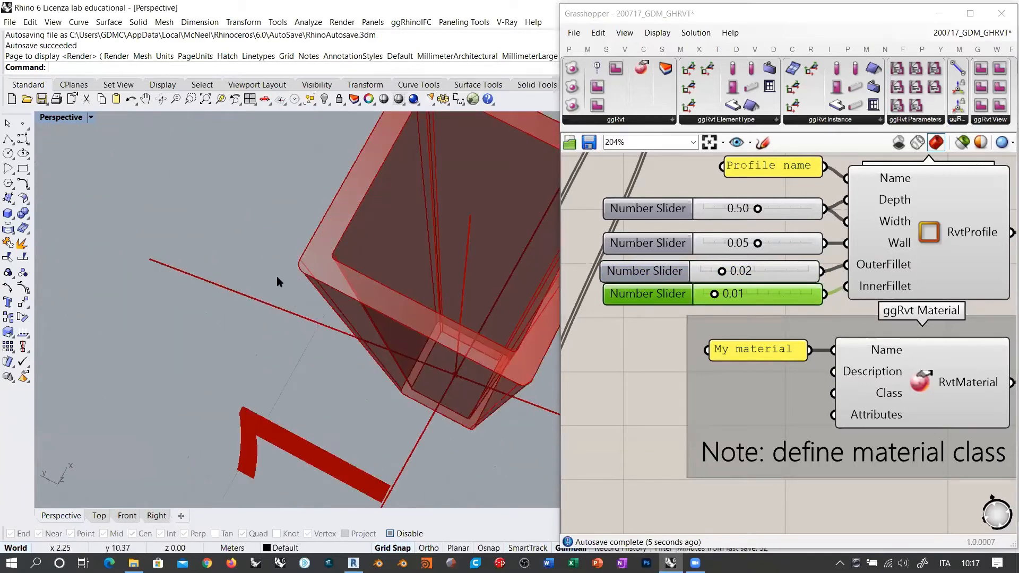
scroll(276, 281, "down", 10)
right_click_drag(361, 255, 491, 324)
right_click_drag(712, 323, 823, 310)
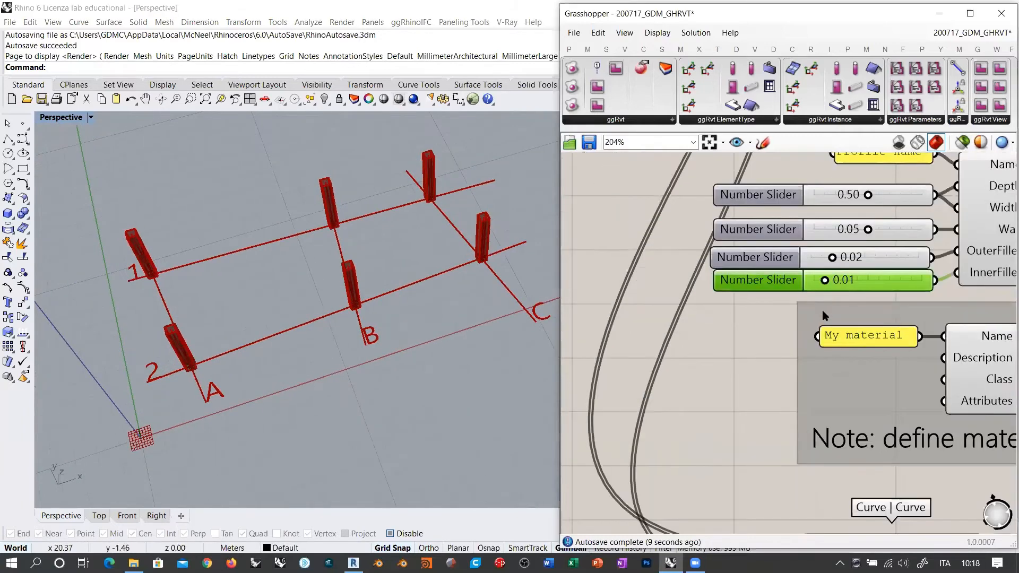
scroll(823, 310, "down", 5)
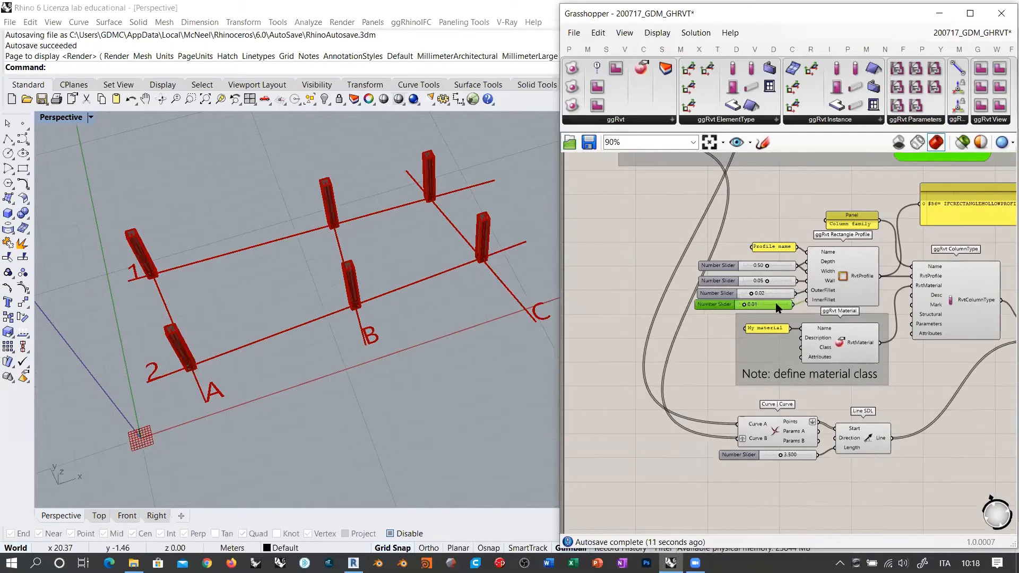
Step: Right-align the profile name panel and the four number sliders feeding the rectangle profile, and distribute them evenly in the vertical direction
left_click_drag(777, 307, 779, 308)
scroll(779, 308, "up", 5)
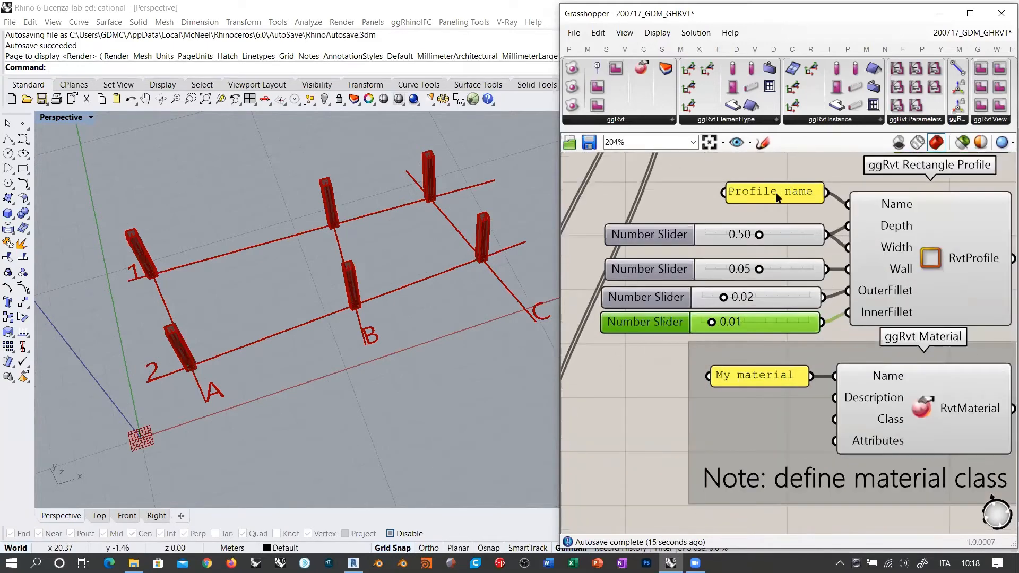
left_click_drag(778, 198, 776, 204)
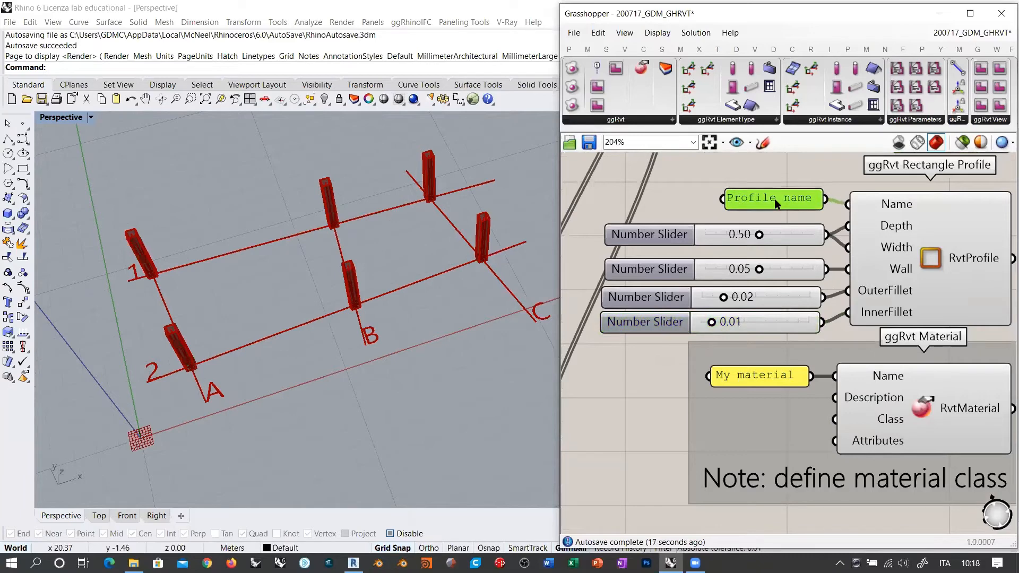
left_click_drag(792, 169, 736, 325)
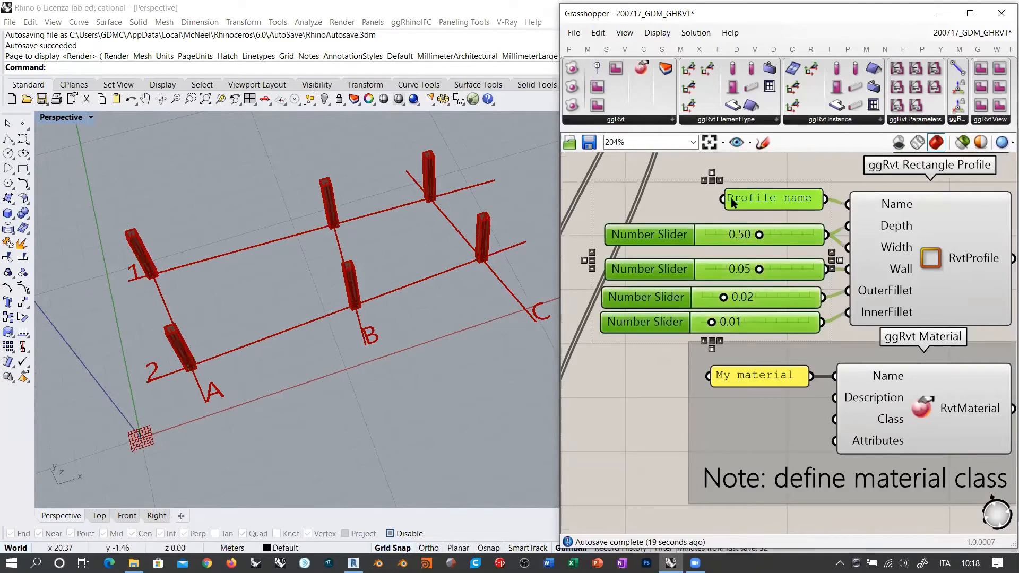
left_click(720, 180)
left_click(712, 173)
left_click(770, 163)
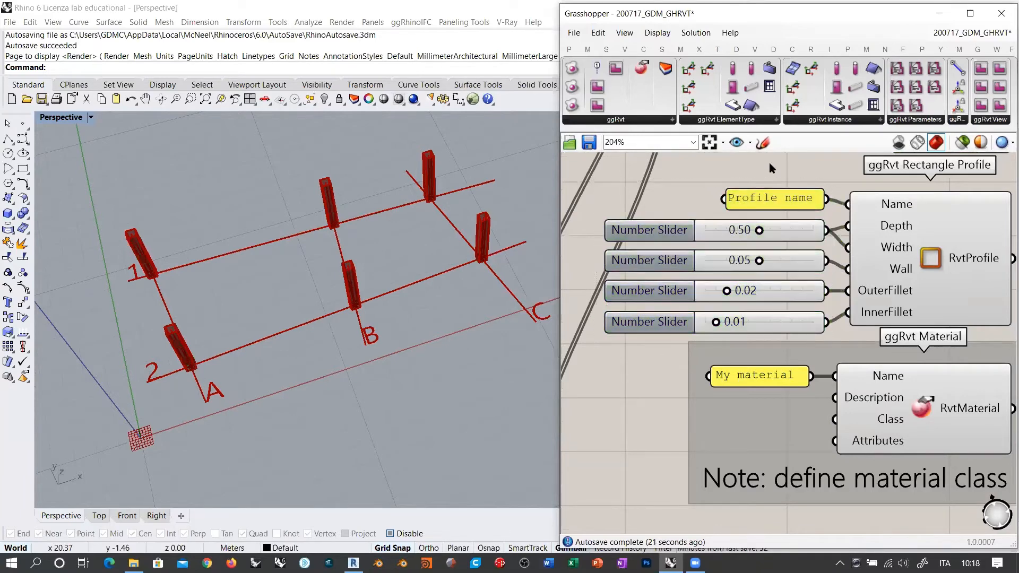
Step: Identify which Line parameter holds the numbered grid lines and which holds the lettered ones by highlighting each in the model
right_click_drag(426, 267, 462, 201)
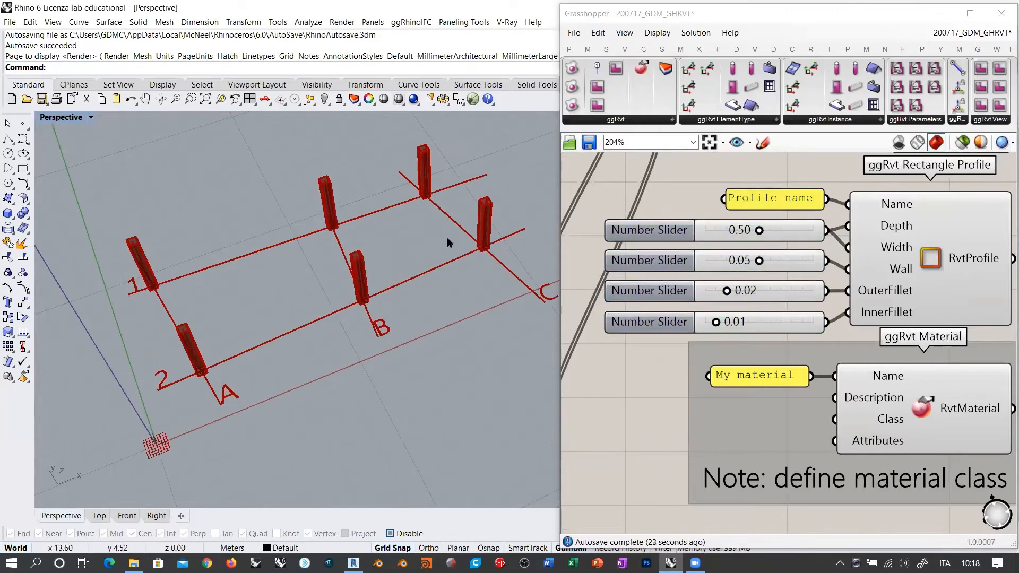
right_click_drag(356, 287, 341, 289)
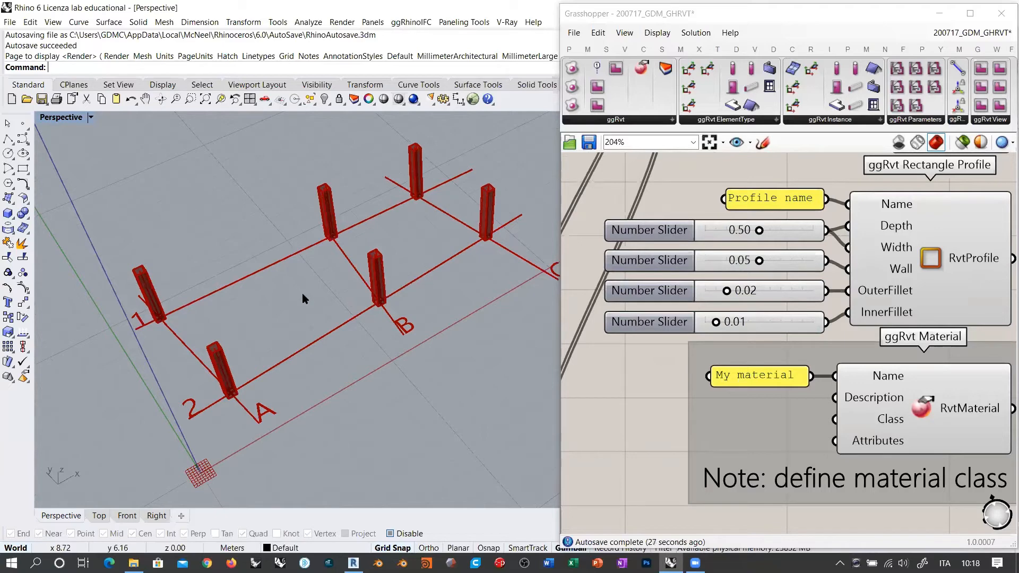
right_click_drag(357, 279, 397, 264, "shift")
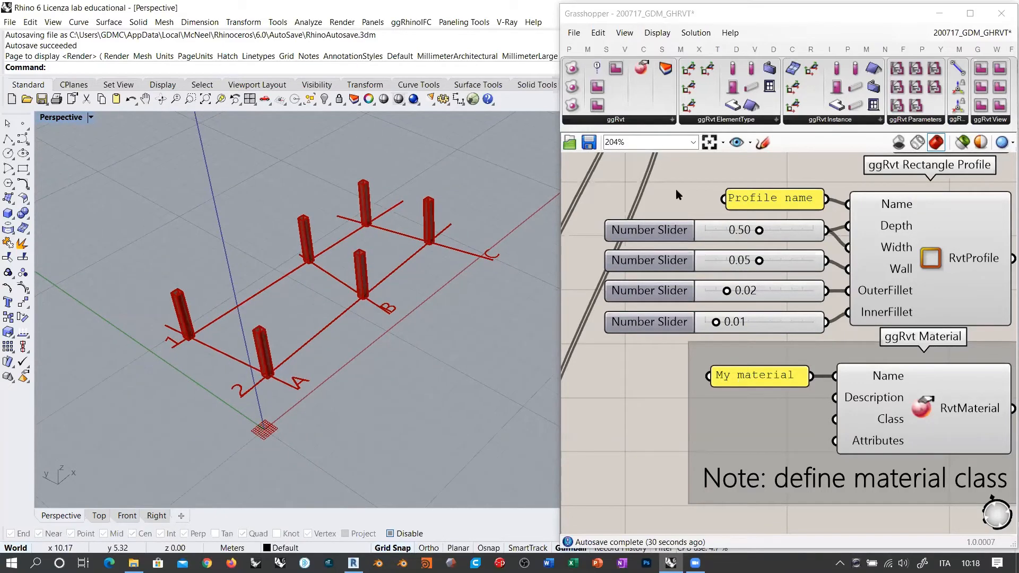
scroll(681, 190, "down", 3)
right_click_drag(679, 211, 764, 418)
right_click_drag(678, 281, 712, 355)
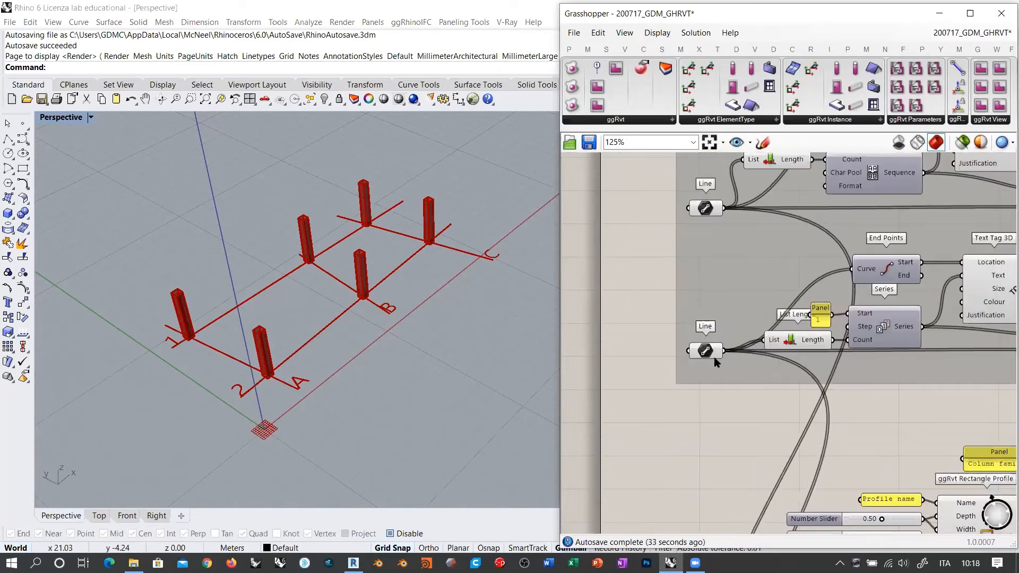
left_click(707, 352)
right_click_drag(366, 318, 315, 380)
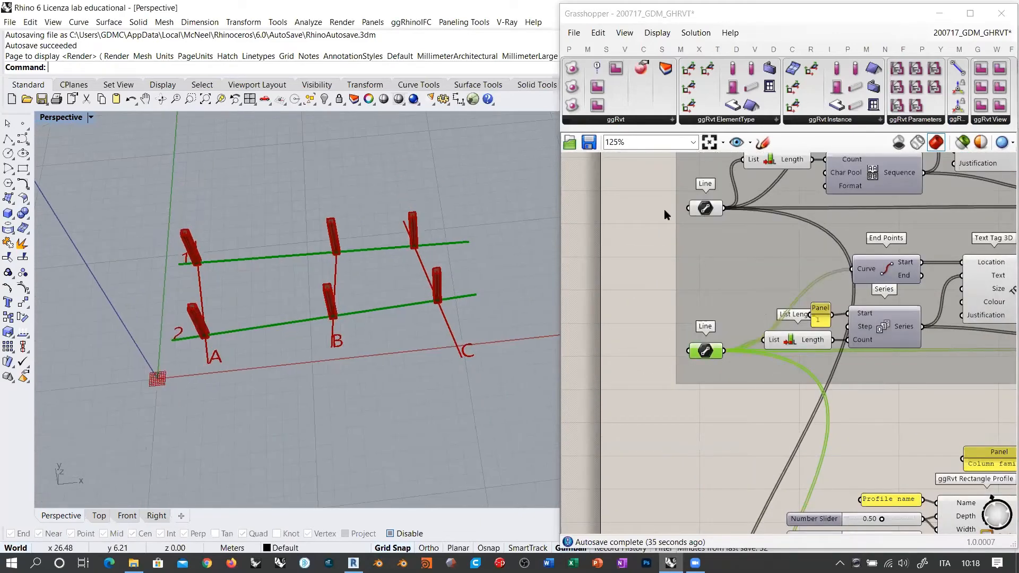
left_click(706, 209)
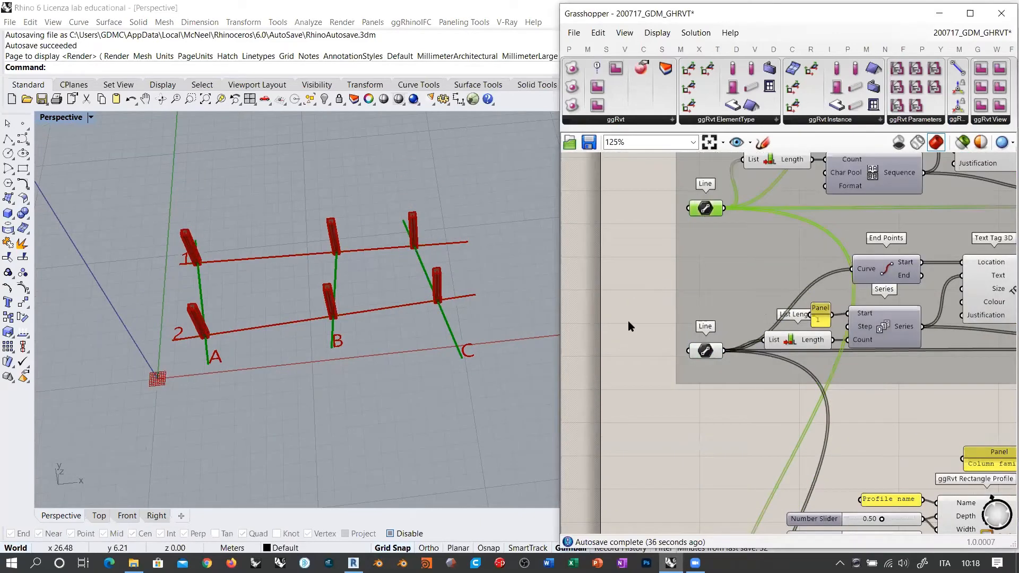
Step: Redefine the Line parameter of the lettered grid with five new lines drawn across grid lines 1 and 2
right_click(708, 208)
left_click(760, 376)
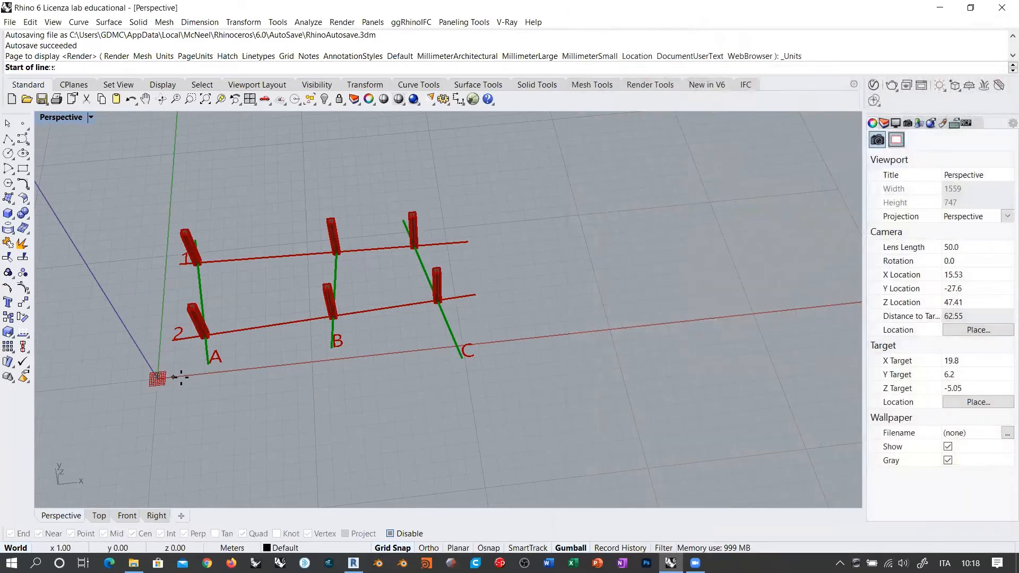
left_click(189, 375)
left_click(224, 218)
left_click(281, 365)
left_click(265, 236)
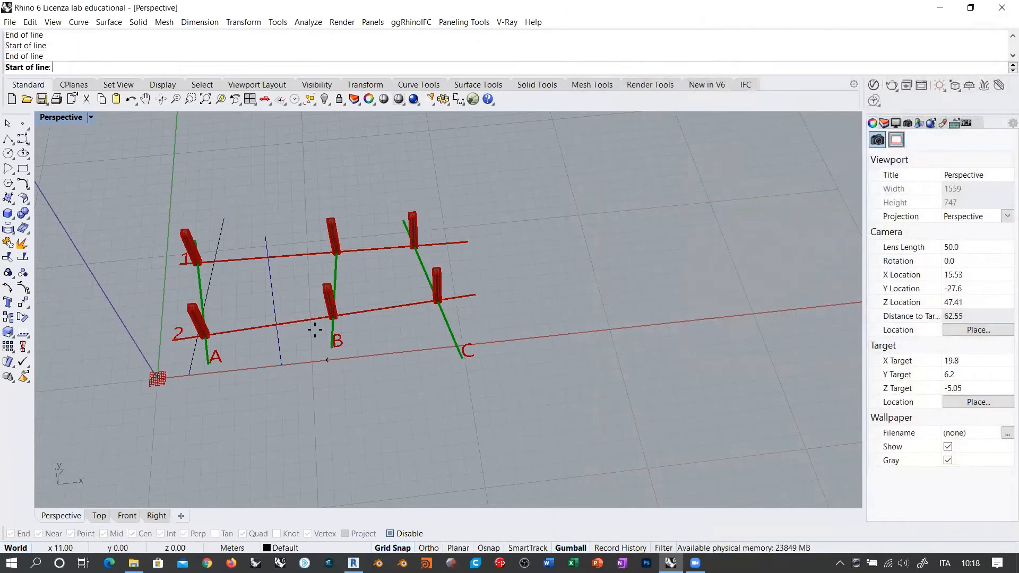
left_click(312, 361)
left_click(319, 210)
left_click(387, 340)
left_click(347, 217)
left_click(432, 335)
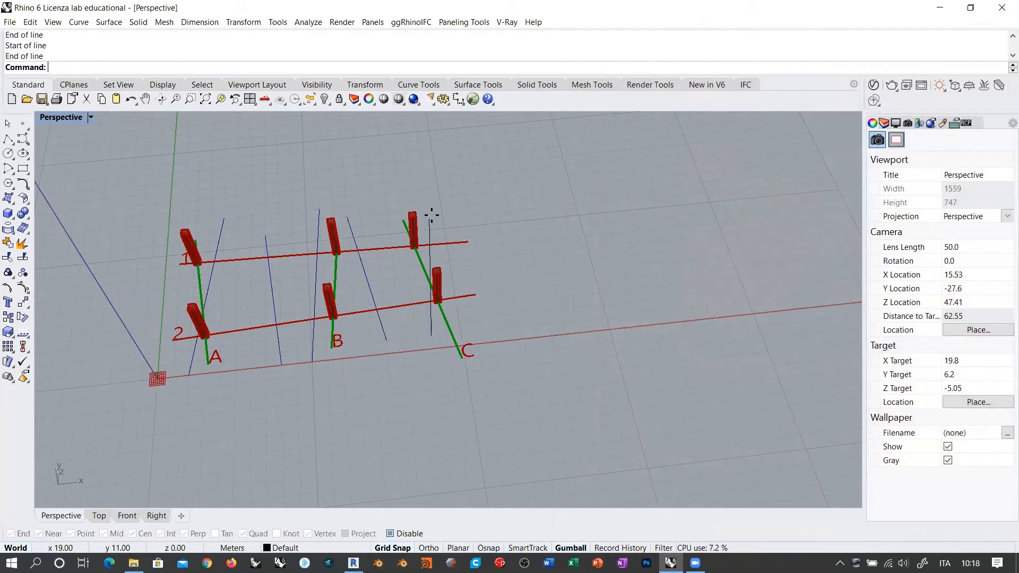
left_click(431, 216)
key("Return")
left_click(627, 277)
Step: Review the columns at the intersections of the redrawn grid together with the definition that generates them
right_click_drag(350, 276, 397, 257)
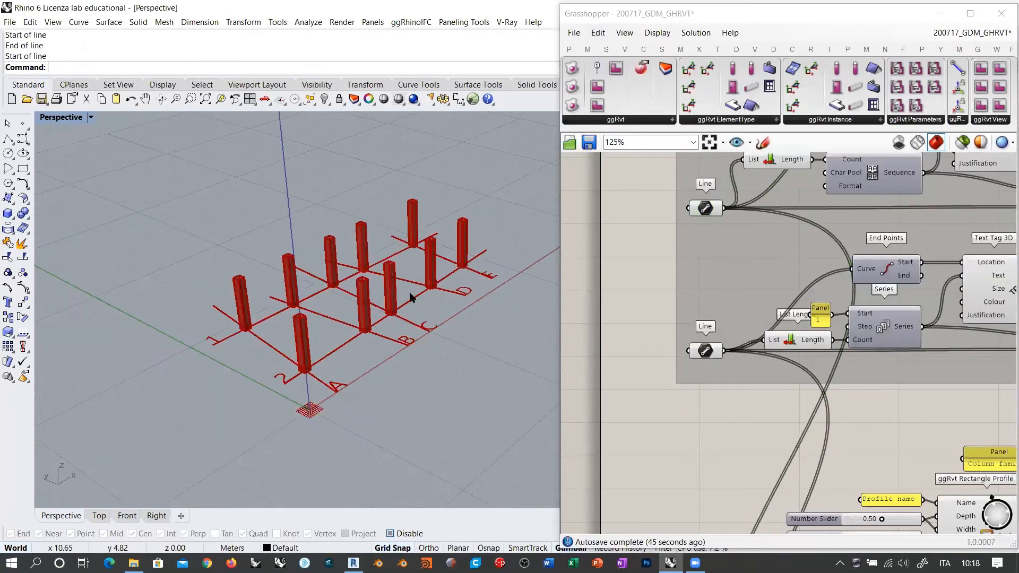
right_click_drag(410, 291, 384, 306)
scroll(387, 288, "up", 6)
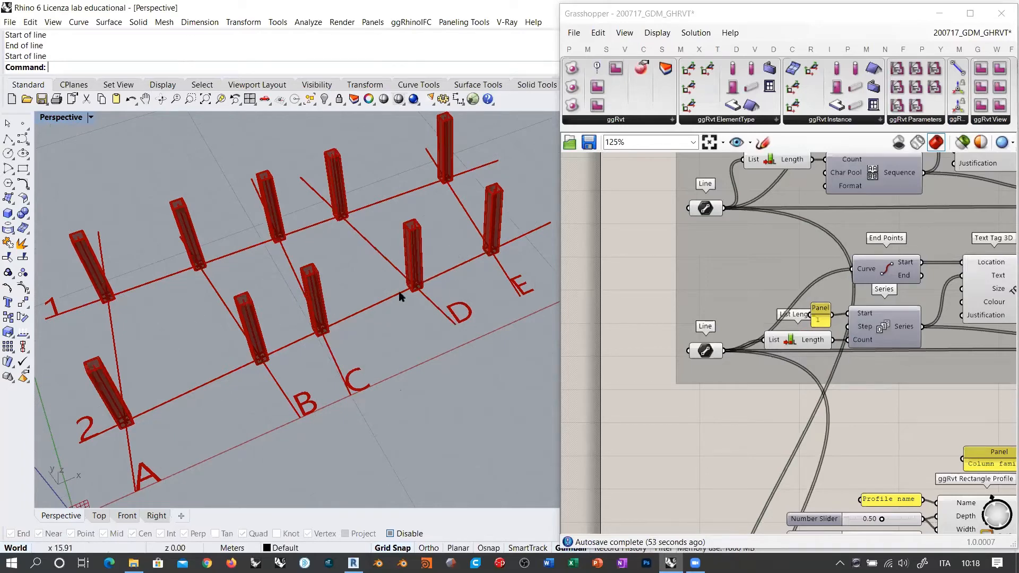
scroll(405, 279, "down", 5)
right_click_drag(404, 265, 379, 257)
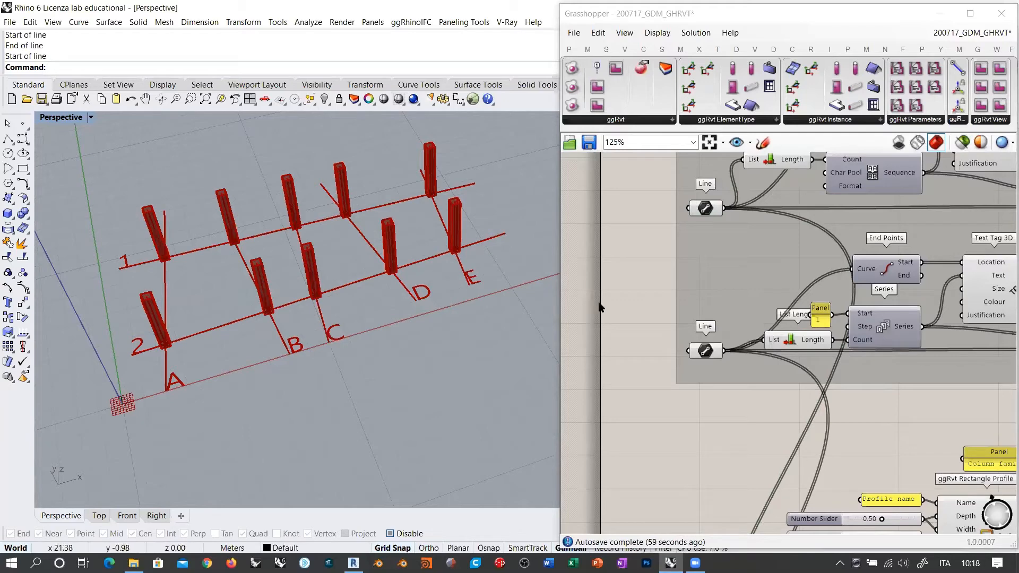
left_click(635, 282)
scroll(632, 240, "down", 2)
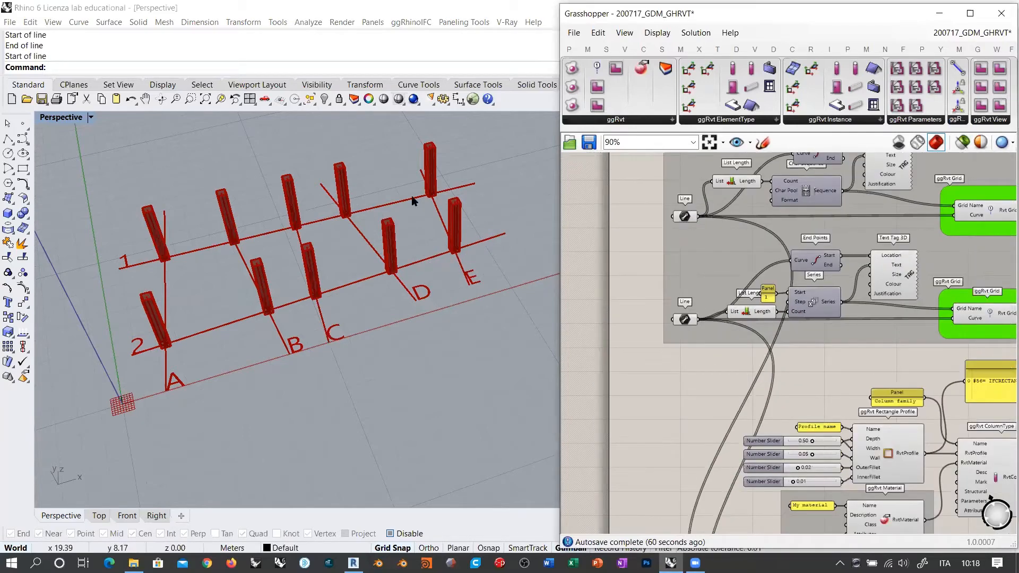
right_click_drag(641, 256, 616, 240)
scroll(616, 240, "down", 3)
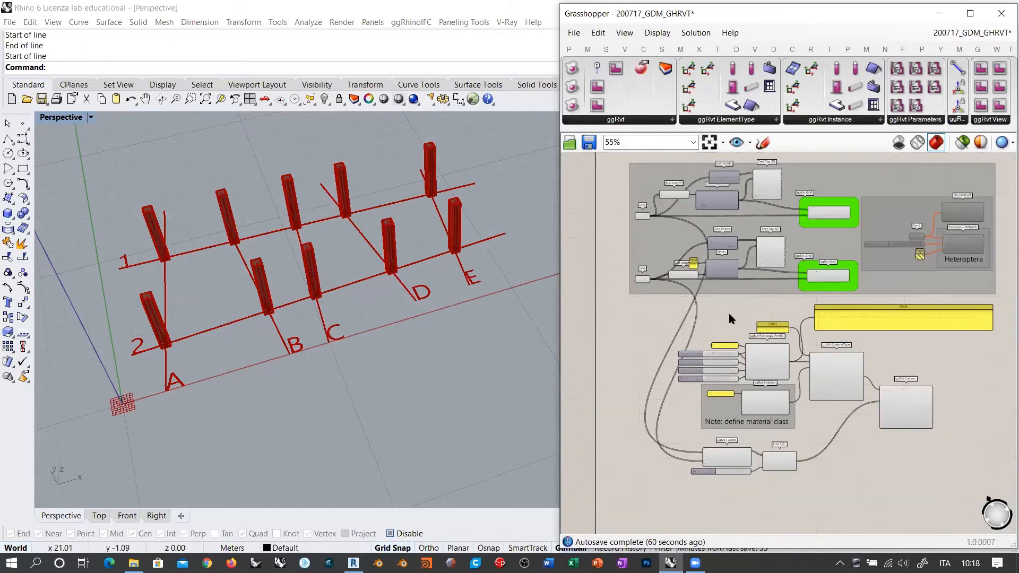
right_click_drag(732, 348, 723, 307)
scroll(724, 311, "up", 2)
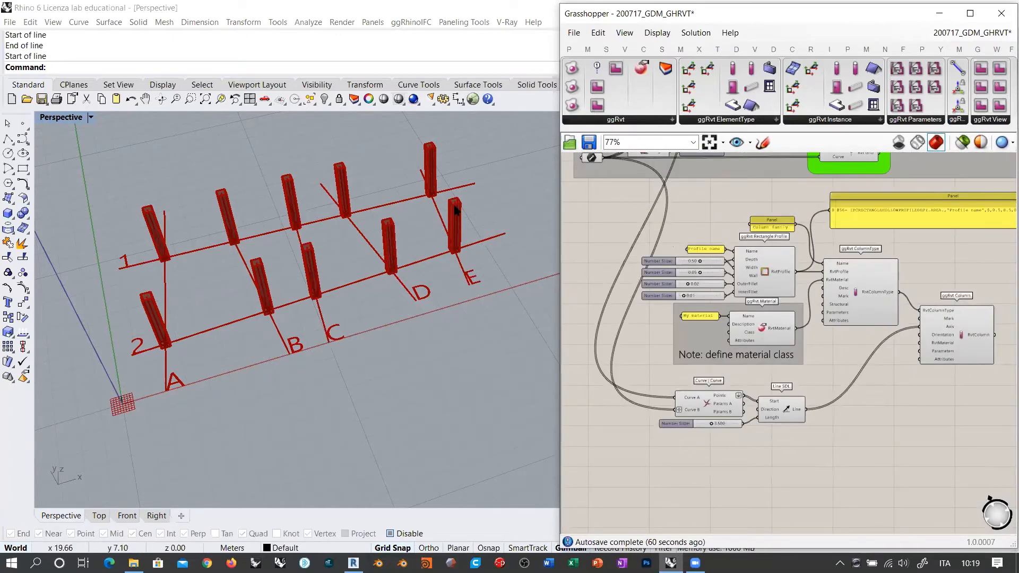
right_click_drag(456, 234, 311, 255)
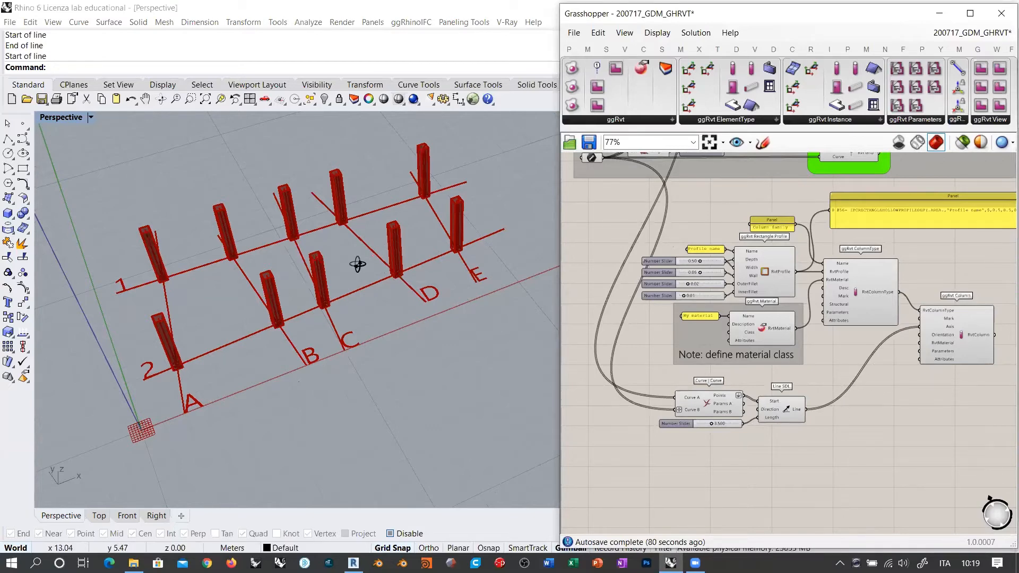
right_click_drag(357, 261, 457, 362)
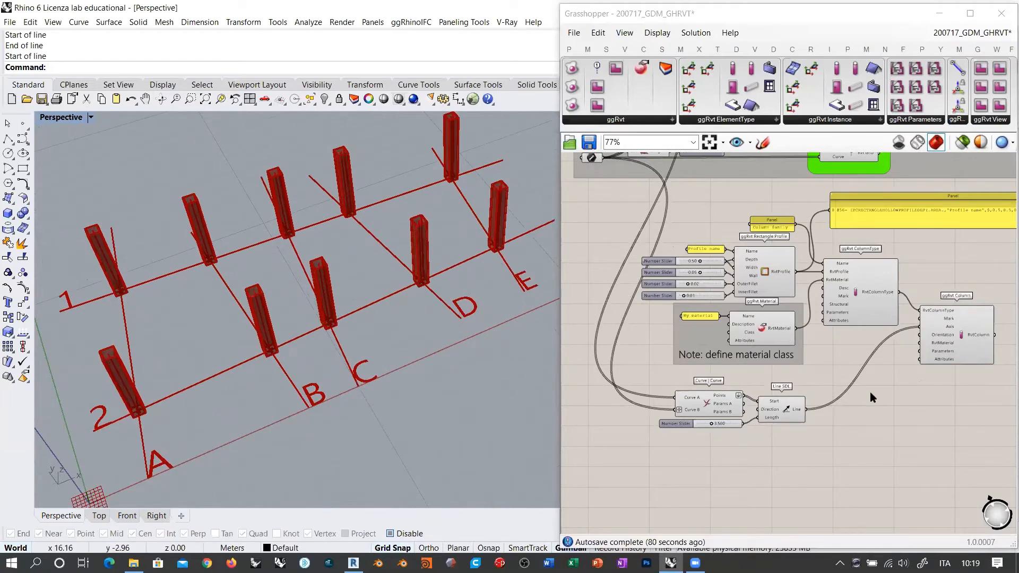
Step: Move the Curve | Curve, Line SDL and length slider group closer to the Column component, and move the Column component lower
left_click(840, 338)
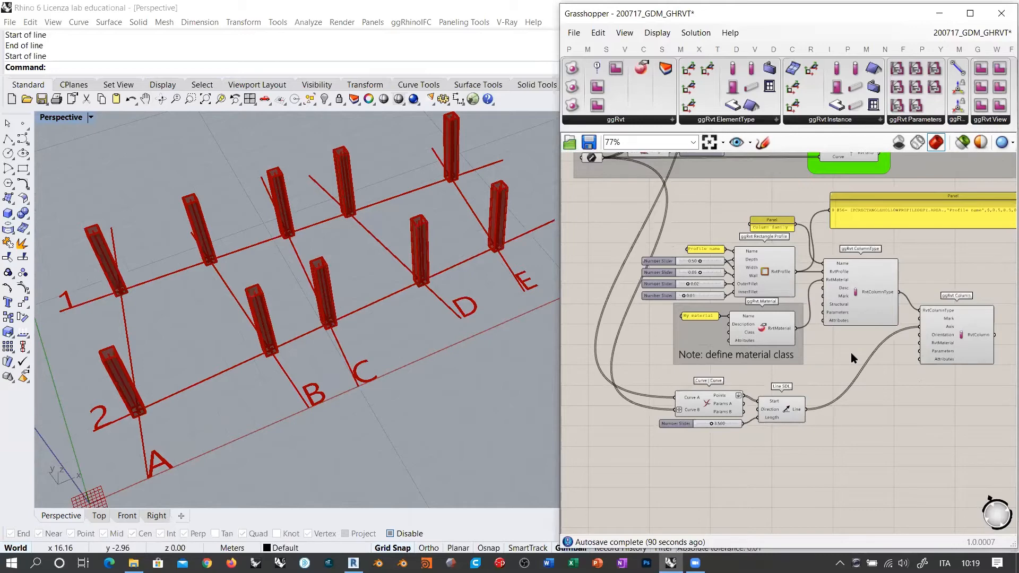
left_click_drag(829, 439, 704, 408)
left_click_drag(794, 405, 883, 399)
left_click(954, 404)
right_click_drag(898, 402, 768, 406)
left_click_drag(818, 345, 818, 376)
left_click(751, 251)
right_click_drag(468, 317, 422, 329, "shift")
left_click(865, 287)
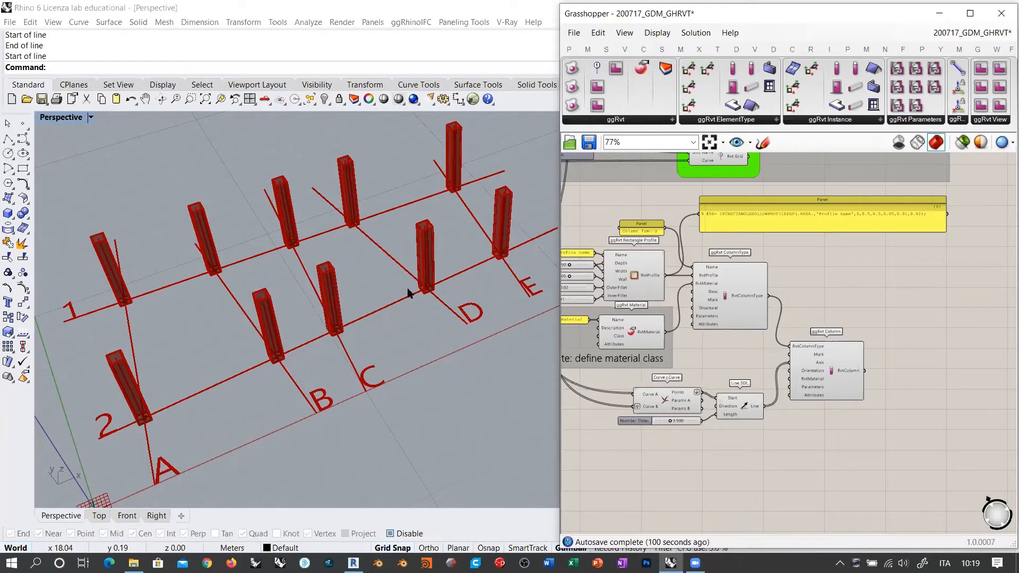
Step: Look through the ggRvt profile components on offer and examine the inputs of the Rectangle Profile component
right_click_drag(409, 289, 383, 292)
scroll(382, 292, "down", 2)
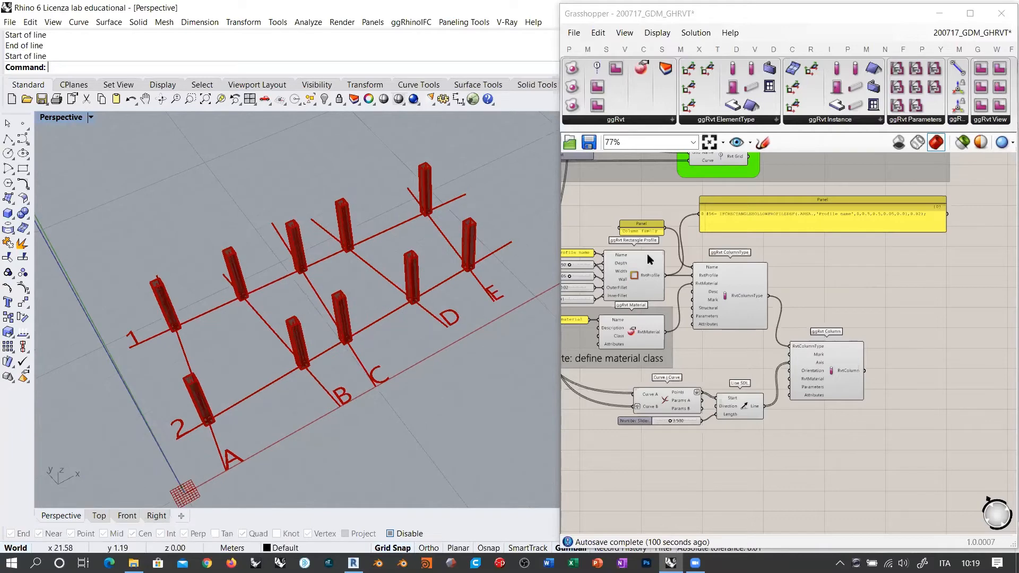
left_click(645, 121)
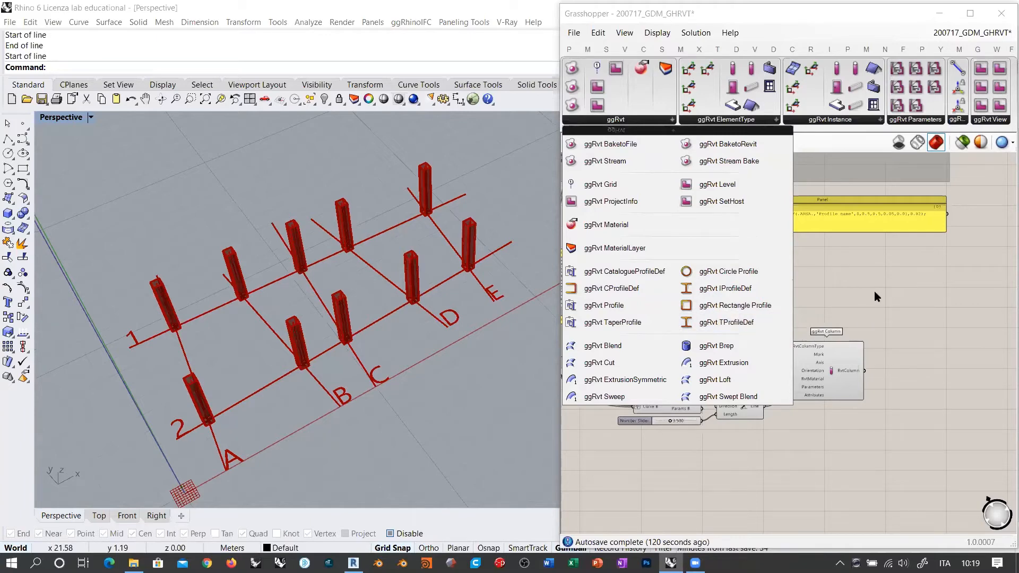
left_click(807, 315)
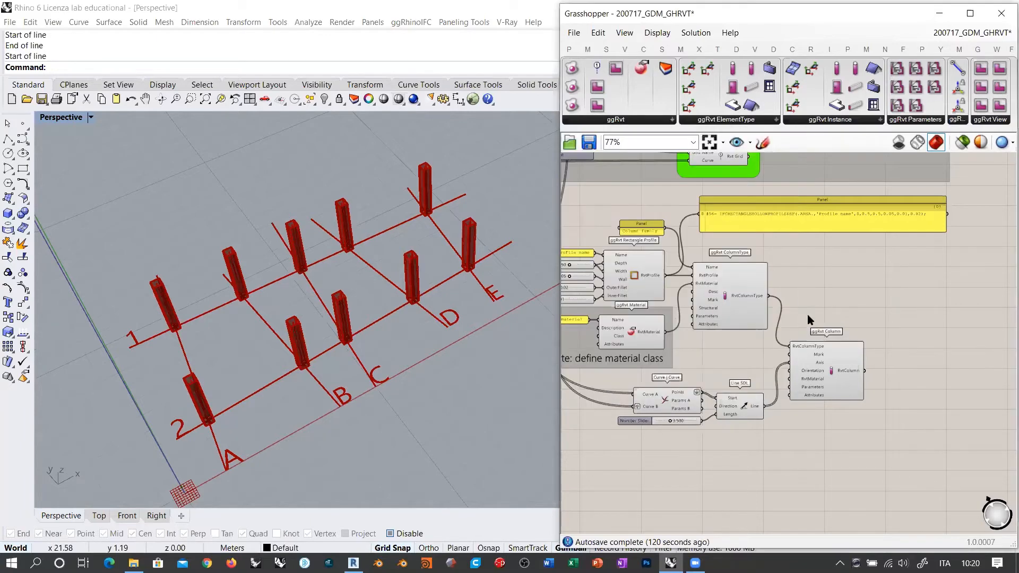
scroll(647, 278, "up", 5)
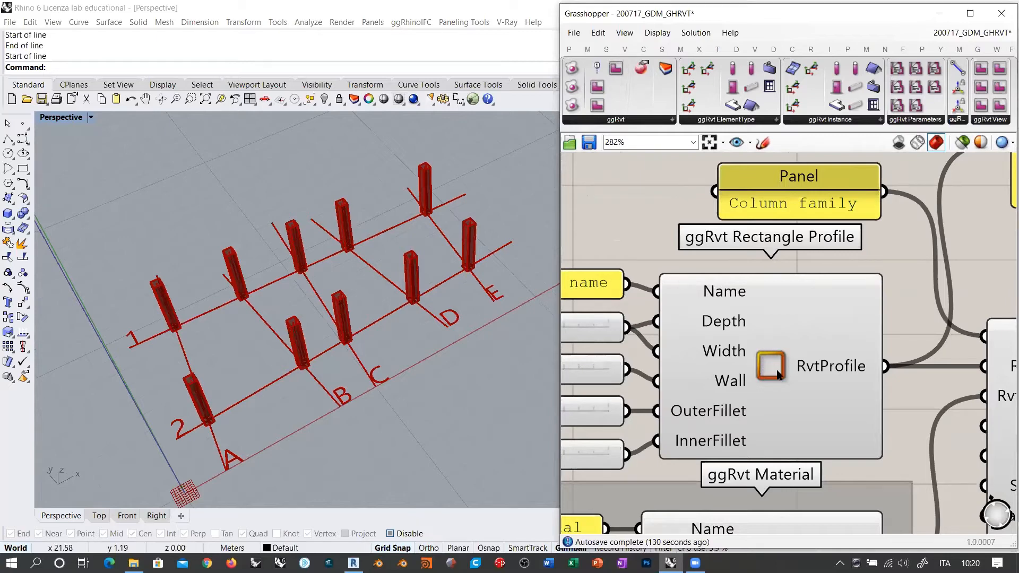
Step: Add a ggRvt Profile component to free canvas space below the column definition and inspect its Profile and Name inputs
left_click(626, 120)
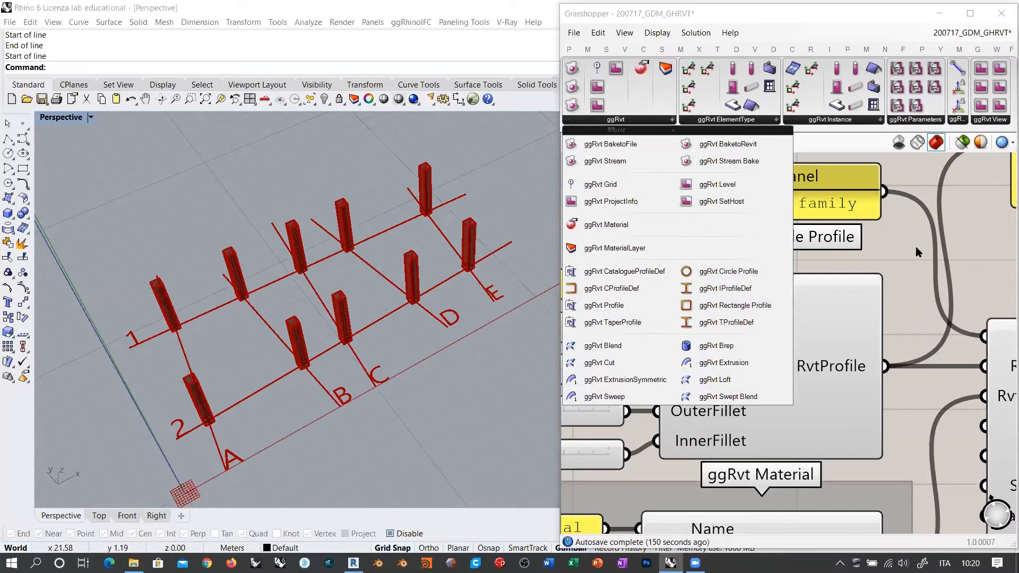
left_click(603, 310)
scroll(709, 416, "down", 5)
left_click(699, 409)
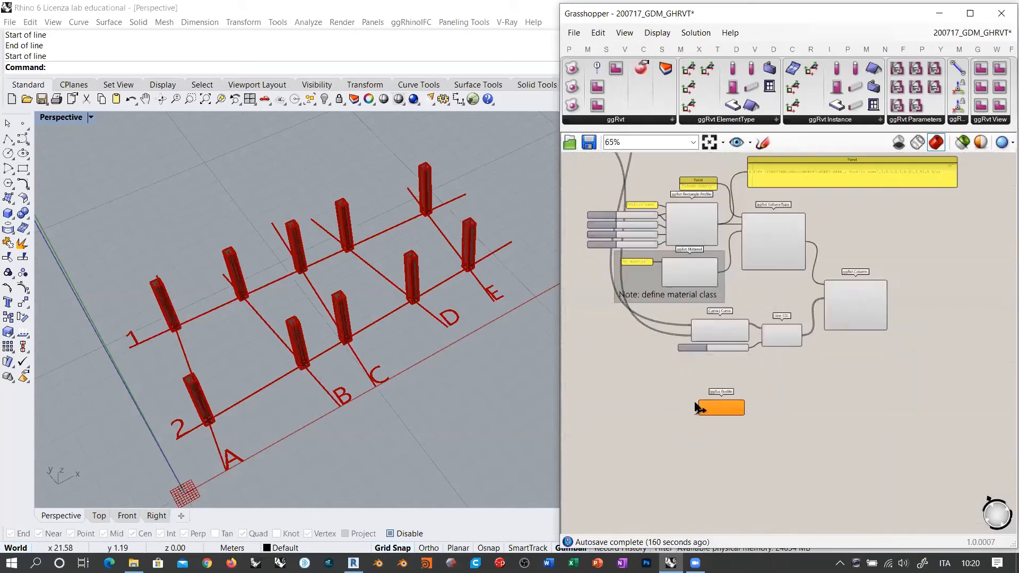
scroll(699, 408, "up", 8)
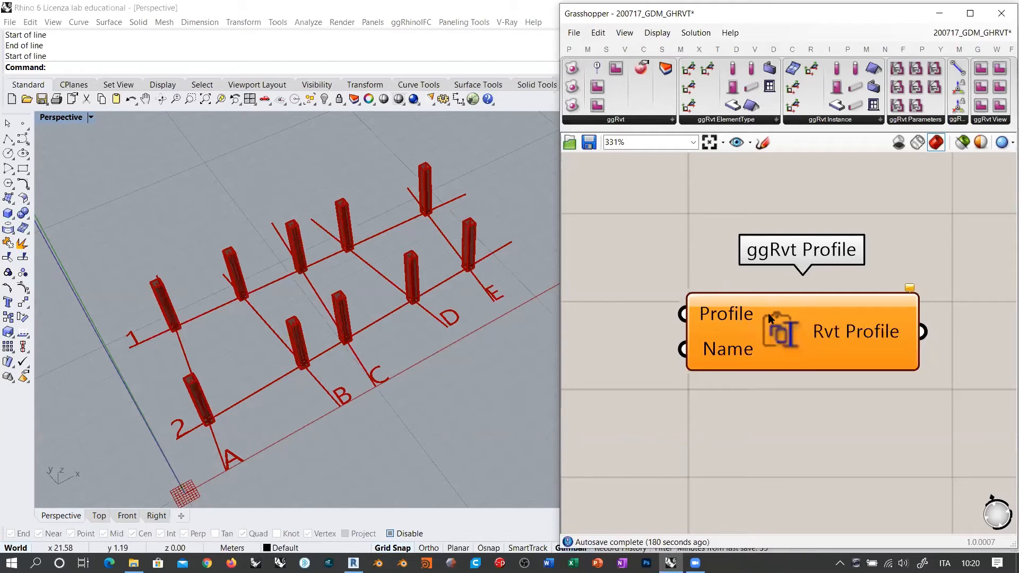
right_click_drag(716, 249, 837, 253)
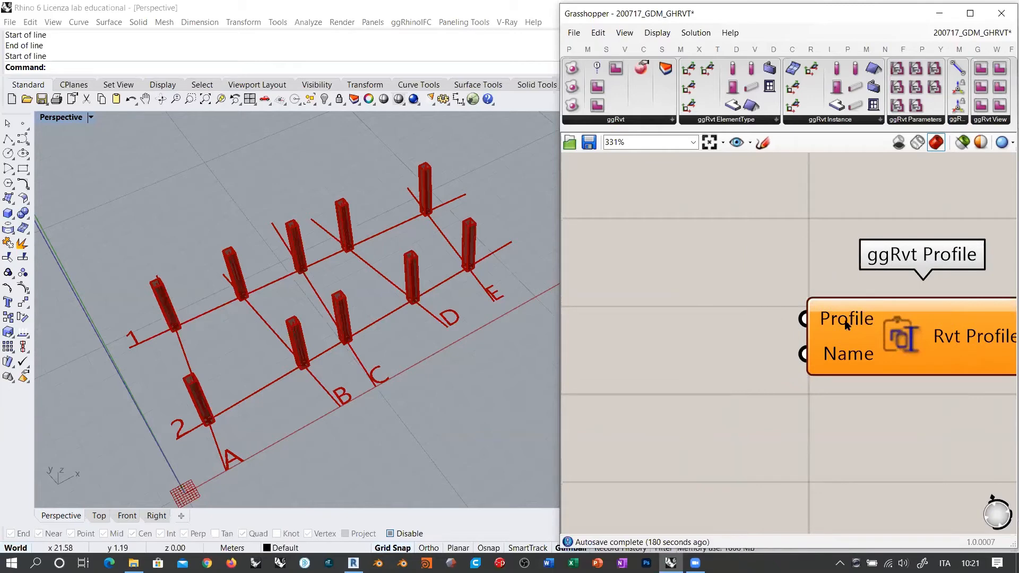
right_click_drag(740, 279, 796, 261)
Step: Draw a 1 m by 1 m rectangle from (4, 3) to (5, 4), beside grid line 2 between lines A and B
right_click_drag(371, 348, 391, 340)
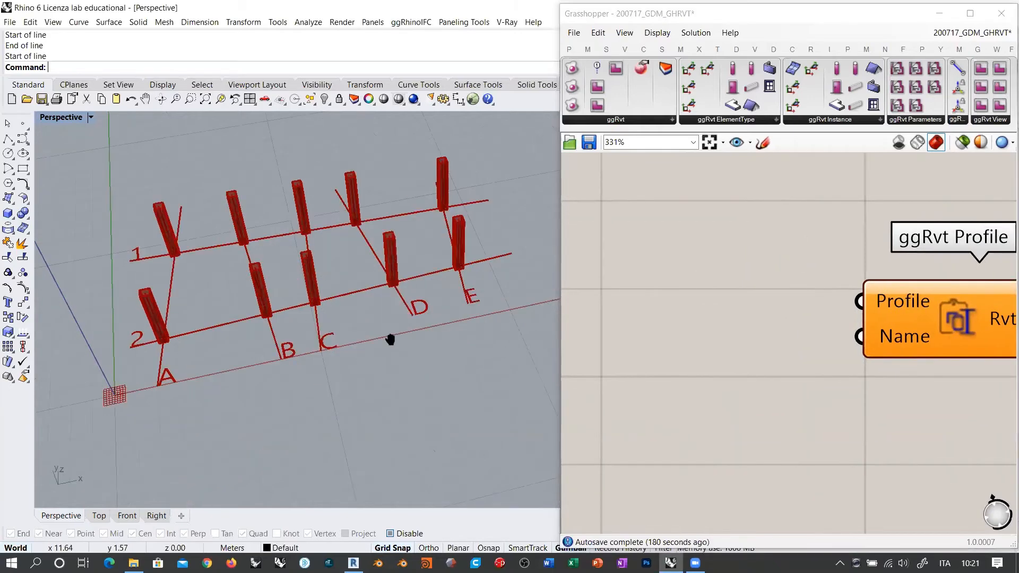
right_click_drag(166, 332, 266, 348, "shift")
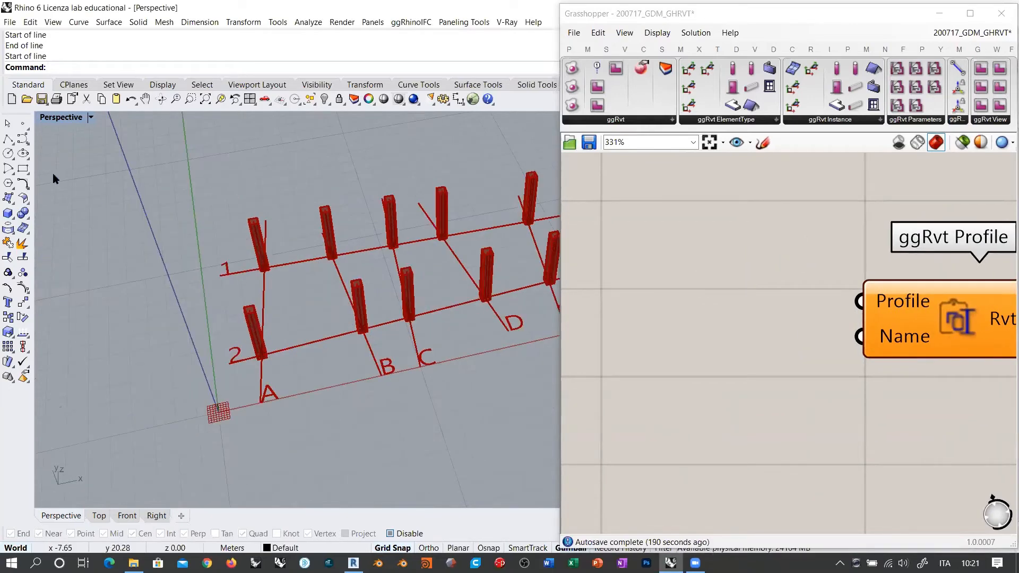
left_click(23, 169)
scroll(279, 320, "up", 5)
scroll(279, 324, "down", 3)
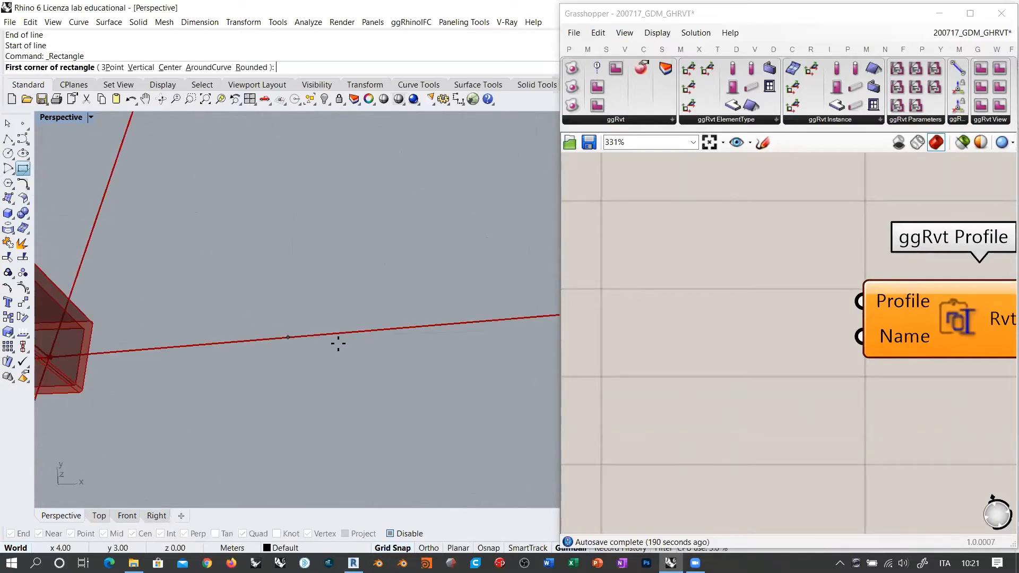
left_click(290, 322)
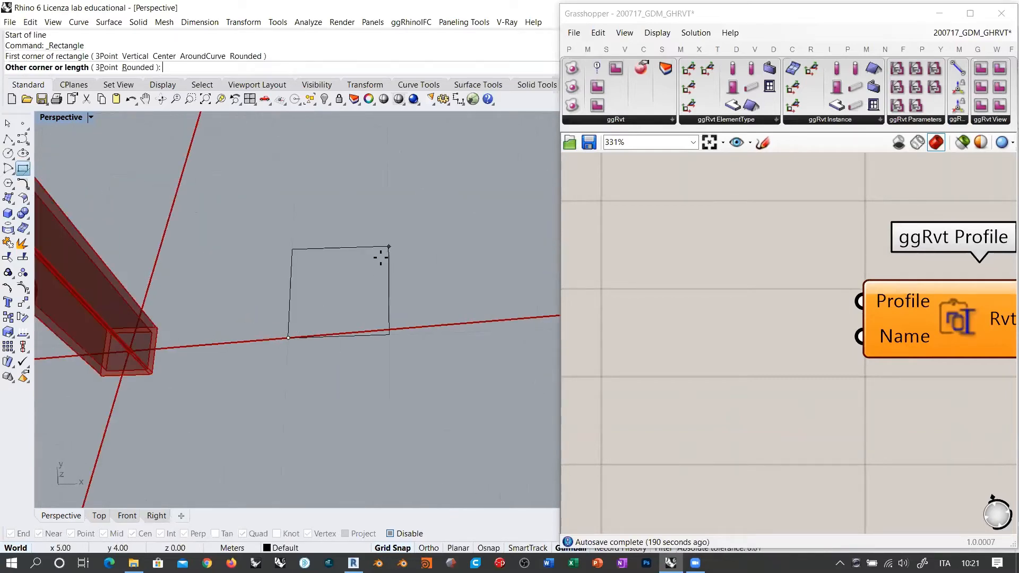
left_click(382, 257)
Step: Rebuild the rectangle as a degree 3 curve with 8 points, deleting the input
right_click_drag(352, 356, 387, 315)
left_click(378, 263)
type("rebuild")
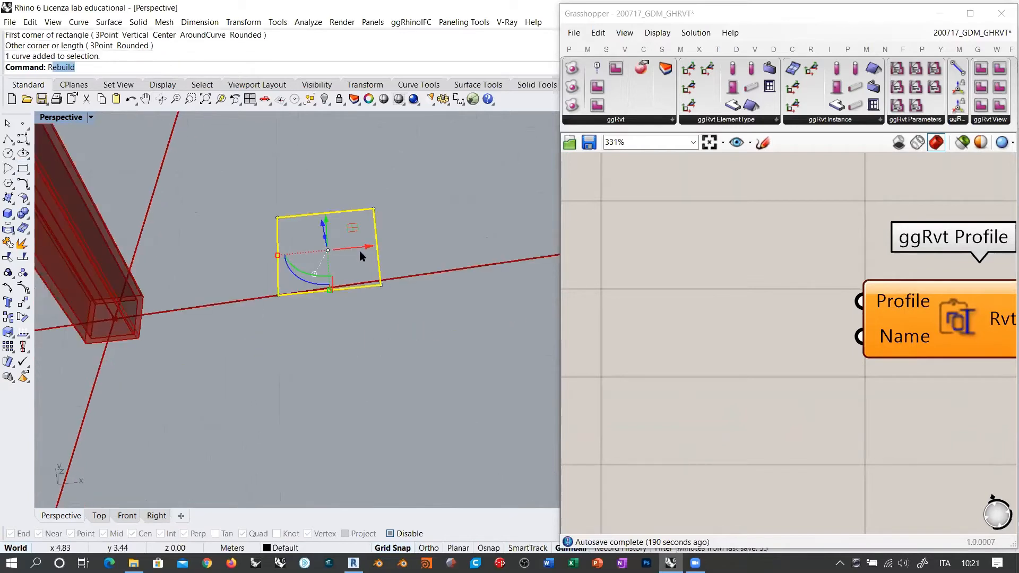
key("Return")
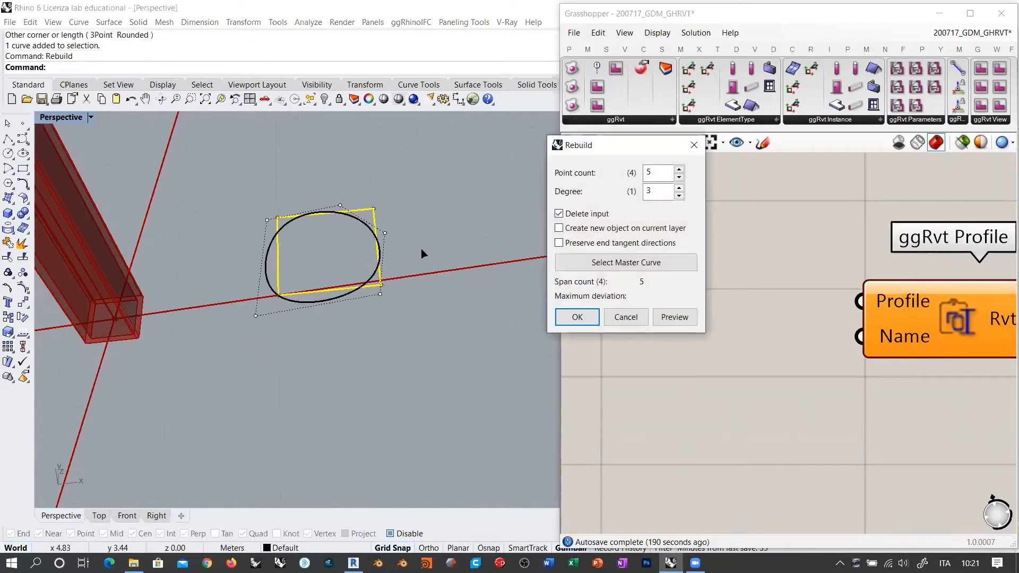
double_click(665, 175)
type("8")
left_click(578, 316)
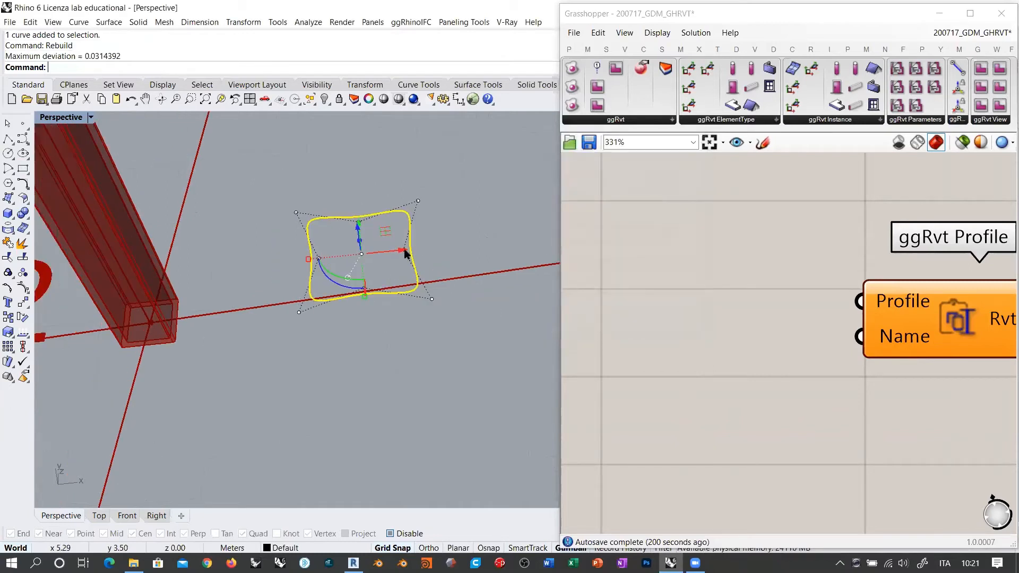
Step: Scale the four mid-side control points of the rebuilt curve toward its centre to form a concave four-pointed star
right_click_drag(405, 250, 414, 251, "shift")
left_click_drag(292, 250, 466, 266)
left_click_drag(356, 189, 387, 332, "shift")
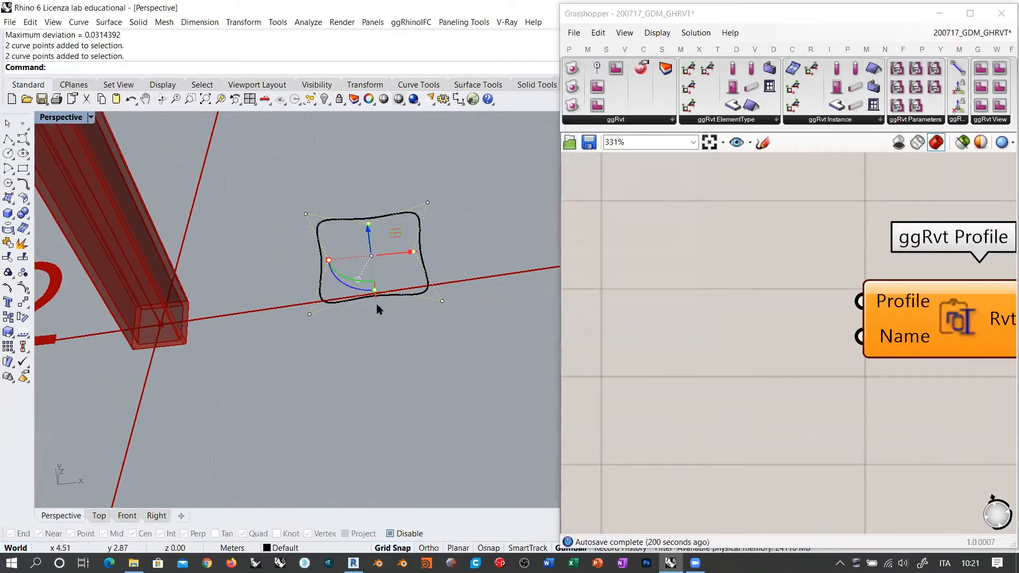
scroll(314, 266, "up", 3)
left_click_drag(305, 254, 350, 292)
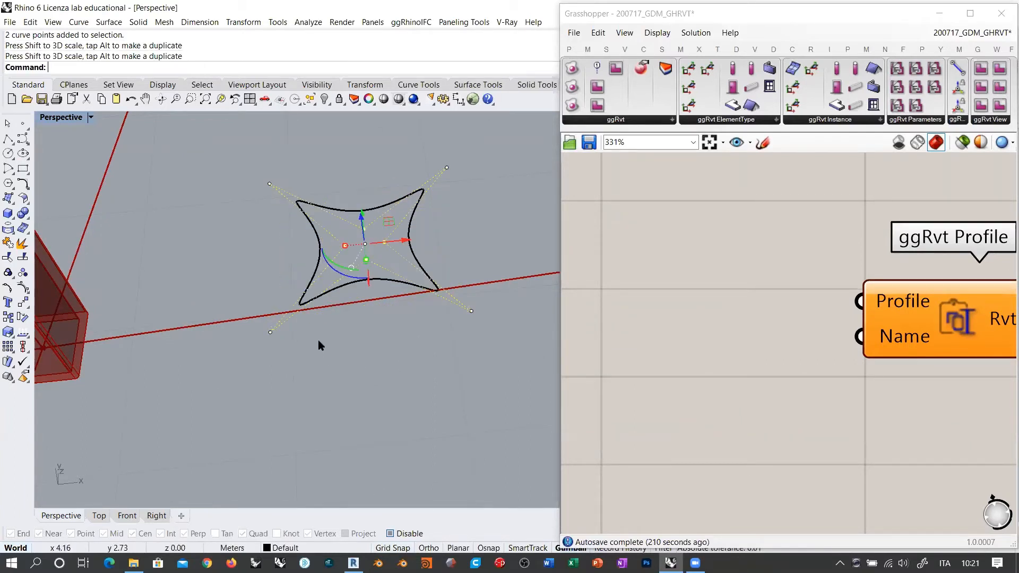
key("Escape")
key("Escape")
Step: Add a Curve parameter beside the ggRvt Profile component and reference the star-shaped curve in it
double_click(741, 309)
type("curve")
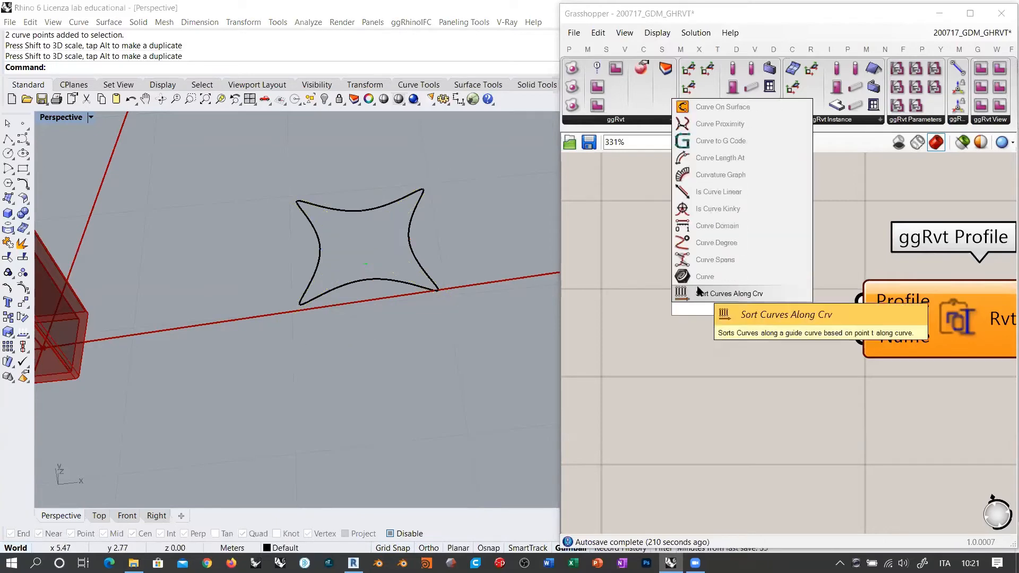
left_click(699, 276)
right_click(701, 318)
left_click(736, 447)
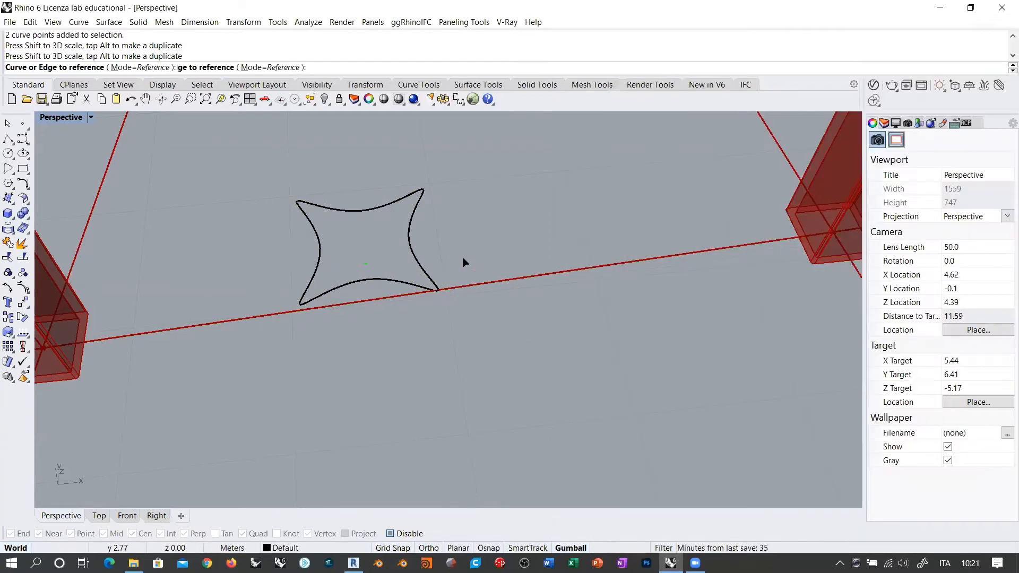
left_click(416, 268)
Step: Internalise the star curve's data in the Curve parameter and delete the original curve from the Rhino model
right_click(709, 277)
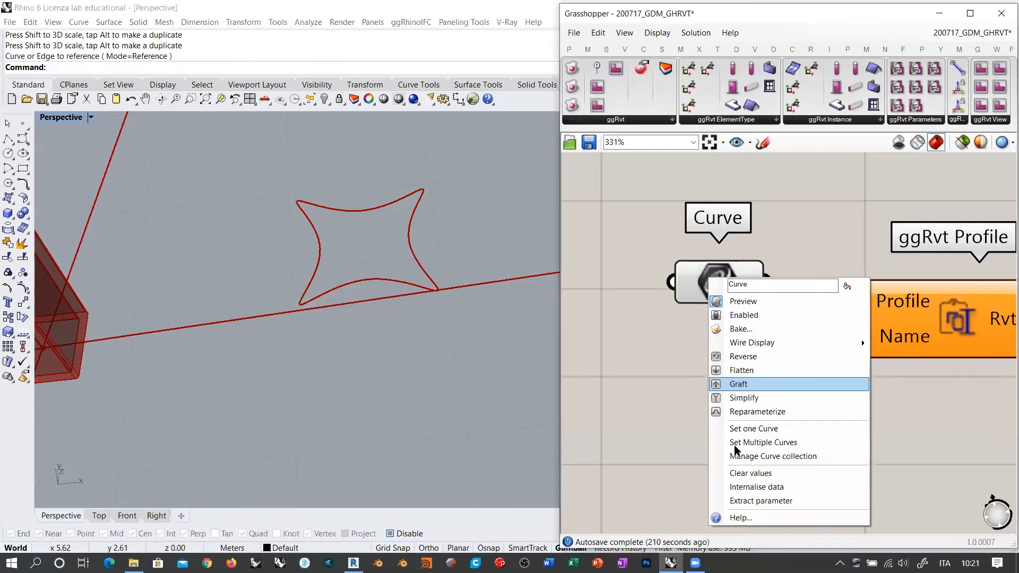
left_click(742, 483)
left_click(422, 191)
key("Delete")
Step: Connect the Curve parameter to the Profile input of the ggRvt Profile component
right_click_drag(787, 356, 774, 354)
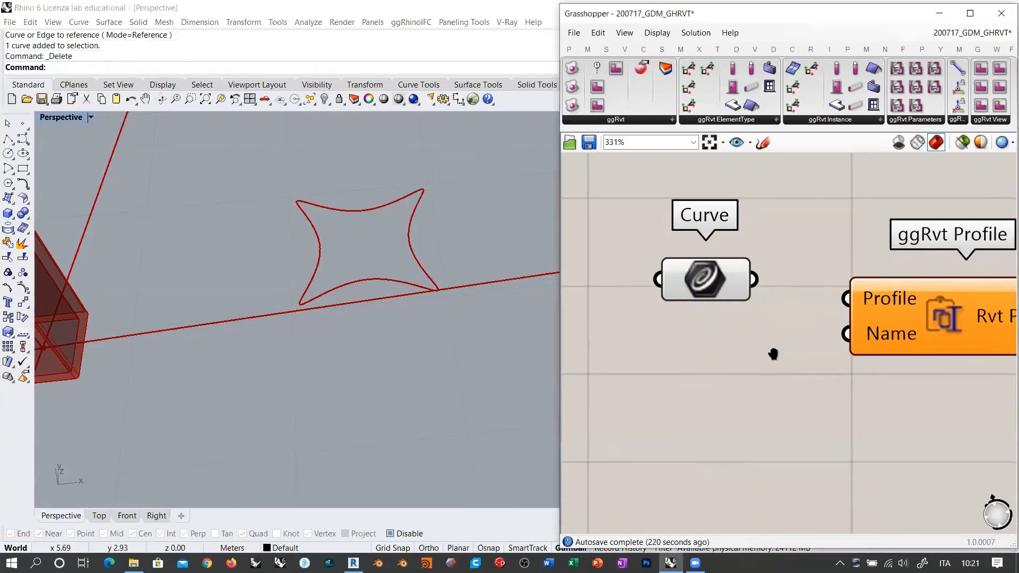
scroll(774, 353, "down", 2)
scroll(446, 298, "down", 5)
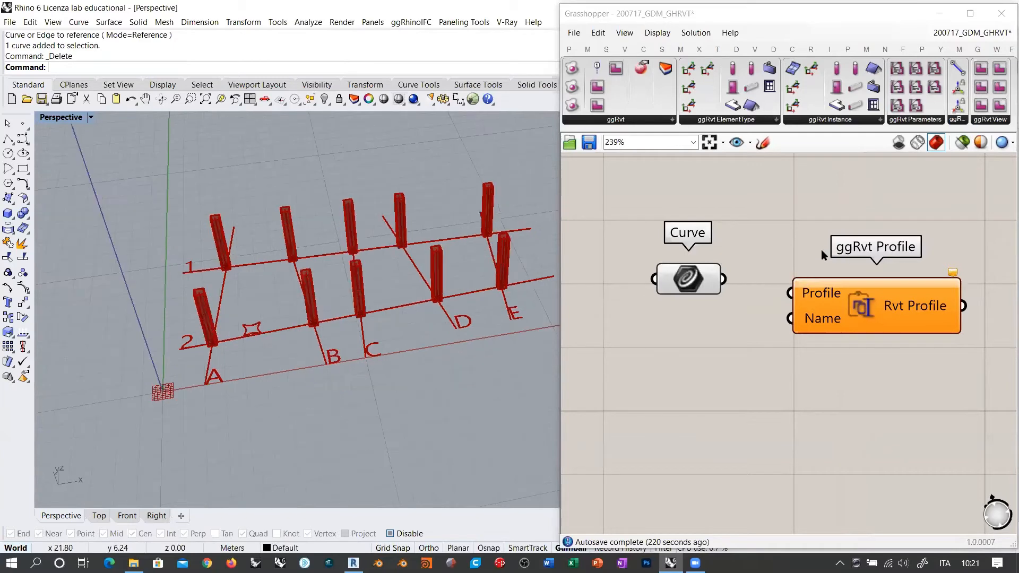
right_click_drag(378, 300, 345, 318, "shift")
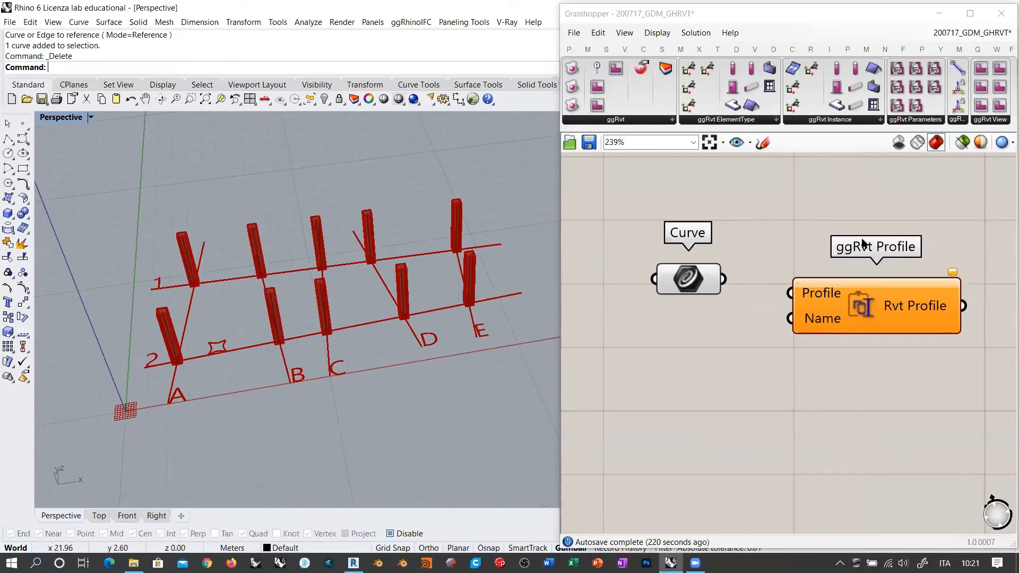
left_click_drag(723, 279, 792, 293)
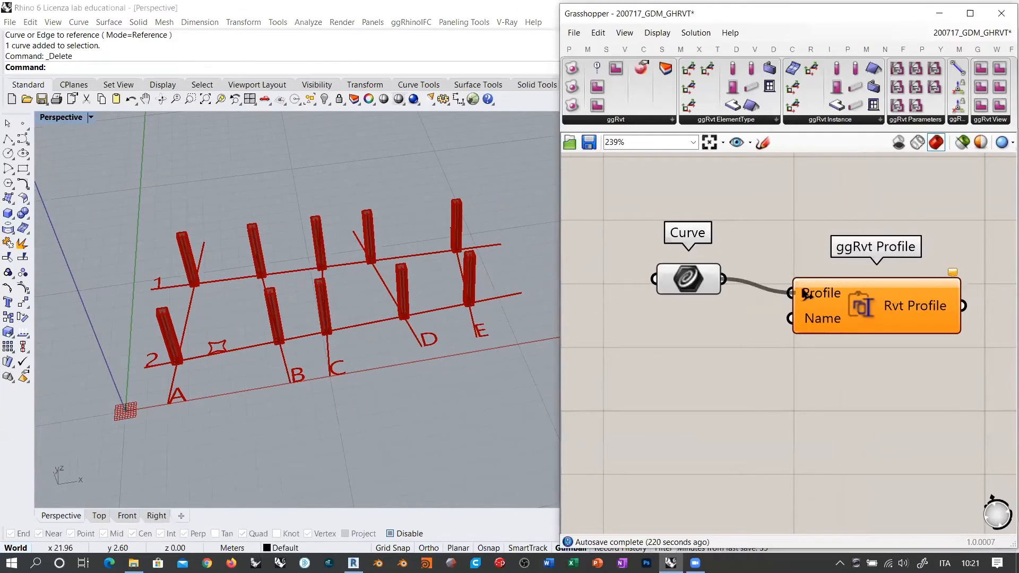
left_click(699, 289)
Step: Add a panel reading "strange profile", connect it to the ggRvt Profile's Name input, and tidy the component placement
left_click(687, 381)
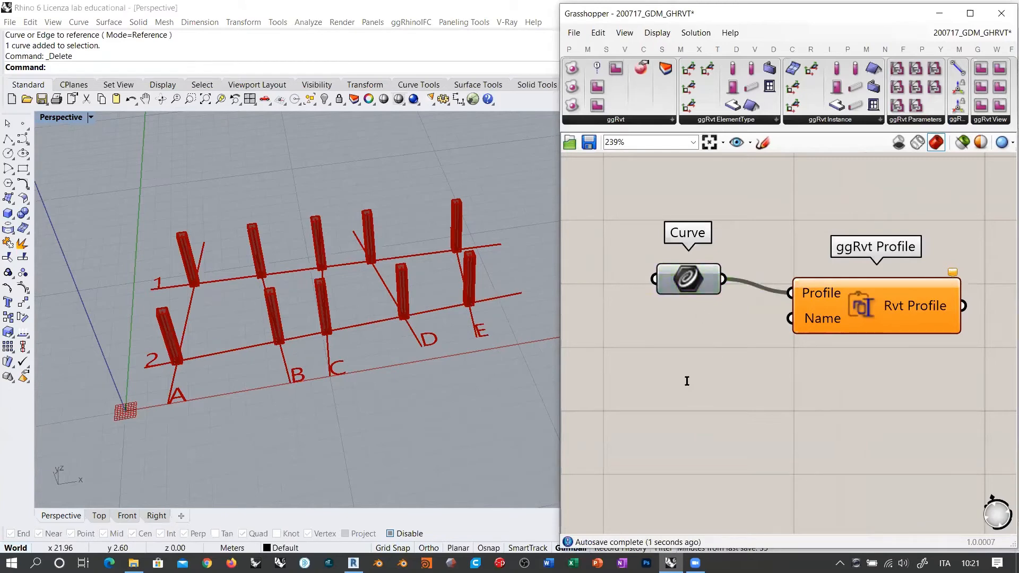
double_click(687, 381)
type("\"")
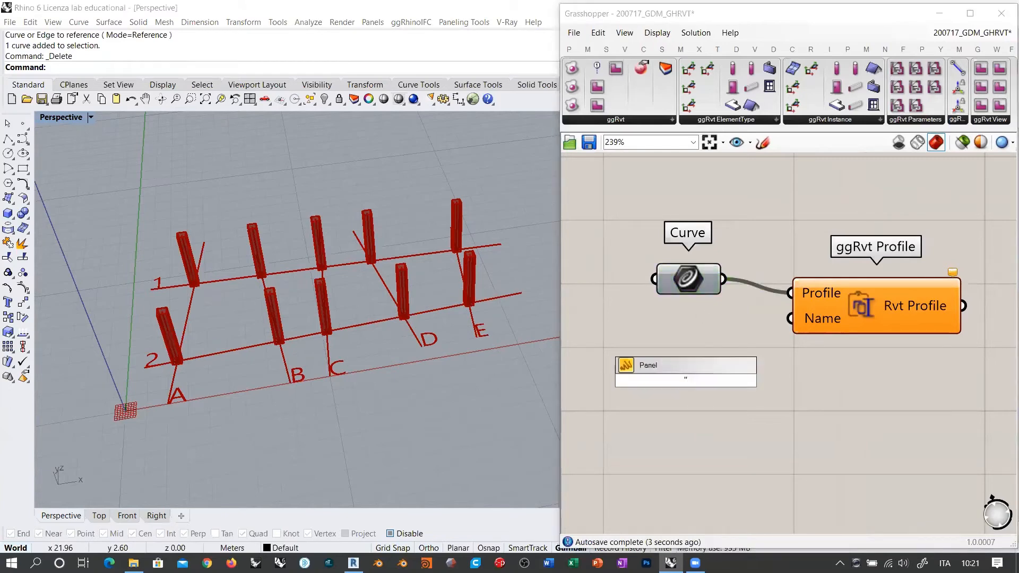
type("strange profile")
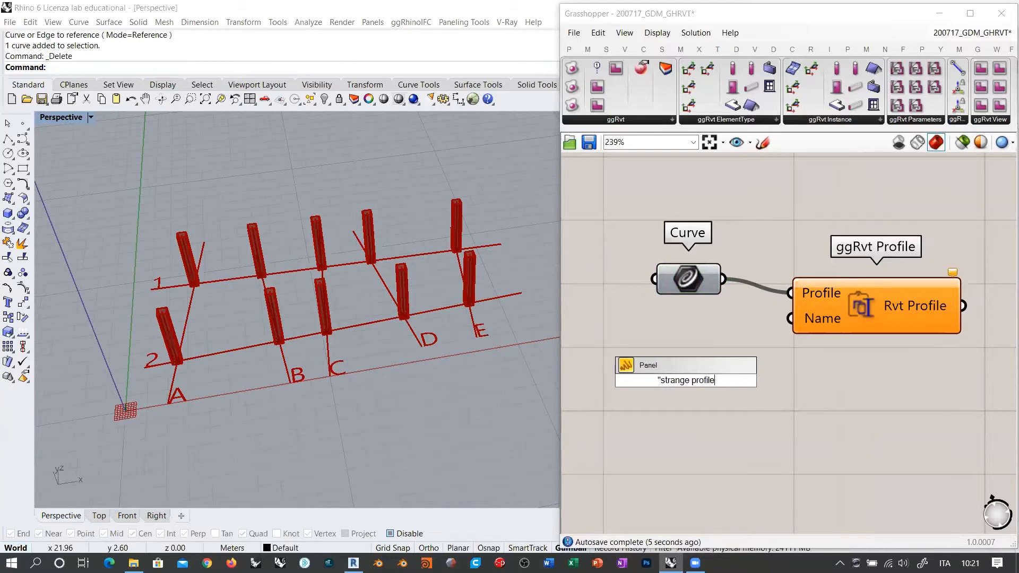
key("Return")
left_click_drag(719, 372, 790, 318)
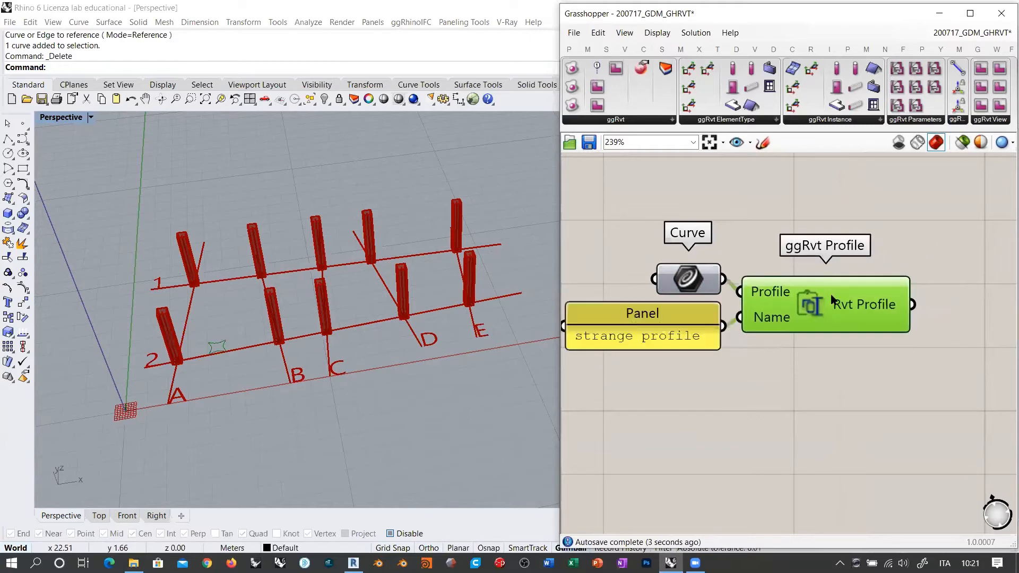
left_click_drag(833, 298, 832, 293)
left_click(826, 352)
Step: Connect the ggRvt Profile output to the RvtProfile input of the ggRvt ColumnType component, replacing the rectangle profile
scroll(640, 345, "down", 5)
scroll(639, 346, "down", 1)
right_click_drag(696, 292, 796, 407)
scroll(751, 367, "up", 1)
scroll(797, 404, "up", 1)
left_click_drag(781, 442, 794, 209)
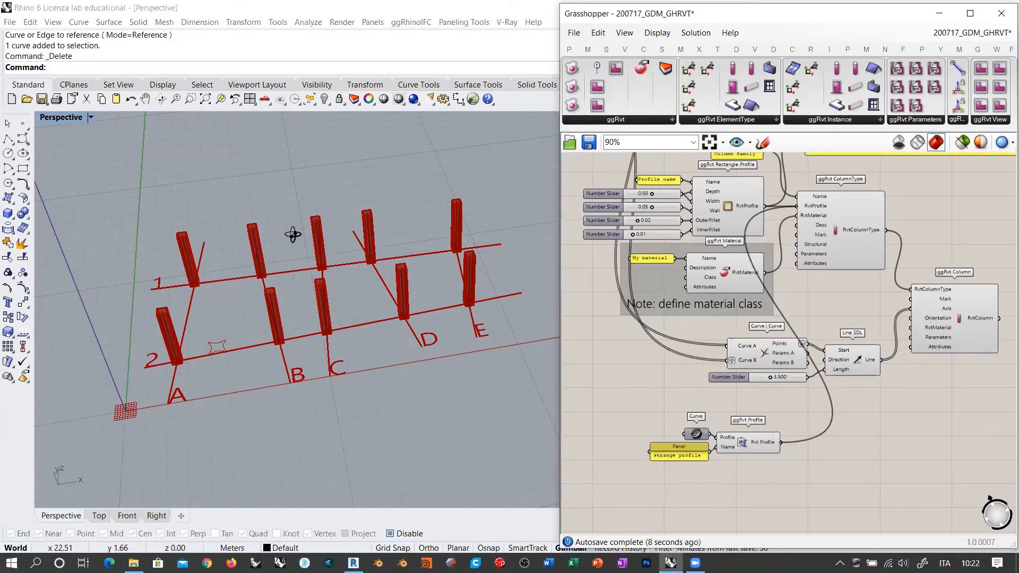
Step: Examine where the star-shaped columns stand relative to the grid intersections, and where the profile curve lies relative to the origin
right_click_drag(291, 230, 320, 251)
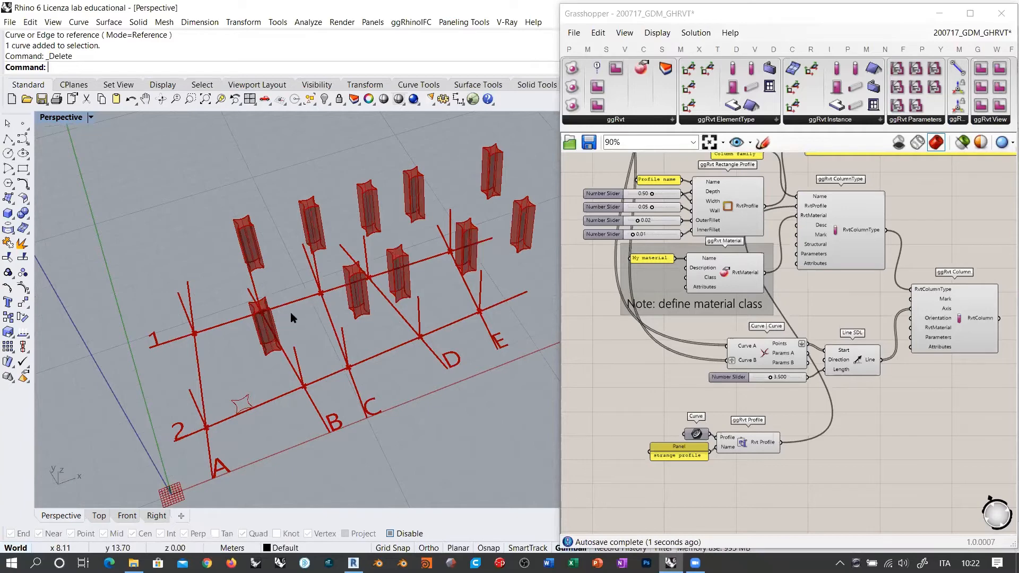
scroll(275, 315, "up", 3)
scroll(357, 283, "up", 2)
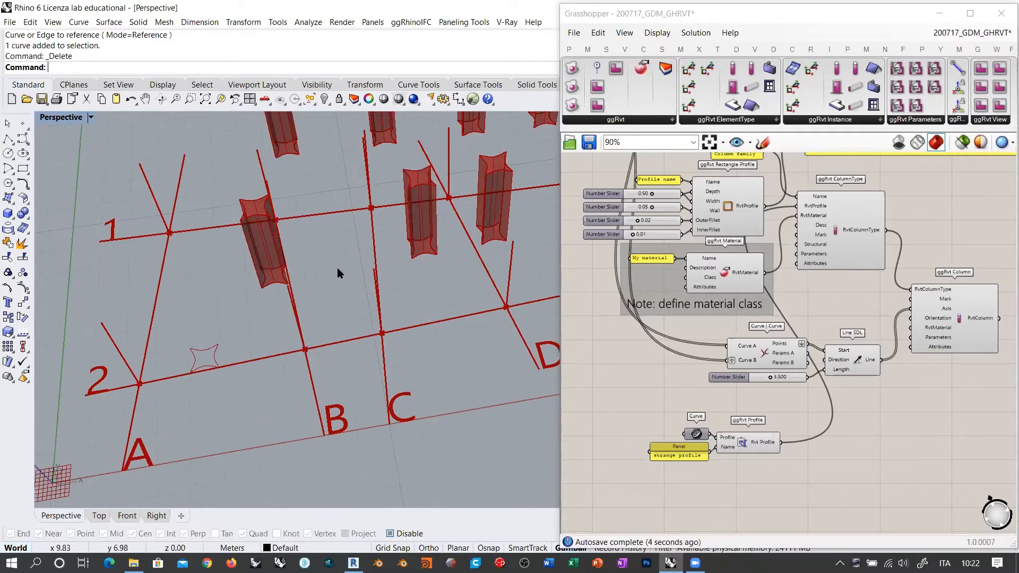
scroll(476, 243, "down", 4)
right_click_drag(475, 243, 402, 246)
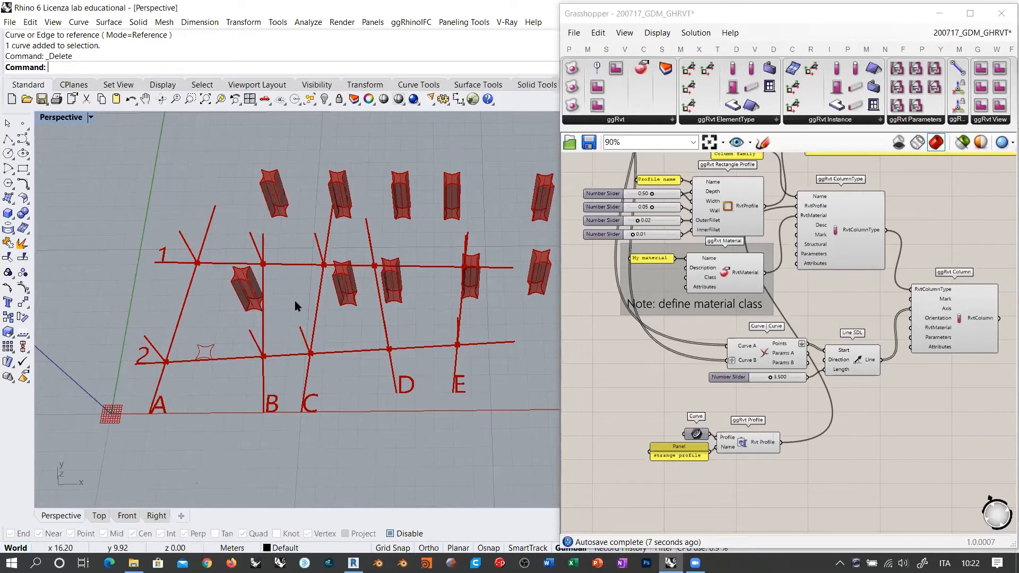
right_click_drag(205, 351, 295, 292, "shift")
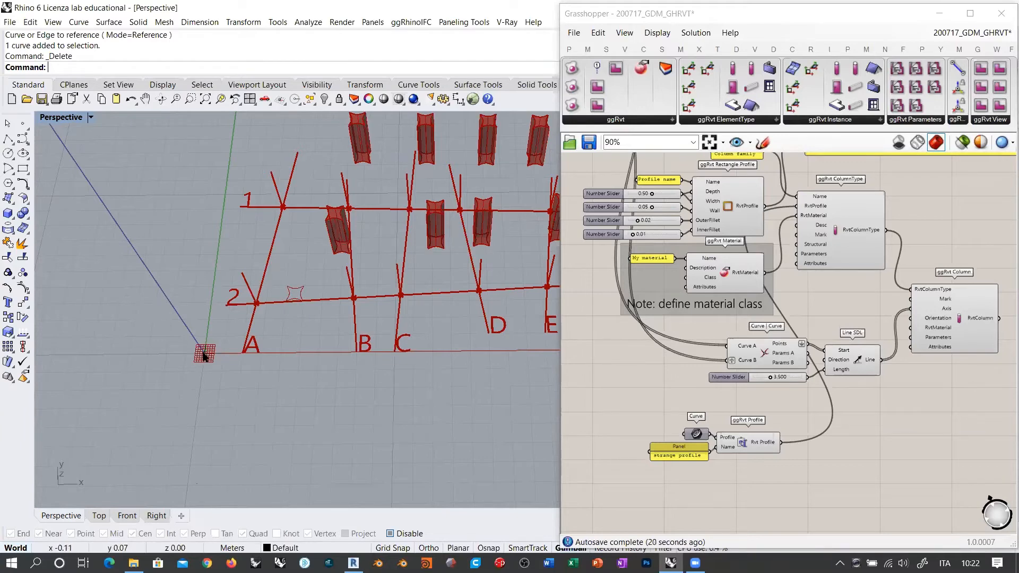
Step: Undo the deletion of the star profile curve in the Rhino model
right_click_drag(701, 407, 714, 375)
scroll(689, 428, "up", 5)
right_click(746, 361)
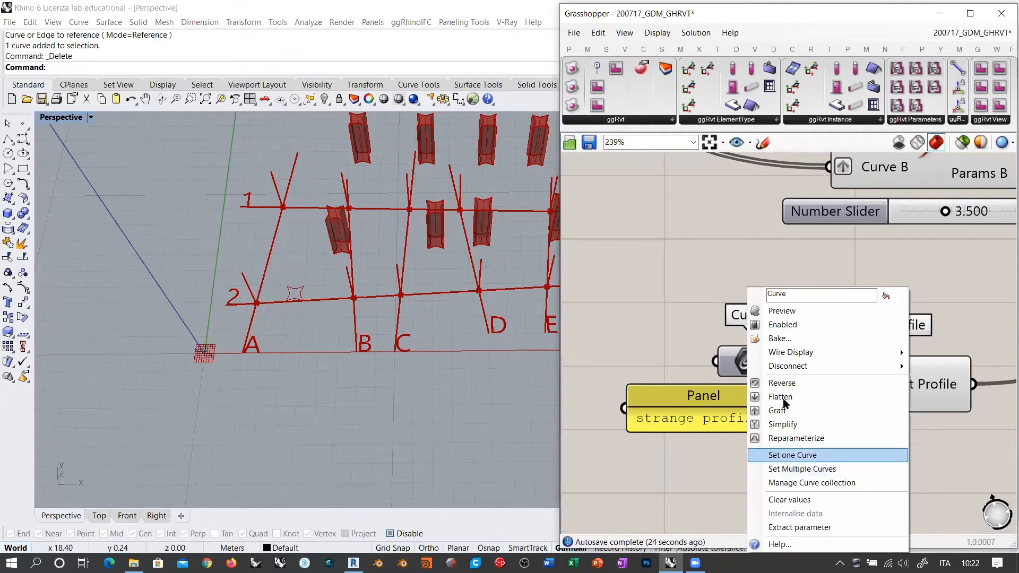
left_click(501, 363)
key("ctrl+z")
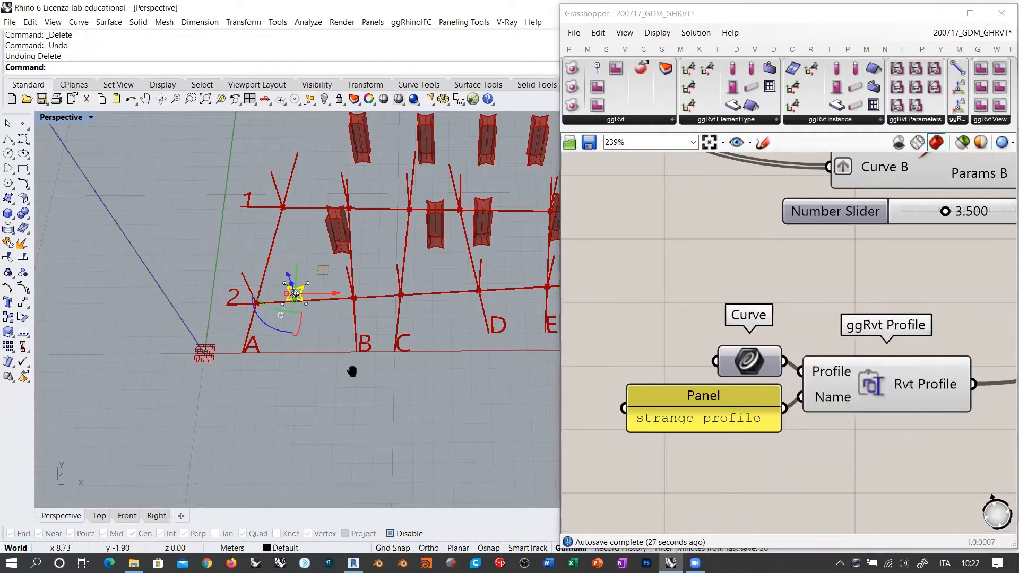
Step: Enable object snaps and draw a construction line between the midpoints of the star curve's upper and lower edges
right_click_drag(352, 372, 417, 369, "shift")
scroll(475, 297, "up", 5)
scroll(447, 289, "up", 10)
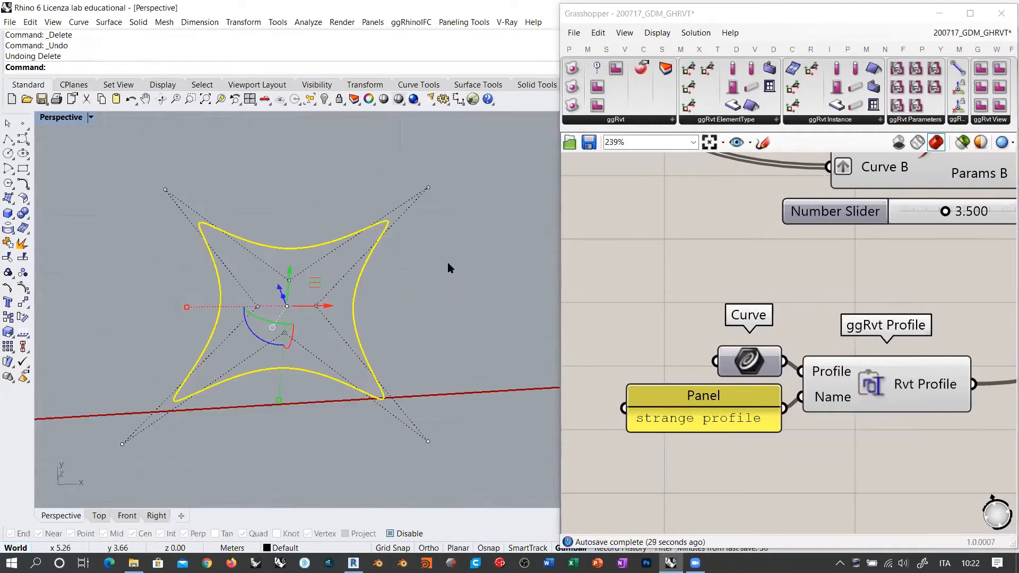
left_click(447, 263)
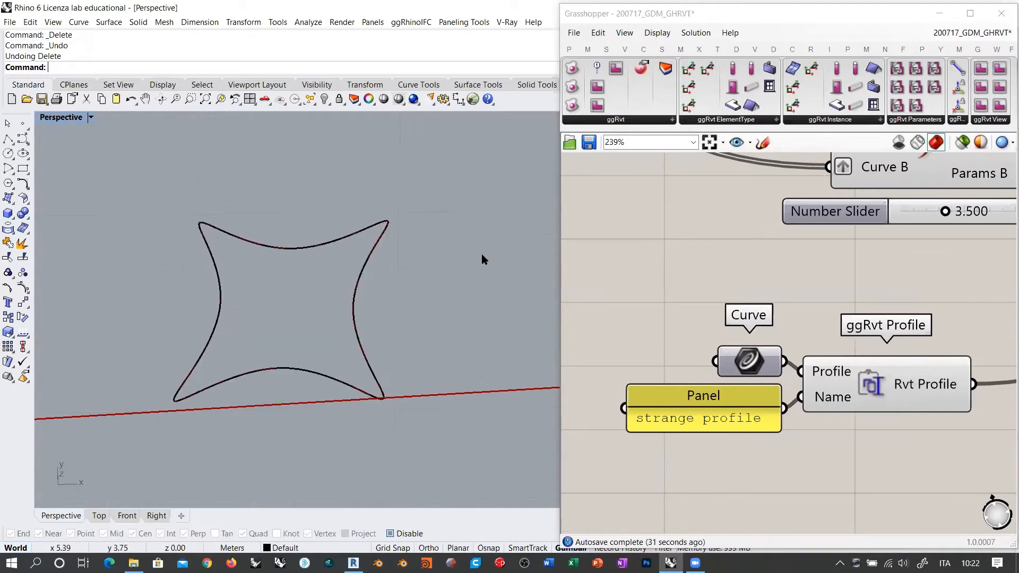
left_click(7, 139)
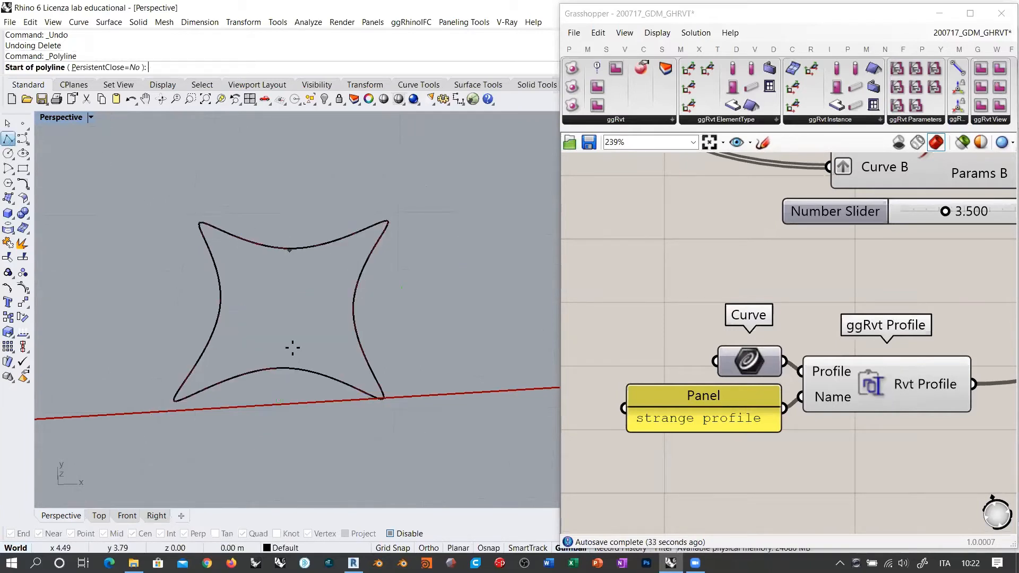
left_click(391, 534)
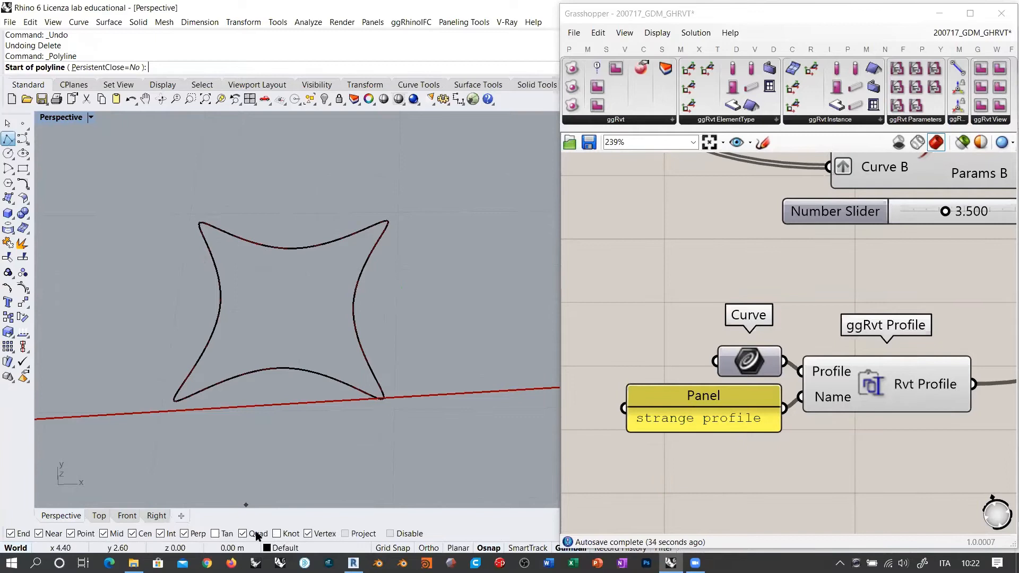
left_click(291, 250)
left_click(286, 366)
key("Return")
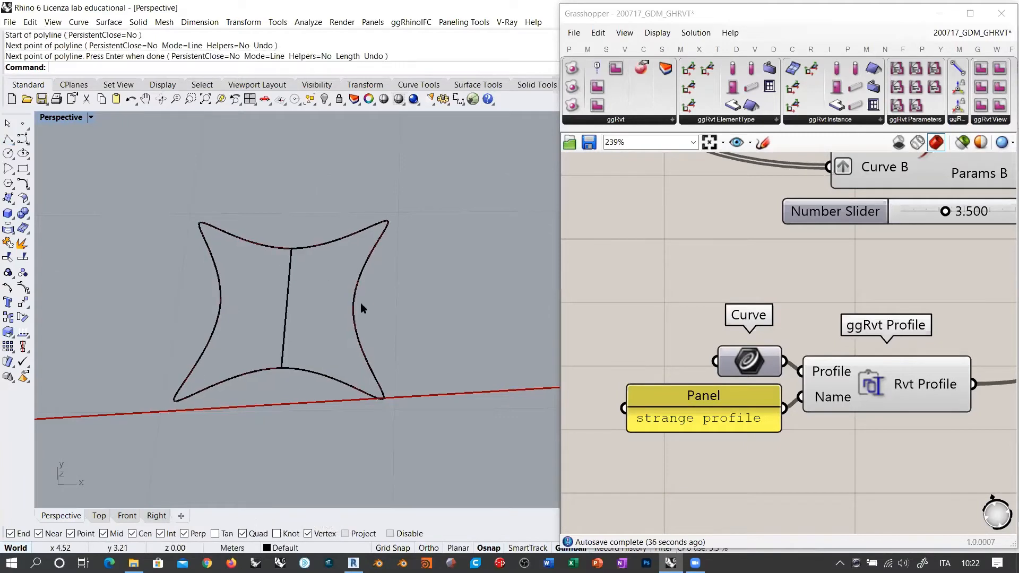
Step: Move the star curve from the construction line's midpoint to the origin (0), and delete the construction line
left_click(354, 303)
left_click(23, 302)
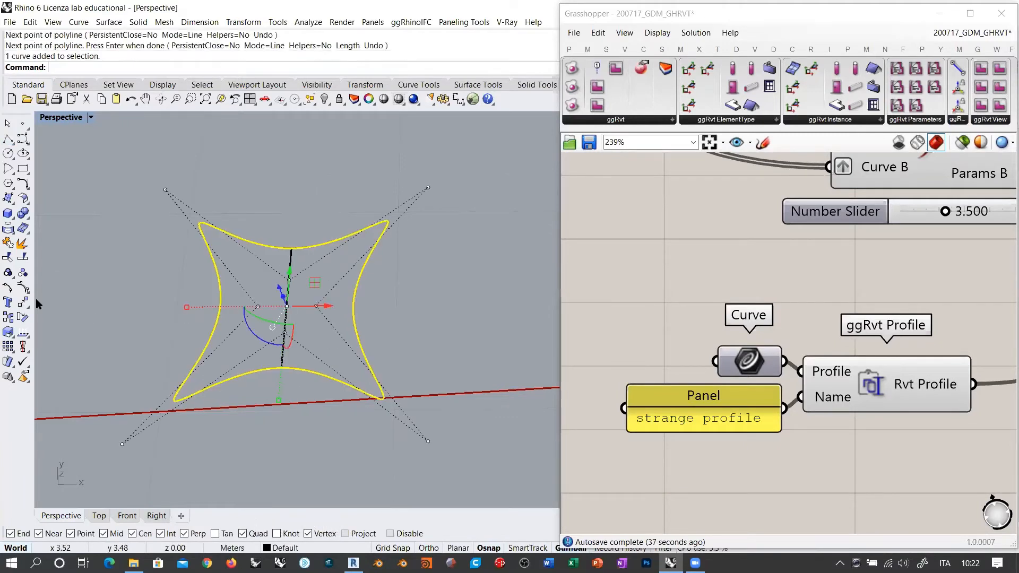
left_click(288, 305)
type("0")
key("Return")
left_click(288, 303)
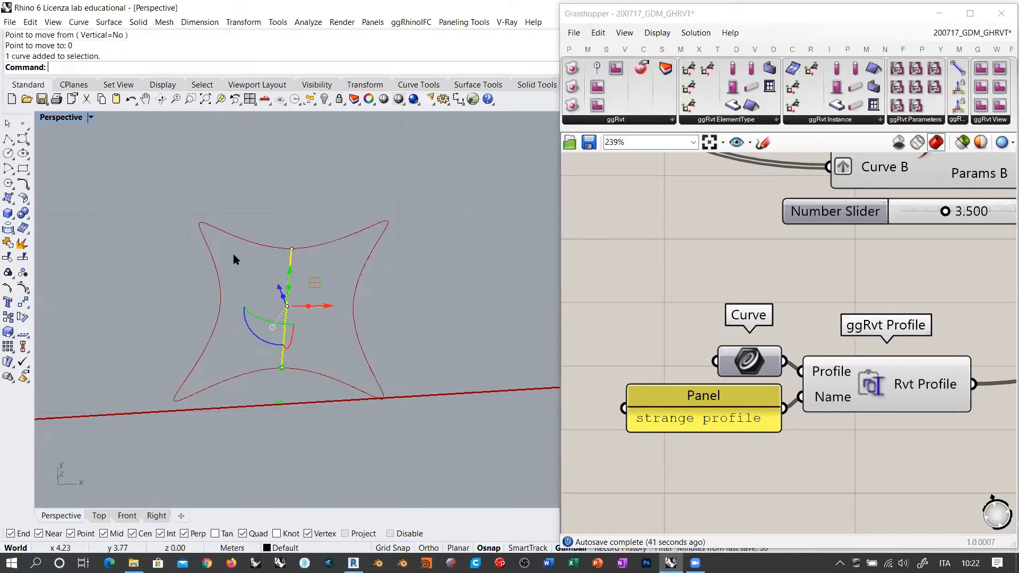
key("Delete")
scroll(376, 231, "down", 15)
scroll(266, 307, "up", 10)
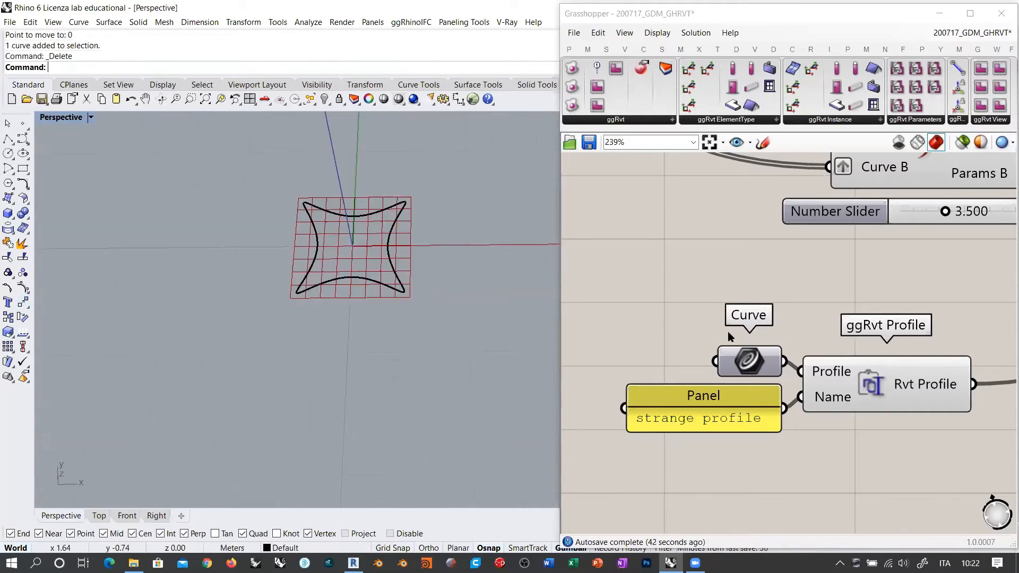
Step: Reference the recentred star curve in the Curve parameter and internalise its data
right_click(749, 362)
left_click(795, 455)
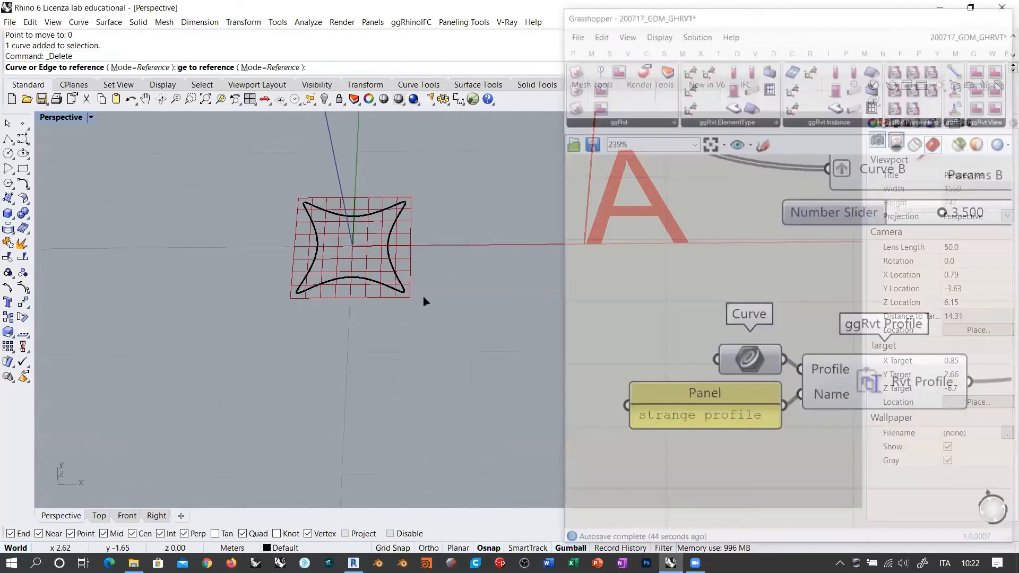
left_click(391, 289)
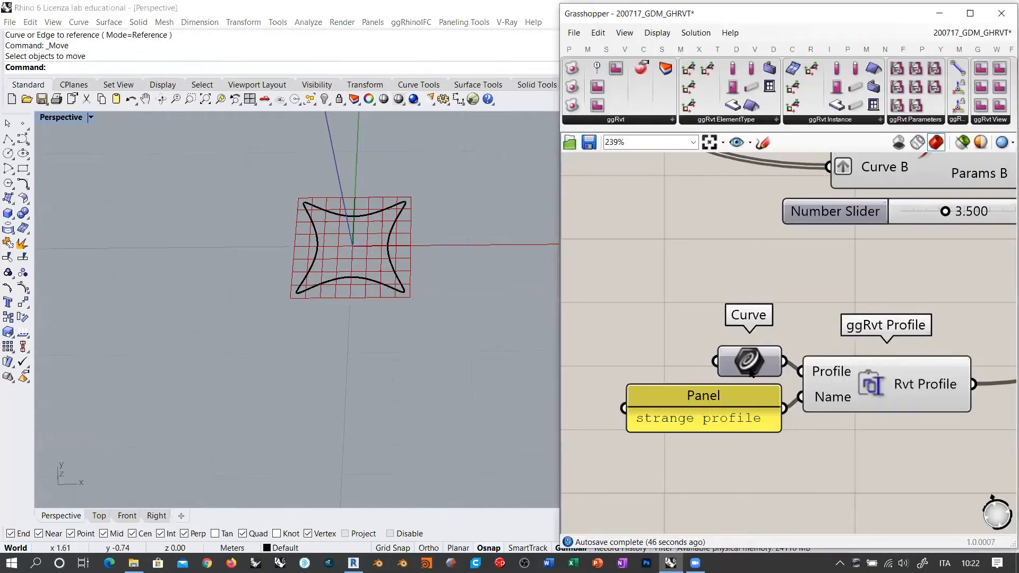
right_click(749, 362)
left_click(788, 513)
Step: Delete the star curve from the Rhino model and check how the columns sit on the grid intersections
left_click_drag(454, 347, 245, 204)
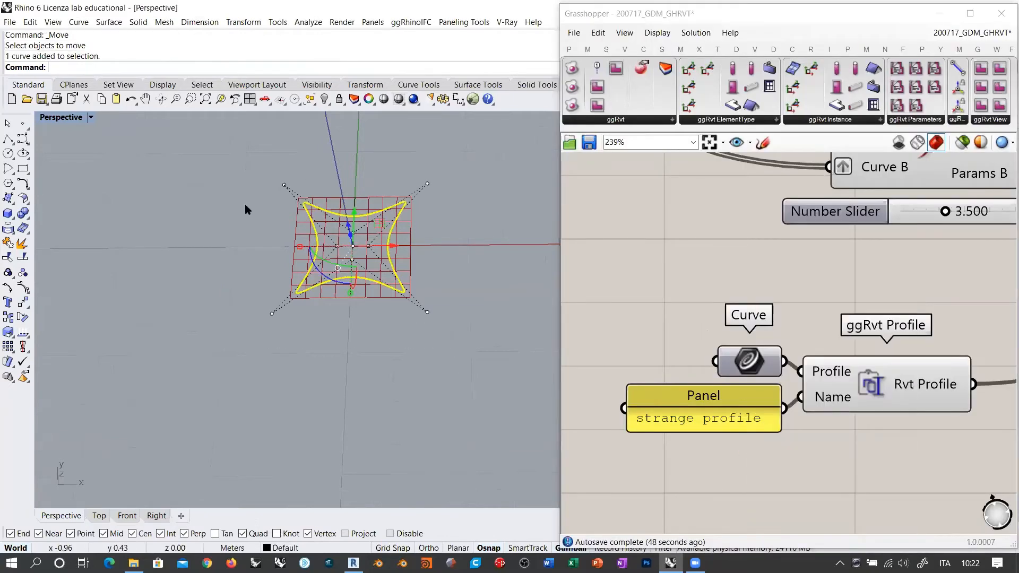
key("Delete")
scroll(137, 309, "down", 12)
right_click_drag(303, 278, 381, 275)
right_click_drag(336, 232, 297, 302)
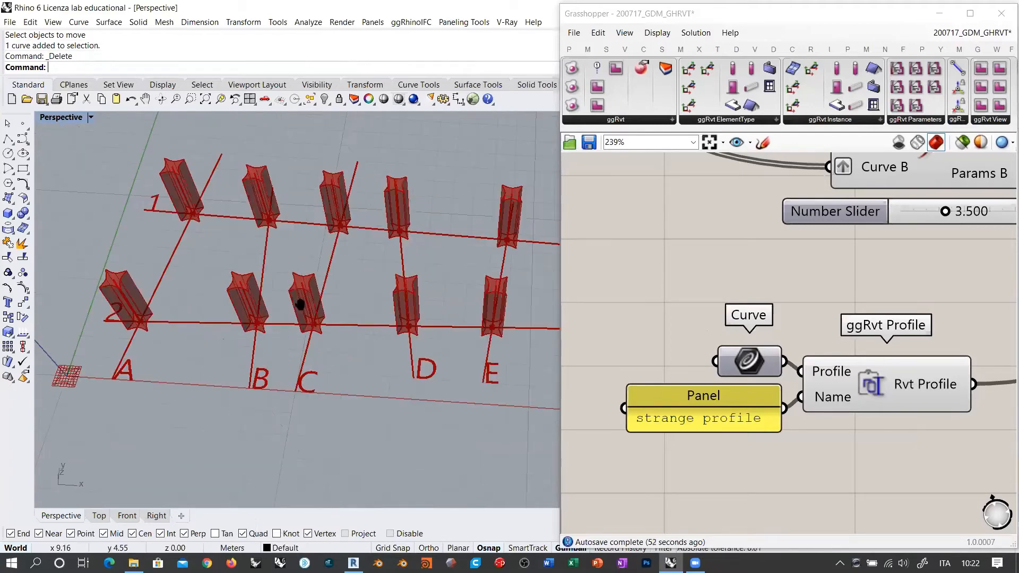
right_click_drag(293, 345, 308, 305)
right_click_drag(380, 275, 260, 330)
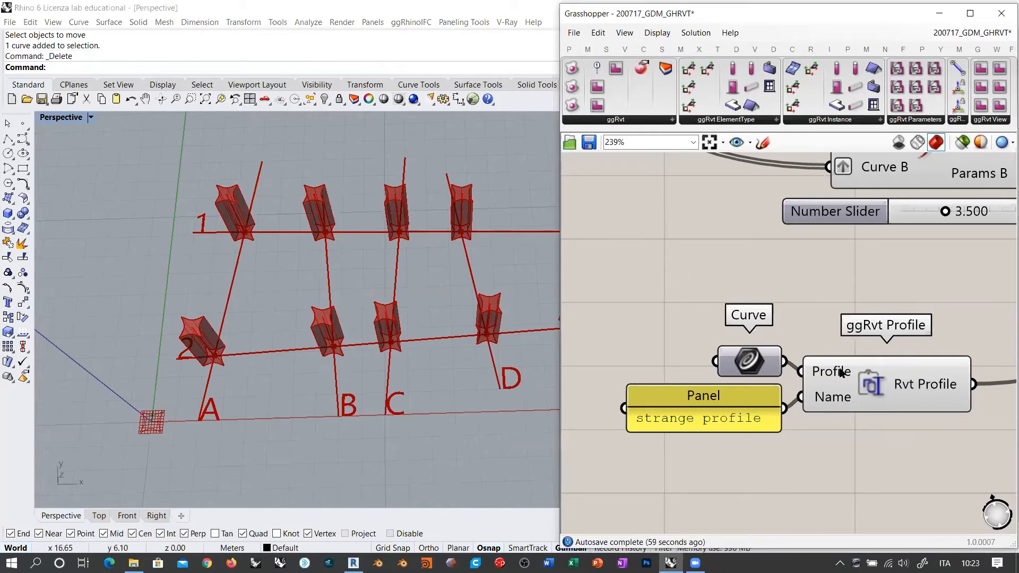
Step: Bake the internalised star curve from the Curve parameter into Rhino with the default attributes
mouse_move(837, 368)
right_click_drag(170, 396, 254, 313, "shift")
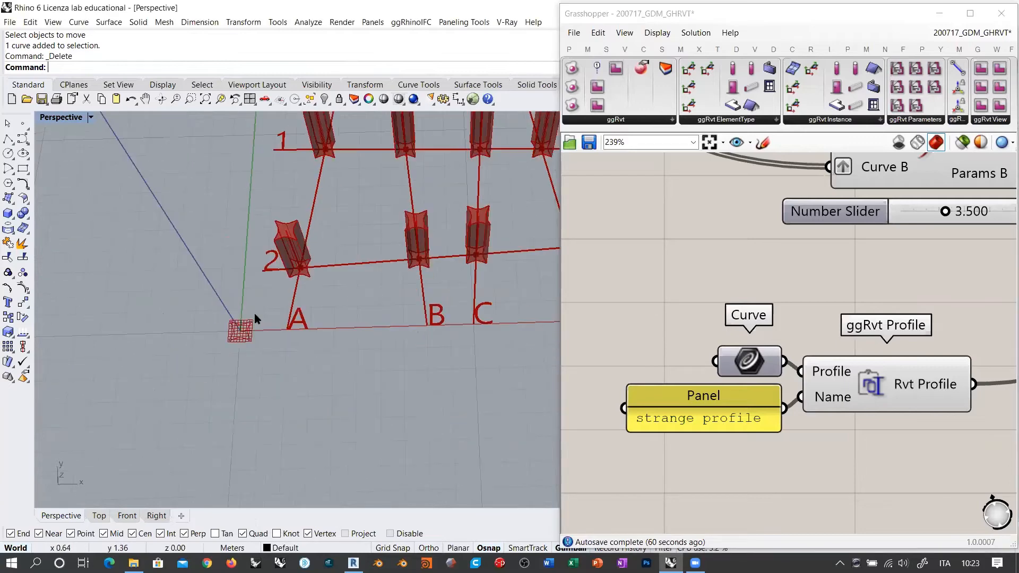
right_click(743, 364)
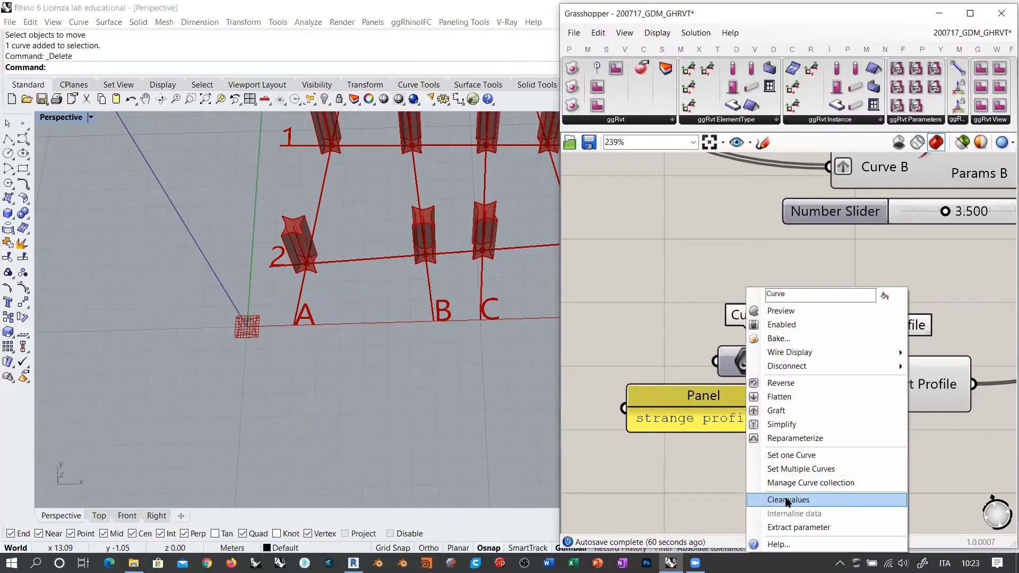
left_click(780, 339)
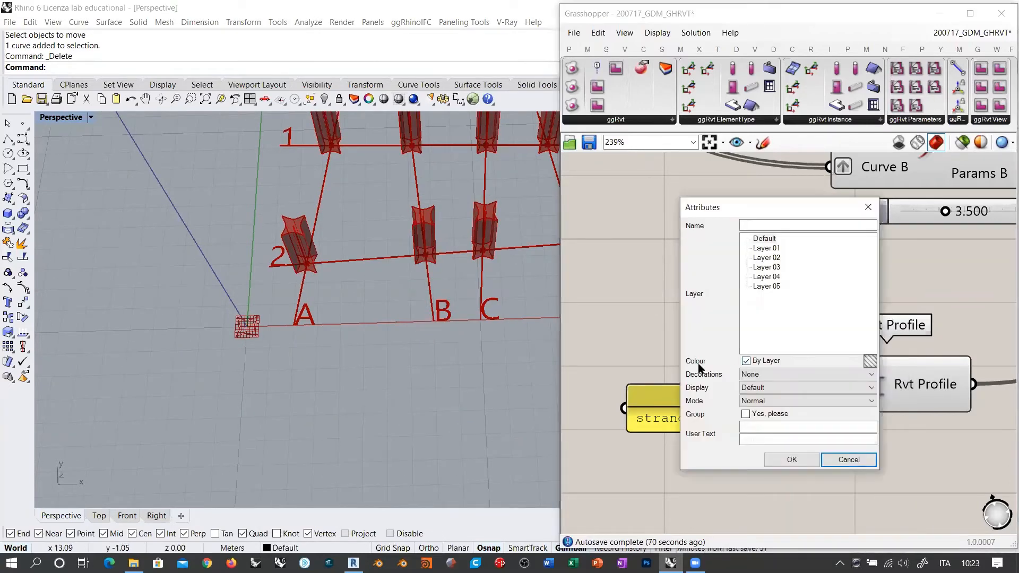
left_click(791, 460)
scroll(284, 346, "up", 10)
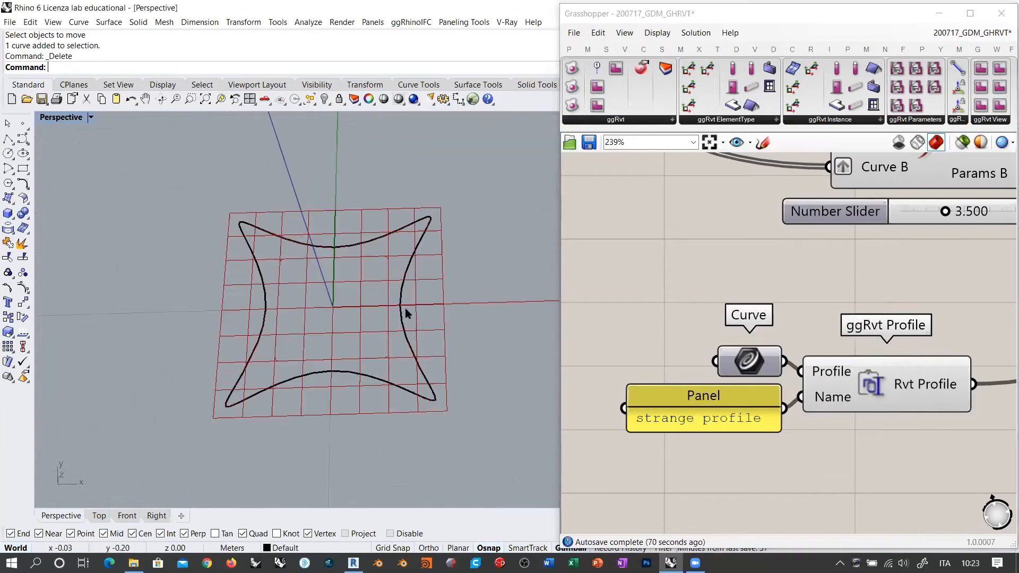
left_click(402, 312)
left_click(470, 307)
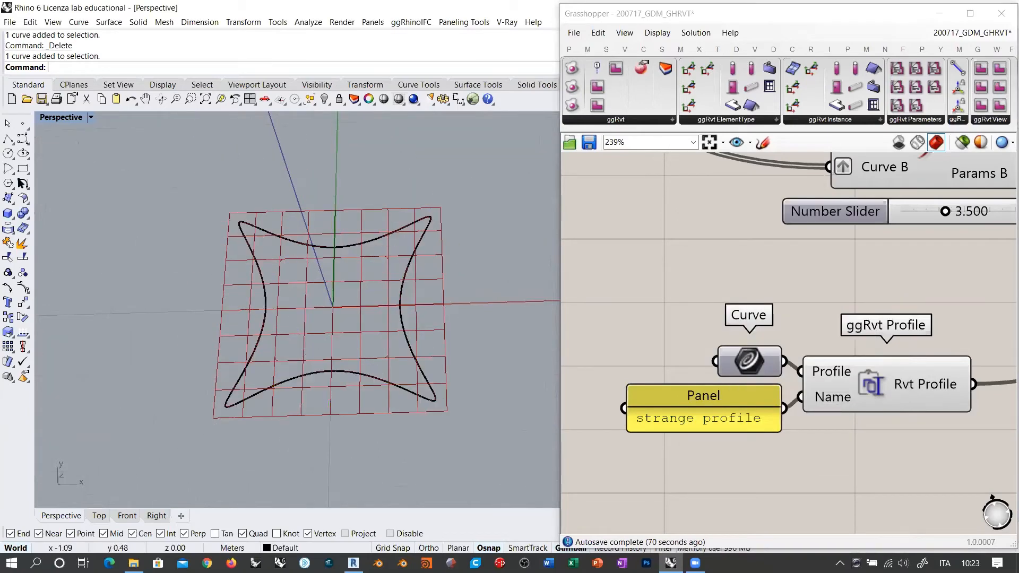
Step: Draw a circle centred on the origin (0) inside the star curve
left_click(7, 155)
type("0")
key("Return")
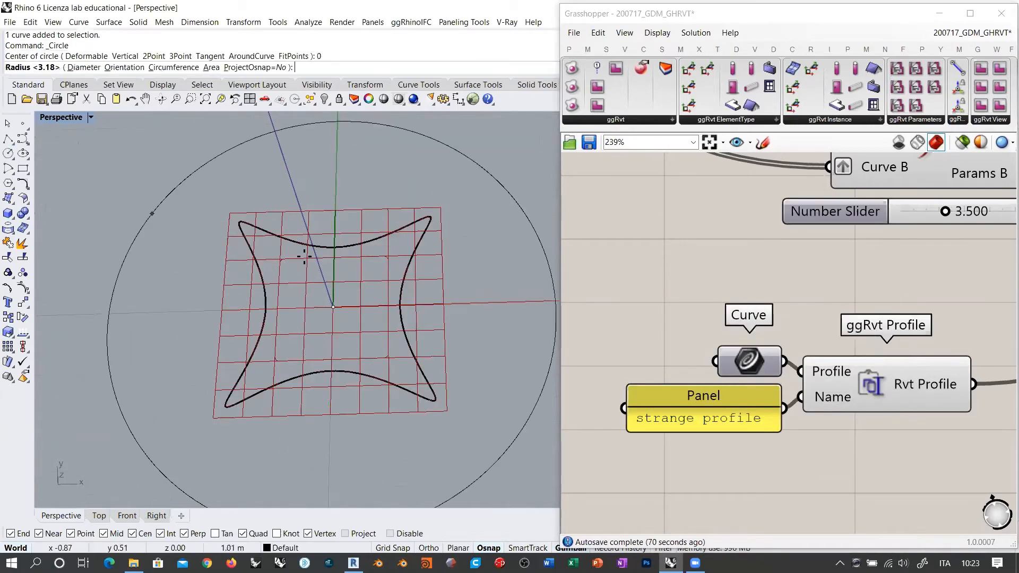
left_click(382, 293)
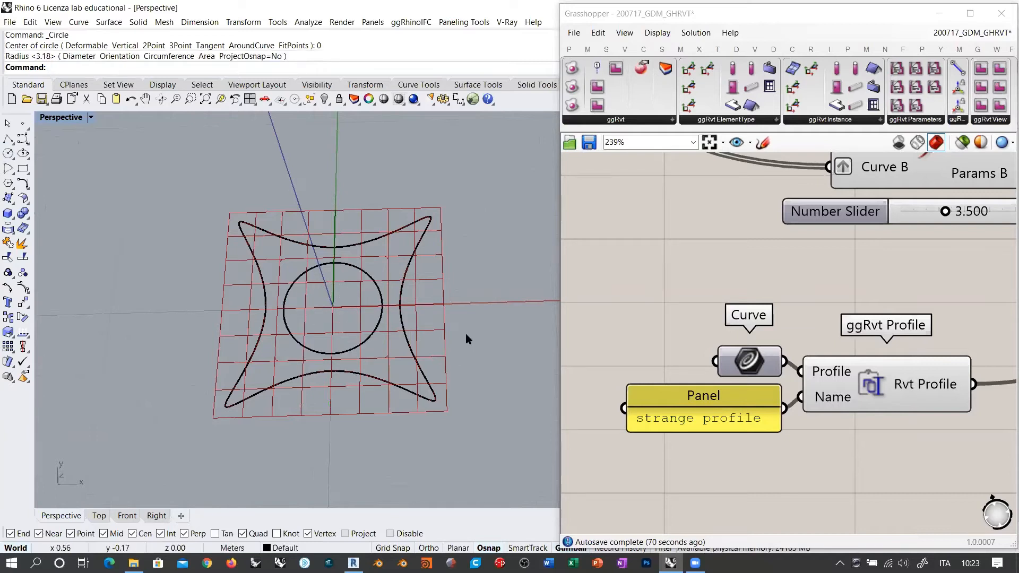
Step: Create a planar surface from the star curve and the inner circle
left_click_drag(466, 339, 324, 340)
left_click(8, 198)
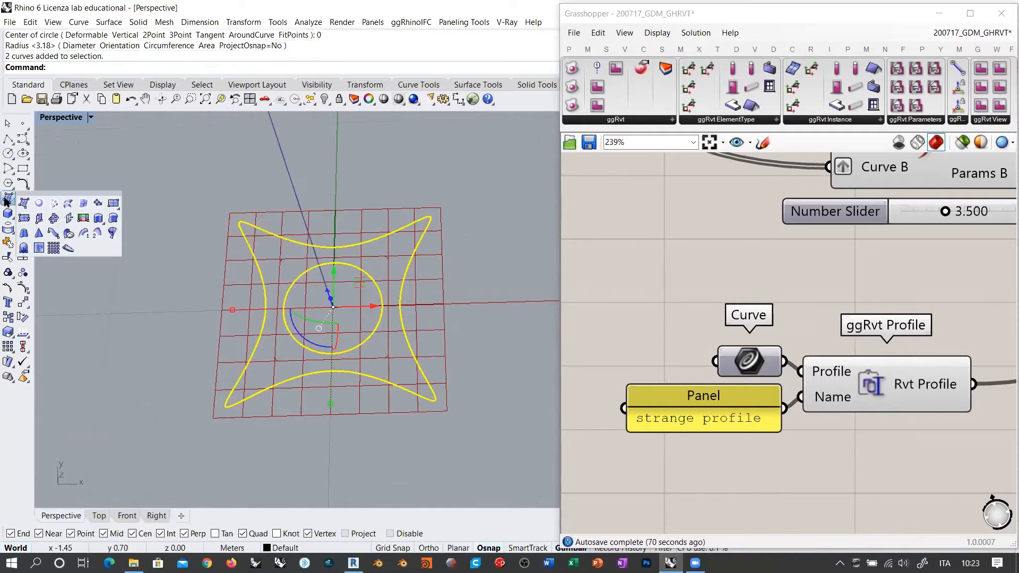
left_click(54, 215)
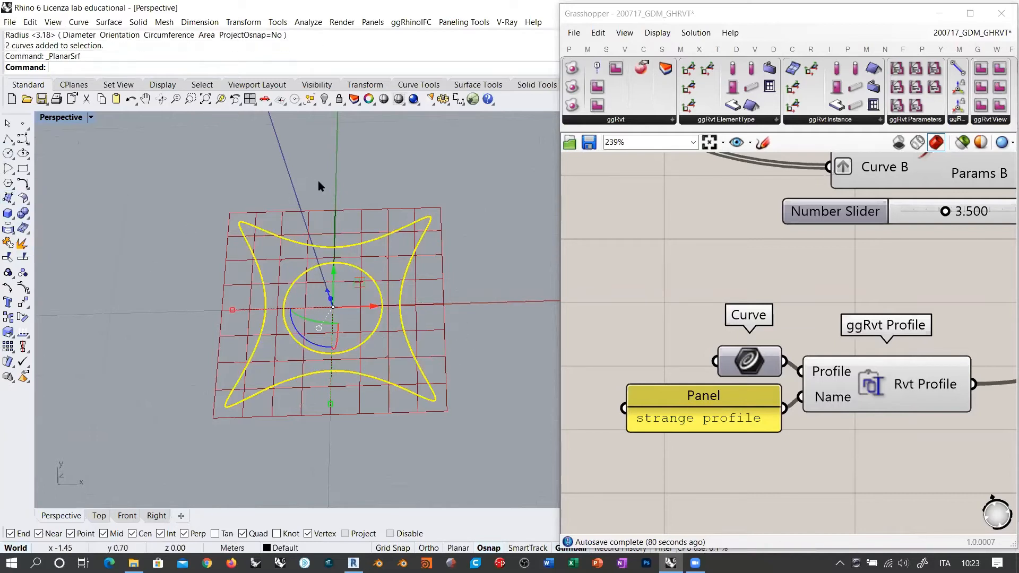
Step: Select the new planar surface and add a Brep parameter above the Curve parameter on the Grasshopper canvas
left_click(391, 310)
scroll(372, 319, "down", 3)
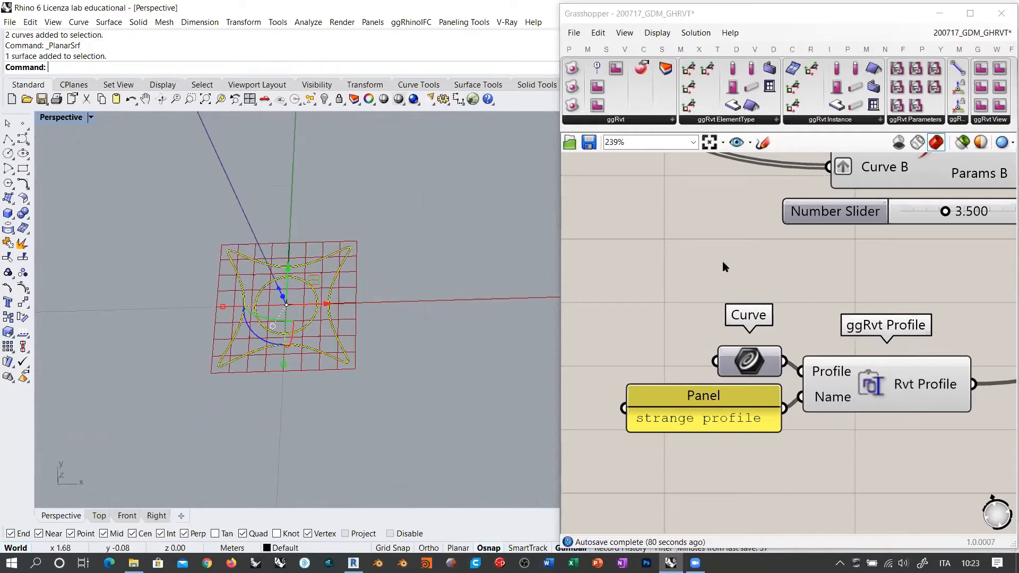
right_click(681, 273)
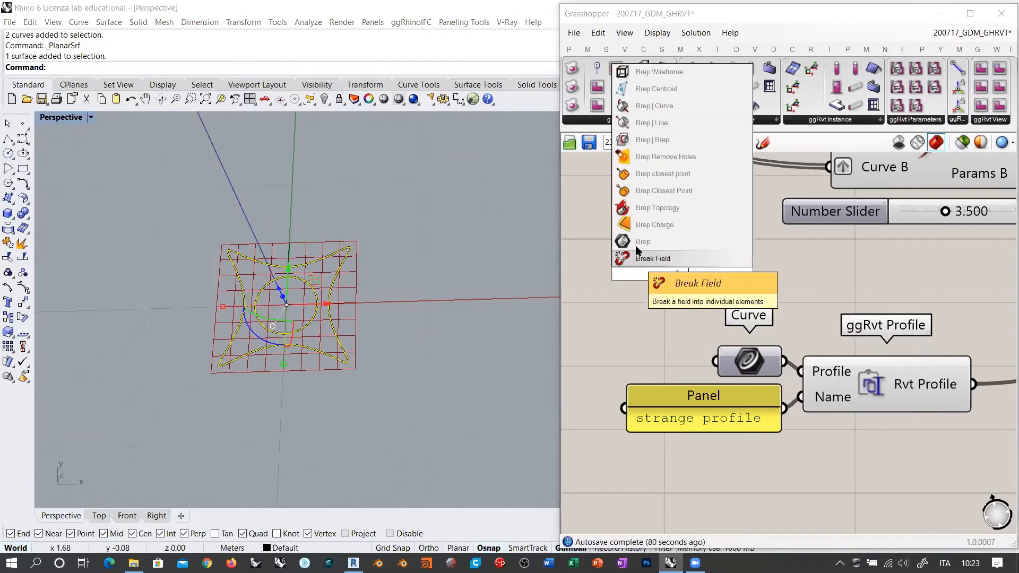
left_click(684, 253)
Step: Try adding Surface and Geometry parameters beside the Brep parameter, and undo both additions
double_click(697, 325)
type("srf")
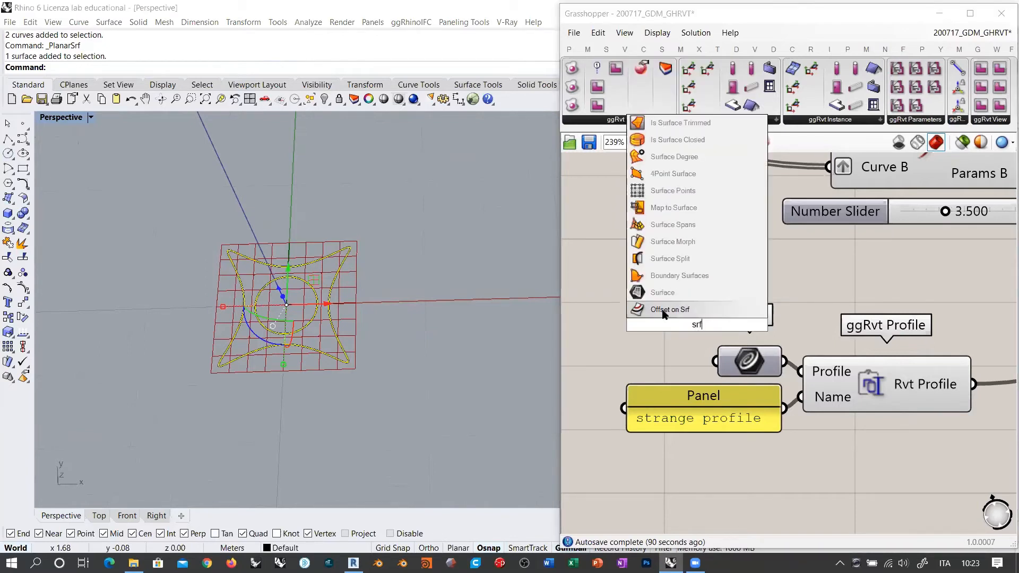
left_click(664, 295)
double_click(622, 311)
type("geo")
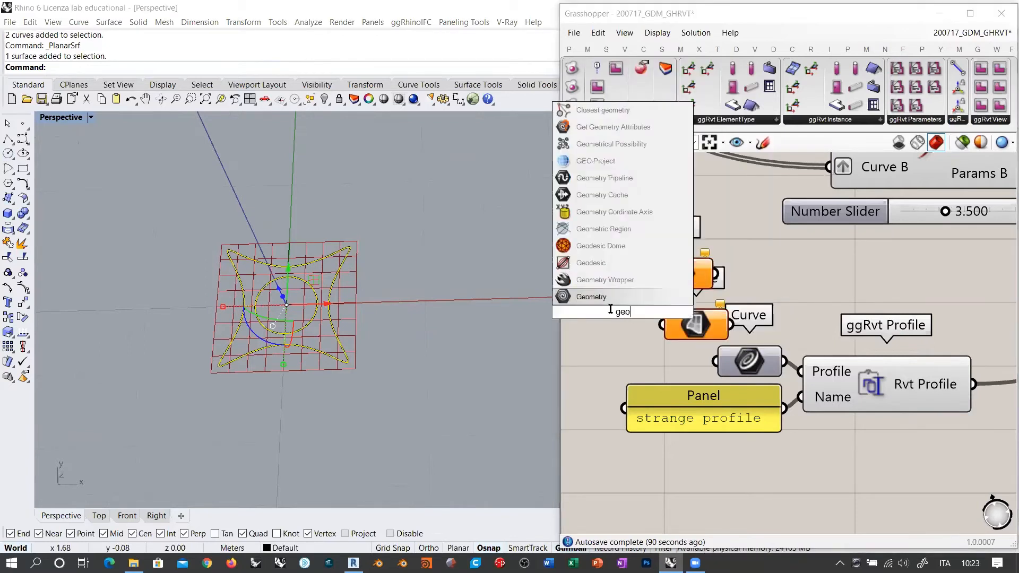
key("Return")
key("ctrl+z")
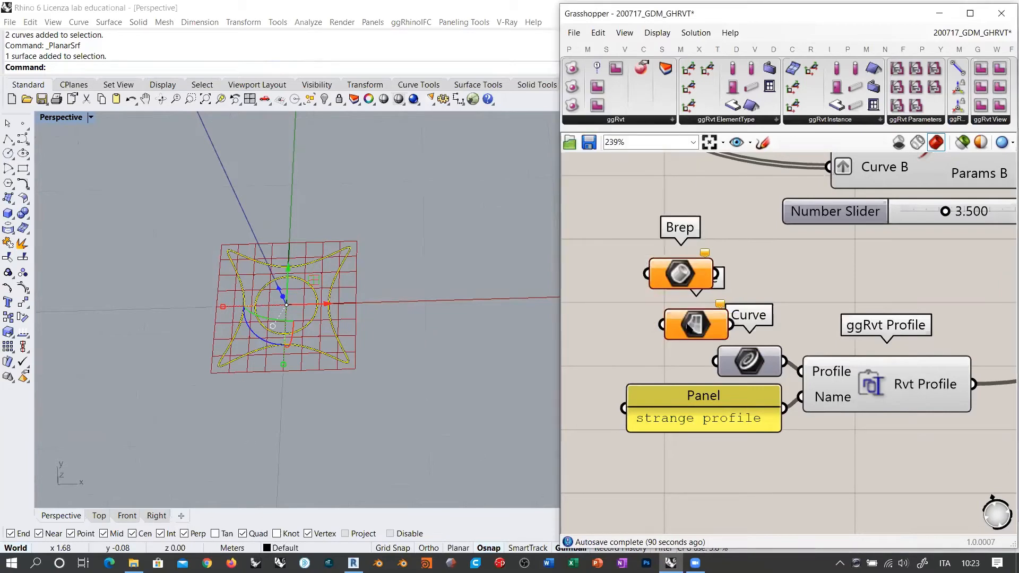
key("ctrl+z")
Step: Reference the planar star surface with the circular hole in the Brep parameter and internalise its data
right_click(685, 277)
left_click(713, 436)
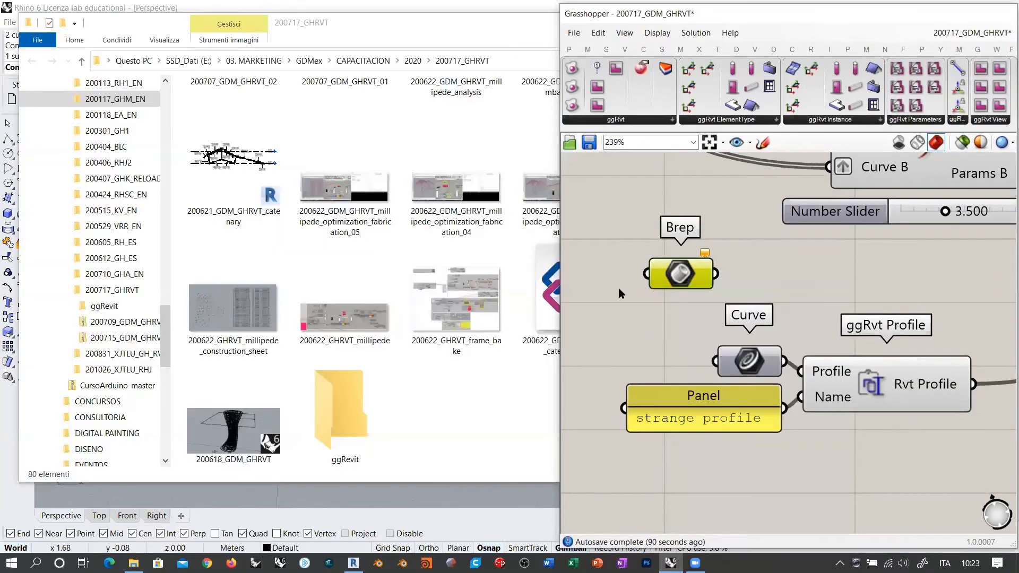
right_click(683, 276)
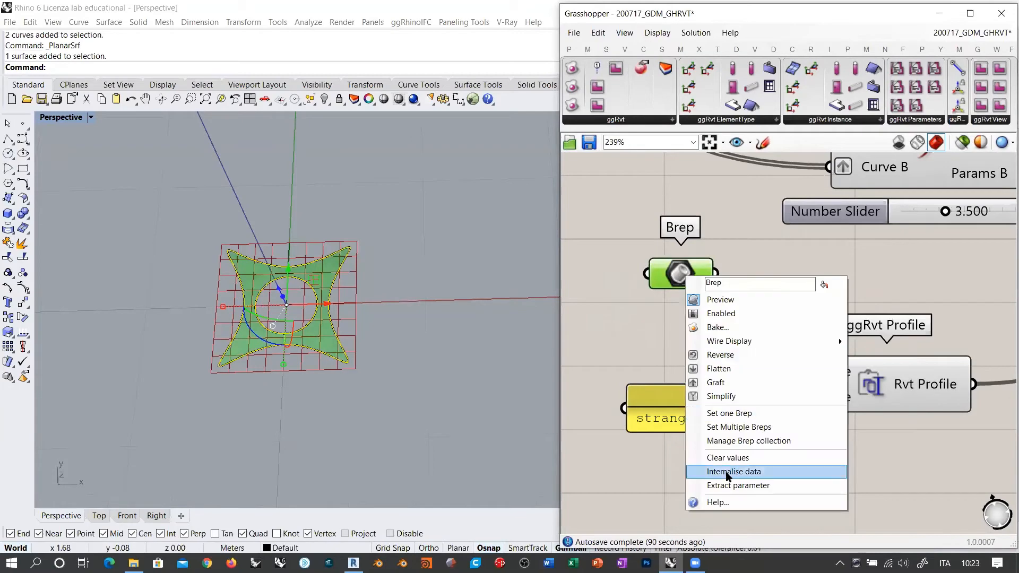
left_click(759, 474)
Step: Place the Brep parameter directly above the Curve parameter and wire it to ggRvt Profile's Profile input instead of the curve
left_click_drag(678, 276, 800, 371)
left_click(830, 305)
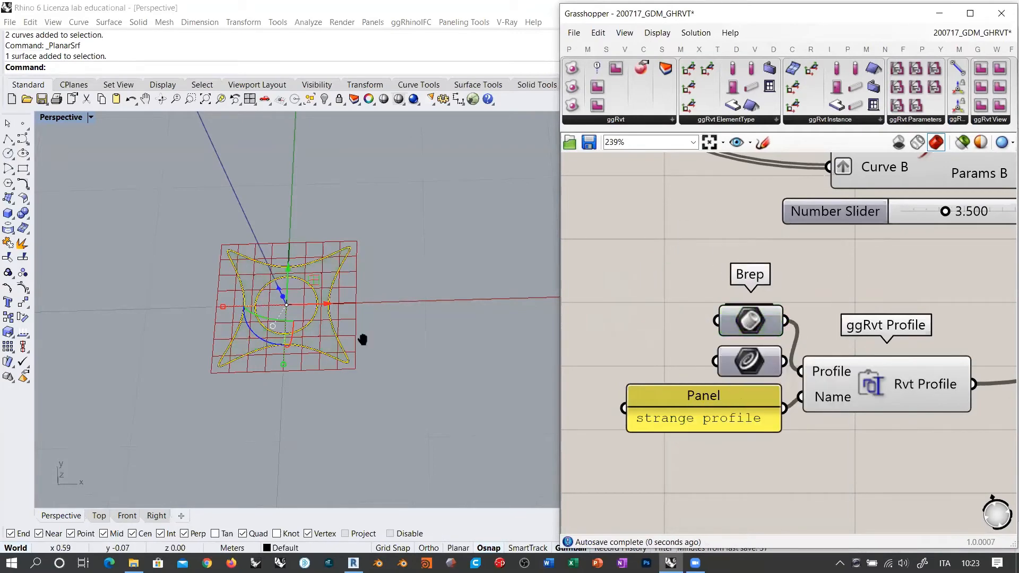
Step: Examine the columns at the grid intersections and the circular opening in their star-shaped section
right_click_drag(362, 339, 196, 416, "shift")
scroll(196, 417, "down", 4)
right_click_drag(370, 298, 352, 404, "shift")
right_click_drag(372, 157, 378, 338, "shift")
scroll(378, 338, "down", 5)
right_click_drag(365, 397, 376, 274)
scroll(348, 416, "up", 5)
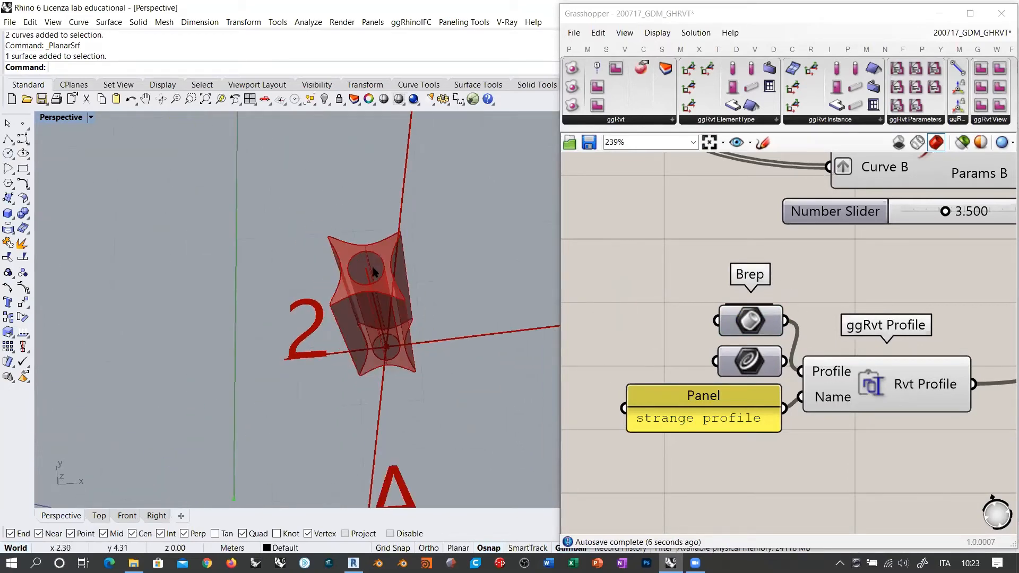
scroll(307, 198, "down", 5)
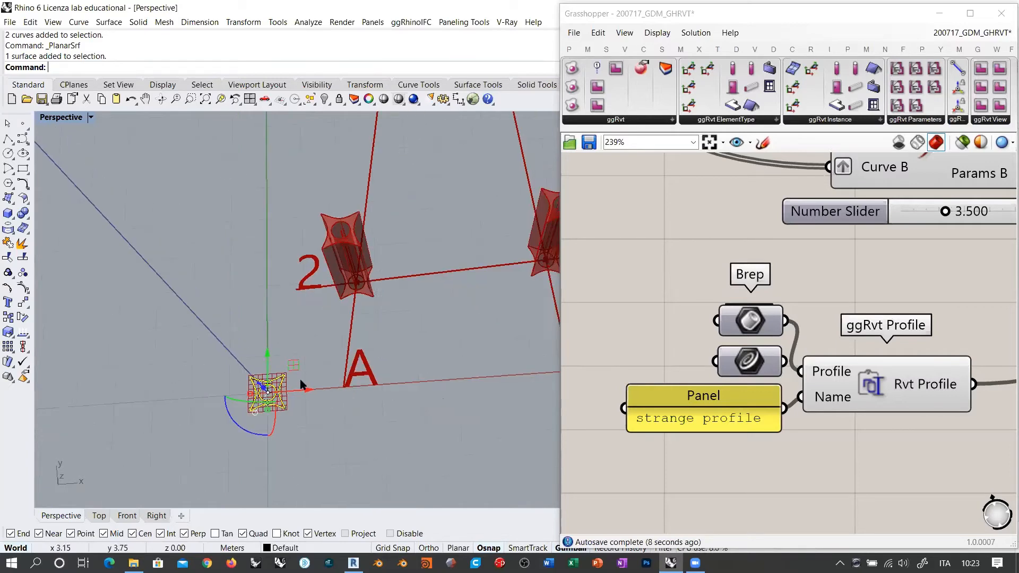
Step: Delete the star curve, circle and planar surface at the origin from Rhino, and check the ggRvt Profile component's preview
left_click_drag(303, 357, 240, 452)
key("Delete")
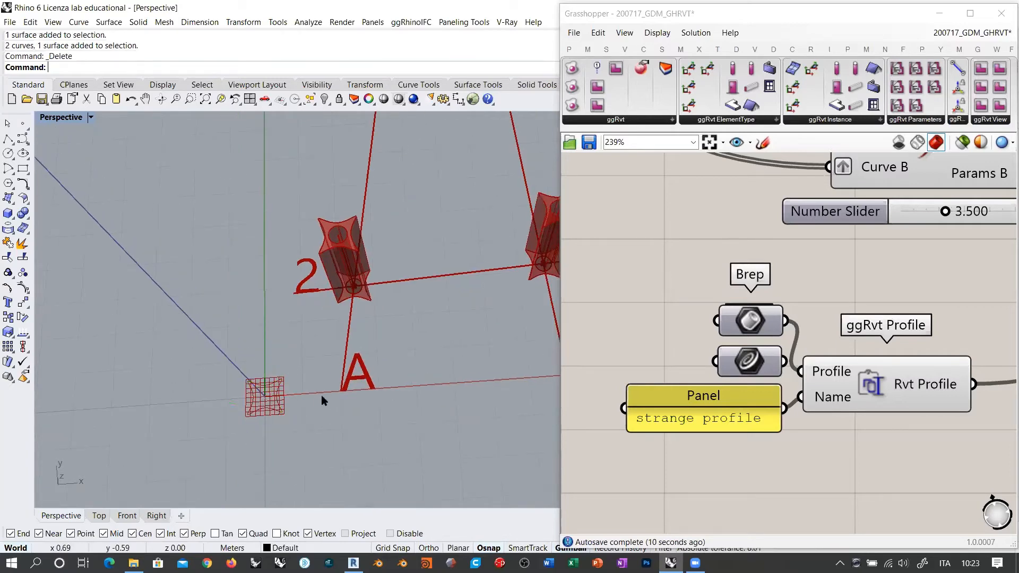
right_click_drag(321, 395, 322, 375)
scroll(322, 375, "up", 3)
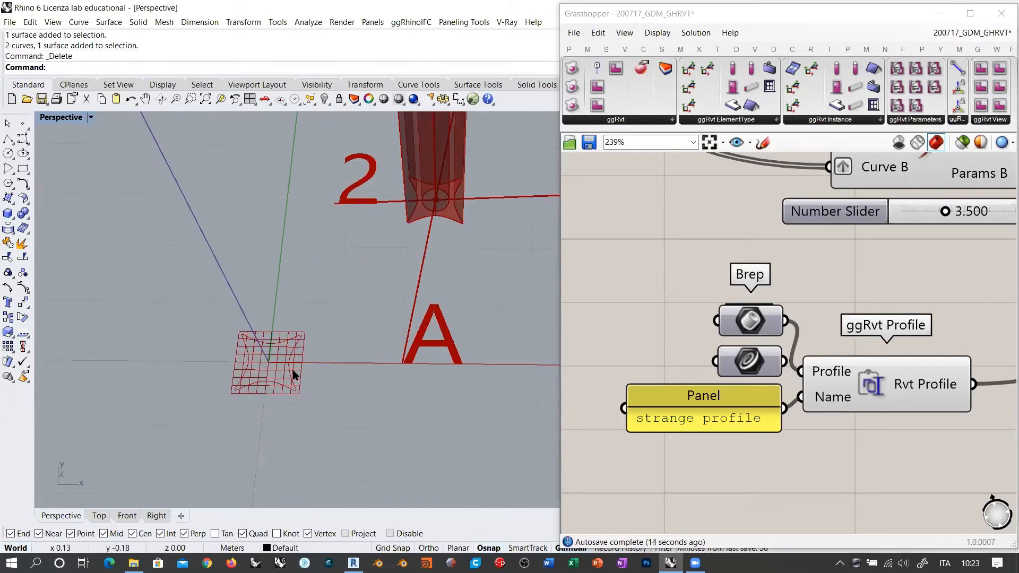
left_click(865, 381)
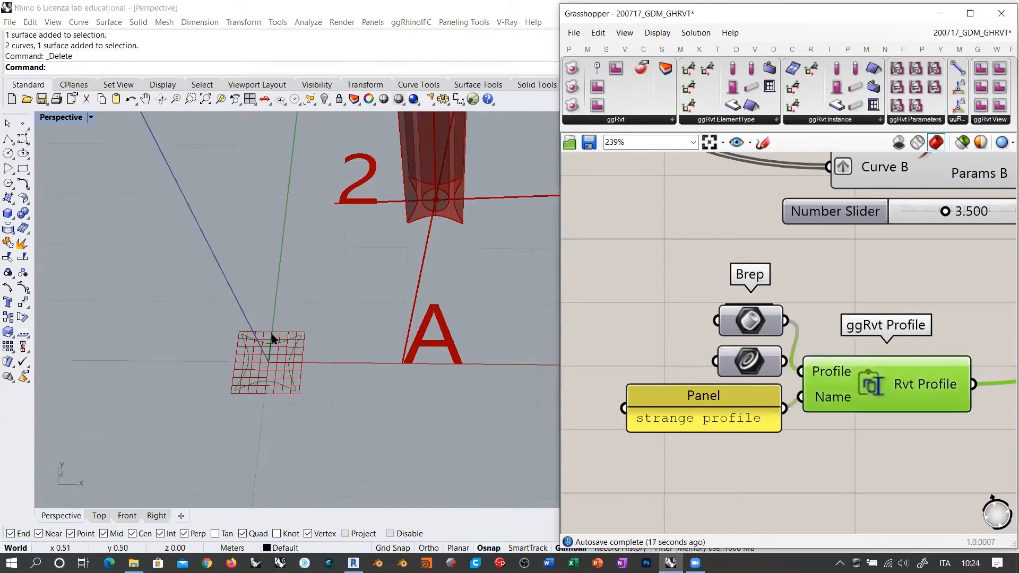
Step: Wire the ggRvt Rectangle Profile output to the ggRvt ColumnType's RvtProfile input in place of the custom profile
scroll(885, 378, "down", 4)
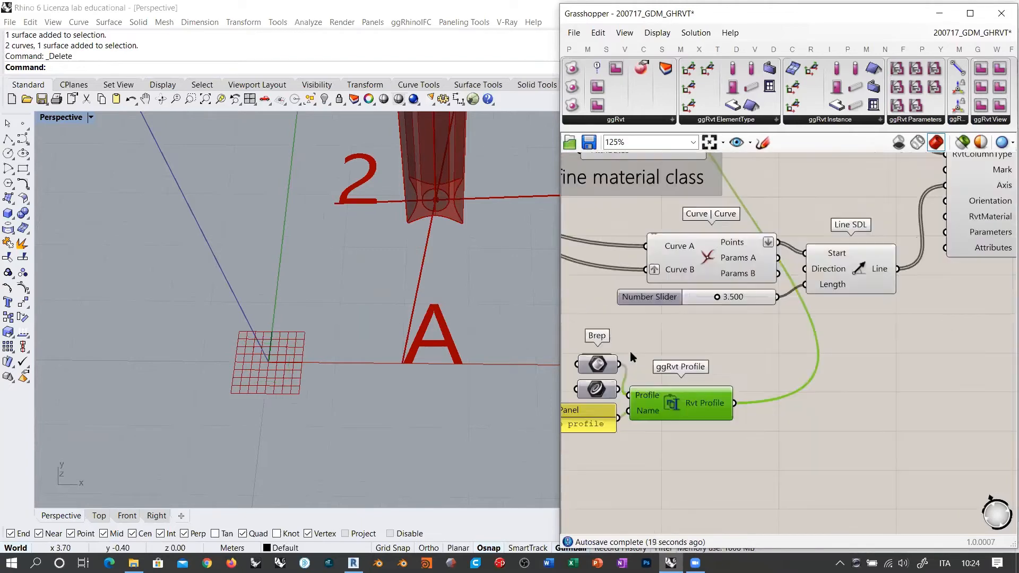
scroll(637, 343, "down", 4)
scroll(421, 291, "down", 5)
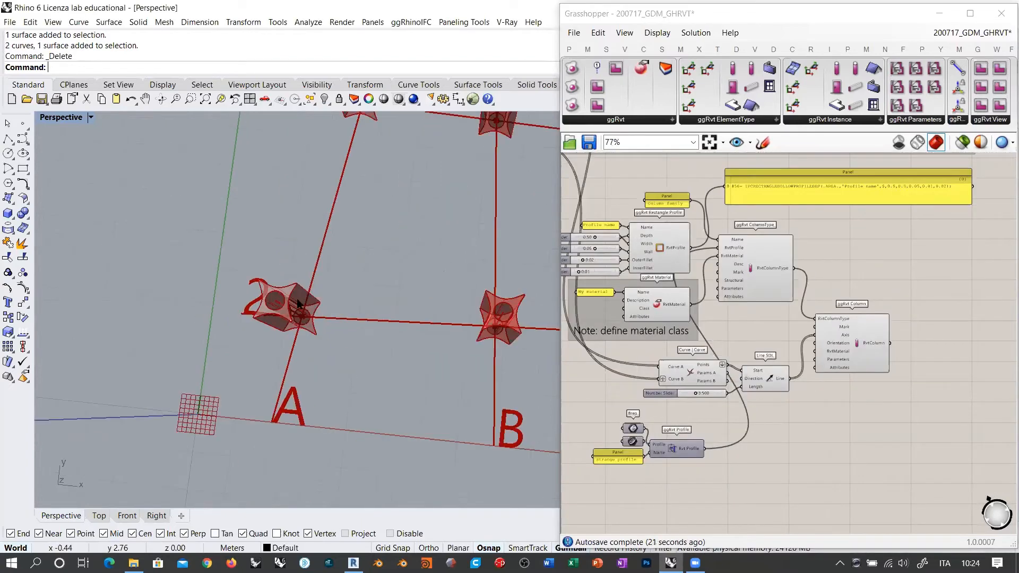
scroll(375, 273, "down", 2)
scroll(713, 252, "up", 8)
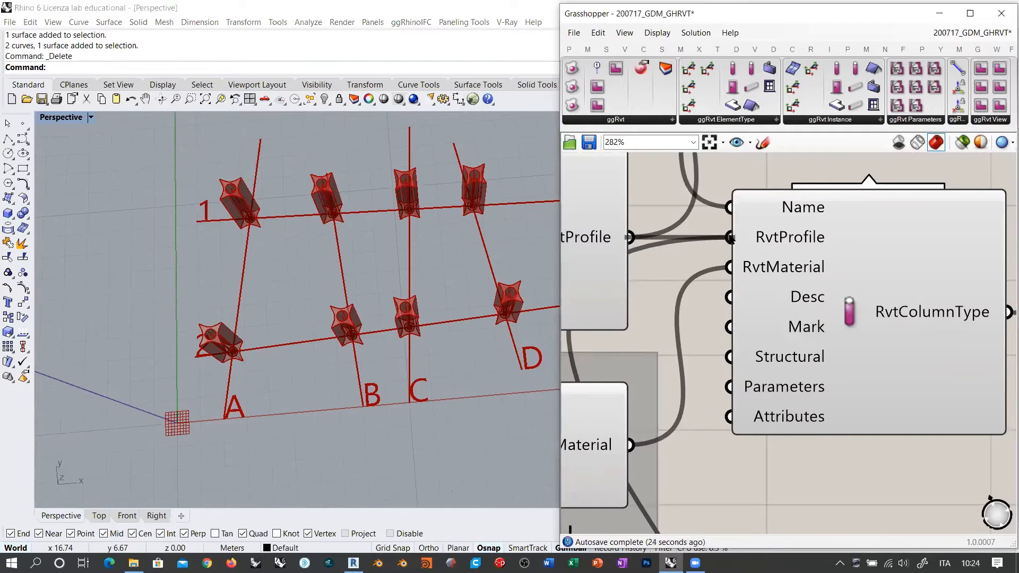
left_click_drag(731, 239, 730, 238)
right_click_drag(327, 266, 361, 255)
scroll(699, 245, "down", 8)
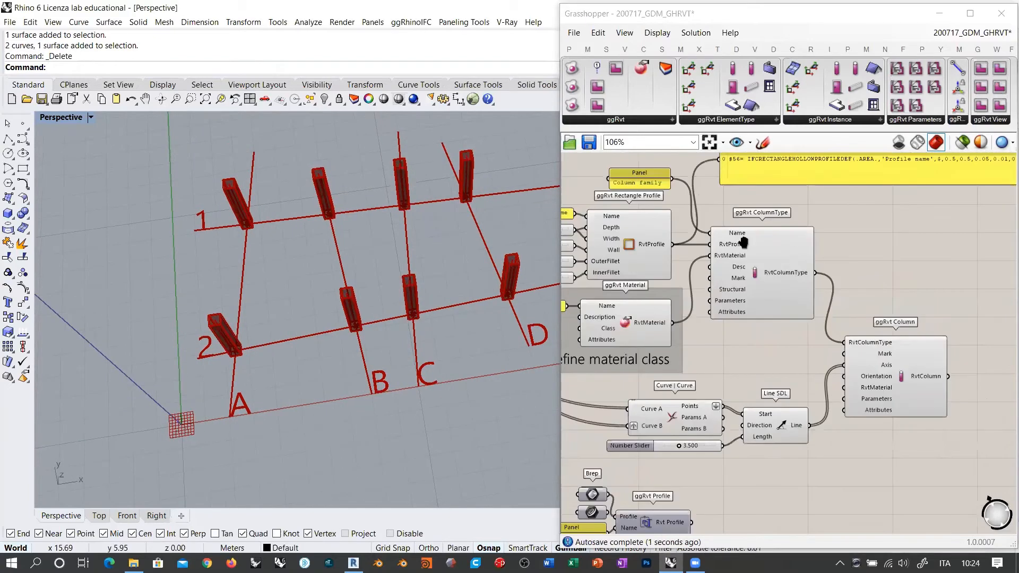
Step: Move the column type, material, column and axis components down together to make room below the rectangle profile
scroll(751, 305, "down", 2)
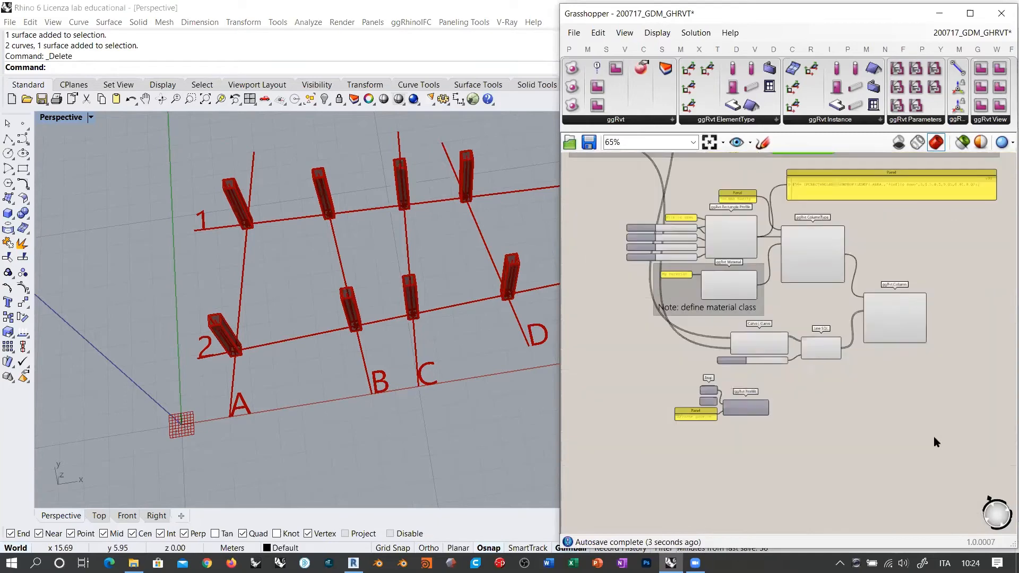
left_click_drag(937, 438, 617, 213)
left_click_drag(806, 271, 805, 323)
left_click(849, 254)
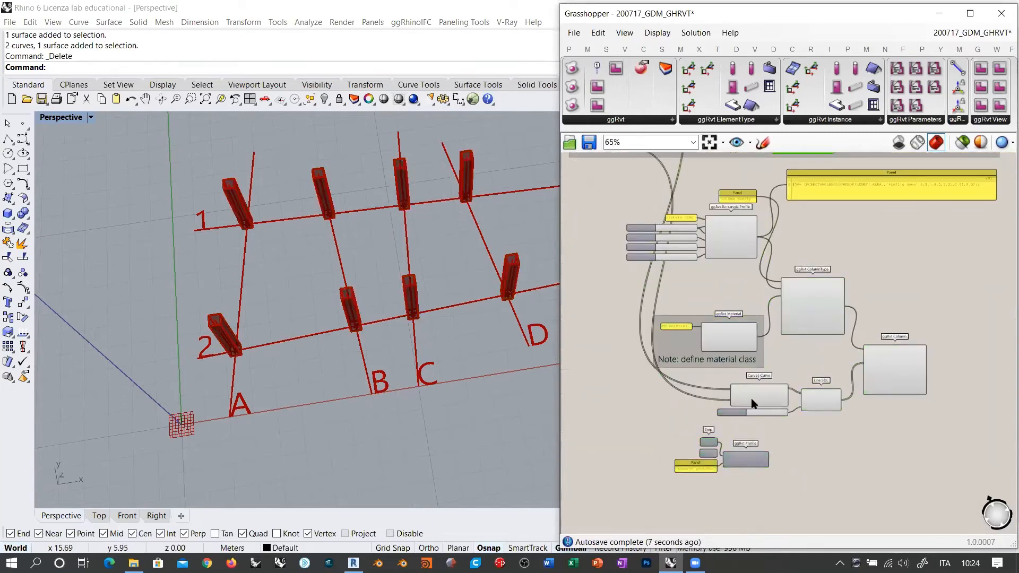
Step: Move the ggRvt Profile component with its Brep, Curve and name panel between the rectangle profile and material components
left_click_drag(670, 431, 779, 491)
left_click_drag(738, 460, 724, 291)
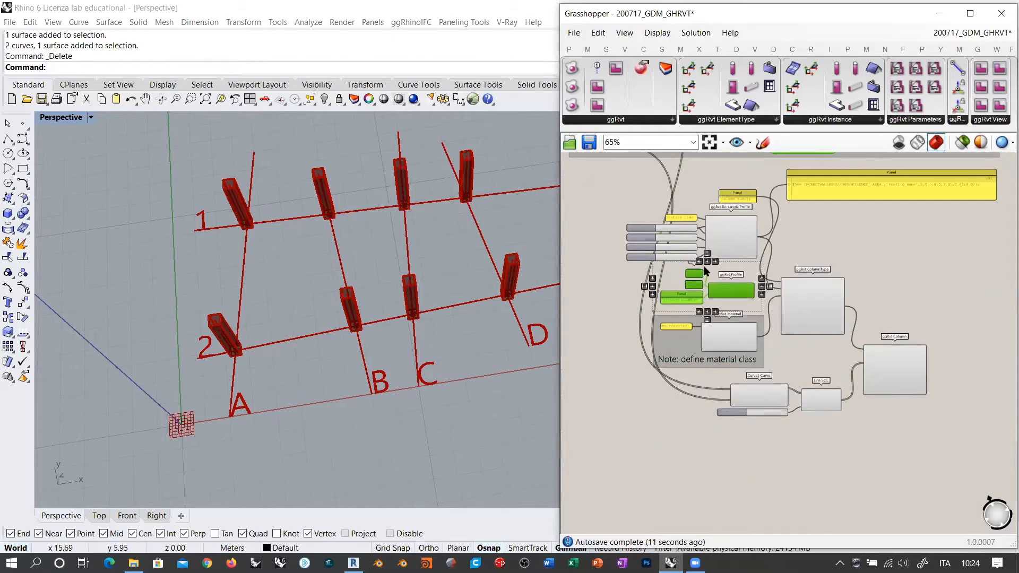
scroll(706, 271, "up", 4)
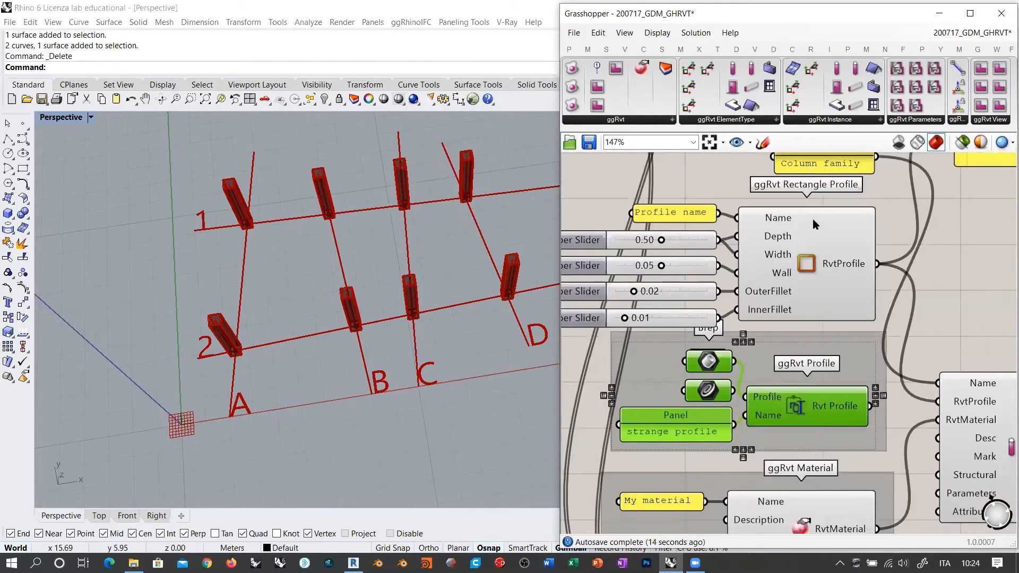
Step: Group the ggRvt Rectangle Profile component together with its number sliders and profile name panel
left_click_drag(819, 229, 622, 318)
key("ctrl+g")
left_click(944, 307)
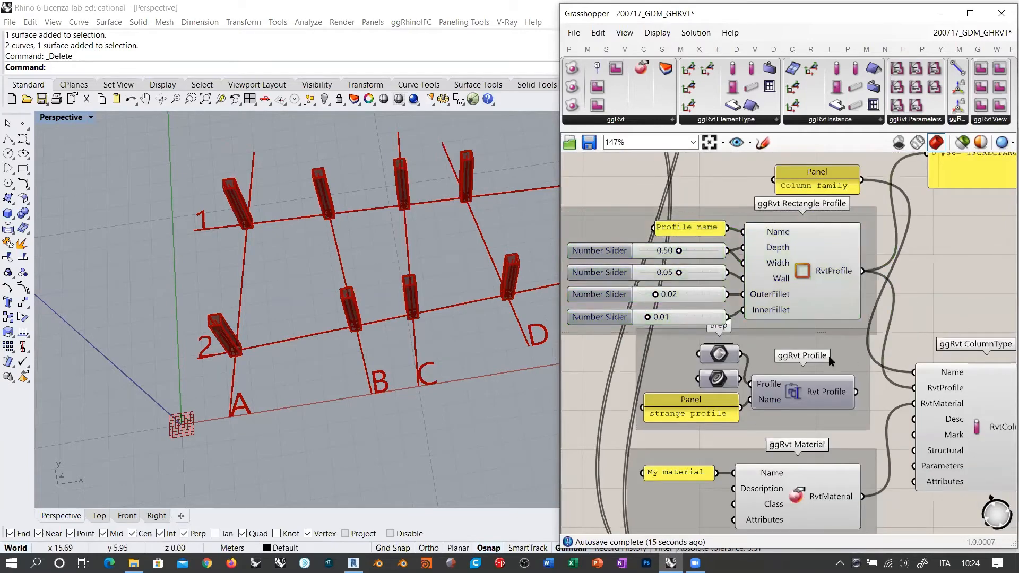
right_click_drag(817, 337, 768, 314)
left_click(794, 321)
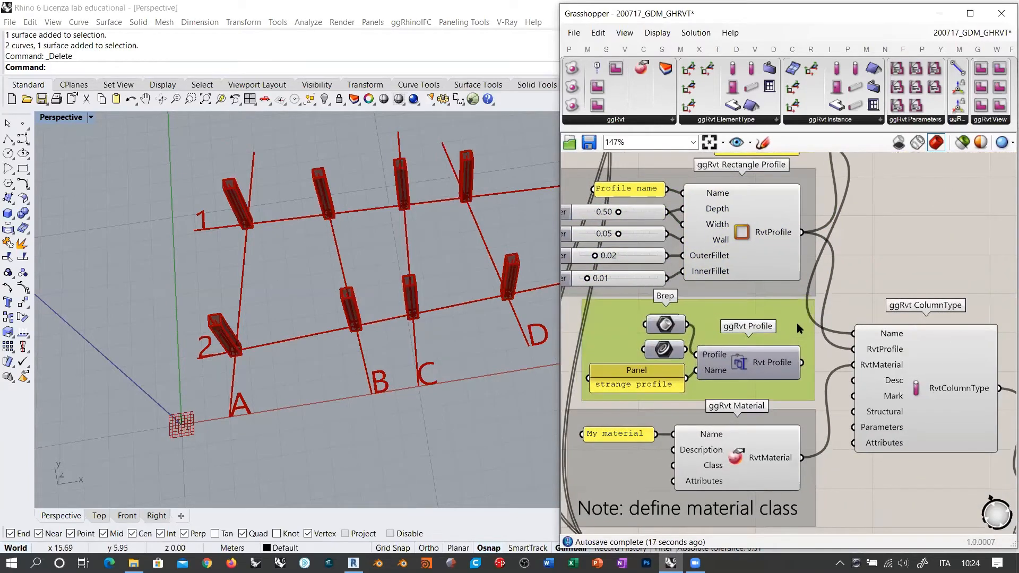
left_click(896, 265)
right_click_drag(810, 359, 800, 282)
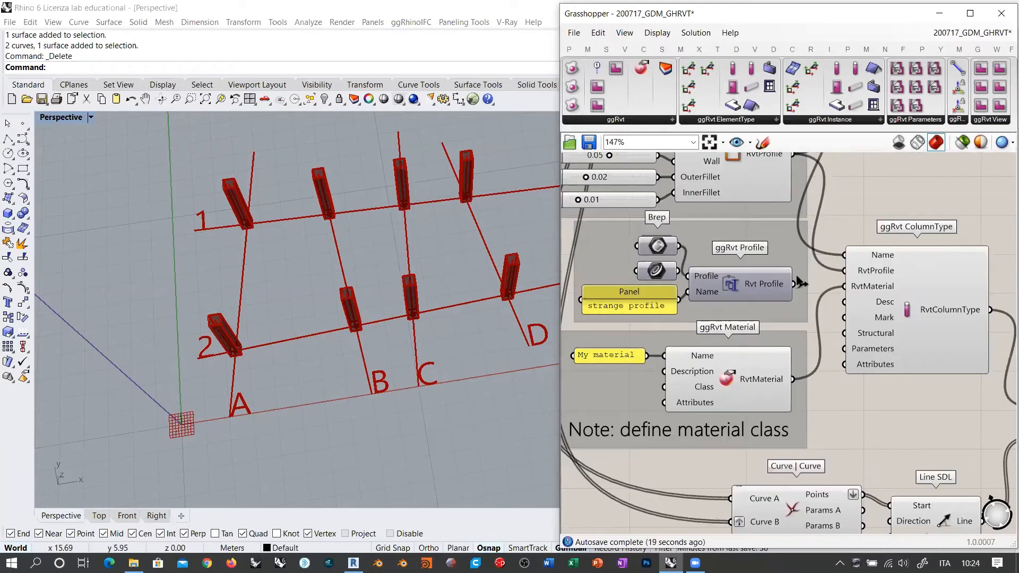
scroll(801, 282, "down", 2)
left_click_drag(795, 321, 795, 317)
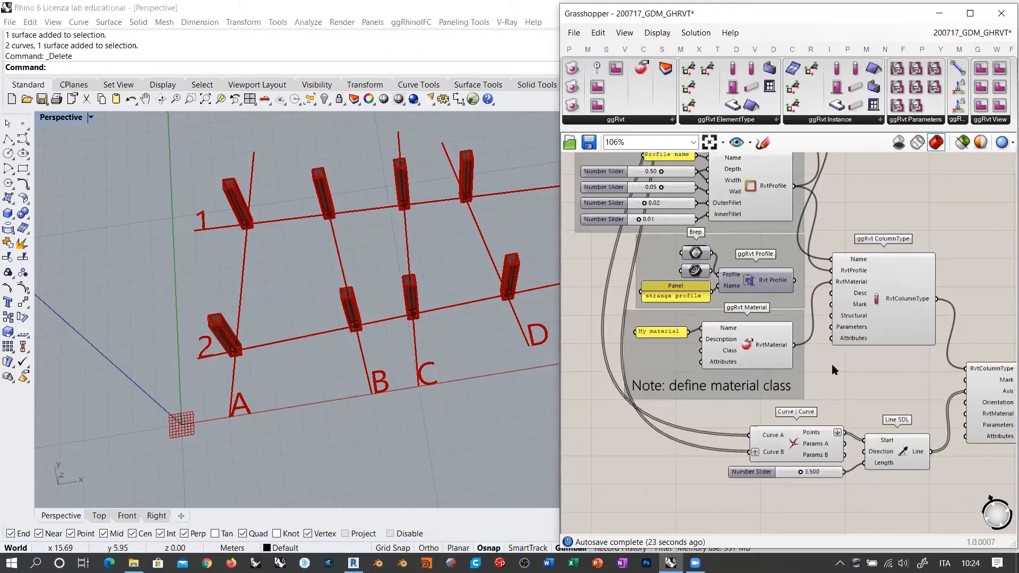
Step: Add a ggRvt CatalogueProfileDef component on the free canvas area above the ggRvt ColumnType and enlarge the Grasshopper window
left_click(609, 121)
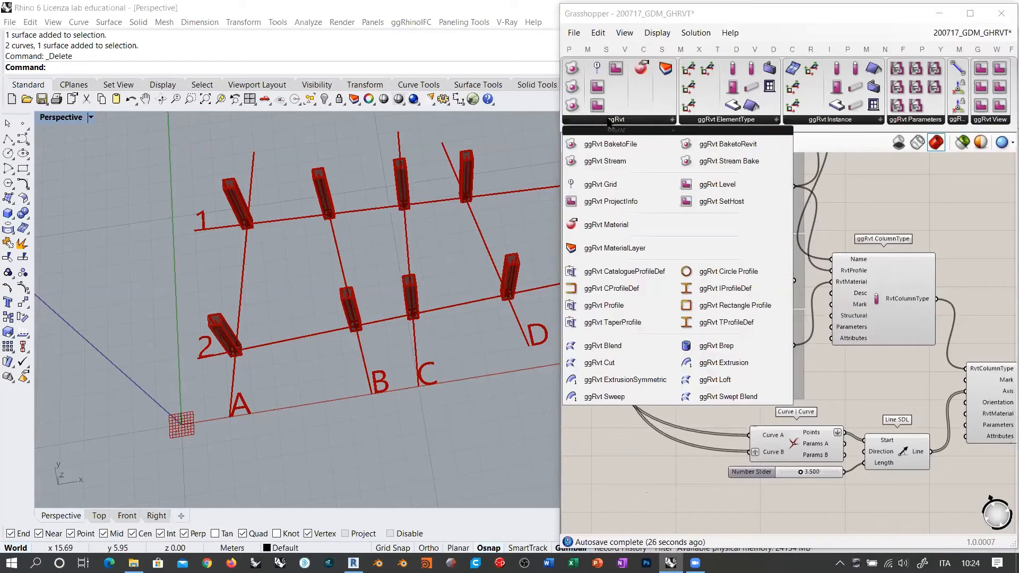
left_click(636, 272)
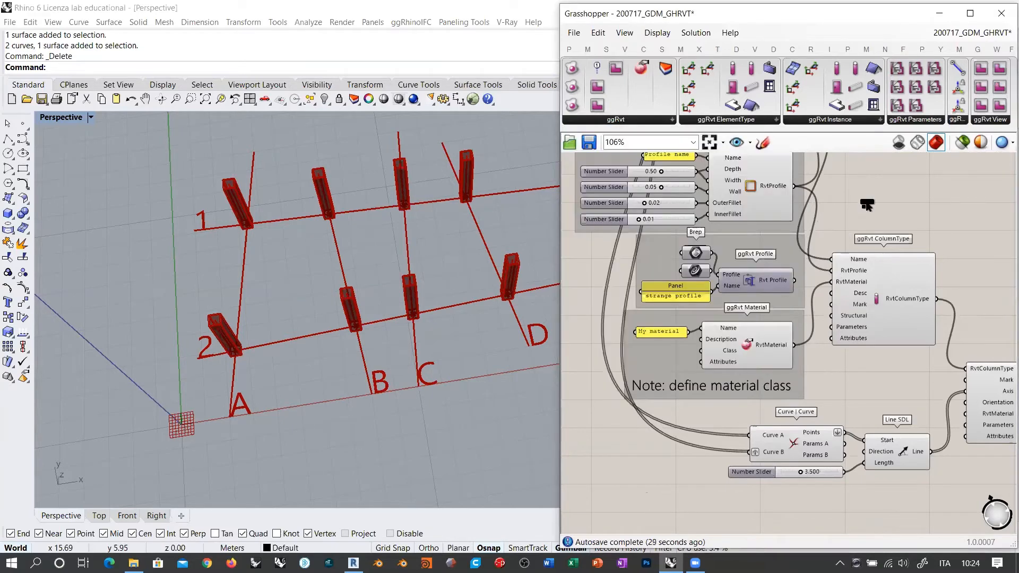
left_click(868, 204)
right_click_drag(848, 197, 631, 262)
scroll(630, 263, "up", 3)
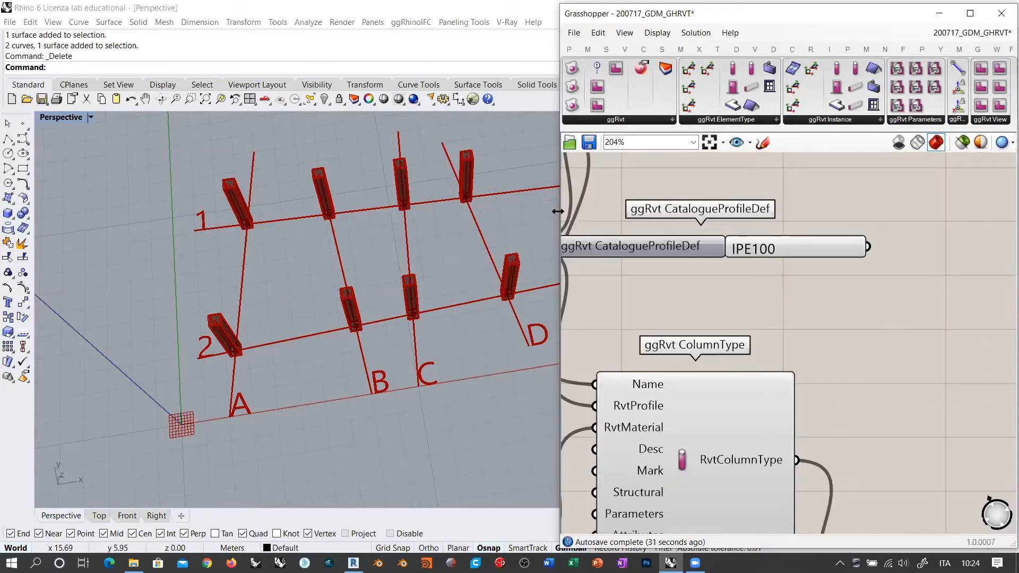
left_click_drag(366, 234, 325, 236)
right_click_drag(441, 250, 610, 292)
scroll(610, 292, "up", 5)
left_click_drag(677, 284, 762, 276)
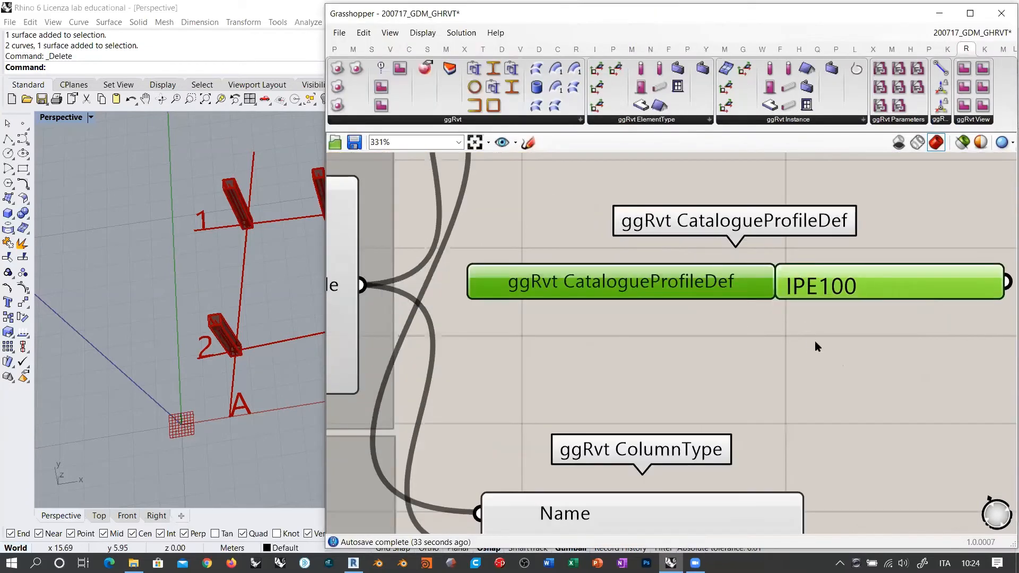
right_click_drag(815, 342, 744, 352)
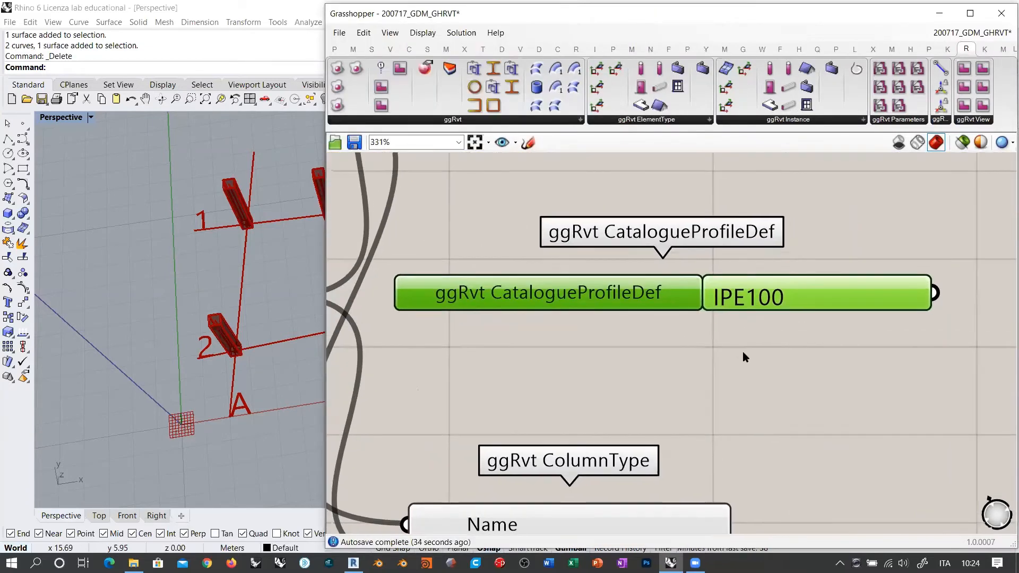
Step: Review the profile standards offered by the CatalogueProfileDef component, including the EuroProfile families and the EP IPE Beams sizes
right_click(706, 304)
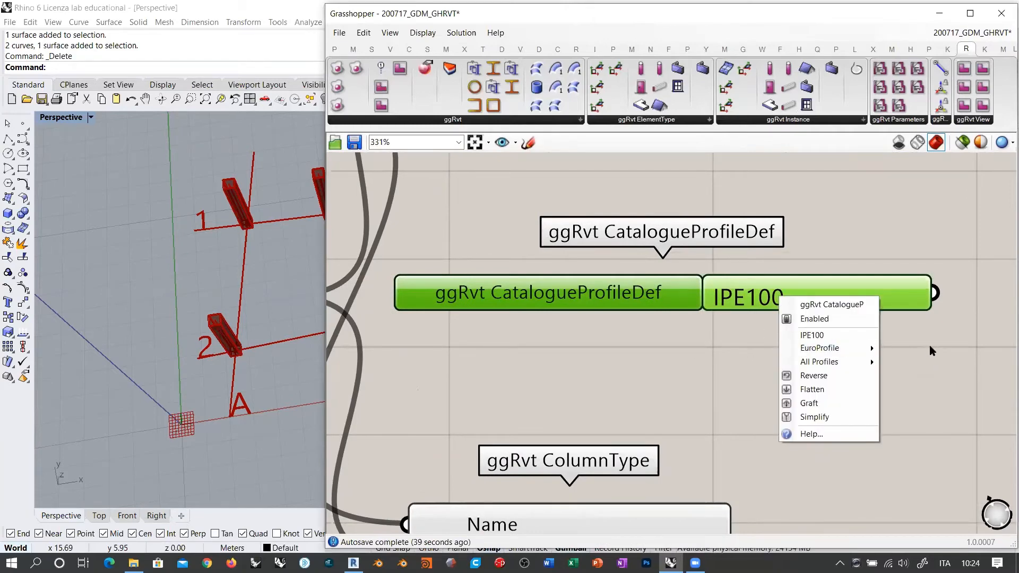
mouse_move(828, 365)
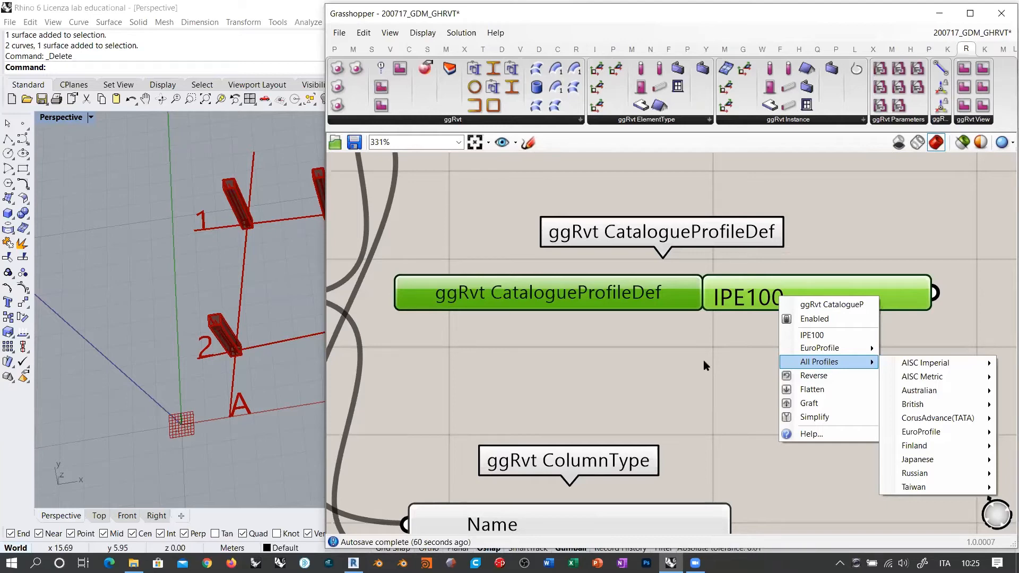
left_click(627, 339)
right_click_drag(675, 344, 621, 345)
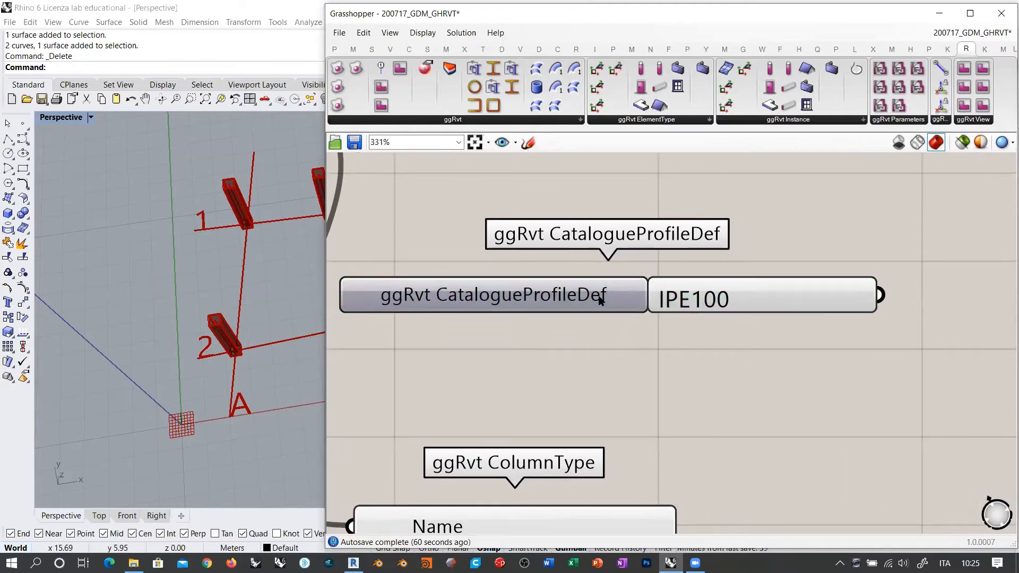
left_click_drag(598, 298, 611, 294)
left_click(721, 322)
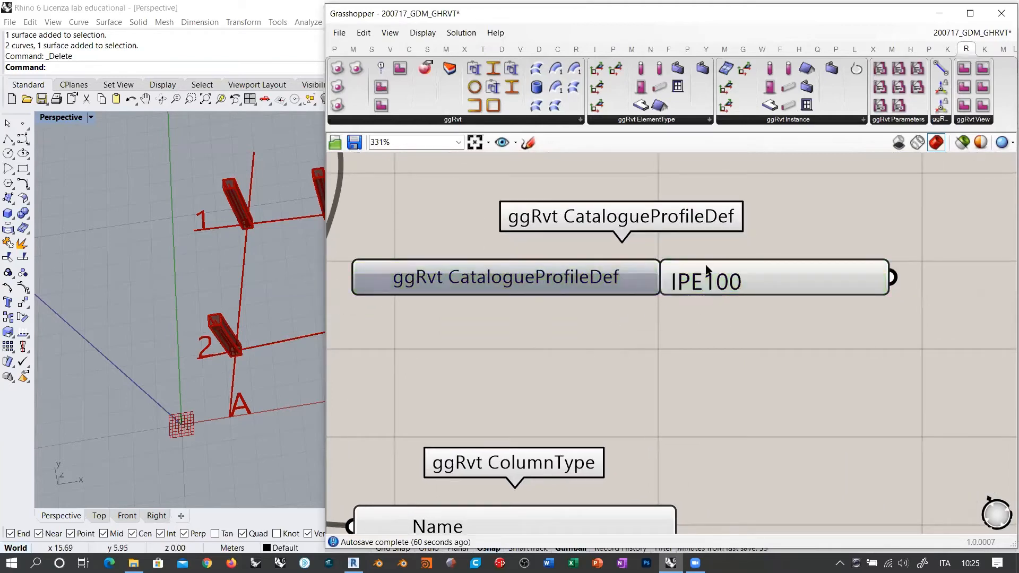
right_click(708, 282)
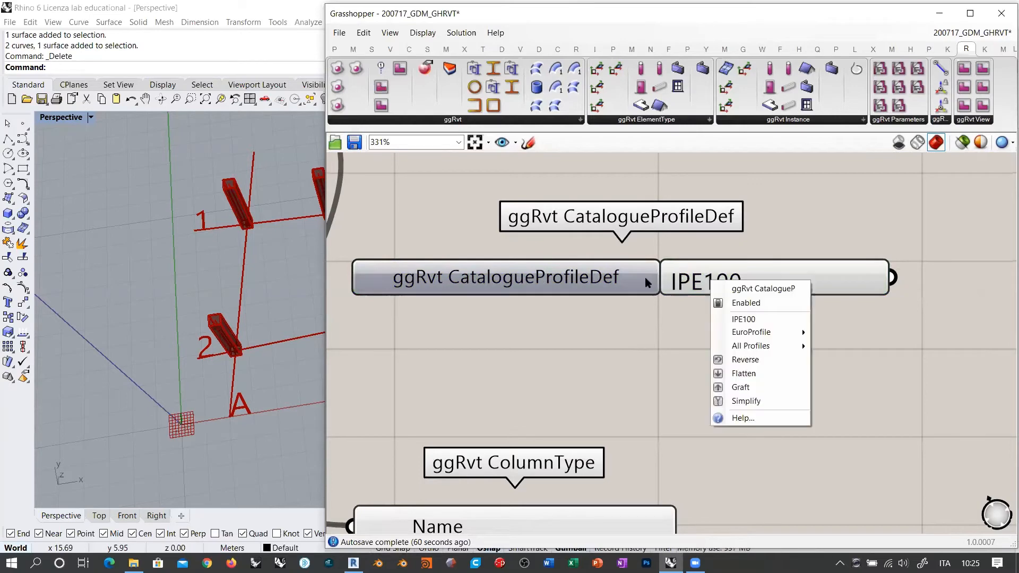
mouse_move(738, 330)
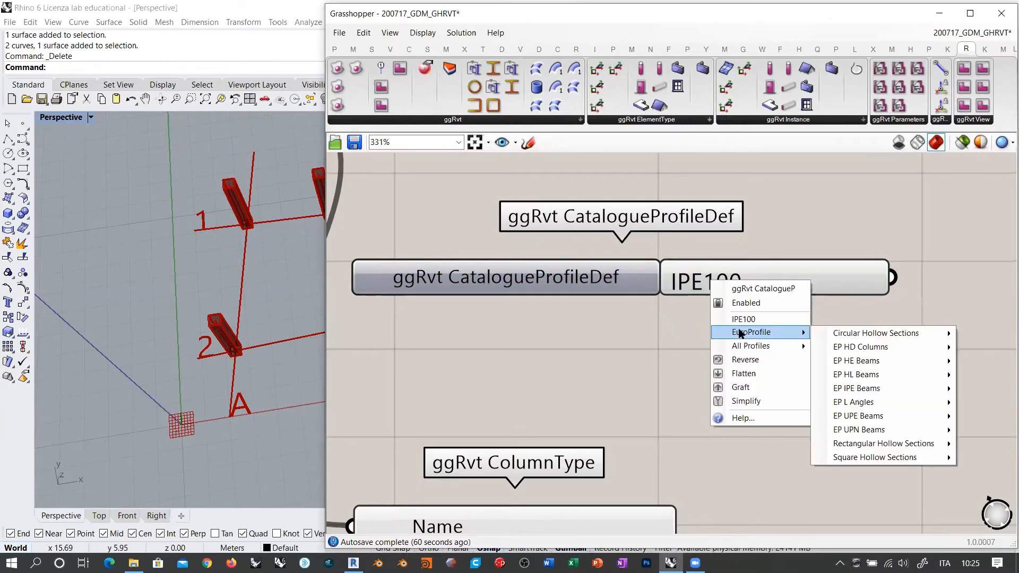
mouse_move(863, 390)
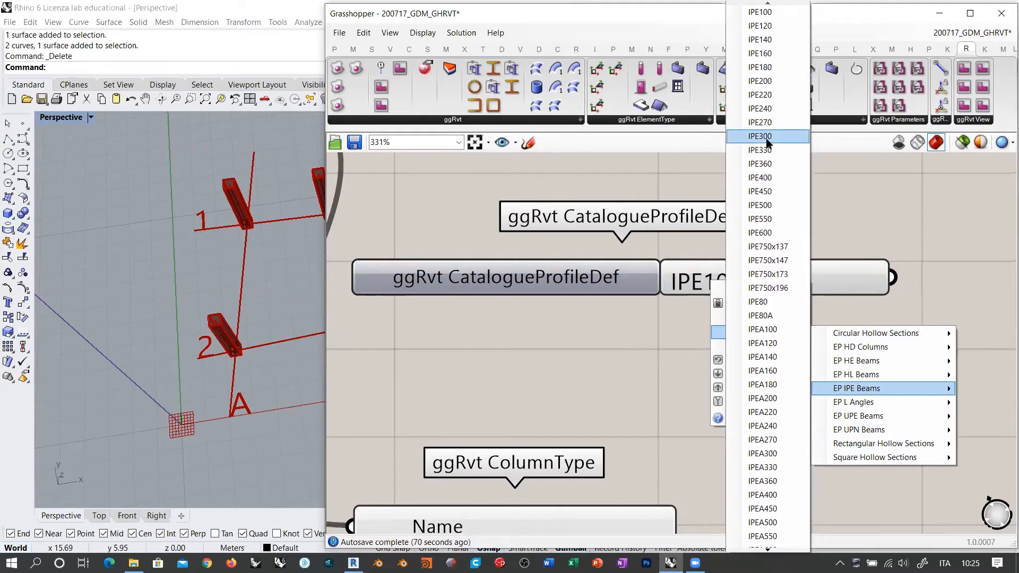
left_click(893, 203)
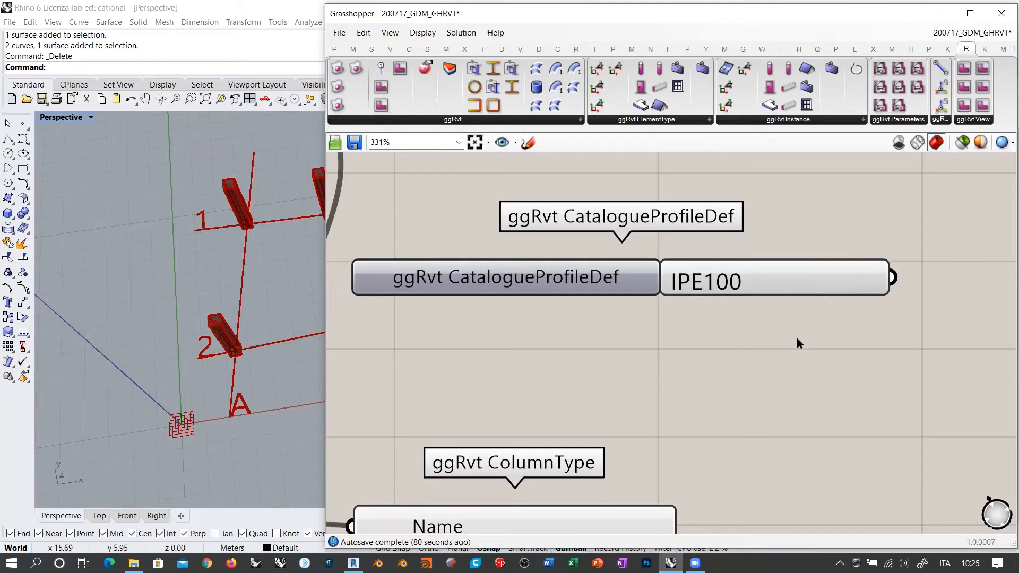
Step: Move the column, axis, material and custom profile components down and place the CatalogueProfileDef component directly below the rectangle profile group
scroll(837, 277, "down", 6)
scroll(807, 271, "down", 2)
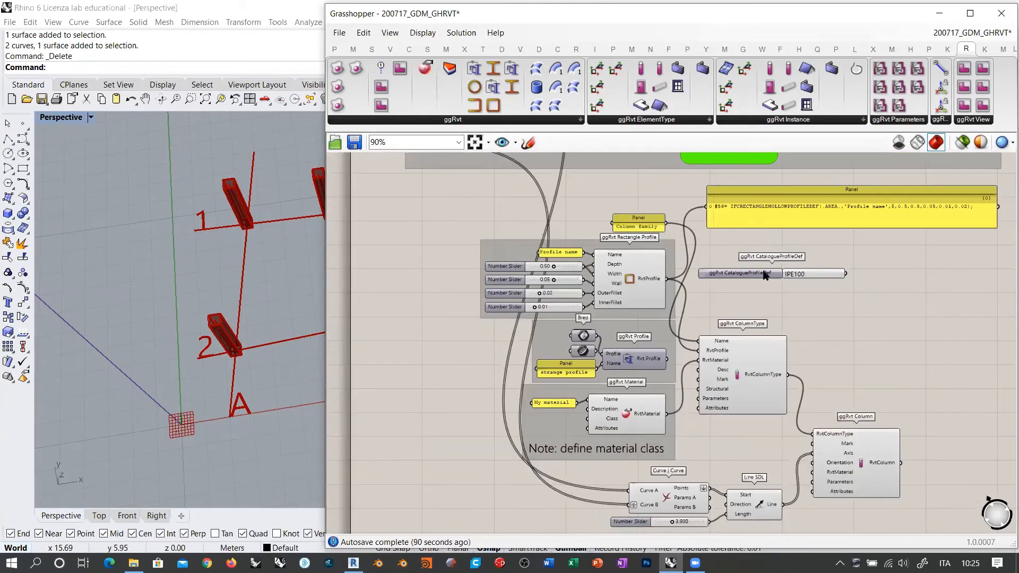
left_click(762, 276)
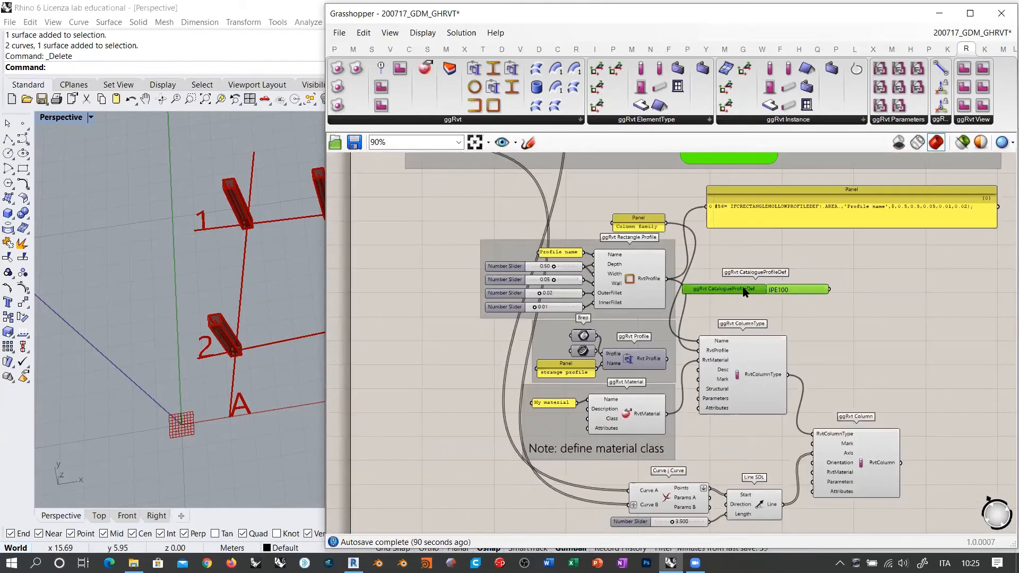
scroll(640, 405, "down", 3)
left_click_drag(787, 478, 579, 412)
left_click_drag(688, 434, 676, 489)
scroll(614, 360, "up", 3)
scroll(614, 378, "up", 2)
left_click(677, 425)
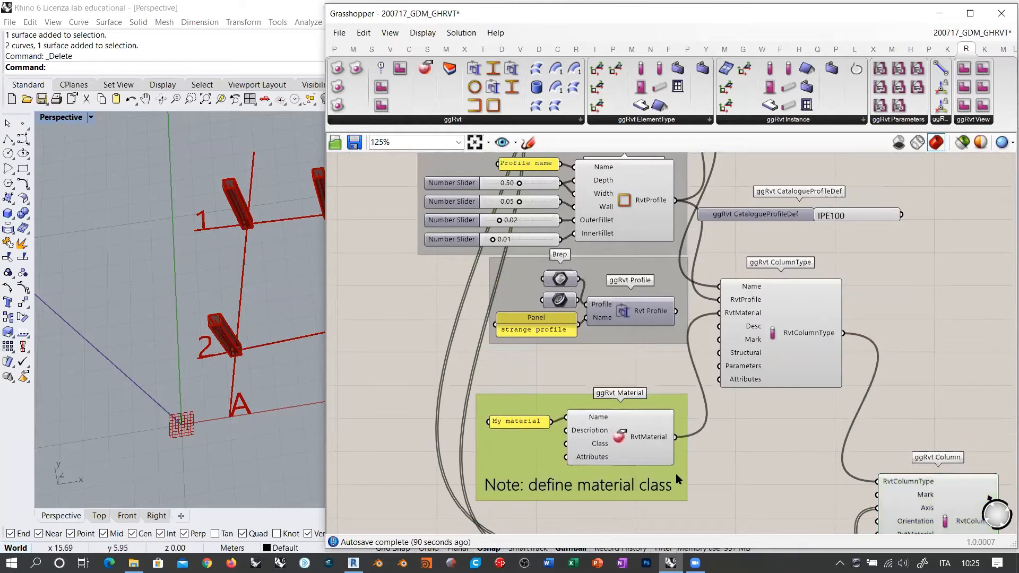
left_click_drag(658, 325, 654, 370)
right_click_drag(647, 293, 670, 330)
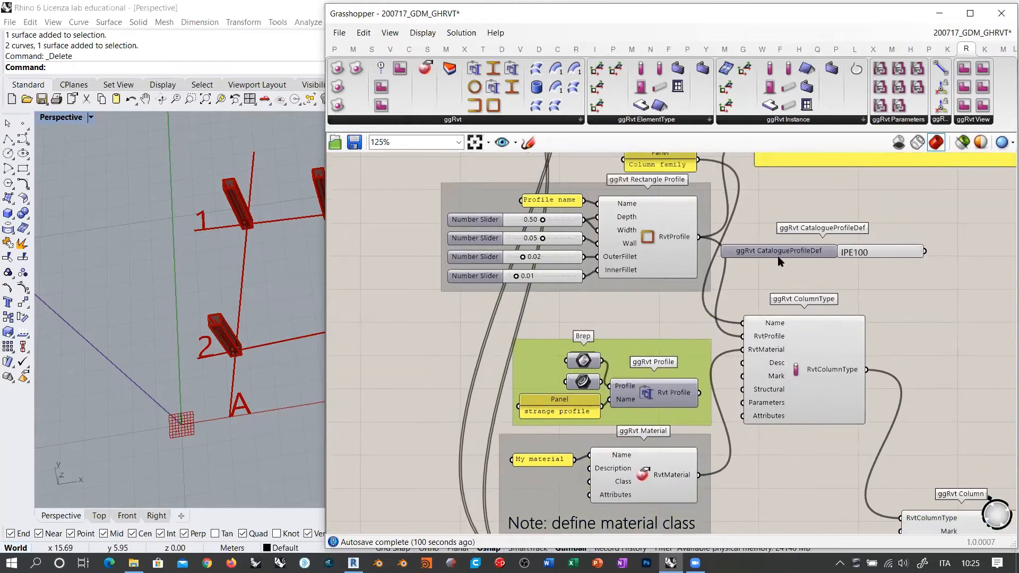
left_click_drag(794, 246, 571, 311)
Step: Wire the CatalogueProfileDef output to the ggRvt ColumnType's RvtProfile input and inspect the IPE100 columns in an enlarged Rhino viewport
scroll(739, 311, "up", 2)
scroll(728, 331, "up", 4)
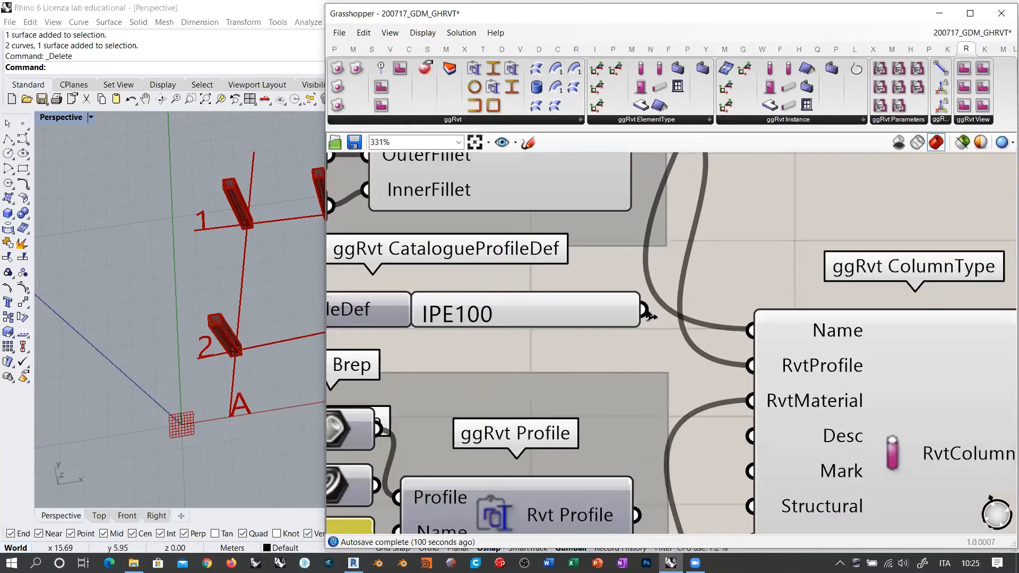
left_click_drag(643, 310, 751, 365)
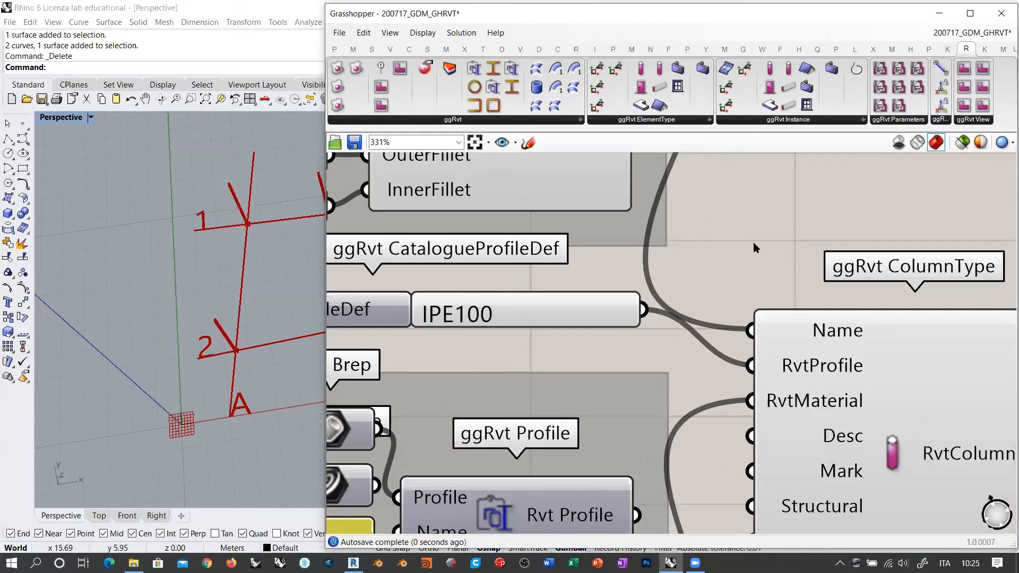
right_click_drag(152, 306, 182, 276, "shift")
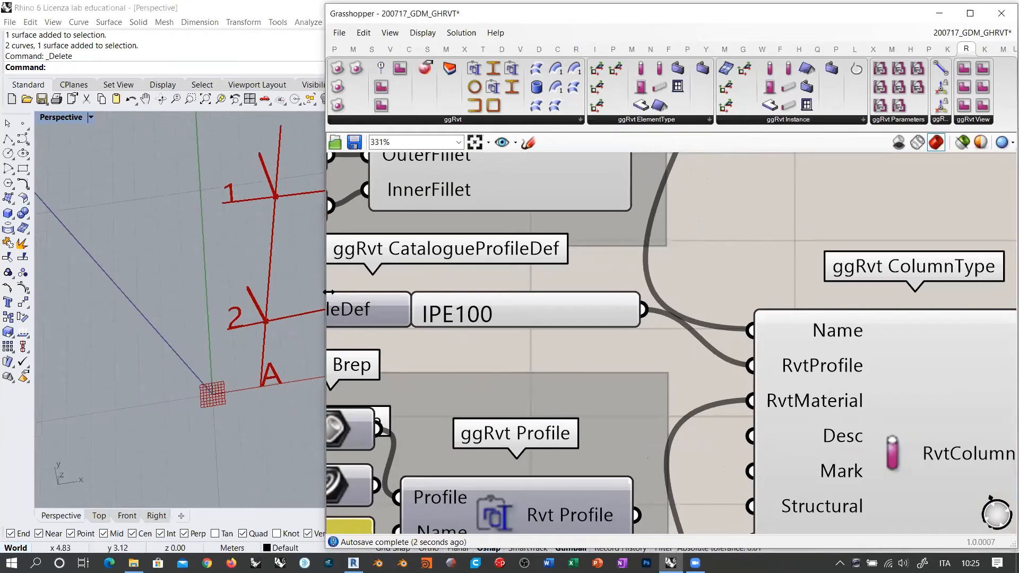
left_click_drag(323, 293, 554, 297)
right_click_drag(412, 325, 351, 206, "shift")
scroll(387, 212, "down", 10)
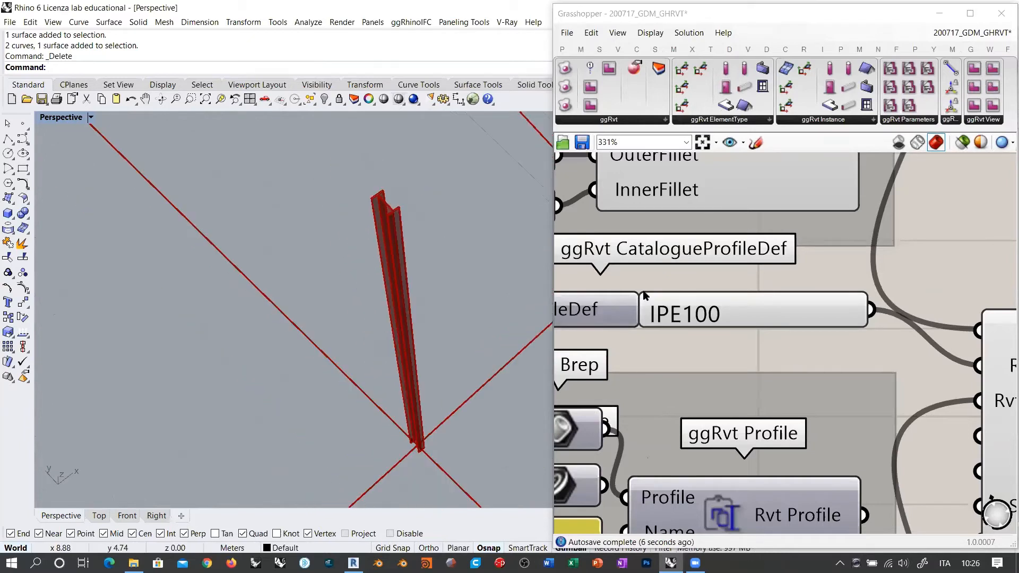
scroll(449, 250, "down", 6)
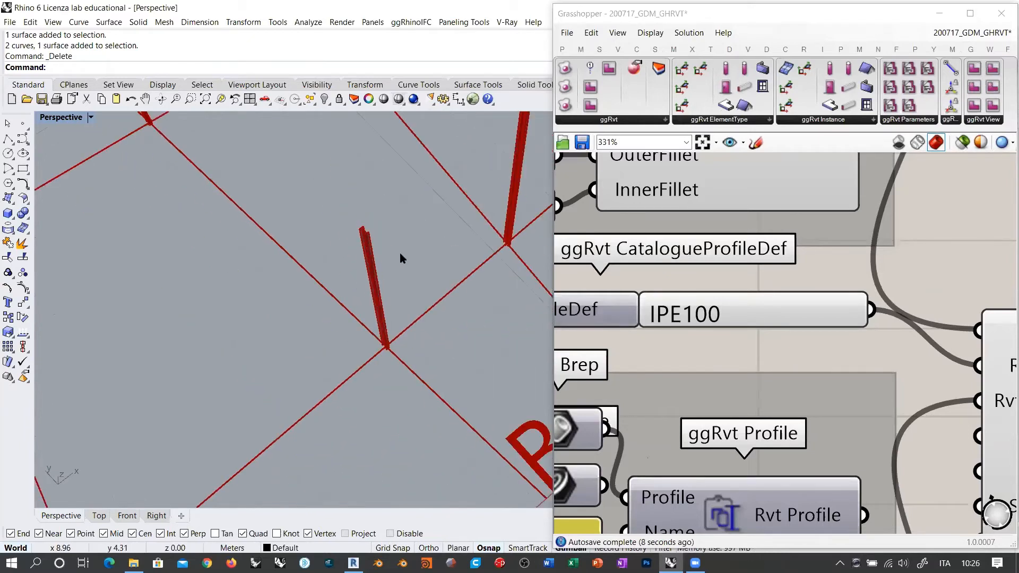
scroll(401, 255, "up", 5)
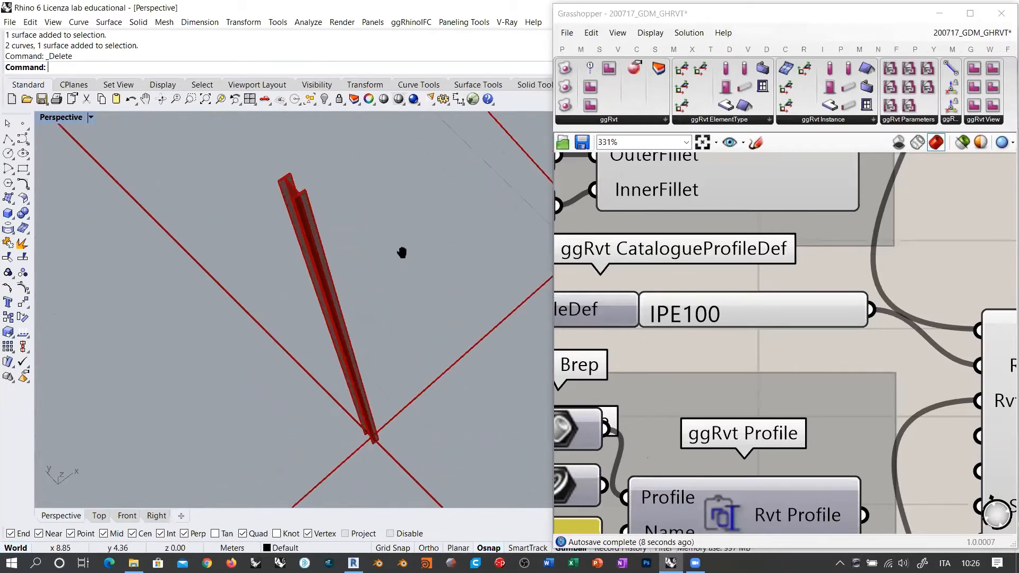
Step: Set the catalogue profile to HD320x127 from the EuroProfile EP HD Columns and inspect the columns across the grid
right_click(709, 314)
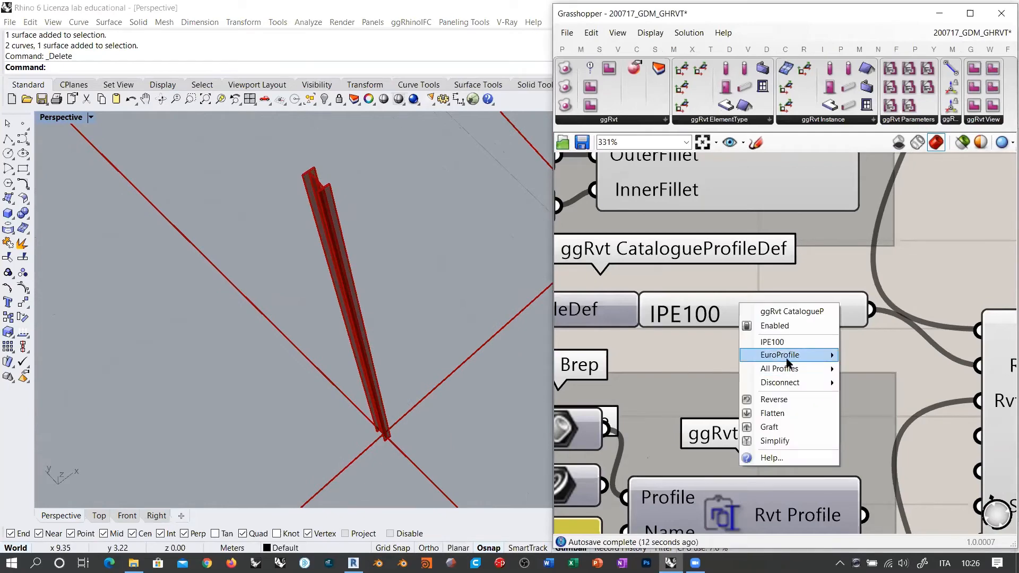
mouse_move(789, 363)
mouse_move(891, 375)
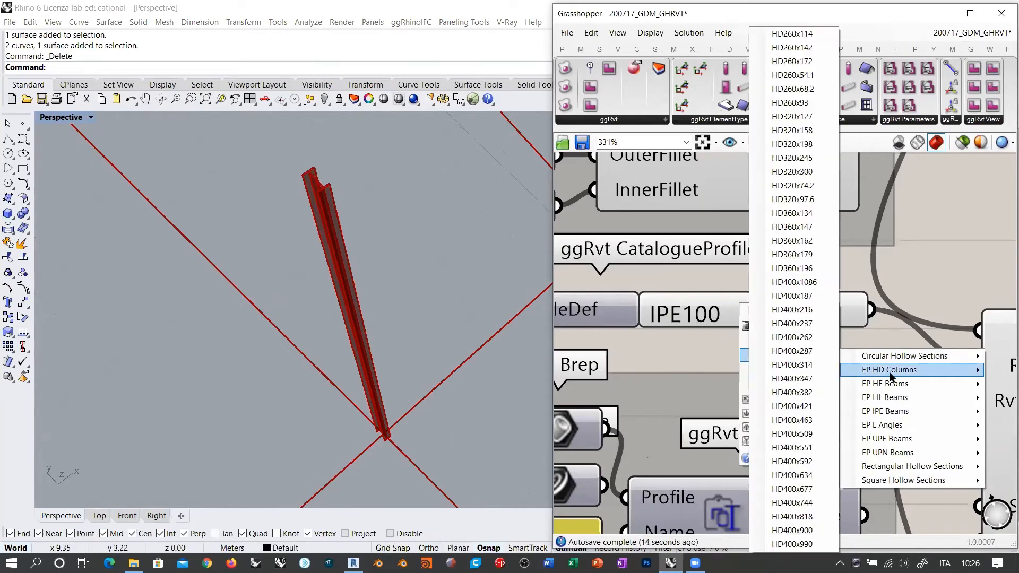
left_click(793, 120)
scroll(405, 280, "down", 3)
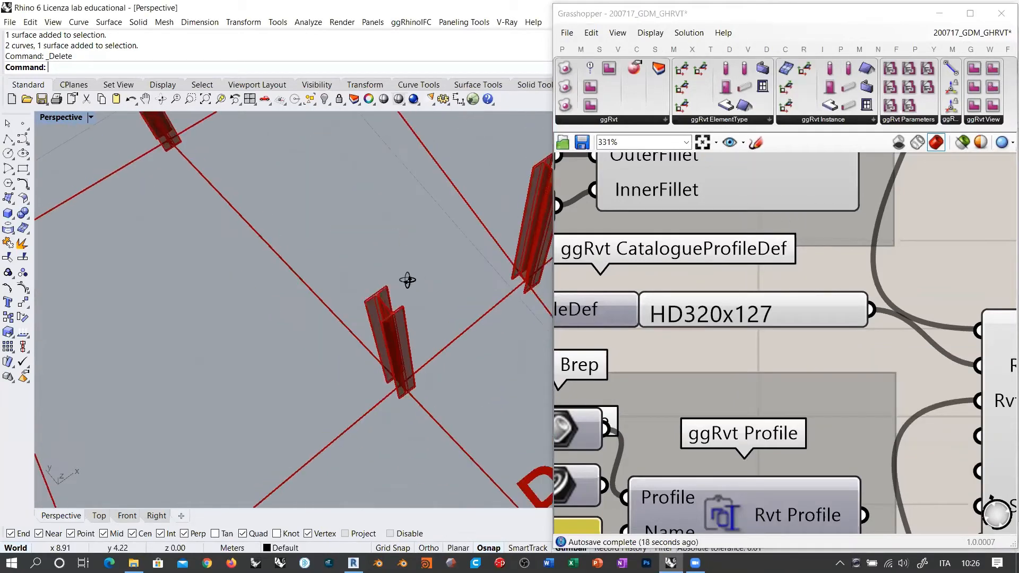
scroll(363, 275, "up", 3)
scroll(372, 255, "down", 3)
scroll(467, 236, "down", 3)
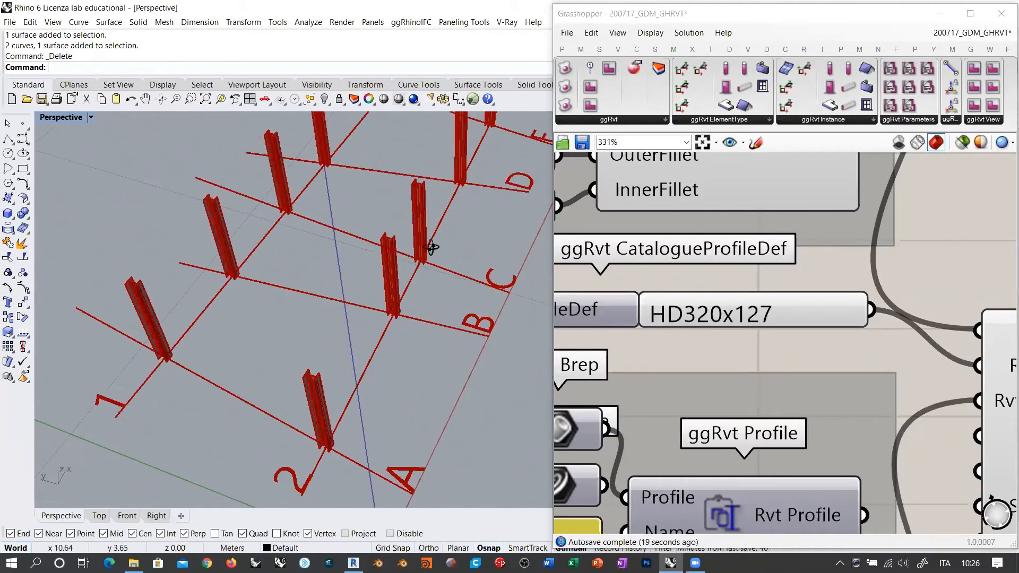
scroll(403, 262, "up", 2)
right_click_drag(403, 262, 369, 308, "shift")
right_click_drag(445, 242, 401, 275)
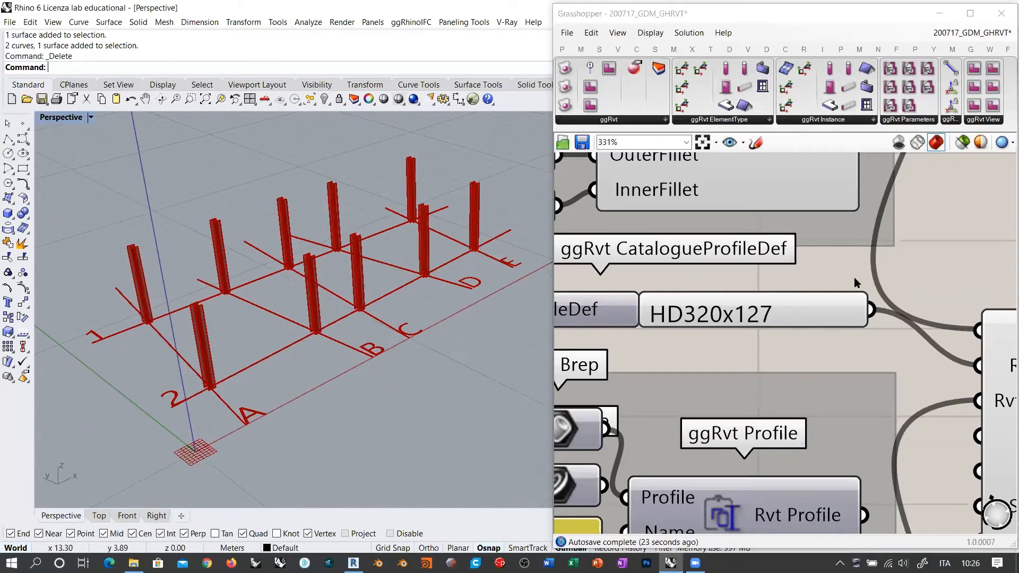
Step: Nudge the CatalogueProfileDef component into line with the rectangle profile component above it and look over the columns in Rhino
left_click(821, 307)
scroll(797, 305, "down", 5)
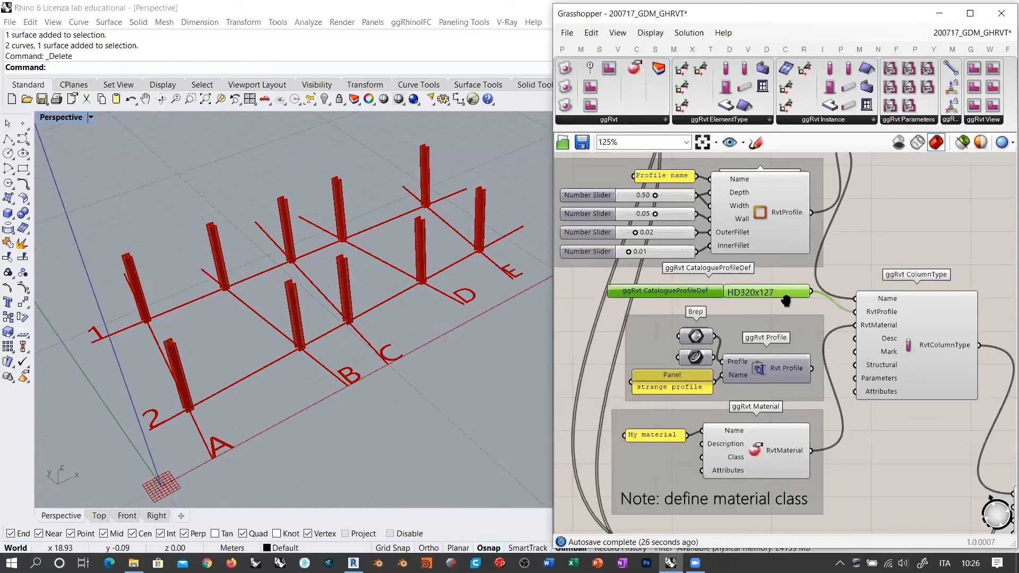
left_click_drag(755, 299, 752, 293)
left_click(827, 201)
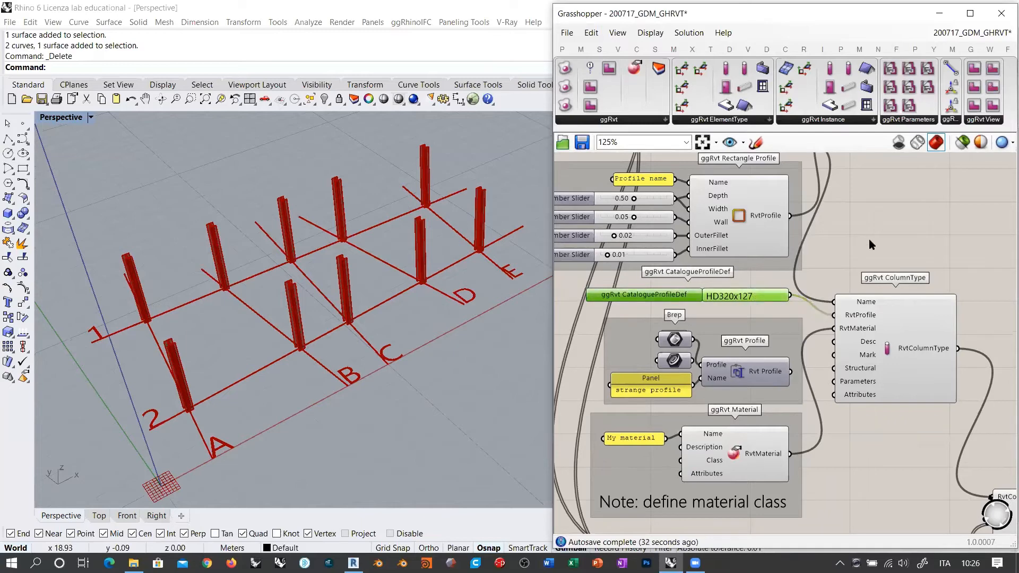
left_click(869, 239)
right_click_drag(242, 277, 416, 258)
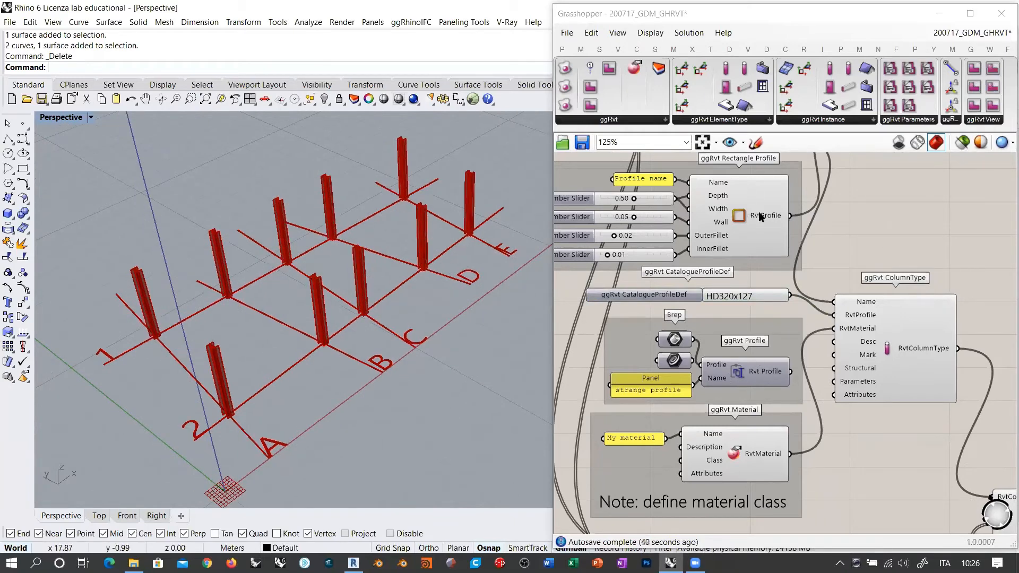
Step: Move the ggRvt ColumnType component slightly up and bring the ggRvt Column component up and to the right, closer to it
right_click_drag(742, 207, 744, 228)
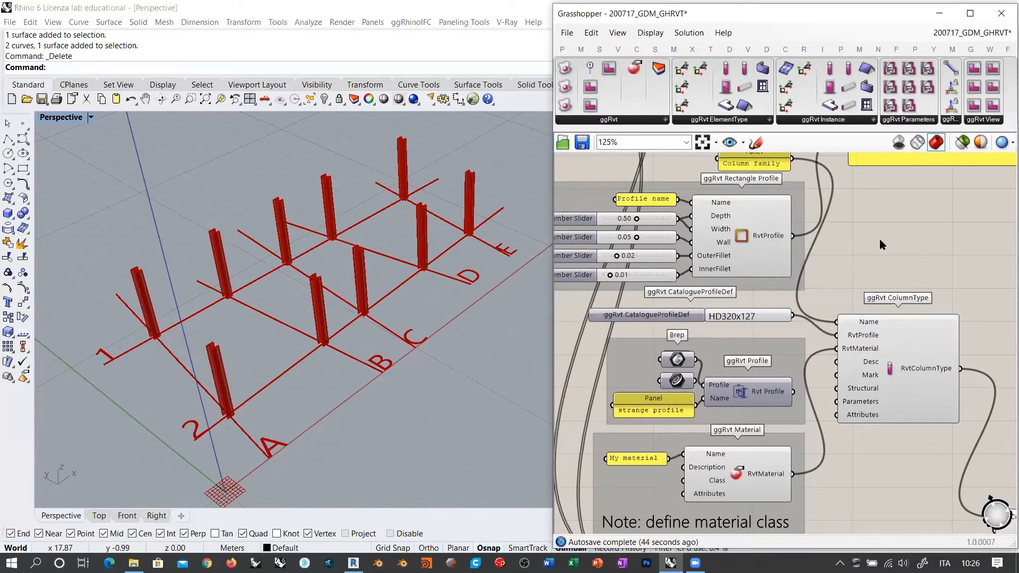
left_click_drag(891, 348, 893, 325)
scroll(811, 324, "down", 1)
right_click_drag(901, 381, 882, 314)
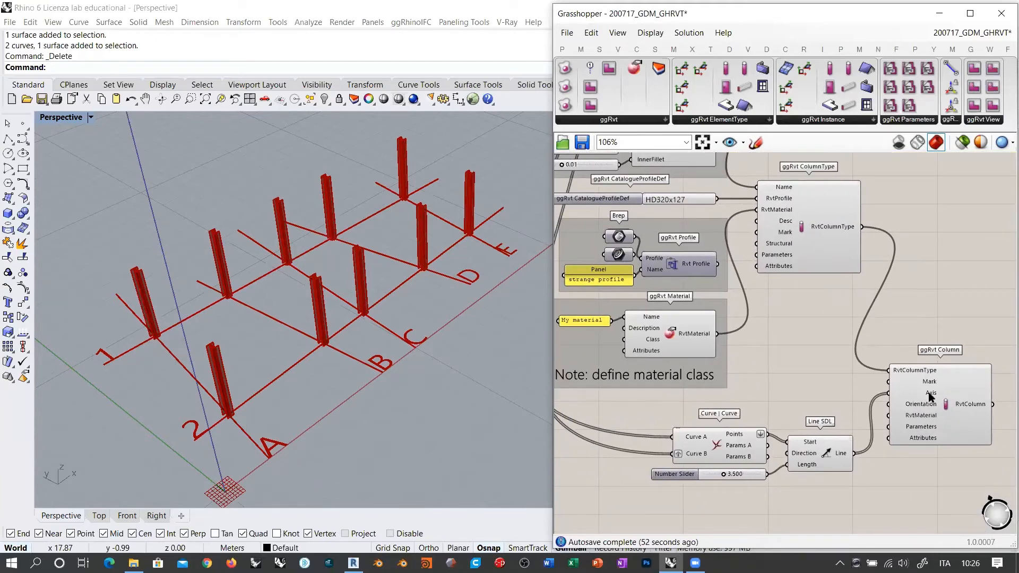
left_click_drag(942, 407, 952, 361)
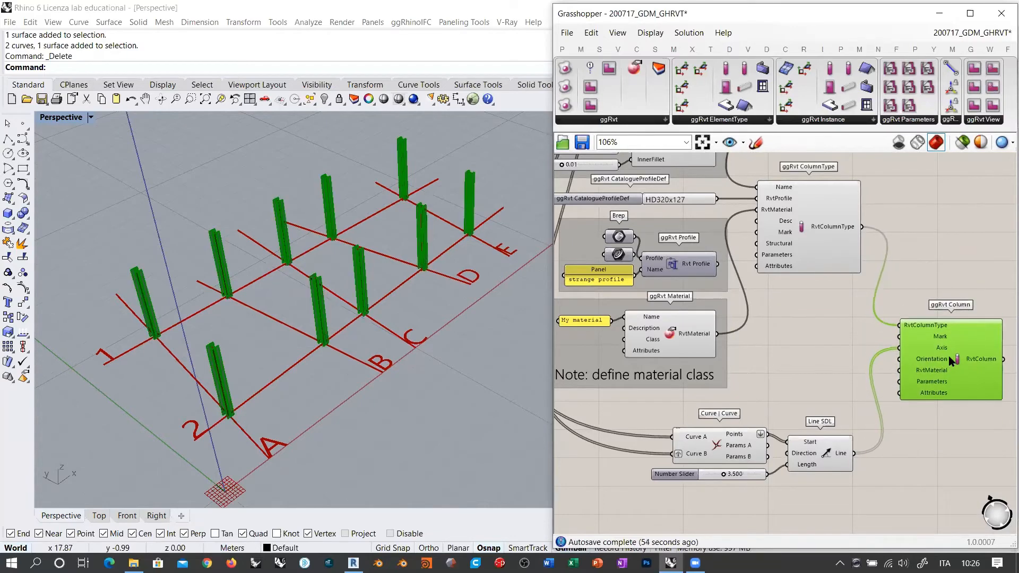
left_click(944, 462)
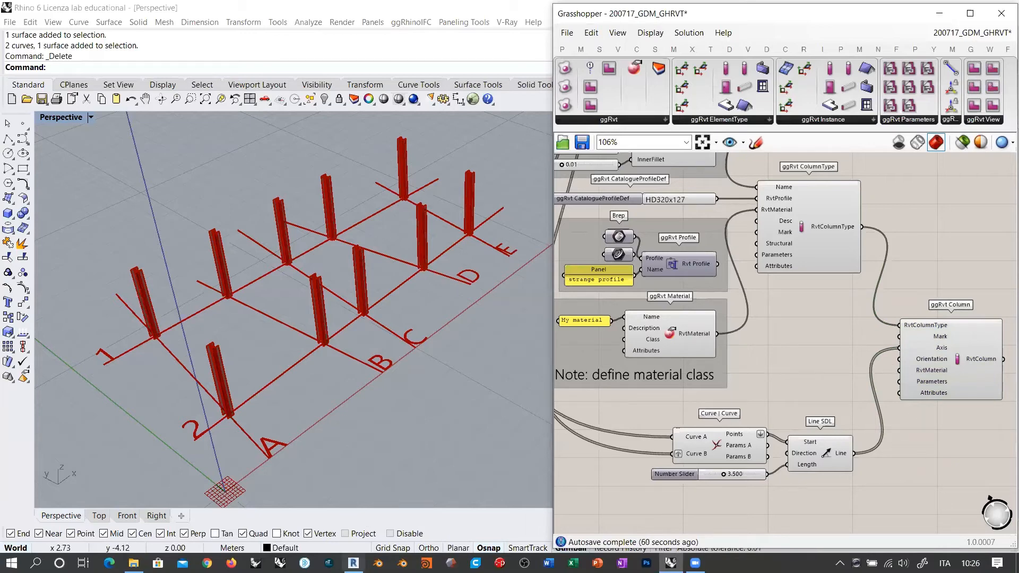
Step: Switch to Revit and examine the structural column profile at the building corner in the Level 1 floor plan
left_click(354, 563)
left_click(316, 201)
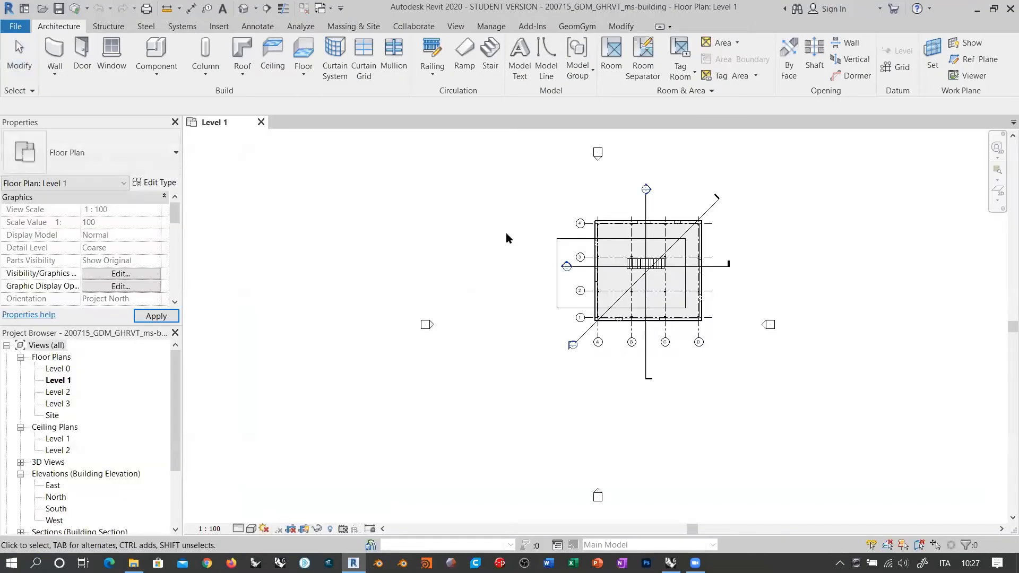
scroll(627, 244, "up", 5)
scroll(627, 244, "up", 4)
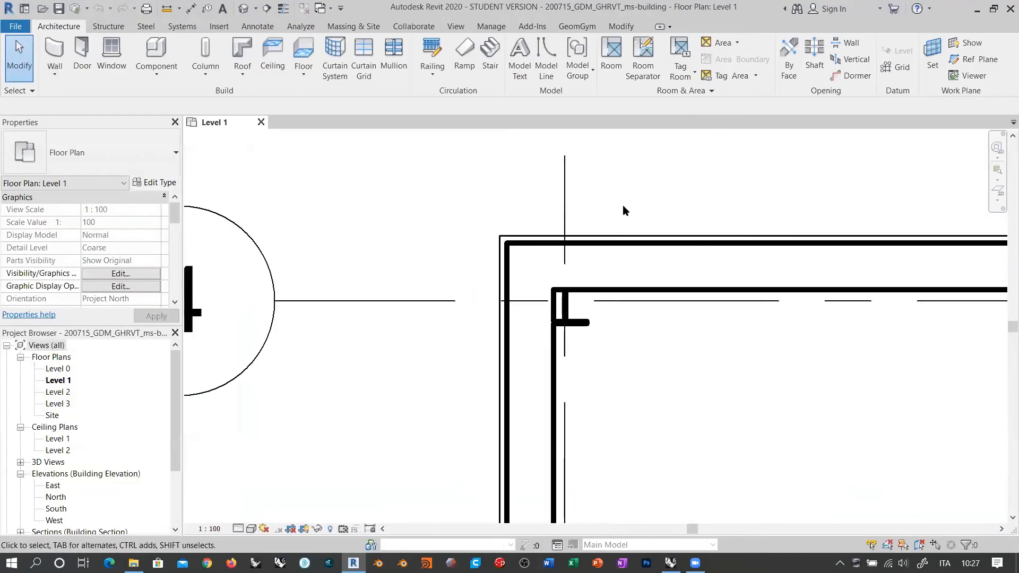
right_click(612, 184)
left_click(559, 387)
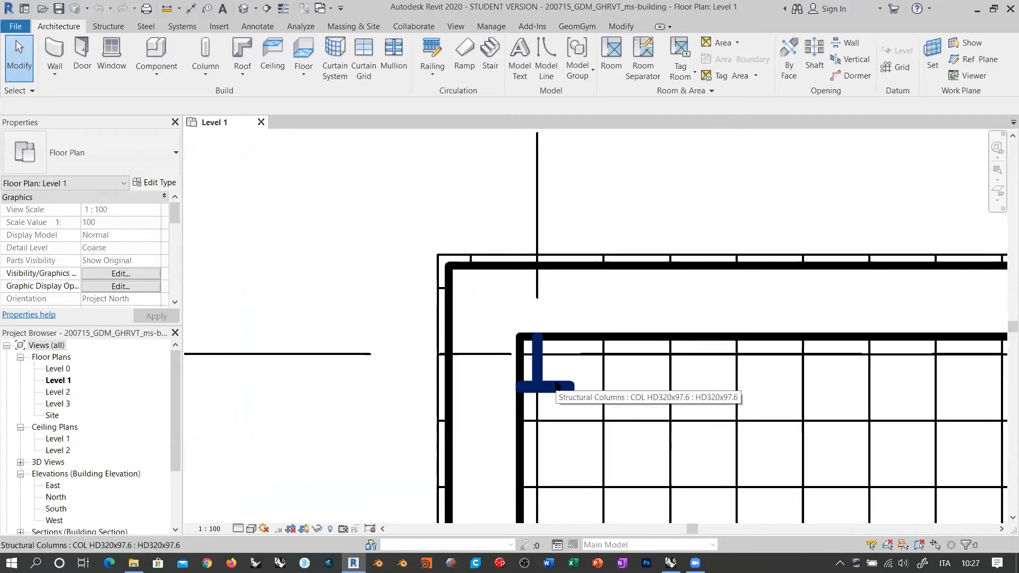
left_click(536, 318)
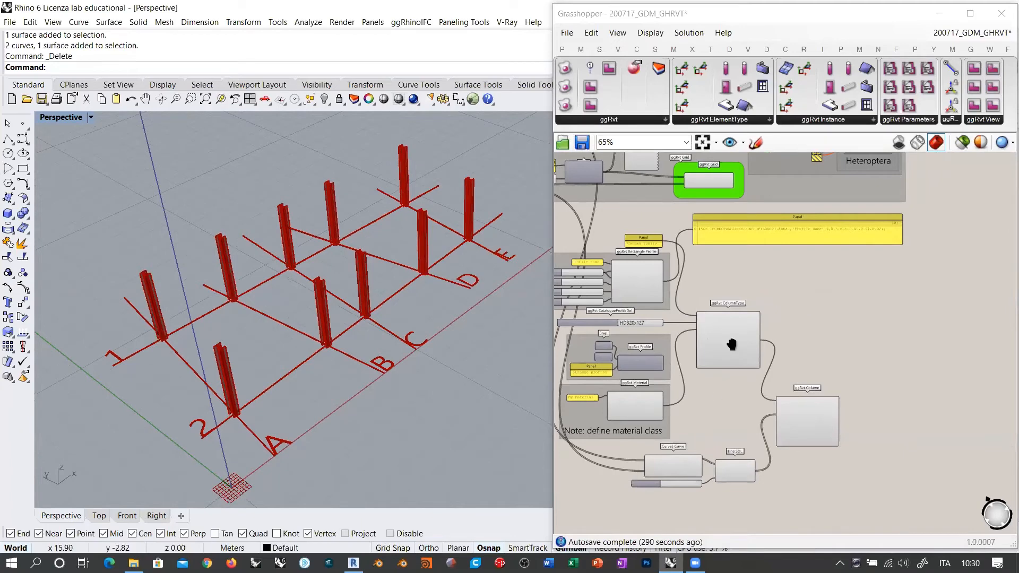
Step: Move the Column, Curve | Curve and Line SDL components and the custom profile and material groups down to free space below the catalogue profile
right_click_drag(727, 340, 789, 230)
left_click_drag(897, 413, 691, 335)
left_click_drag(862, 302, 872, 370, "shift")
left_click(833, 254)
left_click_drag(742, 352, 582, 219)
left_click_drag(721, 229, 719, 294)
left_click(688, 245)
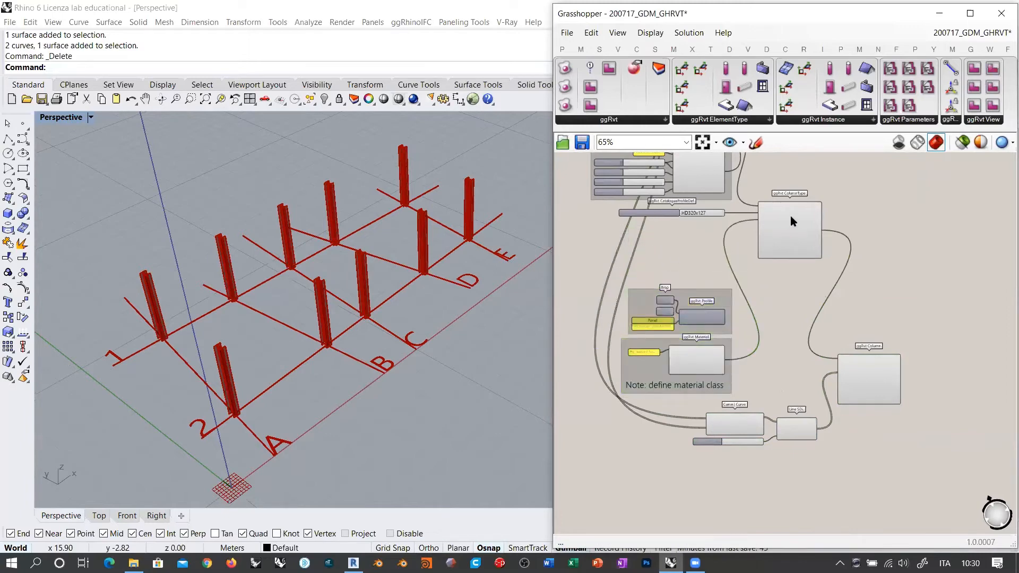
Step: Add a ggRvt TaperProfile component below the catalogue profile and examine its Start and End inputs
left_click(817, 239)
scroll(672, 218, "up", 4)
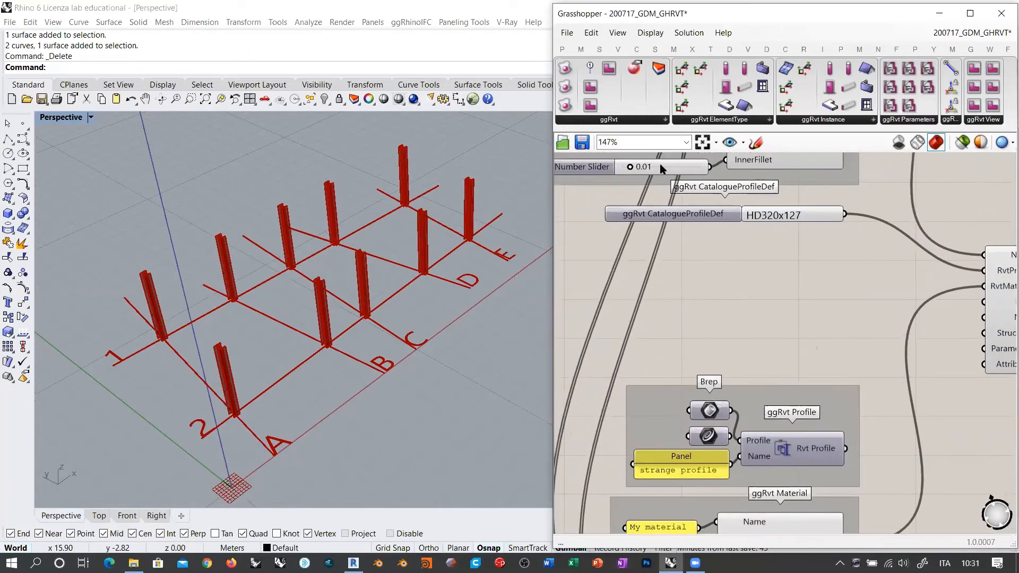
left_click(612, 120)
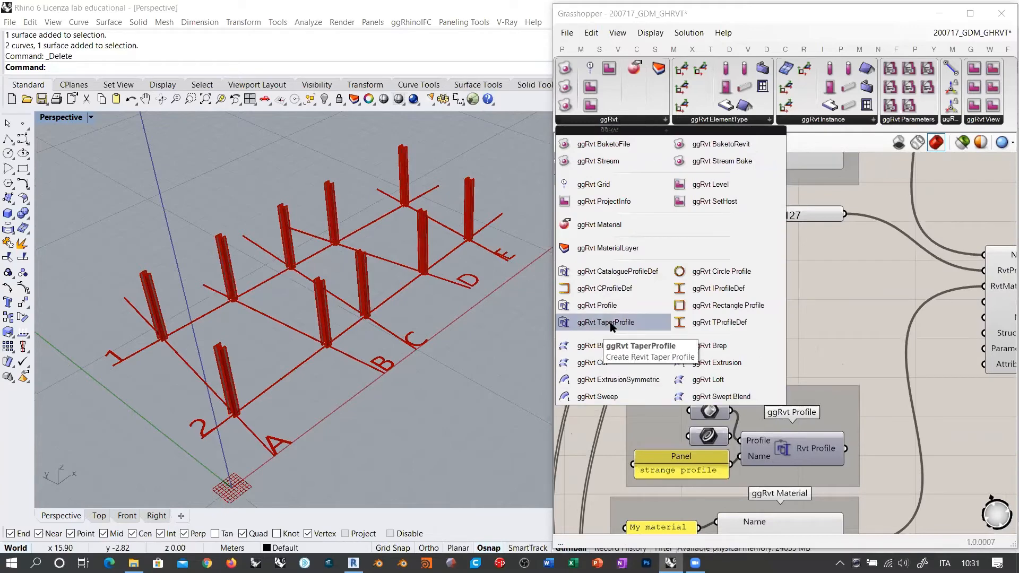
left_click_drag(598, 322, 796, 295)
scroll(770, 280, "up", 4)
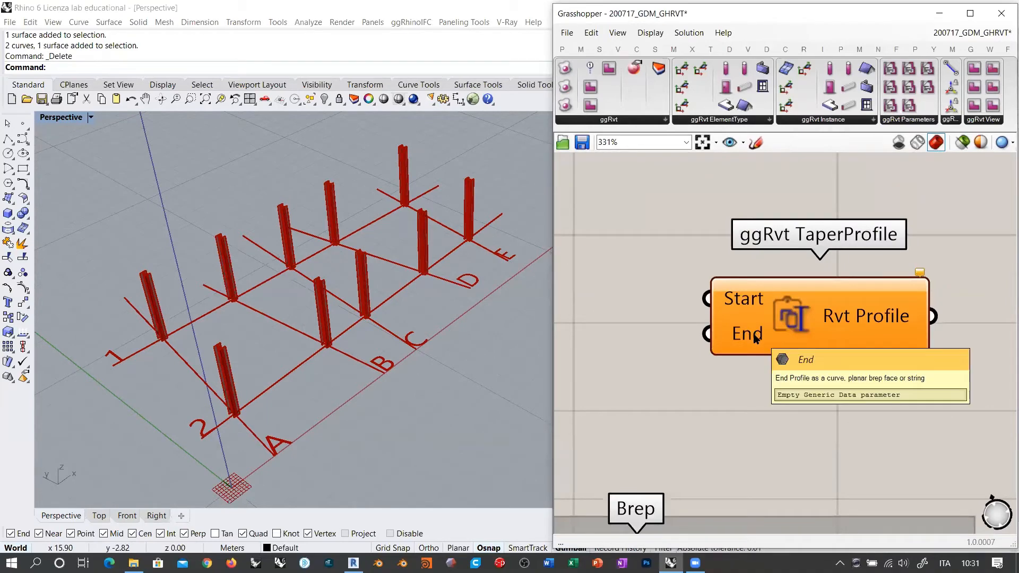
scroll(775, 331, "down", 3)
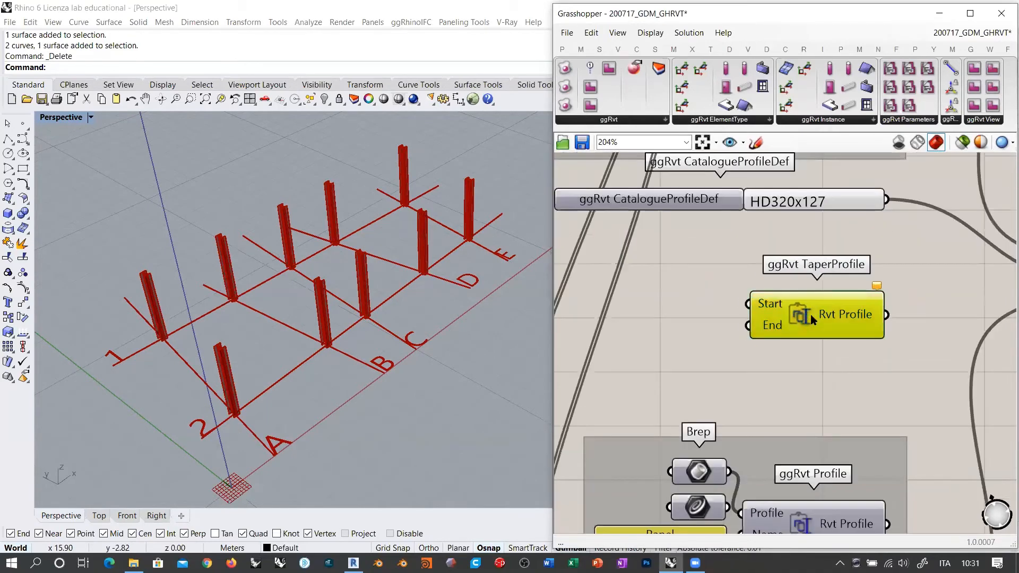
Step: Duplicate the HD320x127 CatalogueProfileDef component in front of the TaperProfile inputs and widen the Grasshopper window
left_click_drag(702, 208, 564, 286, "alt")
right_click_drag(695, 313, 842, 298)
left_click(843, 326)
scroll(729, 310, "down", 3)
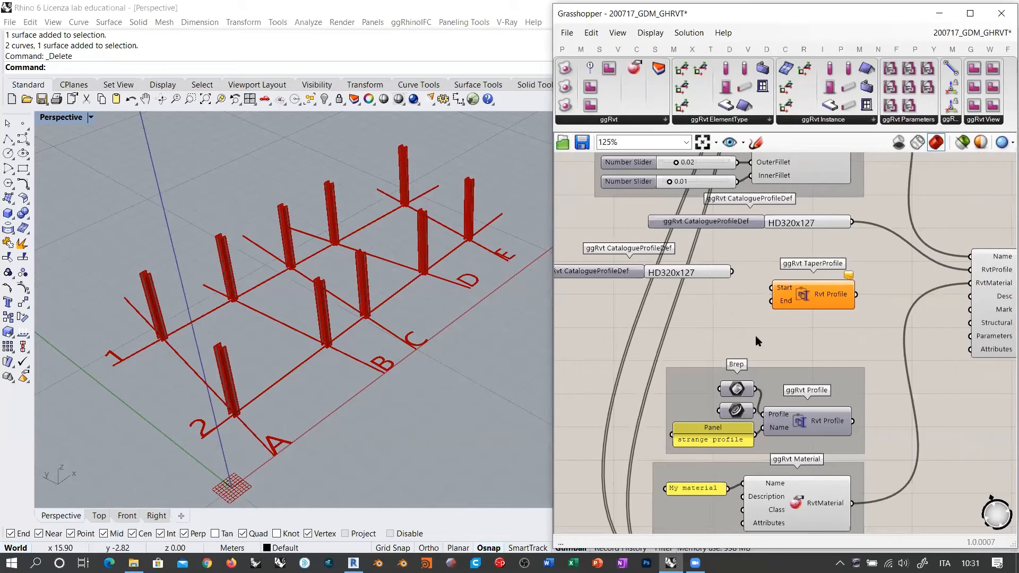
left_click(703, 491)
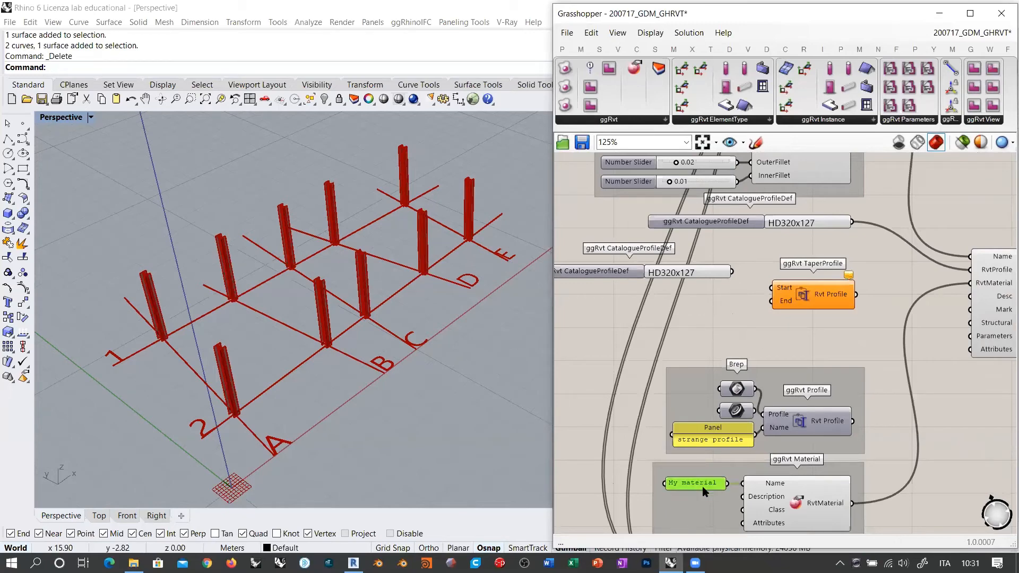
left_click(737, 312)
scroll(727, 290, "up", 3)
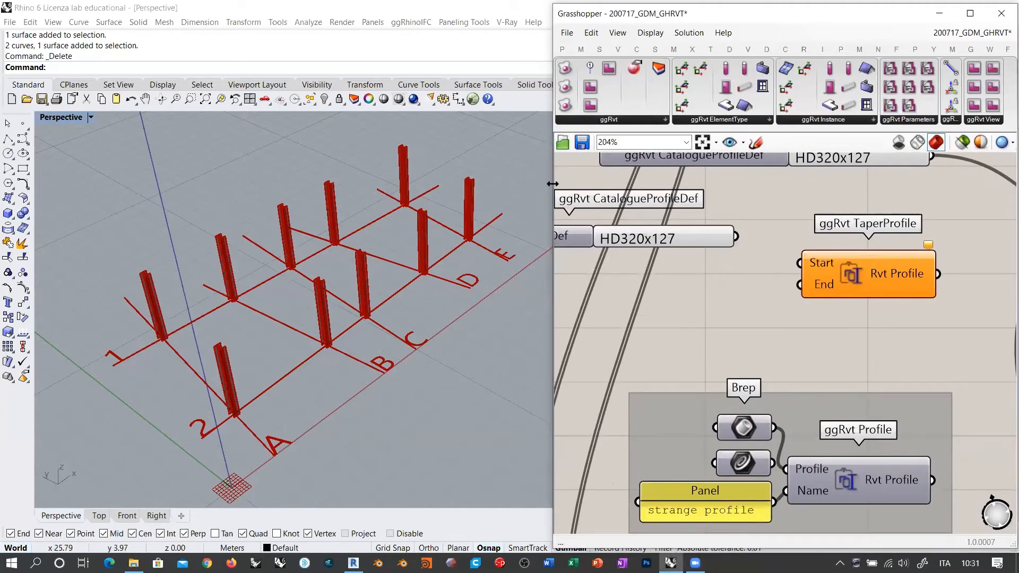
left_click_drag(553, 184, 330, 184)
left_click_drag(479, 206, 450, 208)
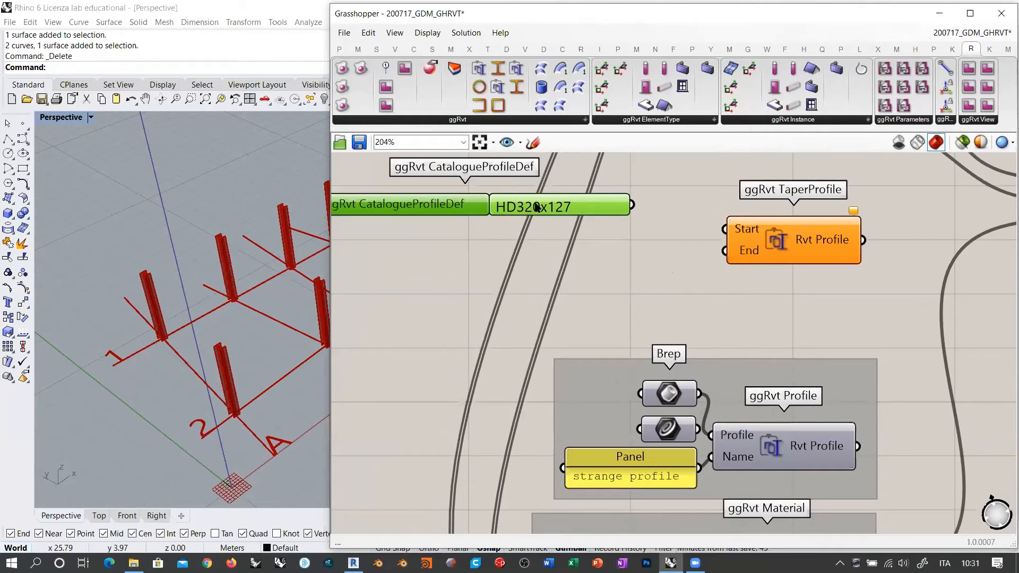
Step: Duplicate the copied CatalogueProfileDef directly below itself and set the new one to HD320x74.2 from the EuroProfile EP HD Columns
right_click(527, 207)
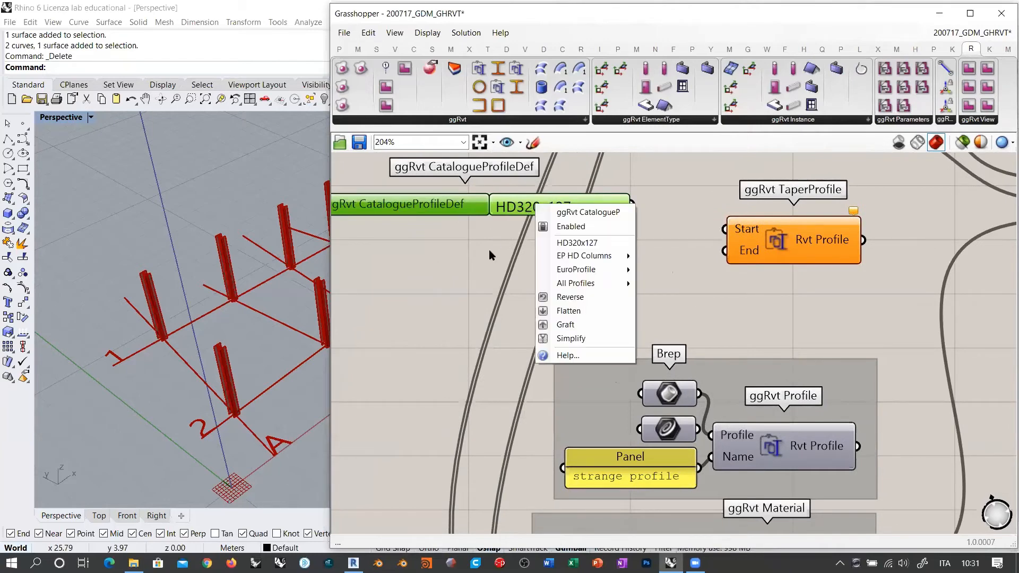
left_click_drag(470, 204, 472, 258, "alt")
left_click(676, 222)
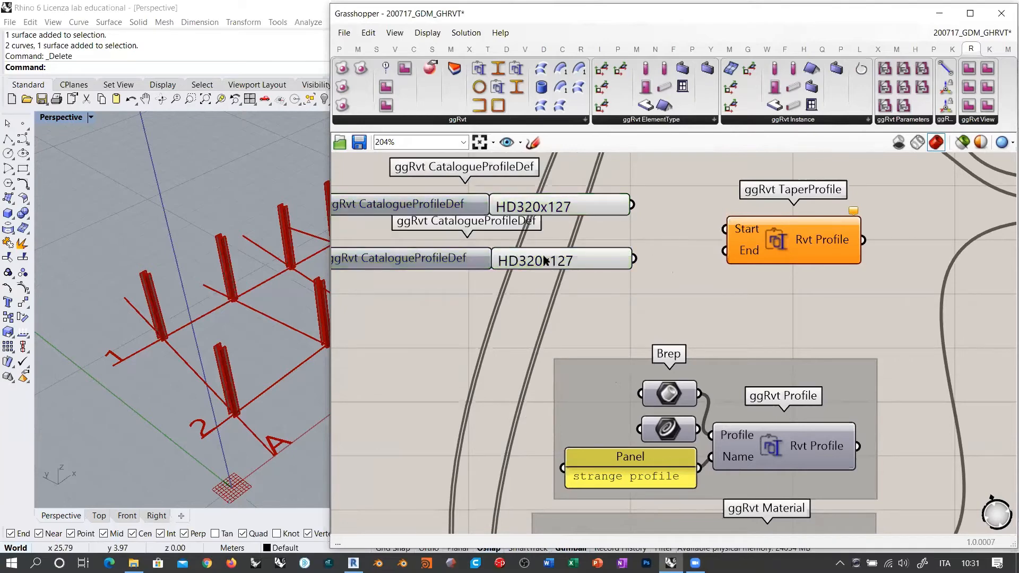
right_click(541, 260)
mouse_move(585, 322)
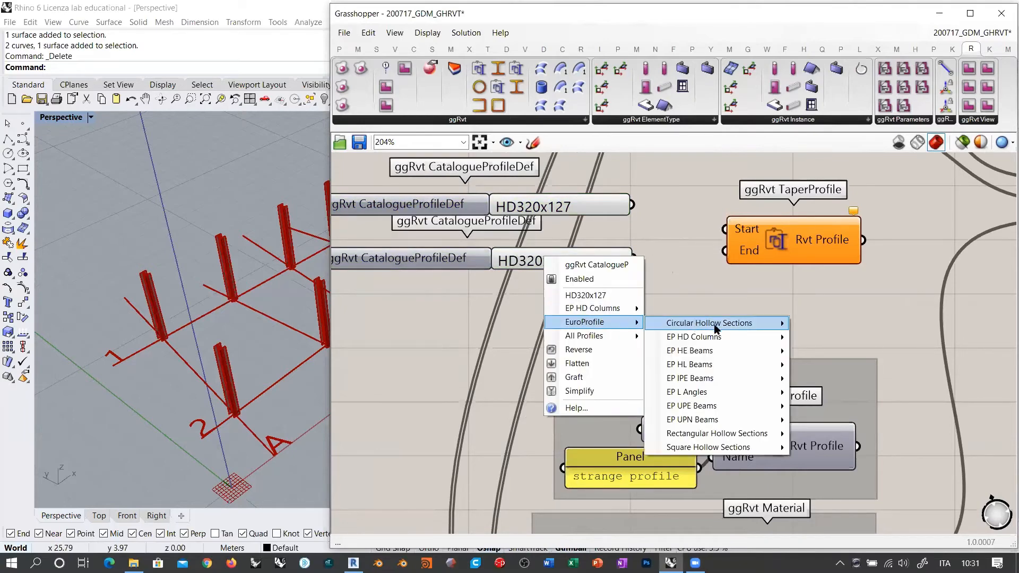
mouse_move(721, 338)
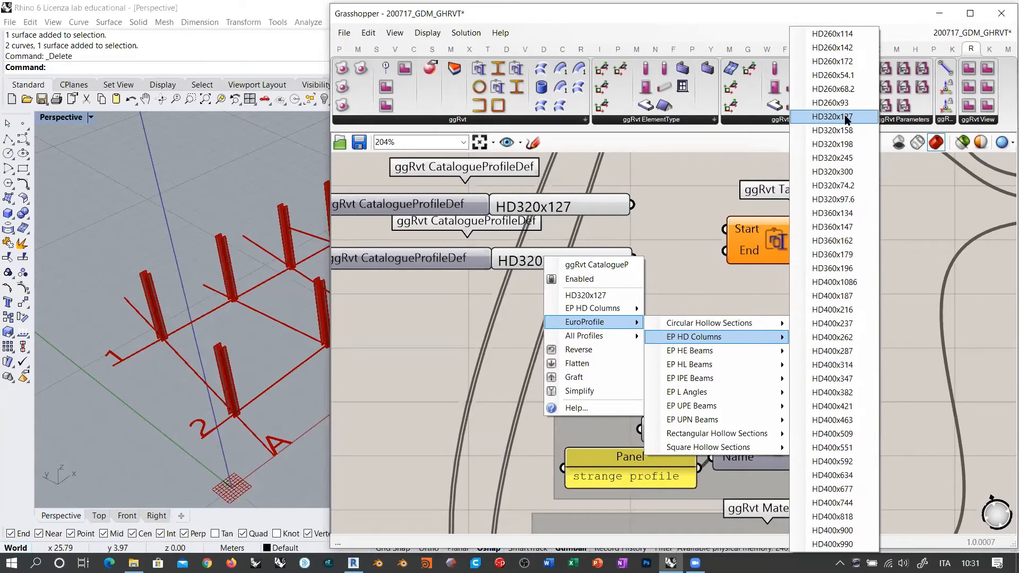
left_click(837, 186)
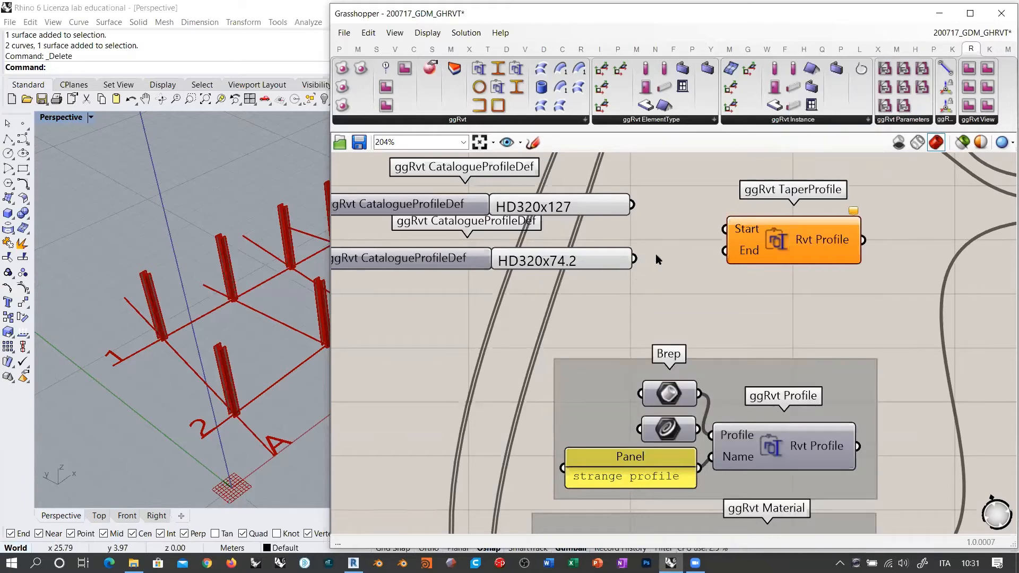
Step: Wire HD320x127 to the TaperProfile's Start and HD320x74.2 to its End, and shift the three components right into line with the neighbouring profiles
right_click_drag(655, 241, 628, 241)
left_click_drag(606, 204, 699, 229)
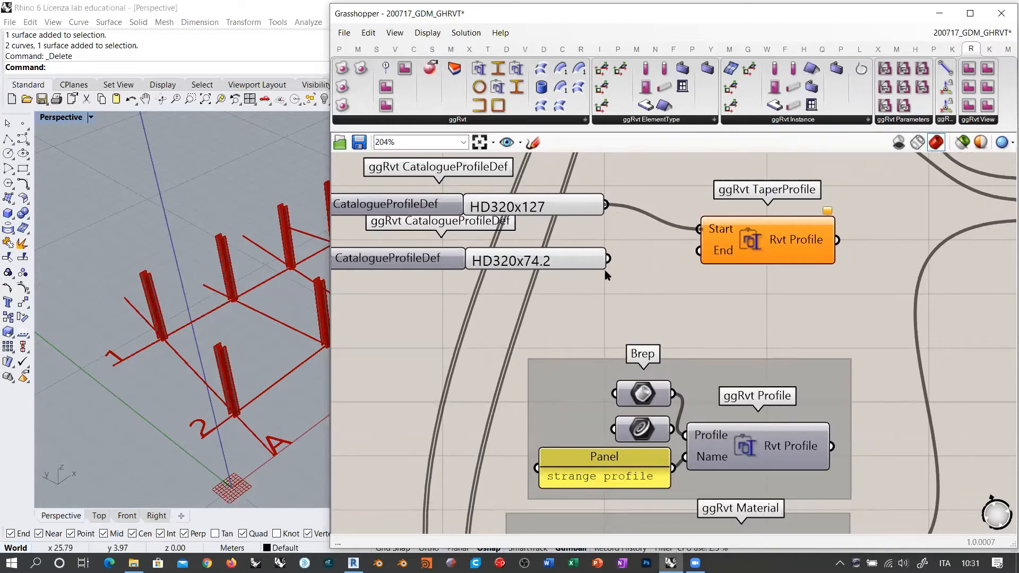
left_click_drag(608, 261, 679, 227)
left_click_drag(689, 288, 554, 206)
scroll(656, 264, "down", 4)
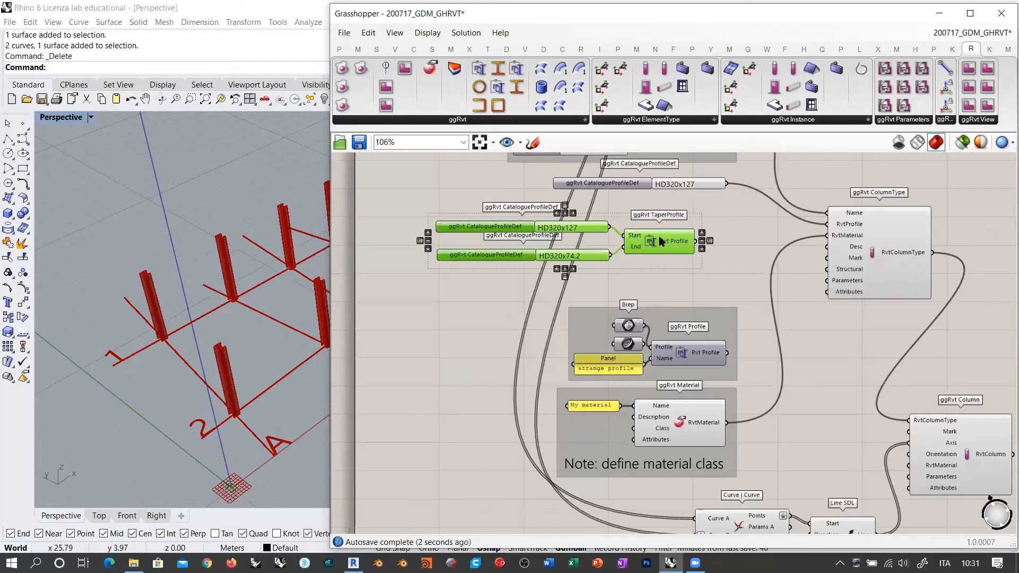
left_click_drag(660, 241, 696, 243)
right_click_drag(743, 244, 679, 262)
left_click(682, 264)
Step: Wire the TaperProfile output to the ColumnType's RvtProfile input and inspect the tapered columns in an enlarged Rhino Perspective view
scroll(683, 263, "up", 3)
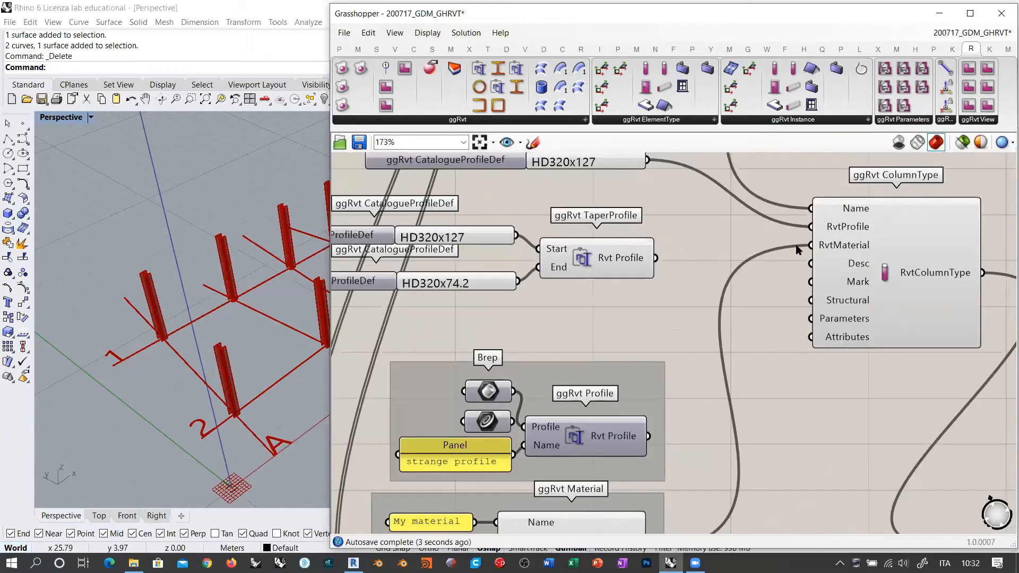
left_click_drag(657, 259, 812, 227)
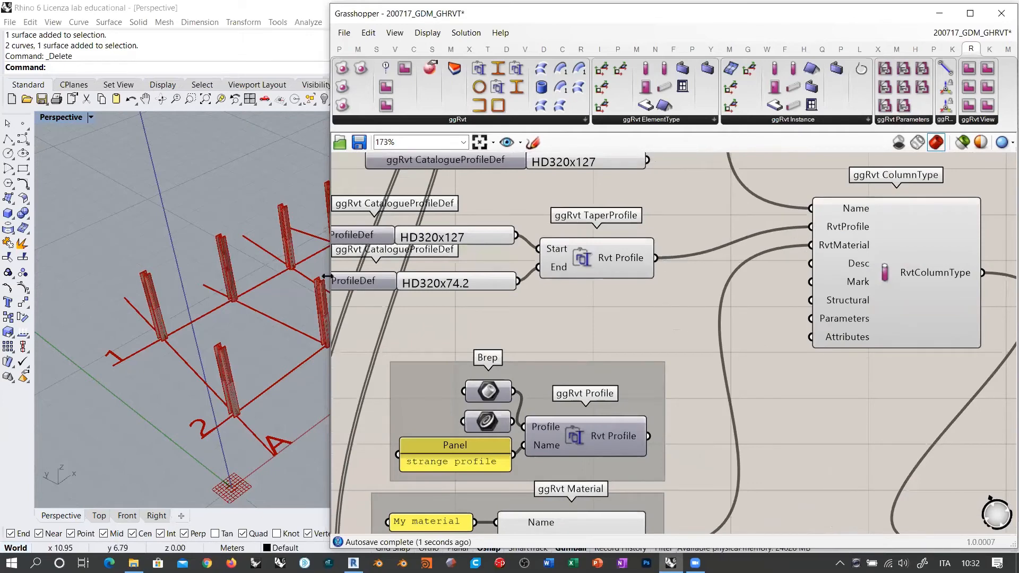
left_click_drag(329, 272, 482, 272)
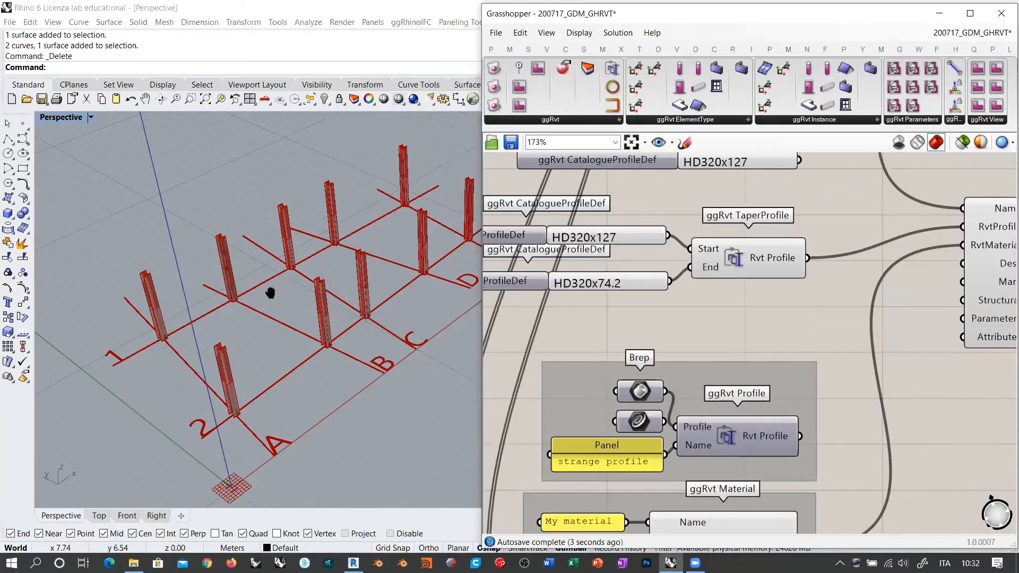
scroll(266, 324, "up", 8)
right_click_drag(364, 328, 339, 333)
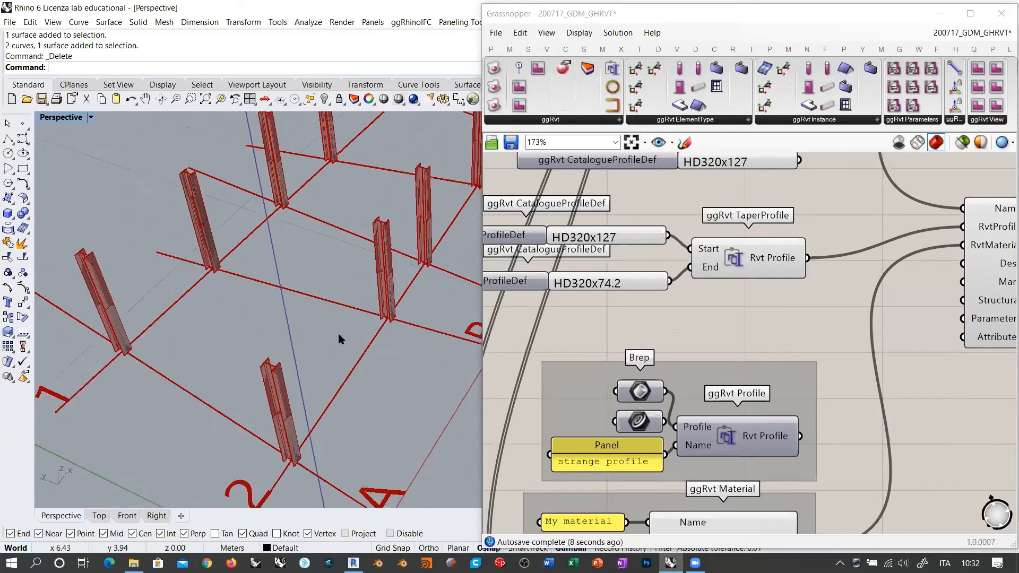
Step: Examine the start and end sections of a tapered column up close in the Top view, including its position on the grid
left_click(99, 515)
scroll(265, 284, "up", 3)
scroll(295, 369, "up", 8)
scroll(294, 368, "up", 10)
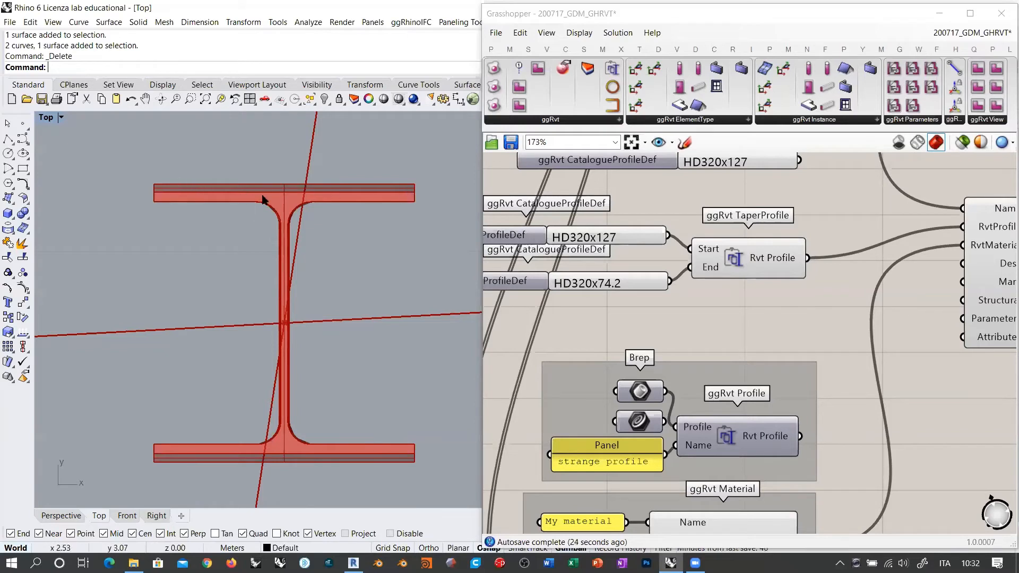
scroll(186, 243, "down", 20)
scroll(237, 308, "down", 4)
right_click_drag(323, 196, 219, 401)
scroll(208, 305, "down", 4)
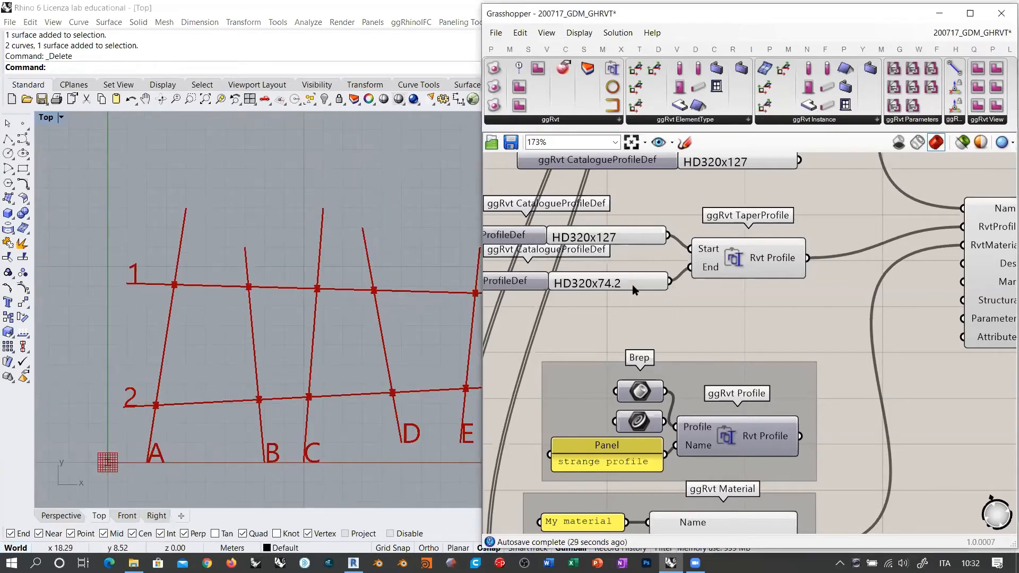
Step: Tighten the spacing between the two catalogue profile components feeding the TaperProfile and nudge the TaperProfile slightly left
right_click_drag(683, 291, 736, 290)
scroll(721, 235, "up", 1)
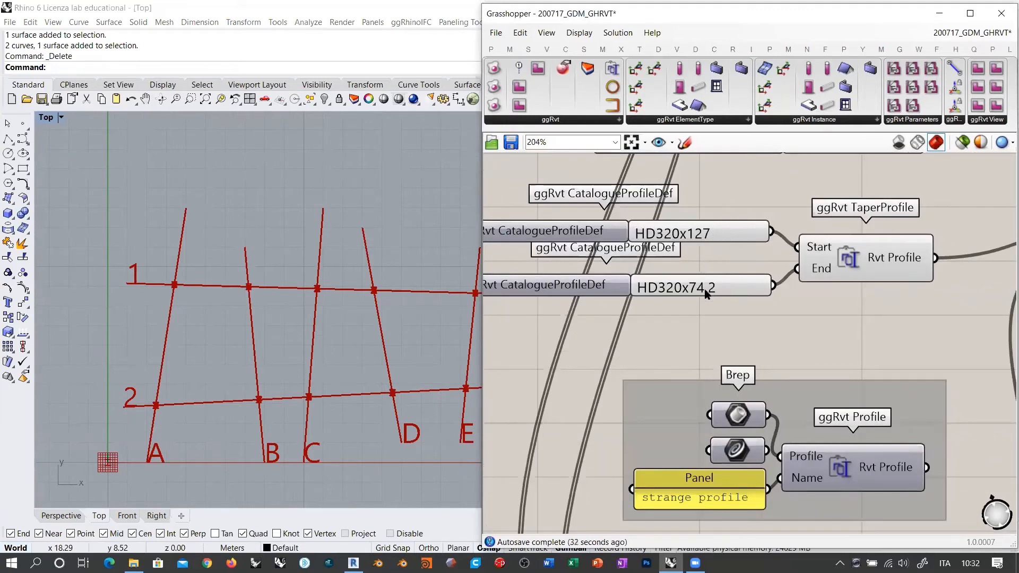
left_click_drag(737, 236, 740, 246)
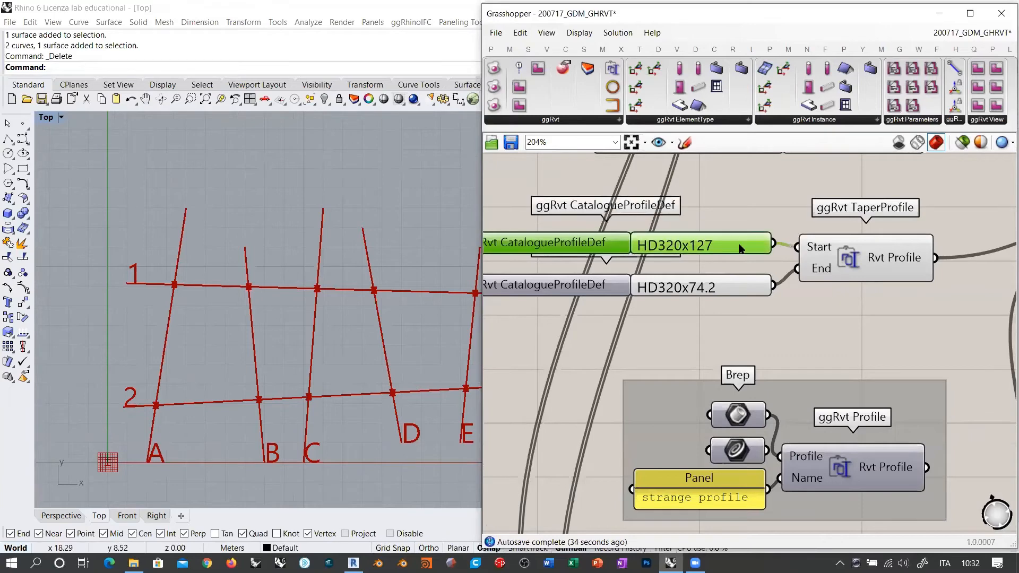
left_click_drag(750, 287, 750, 276)
left_click(752, 289)
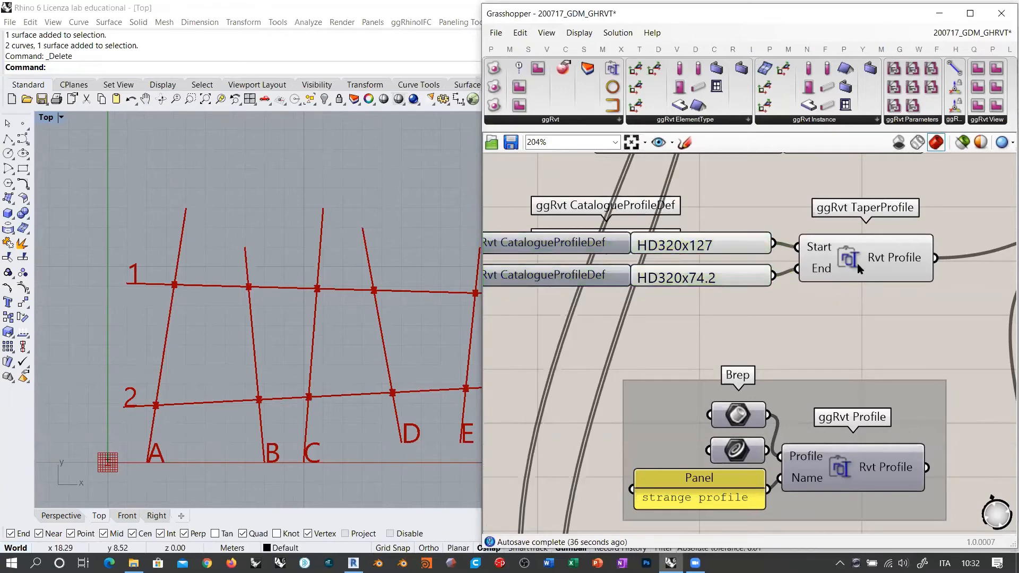
left_click_drag(857, 269, 850, 270)
left_click(846, 323)
Step: Examine the sides of the tapered columns up close in Rhino's Right view, checking how the section narrows along the height
right_click_drag(220, 351, 242, 314)
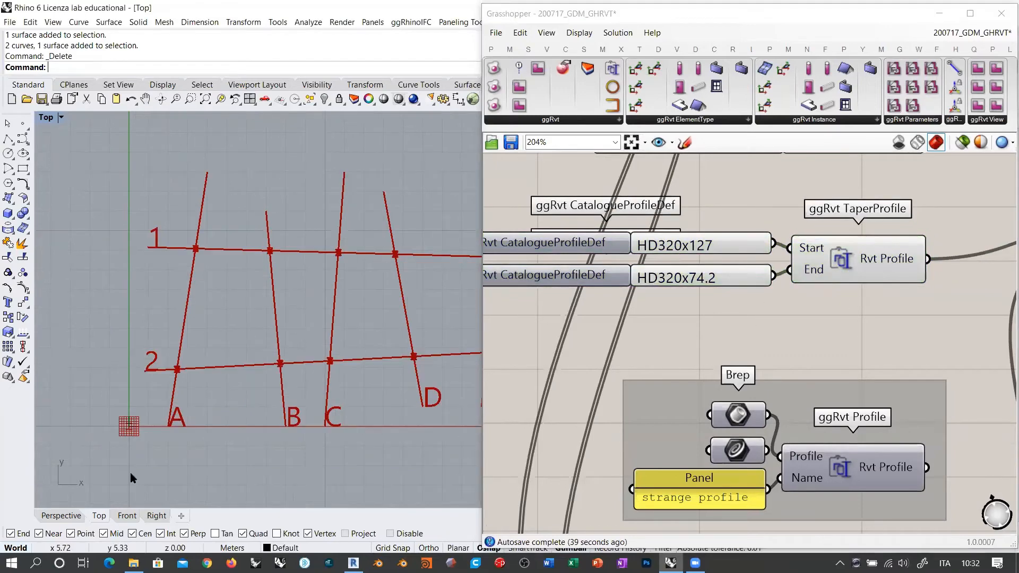
left_click(77, 517)
right_click_drag(287, 367, 321, 282)
left_click(157, 515)
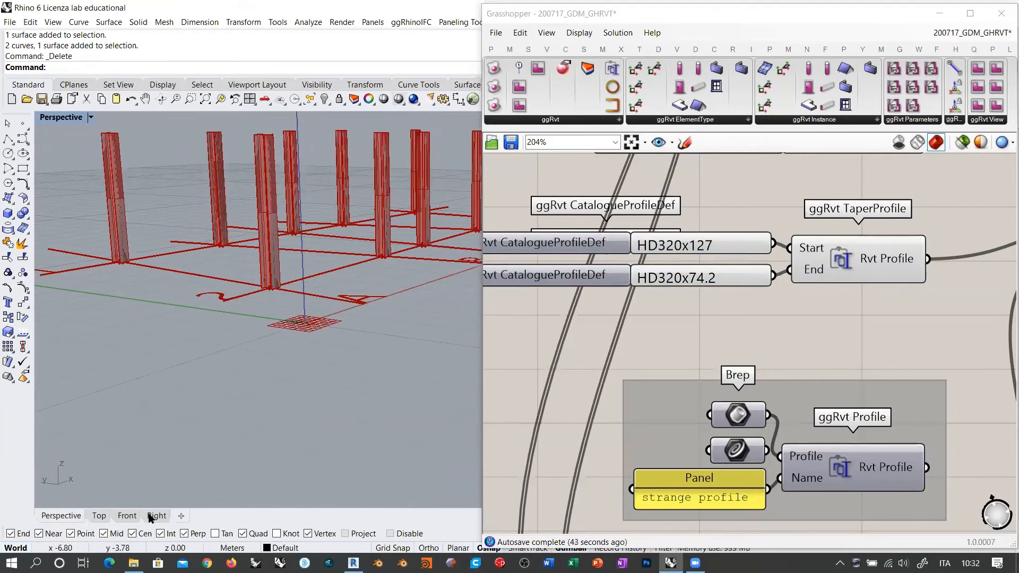
right_click_drag(407, 298, 166, 355)
scroll(244, 361, "up", 18)
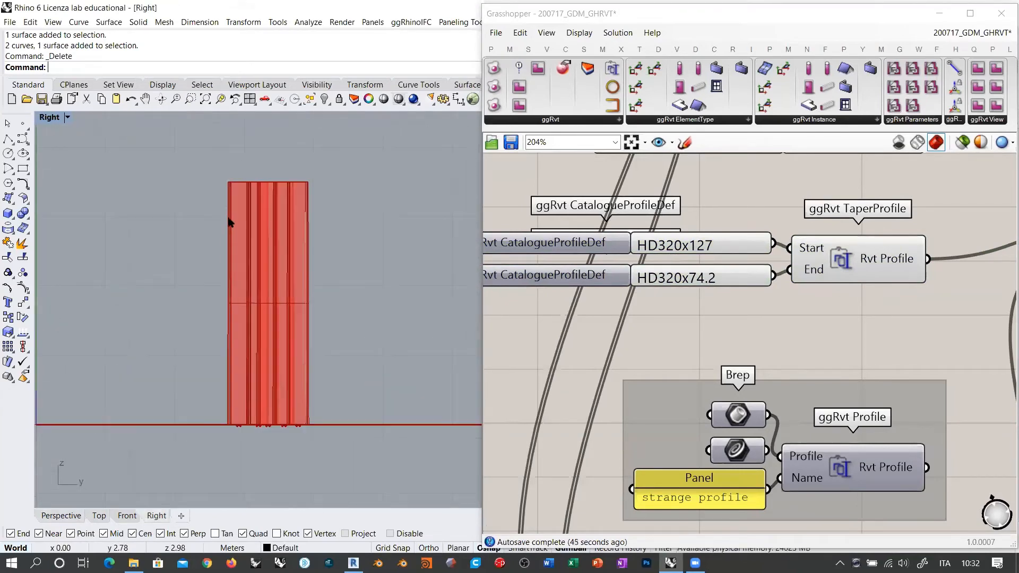
scroll(238, 245, "up", 6)
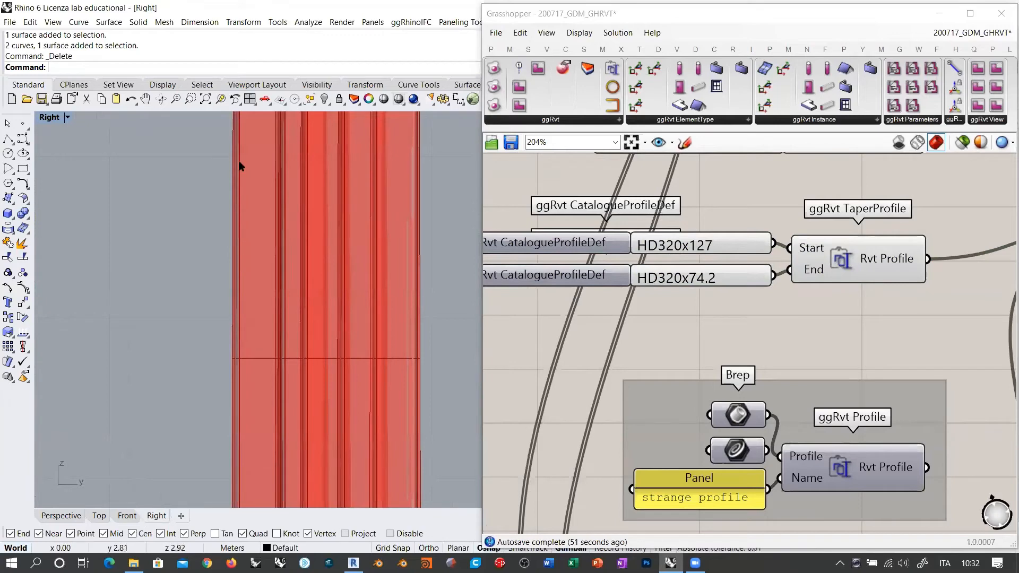
scroll(218, 319, "down", 6)
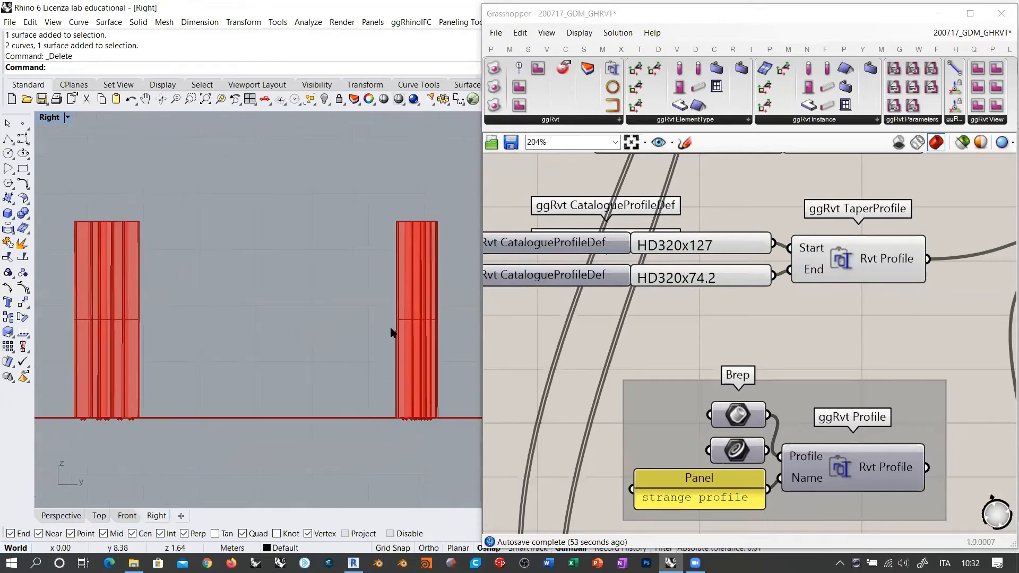
right_click_drag(294, 318, 309, 319)
Step: Reduce the column axis length slider to 0.089 and inspect the exaggerated taper in Rhino's Right view
right_click_drag(689, 324, 823, 311)
scroll(867, 318, "down", 4)
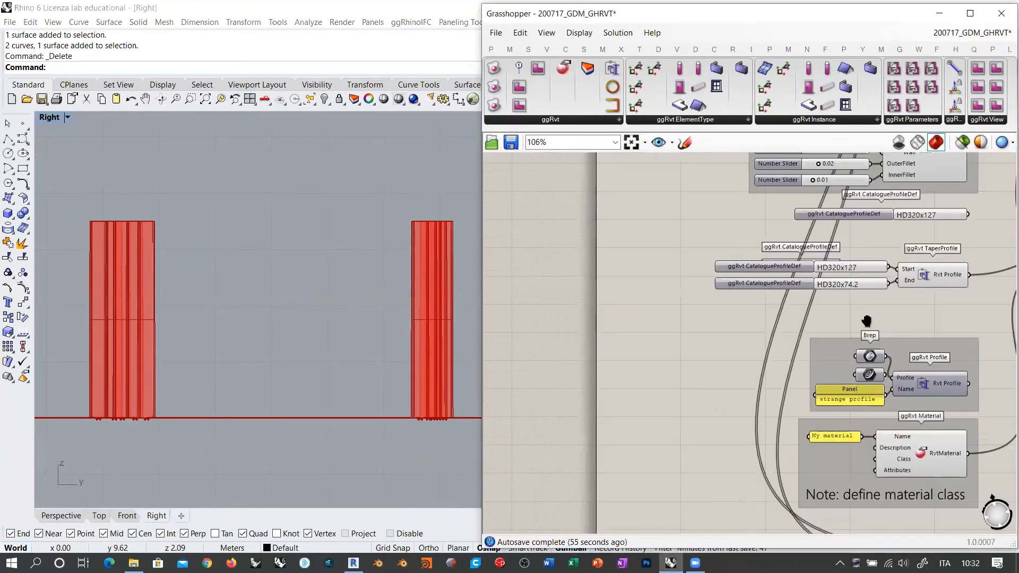
right_click_drag(959, 309, 757, 221)
scroll(716, 278, "up", 5)
scroll(734, 272, "down", 3)
scroll(731, 272, "down", 1)
right_click_drag(781, 362, 696, 183)
scroll(709, 348, "up", 4)
scroll(709, 349, "up", 3)
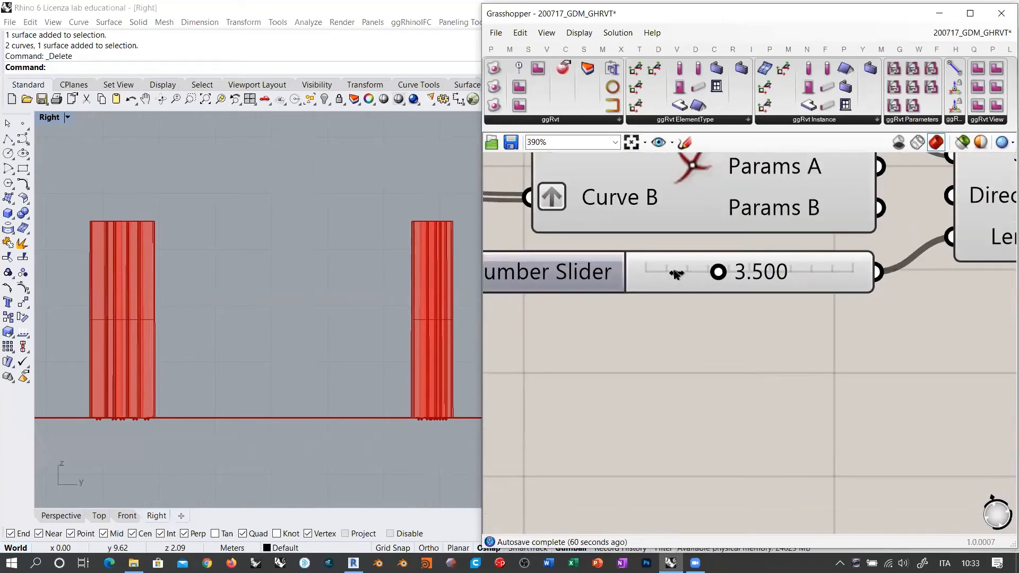
left_click_drag(676, 273, 648, 272)
scroll(183, 417, "up", 10)
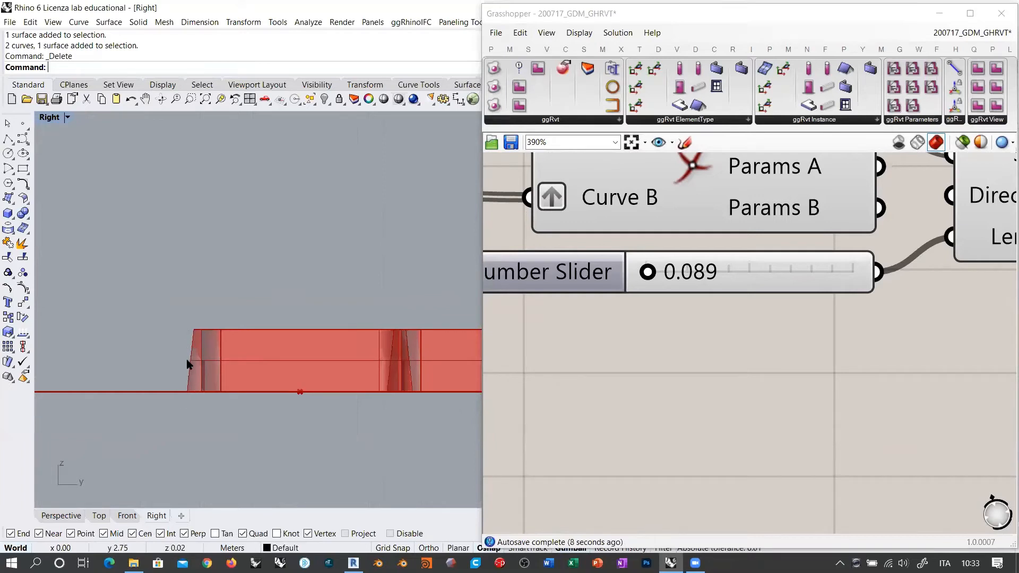
scroll(187, 364, "down", 6)
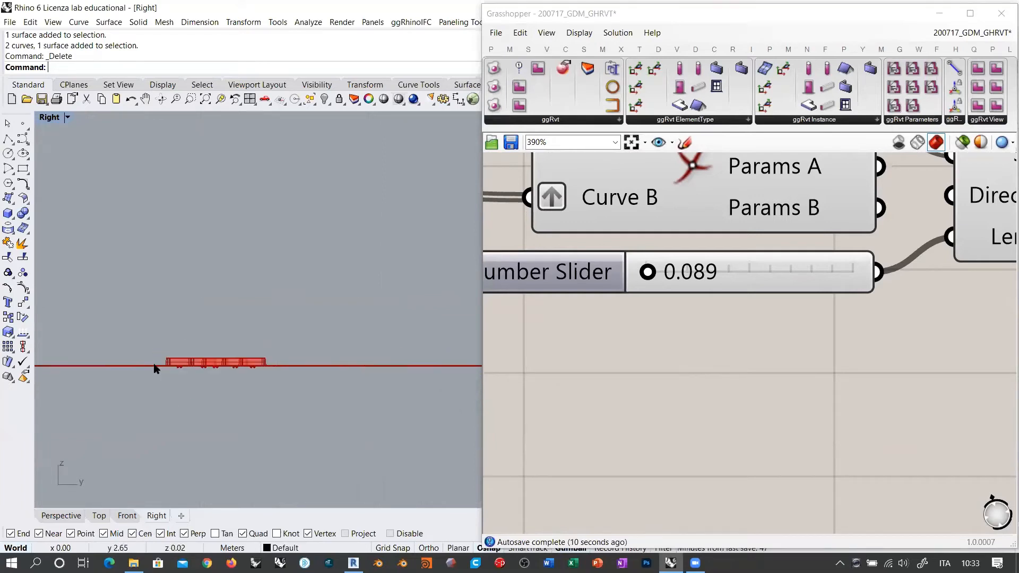
scroll(155, 368, "down", 3)
Step: Set the column axis length to 5 and view all the columns in Perspective
left_click(712, 274)
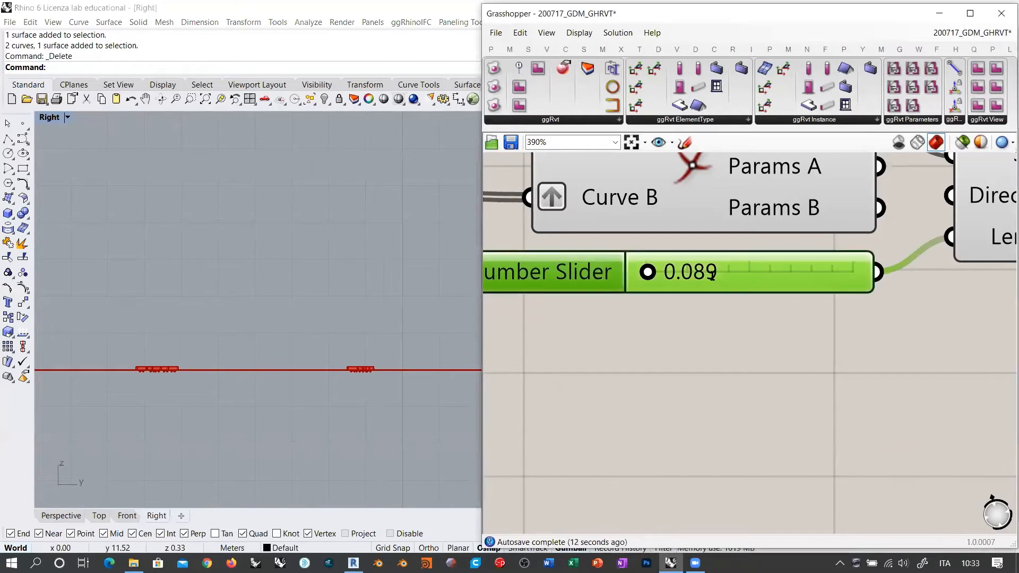
double_click(712, 273)
type("5")
key("Return")
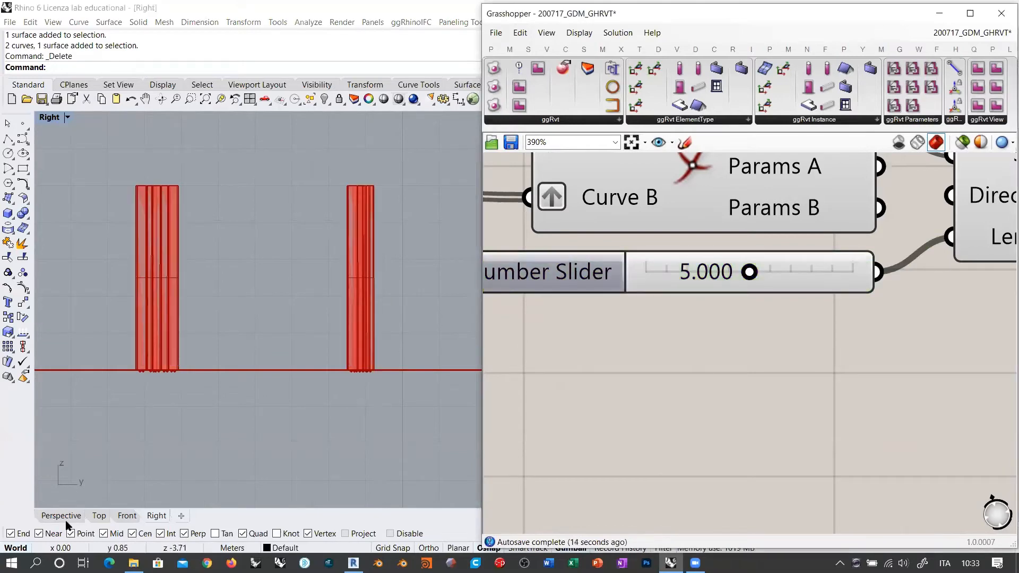
left_click(66, 520)
right_click_drag(286, 336, 358, 232)
right_click_drag(375, 288, 371, 313)
left_click(668, 339)
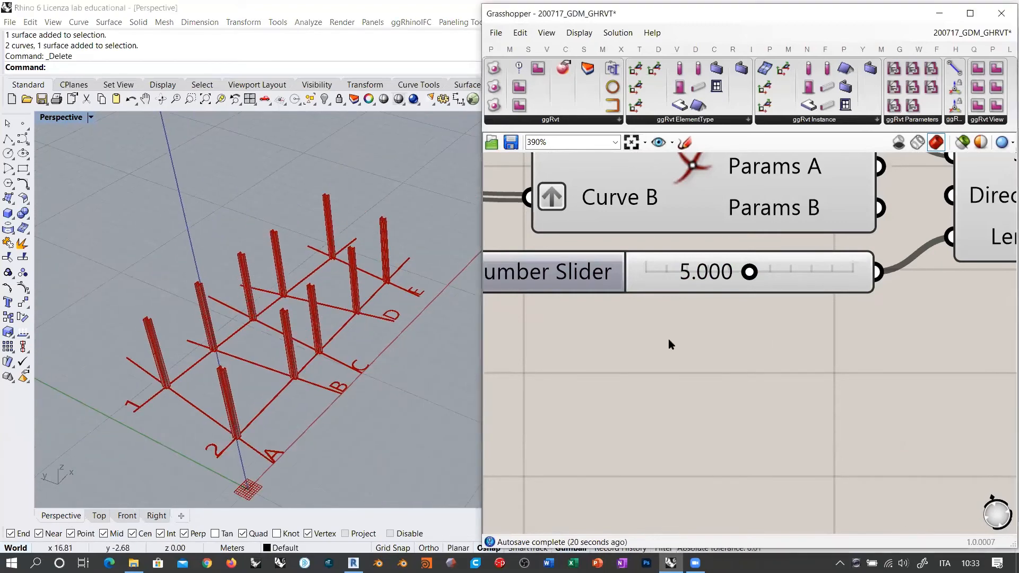
Step: Move the Curve | Curve, length slider and Line SDL components left together, beneath the material group
scroll(614, 334, "down", 5)
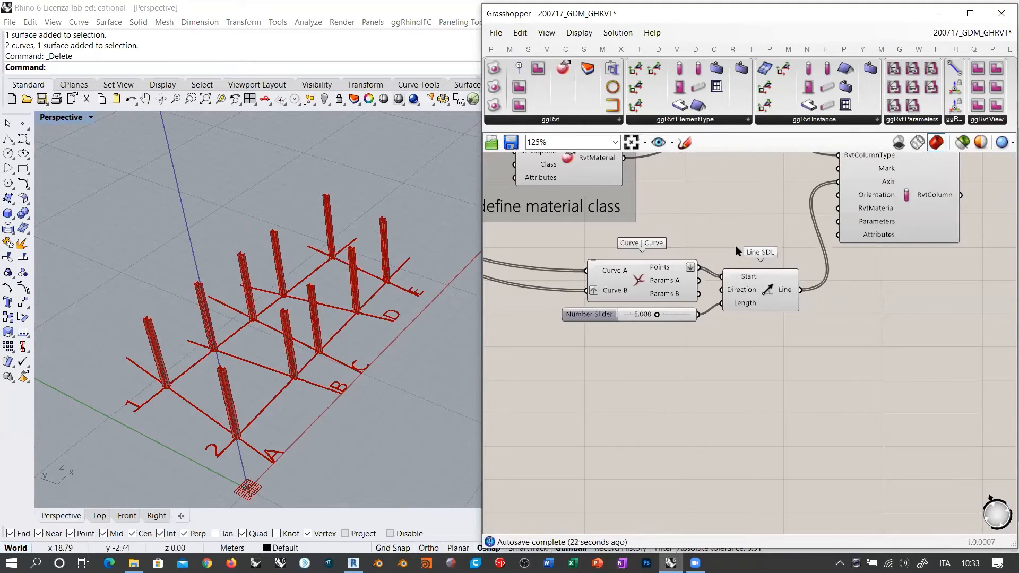
left_click_drag(771, 349, 621, 280)
right_click_drag(742, 292, 779, 310)
left_click_drag(778, 310, 619, 296)
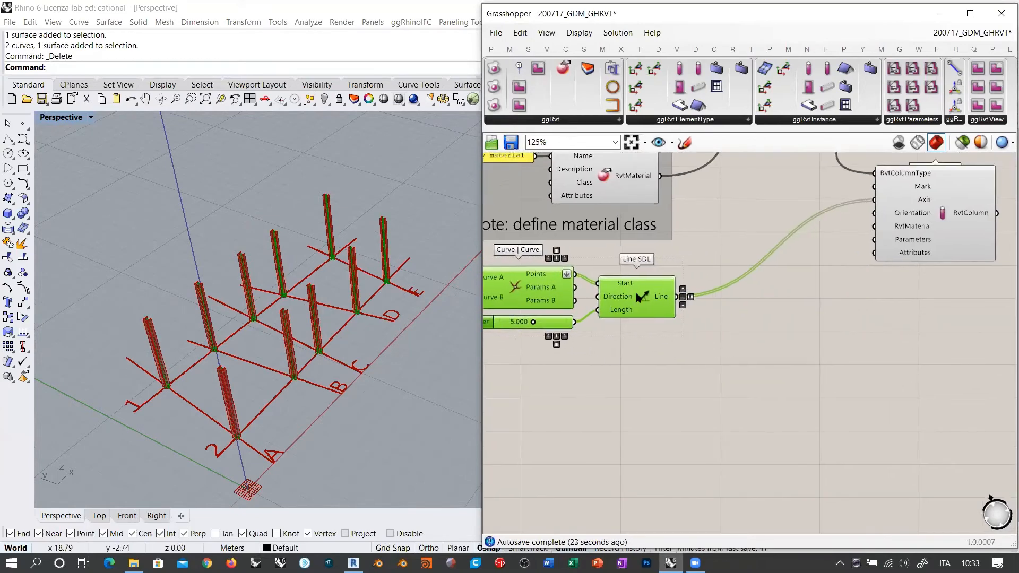
left_click(697, 295)
Step: Move the strange profile group, the material group and the column axis components up together, closer to the TaperProfile
scroll(697, 299, "down", 2)
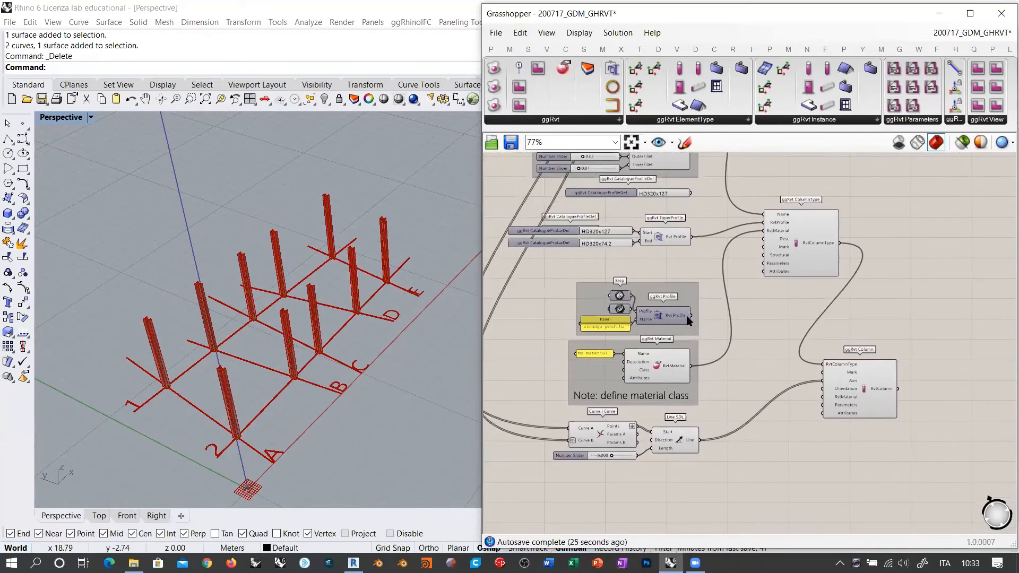
left_click_drag(712, 282, 556, 475)
left_click_drag(669, 300, 669, 273)
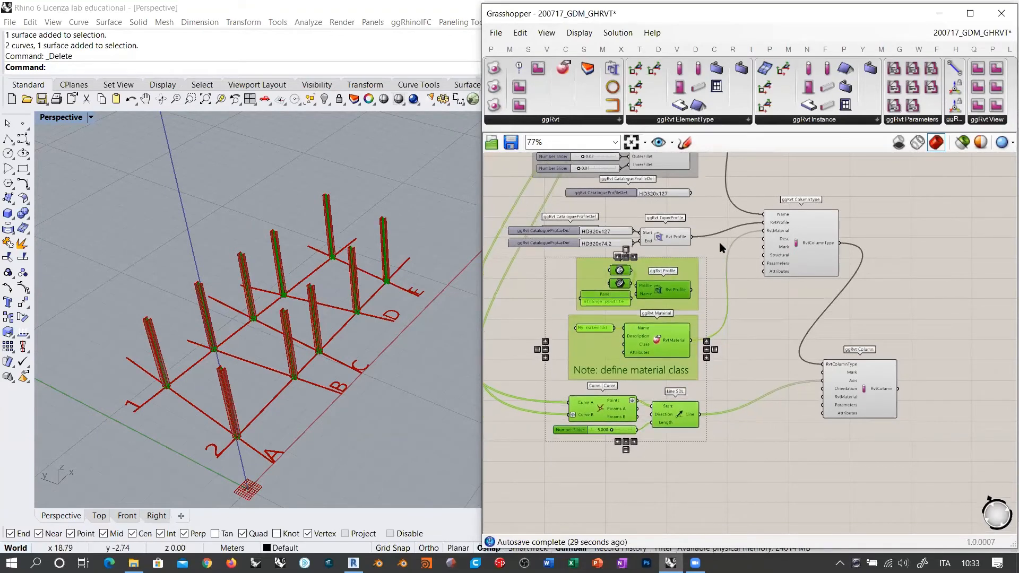
Step: Group the TaperProfile with its HD320x127 and HD320x74.2 catalogue profile components
scroll(718, 242, "up", 2)
left_click_drag(735, 325, 608, 283)
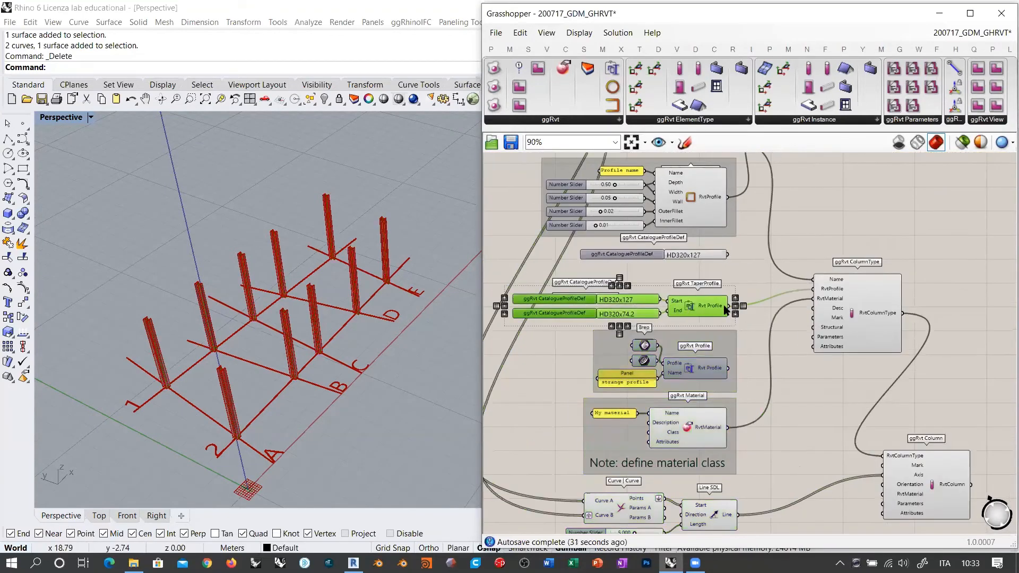
key("ctrl+g")
left_click(773, 321)
left_click(706, 304)
left_click(743, 280)
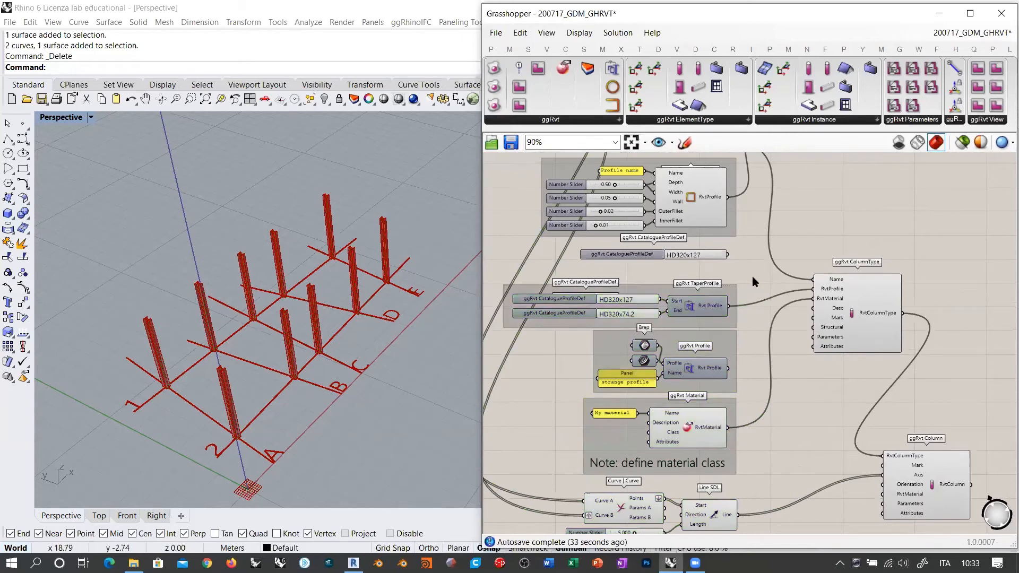
Step: Shift the single HD320x127 catalogue profile, the Rectangle Profile group and the column type name panel slightly down to tighten the layout
left_click(705, 226)
left_click(702, 427)
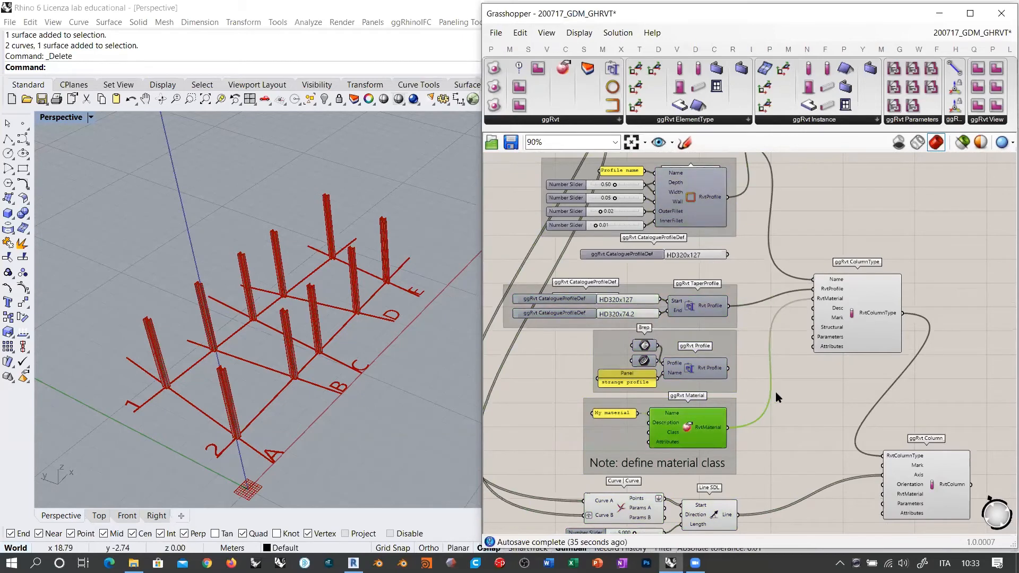
left_click(775, 392)
right_click_drag(774, 389, 752, 313)
right_click_drag(701, 285, 706, 333)
scroll(707, 333, "down", 2)
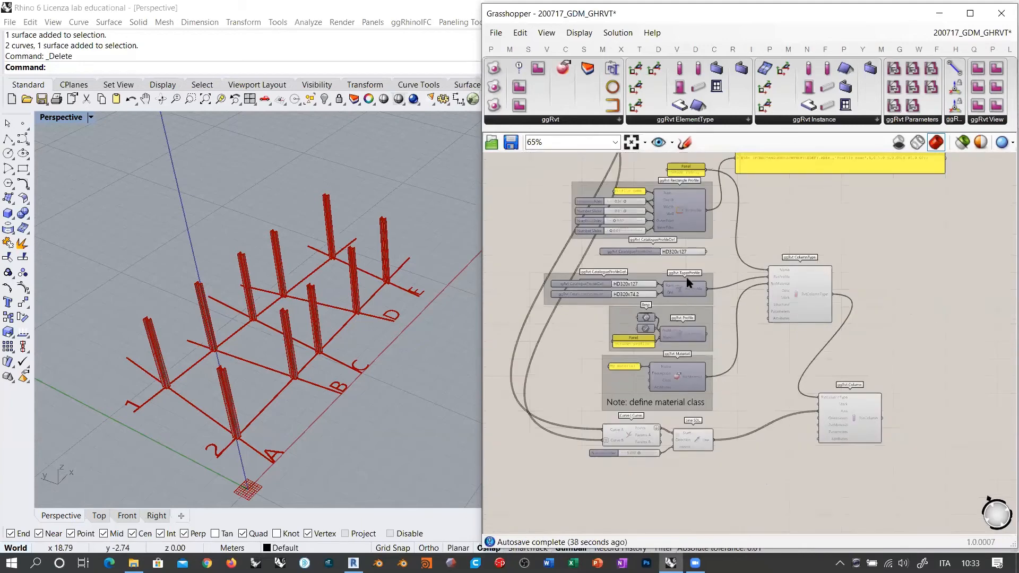
left_click_drag(689, 251, 692, 264)
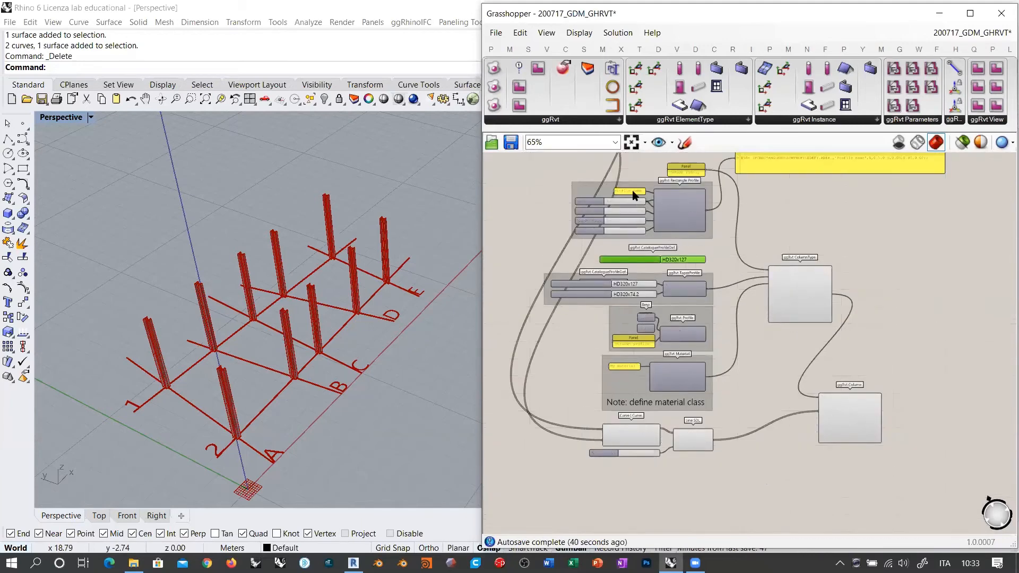
left_click_drag(650, 190, 688, 181)
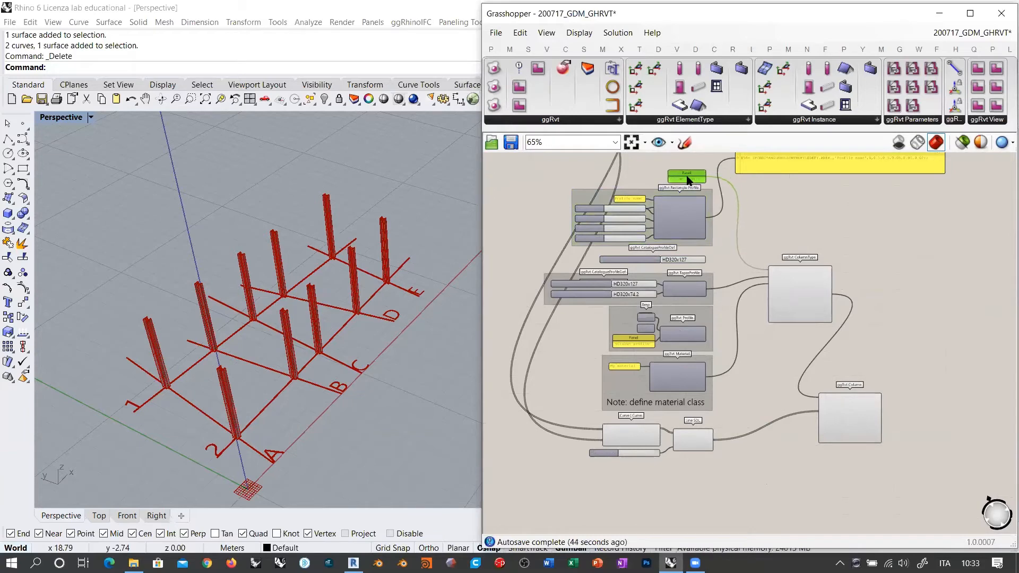
left_click(766, 221)
Step: Add a Point parameter below the Line SDL component
right_click_drag(306, 351, 414, 274)
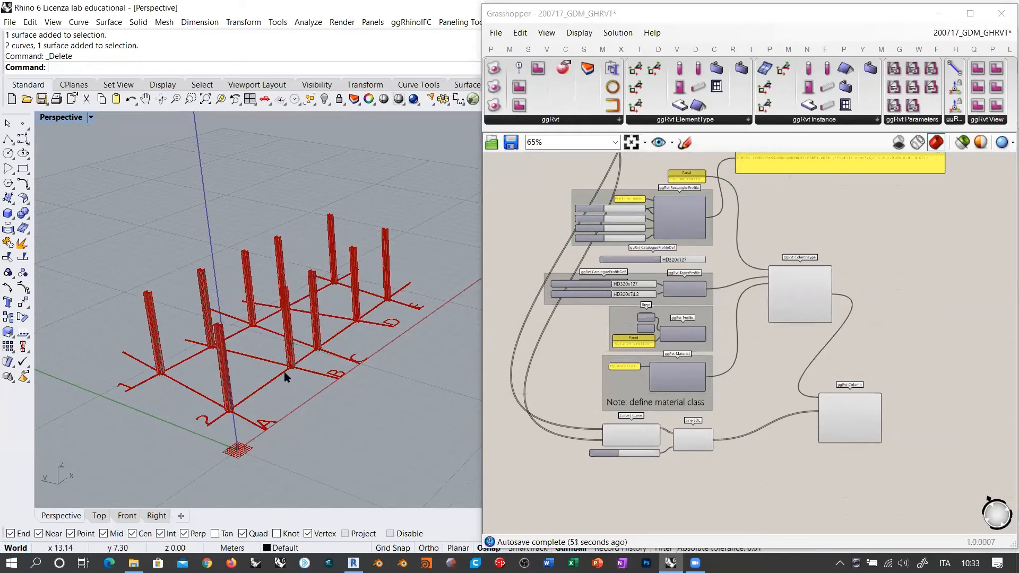
scroll(736, 380, "up", 5)
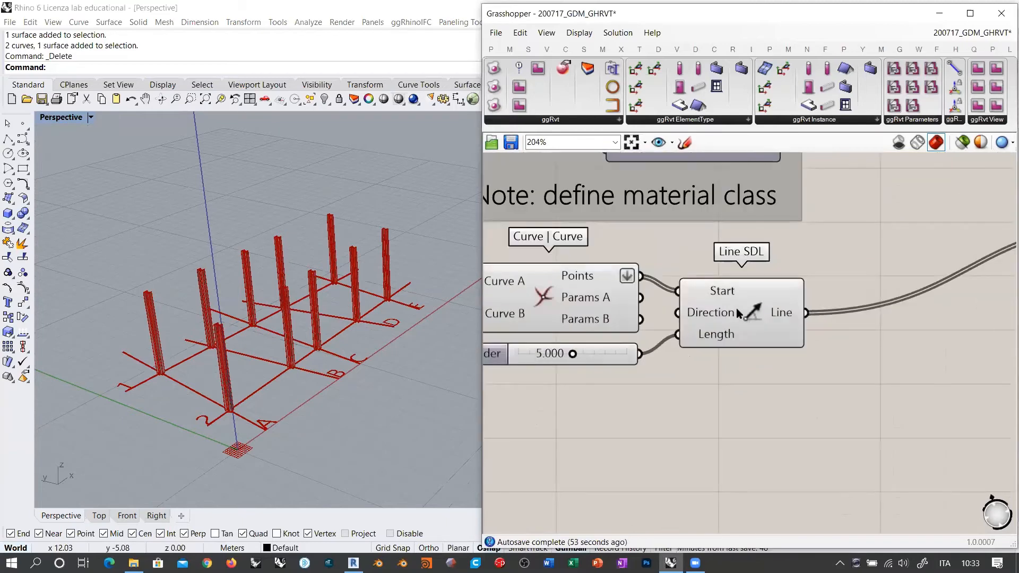
scroll(750, 388, "down", 3)
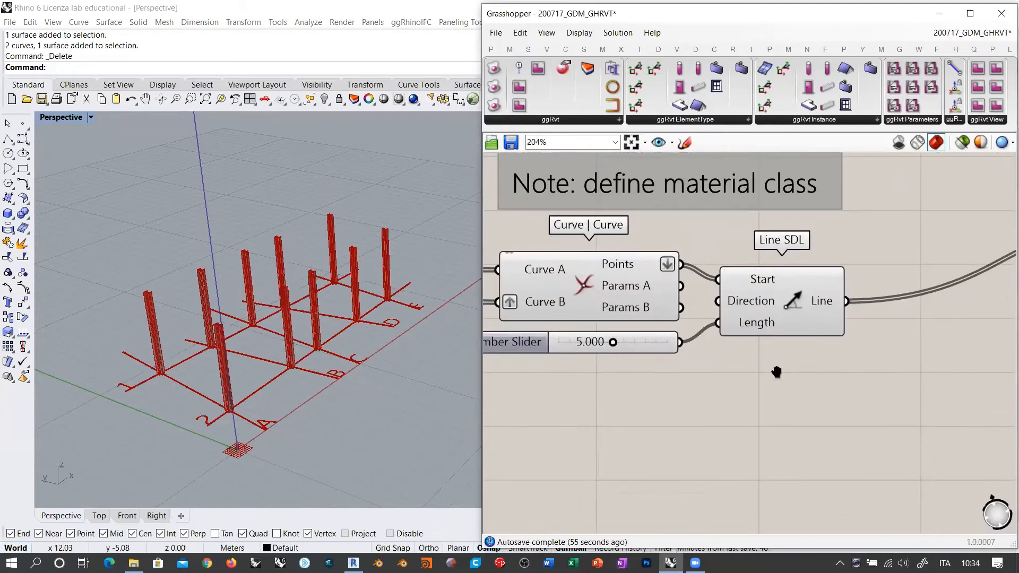
double_click(712, 381)
type("poi")
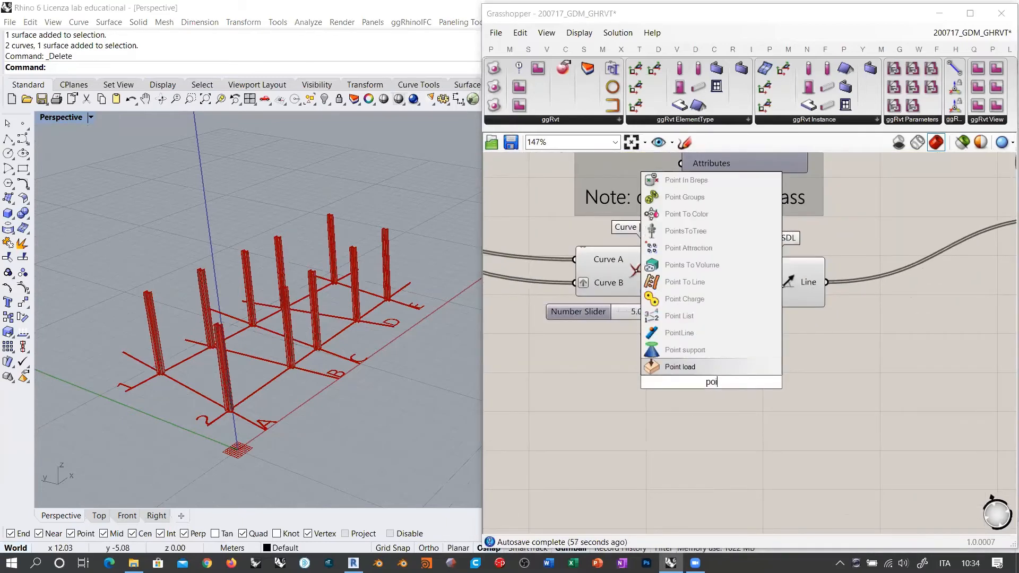
type("nt")
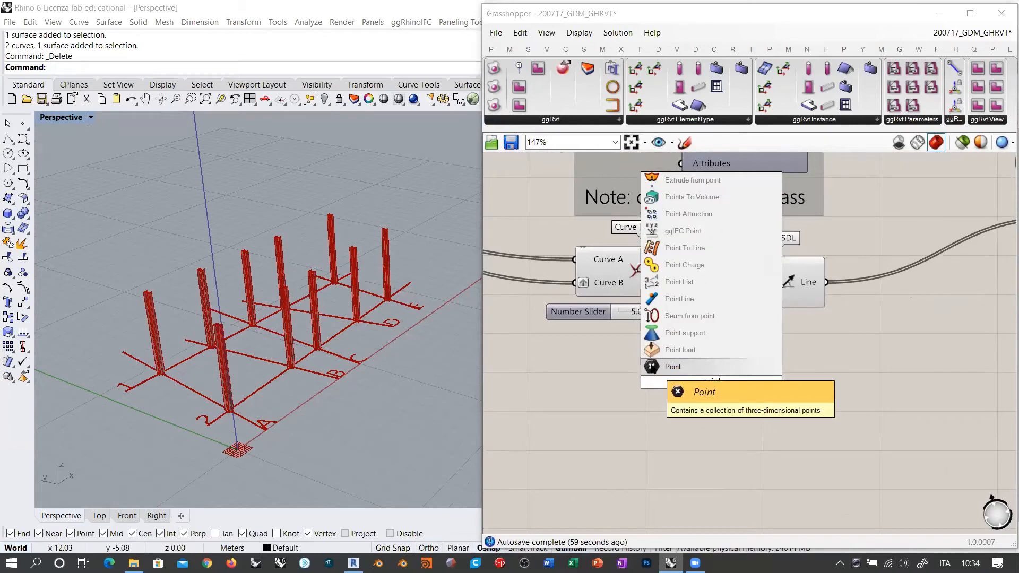
key("Return")
Step: Set one point for the Point parameter among the columns in Rhino and raise it high above the grid
right_click(704, 383)
left_click(743, 455)
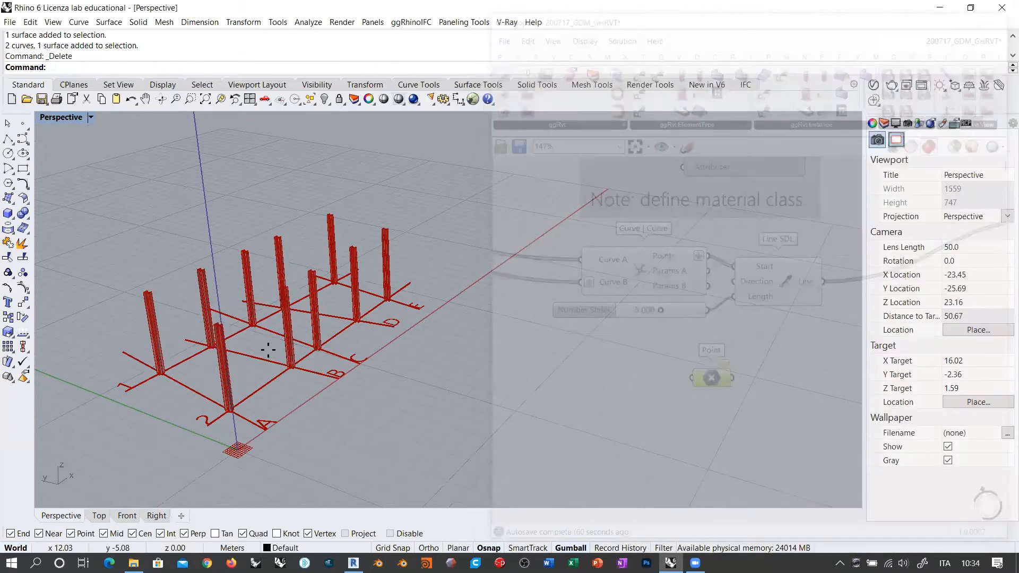
left_click(293, 335)
right_click_drag(350, 373, 352, 302)
left_click_drag(319, 364, 319, 159)
scroll(335, 246, "down", 4)
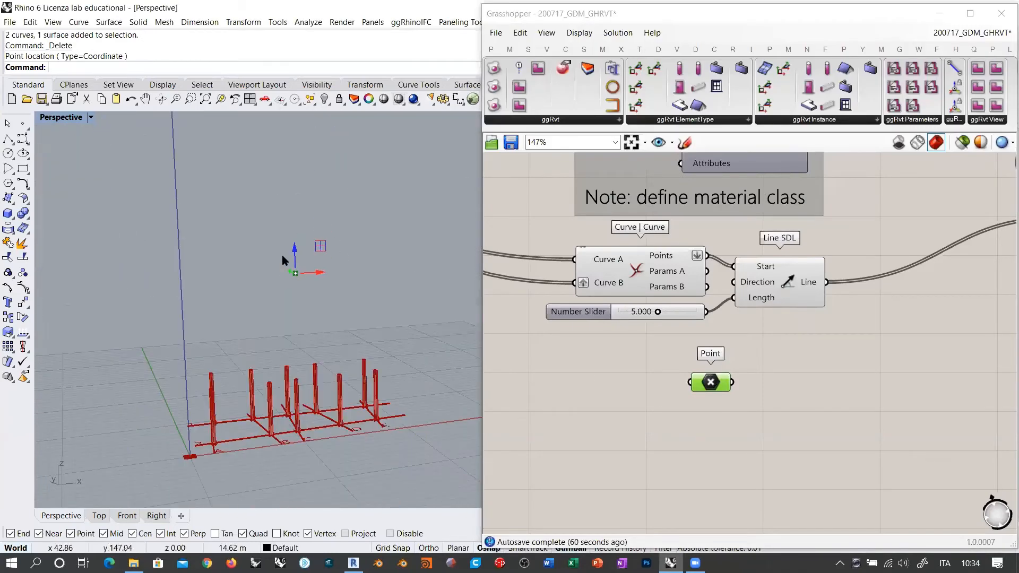
left_click_drag(295, 252, 298, 172)
left_click(694, 328)
Step: Reposition the Point parameter beneath the column length slider, leaving space below the Line SDL
right_click_drag(765, 287, 740, 375)
scroll(740, 375, "down", 4)
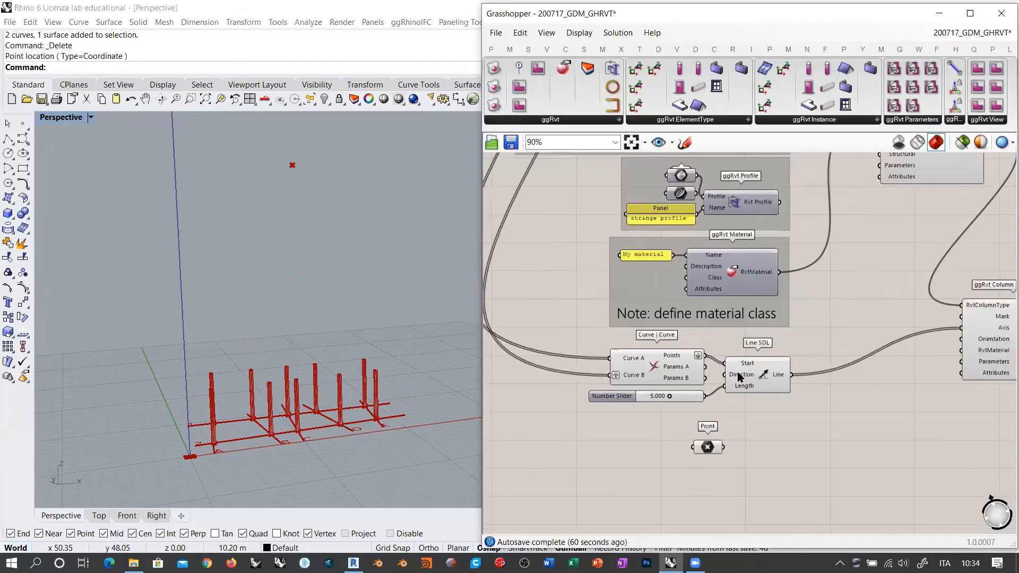
right_click_drag(715, 337, 683, 346)
scroll(666, 419, "up", 4)
left_click_drag(650, 403, 721, 395)
left_click(600, 274)
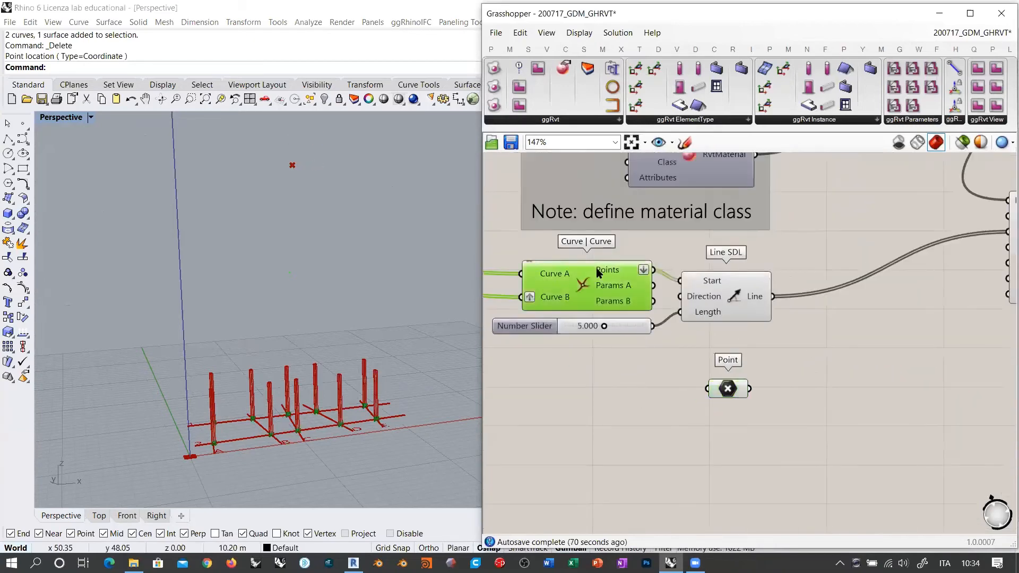
left_click(736, 392)
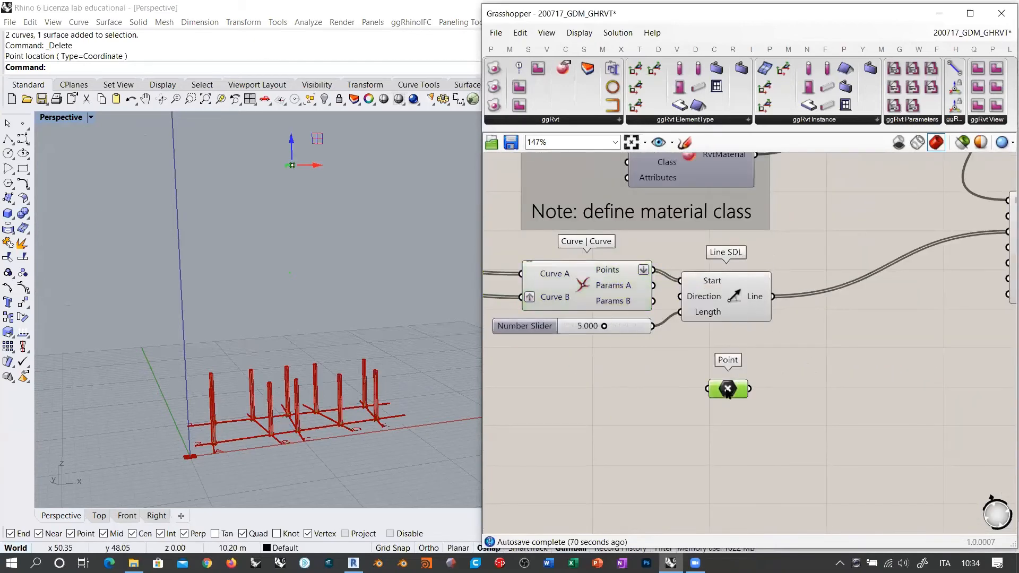
key("ctrl+z")
Step: Add a Vector 2Pt component, wiring the curve intersection Points to Point A and the Point parameter to Point B
double_click(727, 392)
type("vect")
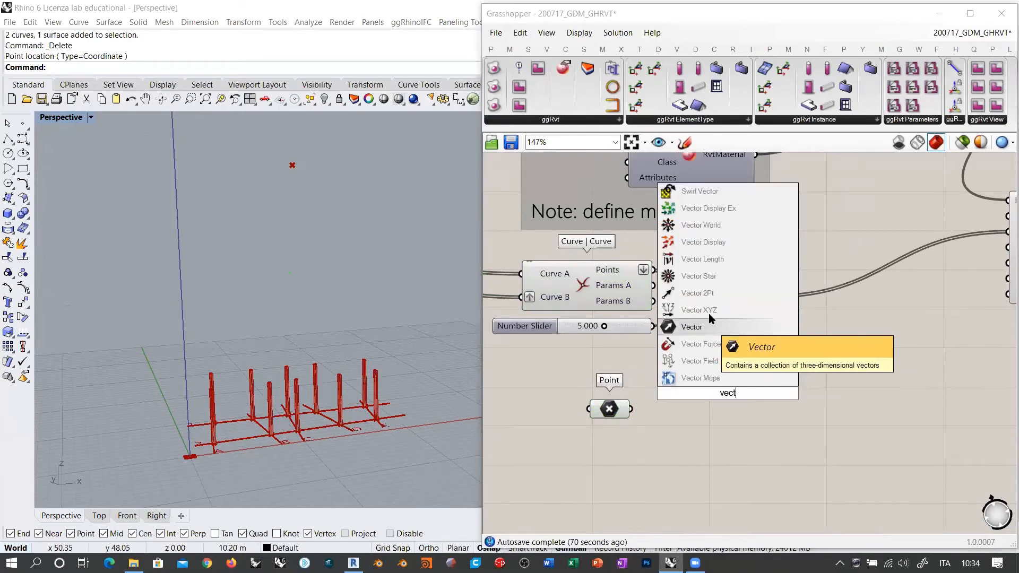
left_click(699, 344)
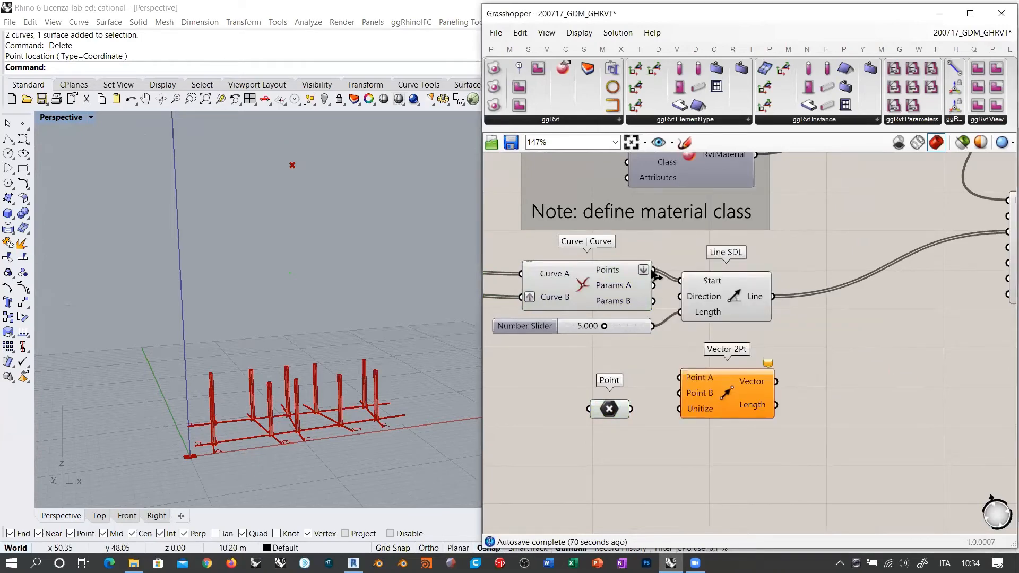
left_click_drag(655, 271, 681, 377)
left_click_drag(631, 409, 683, 396)
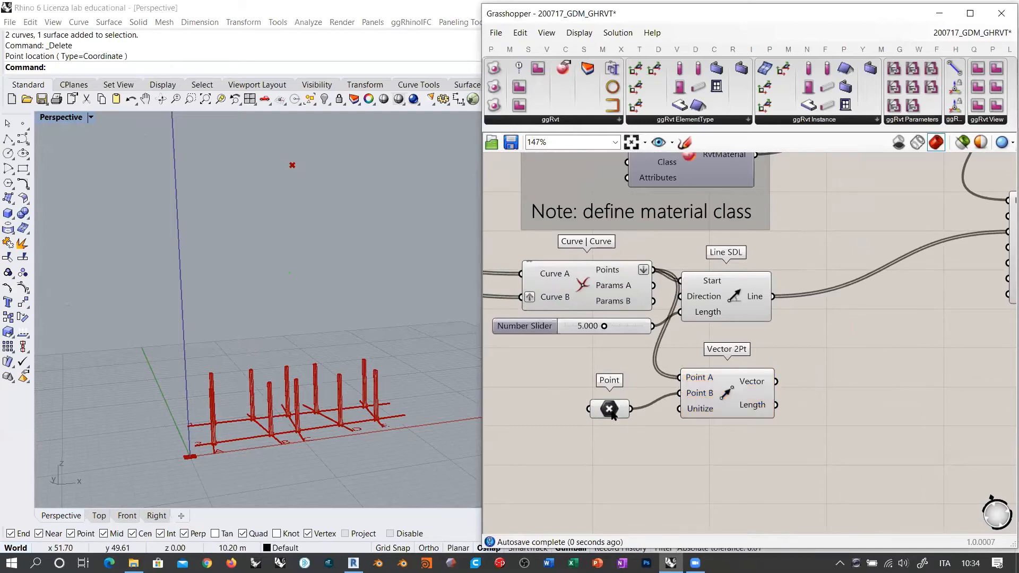
Step: Align the Point parameter with Point B of Vector 2Pt and shift both components left, freeing space beside the vector outputs
left_click_drag(612, 413, 612, 398)
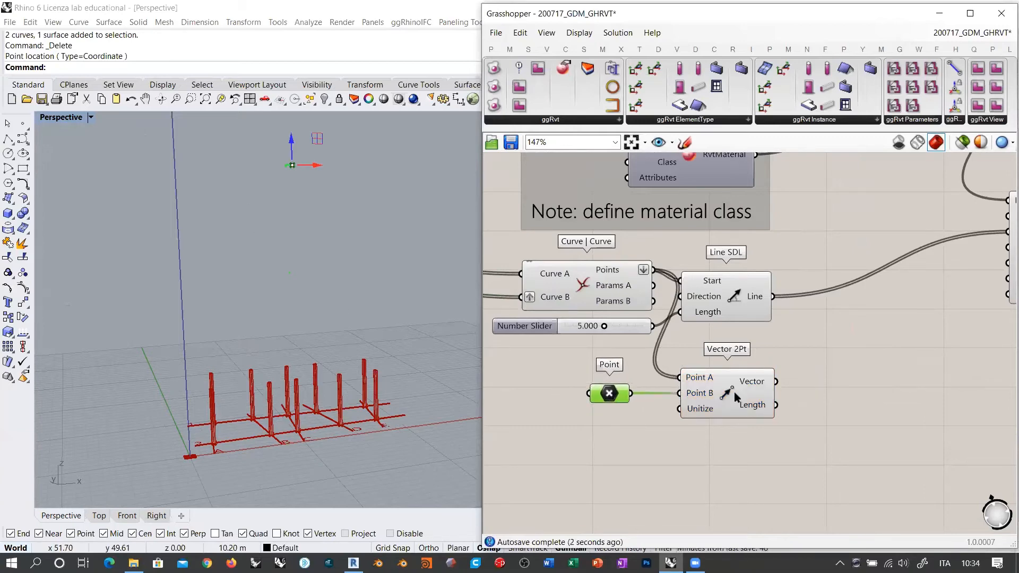
left_click_drag(735, 396, 675, 396, "shift")
left_click(768, 358)
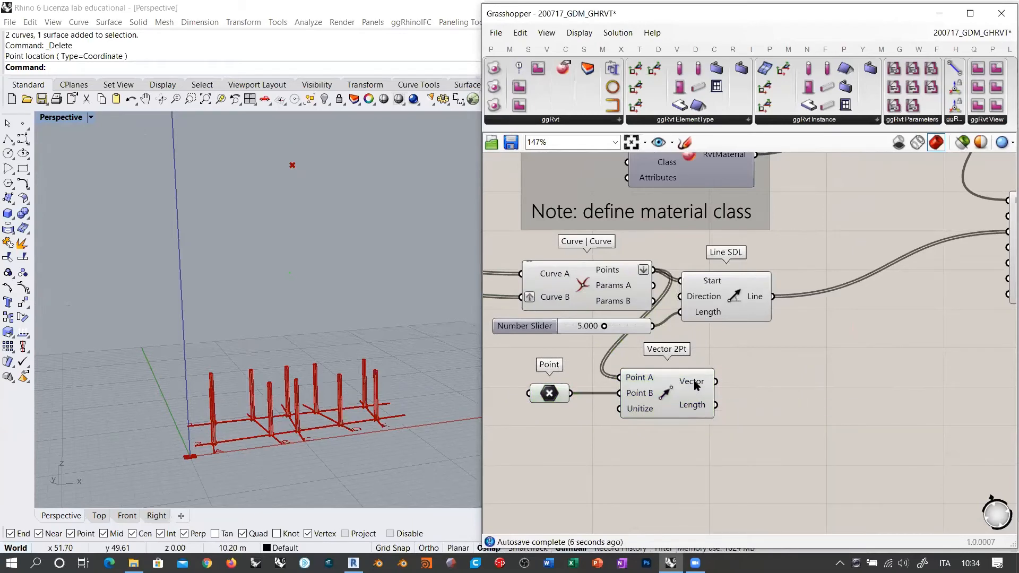
Step: Apply Invert to the Unitize input of the Vector 2Pt component
mouse_move(696, 386)
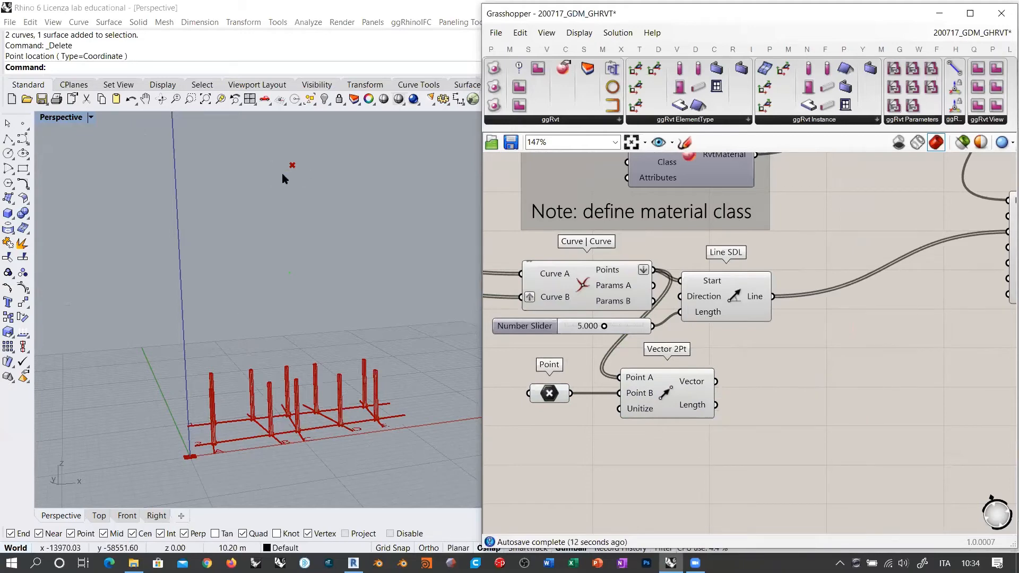
right_click(635, 410)
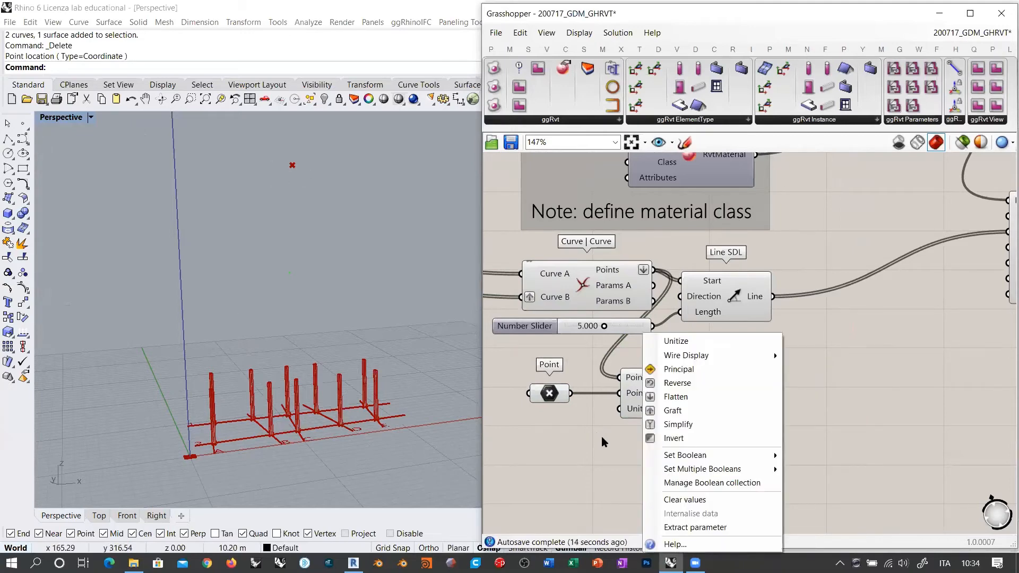
left_click(666, 438)
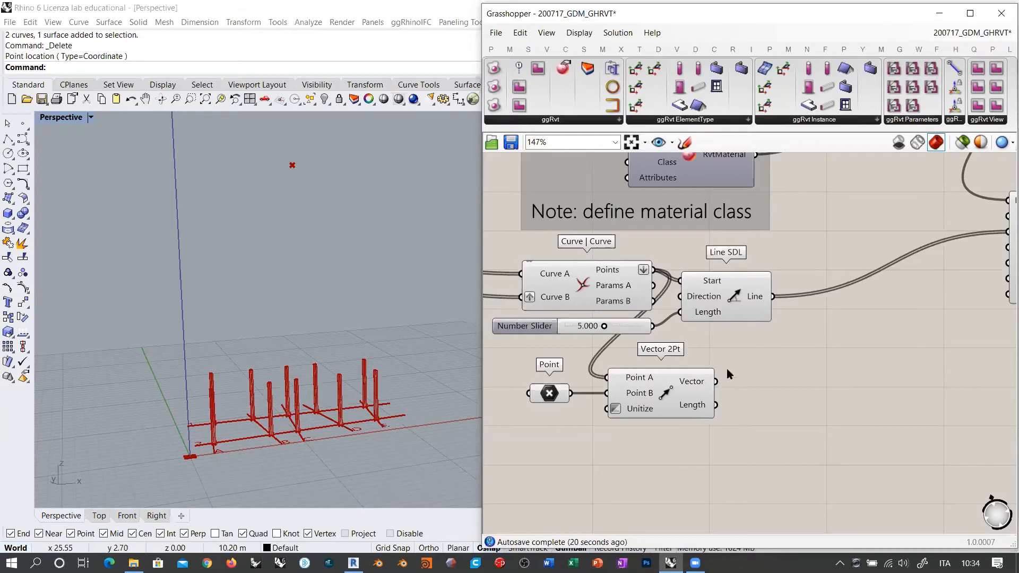
Step: Add an Amplitude component, wiring the Vector 2Pt Vector into its Vector input and the column length slider into Amplitude
double_click(788, 386)
type("ampli")
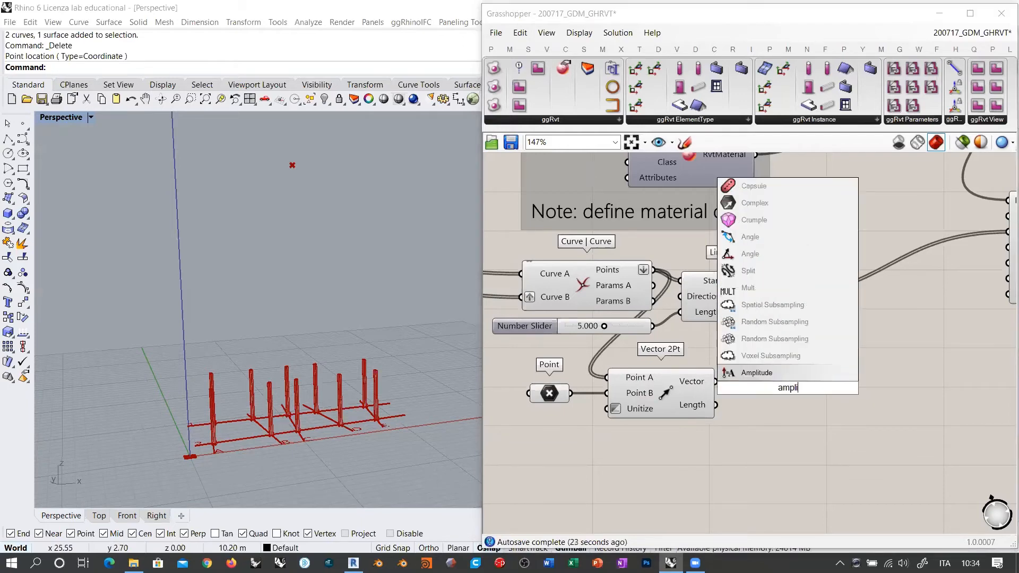
left_click(788, 372)
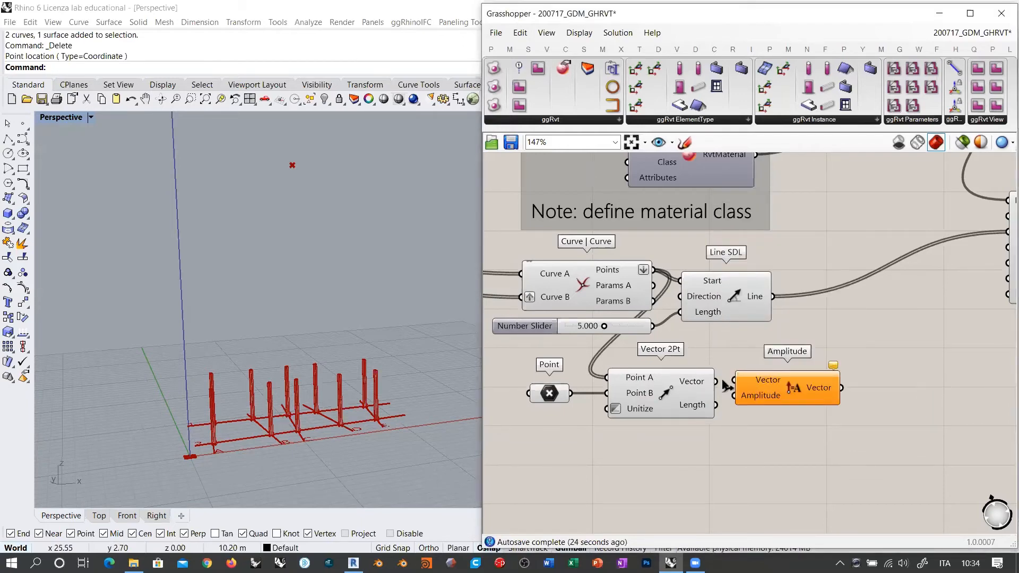
left_click_drag(717, 381, 734, 381)
left_click_drag(654, 326, 734, 396)
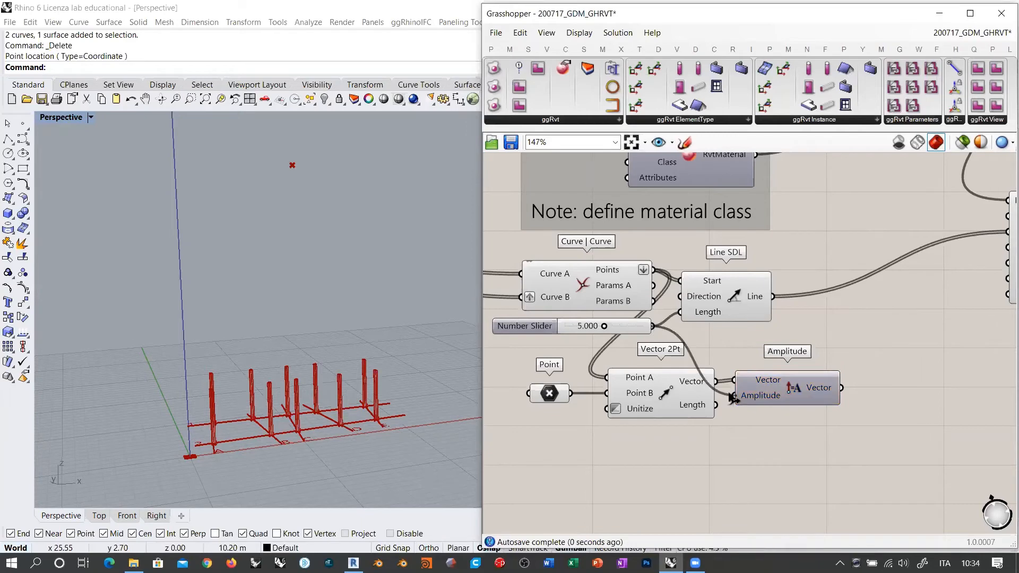
Step: Align the Amplitude component with the Vector 2Pt output and shift both components closer to the Point parameter
left_click(774, 393)
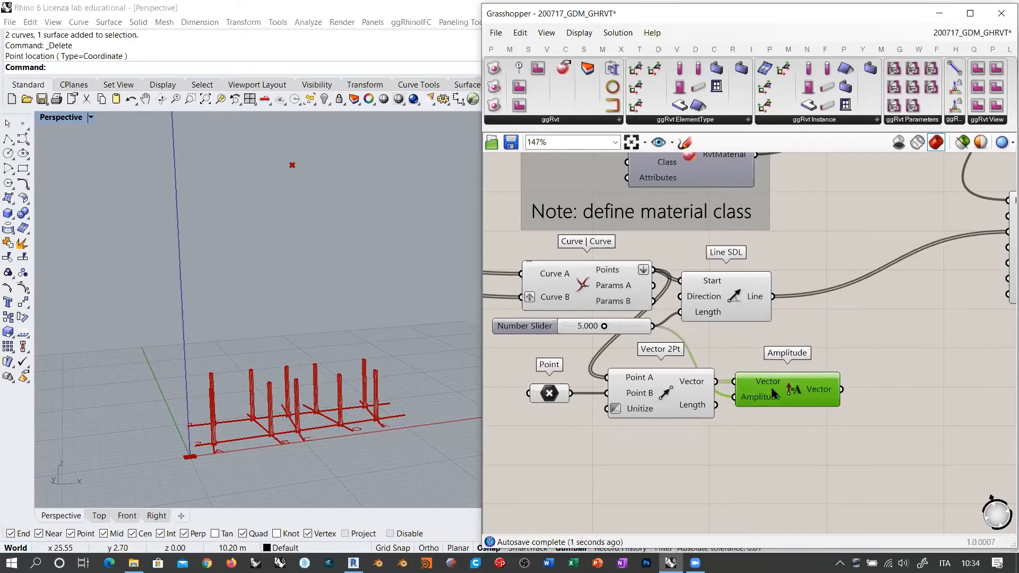
left_click_drag(643, 394, 623, 390)
left_click_drag(774, 391, 753, 391)
Step: Wire the Amplitude Vector output into the ggRvt Column Axis input and into the Line SDL Direction input
right_click_drag(827, 327, 652, 367)
left_click(652, 369)
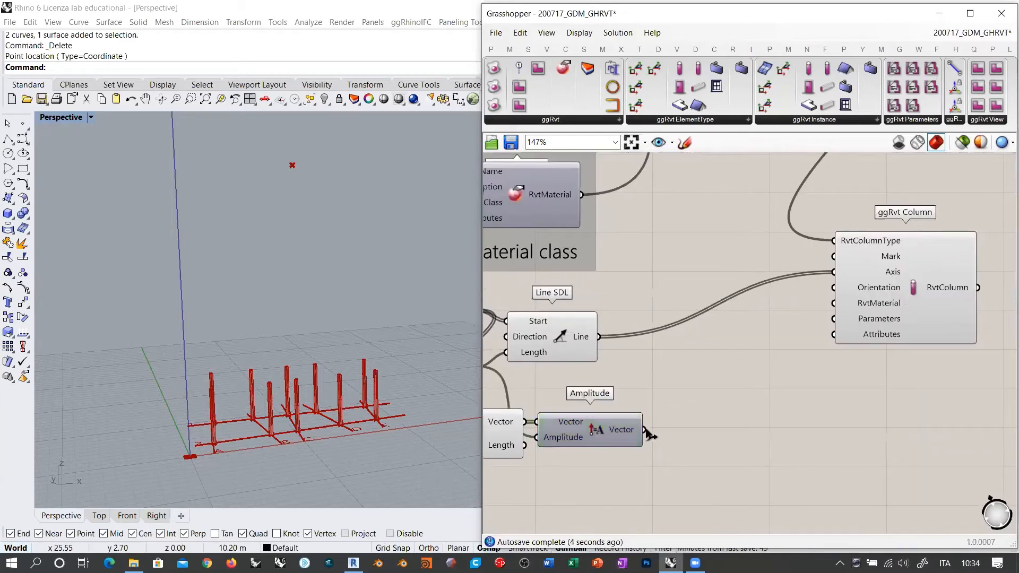
left_click_drag(646, 430, 822, 286)
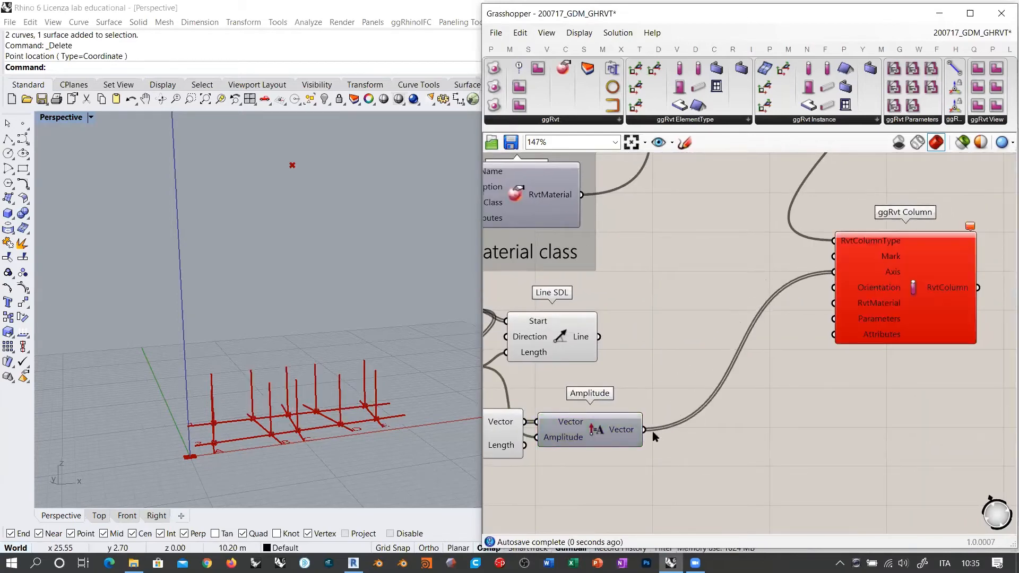
left_click_drag(644, 429, 506, 337)
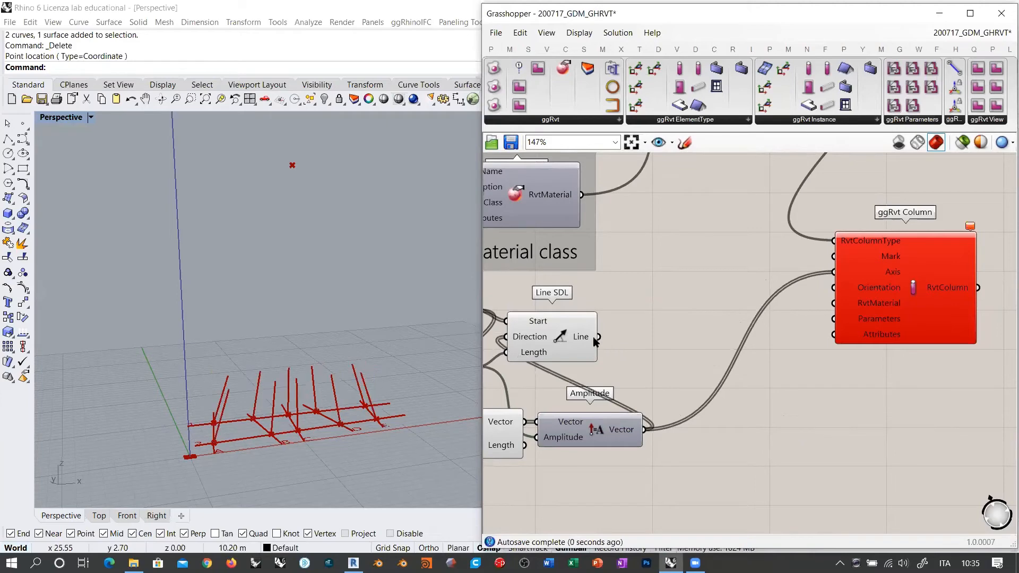
Step: Feed the Line SDL component's Line output into the Axis input of ggRvt Column, replacing the Amplitude vector connection
left_click_drag(598, 336, 834, 272)
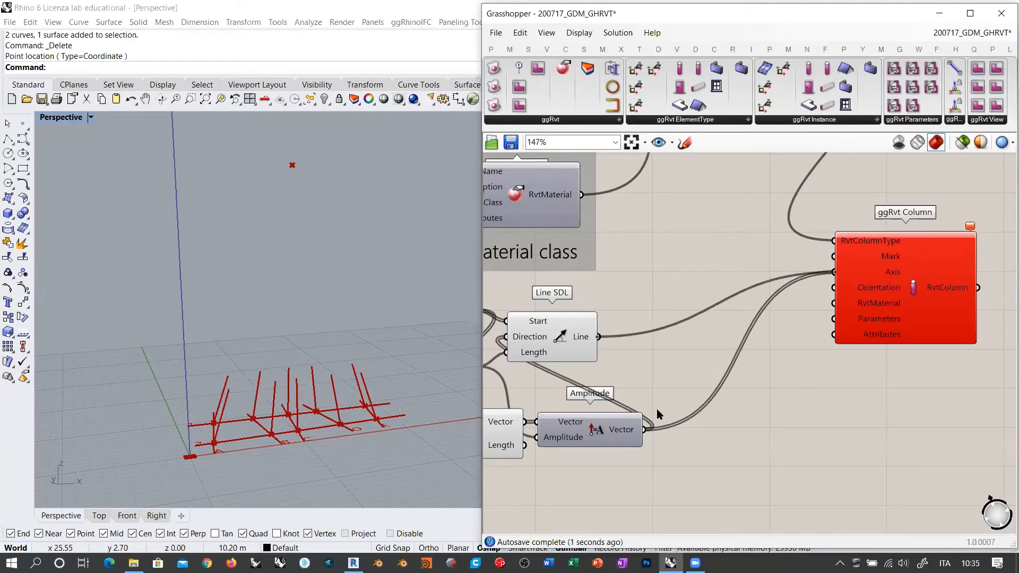
right_click_drag(295, 414, 351, 376)
scroll(347, 361, "down", 3)
right_click_drag(337, 328, 319, 298)
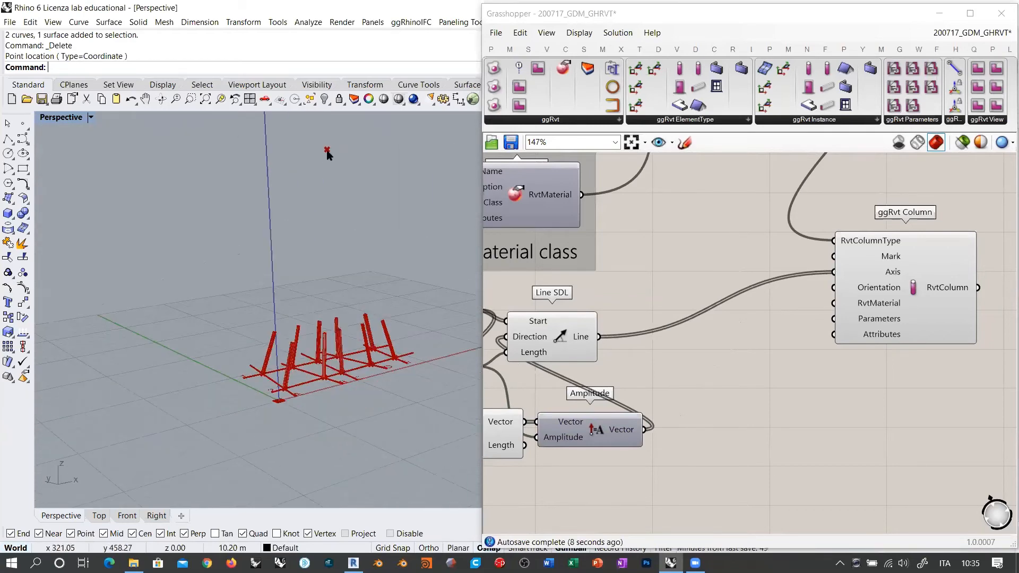
left_click(734, 395)
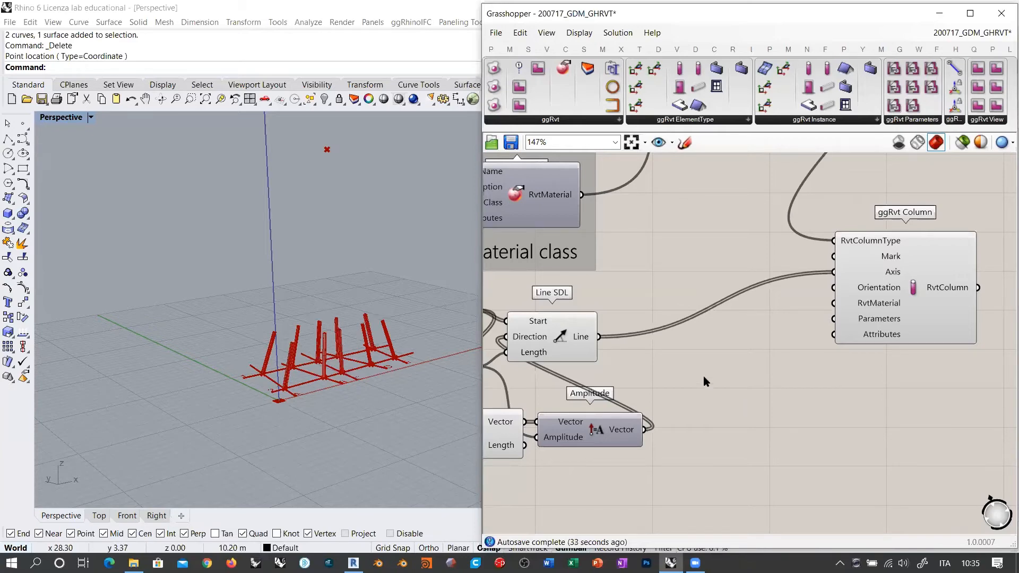
Step: Move the Line SDL component closer to the ggRvt Column component, clear of the Amplitude component
right_click_drag(703, 376, 779, 385)
left_click_drag(667, 356, 763, 360)
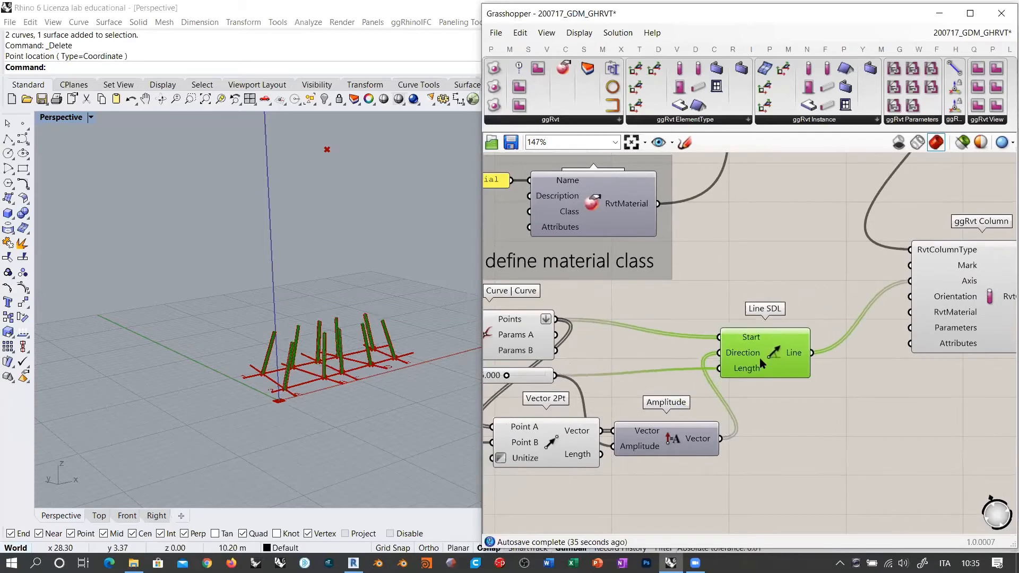
left_click(567, 408)
Step: Examine the inclined columns in the Perspective viewport together with the component chain that defines their axes
right_click_drag(387, 386, 378, 251)
right_click_drag(463, 330, 359, 265)
right_click_drag(368, 373, 346, 347)
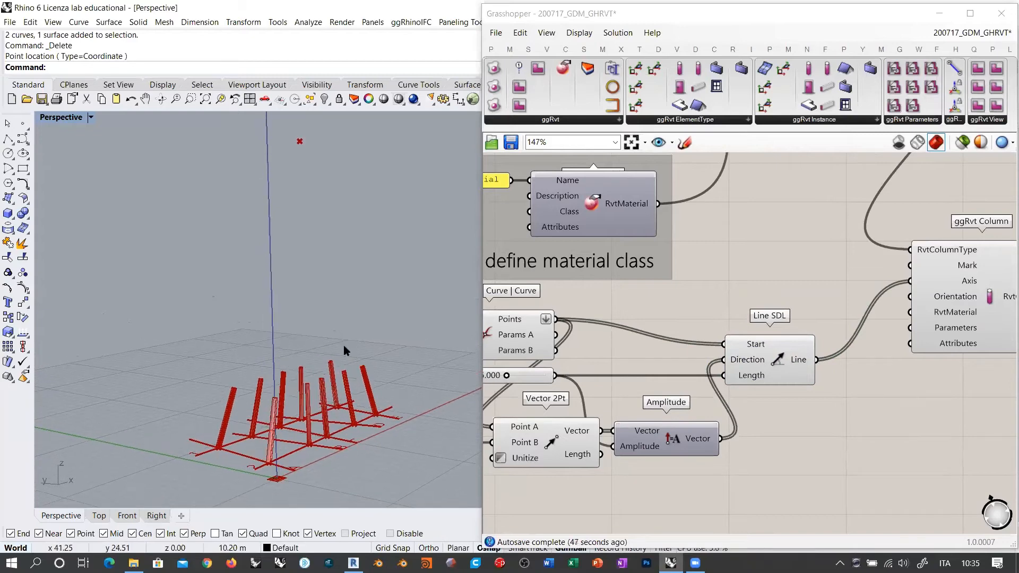
left_click(699, 304)
scroll(766, 324, "down", 2)
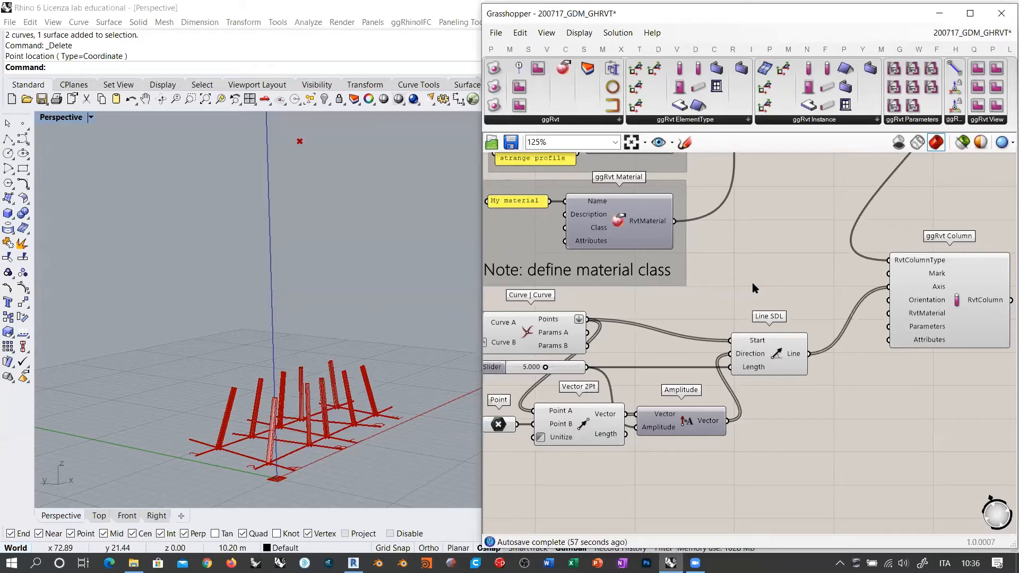
right_click_drag(334, 410, 337, 392, "shift")
left_click(762, 311)
scroll(743, 313, "down", 1)
right_click_drag(719, 334, 799, 336)
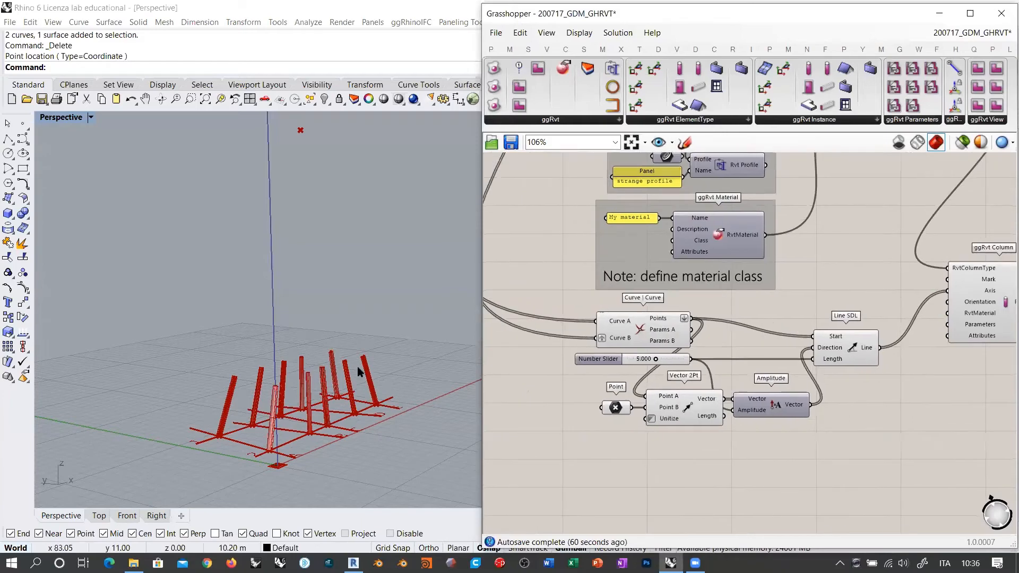
Step: Move the referenced point above the grid with the gumball to change the inclination of the columns
left_click(616, 406)
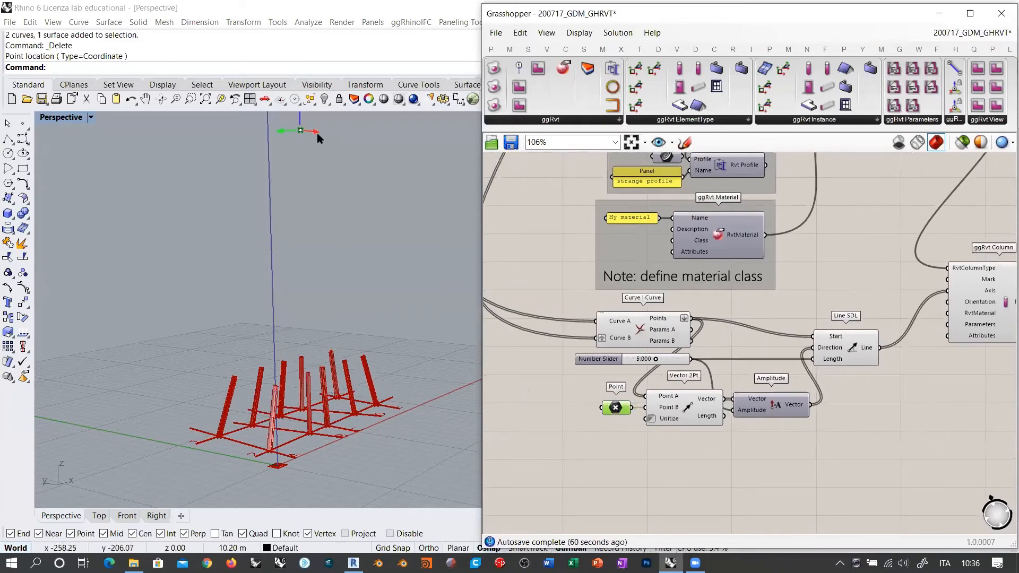
left_click_drag(317, 132, 301, 151)
right_click_drag(382, 279, 355, 374)
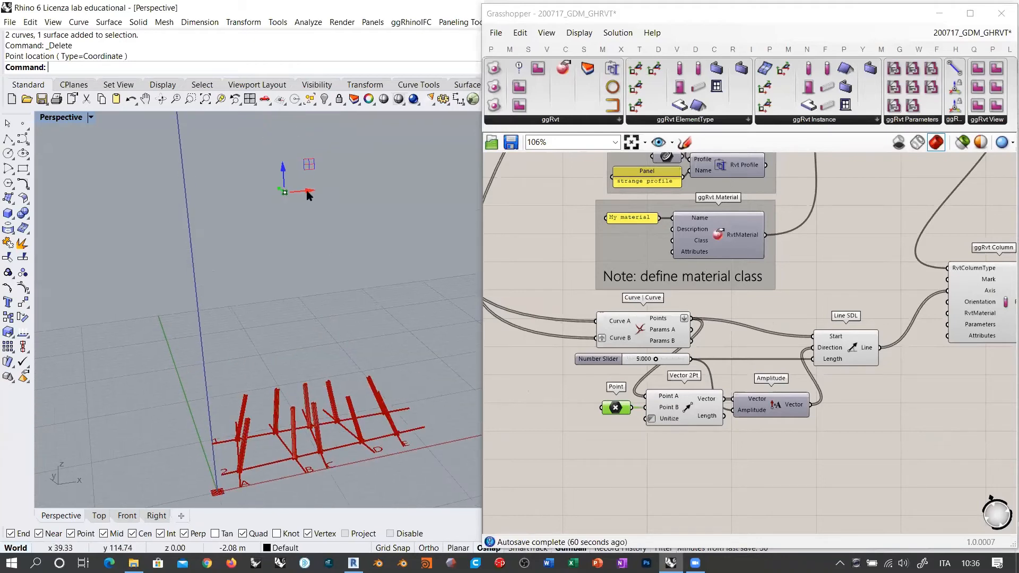
left_click(588, 452)
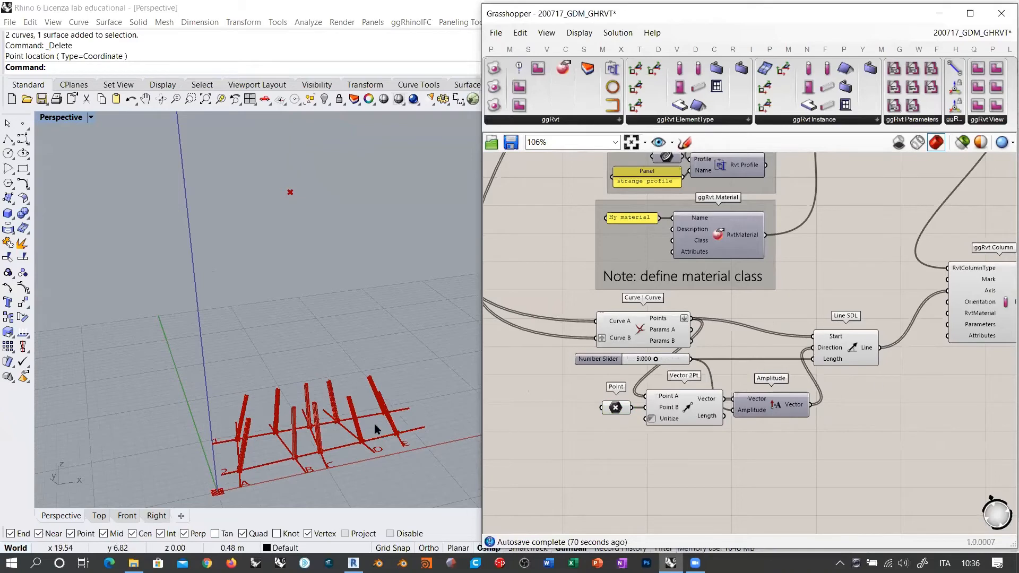
Step: Move the Line SDL component so its Start input lines up with the Points output of Curve | Curve
scroll(838, 372, "up", 1)
right_click_drag(962, 273, 897, 275)
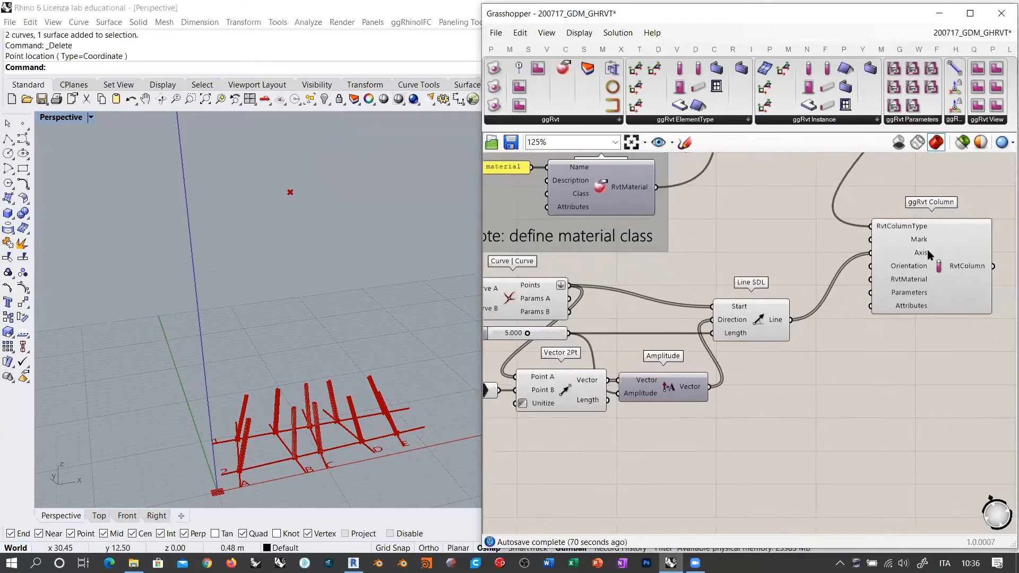
left_click(552, 336)
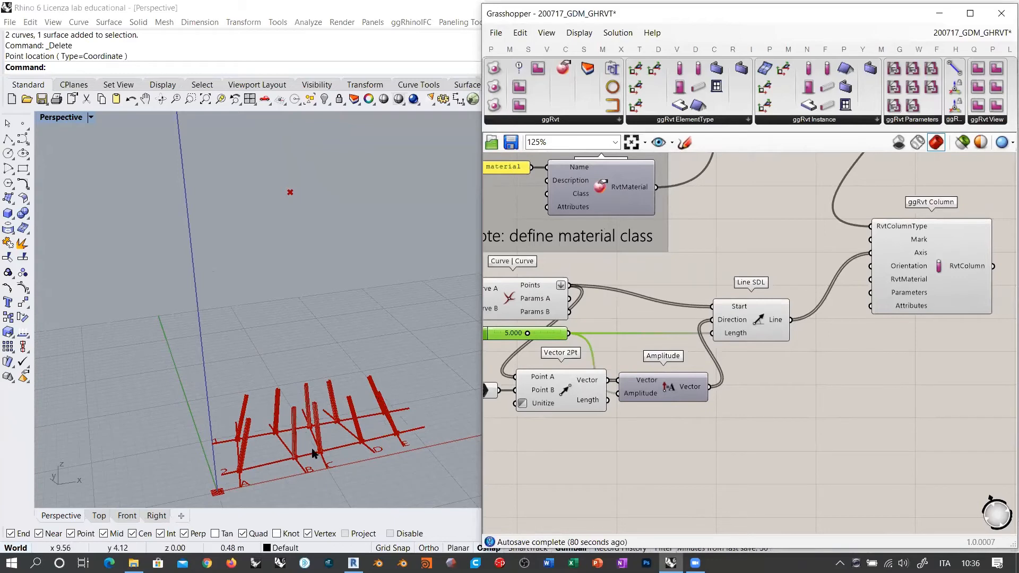
right_click_drag(316, 452, 292, 405)
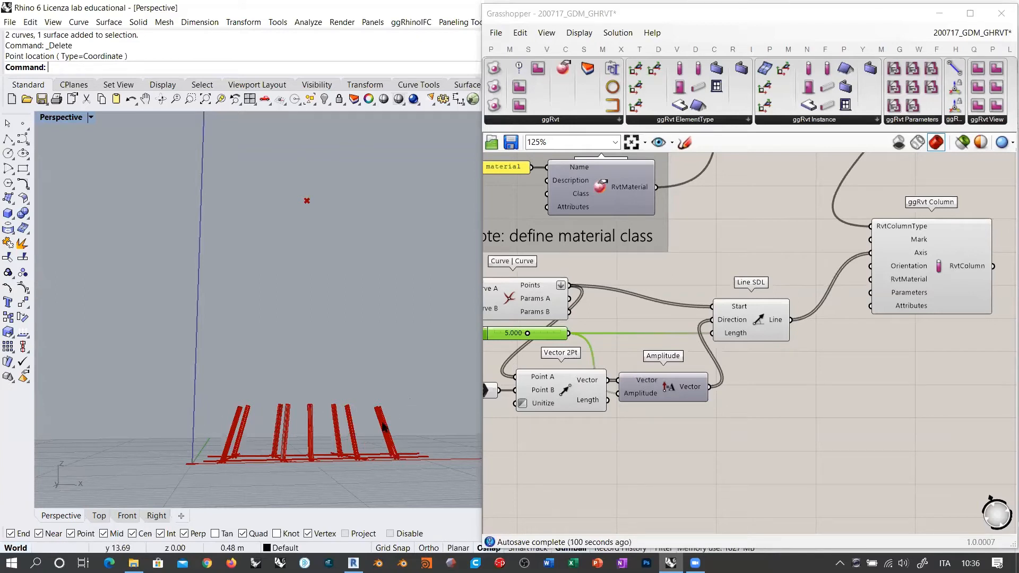
right_click_drag(334, 426, 322, 375, "shift")
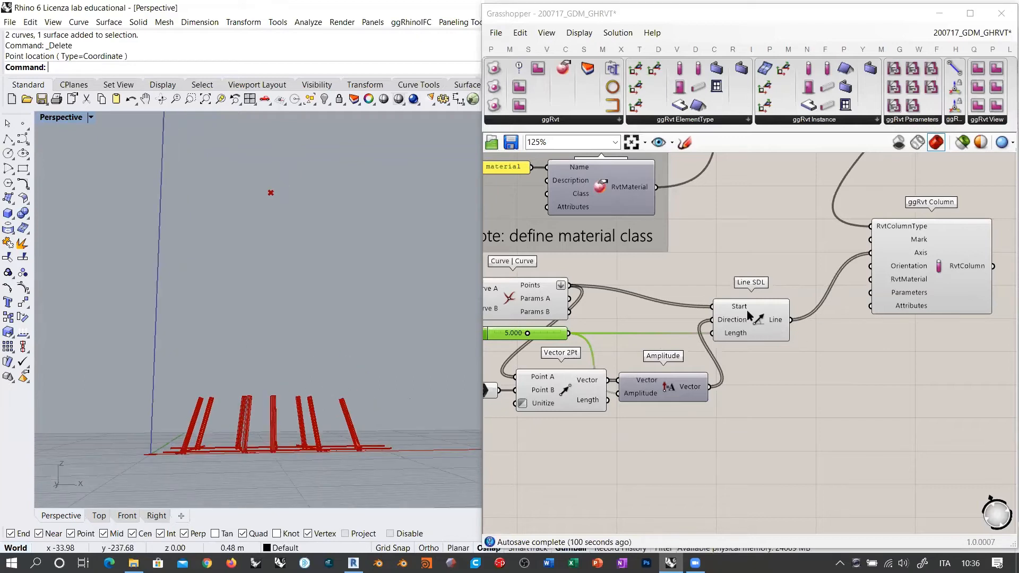
left_click_drag(748, 312, 748, 292)
left_click(769, 329)
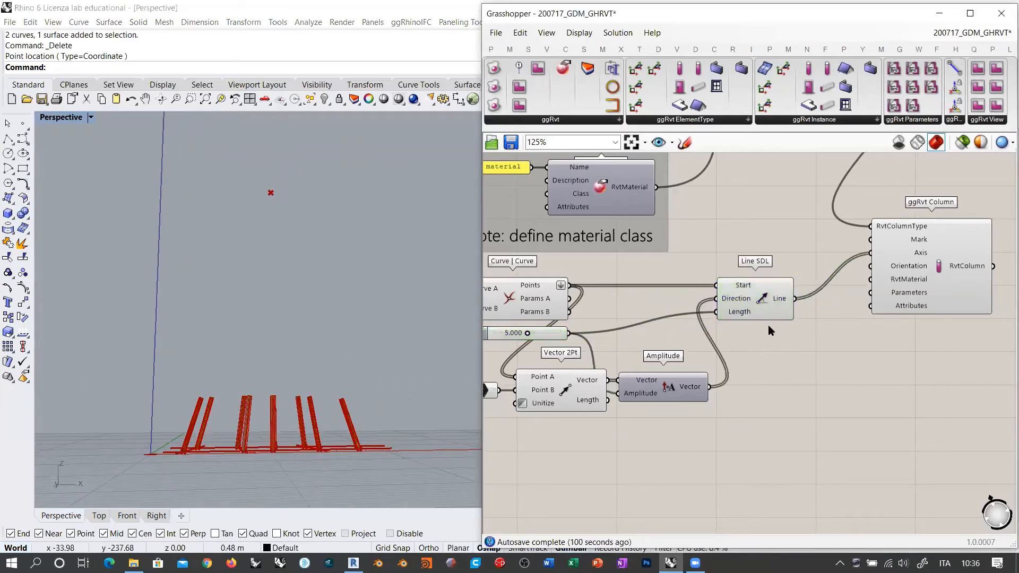
Step: Add a ggRvt Level component to the canvas below the Amplitude component
scroll(768, 325, "down", 1)
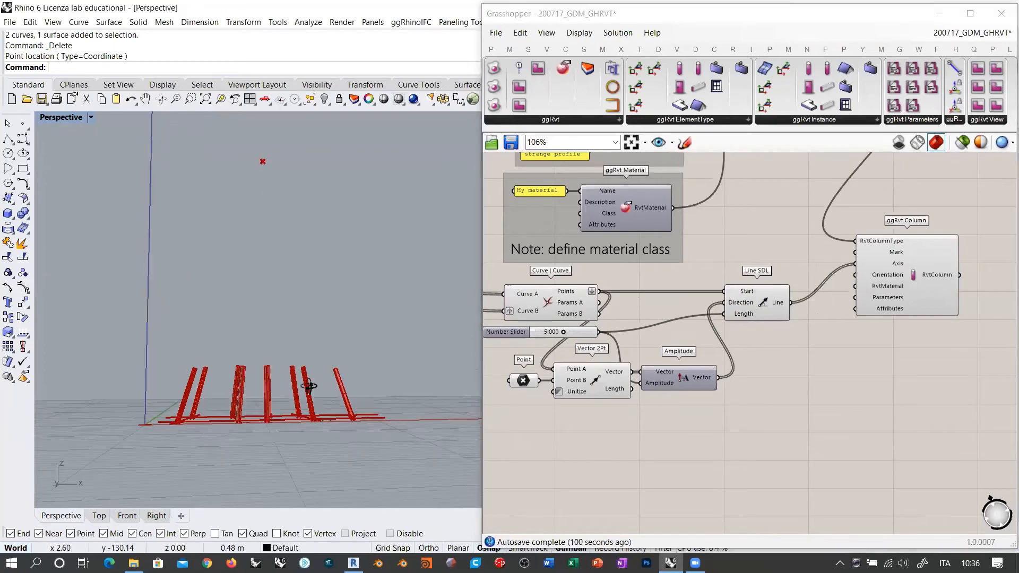
right_click_drag(309, 386, 334, 370)
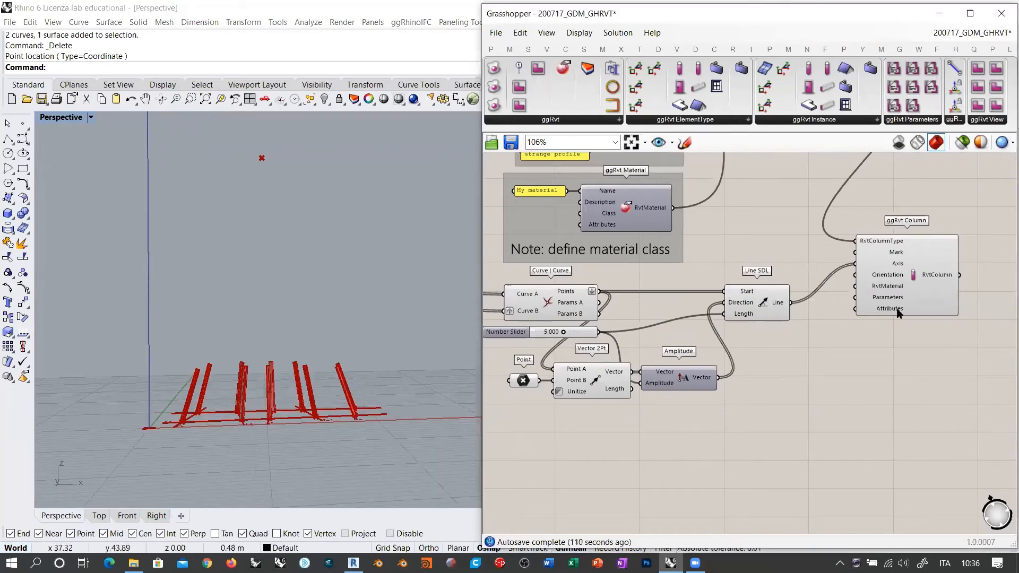
left_click(546, 122)
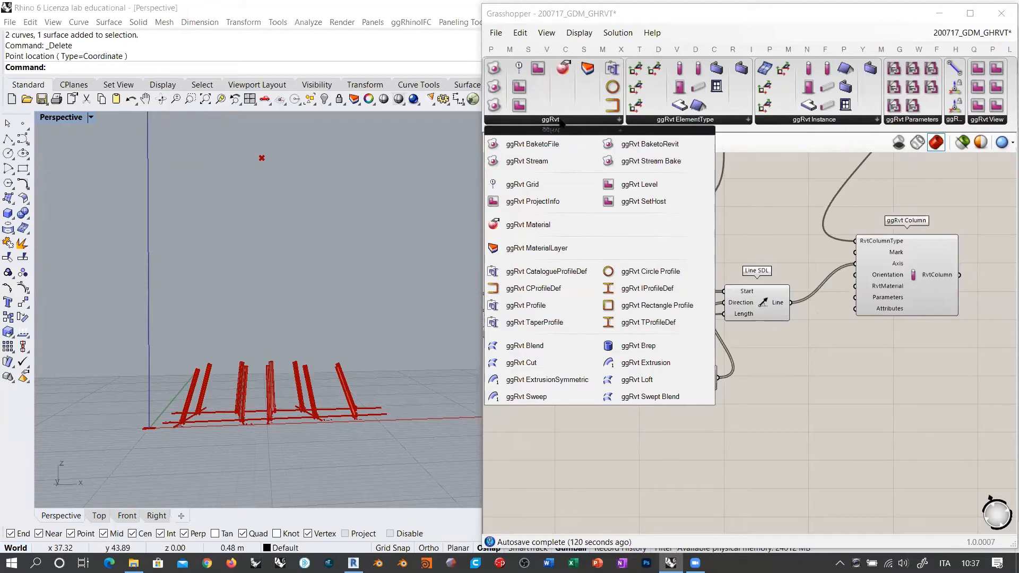
left_click(635, 186)
left_click(676, 459)
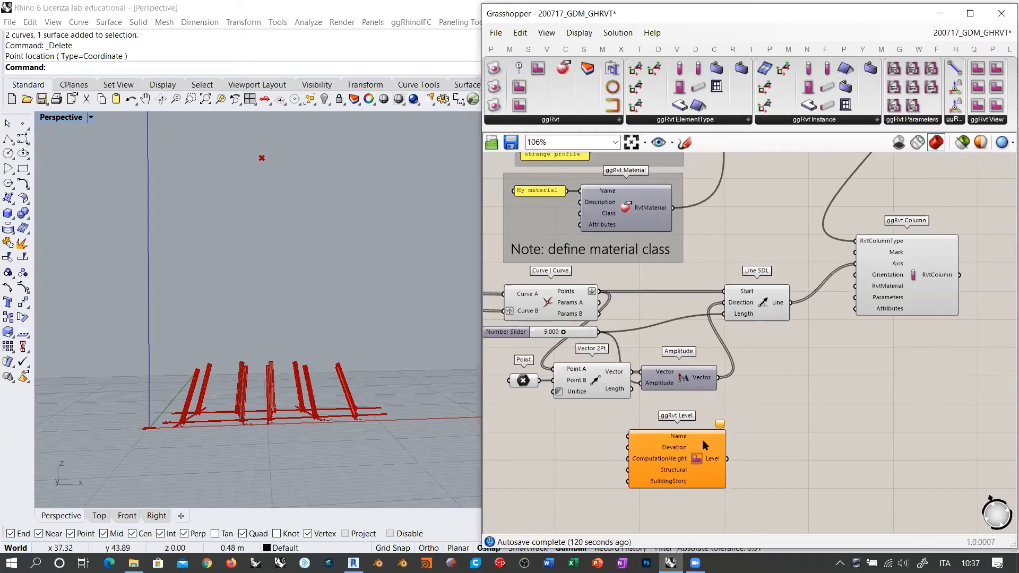
scroll(702, 440, "up", 4)
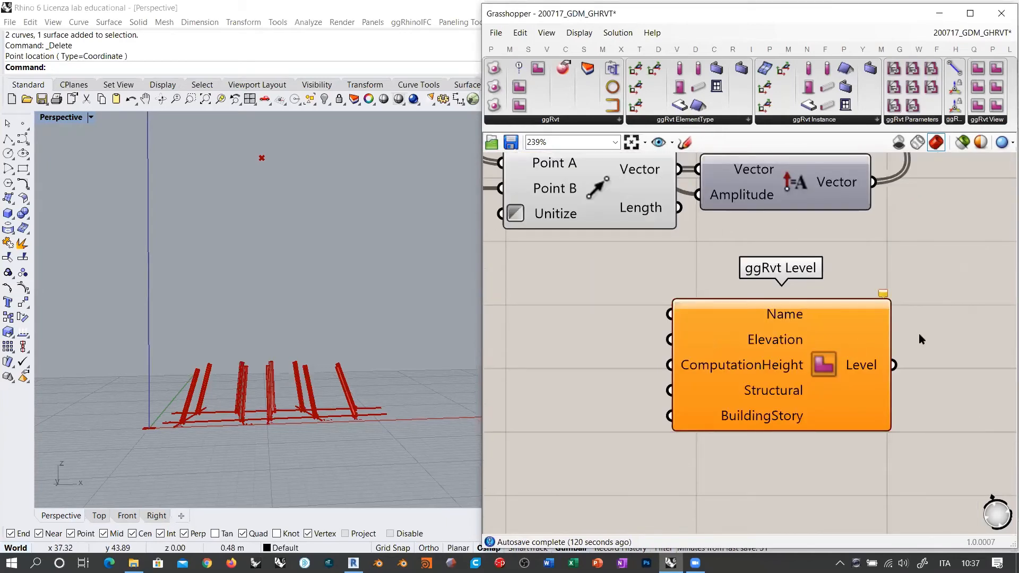
Step: Add a Boolean Toggle set to False beside the inputs of the ggRvt Level component
mouse_move(773, 316)
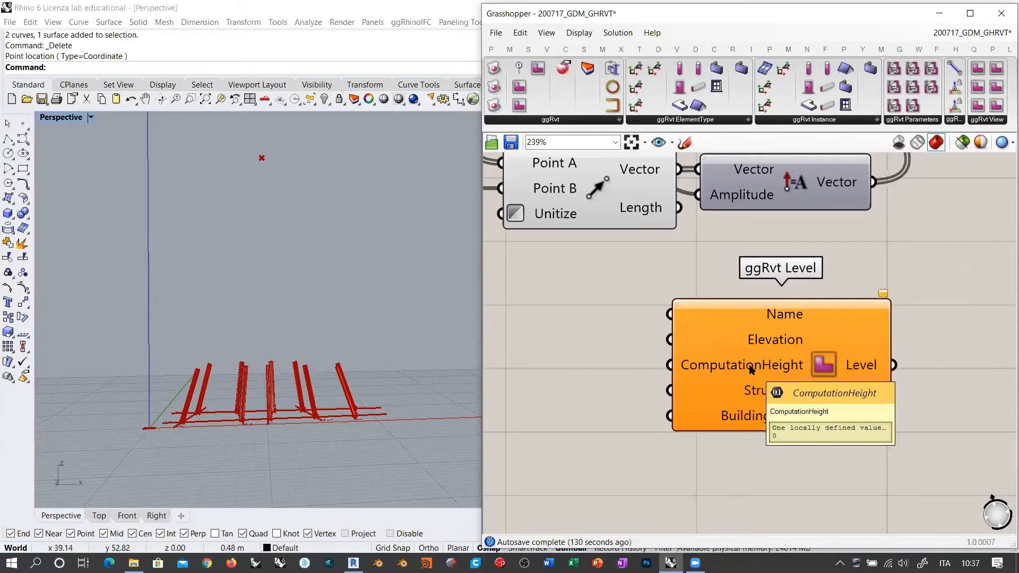
mouse_move(788, 396)
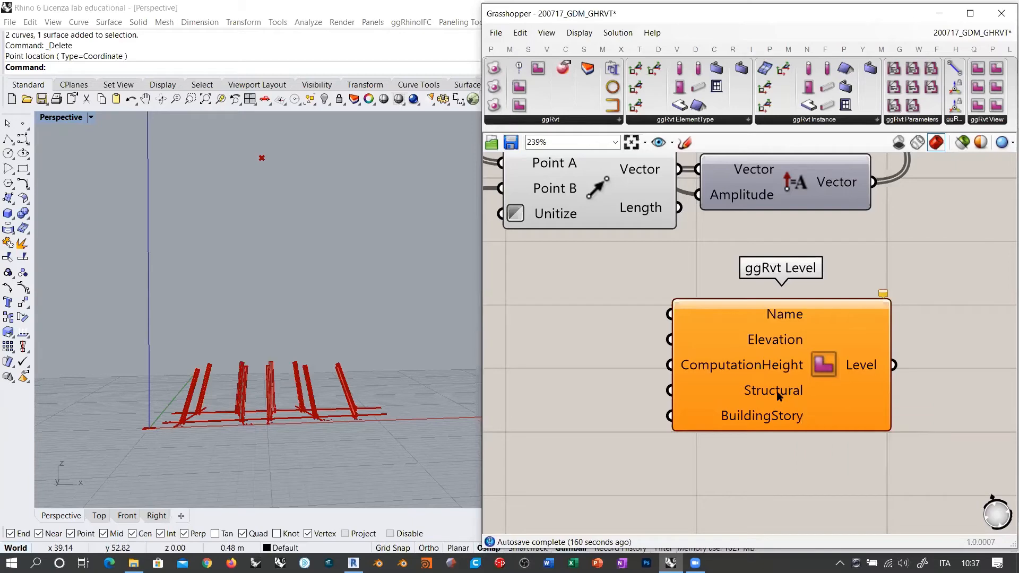
right_click_drag(542, 397, 629, 391)
double_click(631, 393)
type("togg")
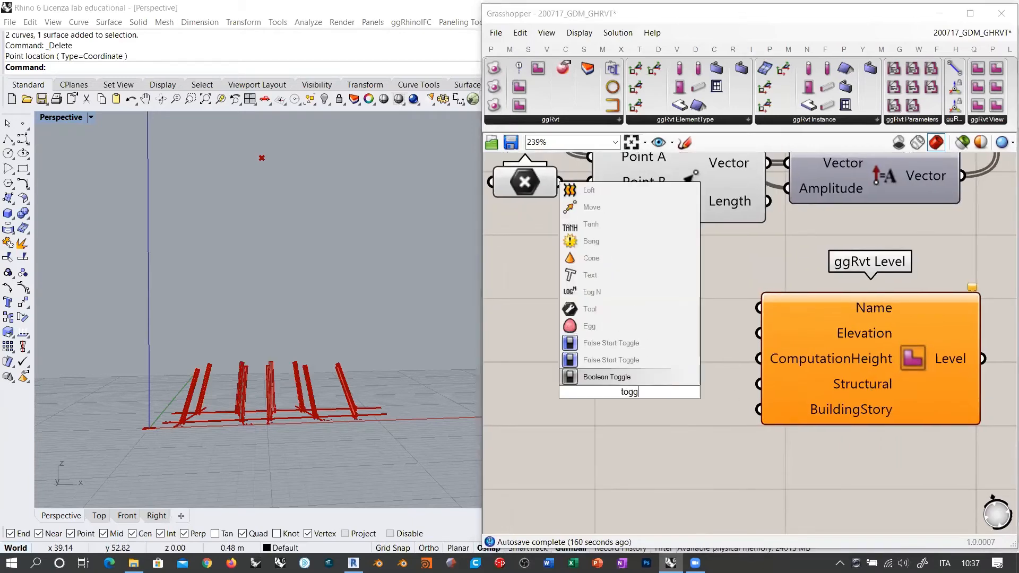
left_click(629, 388)
double_click(691, 391)
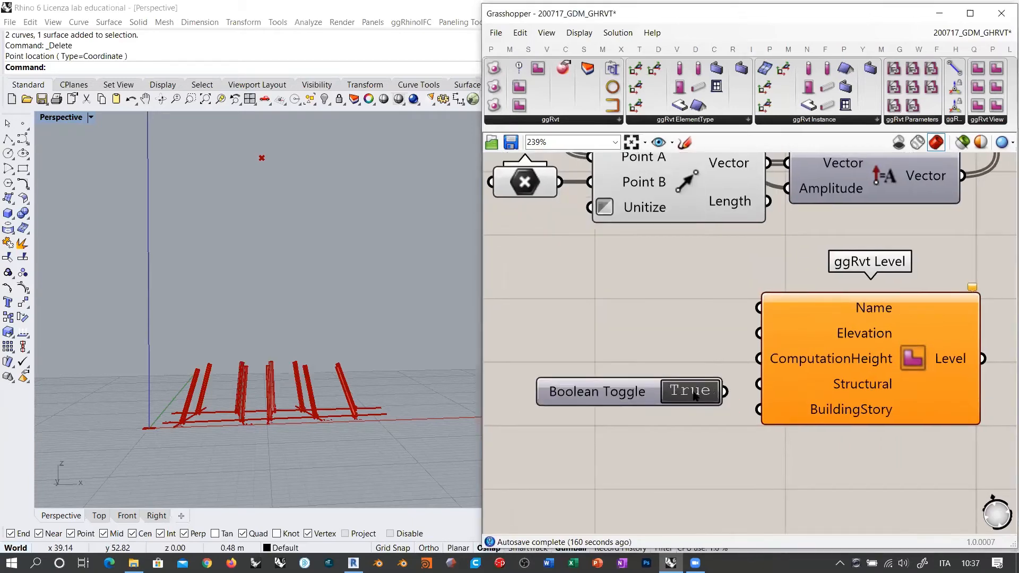
double_click(697, 395)
Step: Connect the Boolean Toggle to the Structural input of ggRvt Level and align it with that input
left_click_drag(725, 392, 760, 384)
left_click_drag(638, 392, 639, 384)
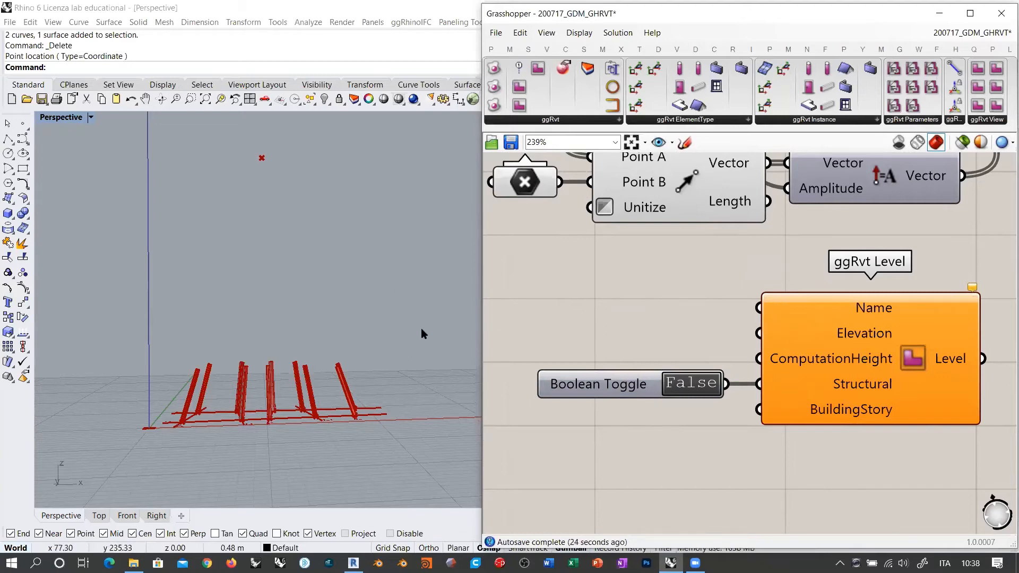
right_click_drag(421, 334, 402, 342)
left_click(643, 303)
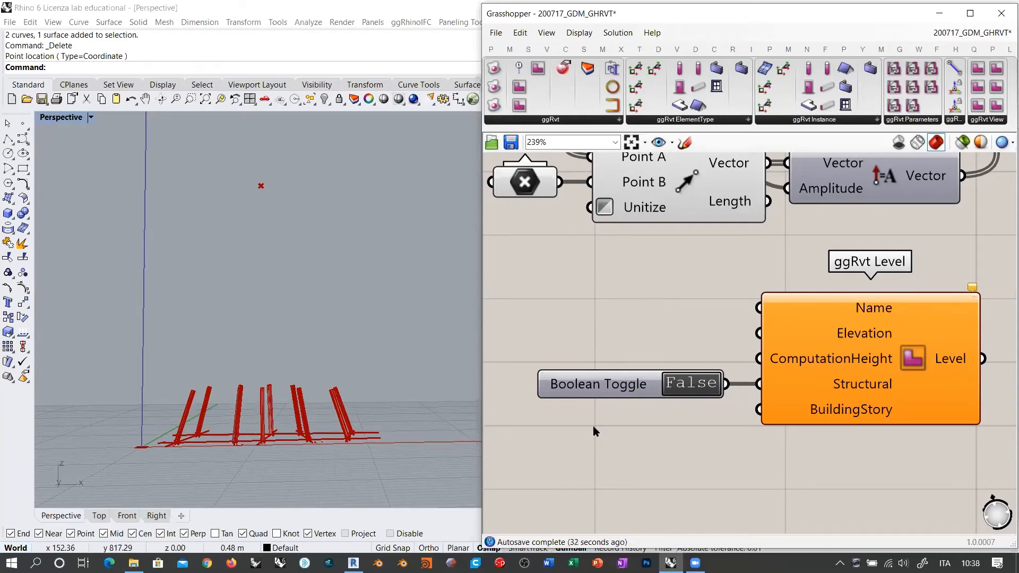
Step: Switch to Revit and create a new project from the template 200621_GDM_Arch_Template_Meters.rte
left_click(353, 564)
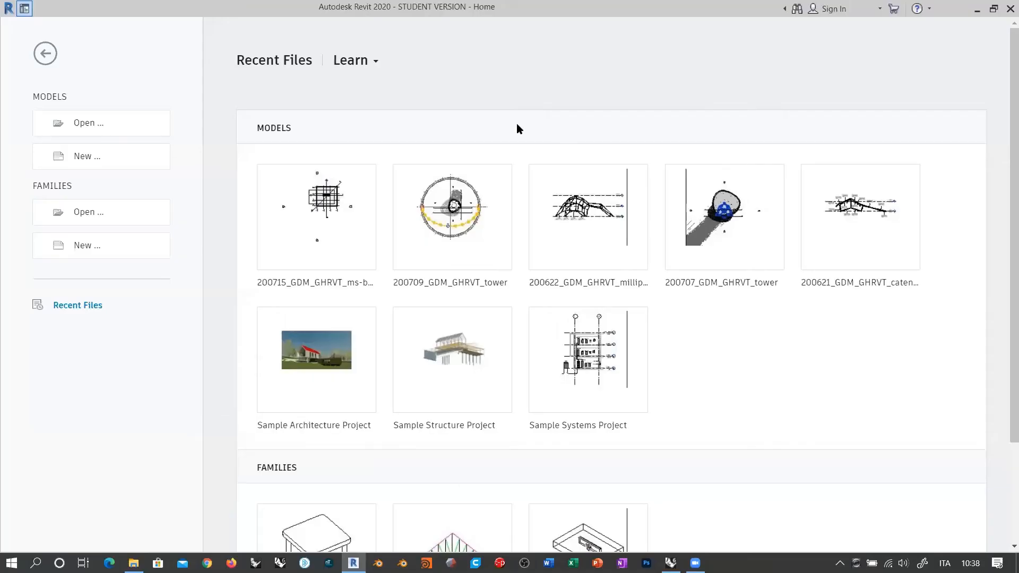
left_click(99, 157)
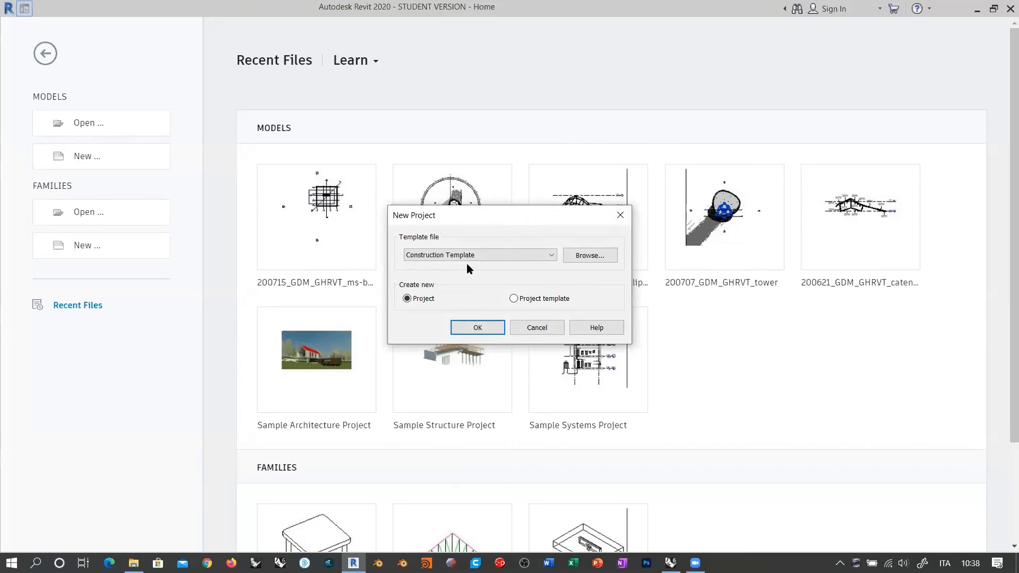
left_click(608, 257)
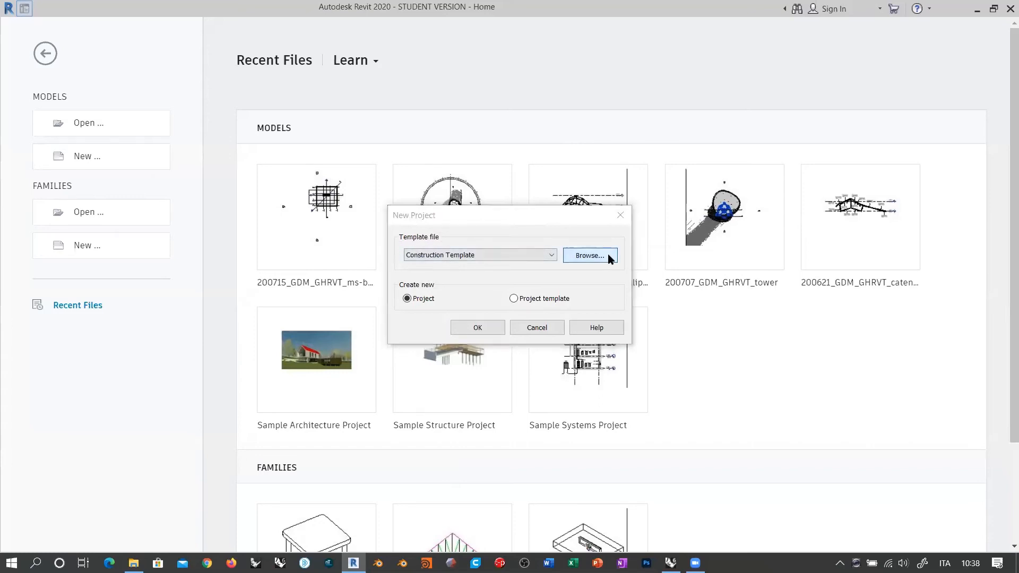
left_click(401, 181)
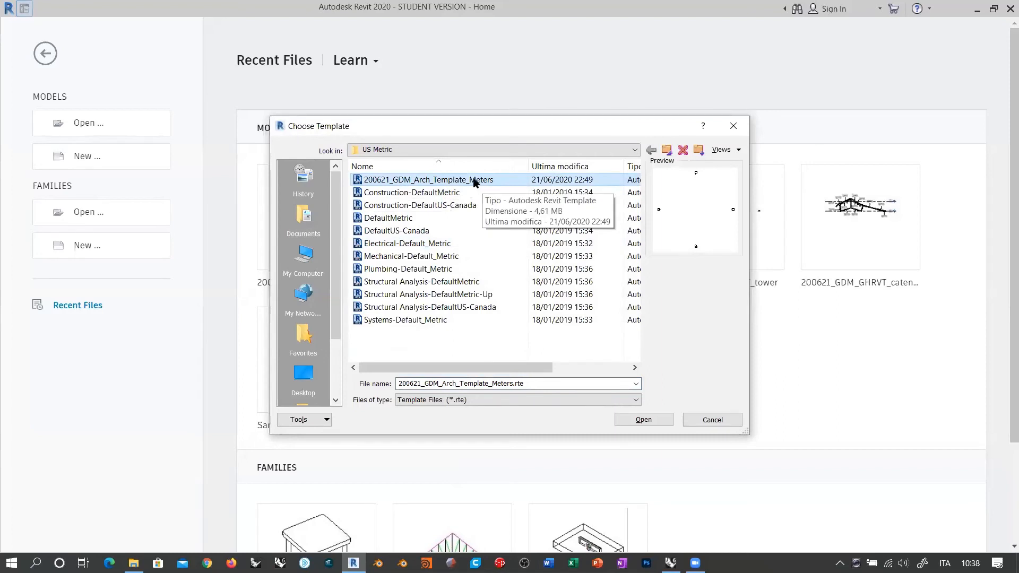
left_click(644, 420)
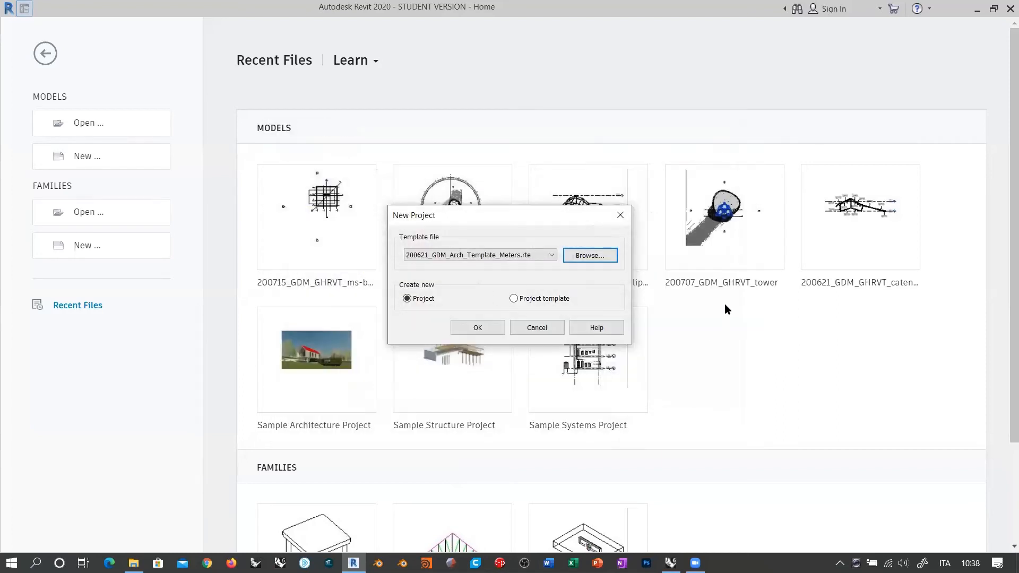
key("Return")
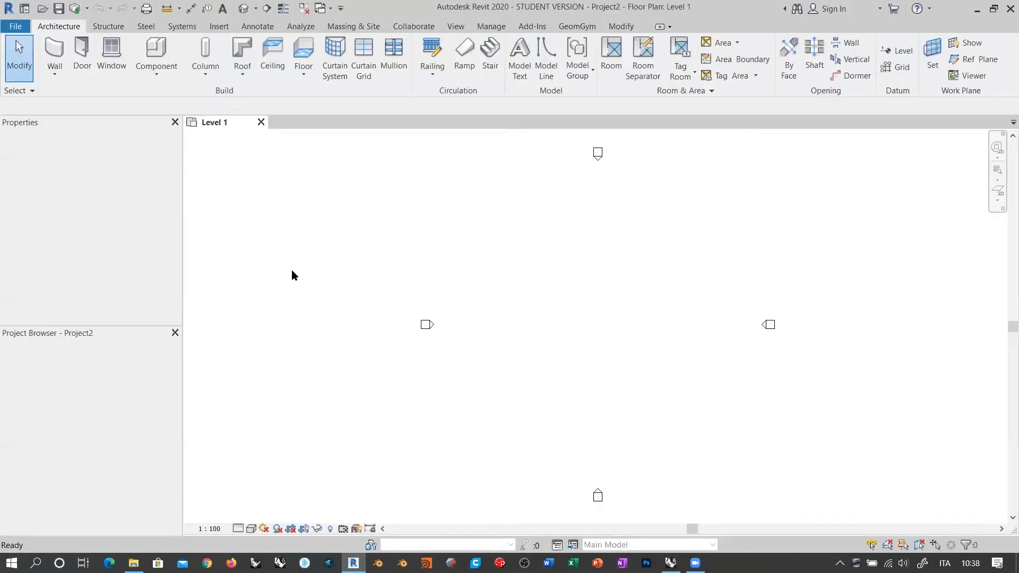
Step: Open the East elevation view and inspect the Level 1 line and its elevation label
double_click(53, 450)
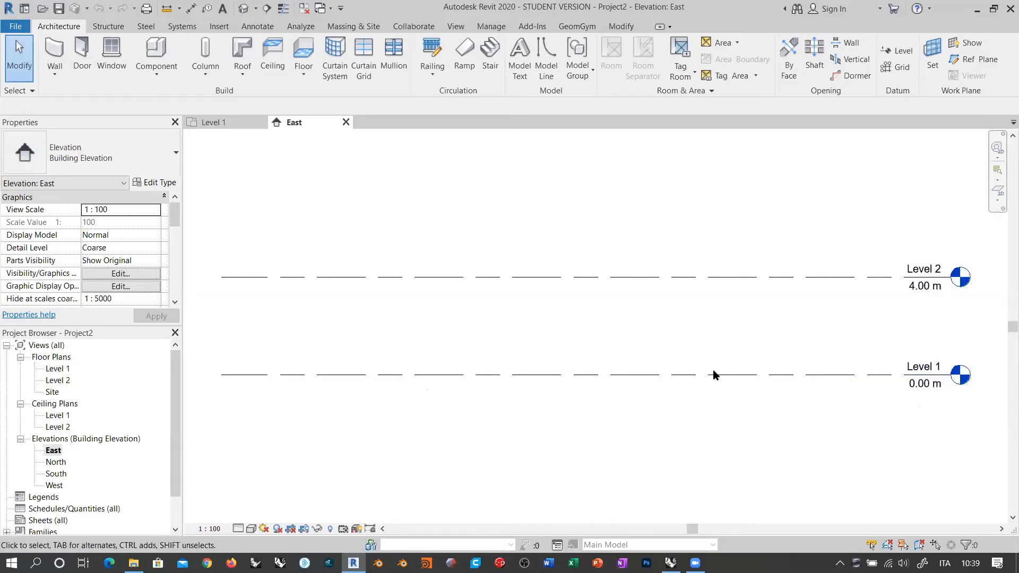
scroll(676, 465, "down", 2)
middle_click_drag(692, 317, 673, 347)
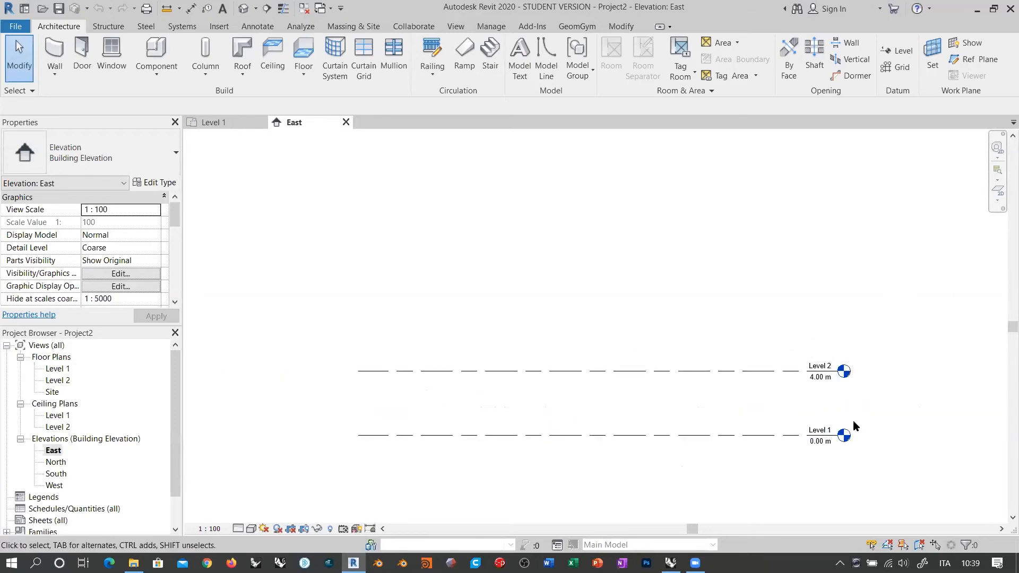
left_click(812, 435)
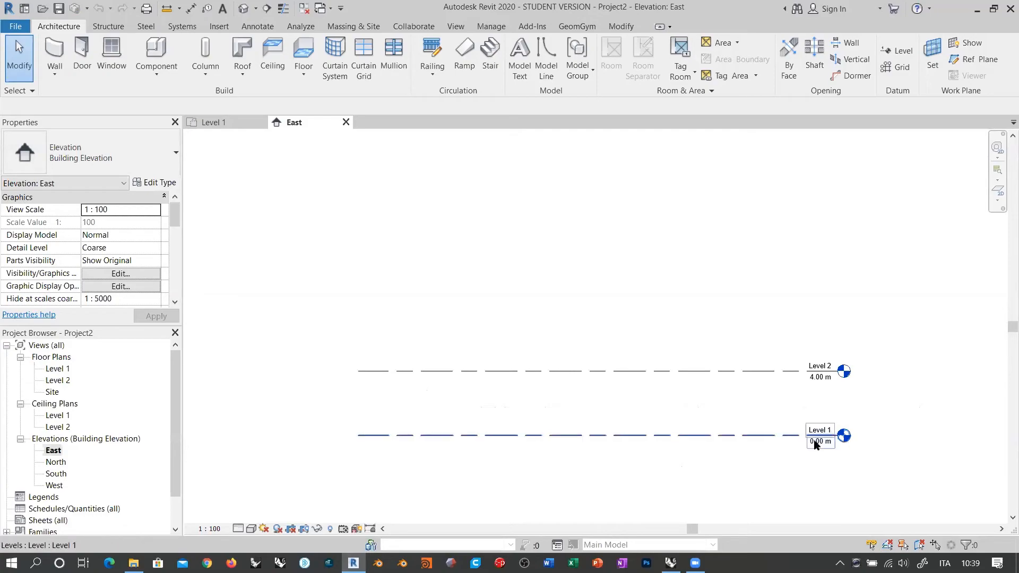
Step: Switch back to the Grasshopper definition at the ggRvt Level component
left_click(883, 426)
key("alt+Tab")
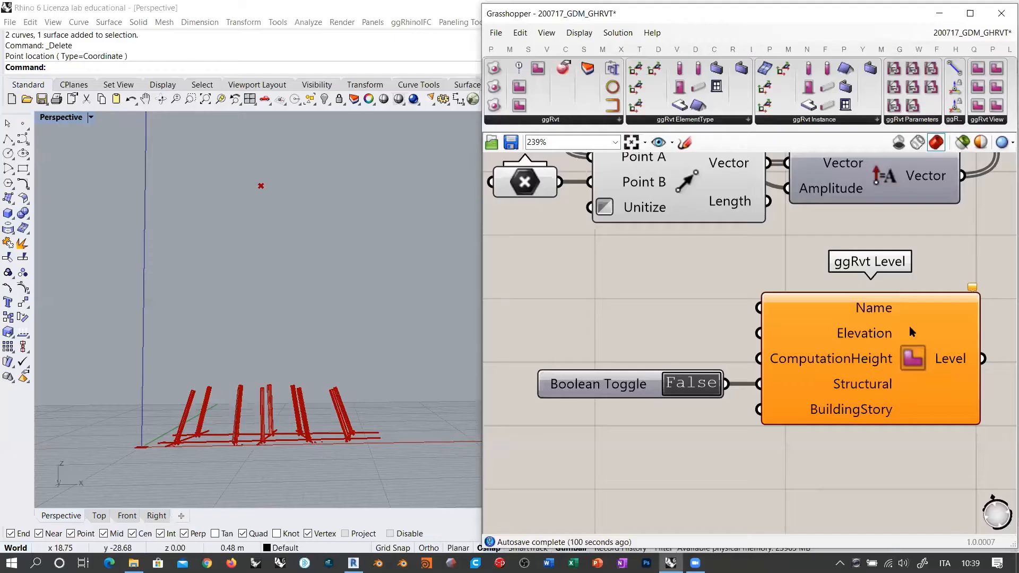
right_click_drag(865, 309, 850, 357)
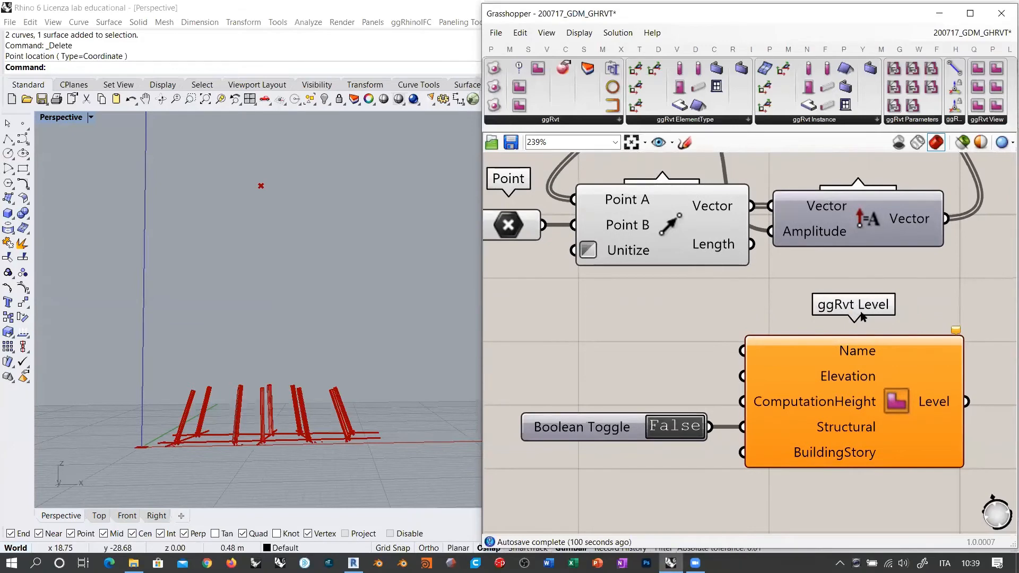
right_click_drag(509, 338, 638, 350)
double_click(631, 343)
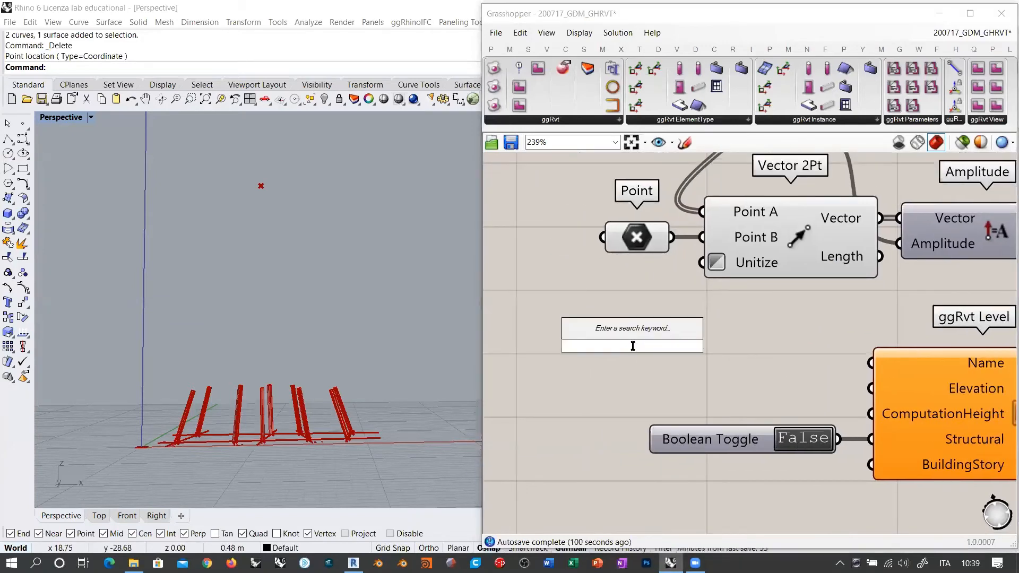
type("\"Level")
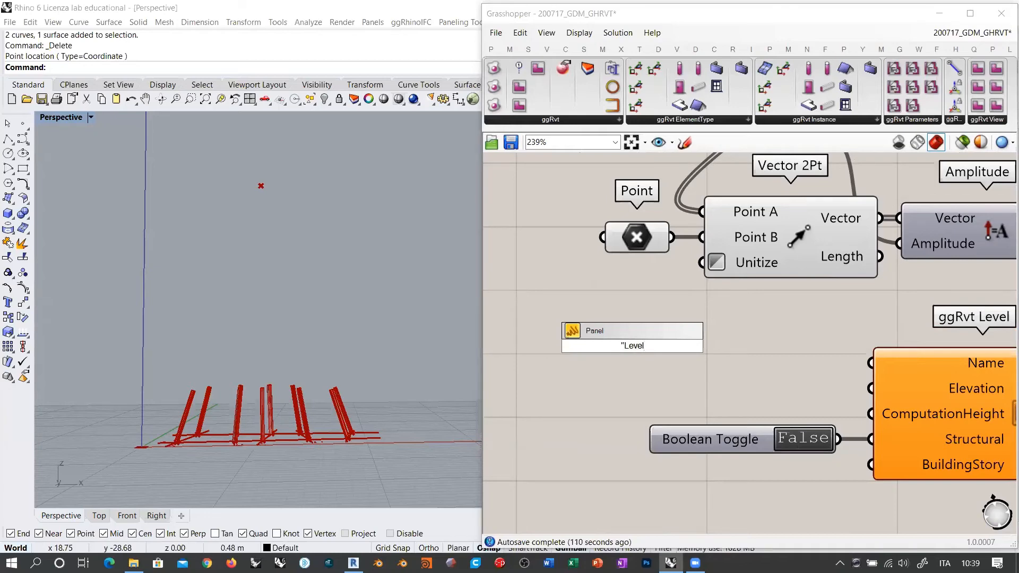
key("Return")
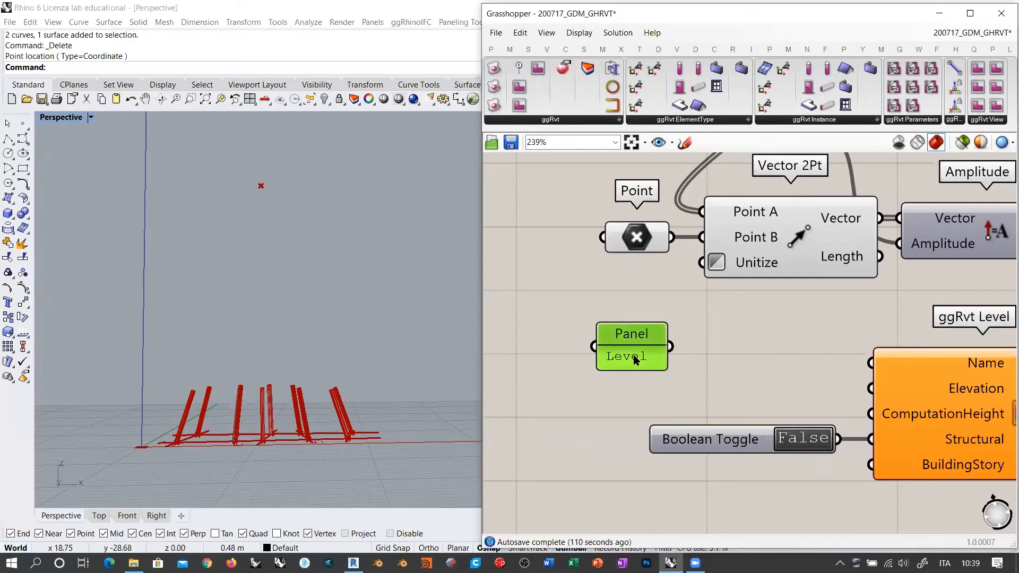
double_click(635, 359)
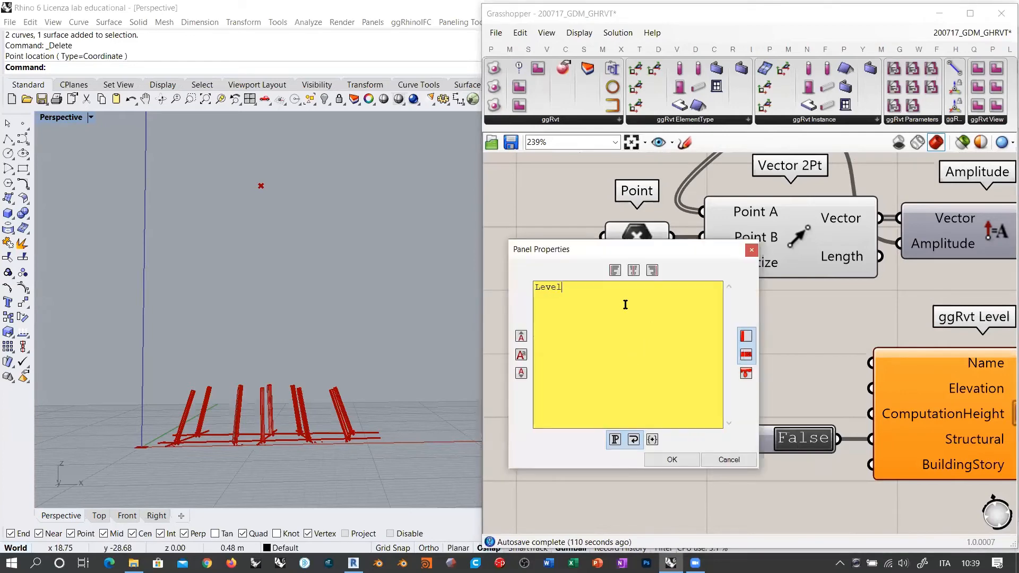
left_click(730, 461)
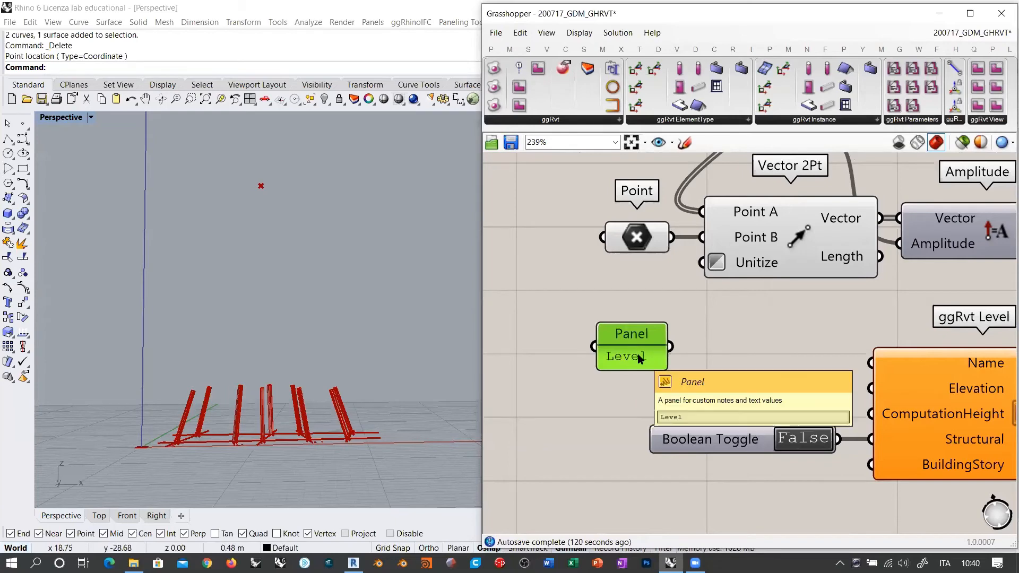
double_click(637, 357)
left_click(600, 303)
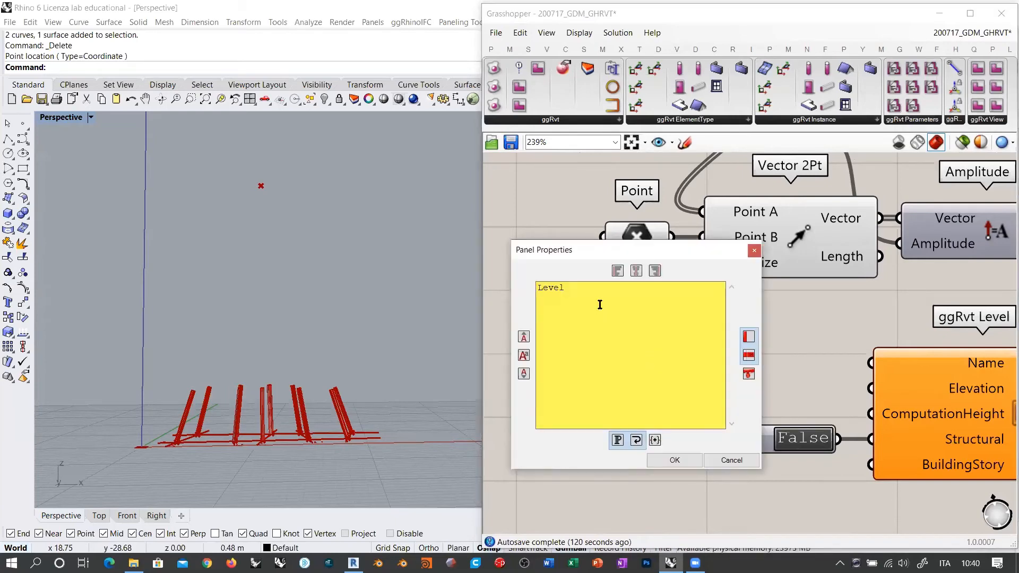
left_click(681, 459)
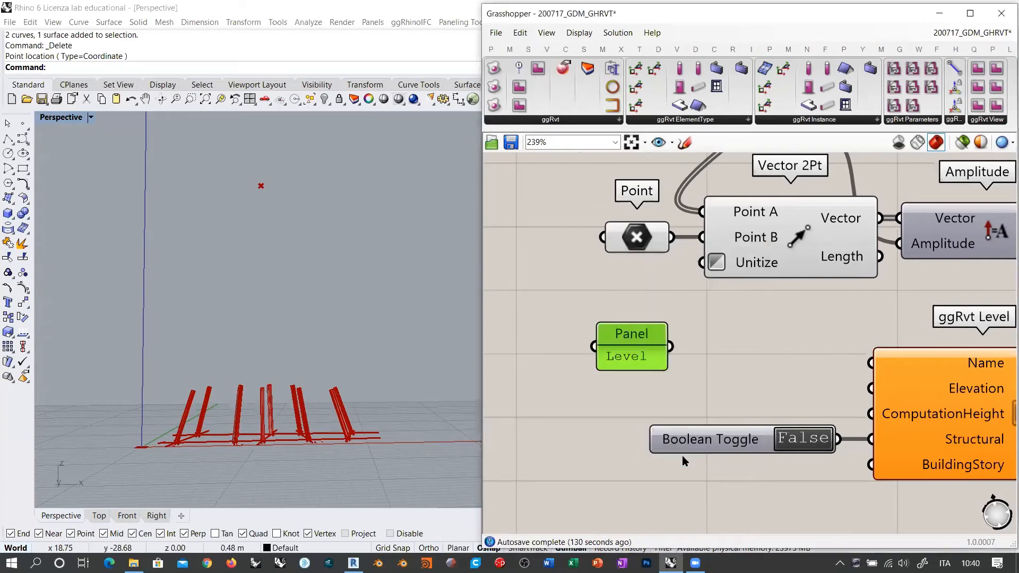
left_click(668, 374)
double_click(653, 355)
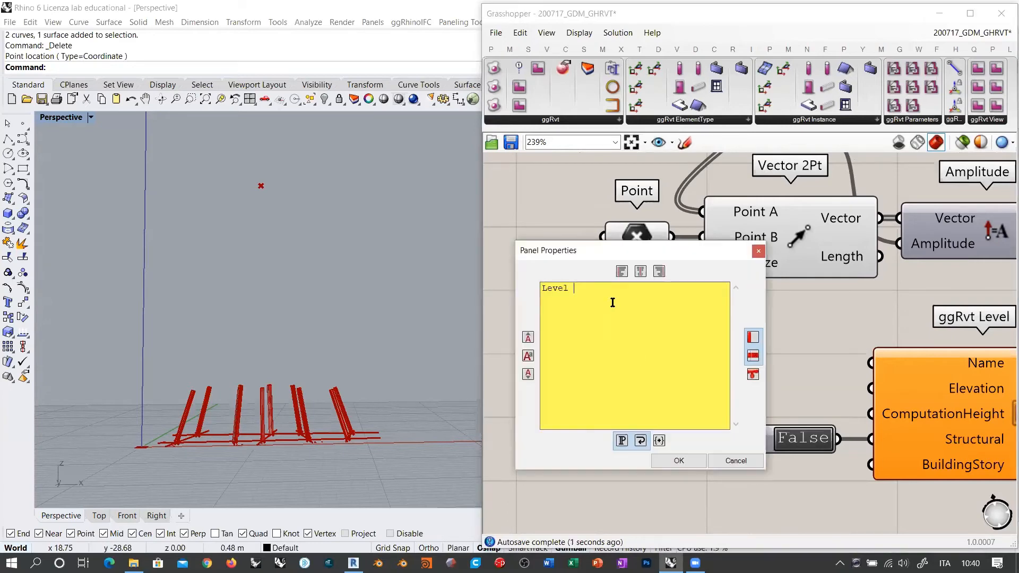
left_click(735, 461)
left_click(728, 364)
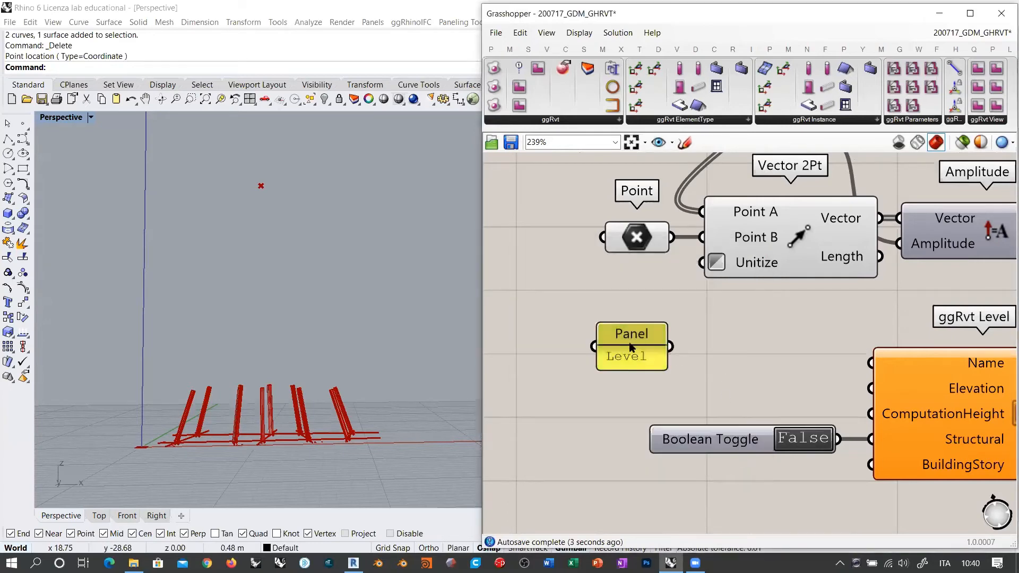
left_click(631, 348)
key("Delete")
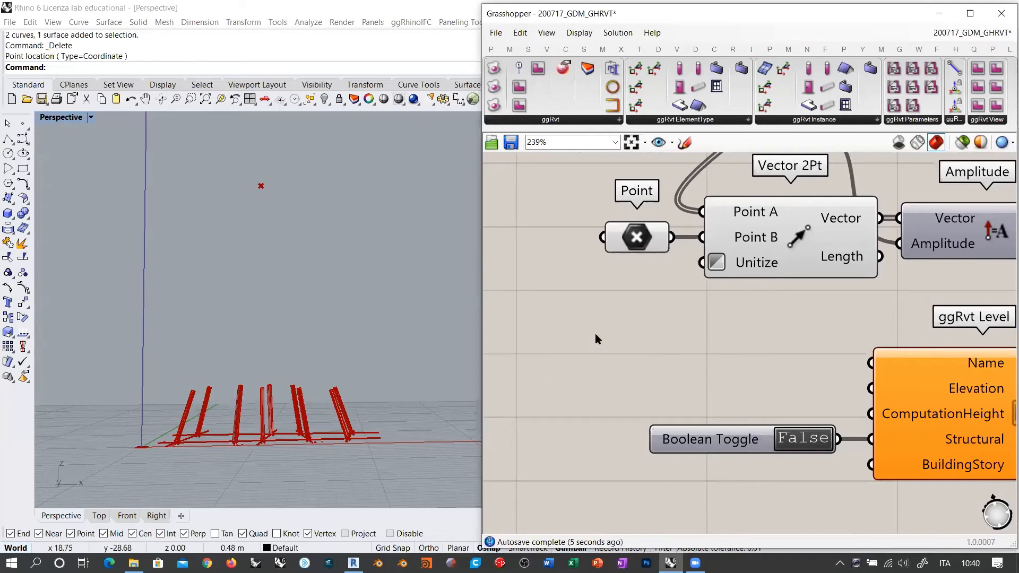
Step: Add a Panel containing the text Level and place it well before the inputs of the ggRvt Level component
double_click(594, 333)
type("\"Level")
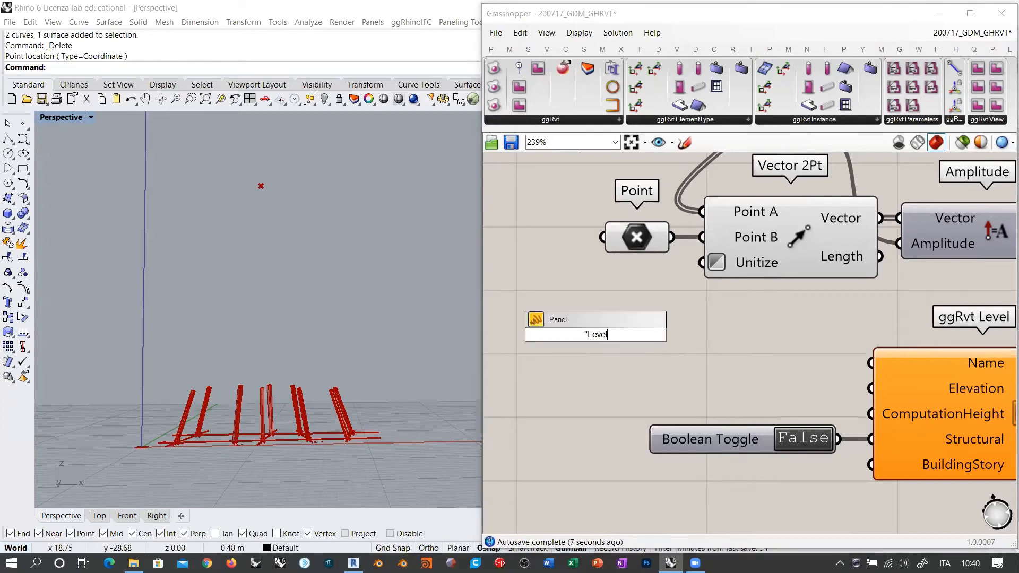
key("Return")
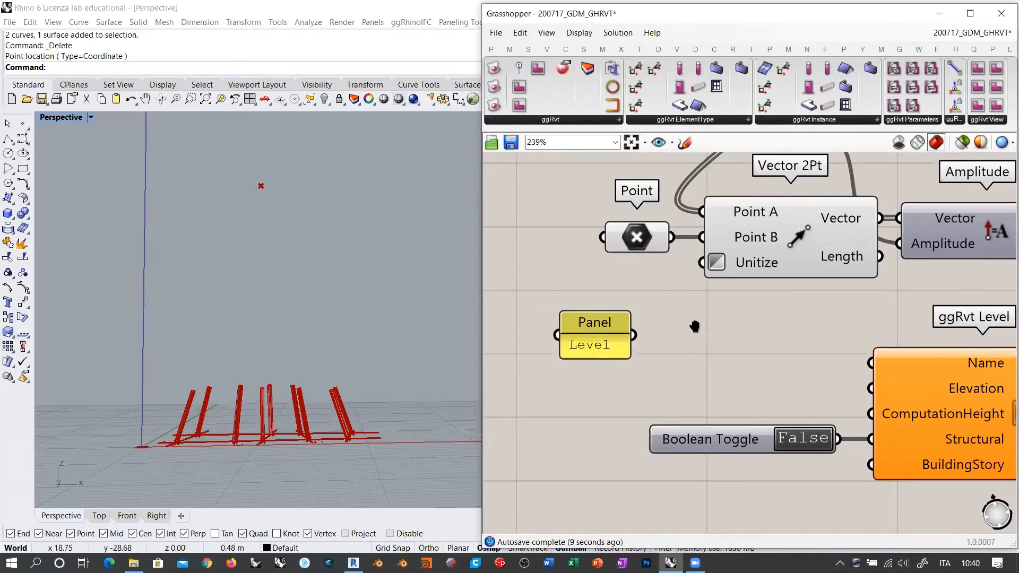
right_click_drag(695, 328, 809, 302)
left_click_drag(724, 307, 571, 288)
Step: Add a Concatenate component beside the Level panel and connect the panel to its Fragment A input
scroll(510, 279, "down", 2)
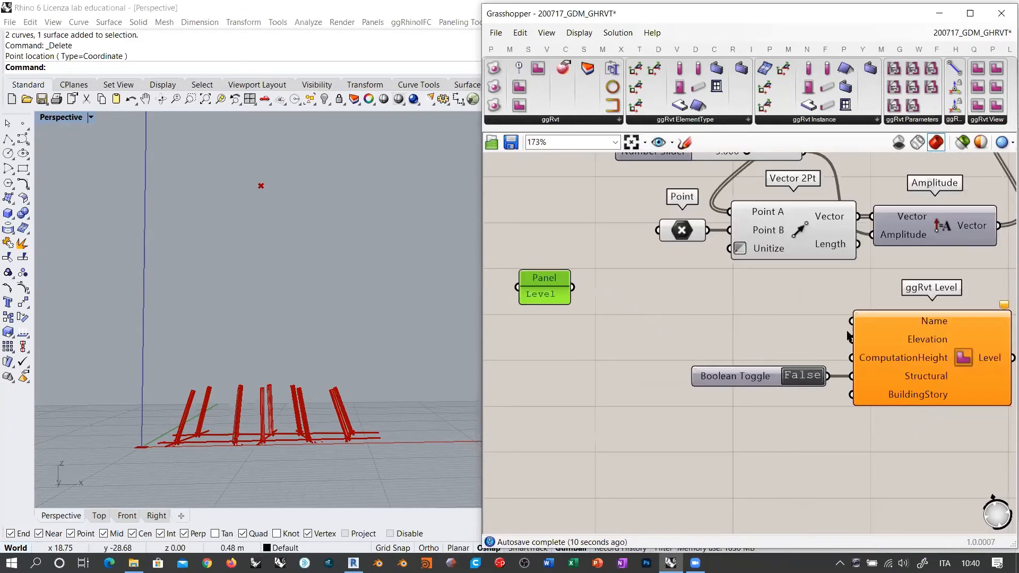
double_click(693, 316)
type("conca")
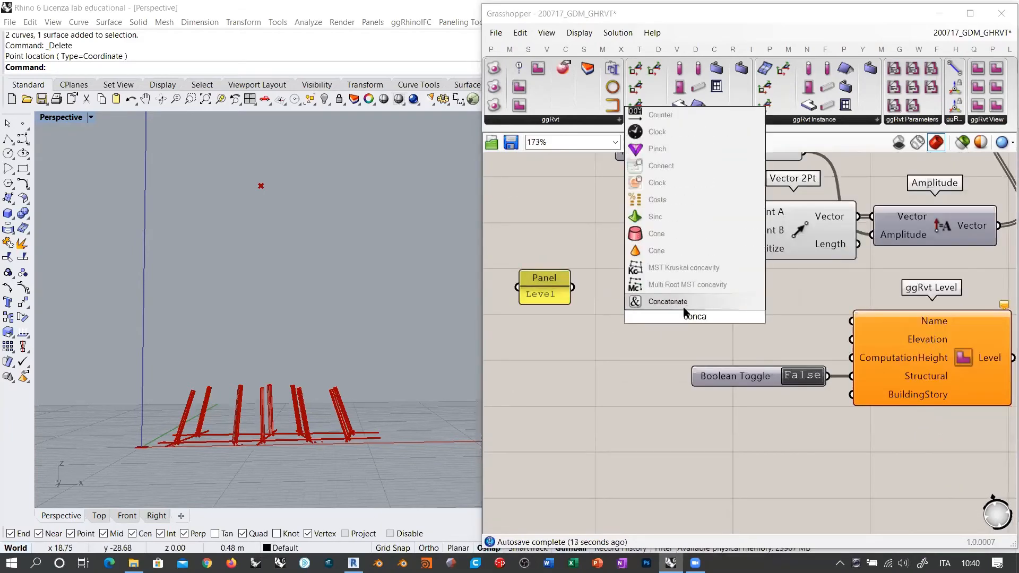
key("Return")
scroll(628, 282, "up", 2)
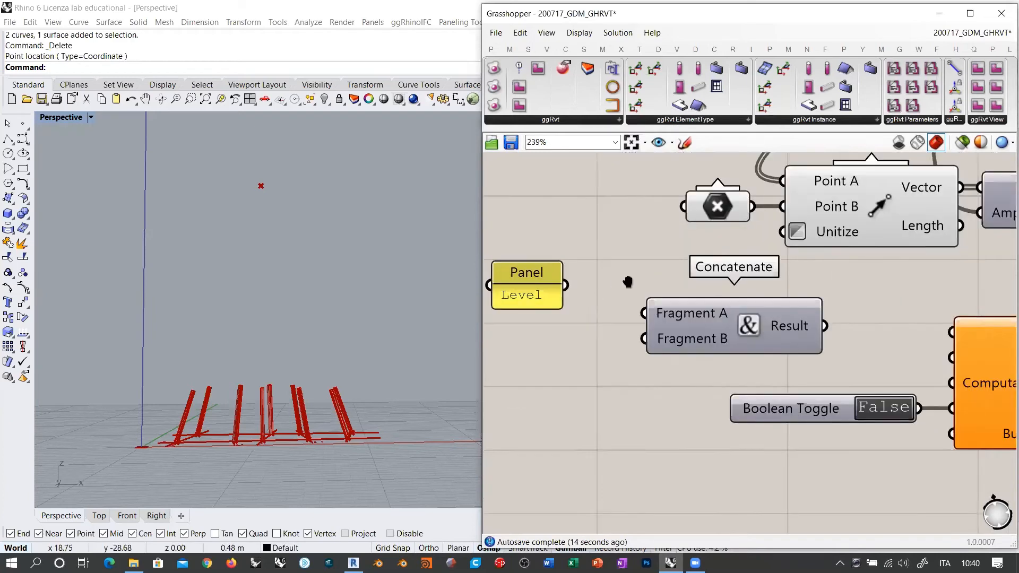
left_click_drag(601, 285, 691, 306)
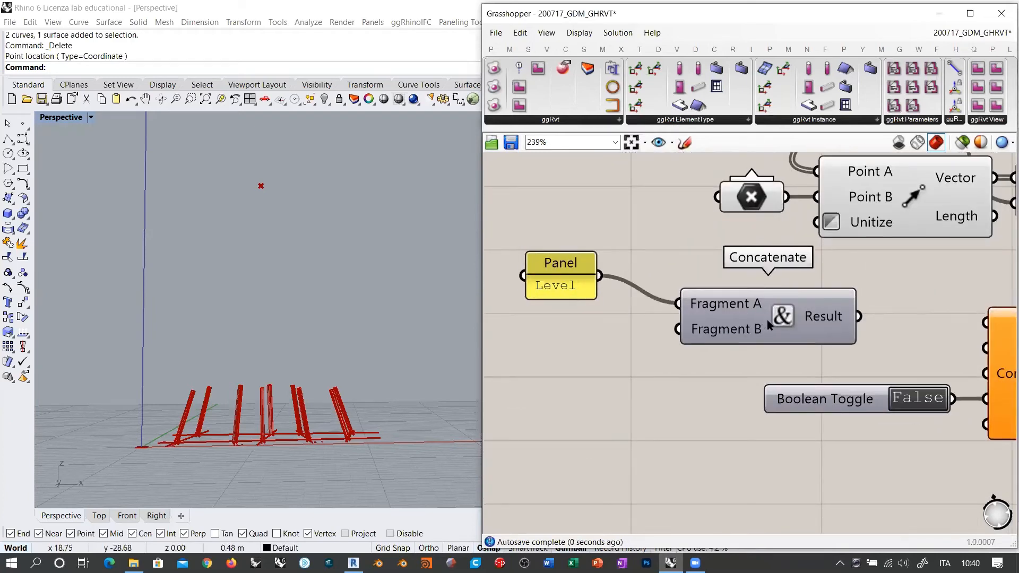
left_click_drag(766, 320, 725, 303)
left_click(549, 316)
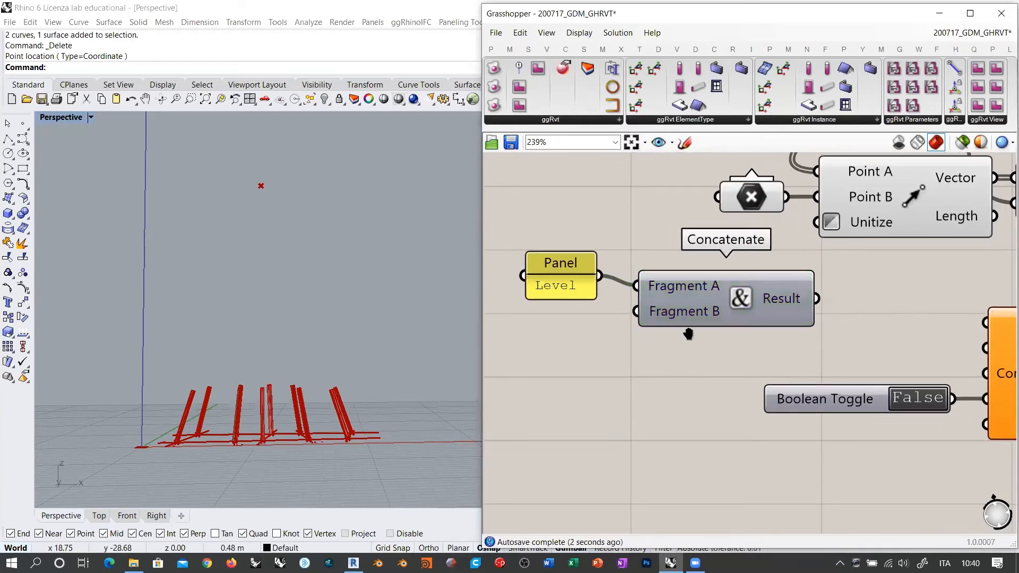
Step: Switch to Revit to check how the levels are named in the East elevation, and return to Grasshopper
right_click_drag(689, 334, 738, 337)
key("alt+Tab")
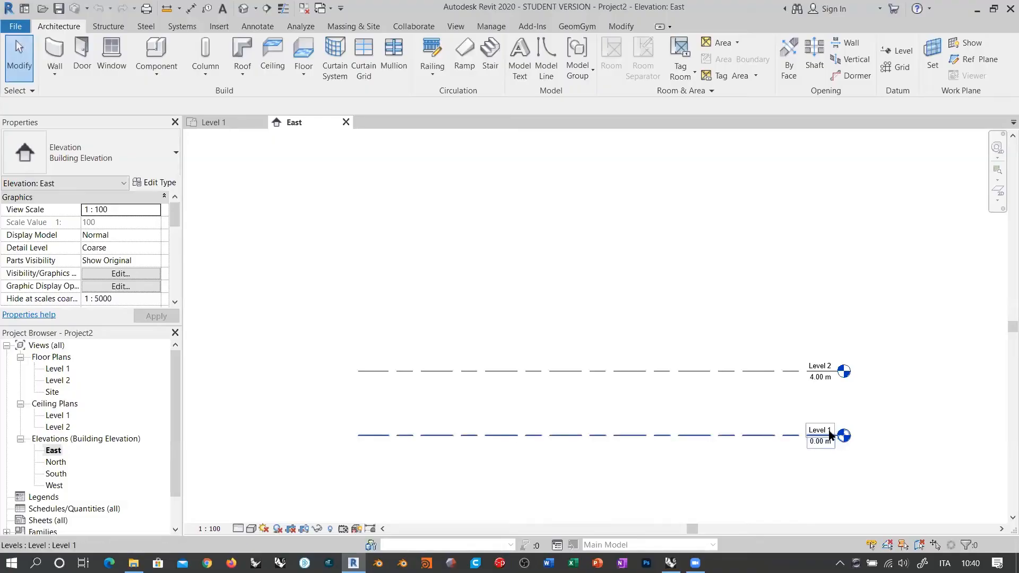
scroll(823, 427, "up", 2)
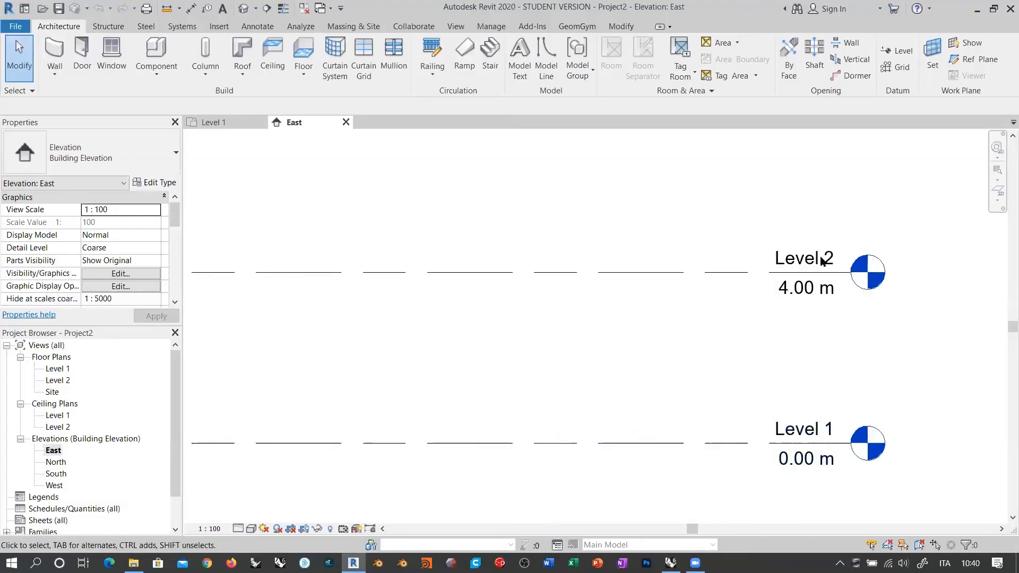
key("alt+Tab")
Step: Add a Series component just below the Level panel
double_click(577, 353)
type("series")
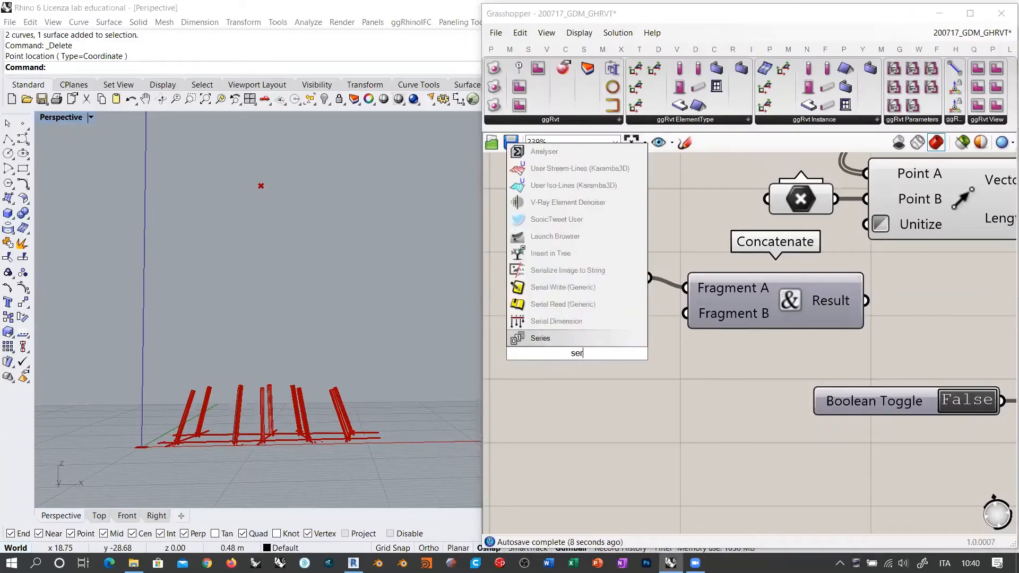
key("Return")
left_click_drag(596, 356, 594, 365)
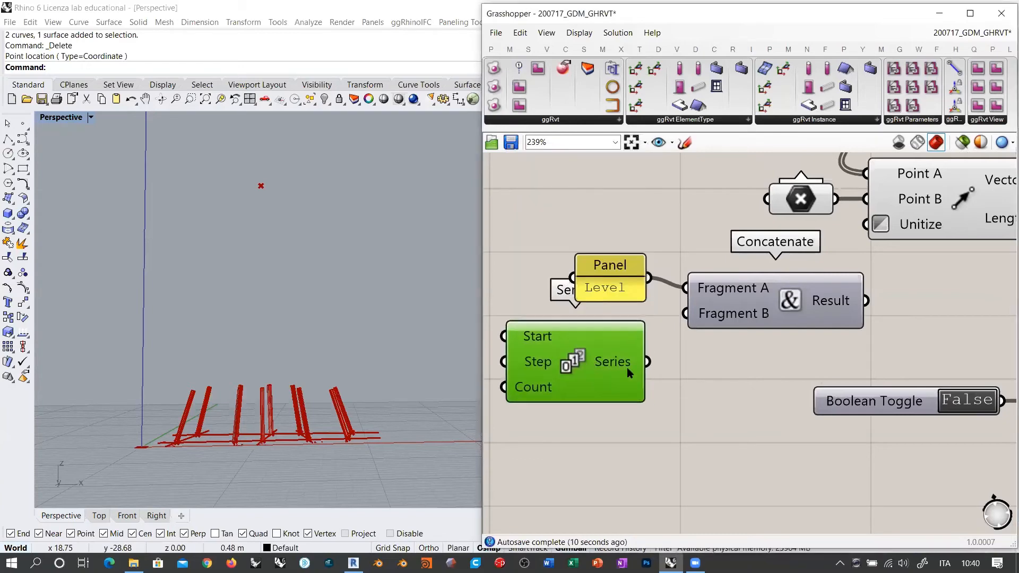
left_click(678, 377)
Step: Add a Panel containing 1 beside the Series component and connect it to the Start input
right_click_drag(678, 376, 793, 355)
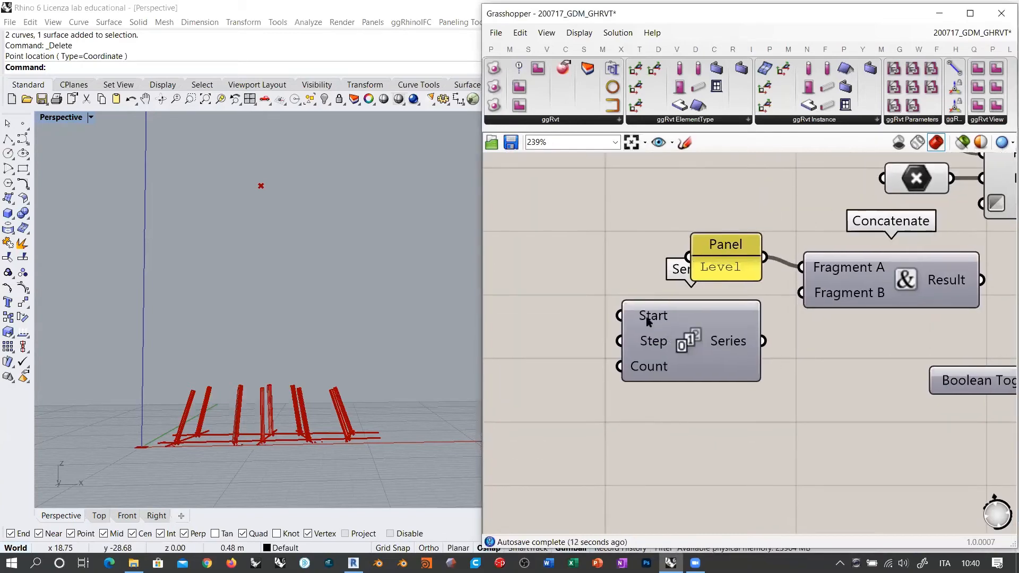
right_click_drag(650, 322, 700, 322)
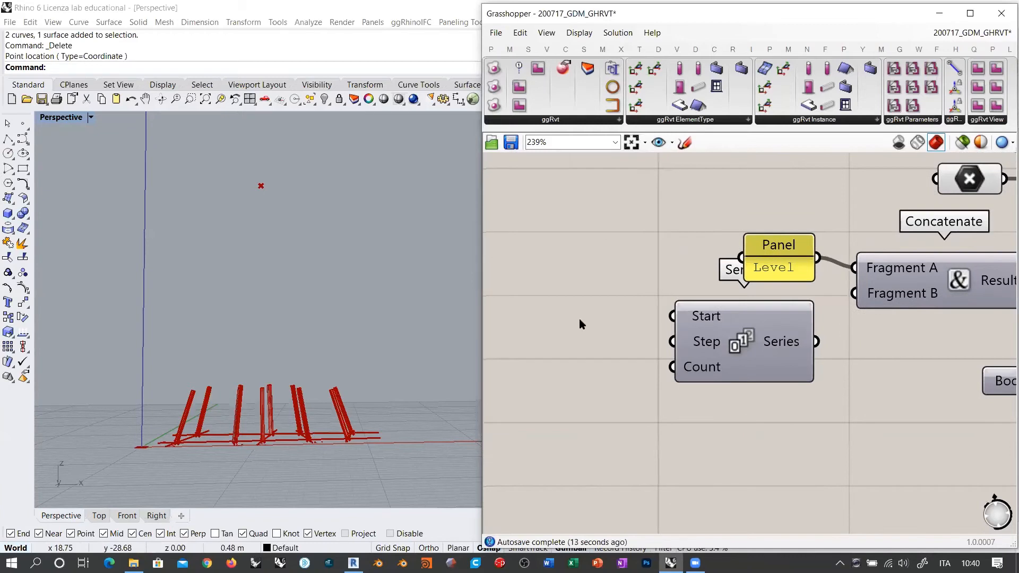
double_click(565, 324)
type("\"1")
key("Return")
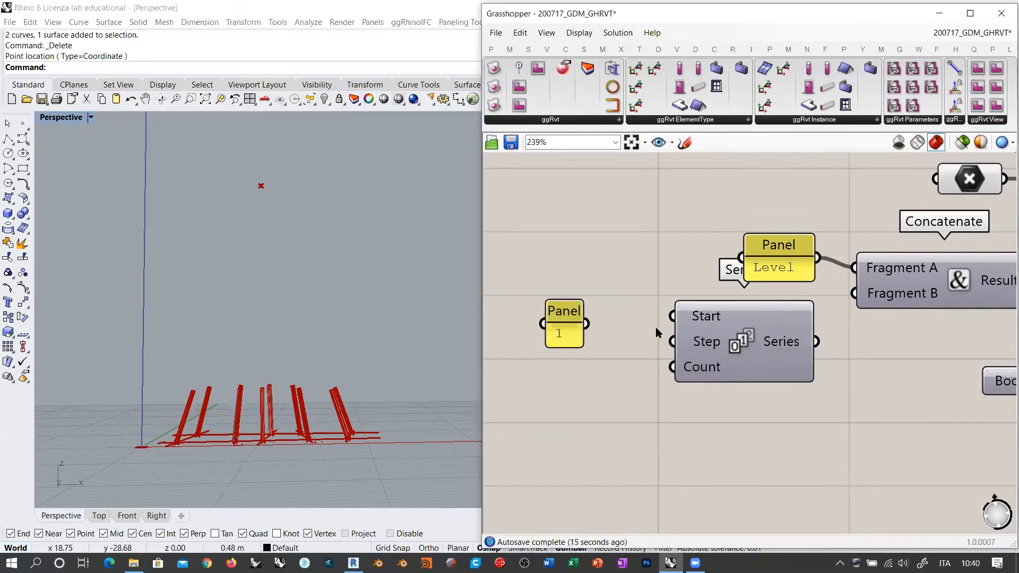
left_click_drag(568, 329, 598, 303)
left_click_drag(675, 316, 615, 297)
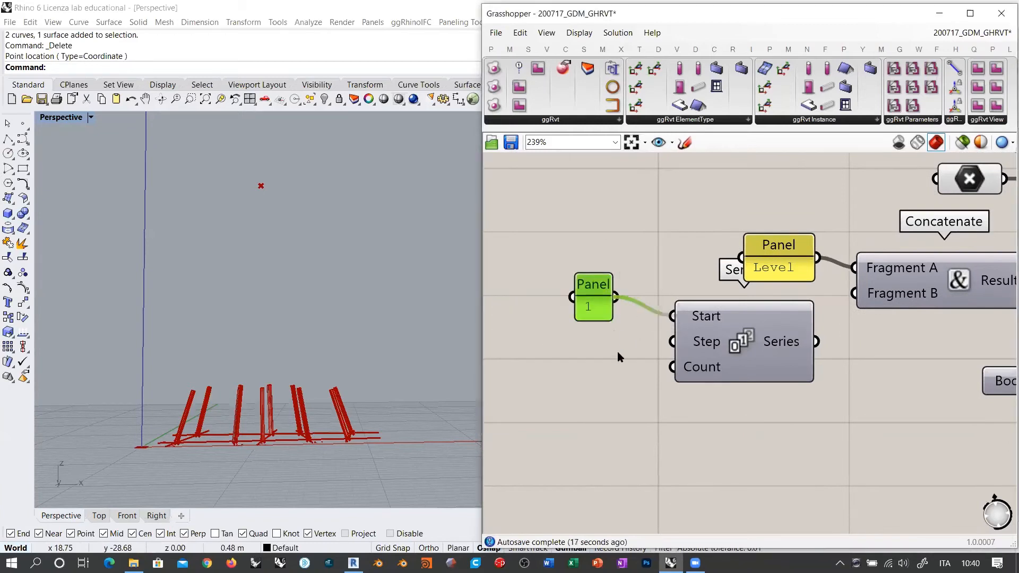
left_click(632, 340)
Step: Add a Number Slider set to 2, connect it to the Series Count input and align it with that input
right_click_drag(632, 340, 687, 320)
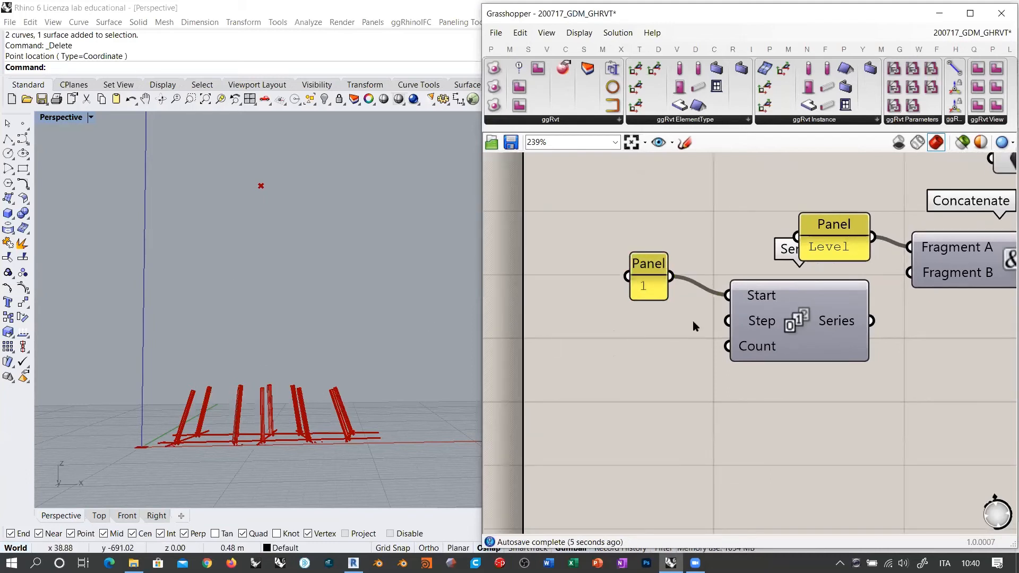
double_click(640, 359)
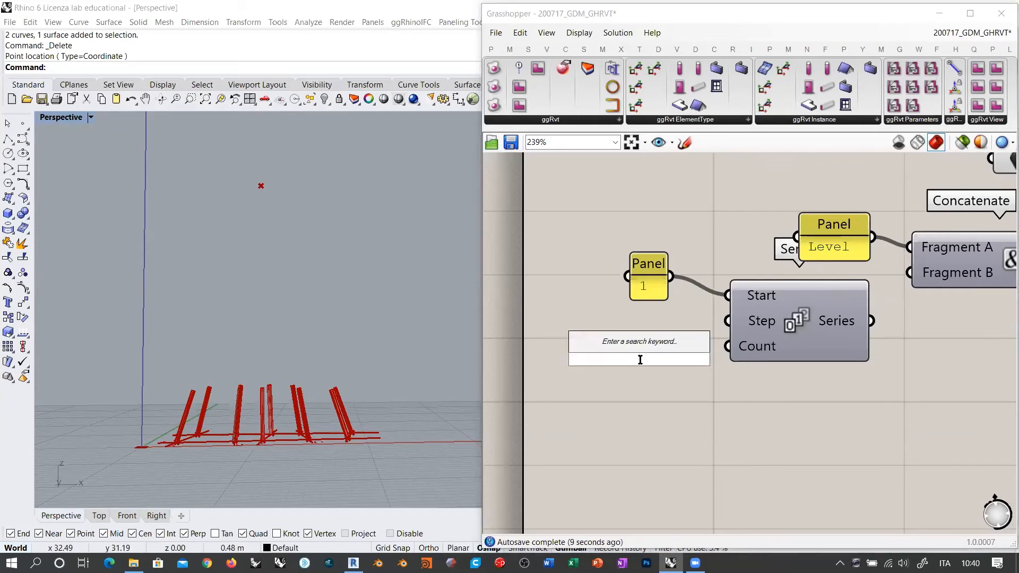
type("2")
key("Return")
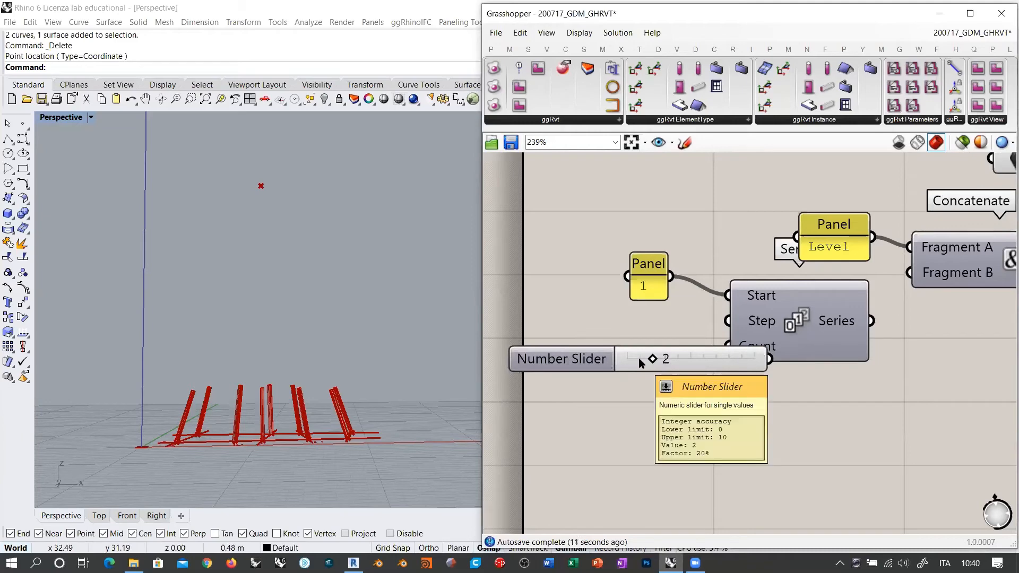
left_click_drag(696, 354, 628, 341)
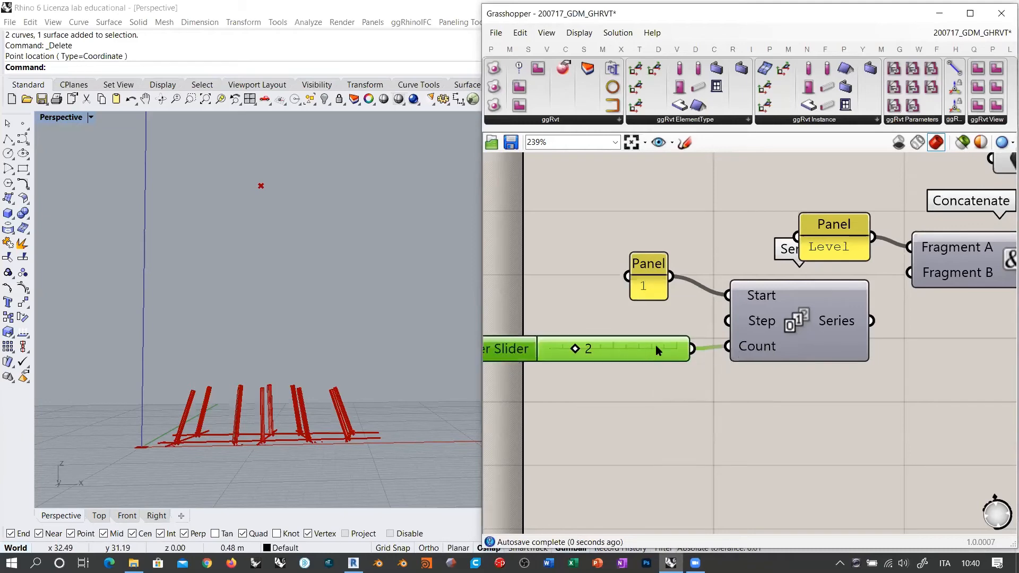
left_click(711, 327)
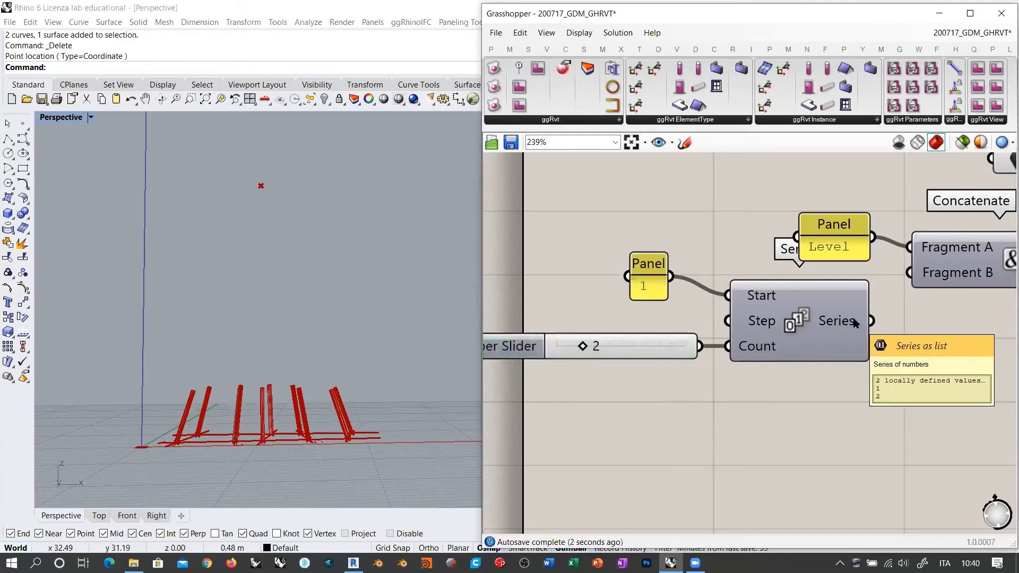
Step: Connect the Series output to Fragment B of Concatenate and inspect the Result output
right_click_drag(789, 329, 568, 348)
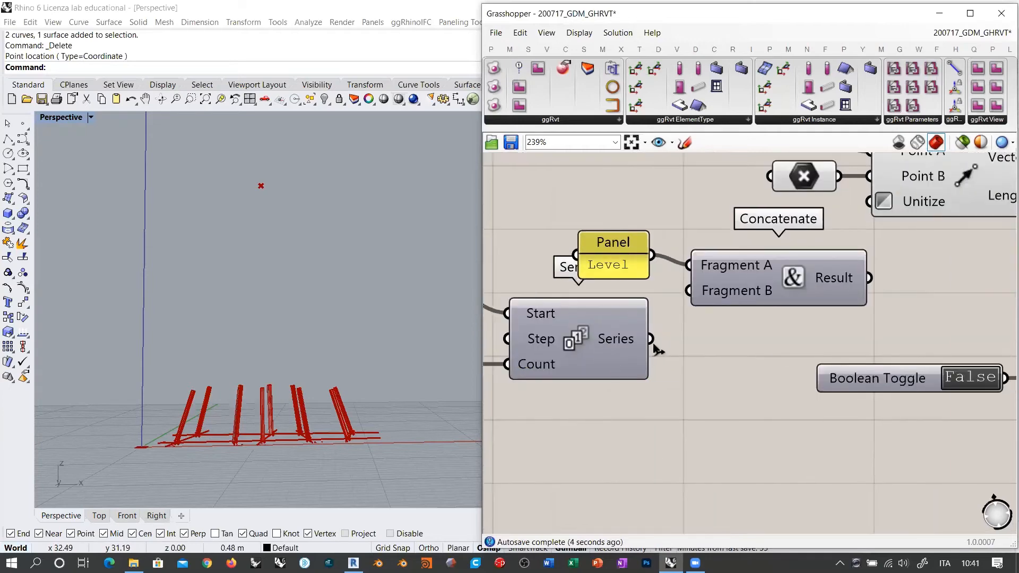
left_click_drag(651, 340, 685, 302)
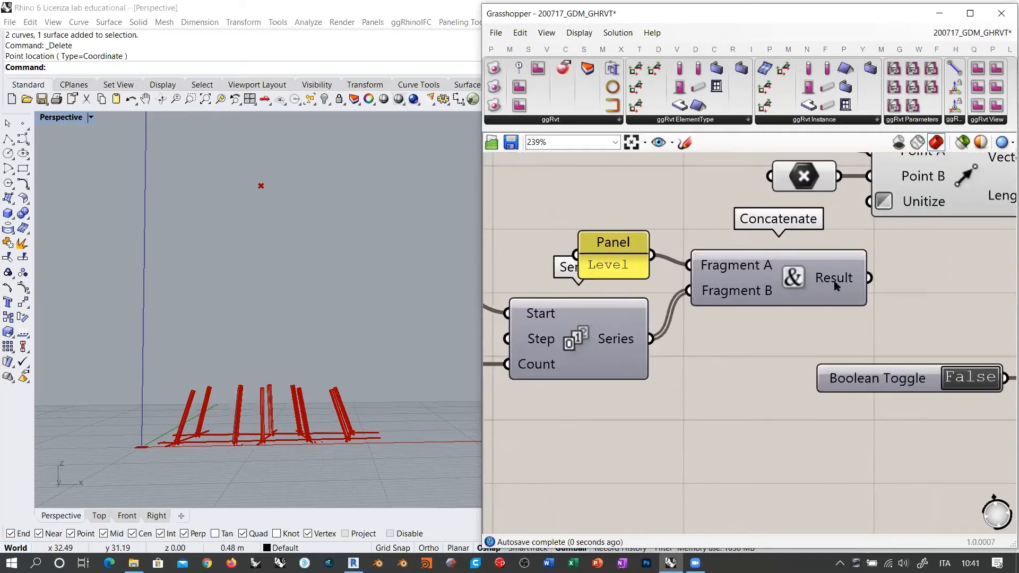
mouse_move(835, 286)
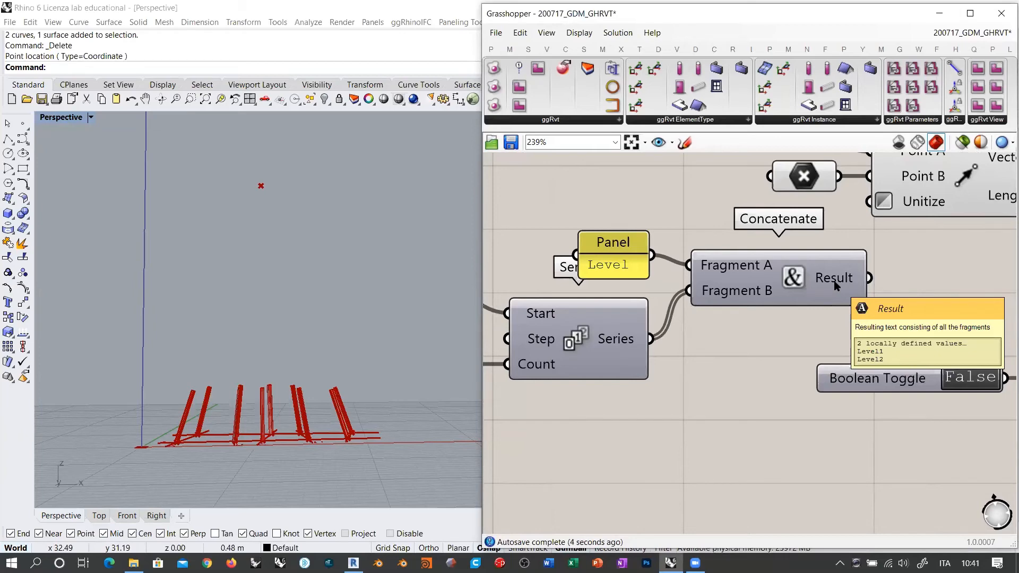
Step: Set the Concatenate separator to a single space and inspect the Result output
right_click(788, 277)
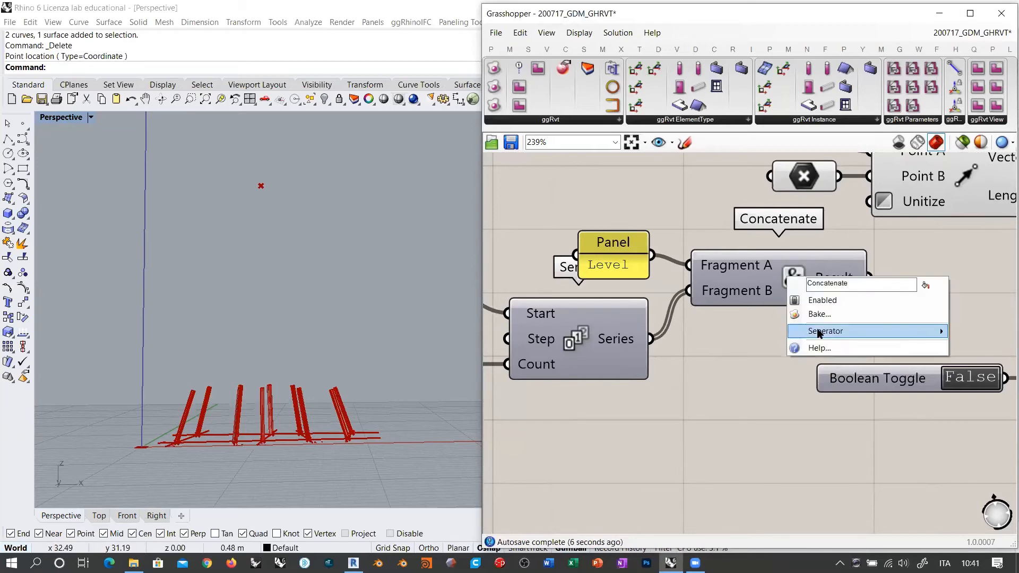
mouse_move(820, 333)
left_click(735, 331)
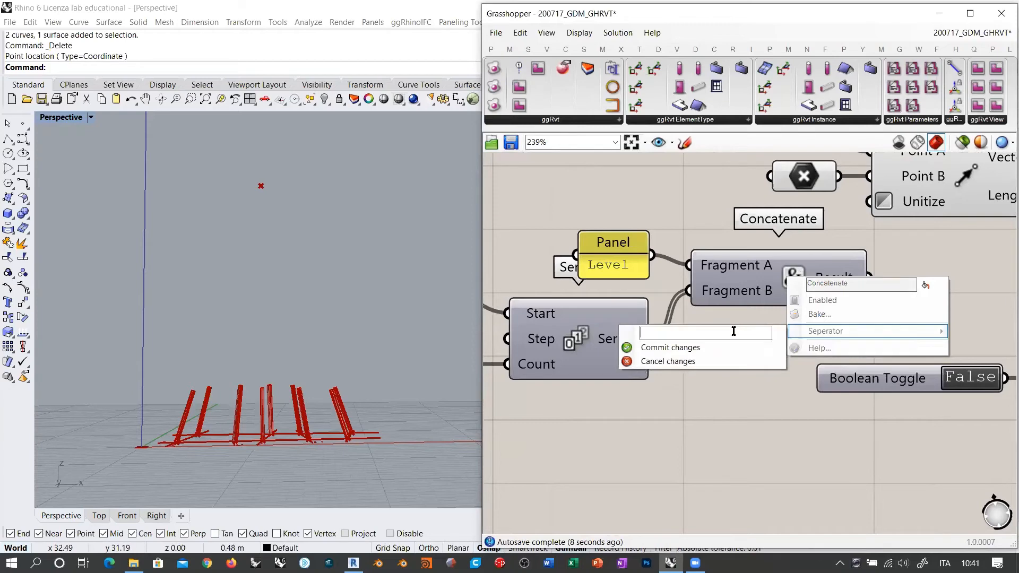
left_click(691, 348)
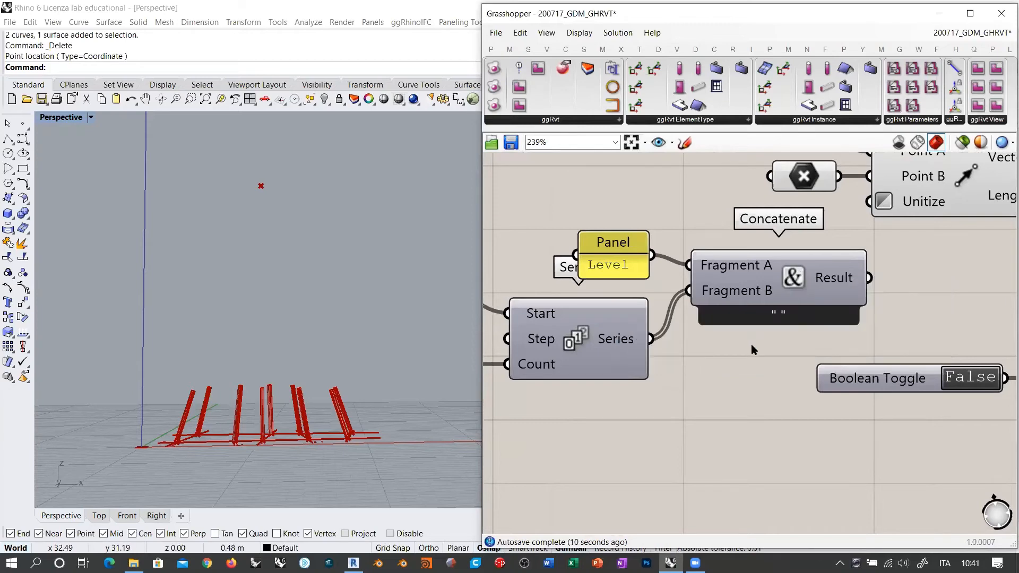
scroll(775, 313, "up", 5)
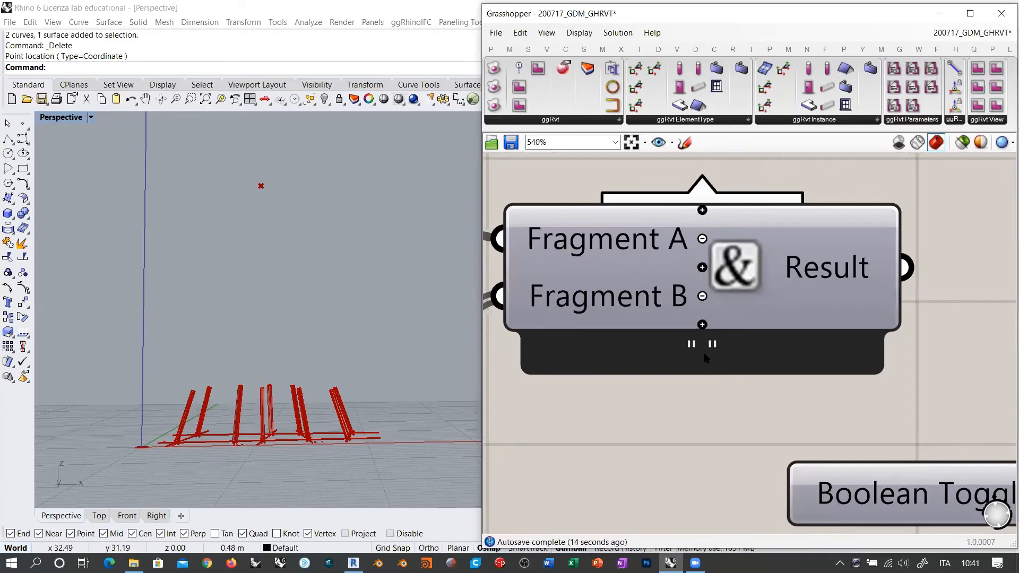
mouse_move(846, 276)
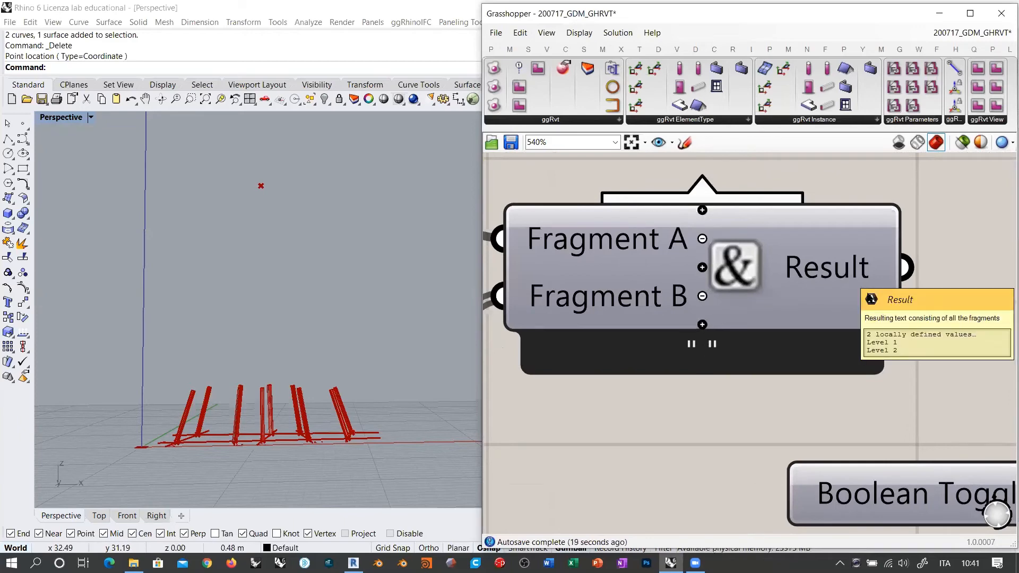
Step: Connect the Concatenate Result to the Name input of ggRvt Level and move the Boolean Toggle slightly down
right_click_drag(870, 313, 601, 291)
scroll(601, 291, "down", 5)
left_click_drag(619, 272, 787, 295)
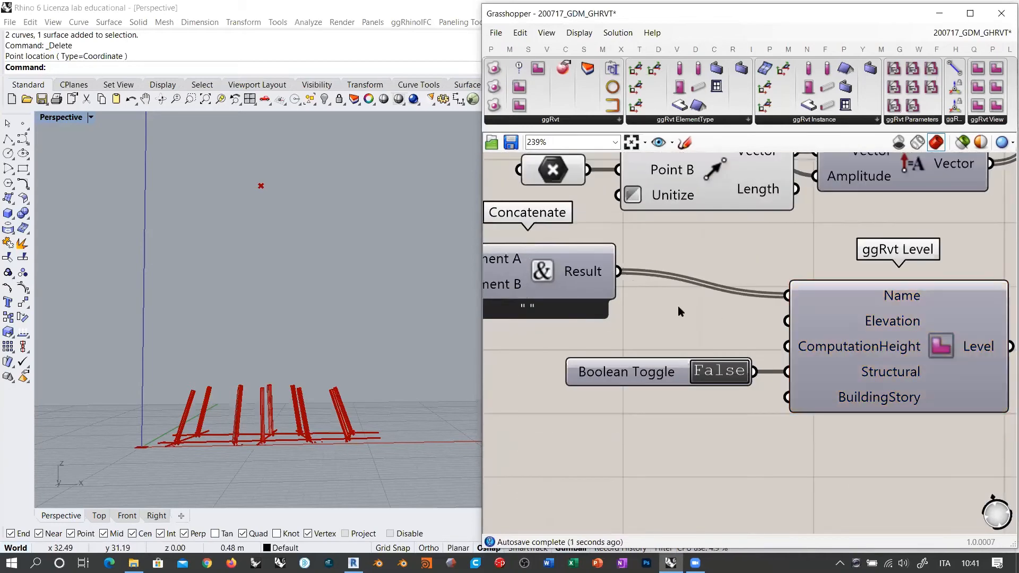
right_click_drag(697, 296, 834, 292)
scroll(835, 292, "down", 5)
left_click_drag(791, 339, 780, 385)
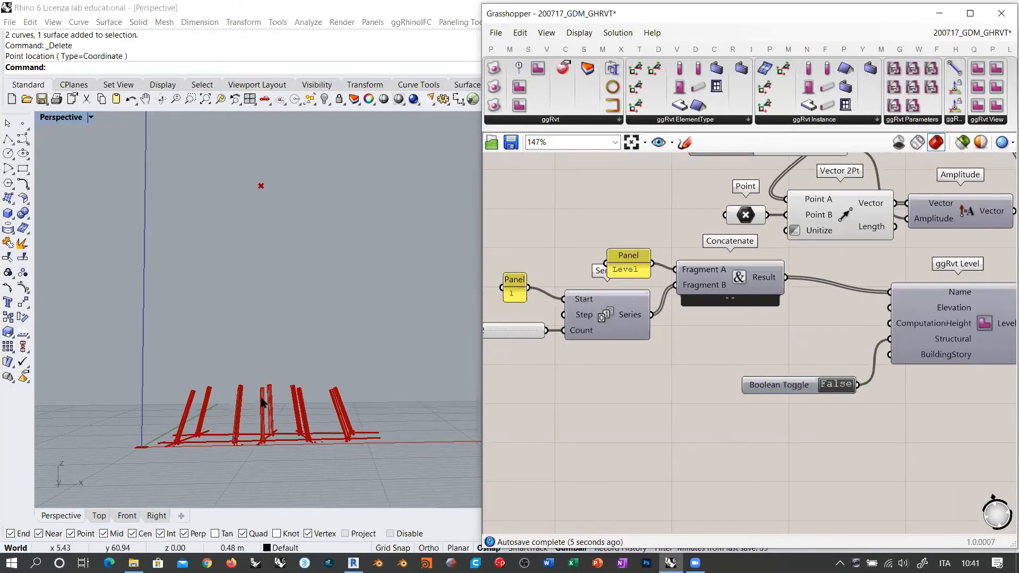
Step: Add a Number Slider set to 2.70 with upper limit 5 below the Count slider, and align the Panel containing 1 with Start
double_click(725, 342)
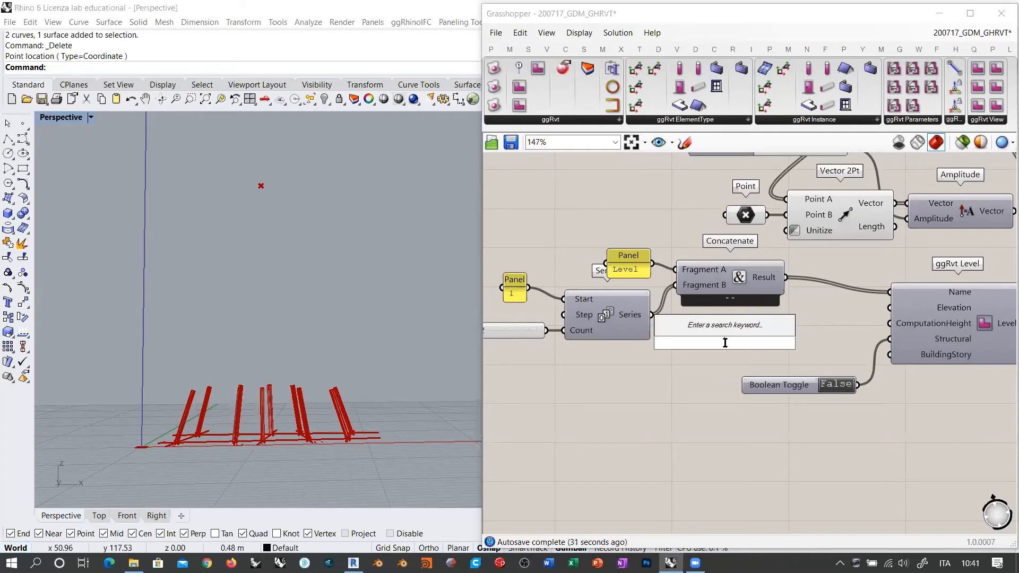
type("2.70")
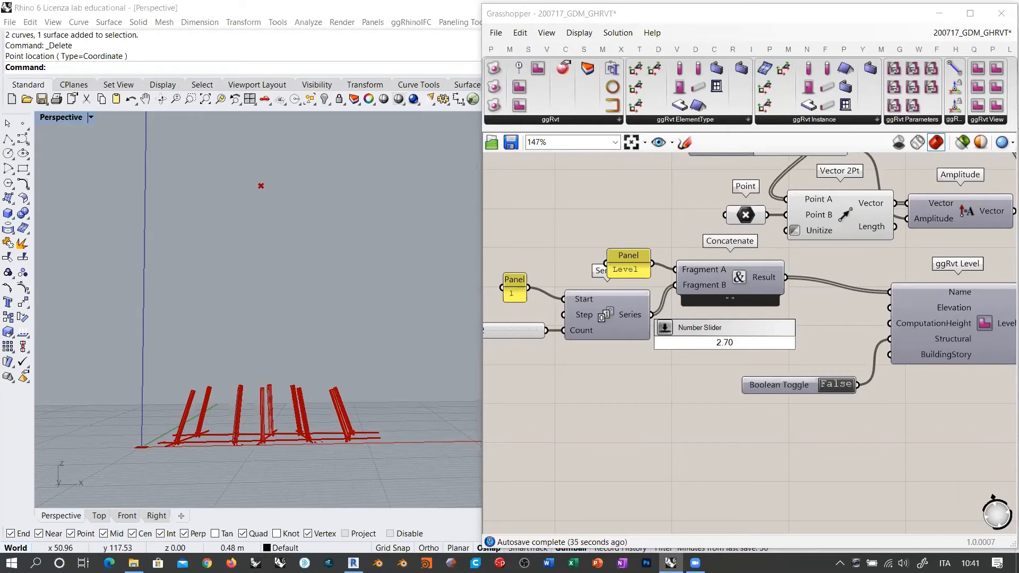
type("<5")
key("Return")
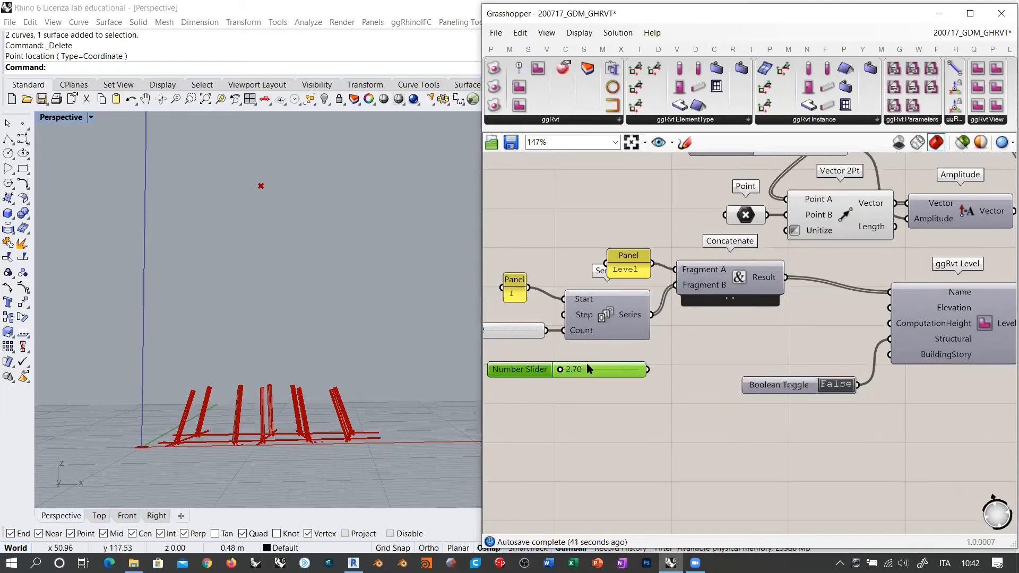
left_click_drag(587, 363, 589, 372)
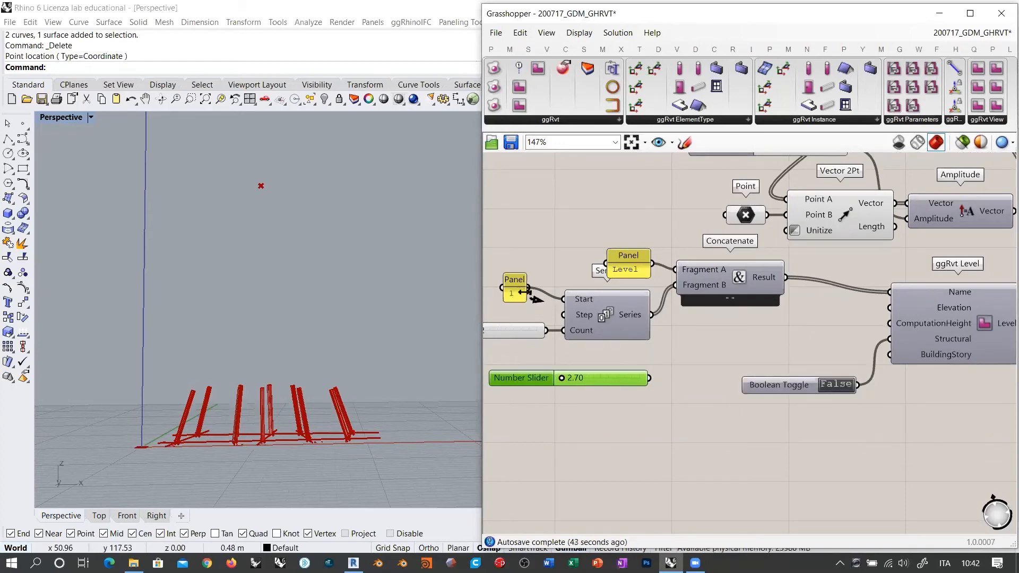
left_click_drag(515, 287, 532, 299)
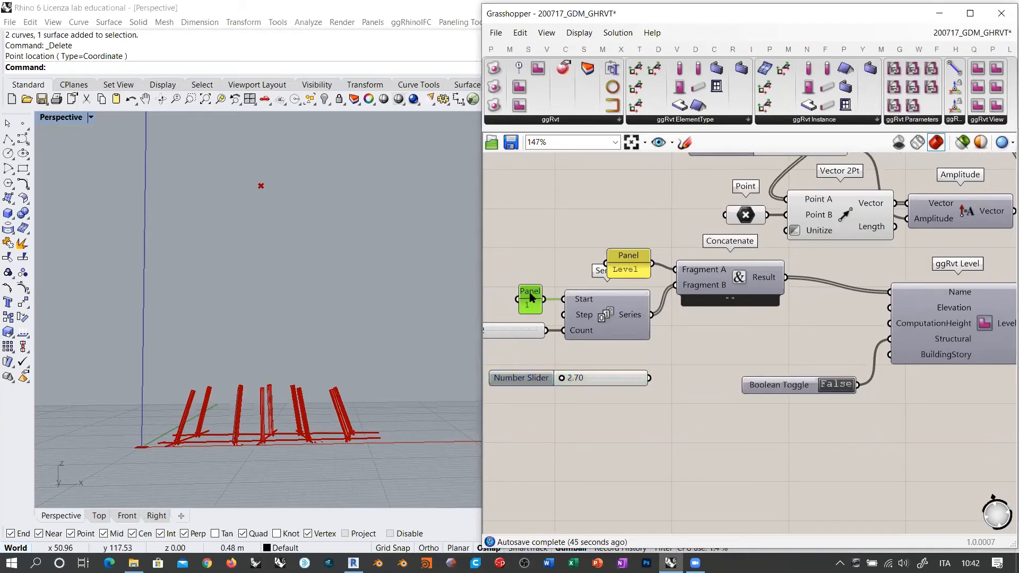
right_click_drag(530, 298, 648, 273)
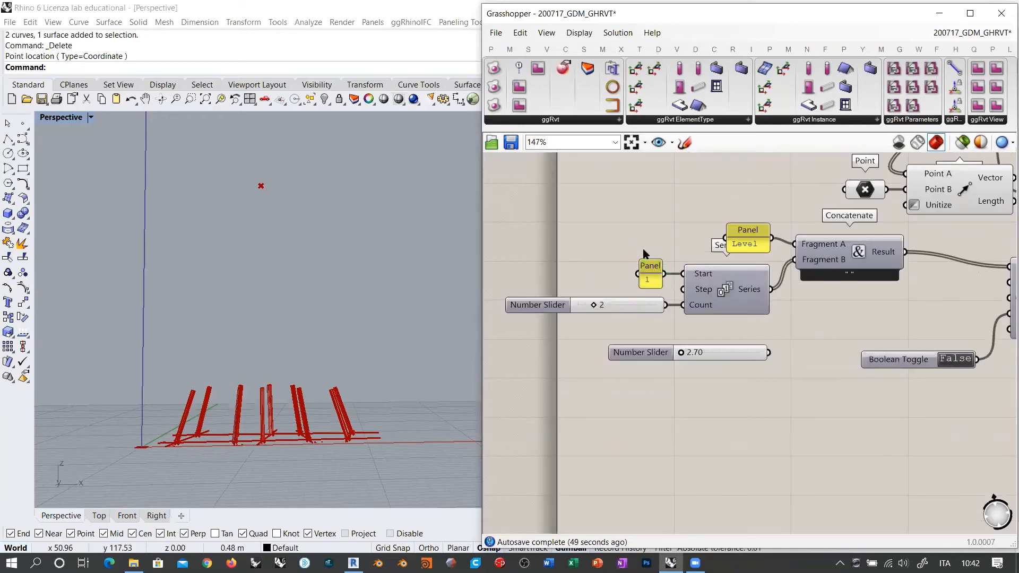
left_click_drag(725, 350, 617, 364)
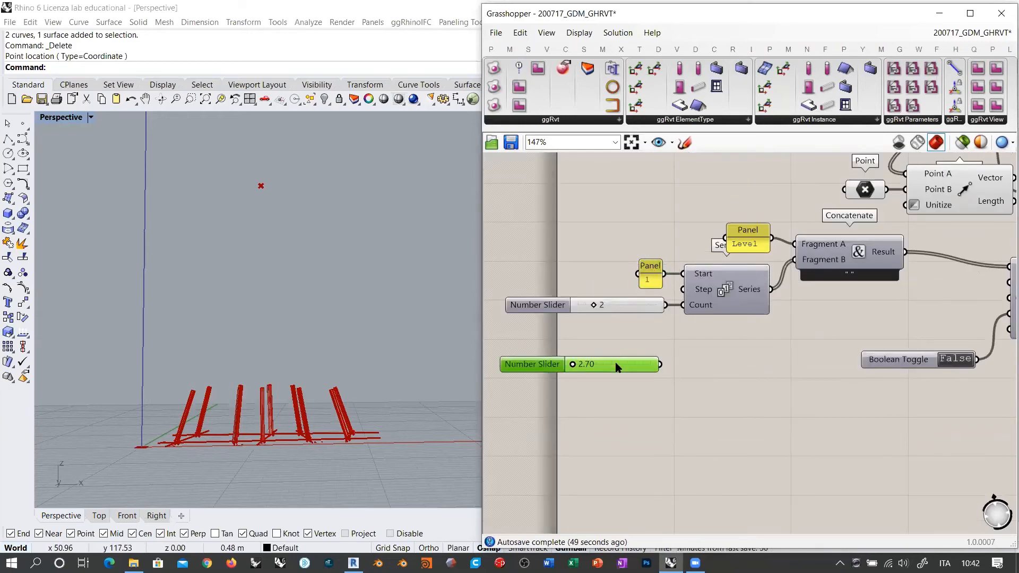
Step: Add a second Series component below the first, connect the 2.70 slider to its Step input and align the slider with it
double_click(733, 391)
type("series")
key("Return")
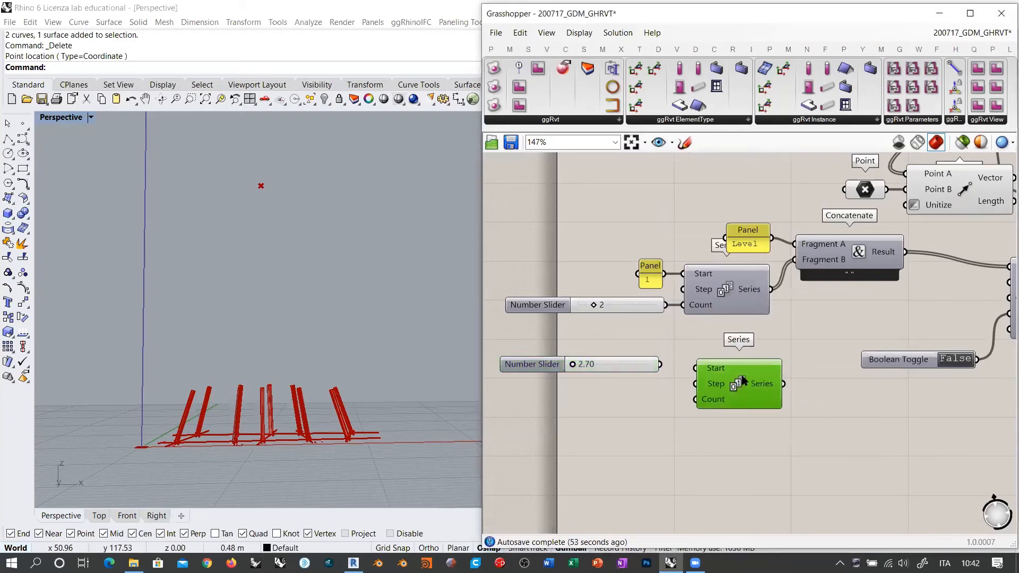
left_click_drag(660, 365, 695, 379)
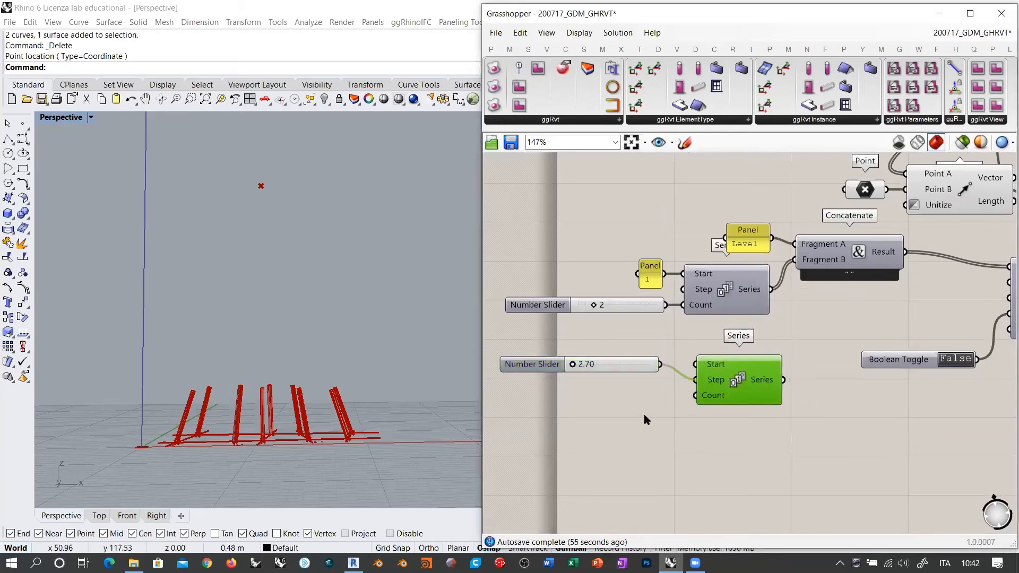
left_click_drag(636, 364, 656, 381)
left_click(657, 414)
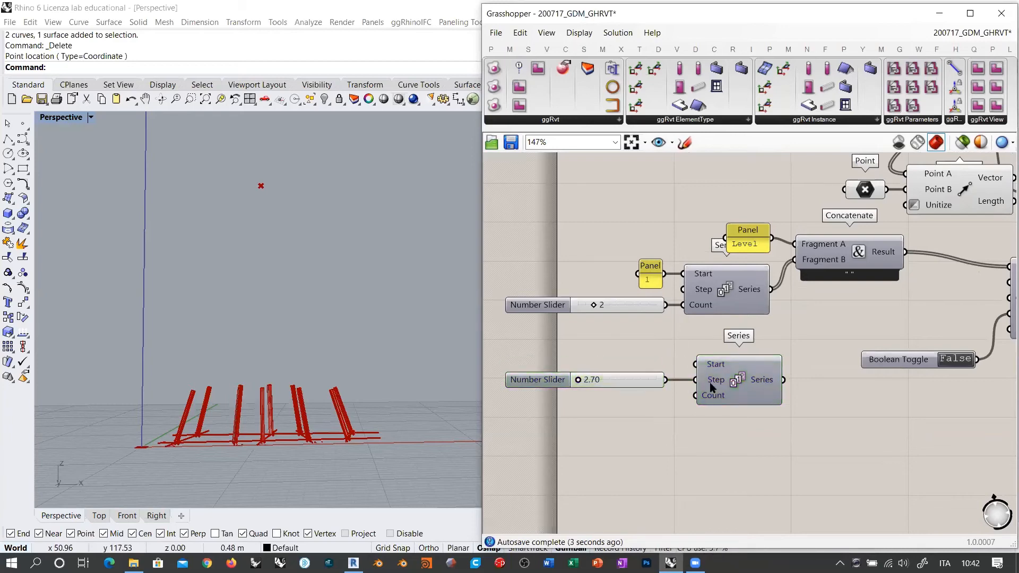
Step: Move the second Series component so that it lines up beneath the first one
right_click_drag(766, 362, 702, 372)
right_click_drag(763, 335, 671, 338)
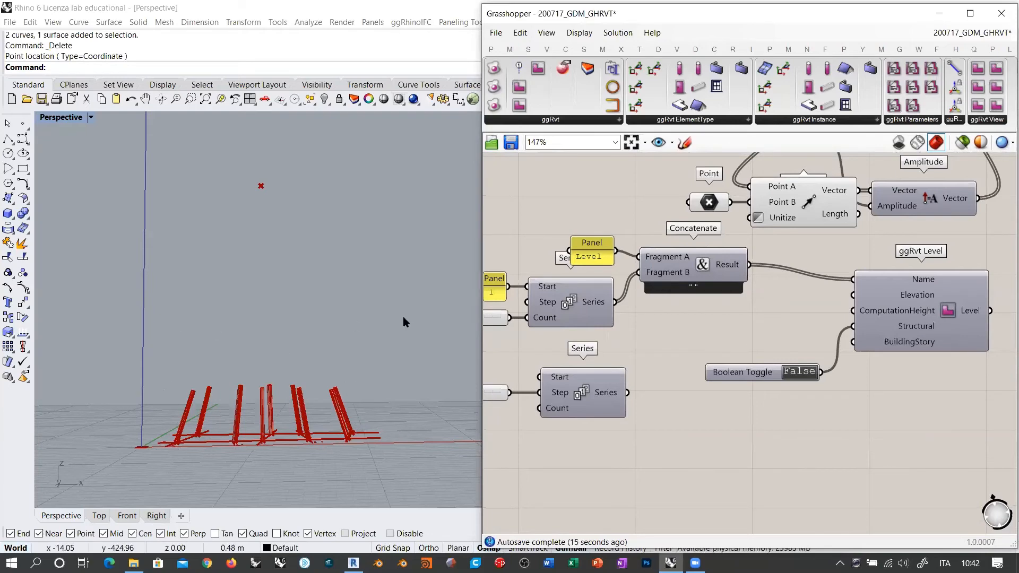
right_click_drag(638, 346, 746, 344)
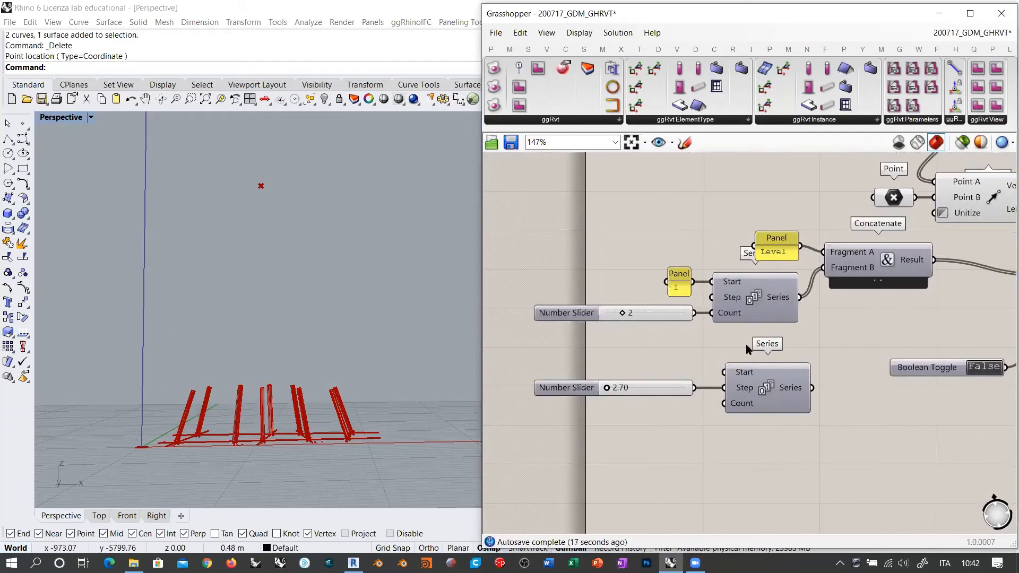
left_click(763, 296)
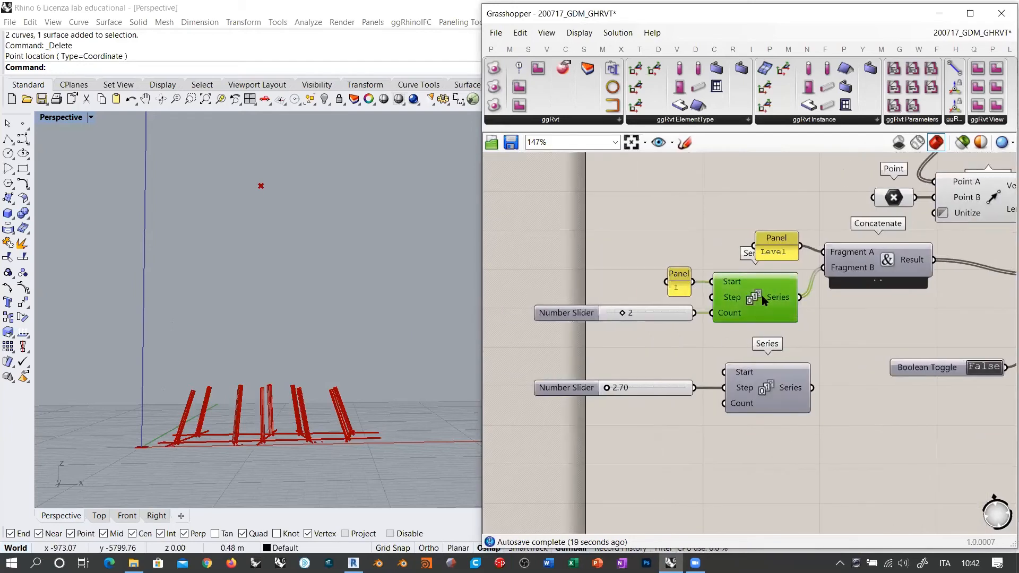
left_click_drag(767, 391, 758, 390)
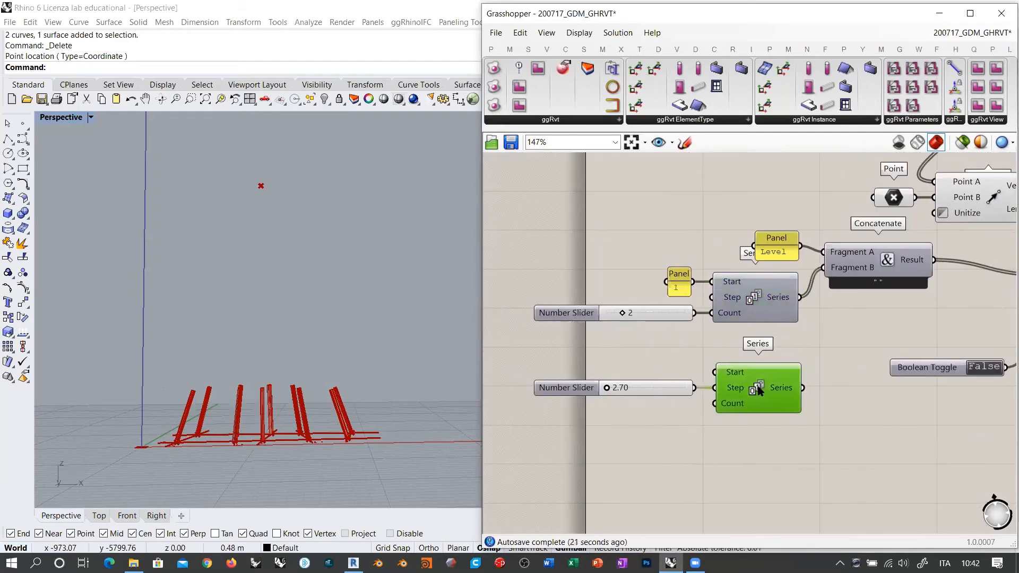
left_click(792, 358)
Step: Add a Number Slider set to 3, connect it to the second Series' Count input and inspect the Series output
scroll(665, 350, "down", 1)
right_click_drag(814, 340, 677, 334)
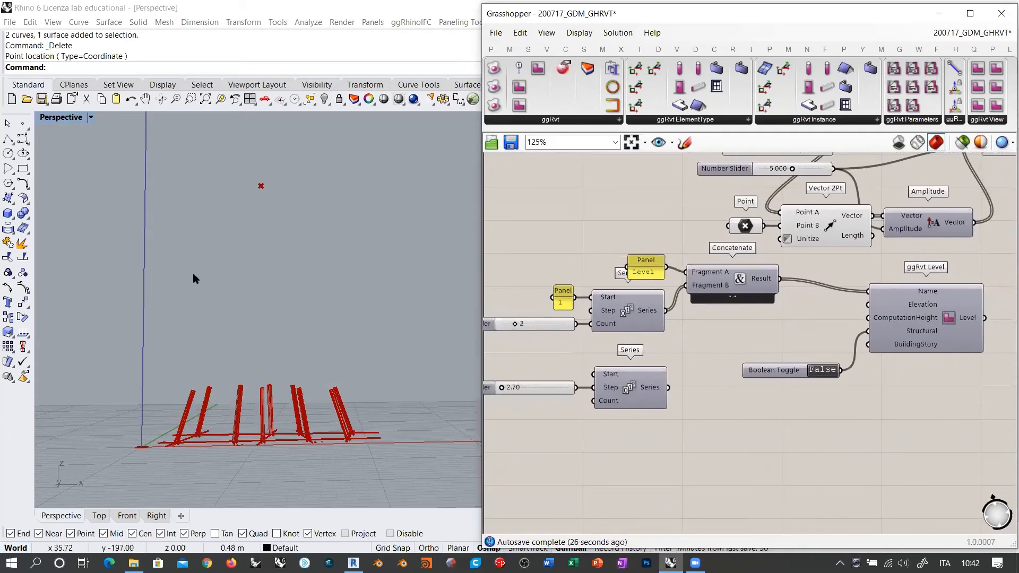
right_click_drag(545, 416, 696, 385)
scroll(696, 391, "up", 3)
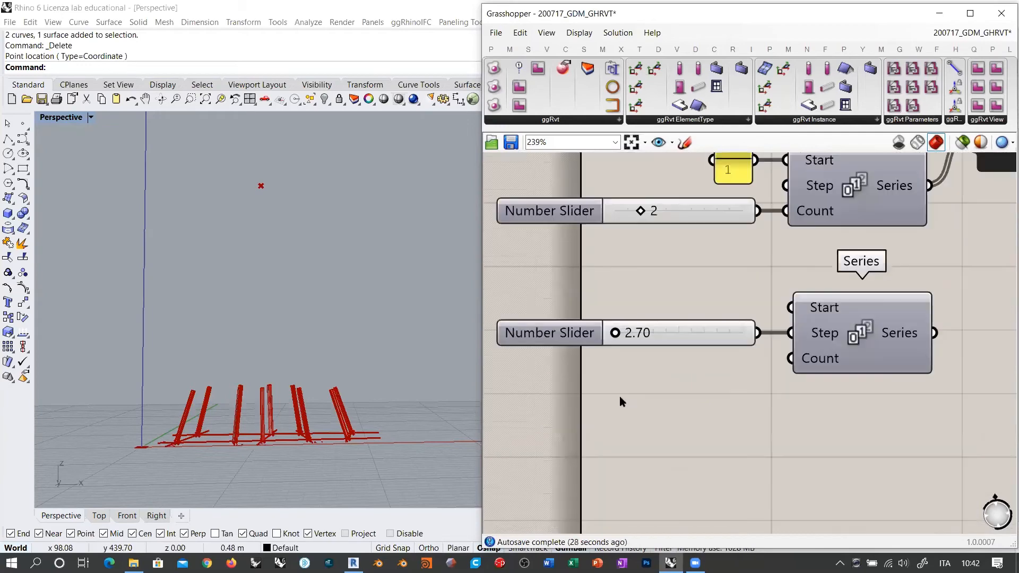
double_click(620, 396)
type("3")
key("Return")
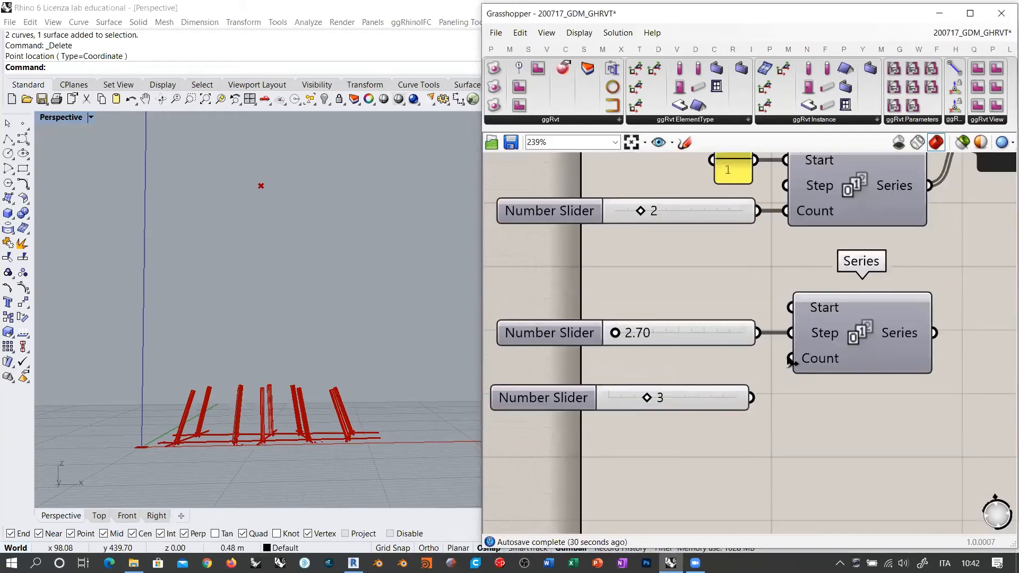
left_click_drag(790, 359, 739, 369)
left_click(742, 393)
right_click_drag(738, 389, 506, 385)
mouse_move(663, 333)
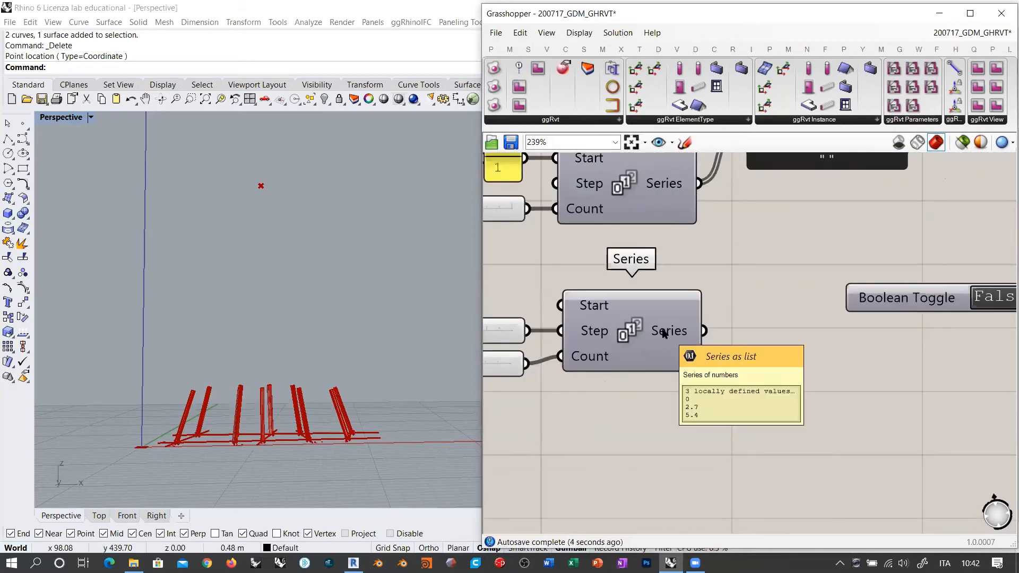
Step: Connect the second Series output to the Elevation input of ggRvt Level and inspect the level previews in the Rhino Perspective viewport
scroll(664, 332, "down", 4)
left_click_drag(638, 352, 835, 265)
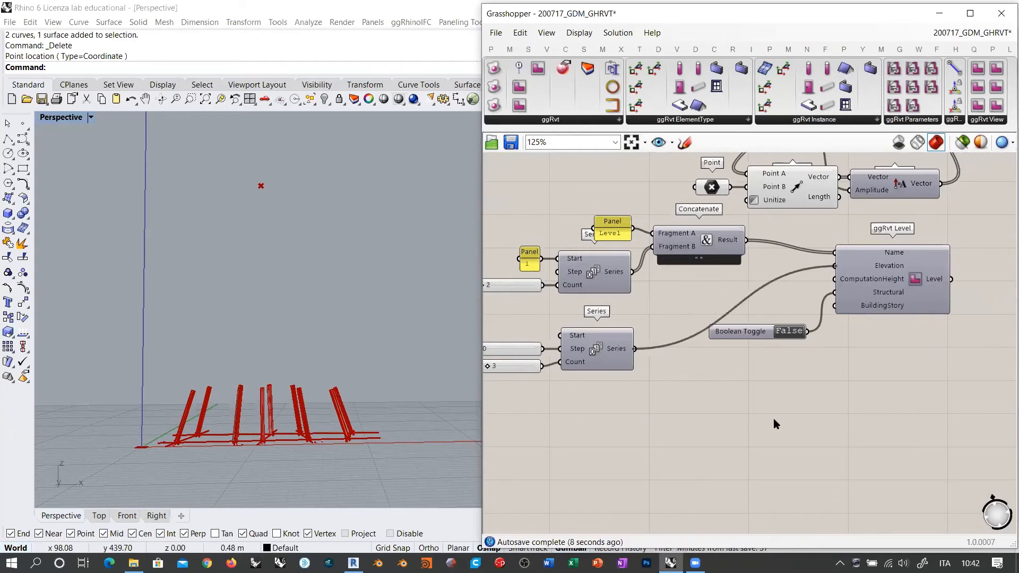
left_click(920, 283)
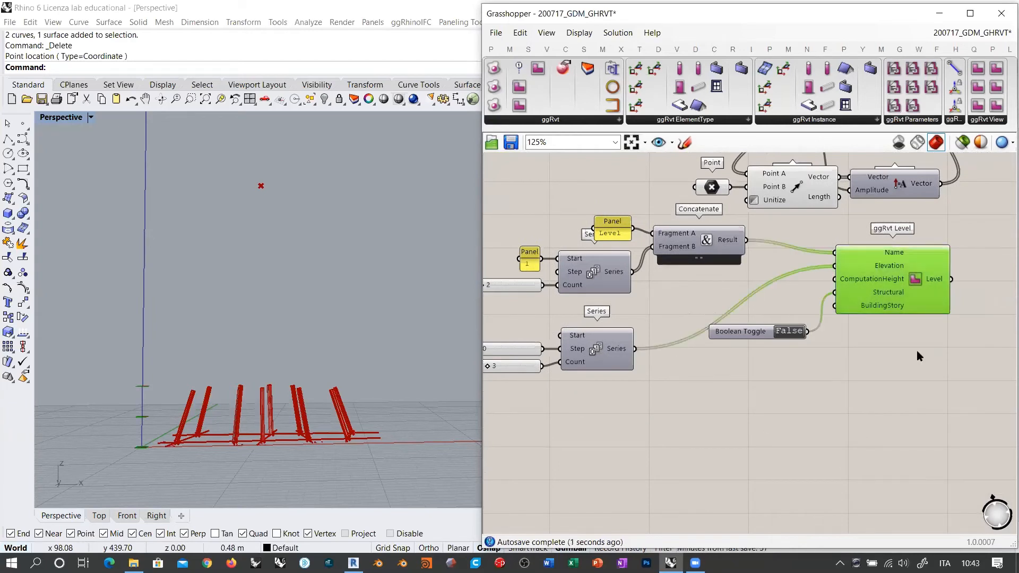
left_click(920, 356)
right_click_drag(229, 425, 222, 447)
scroll(167, 423, "up", 6)
right_click_drag(160, 326, 171, 297)
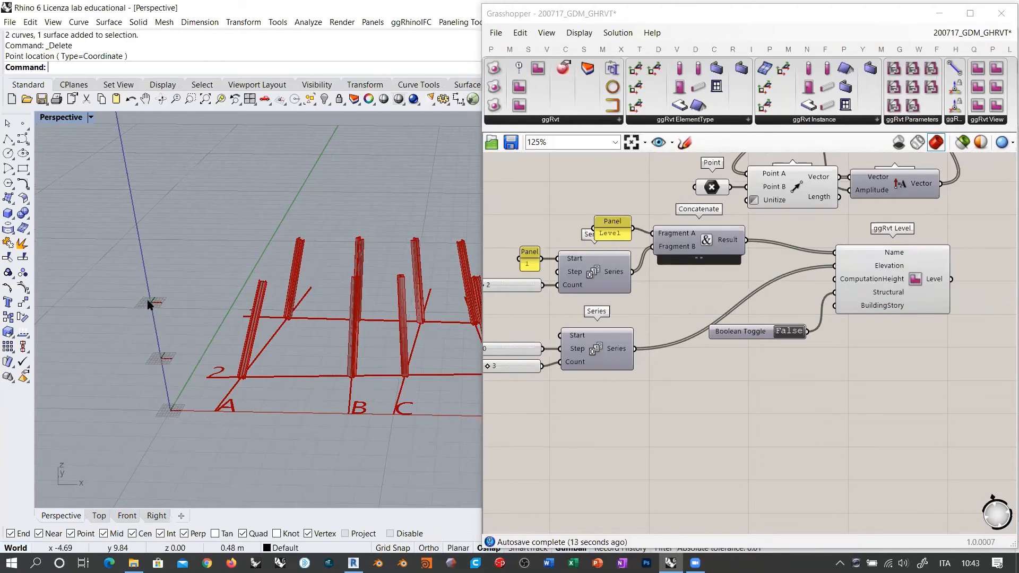
Step: Move ggRvt Level and its Boolean Toggle down so the Elevation input lines up with the second Series output
left_click_drag(859, 312, 867, 351)
left_click_drag(752, 328, 741, 393)
left_click_drag(879, 317, 884, 361)
left_click(742, 319)
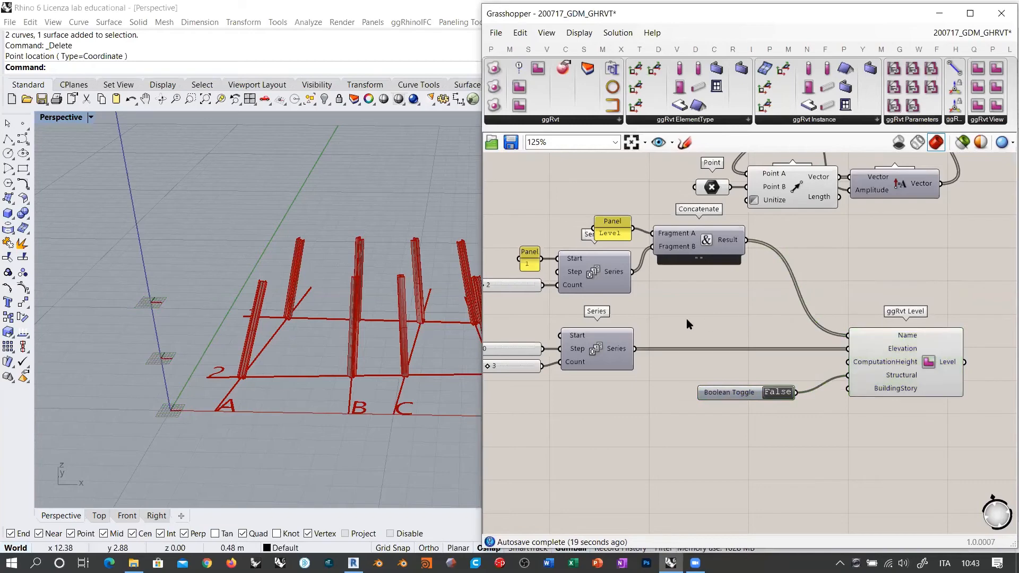
Step: Delete the Number Slider set to 2 that feeds the first Series' Count input
right_click_drag(687, 320, 747, 320)
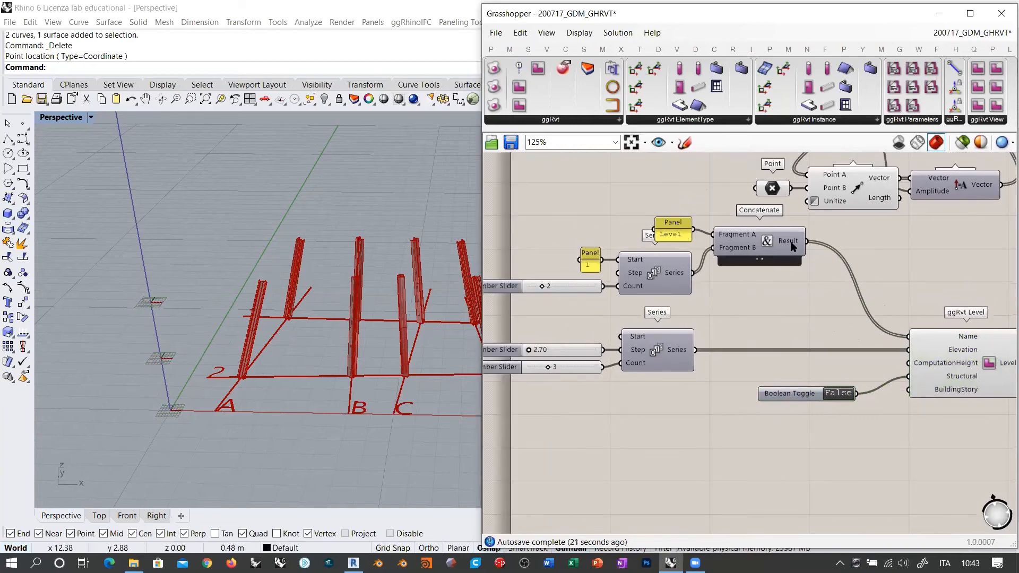
mouse_move(791, 244)
scroll(711, 284, "up", 4)
left_click(711, 284)
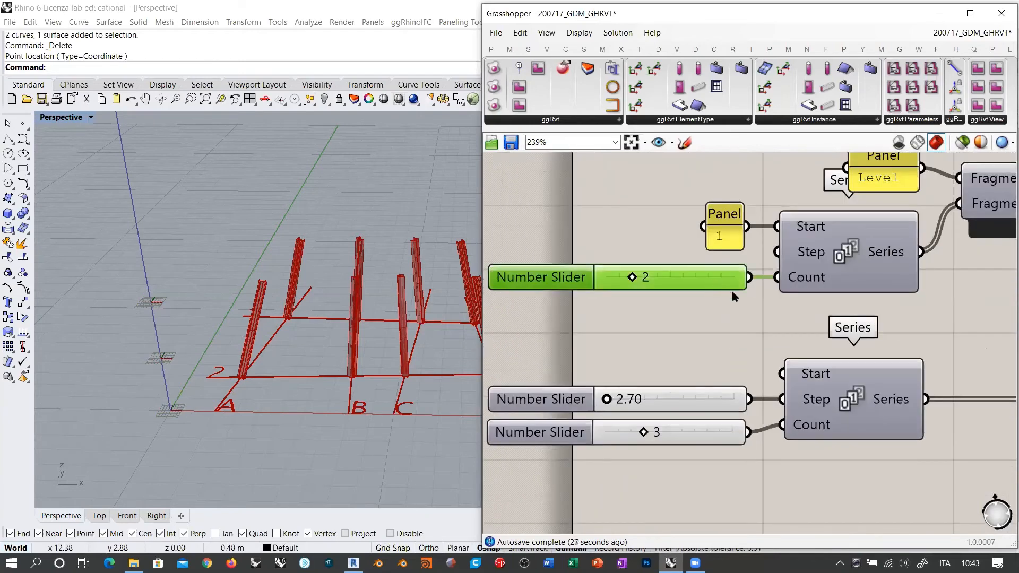
key("Delete")
Step: Apply the expression x-1 to the first Series' Count input and connect the Number Slider set to 3 to it
right_click(798, 277)
mouse_move(820, 383)
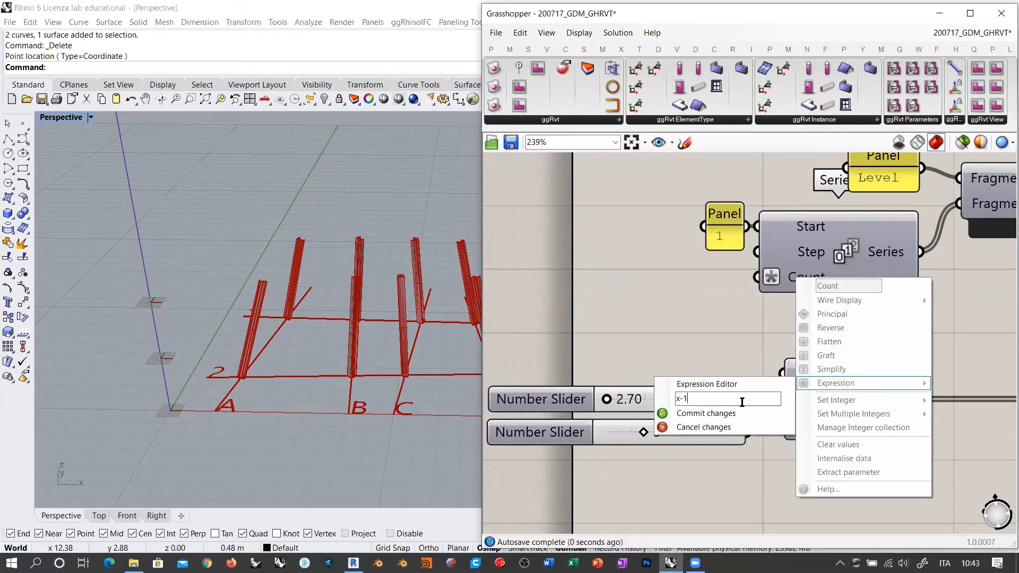
left_click(706, 413)
left_click_drag(758, 415, 746, 280)
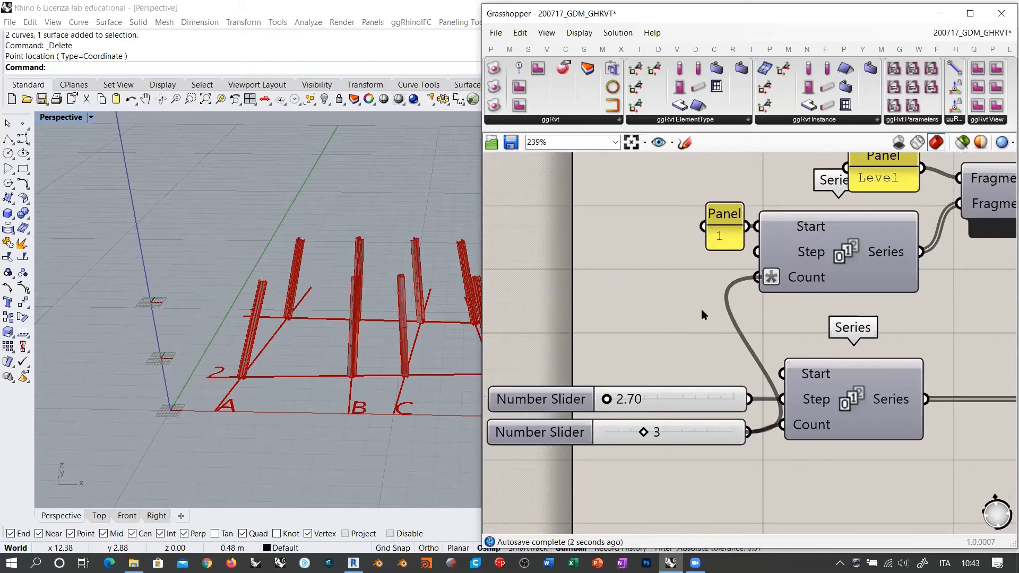
Step: Inspect the level names in the Concatenate Result and review the wiring of both Series components
right_click_drag(782, 308, 629, 307)
scroll(628, 307, "down", 2)
right_click_drag(833, 289, 779, 311)
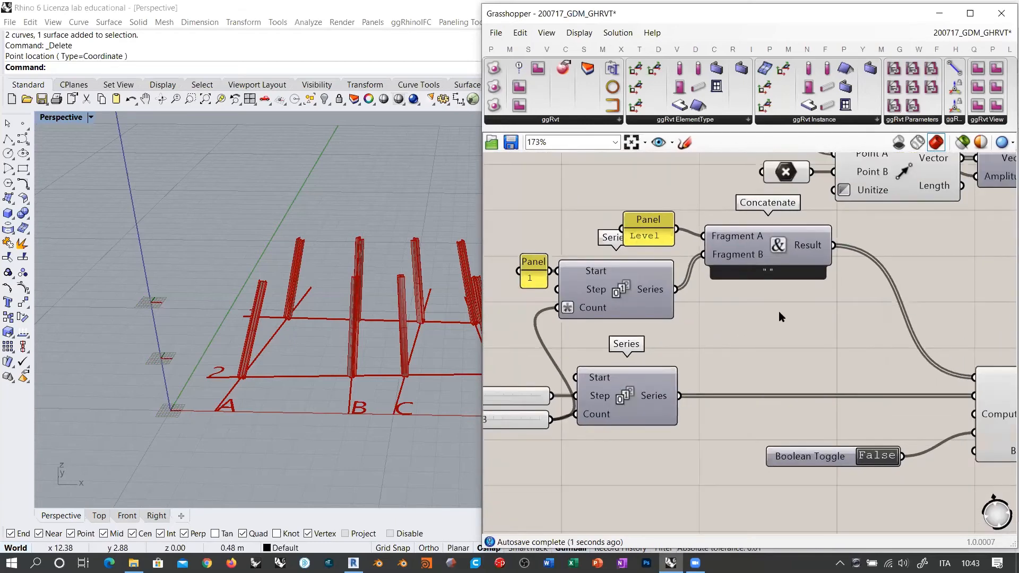
mouse_move(809, 246)
right_click_drag(549, 310, 629, 307)
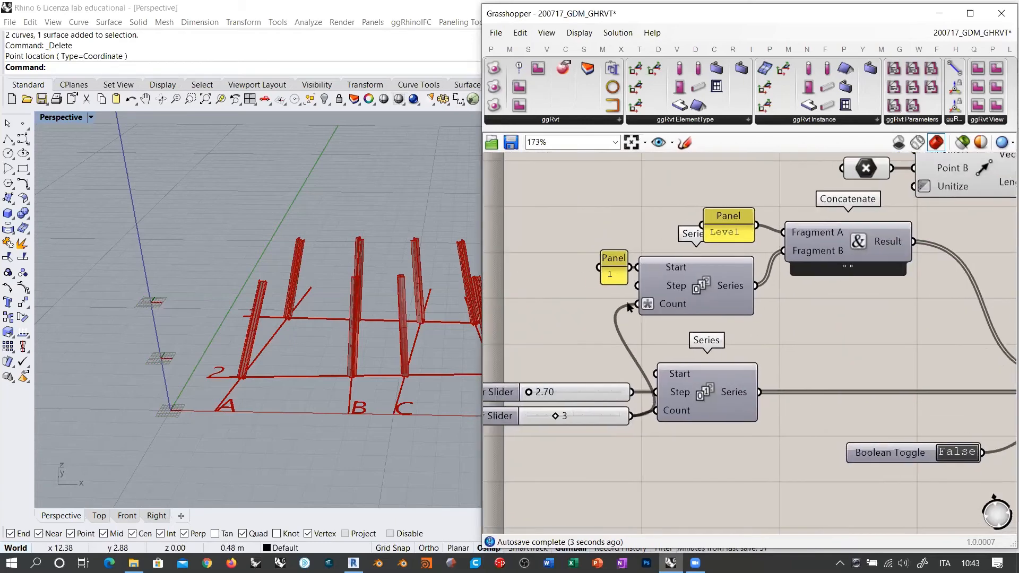
Step: Clear the expression from the first Series' Count input
right_click(654, 308)
mouse_move(710, 428)
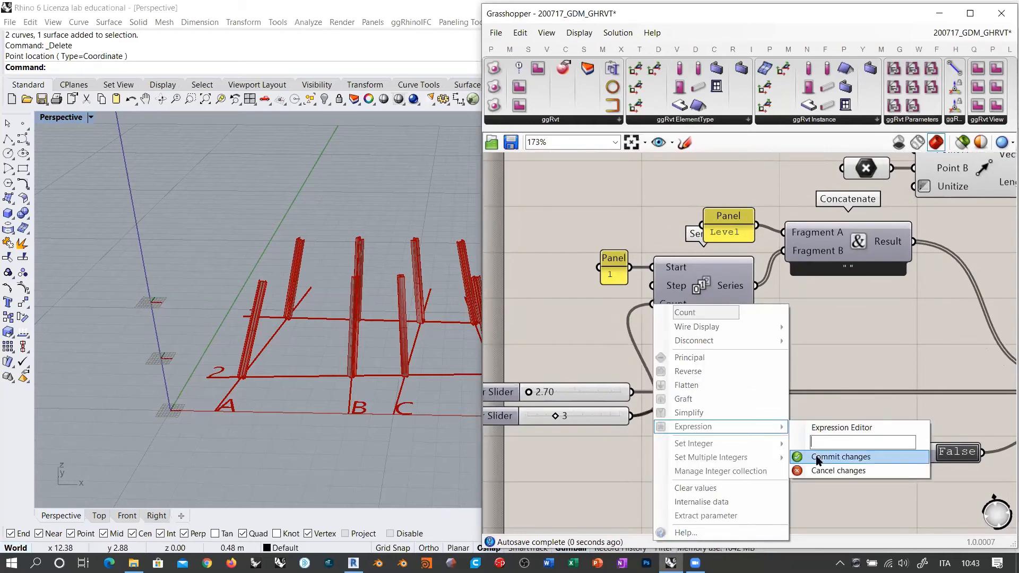
left_click(820, 457)
mouse_move(886, 241)
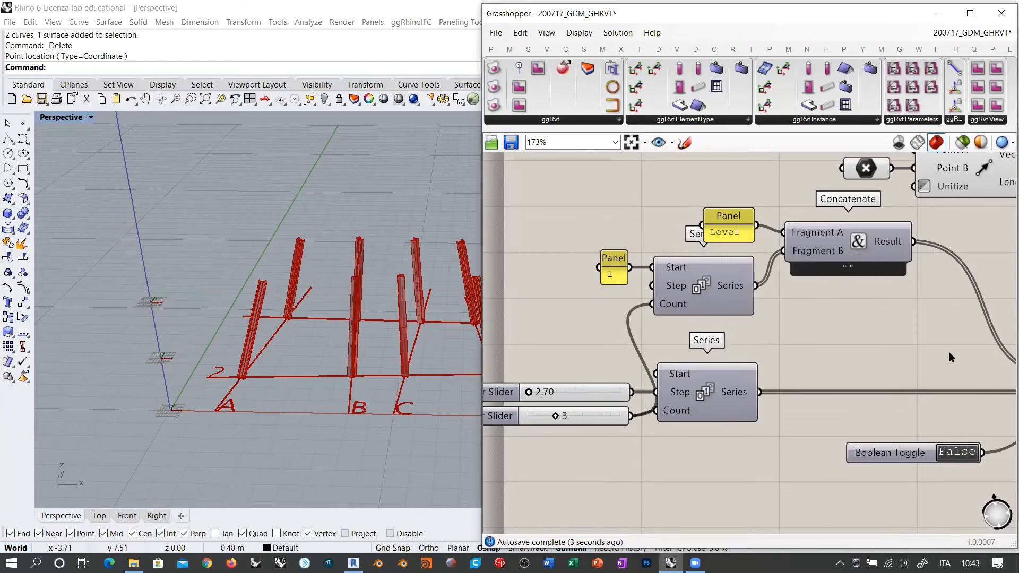
Step: Move the level-name Series, panels and Concatenate down close to the second Series, and place the slider set to 3 above the 2.70 slider
right_click_drag(948, 352, 792, 334)
scroll(637, 297, "down", 2)
left_click_drag(742, 346, 532, 279)
left_click_drag(720, 292, 723, 321)
left_click(773, 362)
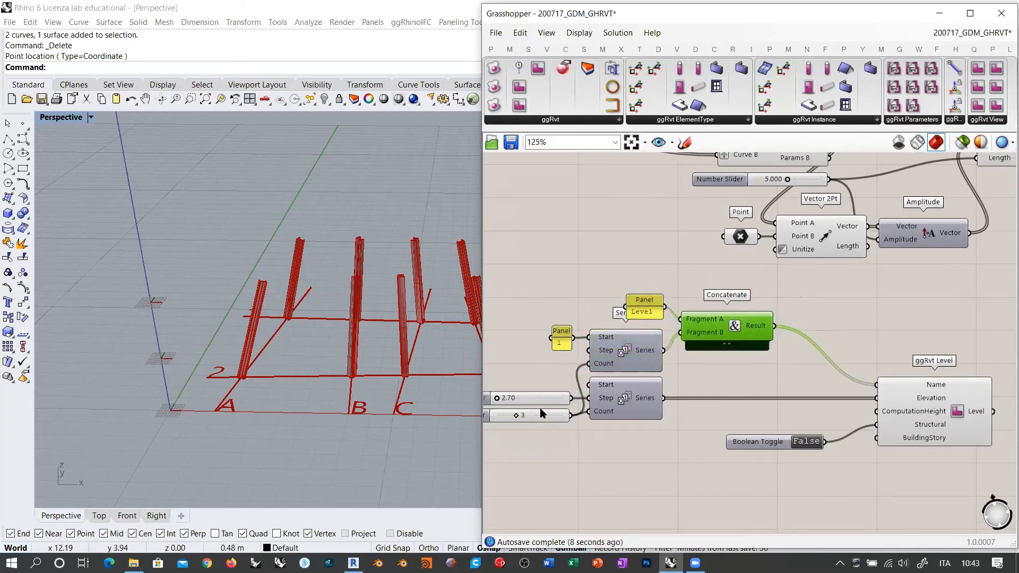
left_click_drag(544, 419, 546, 388)
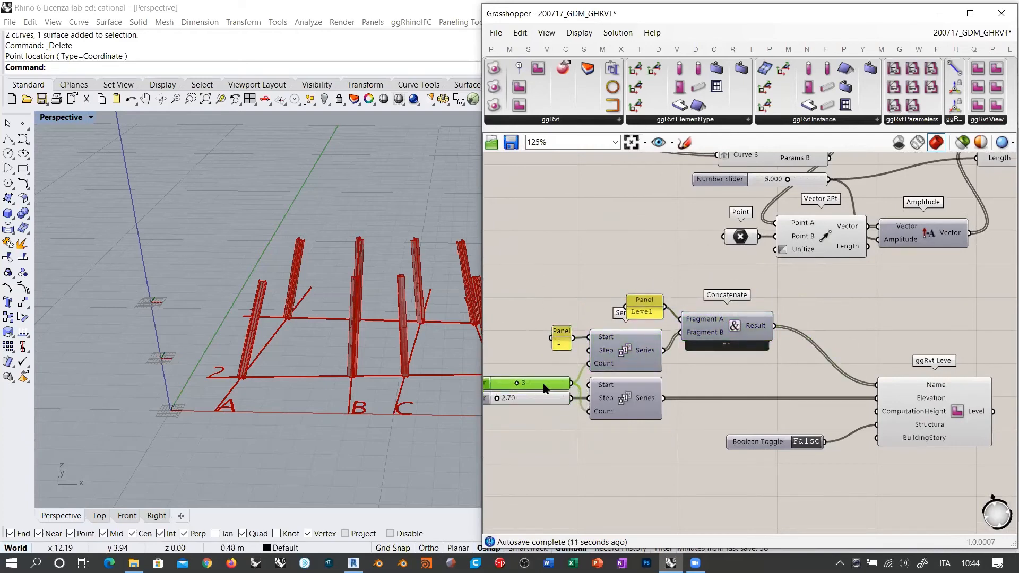
Step: Rename the slider set to 3 as NUMBER OF LEVELS and align its end with the slider below
scroll(545, 388, "up", 5)
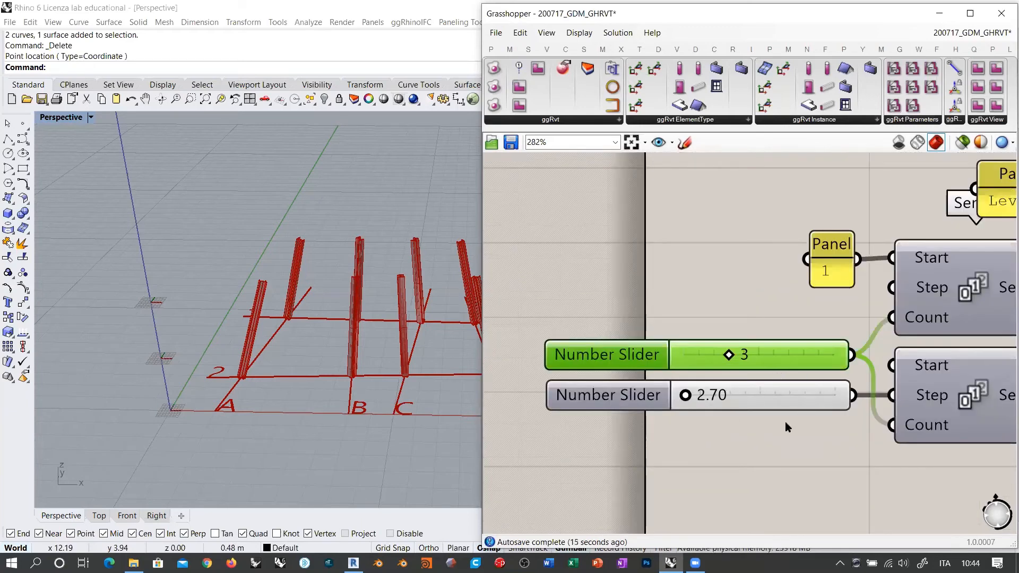
right_click(613, 355)
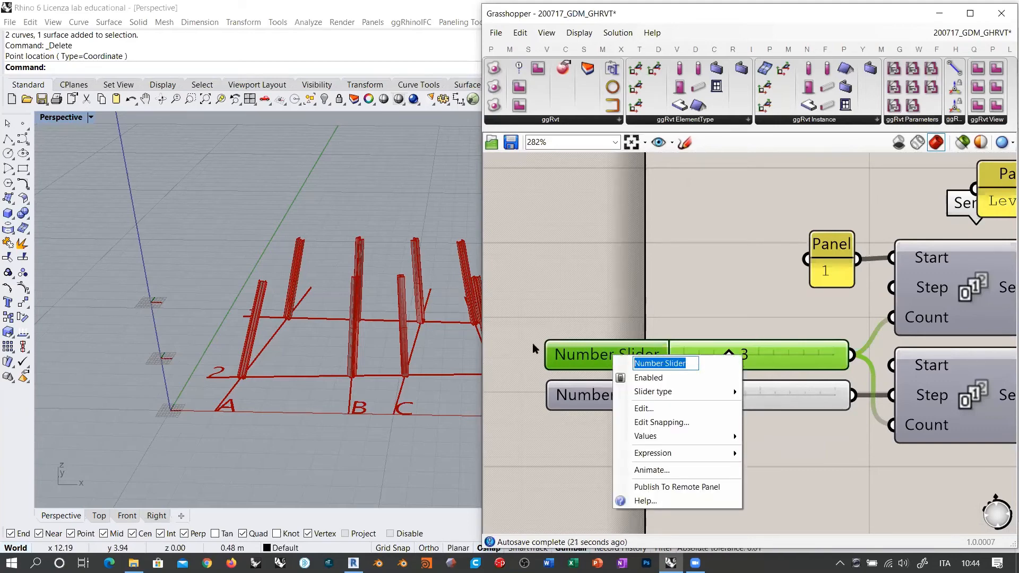
type("NUMB")
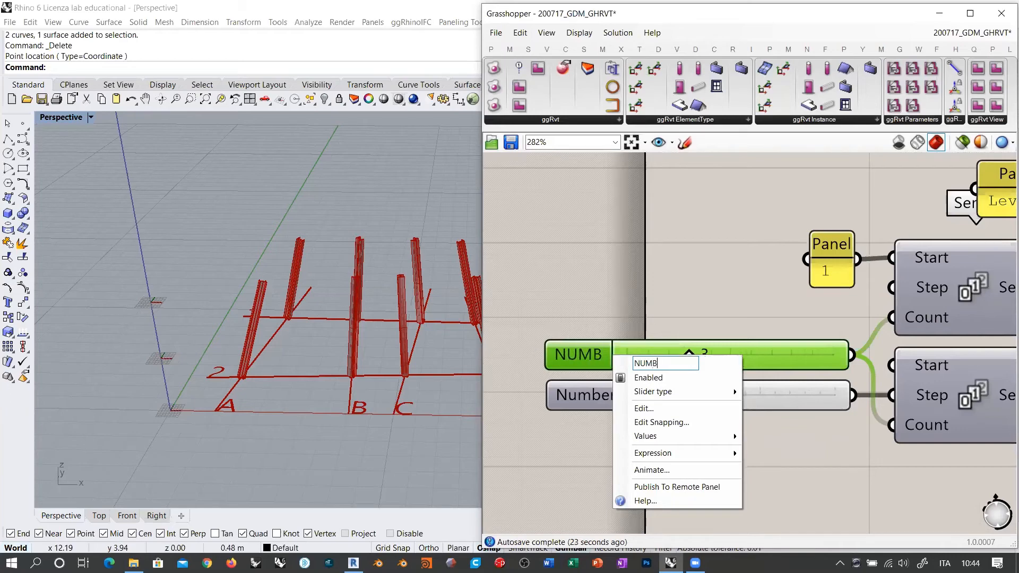
type("ER OF LEVELS")
key("Return")
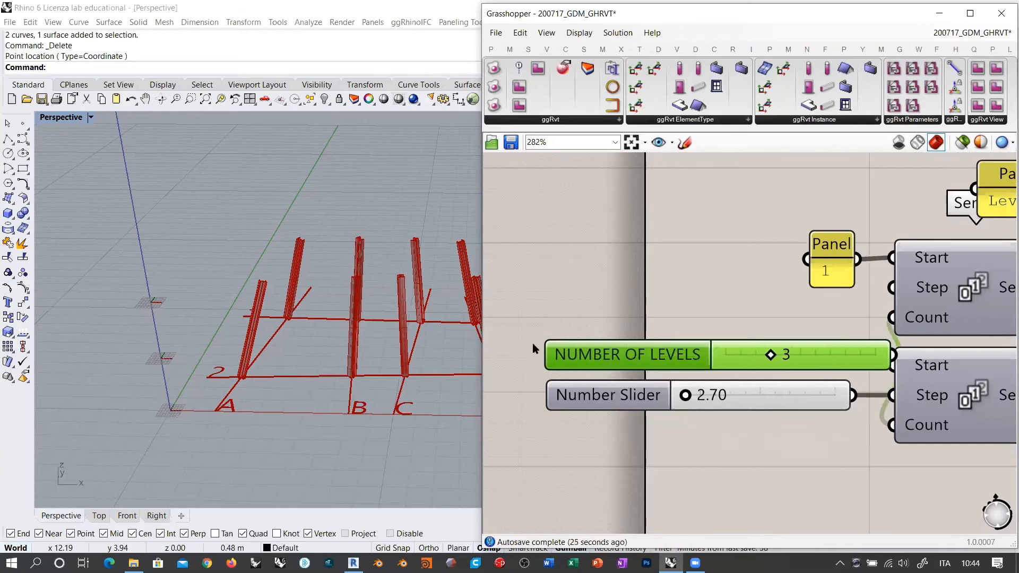
left_click_drag(703, 360, 661, 361)
left_click(661, 297)
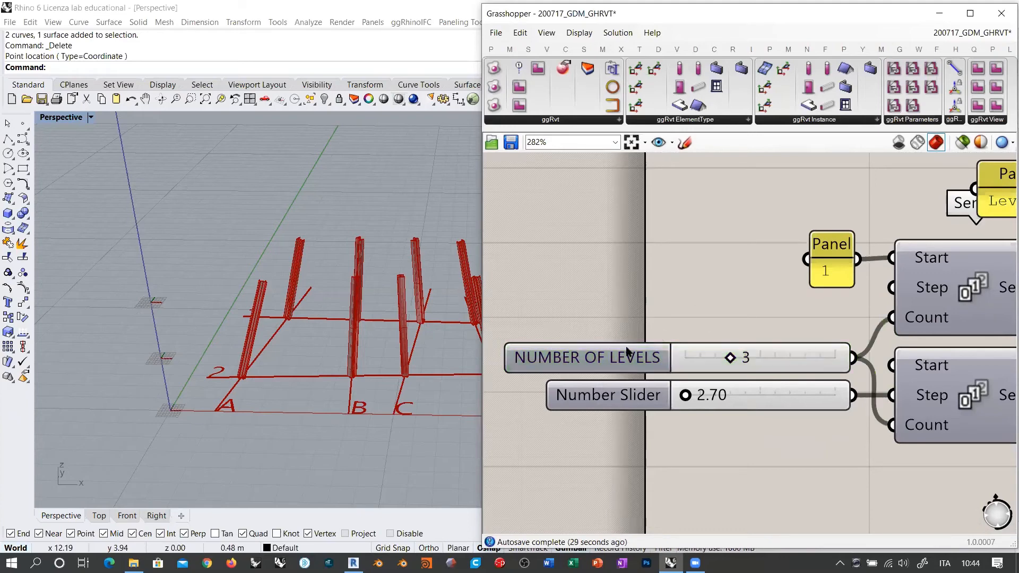
Step: Rename the 2.70 slider as FLOOR HEIGHT and align it with the NUMBER OF LEVELS slider
right_click(629, 397)
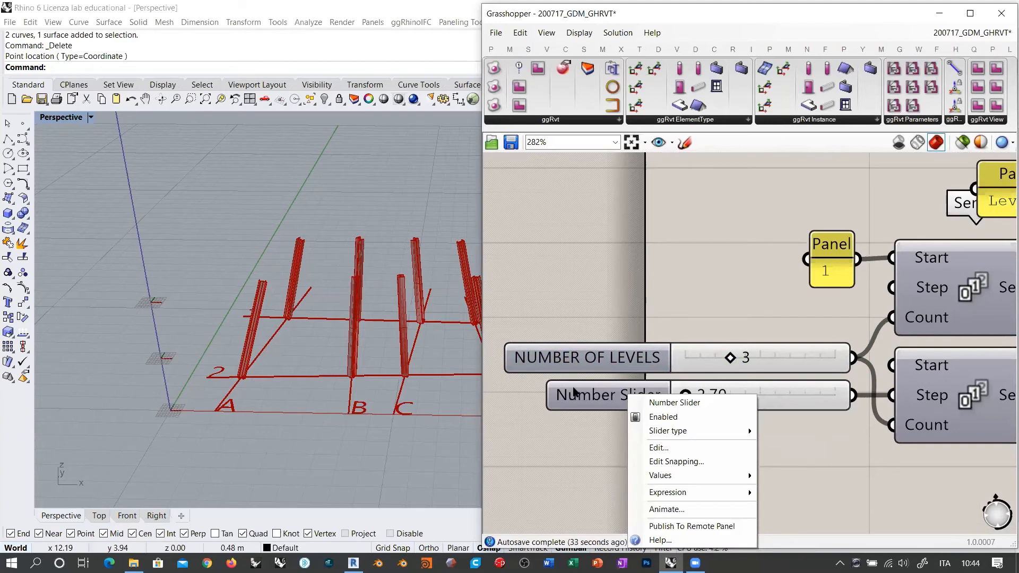
left_click_drag(711, 402, 513, 392)
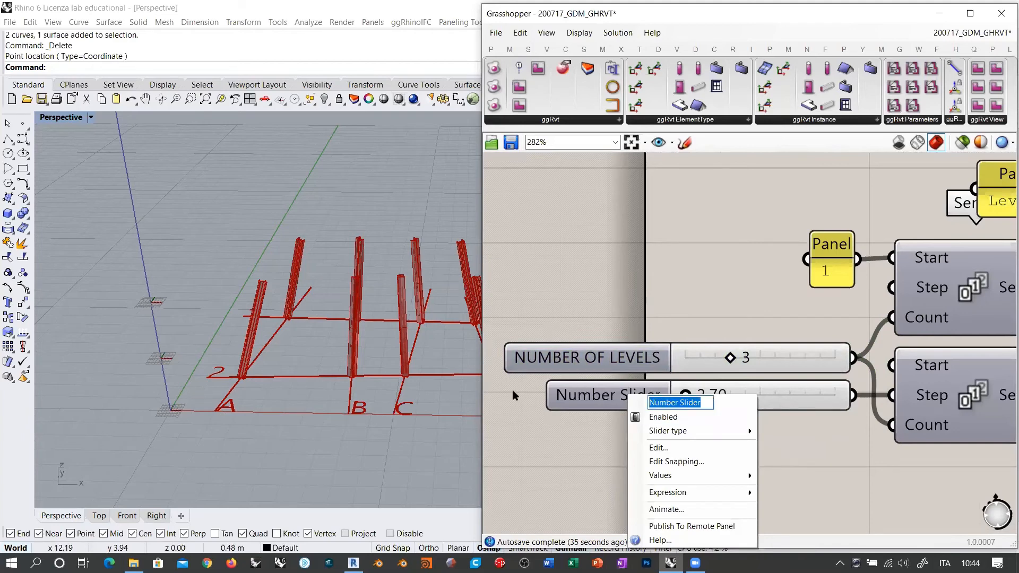
type("FLOOR HEIG")
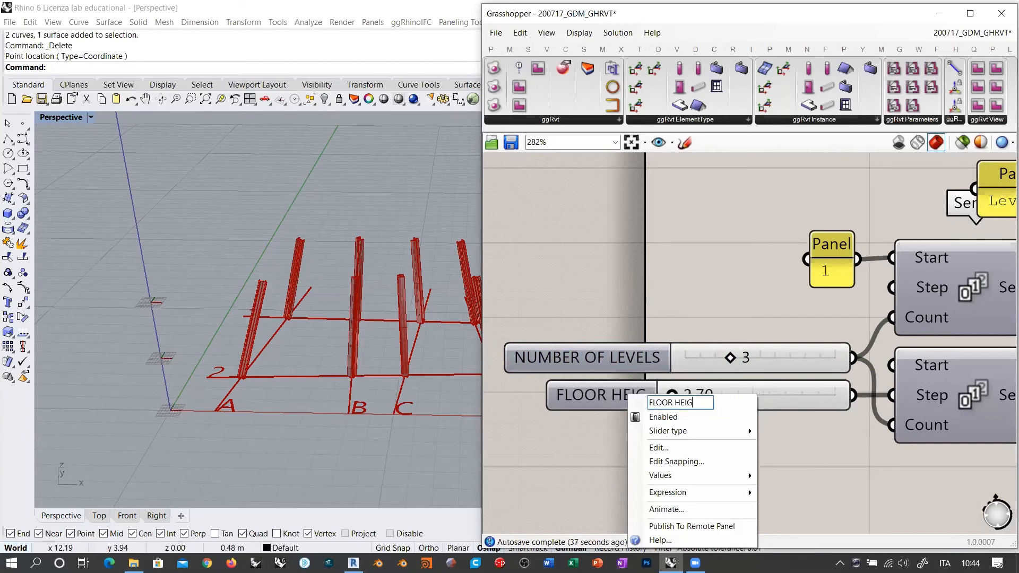
type("HT")
key("Return")
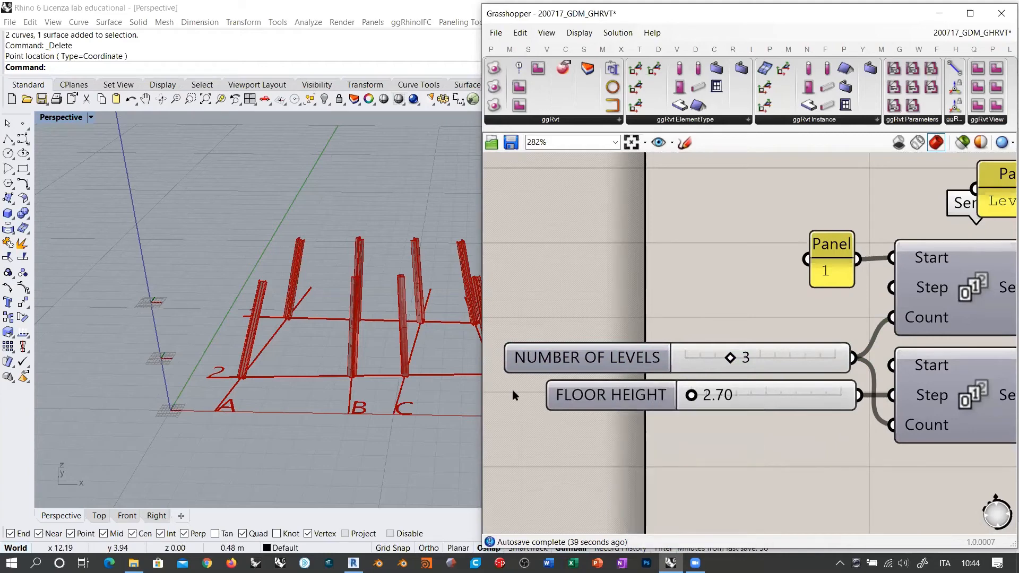
left_click(795, 389)
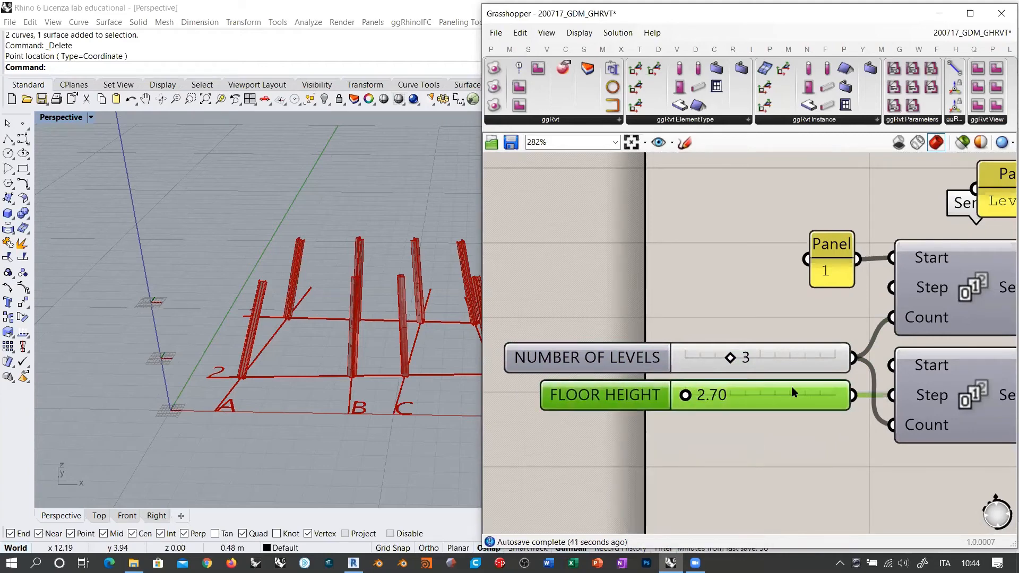
left_click(791, 435)
Step: Examine the wiring of the level components and the level planes beside the inclined columns in the perspective view
scroll(603, 298, "down", 5)
scroll(605, 336, "up", 1)
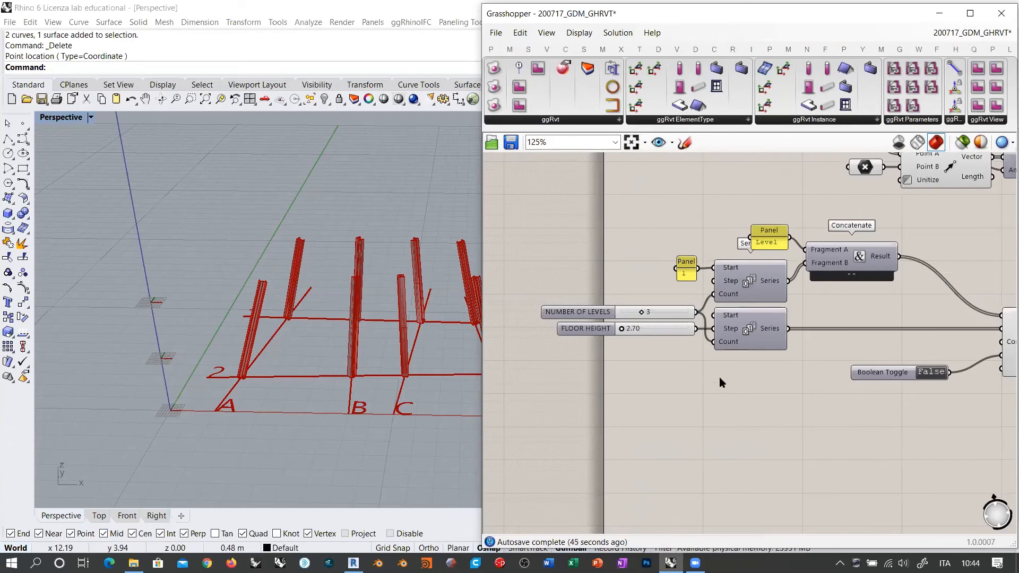
right_click_drag(716, 356, 621, 338)
scroll(621, 338, "down", 3)
scroll(764, 309, "up", 2)
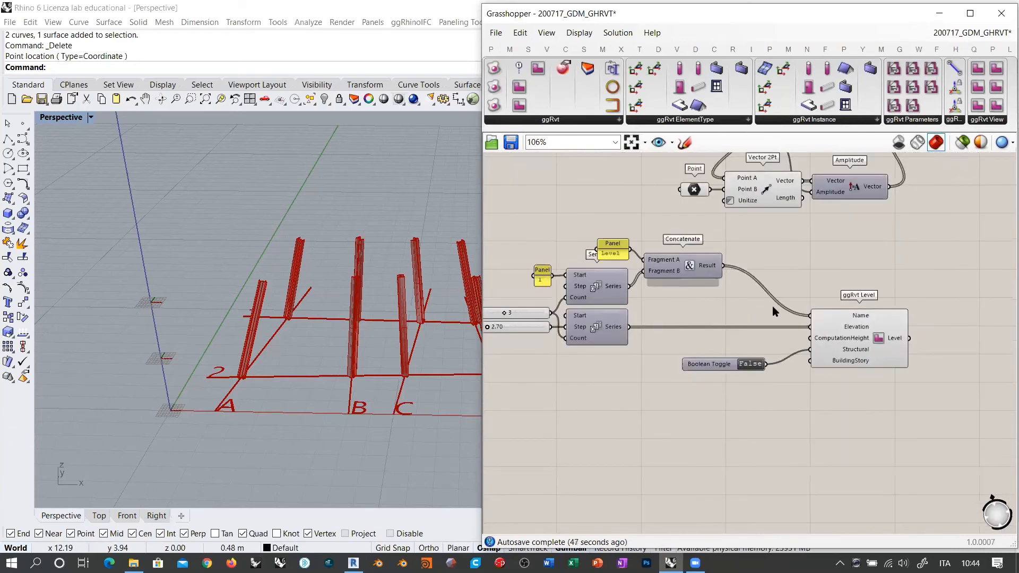
left_click_drag(518, 295, 514, 359)
right_click_drag(529, 364, 562, 364)
left_click(563, 365)
right_click_drag(310, 356, 314, 380)
left_click(629, 398)
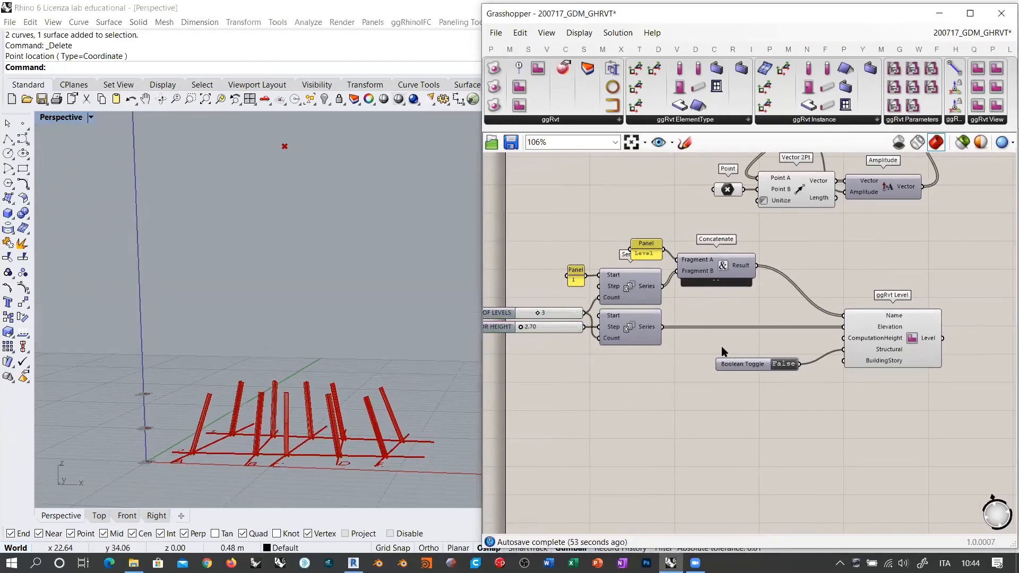
Step: Move the Boolean Toggle and ggRvt Level closer to the Concatenate and Series components
right_click_drag(835, 356, 808, 363)
left_click_drag(737, 375, 699, 383)
left_click_drag(872, 335, 834, 334)
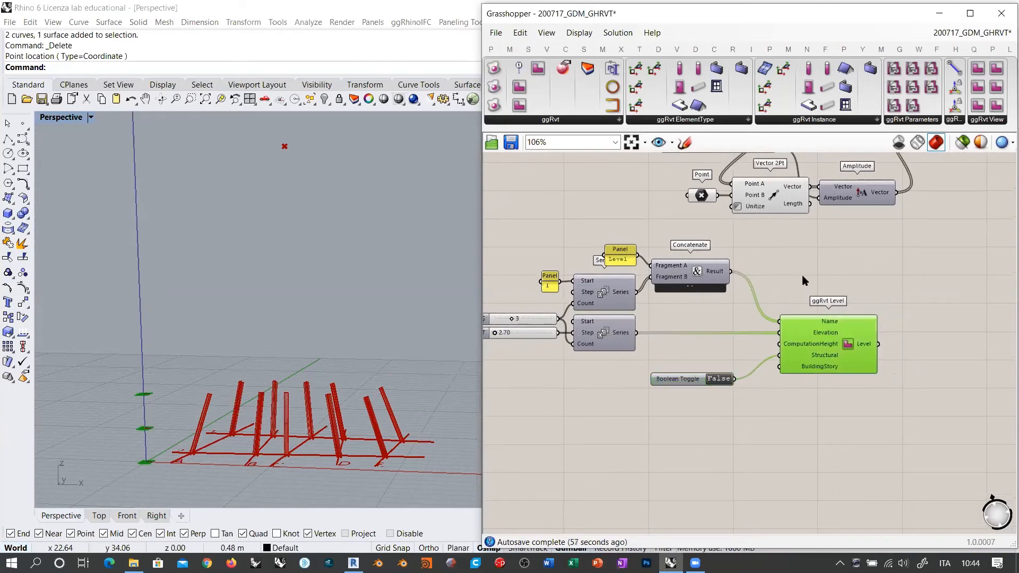
left_click(801, 275)
Step: Compare the column axes produced by Line SDL with the level elevations in the front view
right_click_drag(618, 334, 713, 330)
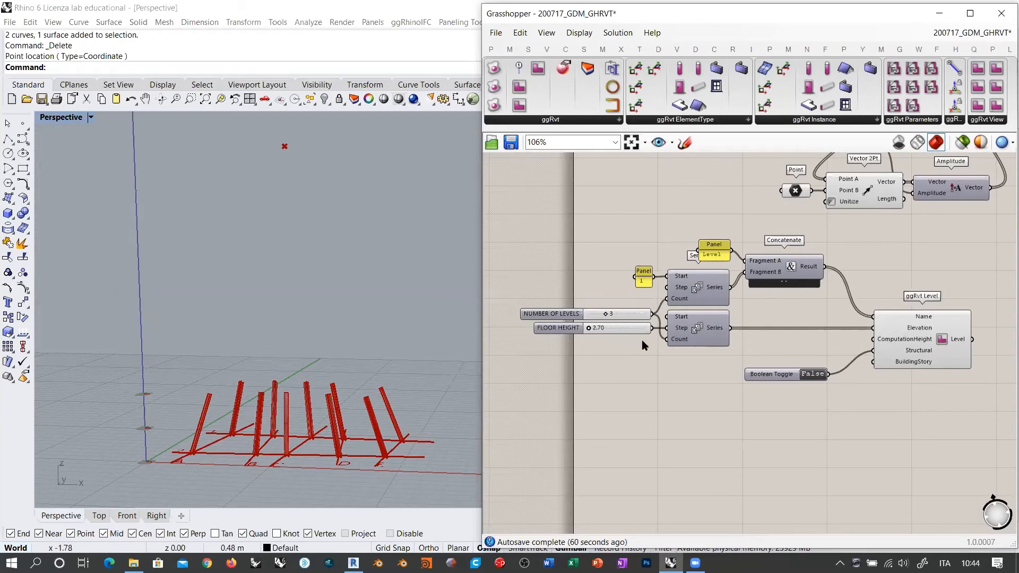
right_click_drag(919, 202, 685, 341)
scroll(685, 342, "up", 4)
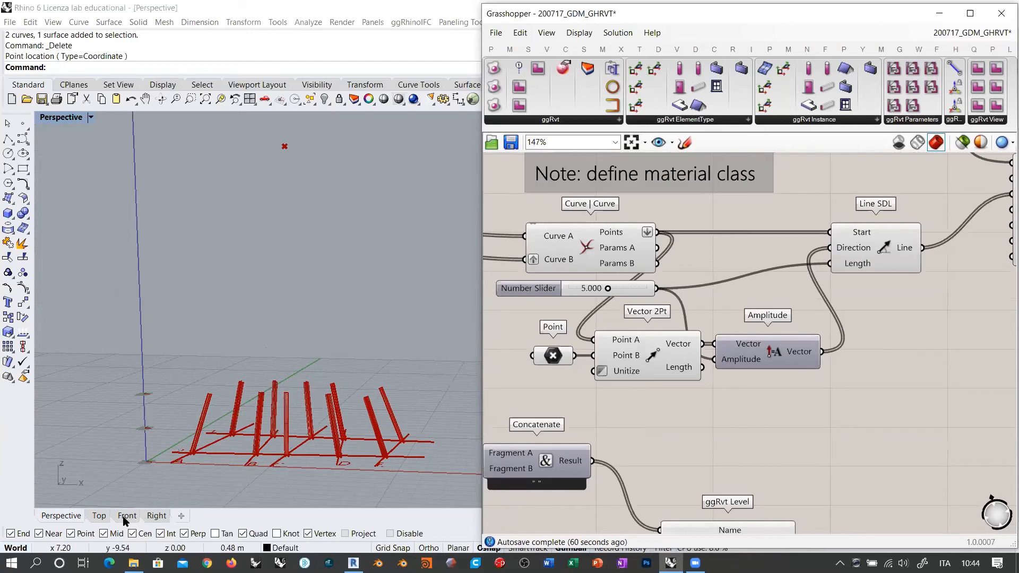
left_click(124, 518)
right_click_drag(265, 357, 159, 414)
right_click_drag(467, 350, 252, 380)
scroll(250, 354, "up", 2)
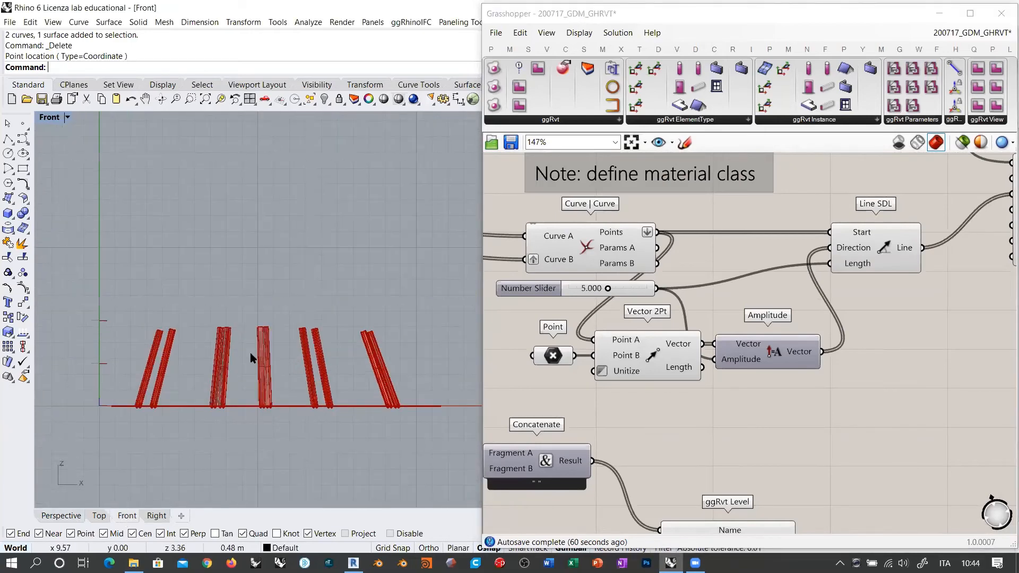
scroll(250, 352, "up", 2)
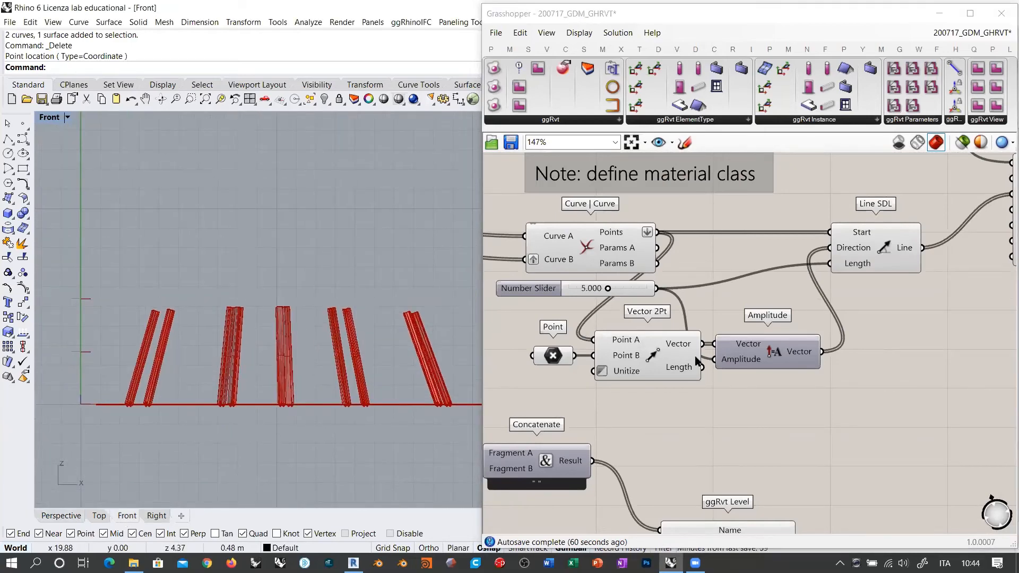
left_click(875, 251)
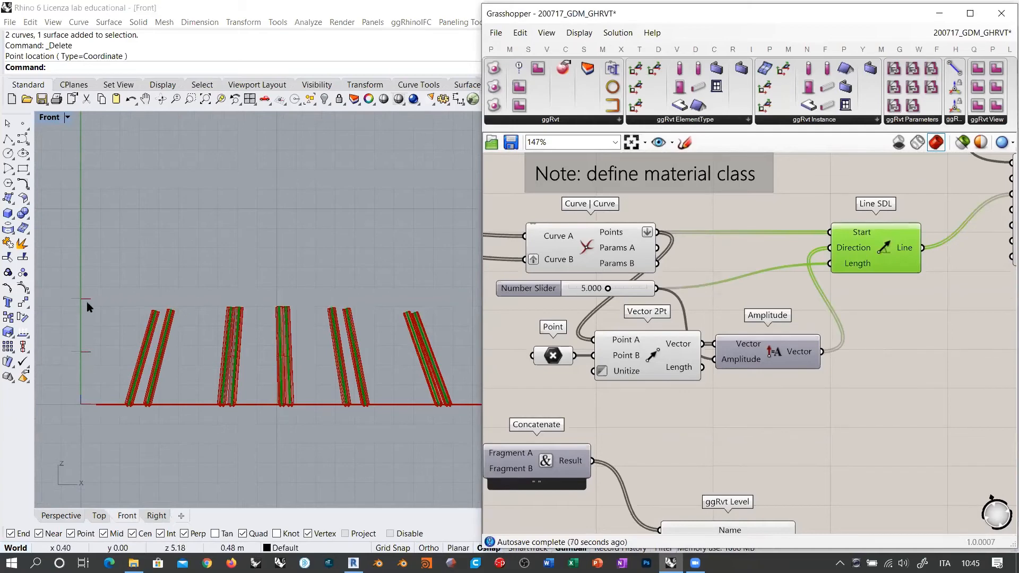
left_click(935, 257)
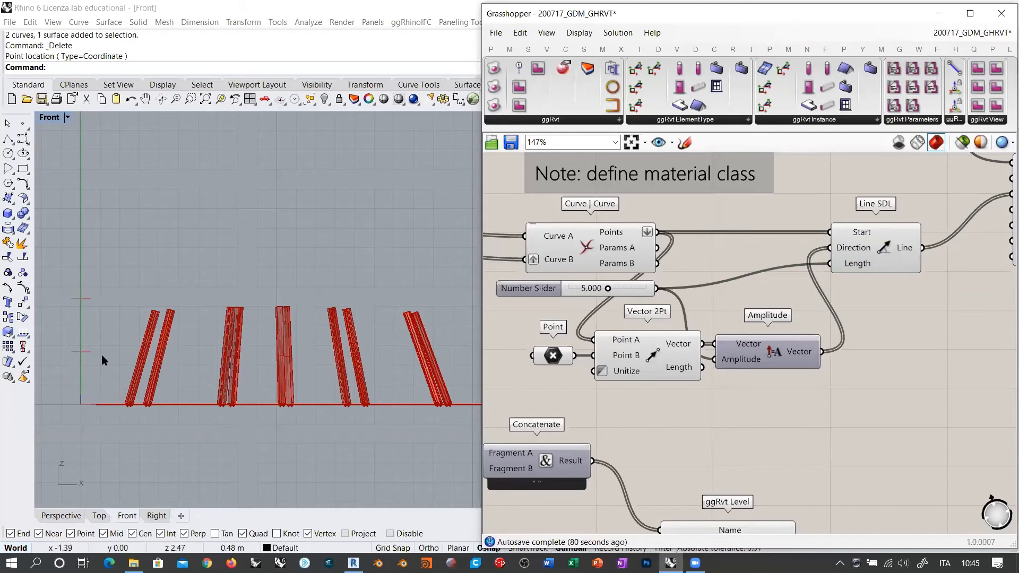
Step: Move Line SDL and ggRvt Column apart to make room between them for another component
scroll(673, 382, "down", 5)
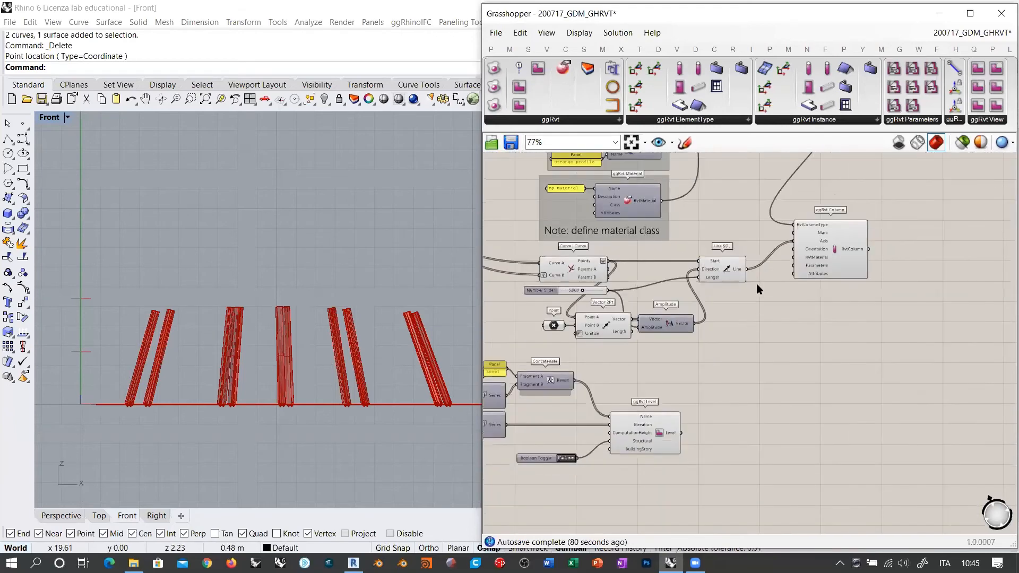
left_click_drag(717, 276, 701, 276)
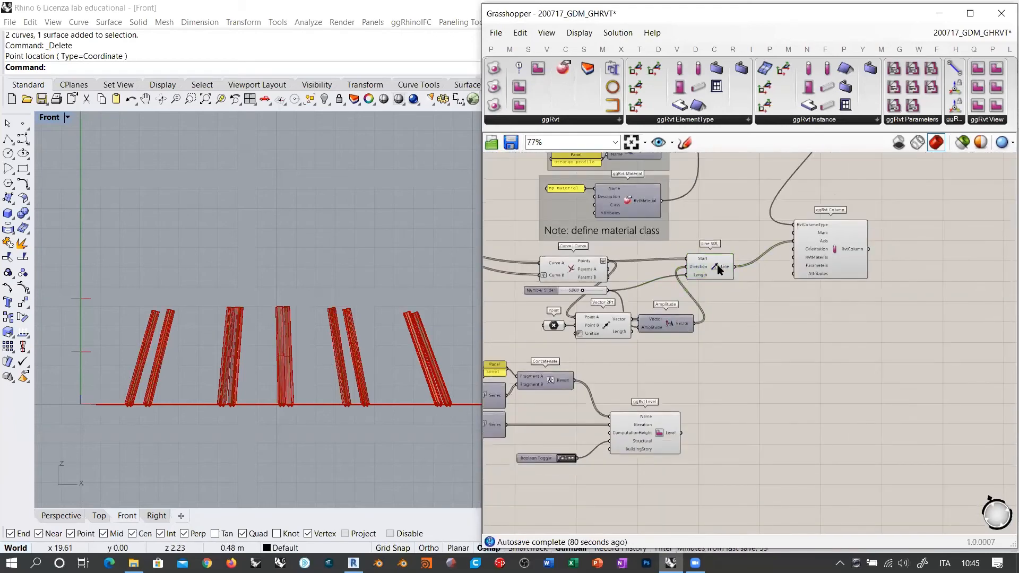
left_click_drag(806, 268, 880, 268)
left_click(839, 275)
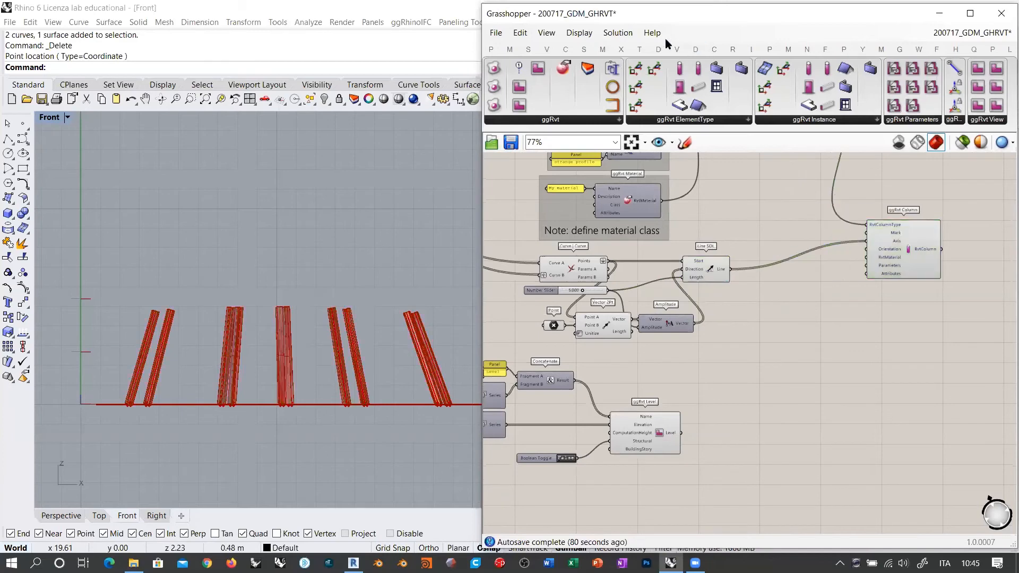
Step: Add a Curve | Plane intersection component and connect Line SDL's Line output to its Curve input
left_click(621, 48)
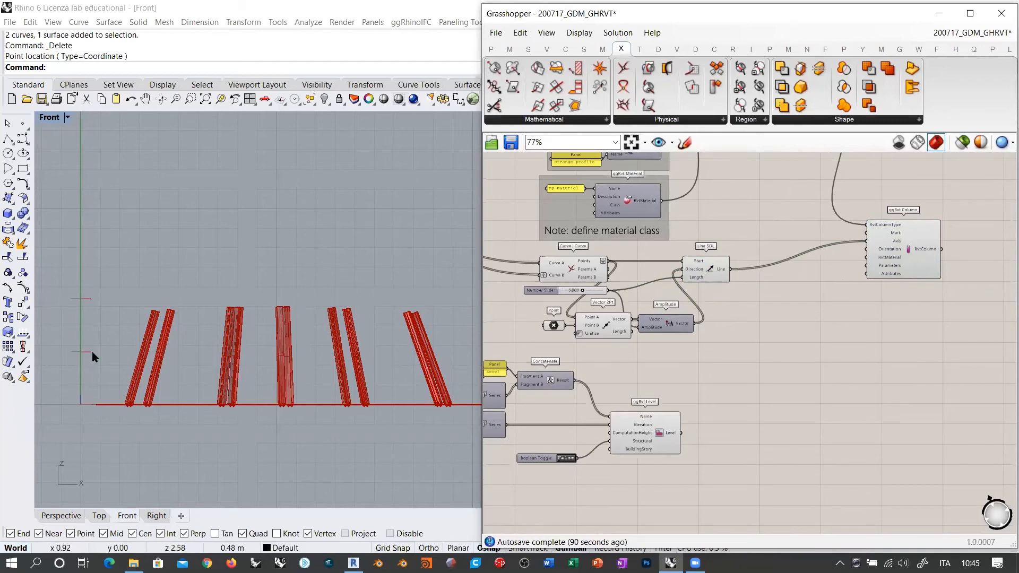
left_click(540, 121)
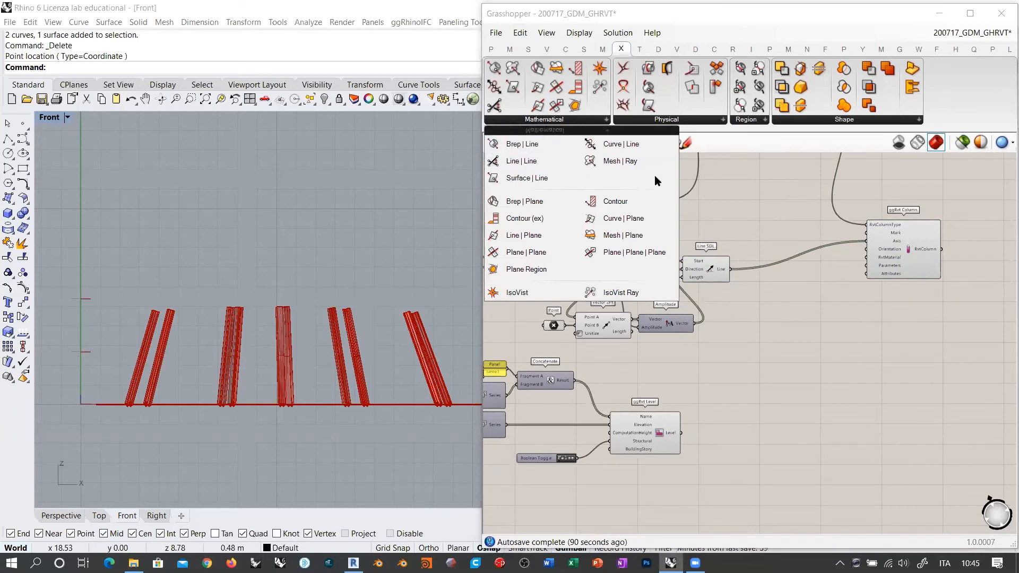
left_click(626, 218)
left_click(760, 356)
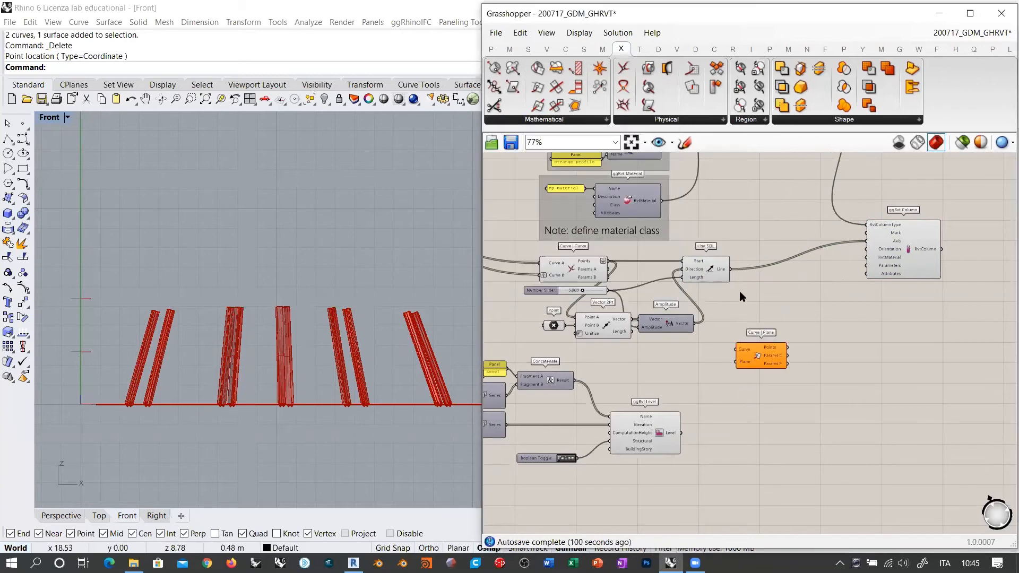
left_click_drag(731, 270, 737, 350)
Step: Move Curve | Plane closer to ggRvt Level and connect the Level output to its Plane input
right_click_drag(716, 401, 788, 365)
scroll(787, 365, "up", 2)
right_click_drag(716, 360, 819, 347)
right_click_drag(882, 352, 824, 364)
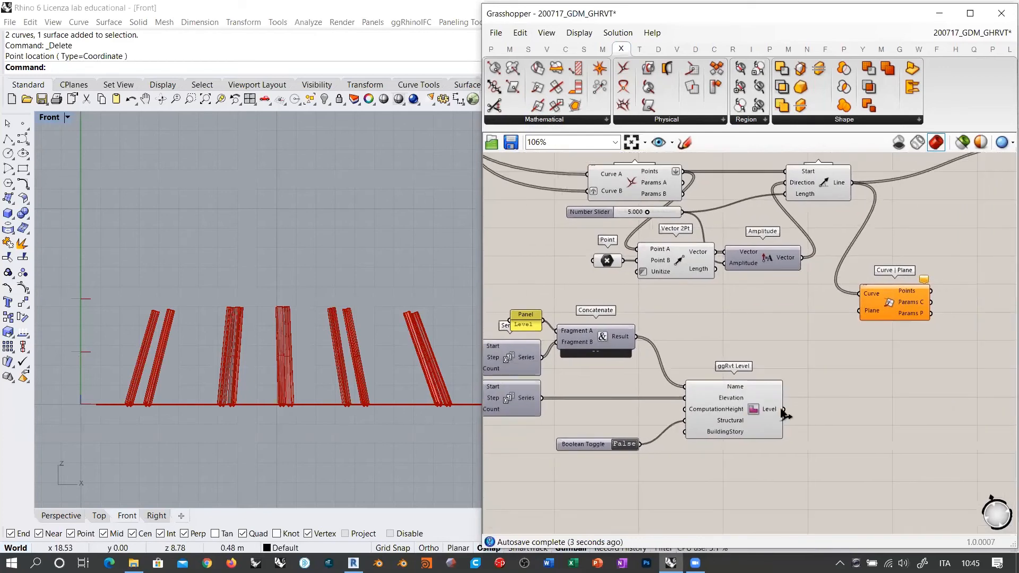
left_click_drag(898, 299, 875, 314)
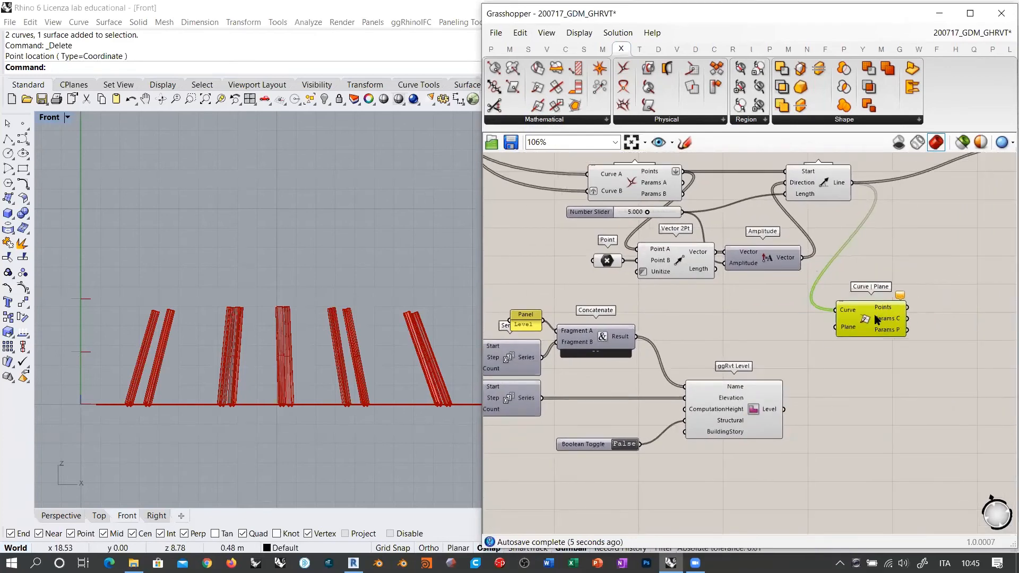
left_click(816, 346)
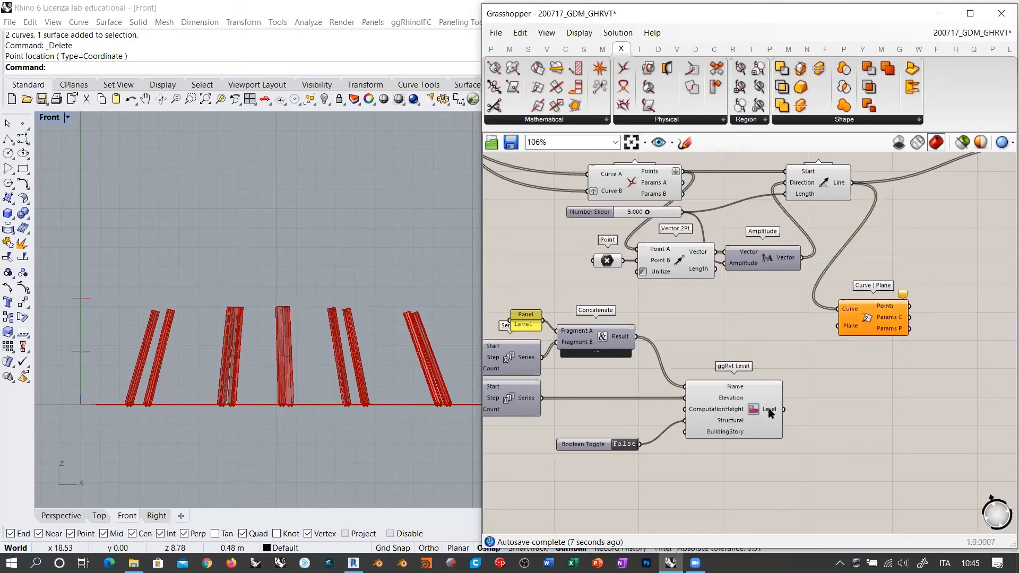
mouse_move(773, 409)
left_click_drag(784, 409, 838, 326)
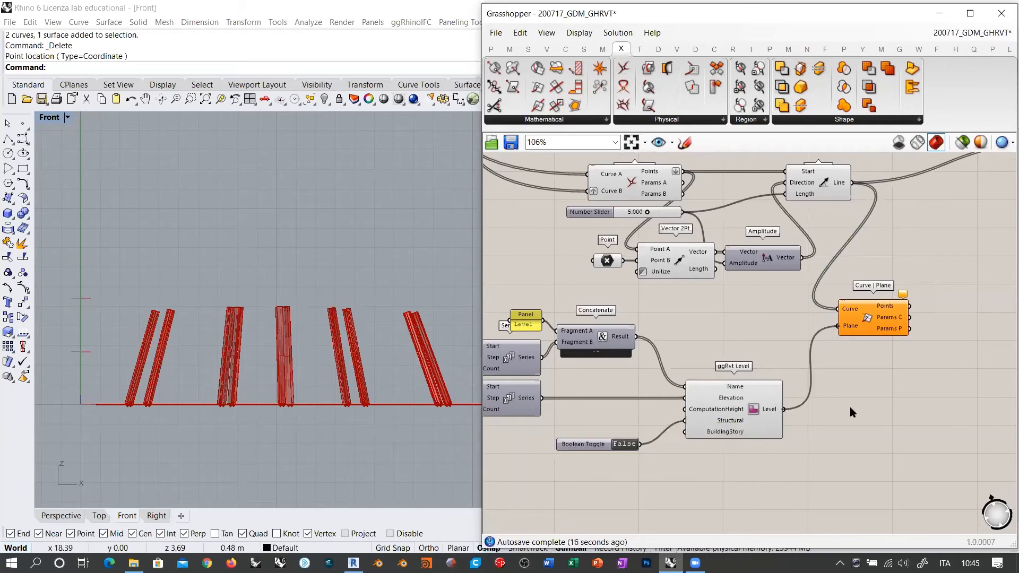
right_click_drag(894, 346, 753, 360)
scroll(754, 360, "up", 3)
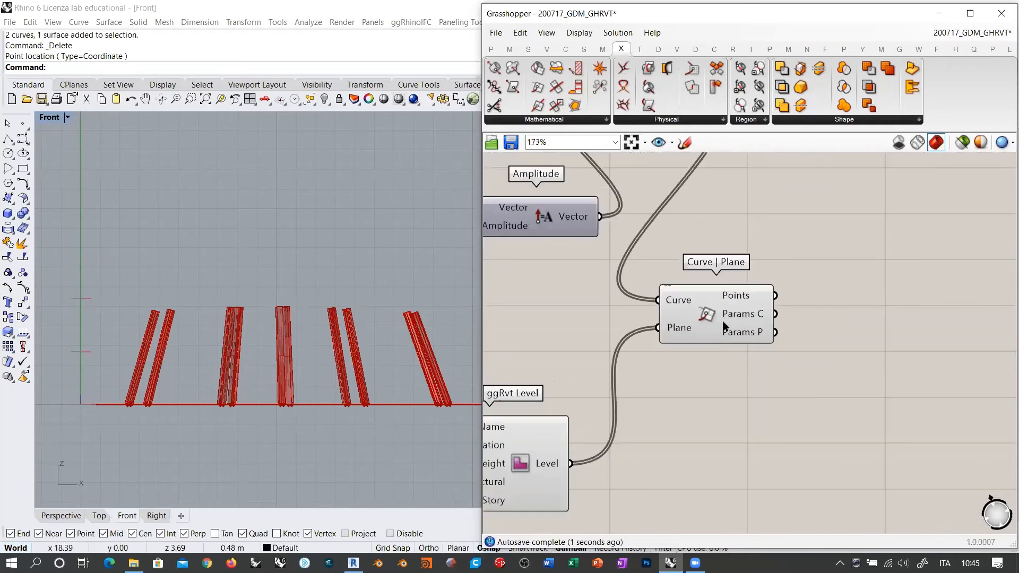
Step: Graft the Plane input of the Curve | Plane component and view its intersection points on the columns in perspective
left_click_drag(722, 318, 715, 322)
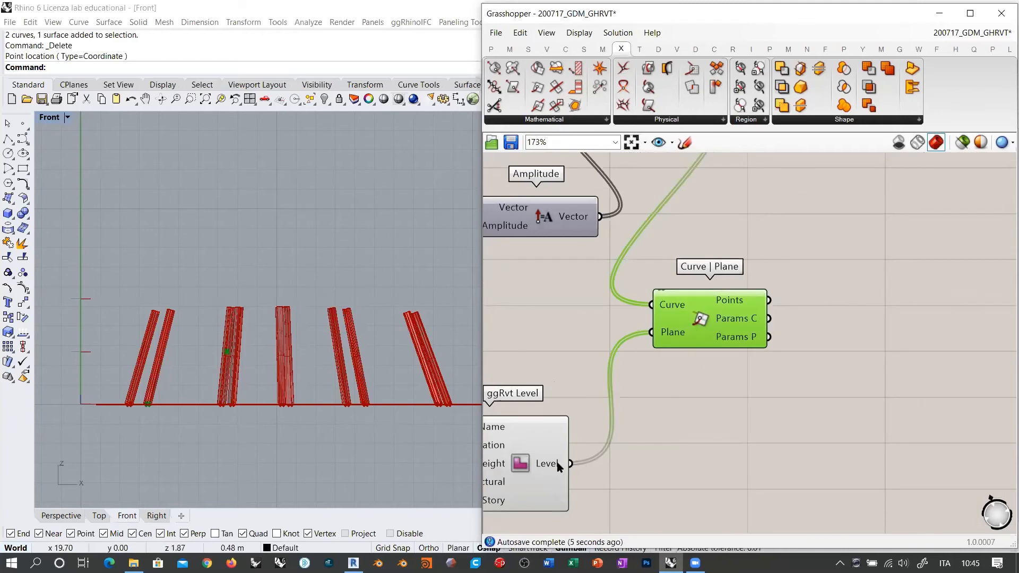
mouse_move(555, 465)
left_click_drag(700, 326, 712, 328)
mouse_move(685, 337)
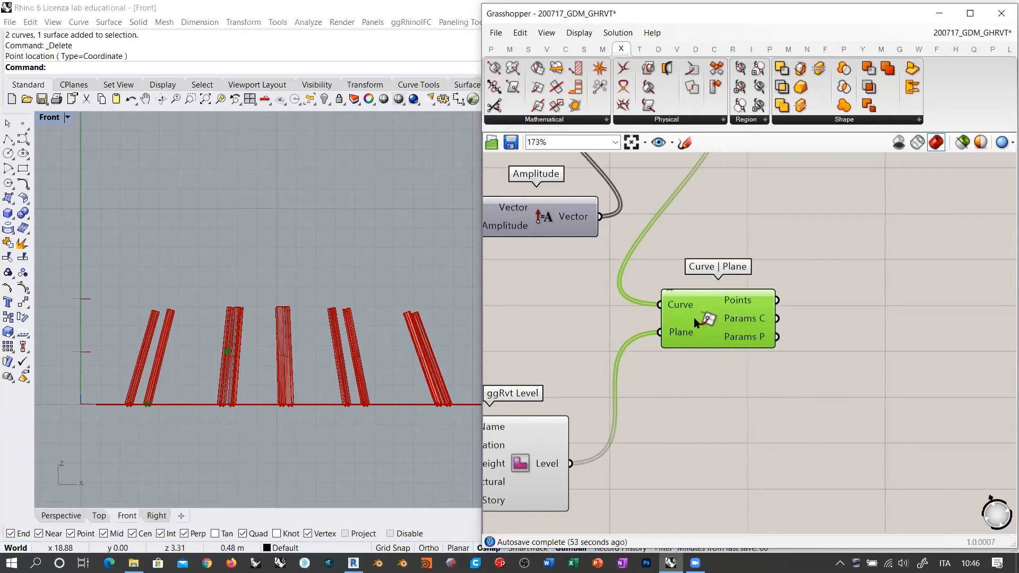
left_click(61, 516)
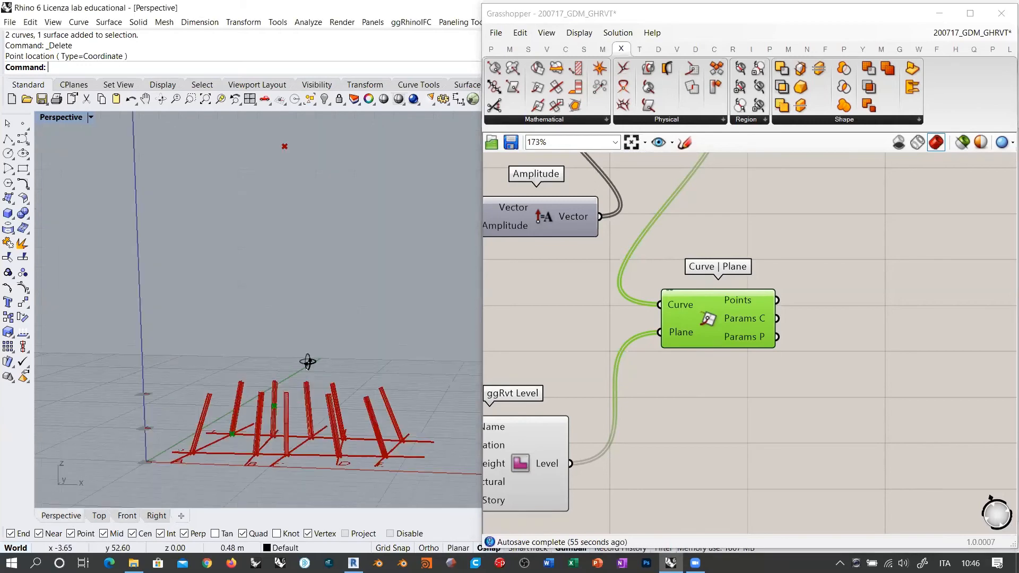
right_click_drag(307, 360, 298, 317)
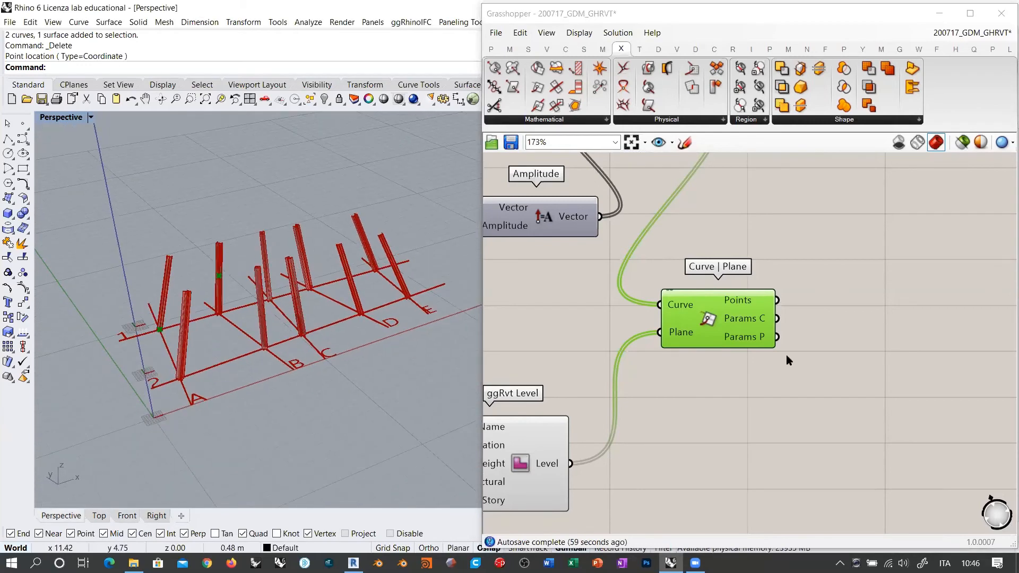
right_click(678, 331)
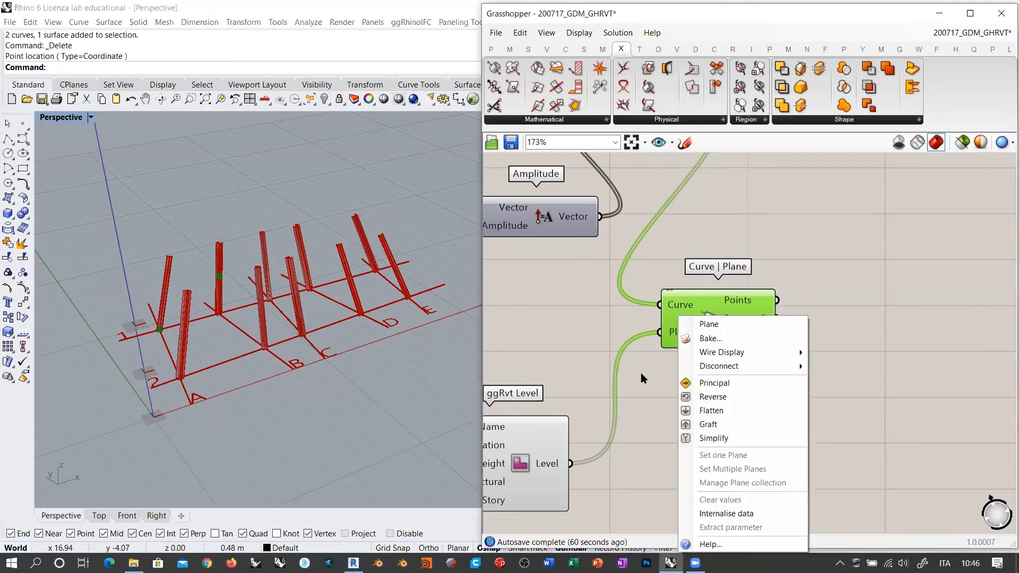
left_click(689, 424)
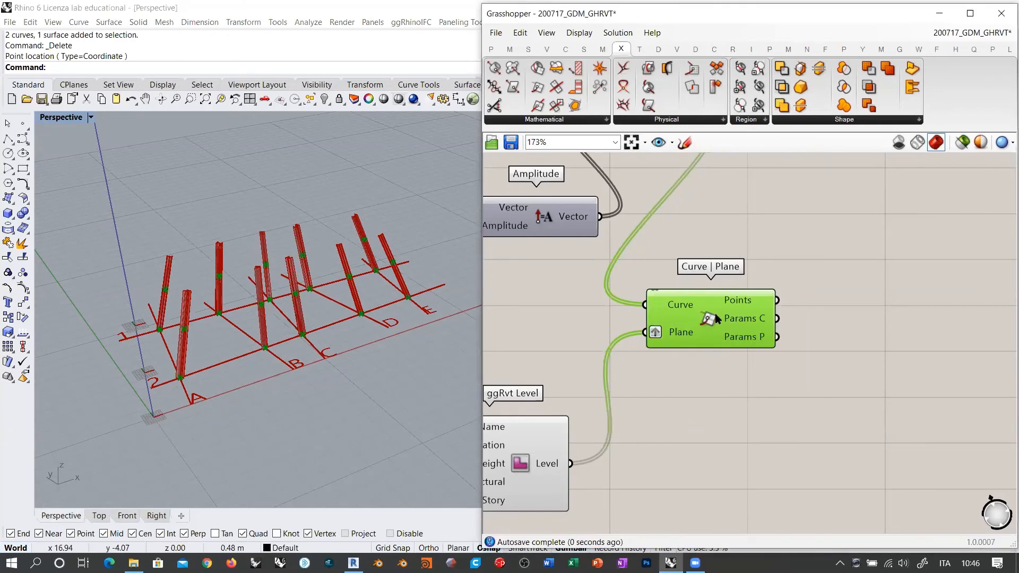
right_click_drag(325, 337, 320, 271)
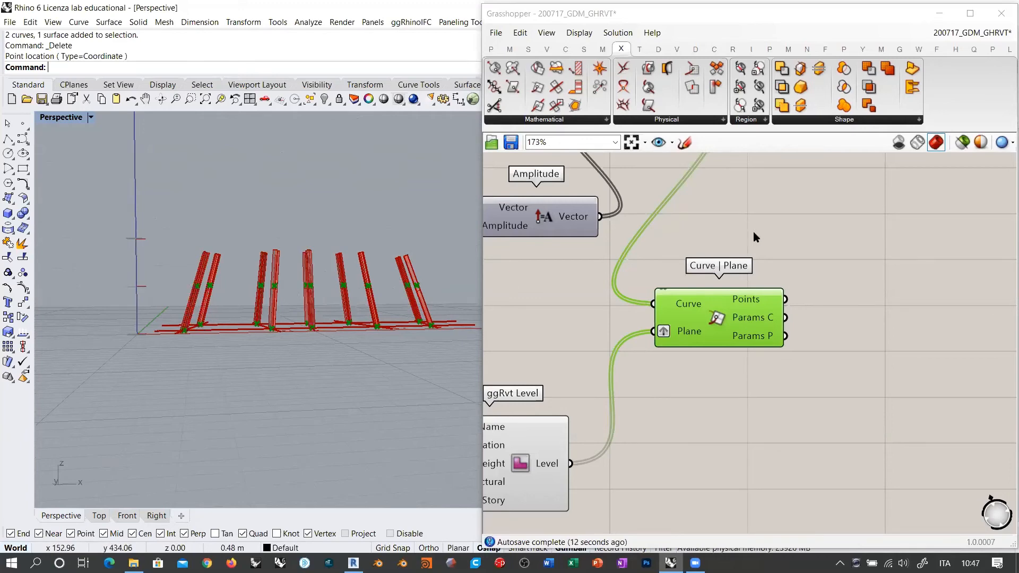
Step: Flatten the Points output of the Curve | Plane component and check the resulting list
scroll(759, 246, "down", 2)
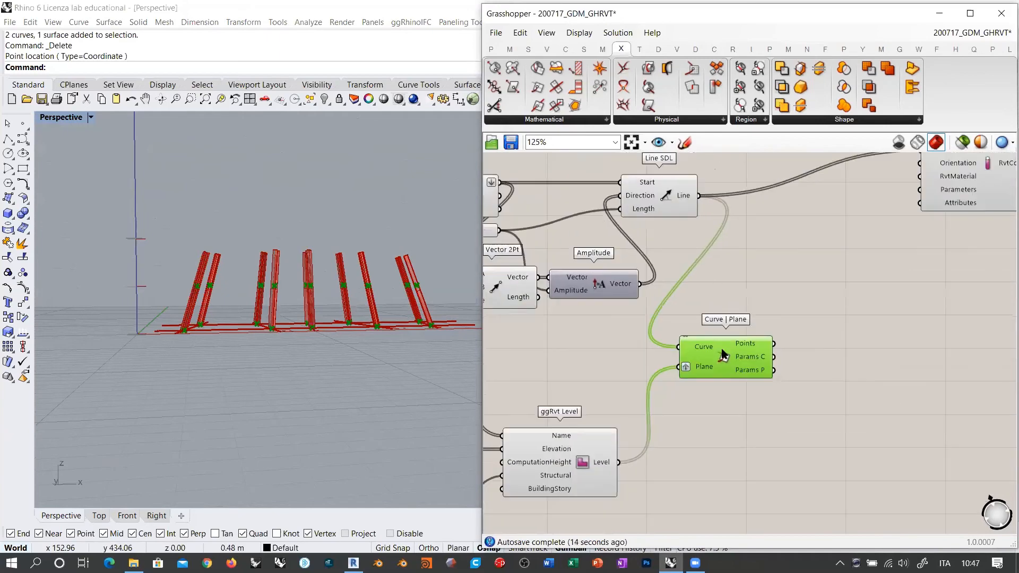
left_click_drag(723, 360, 718, 371)
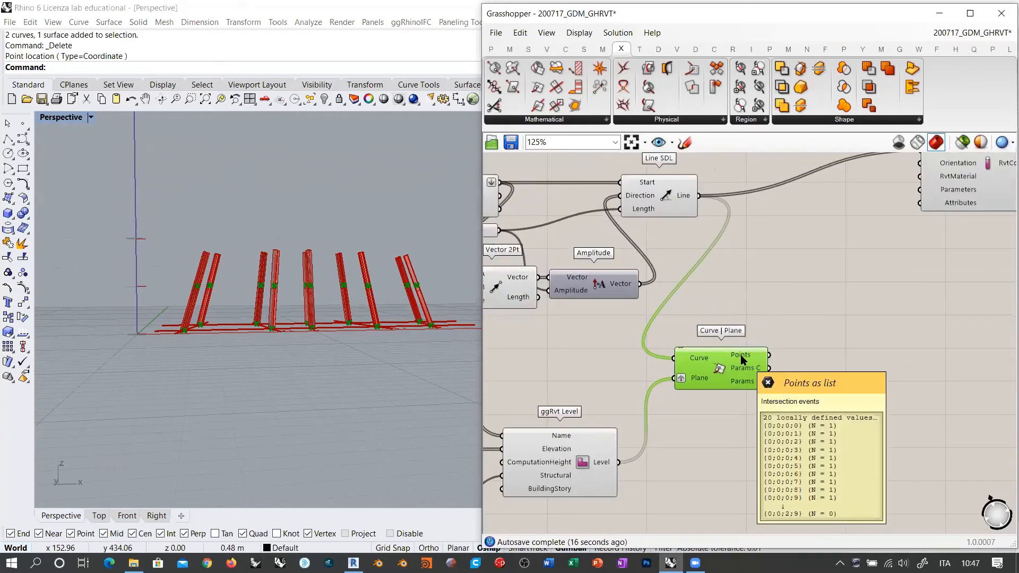
right_click(741, 356)
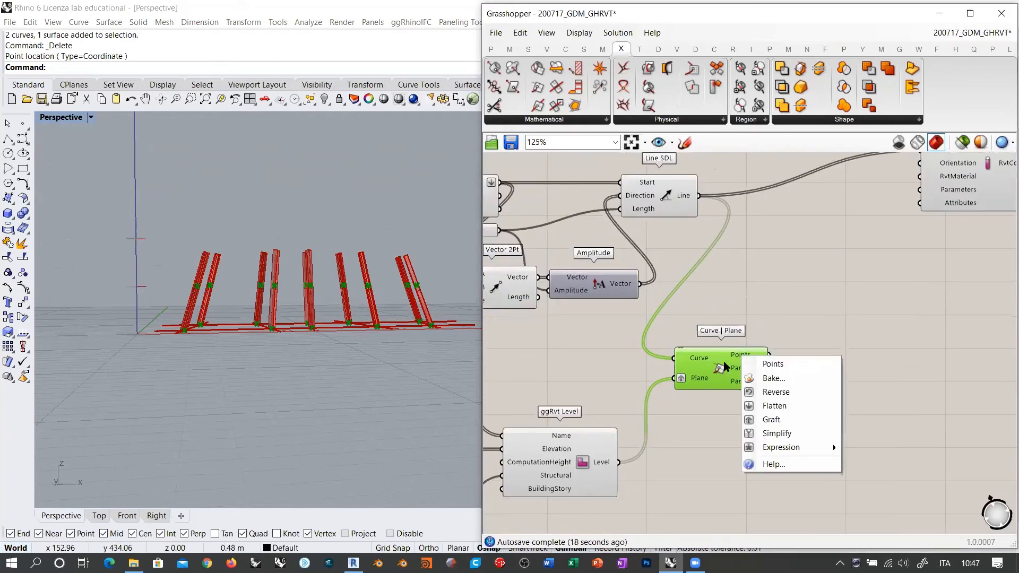
left_click(745, 405)
mouse_move(743, 356)
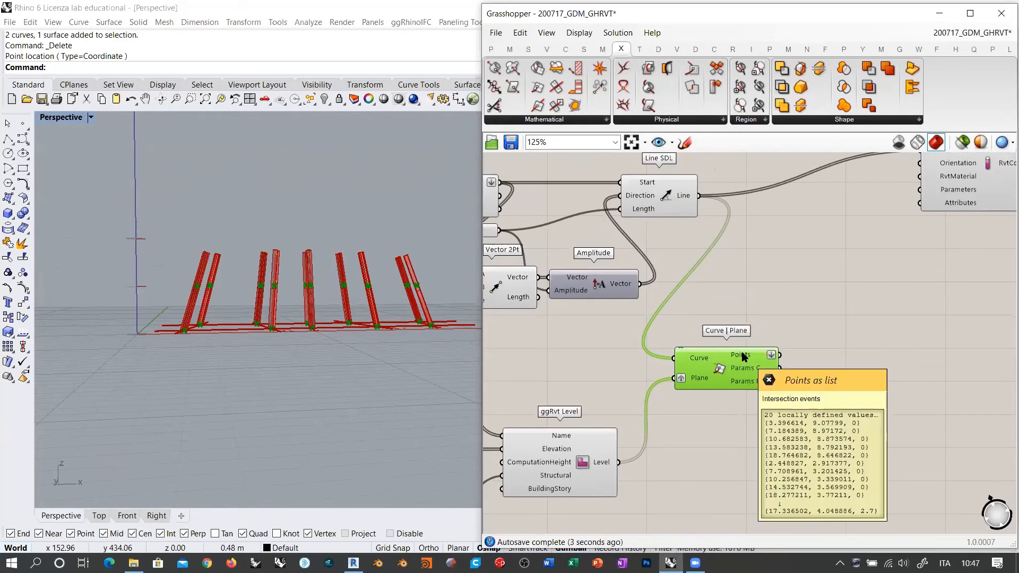
Step: Examine the Curve | Plane input data and where its intersection points fall along the columns in the perspective view
right_click_drag(833, 311, 969, 350)
mouse_move(604, 222)
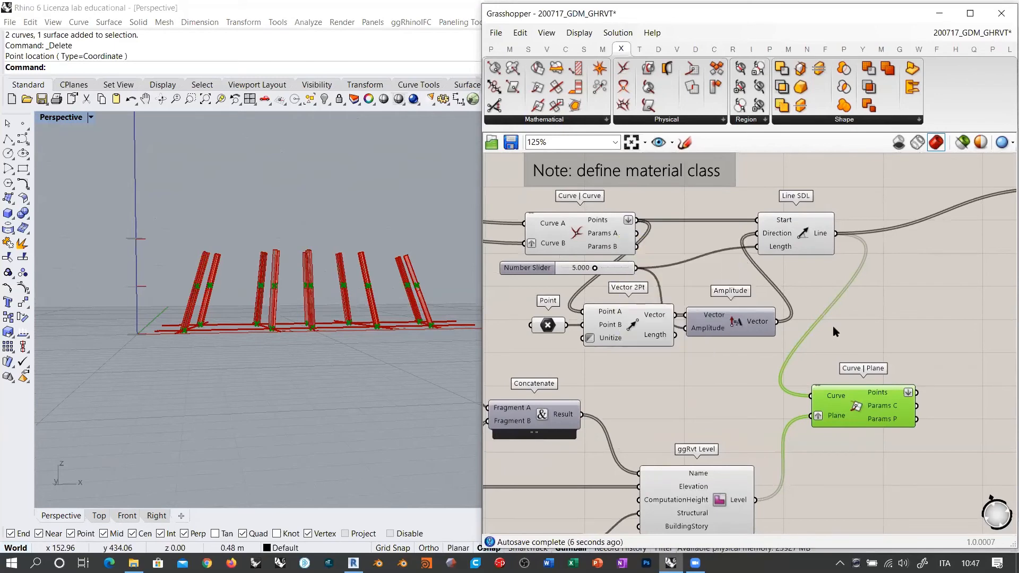
right_click_drag(881, 360, 787, 332)
left_click_drag(763, 372, 776, 374)
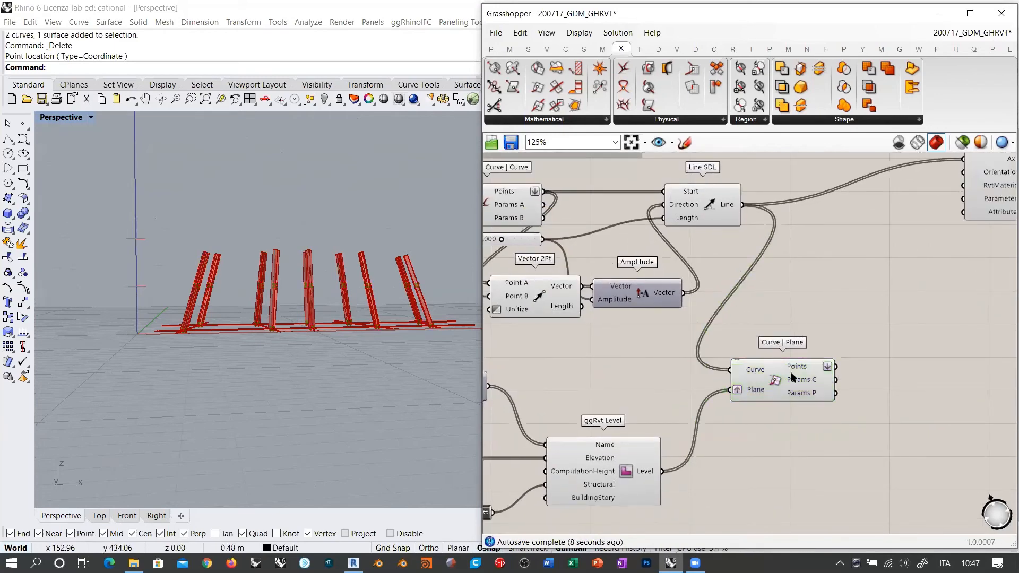
right_click_drag(265, 324, 367, 352)
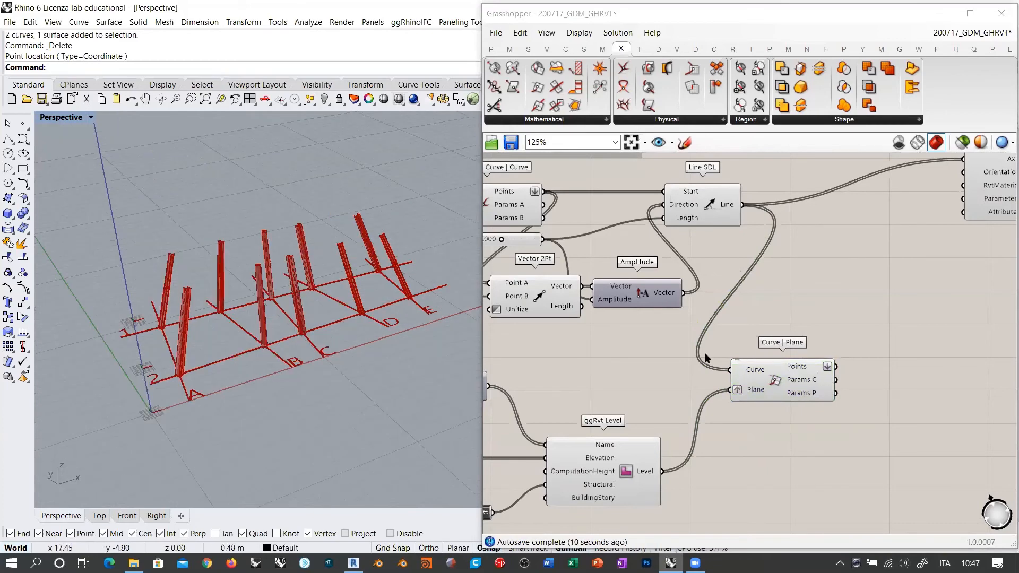
right_click_drag(705, 354, 665, 338)
mouse_move(715, 375)
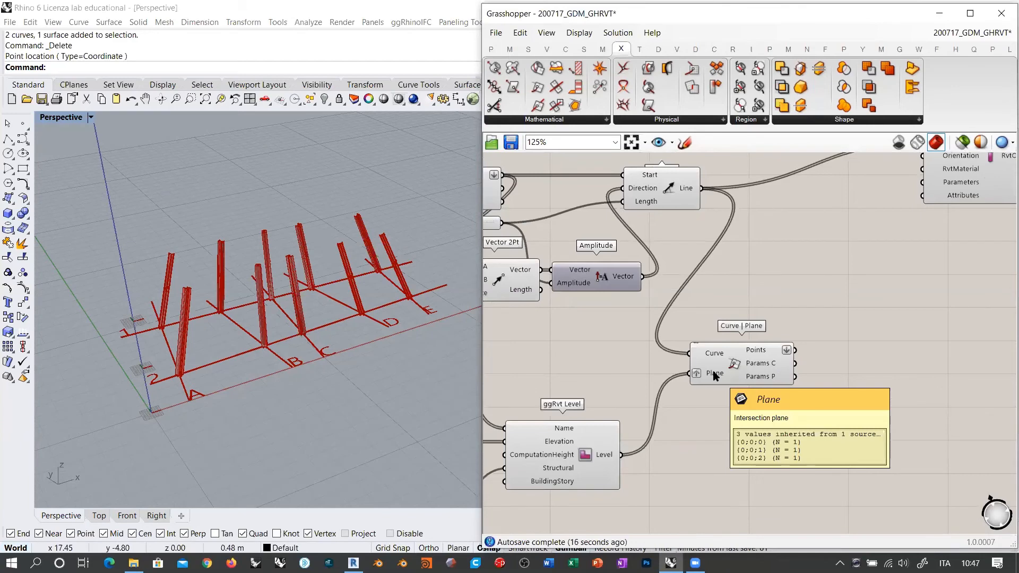
left_click(746, 357)
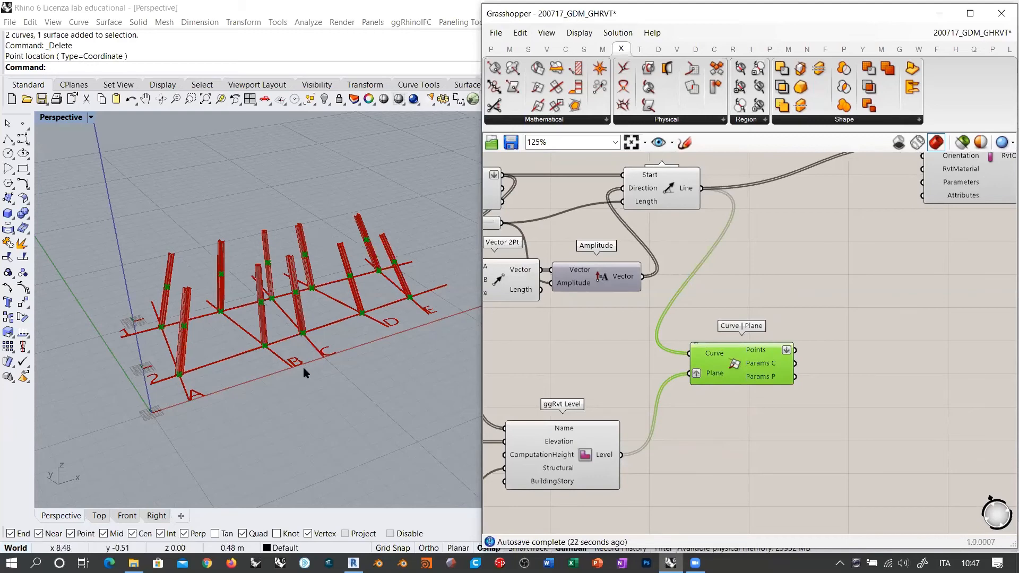
right_click_drag(313, 321, 353, 346)
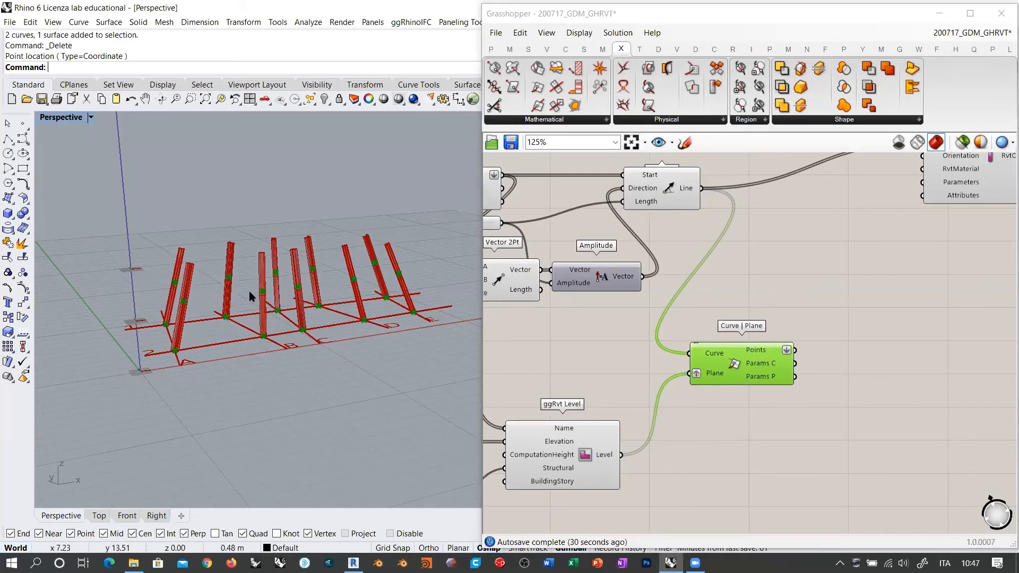
Step: Set the Number Slider that drives the Line SDL length to 6.280 and view the lengthened columns against the levels
right_click_drag(671, 215, 847, 229)
left_click_drag(637, 236, 644, 236)
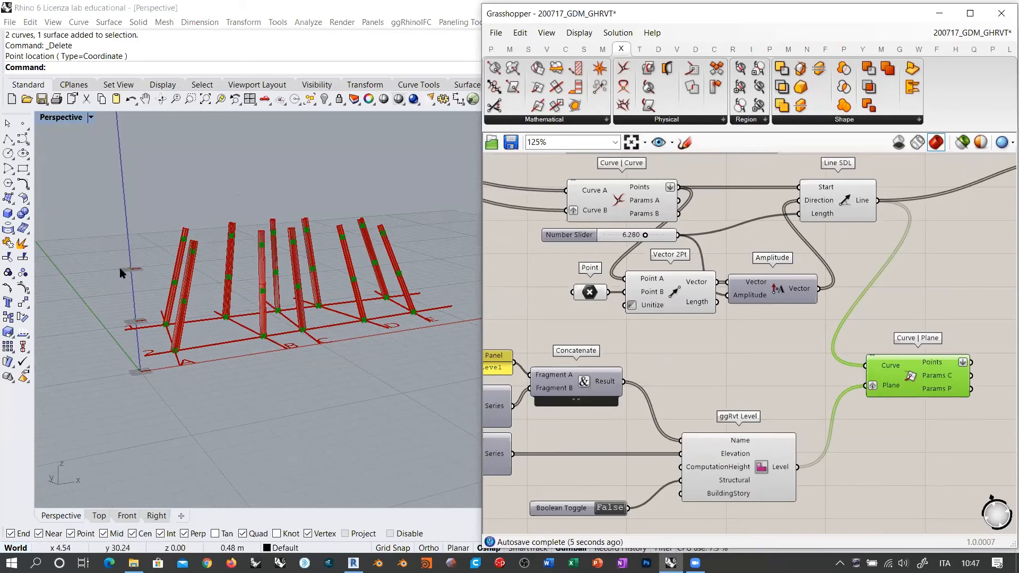
right_click_drag(270, 328, 292, 293)
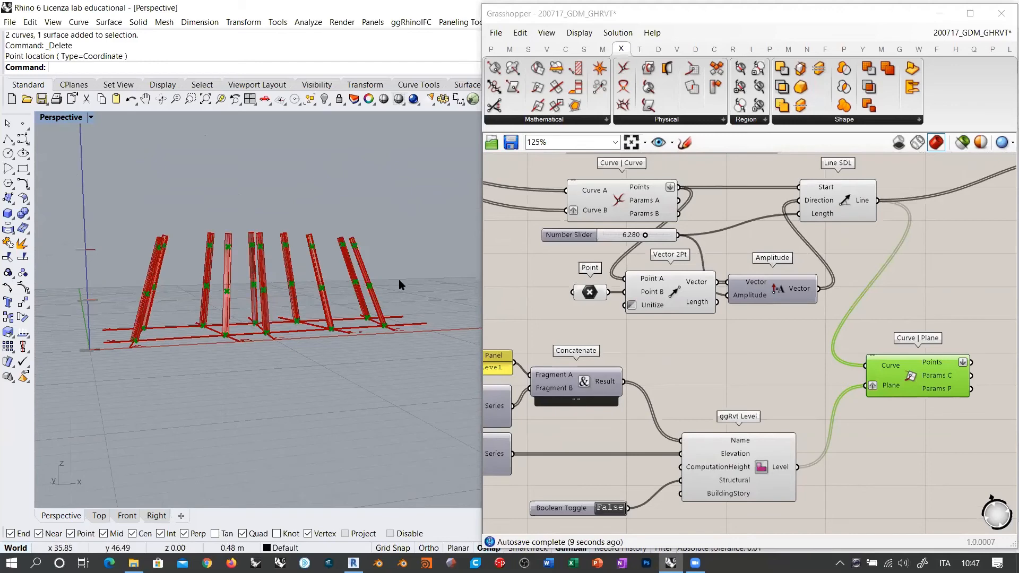
Step: Remove the flattening from Curve | Plane's Points output and check its data tree
scroll(690, 339, "up", 5)
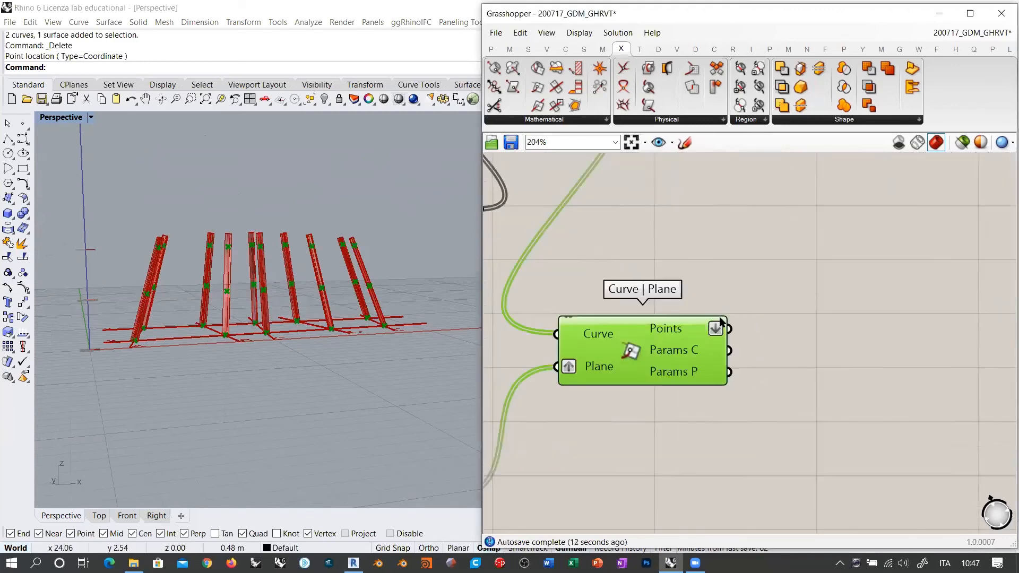
right_click(663, 334)
left_click(670, 384)
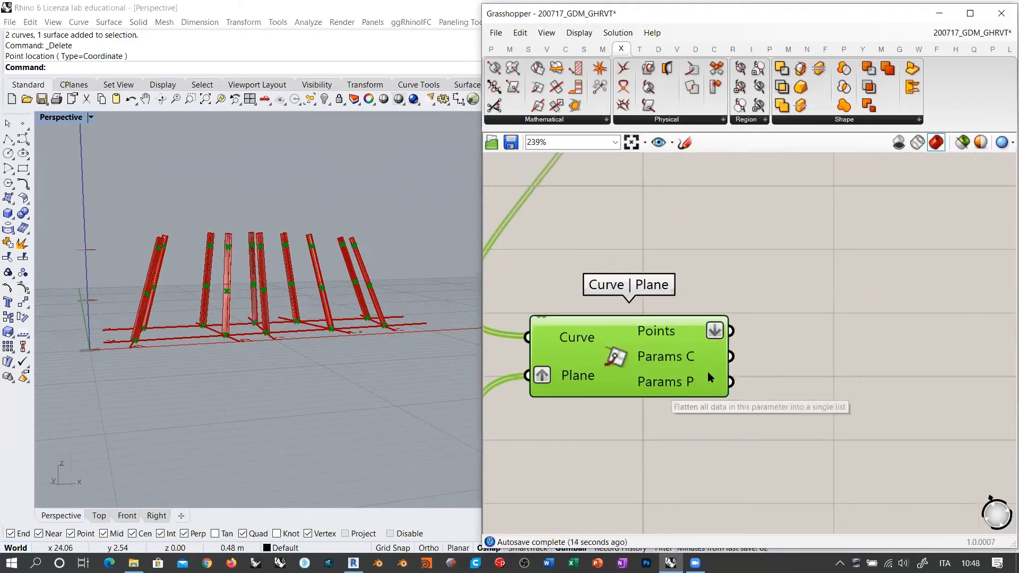
key("ctrl+z")
mouse_move(661, 332)
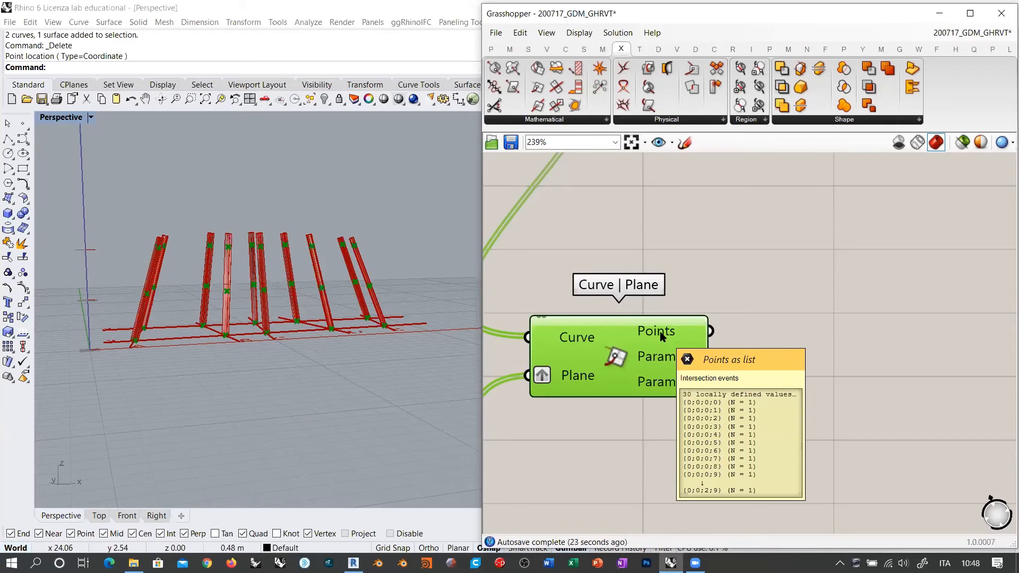
Step: Add a Shift paths component and connect Curve | Plane's Points output to its Data input
left_click(724, 256)
key("ctrl+a")
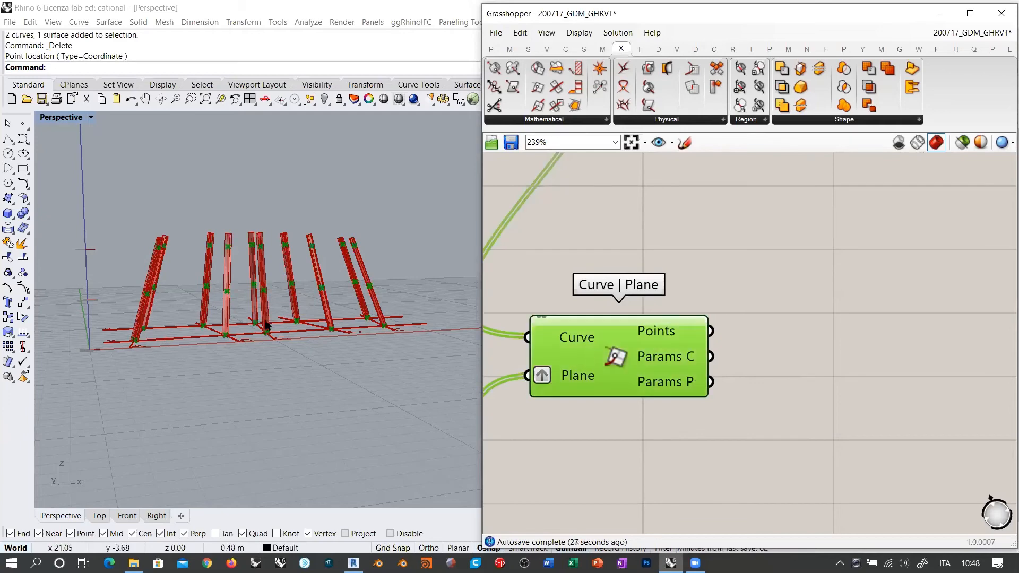
double_click(826, 358)
type("SHIFT")
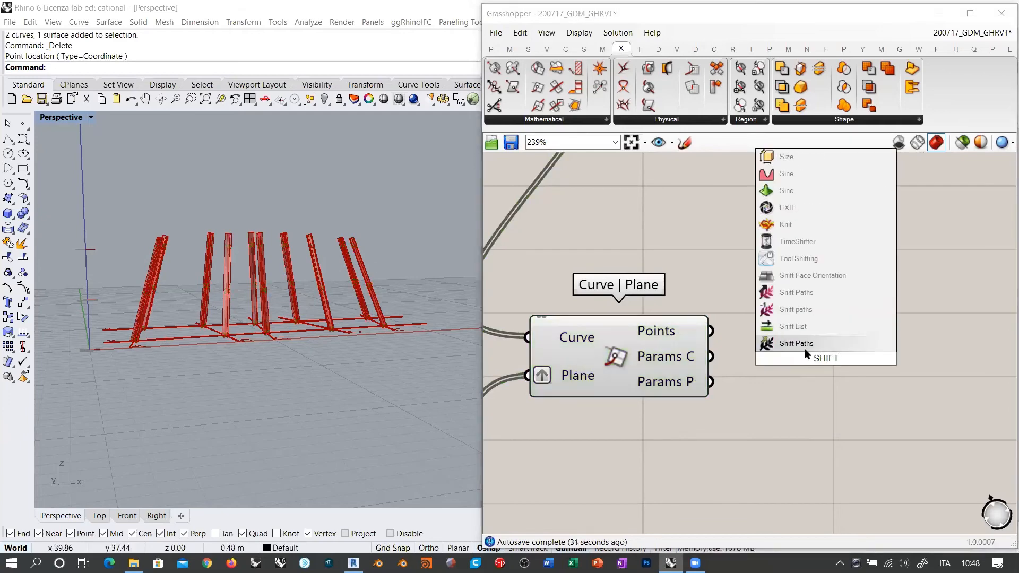
left_click(795, 310)
left_click_drag(711, 330, 786, 334)
Step: Turn off the preview of Curve | Plane and check the branches in Shift paths' Data output
left_click(631, 347)
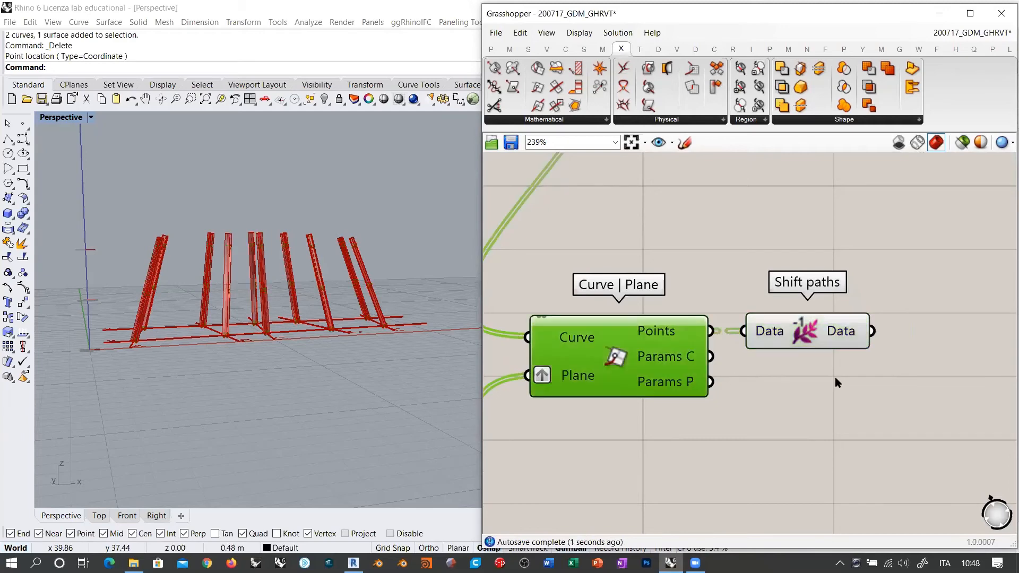
right_click_drag(855, 356, 670, 362)
left_click(661, 345)
mouse_move(659, 340)
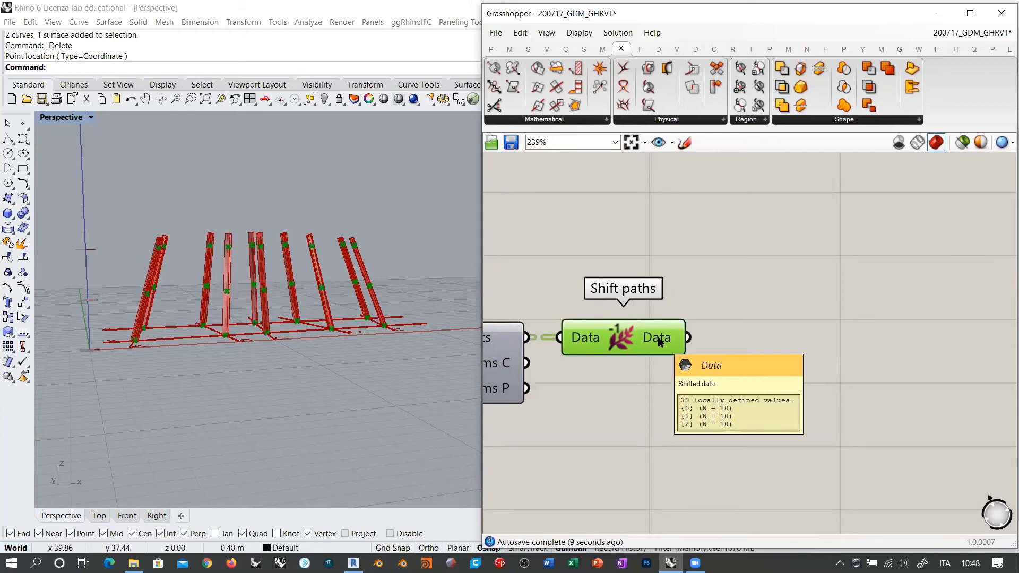
Step: Add an Explode Tree component fed by Shift paths' Data output, and turn off the preview of Shift paths
double_click(779, 343)
type("EXPLO")
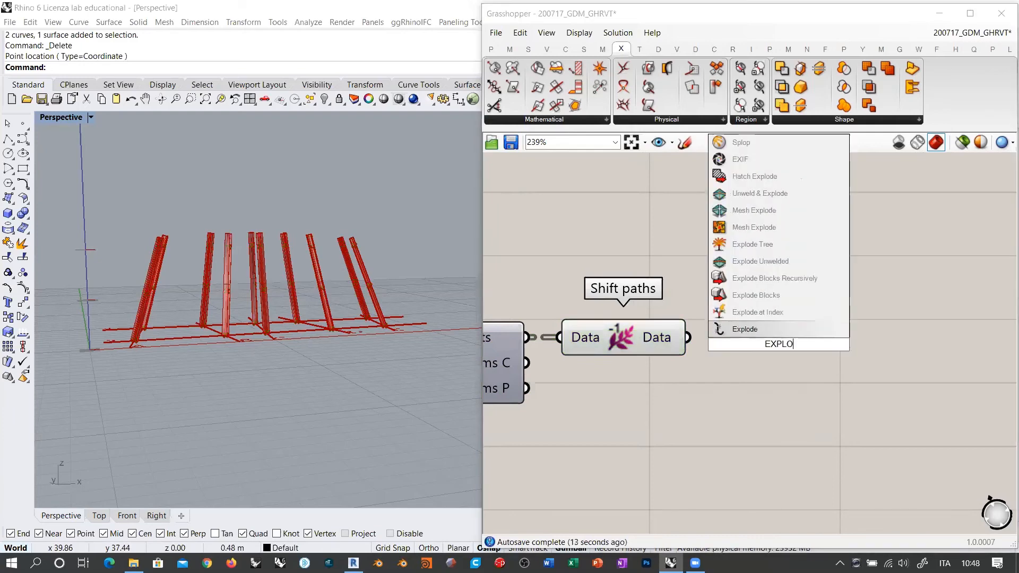
left_click(753, 244)
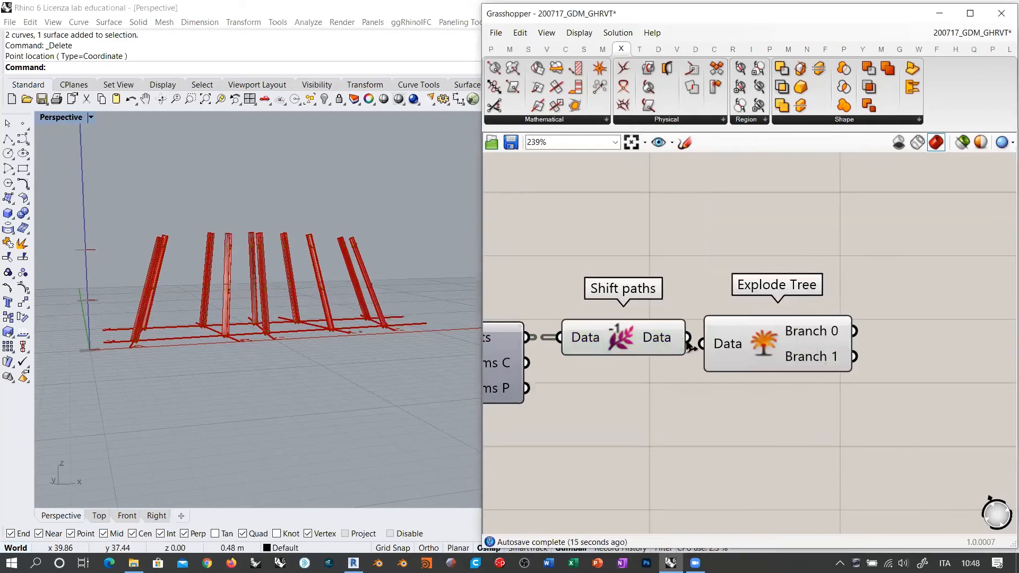
left_click_drag(689, 337, 755, 334)
left_click(623, 342)
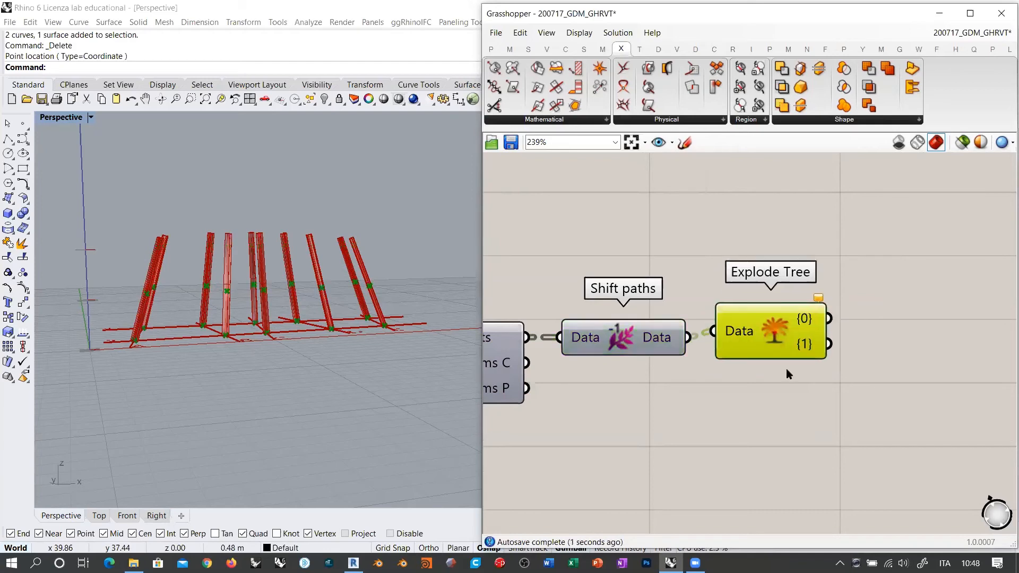
Step: Give Explode Tree a third output so it separates branches {0}, {1} and {2}
right_click_drag(787, 372, 638, 383)
scroll(634, 342, "up", 2)
scroll(619, 348, "up", 2)
left_click(654, 359)
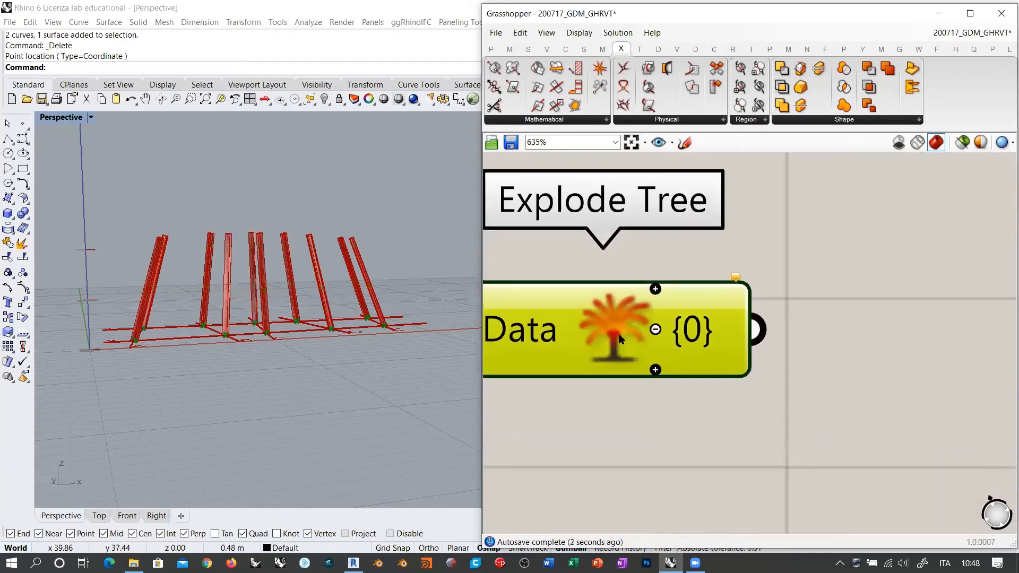
scroll(624, 355, "up", 2)
scroll(693, 353, "down", 2)
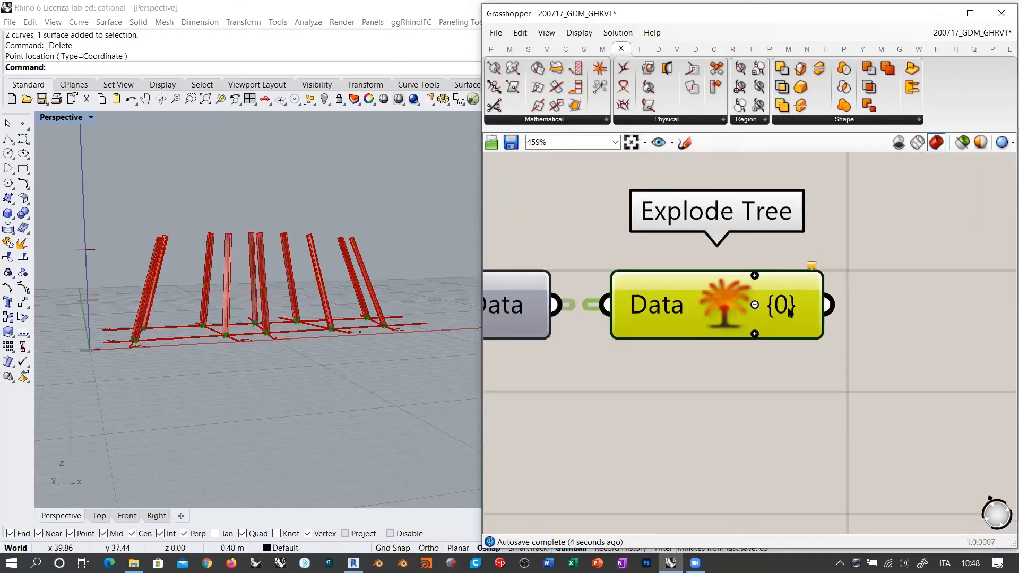
left_click(755, 334)
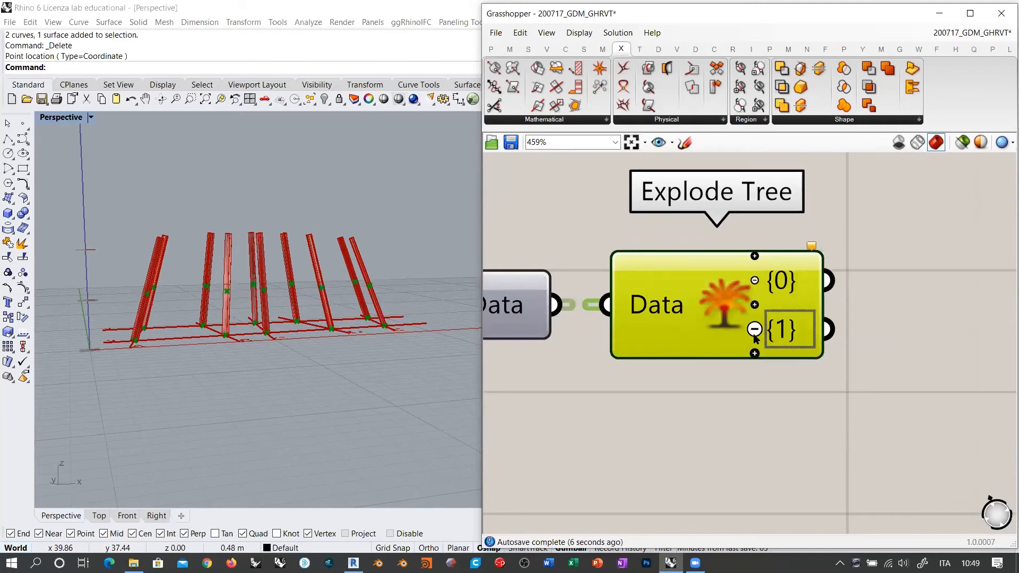
left_click(755, 353)
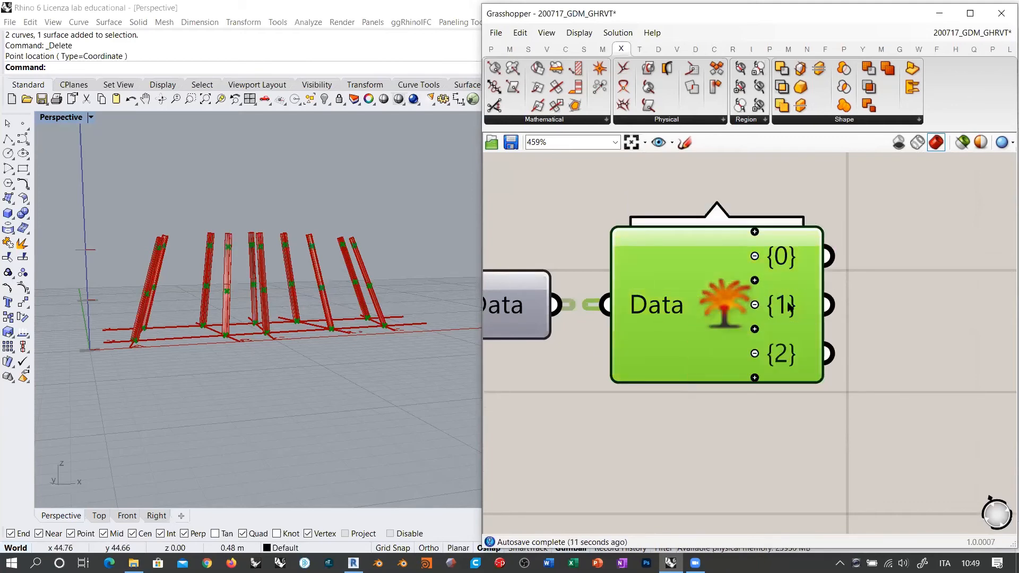
mouse_move(791, 307)
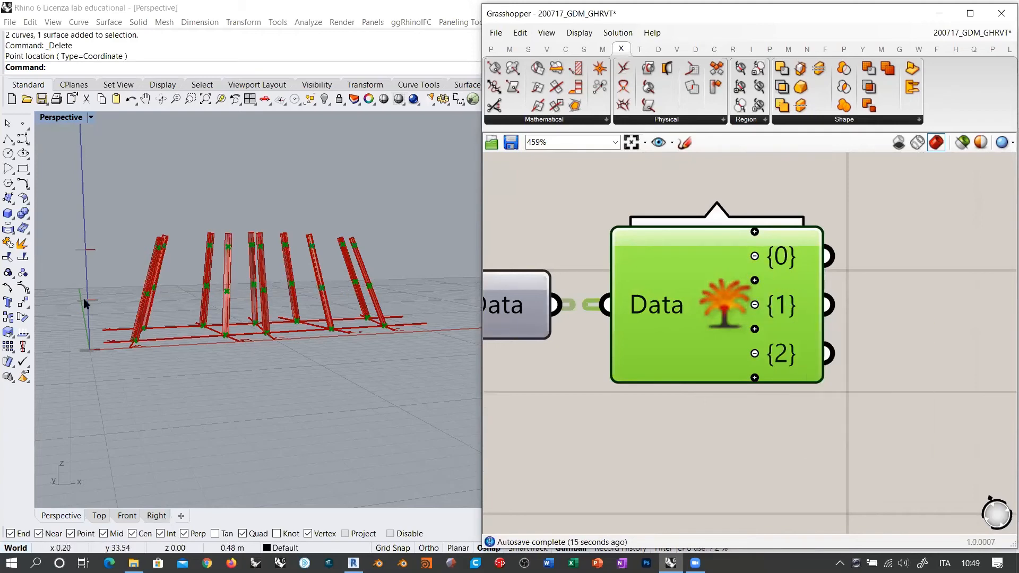
scroll(690, 295, "down", 5)
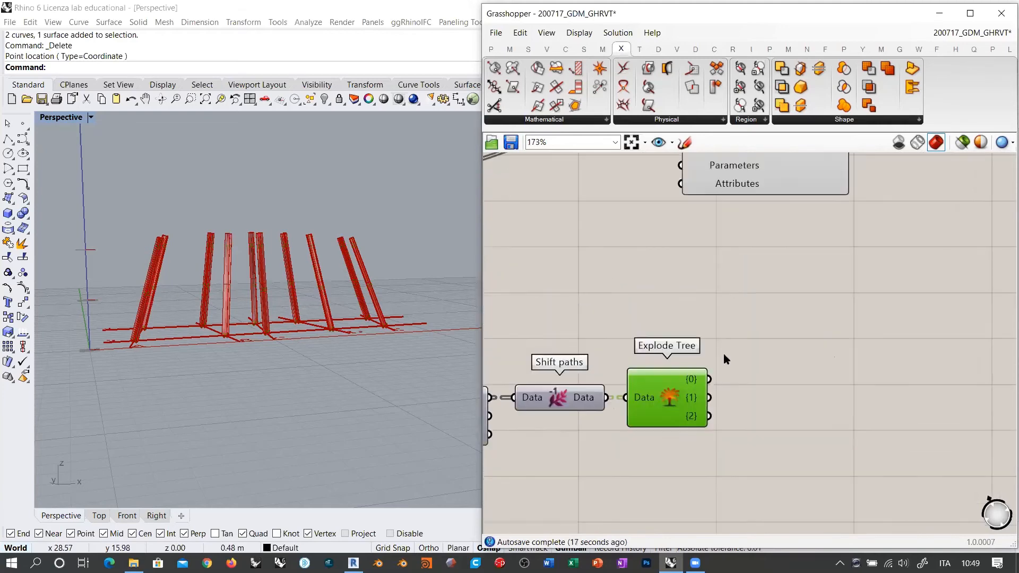
Step: Add a two-point Line component and connect Curve | Curve's Points output to its Start Point input
scroll(724, 354, "down", 3)
left_click(875, 301)
double_click(875, 302)
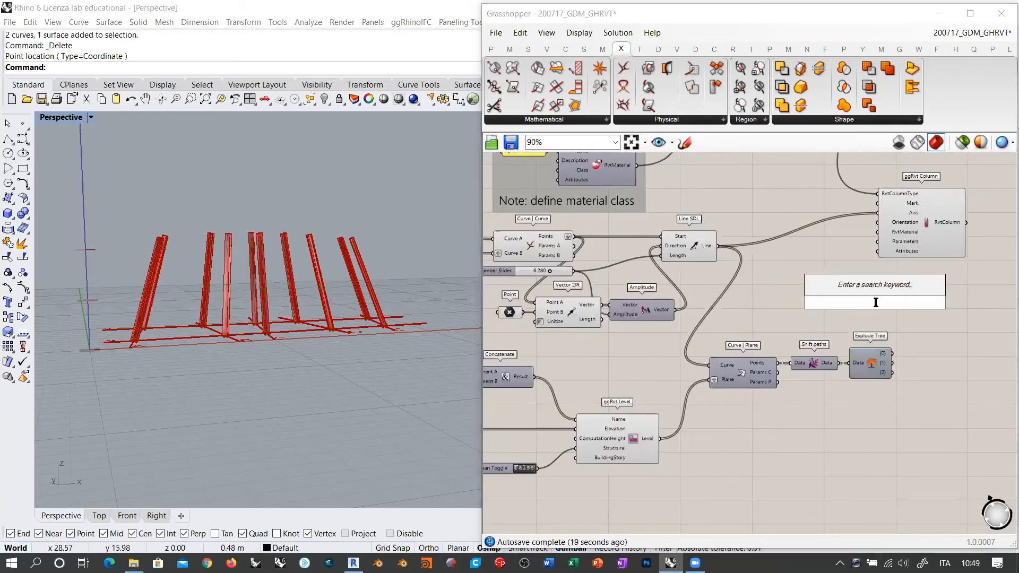
type("line")
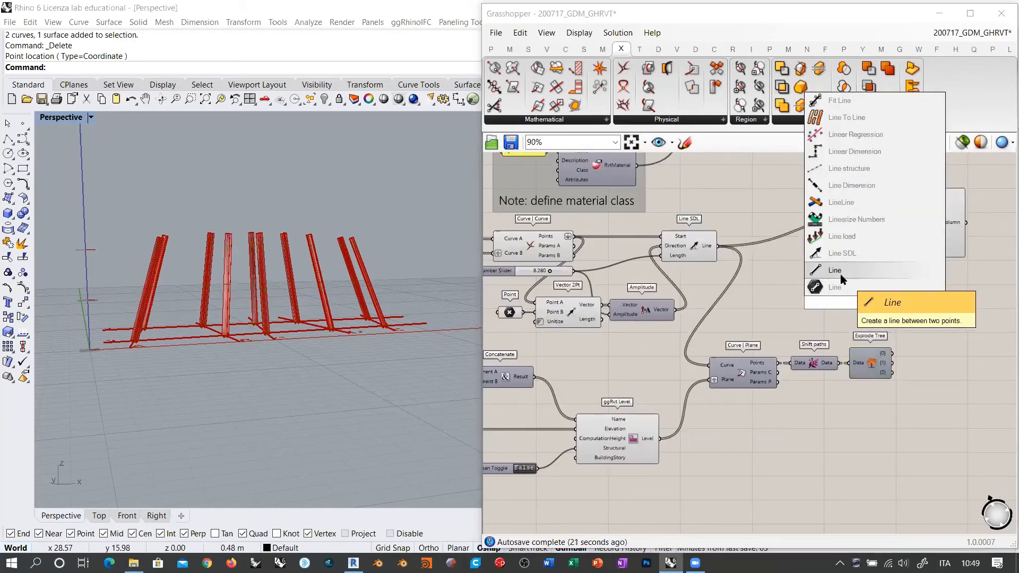
left_click(840, 274)
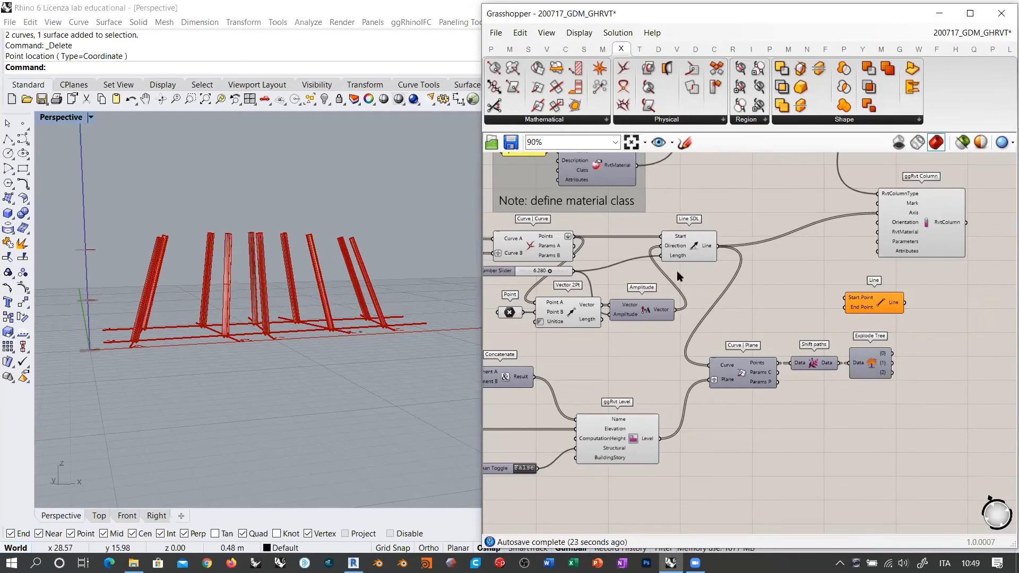
left_click_drag(574, 237, 844, 298)
right_click_drag(868, 327, 714, 329)
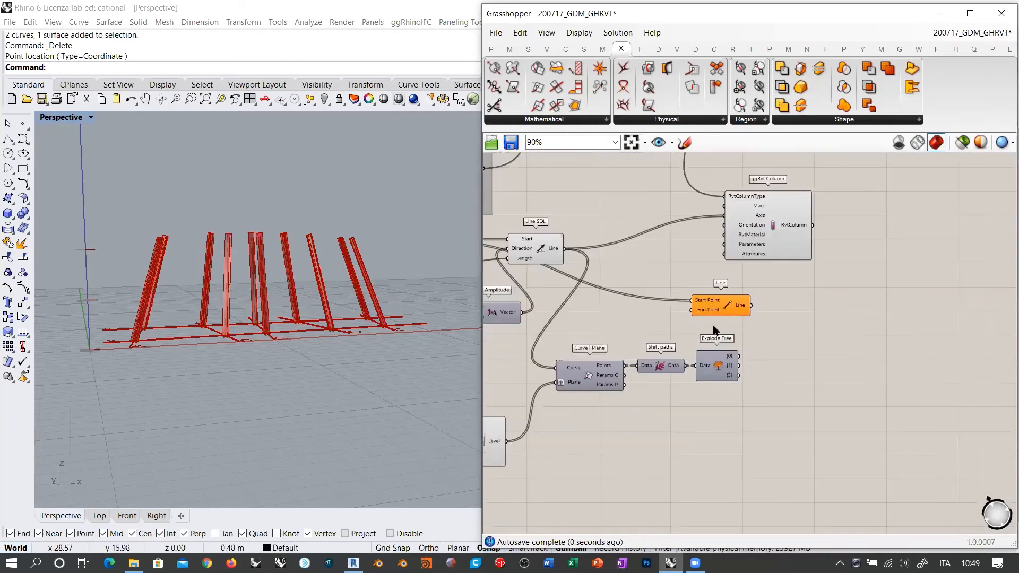
Step: Connect Explode Tree's {1} output to the End Point input of the Line component
left_click(714, 307)
scroll(682, 335, "up", 4)
left_click_drag(702, 375, 708, 286)
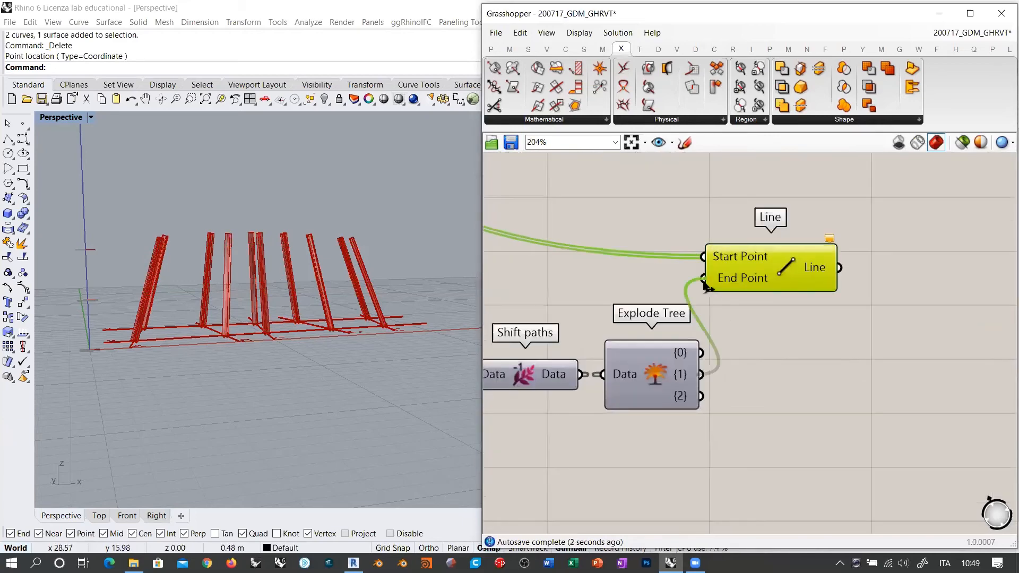
right_click_drag(291, 301, 339, 309)
right_click_drag(715, 294, 667, 352)
scroll(683, 344, "down", 4)
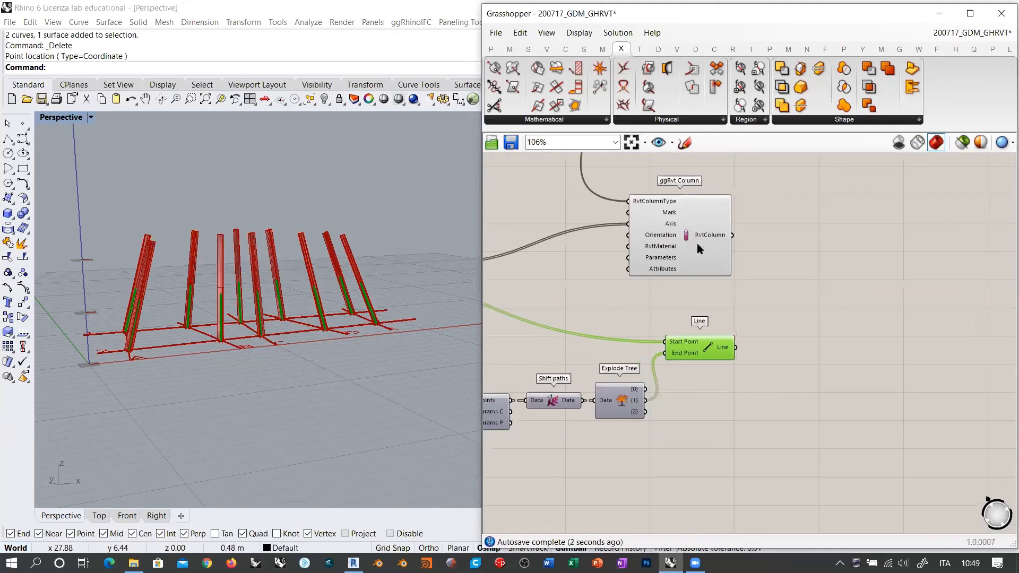
Step: Replace ggRvt Column's Axis source with the new Line component's output and inspect the columns in the Perspective view
left_click(758, 257)
left_click_drag(737, 348, 754, 245)
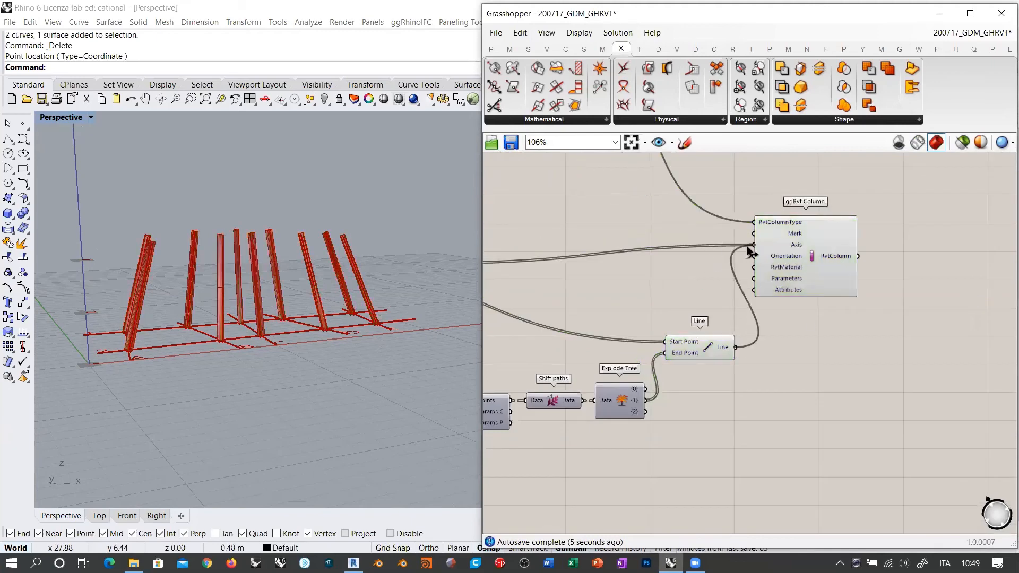
right_click_drag(237, 372, 75, 292)
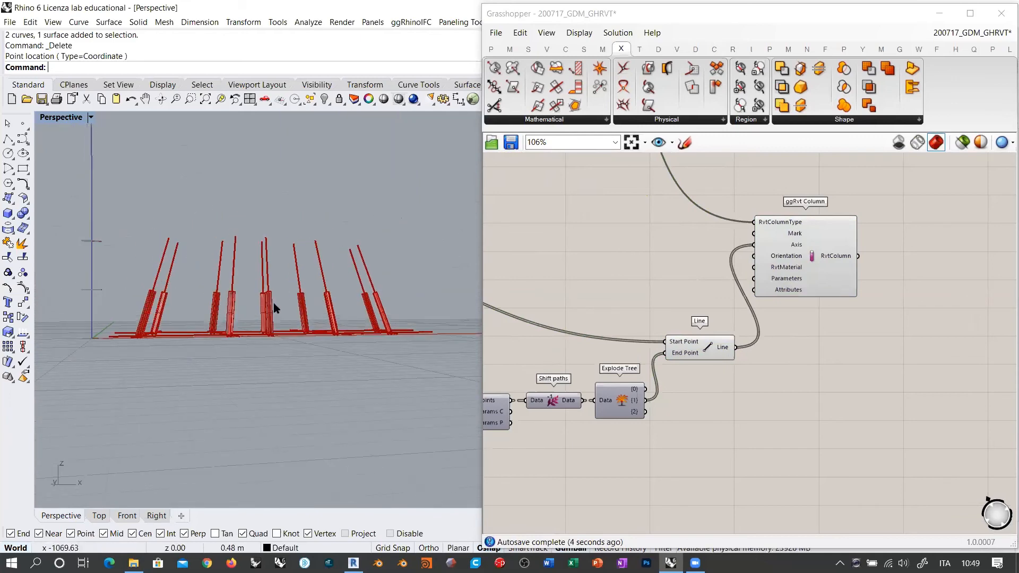
right_click_drag(276, 302, 372, 282)
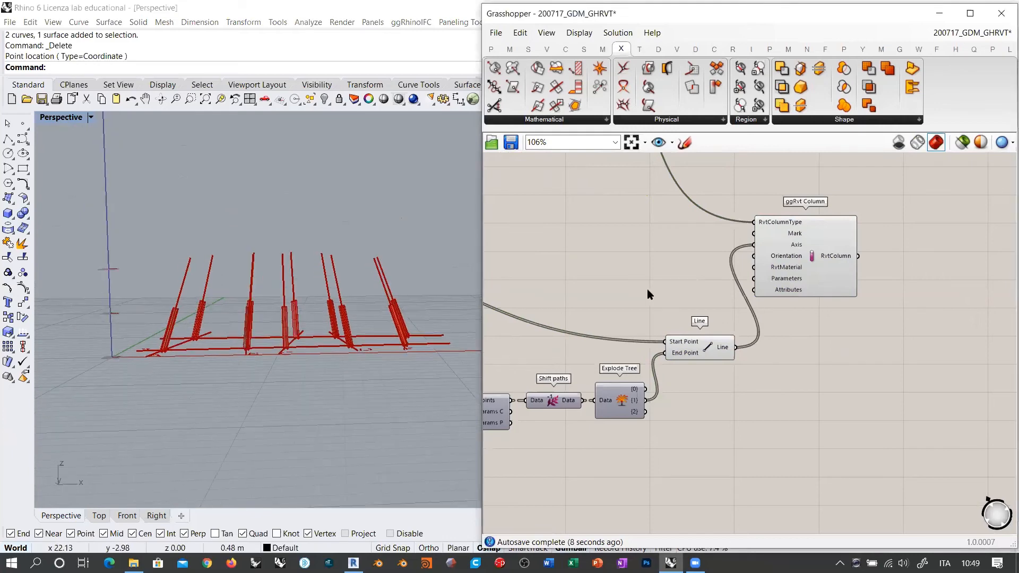
scroll(663, 290, "down", 4)
right_click_drag(268, 266, 210, 270)
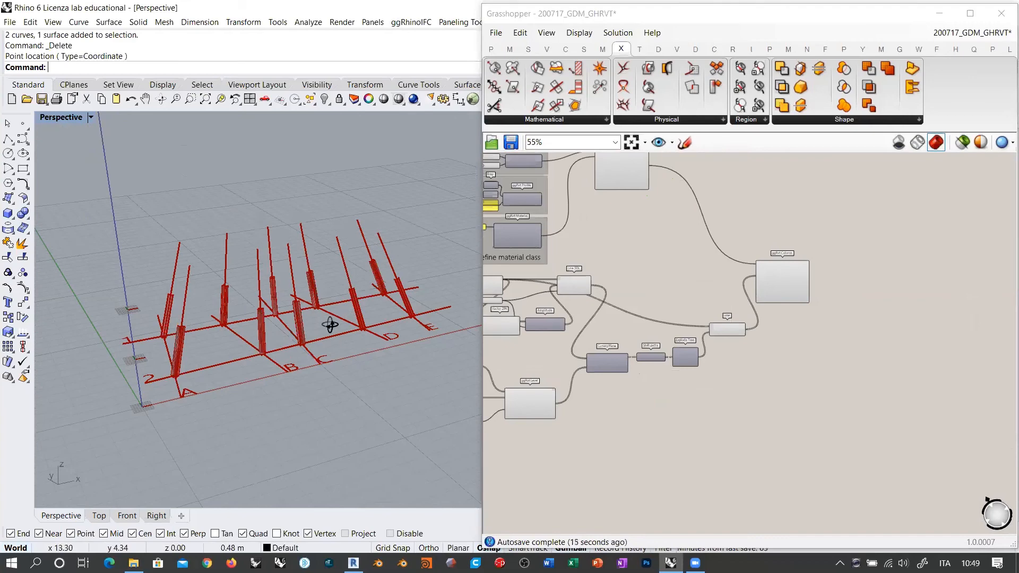
right_click_drag(329, 324, 292, 218)
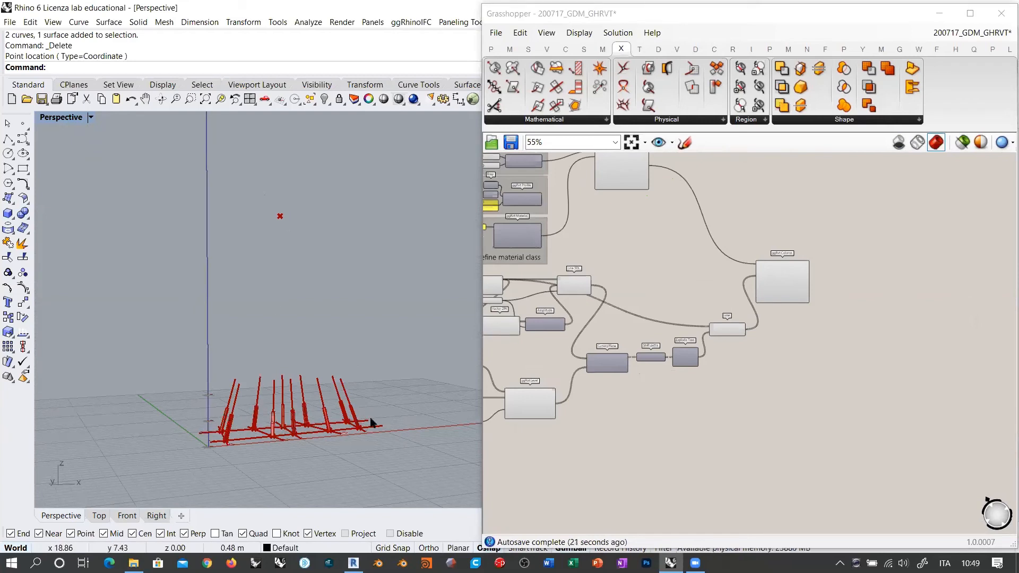
scroll(370, 419, "up", 4)
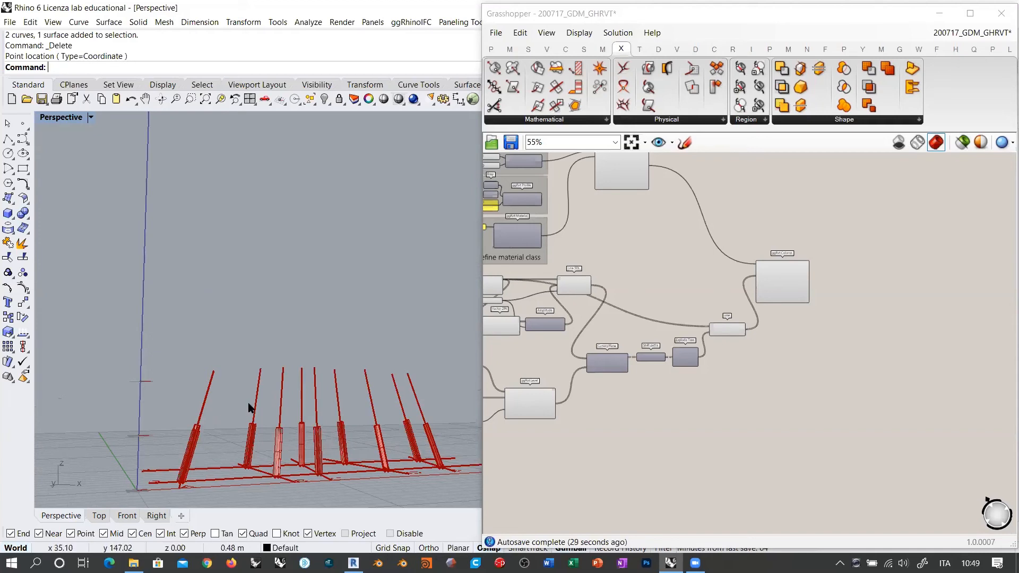
Step: Reposition the ggRvt Column component on the canvas, away from the Line component
right_click_drag(780, 299, 671, 339)
left_click_drag(696, 314, 742, 297)
scroll(690, 335, "up", 3)
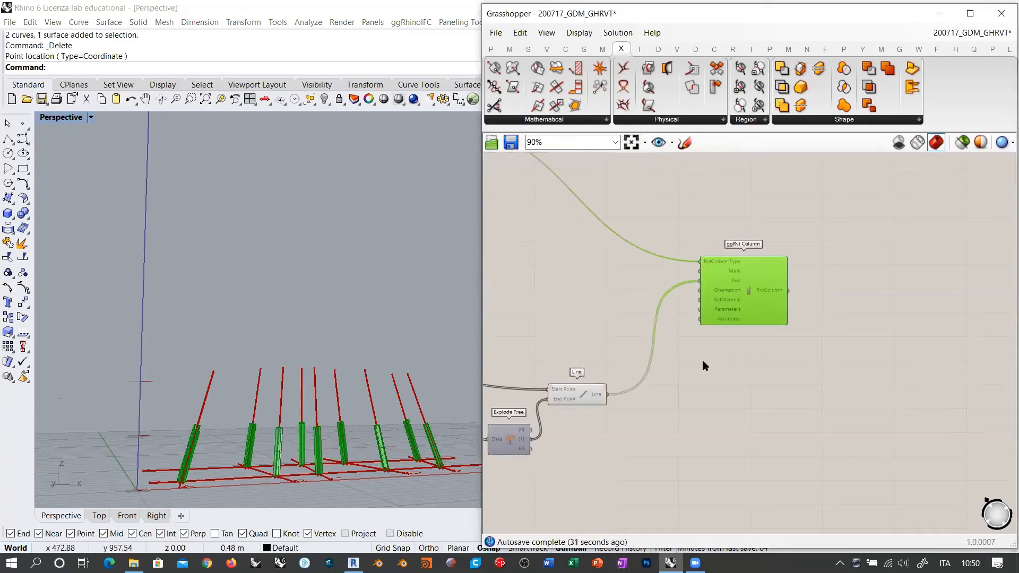
right_click_drag(705, 356, 740, 346)
right_click_drag(278, 419, 225, 407)
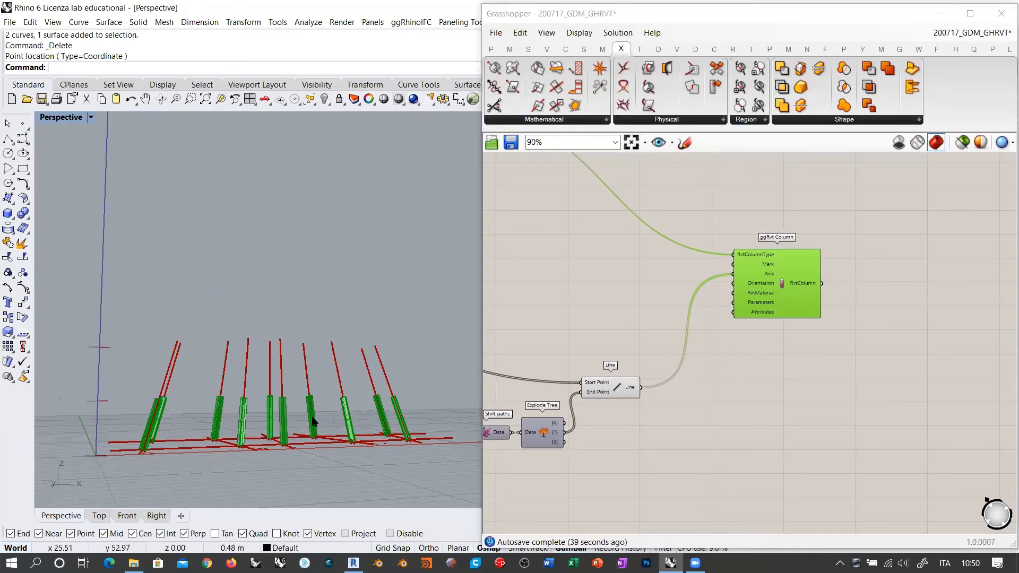
left_click(588, 309)
Step: Add a Line SDL component beside Explode Tree and connect the {1} output to its Start input
right_click_drag(674, 342, 769, 280)
scroll(658, 374, "up", 1)
left_click(627, 411)
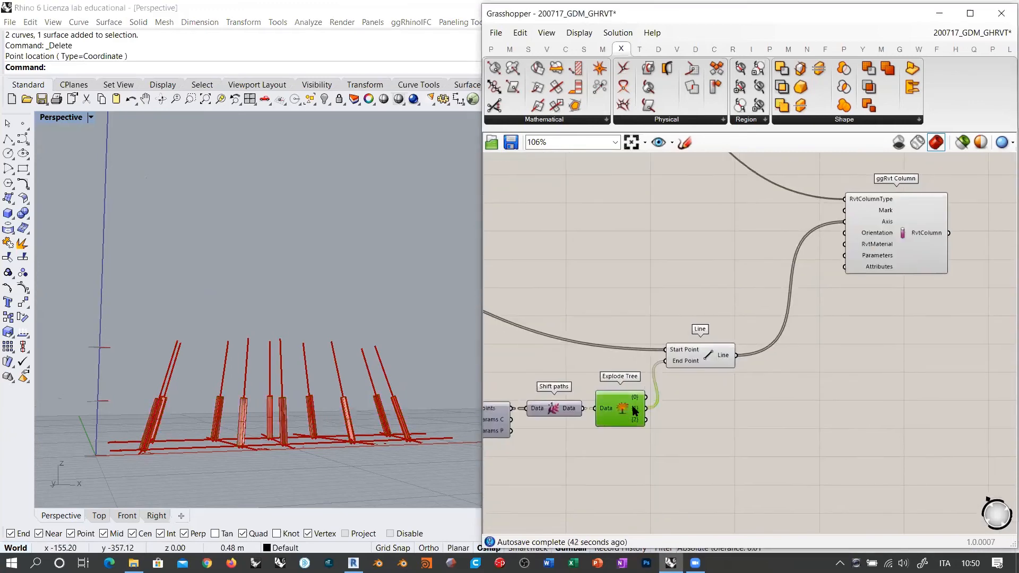
scroll(690, 402, "down", 1)
right_click_drag(690, 401, 852, 397)
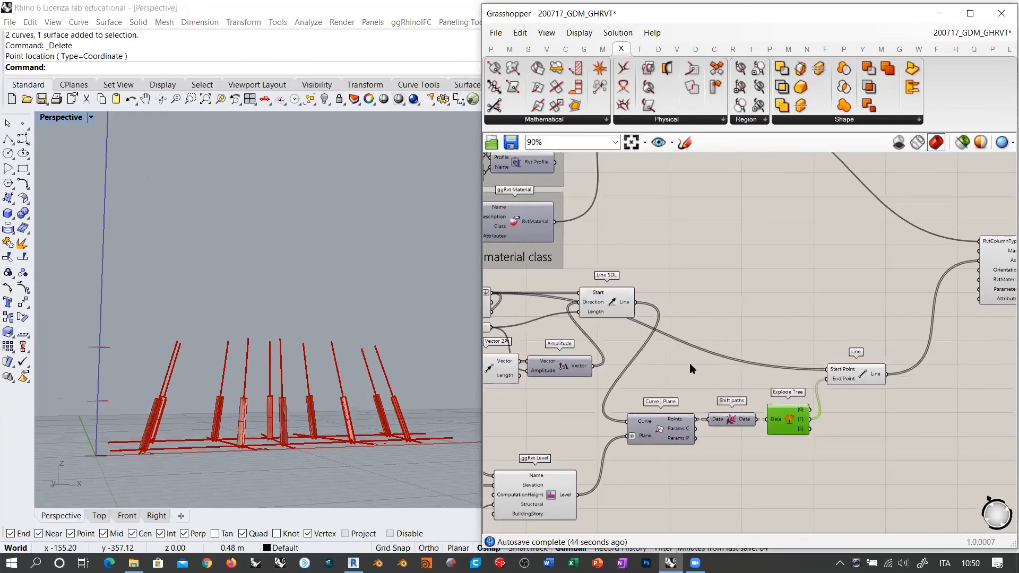
right_click_drag(690, 363, 852, 403)
double_click(844, 397)
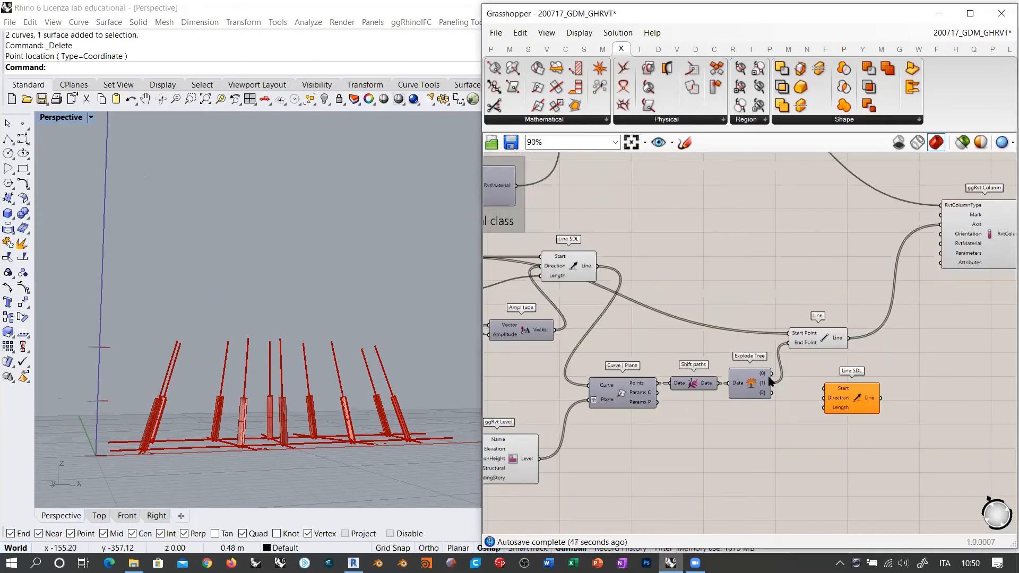
scroll(769, 380, "up", 4)
left_click_drag(810, 382, 861, 398)
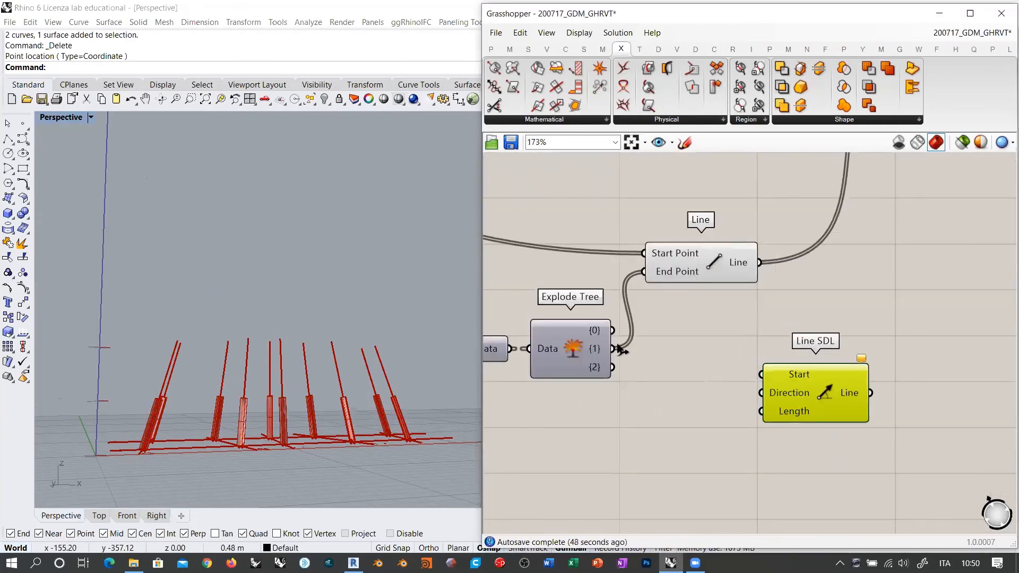
left_click_drag(616, 349, 763, 375)
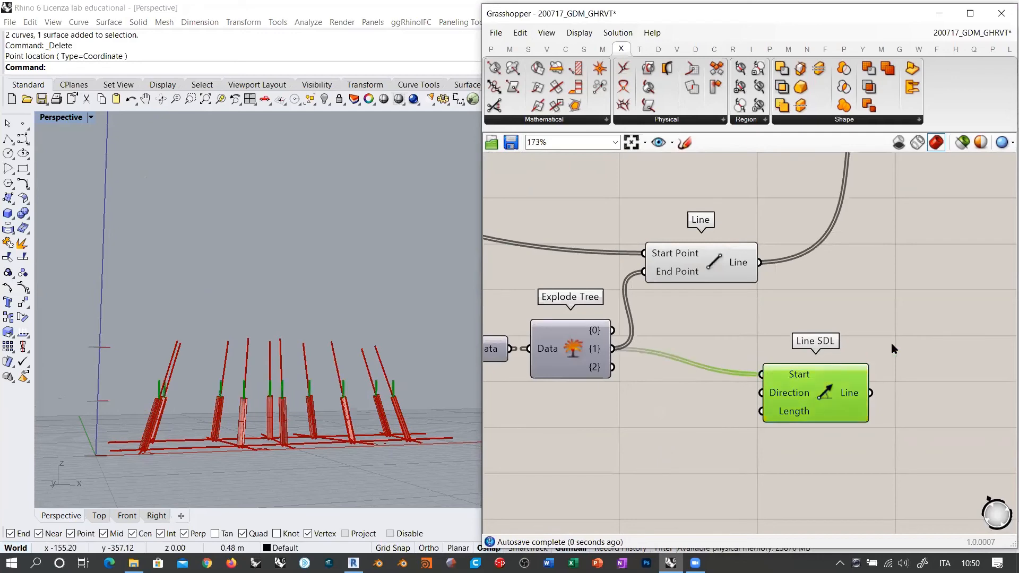
Step: Connect the FLOOR HEIGHT slider to the Length input of the new Line SDL component
scroll(891, 343, "down", 4)
right_click_drag(820, 330, 857, 309)
right_click_drag(704, 330, 763, 301)
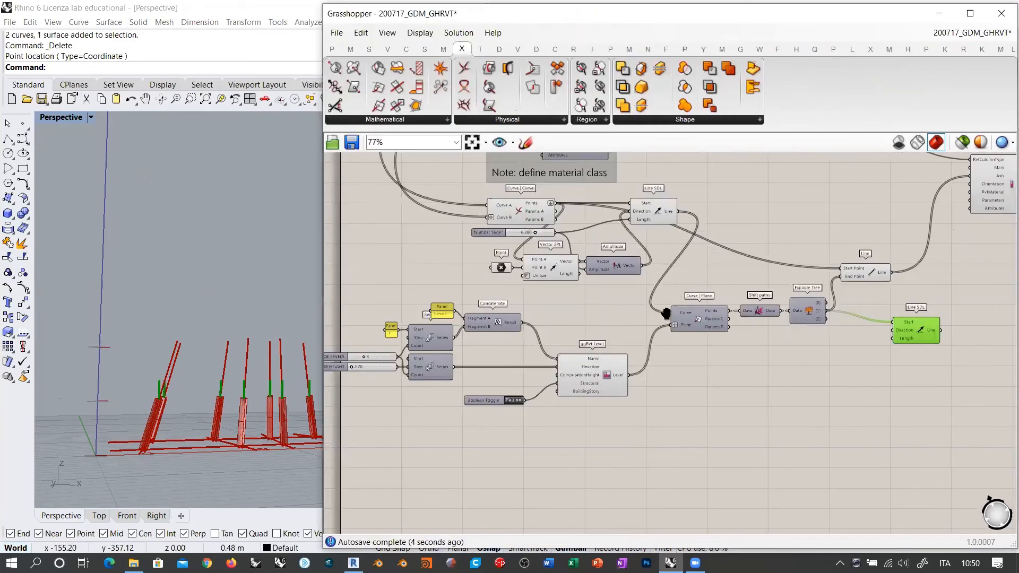
left_click(384, 371)
scroll(401, 364, "up", 4)
scroll(374, 356, "down", 4)
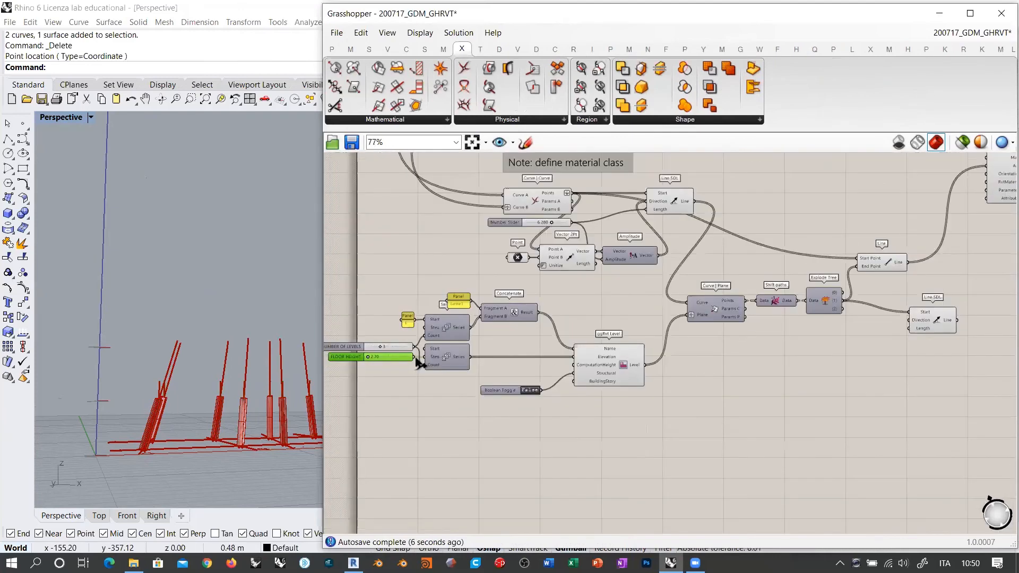
left_click_drag(415, 357, 905, 332)
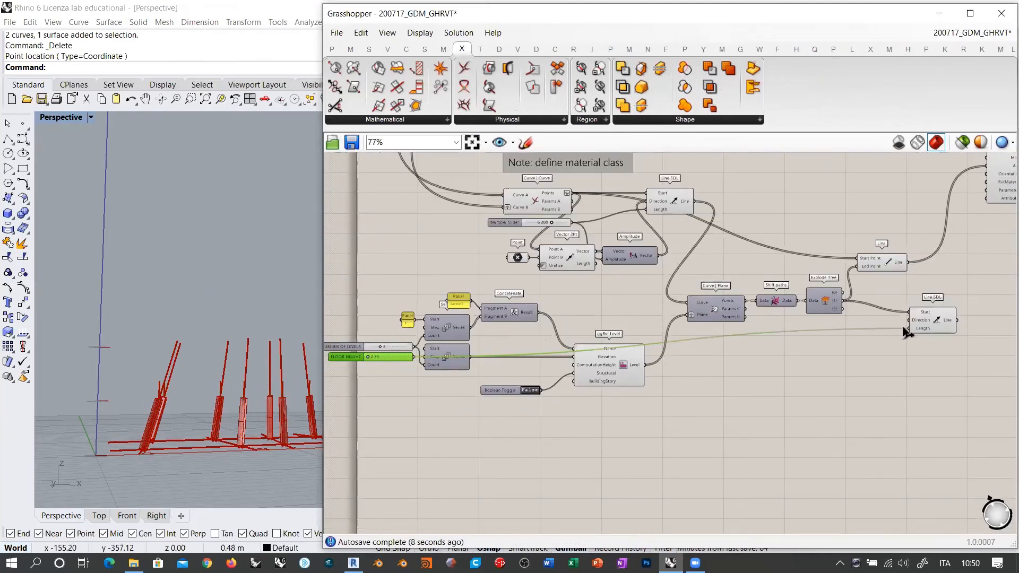
left_click(884, 376)
right_click_drag(884, 377, 590, 428)
right_click_drag(146, 419, 155, 414)
Step: Add the new Line SDL's output to ggRvt Column's Axis input alongside the Line output, and inspect both column tiers
right_click_drag(693, 283, 582, 352)
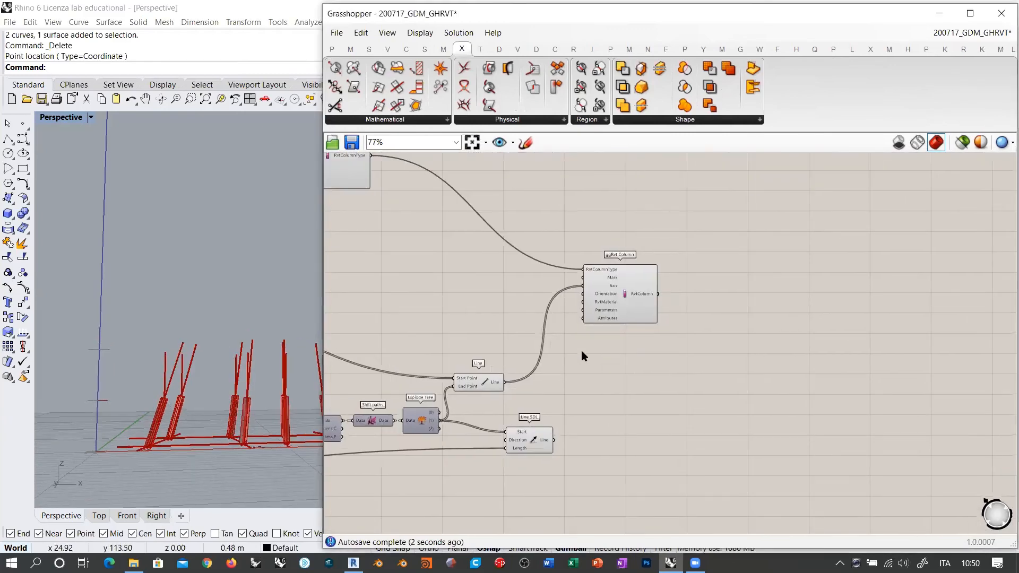
scroll(583, 372, "up", 2)
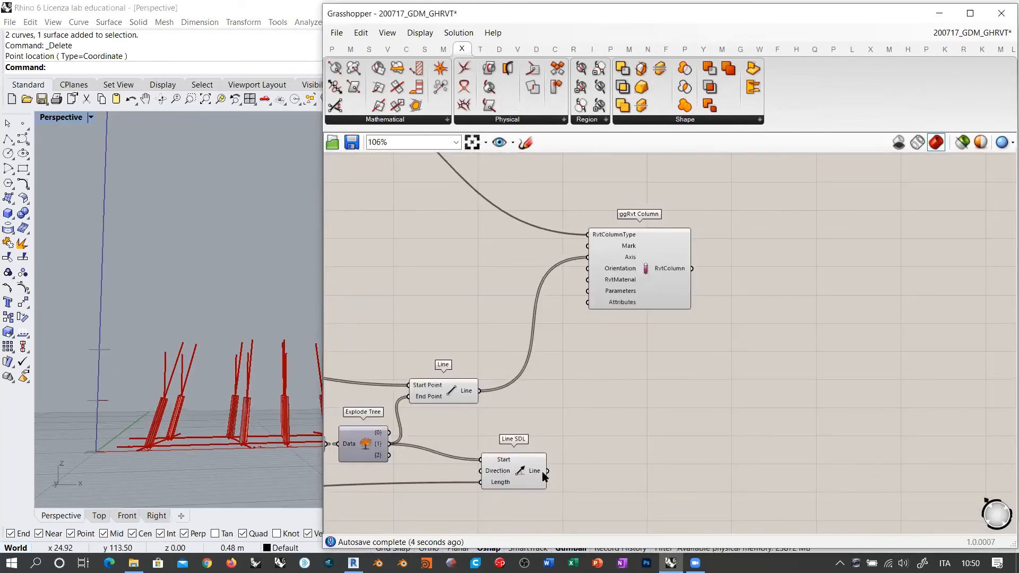
left_click_drag(635, 272, 656, 323)
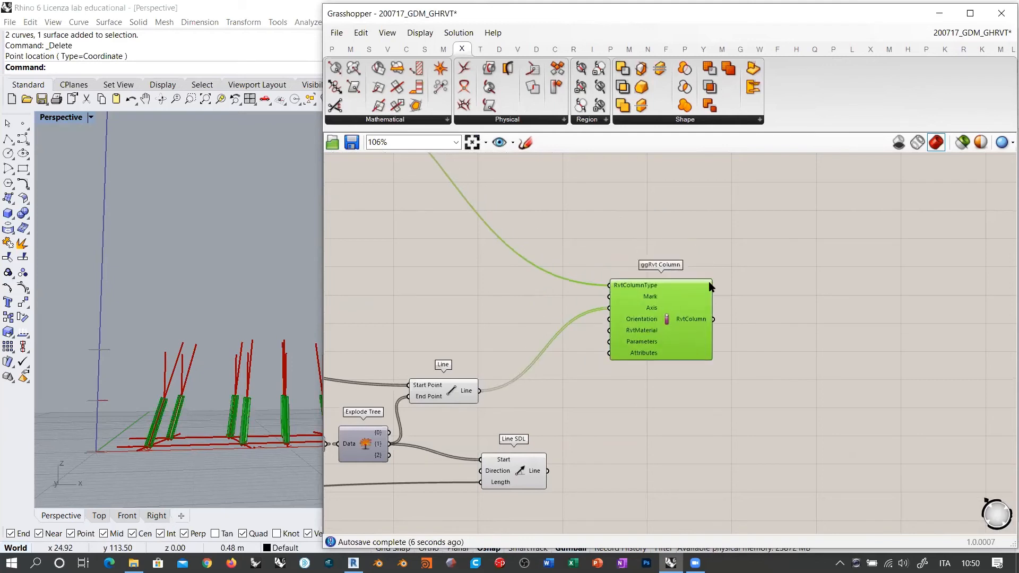
left_click(632, 408)
left_click_drag(548, 474, 611, 308)
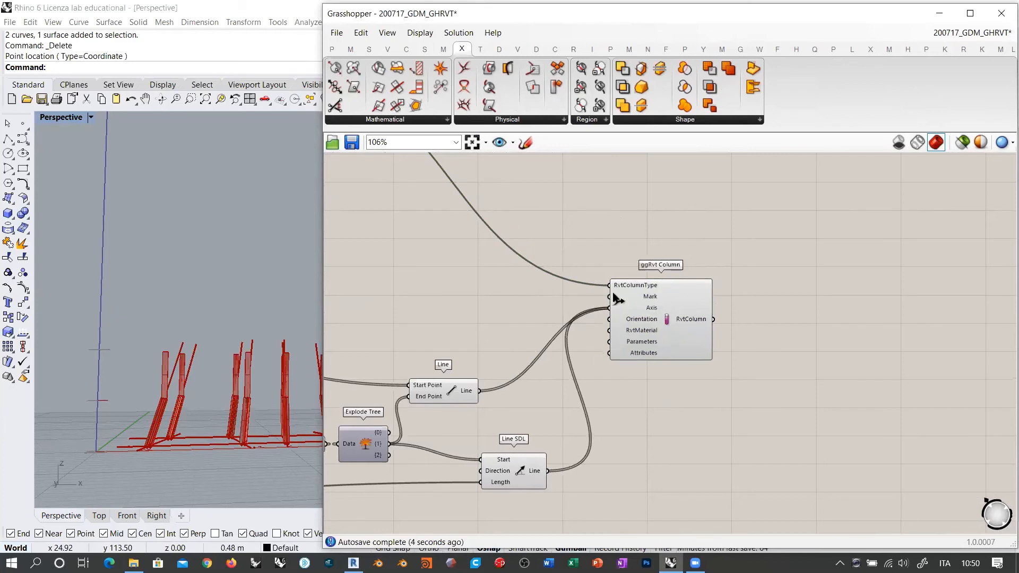
left_click_drag(674, 337, 684, 365)
left_click(638, 434)
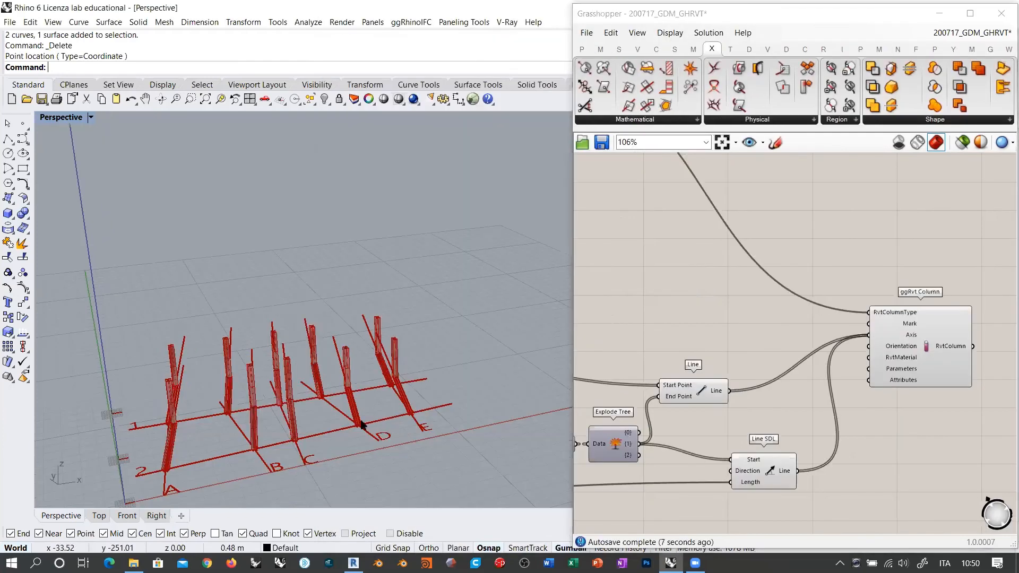
right_click_drag(361, 423, 403, 306)
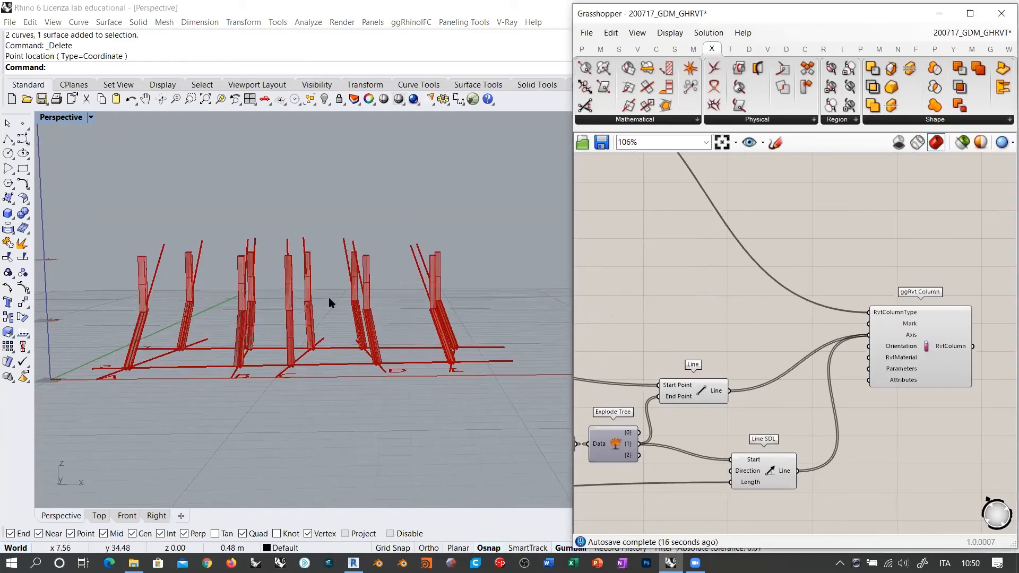
right_click_drag(330, 301, 295, 338)
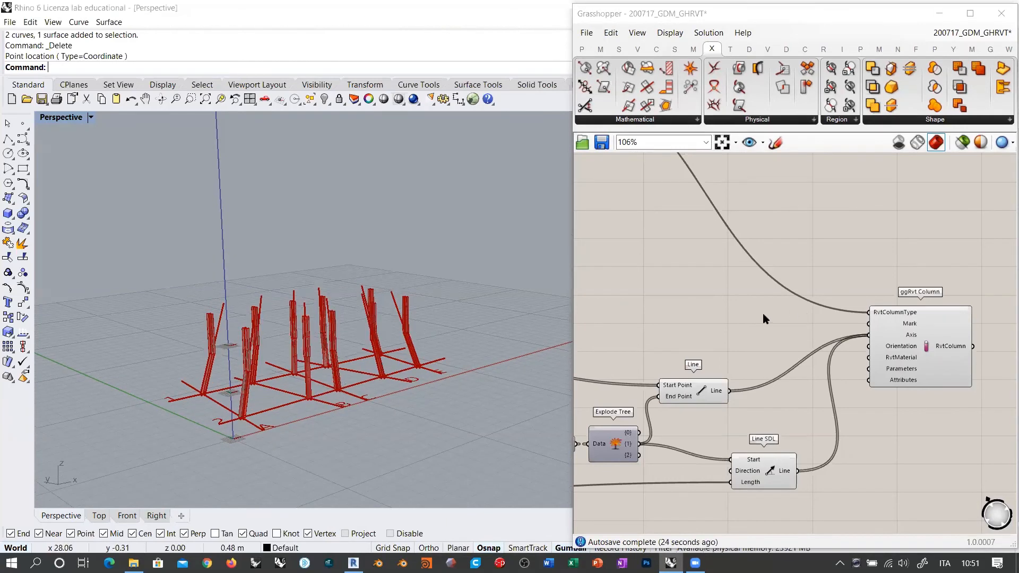
mouse_move(437, 303)
right_mouse_down()
mouse_move(417, 366)
mouse_move(435, 284)
right_mouse_up()
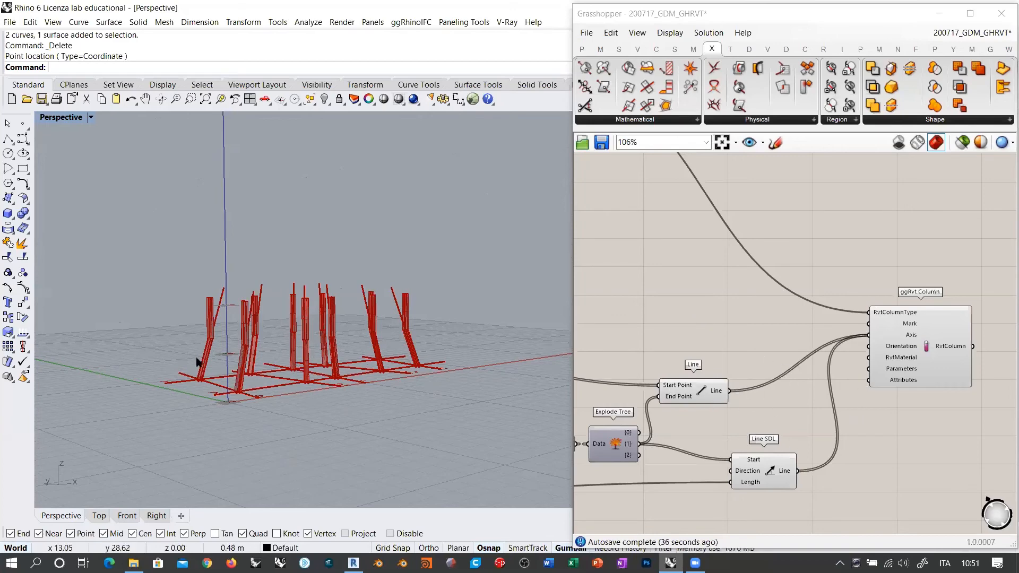
right_click_drag(282, 319, 377, 317)
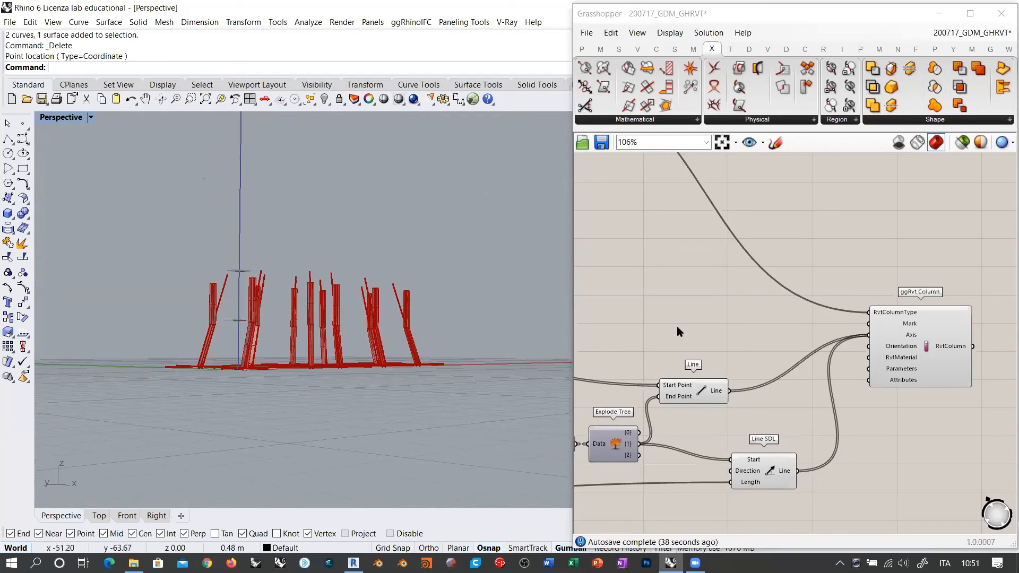
Step: Move the new Line SDL component below the Line component, just past Explode Tree
left_click_drag(769, 467, 704, 482)
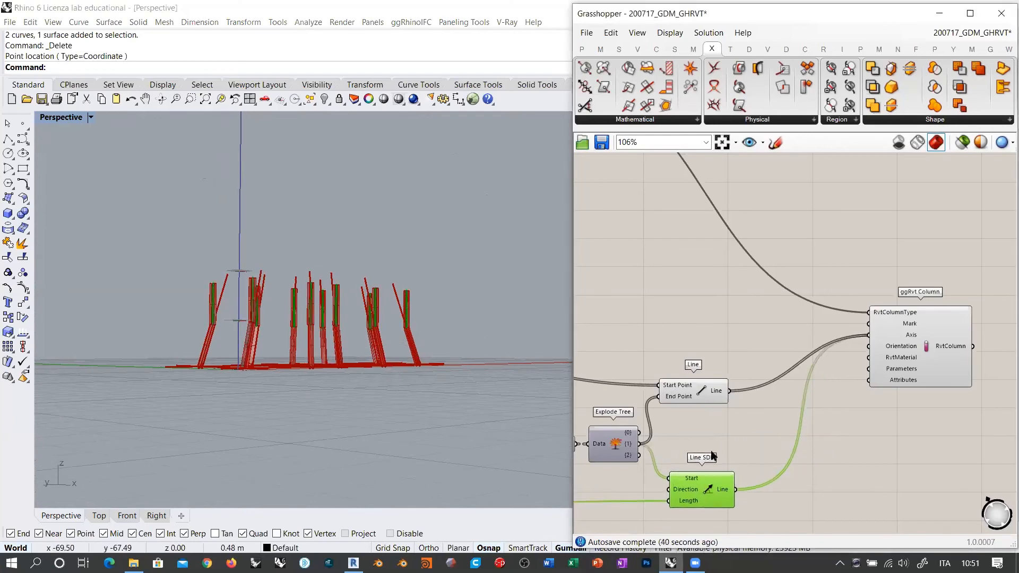
right_click_drag(712, 458, 781, 395)
scroll(779, 396, "down", 2)
left_click_drag(775, 404, 771, 419)
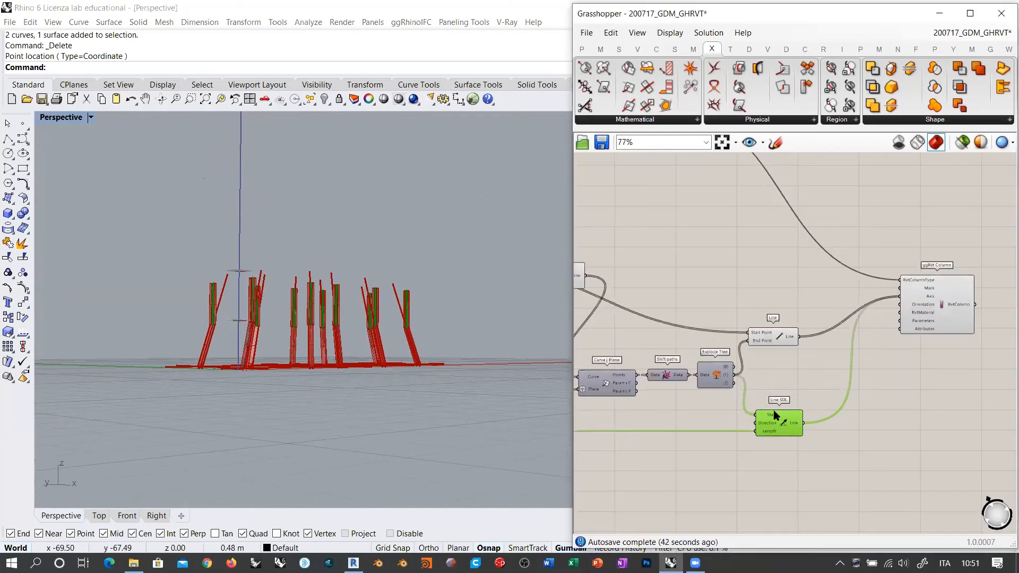
left_click(770, 359)
Step: Move ggRvt Level, Boolean Toggle and the lower Line SDL up, and bring Concatenate and Boolean Toggle closer to ggRvt Level
scroll(770, 359, "down", 5)
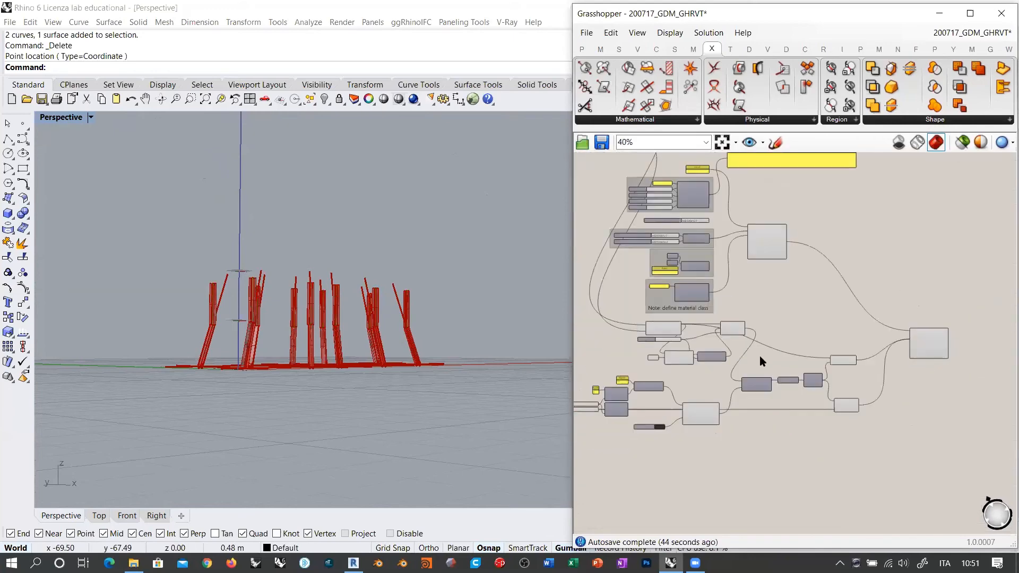
left_click_drag(871, 448, 642, 397)
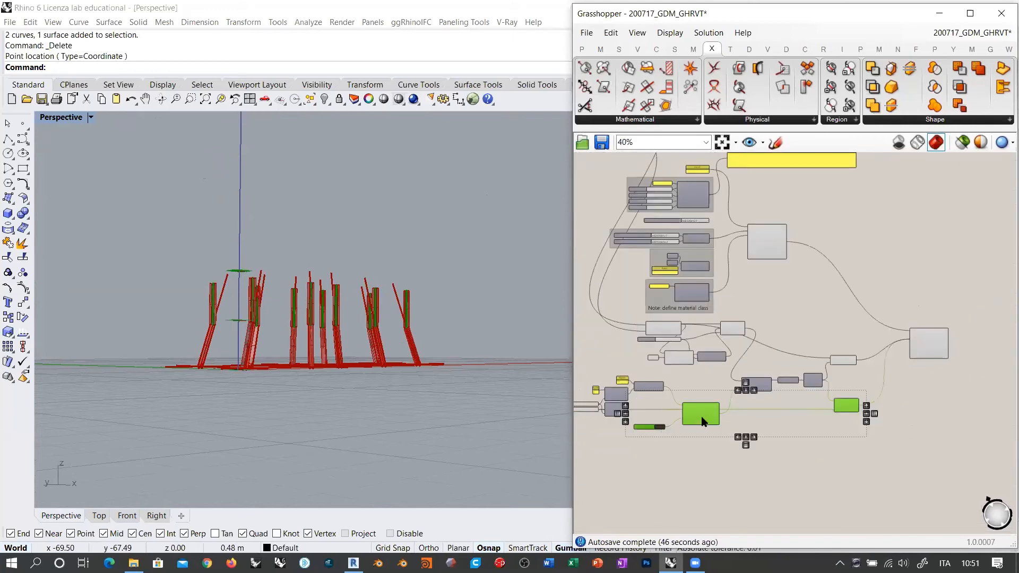
scroll(706, 426, "up", 6)
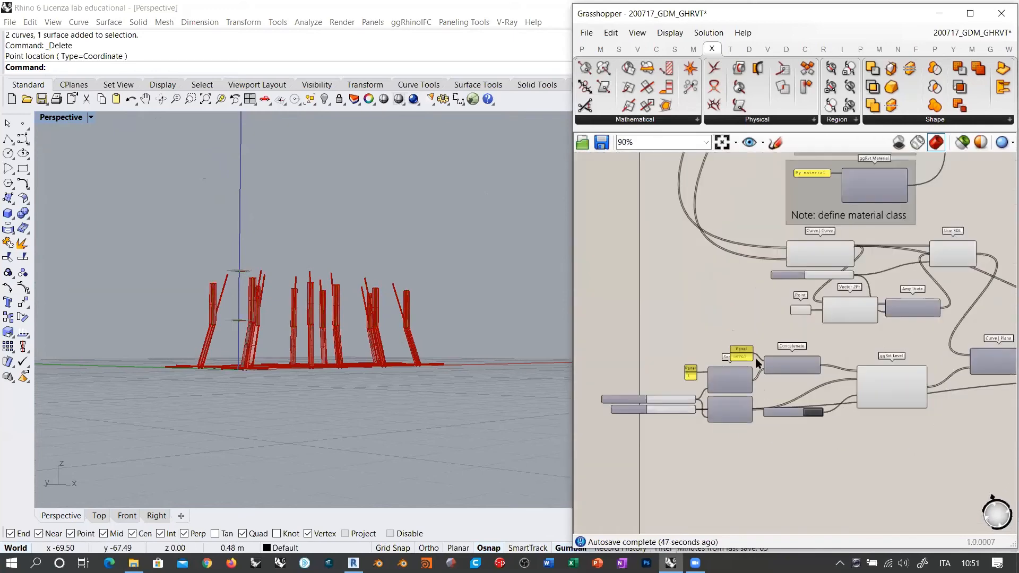
right_click_drag(839, 355, 735, 344)
left_click_drag(708, 318, 710, 326)
left_click(721, 379)
left_click_drag(701, 390, 736, 362)
left_click(696, 321, "shift")
left_click(730, 300)
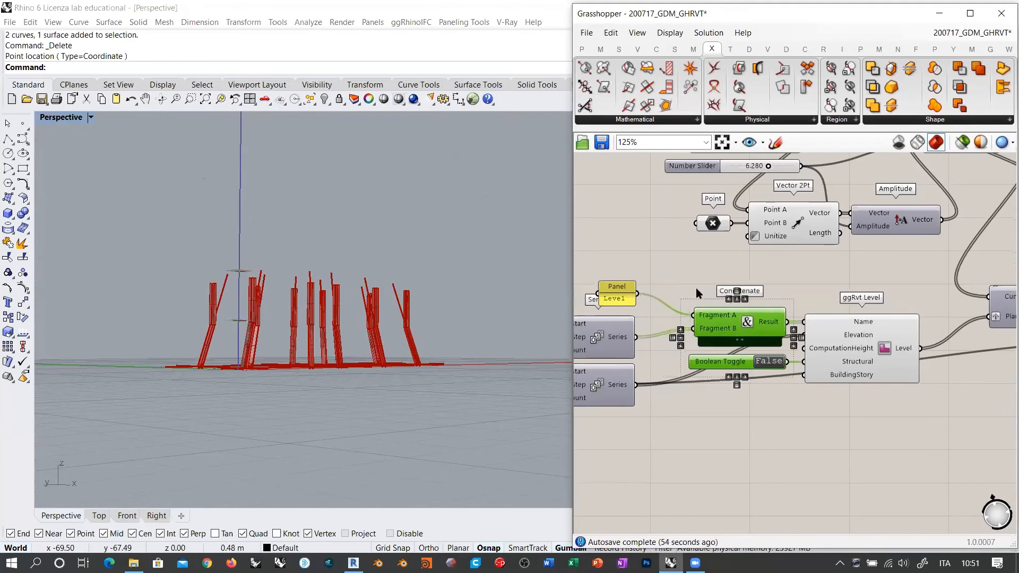
Step: Move both Series components, their start-value panel and the NUMBER OF LEVELS and FLOOR HEIGHT sliders closer to Concatenate
left_click(696, 287)
right_click_drag(696, 288, 805, 294)
left_click_drag(773, 285, 599, 435)
left_click_drag(715, 353, 760, 353)
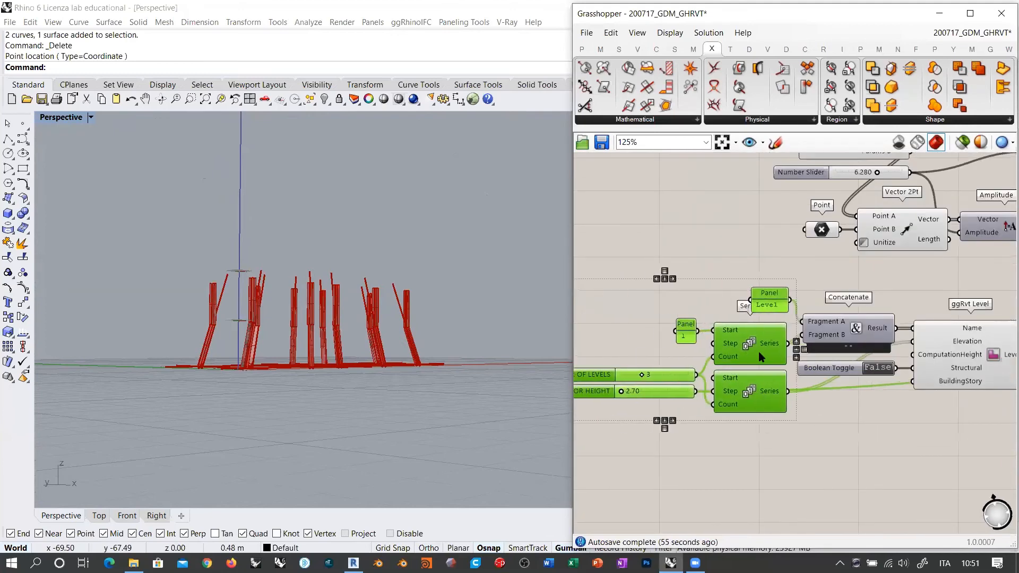
left_click(868, 429)
Step: Move the whole ggRvt Level group slightly toward Curve | Plane
right_click_drag(824, 417, 435, 431)
right_click_drag(706, 368, 871, 378)
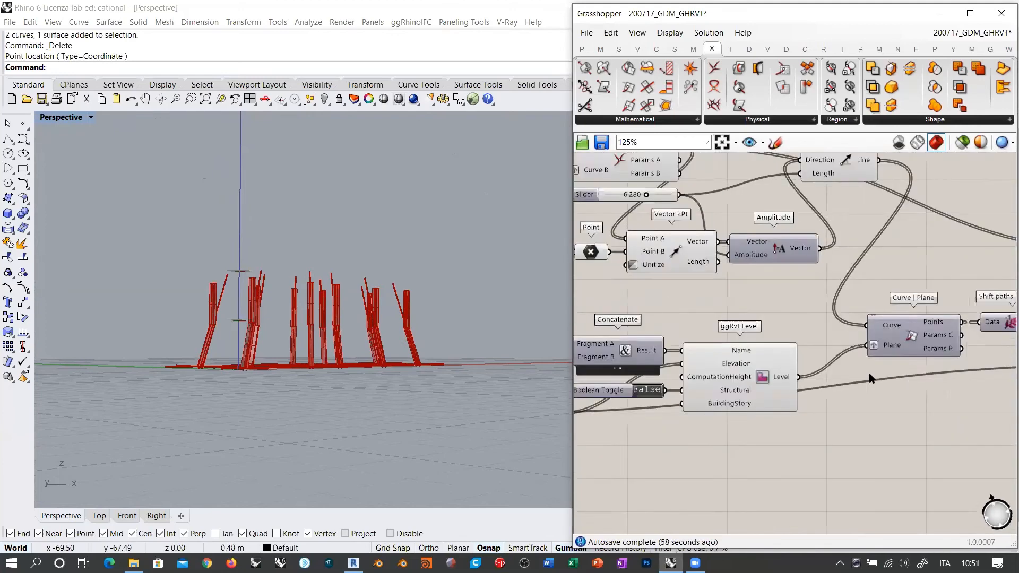
scroll(892, 374, "down", 2)
left_click_drag(836, 327, 601, 435)
left_click_drag(819, 376, 833, 359)
left_click(868, 390)
right_click_drag(868, 391, 617, 418)
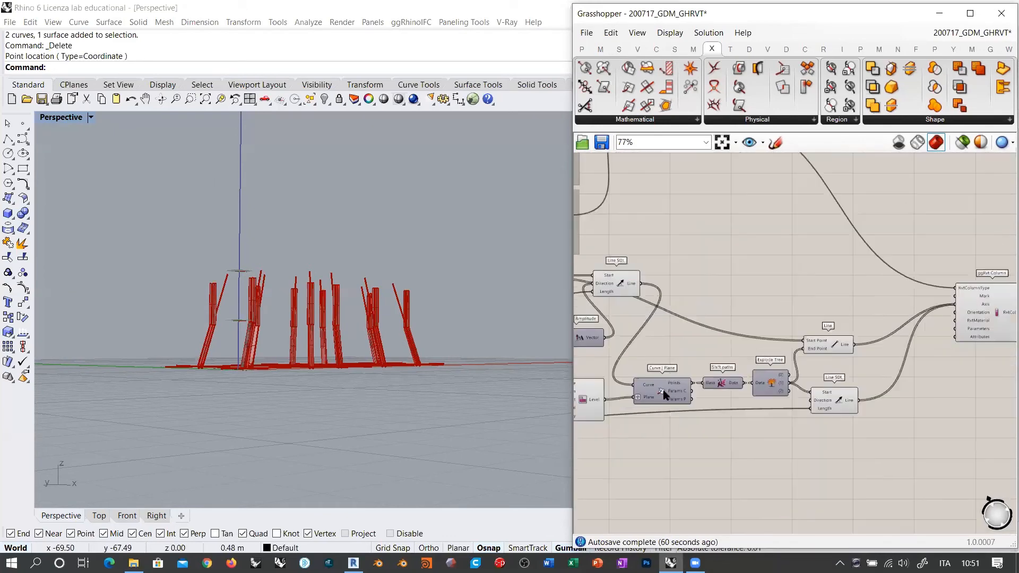
Step: Nudge the Curve | Plane and Shift paths components into line between ggRvt Level and Explode Tree
left_click(658, 382)
left_click_drag(658, 382, 659, 397)
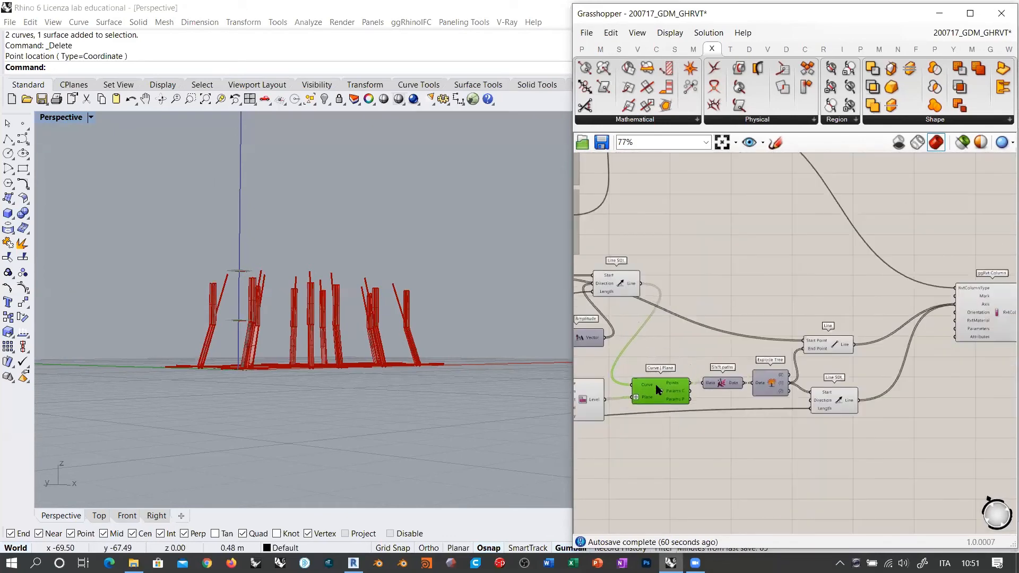
left_click(710, 343)
left_click_drag(727, 386, 723, 386)
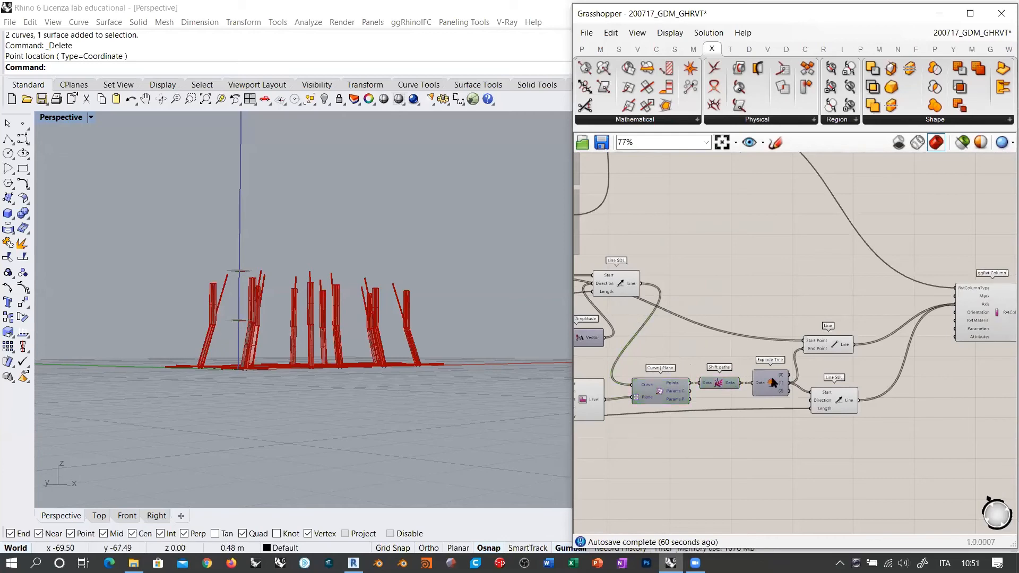
Step: Compact the inclined-line definition by repositioning Curve | Curve with its slider, raising Vector 2Pt and Amplitude, and moving Line SDL further along
right_click_drag(745, 328, 896, 352)
right_click_drag(712, 312, 826, 327)
left_click_drag(795, 308, 671, 322)
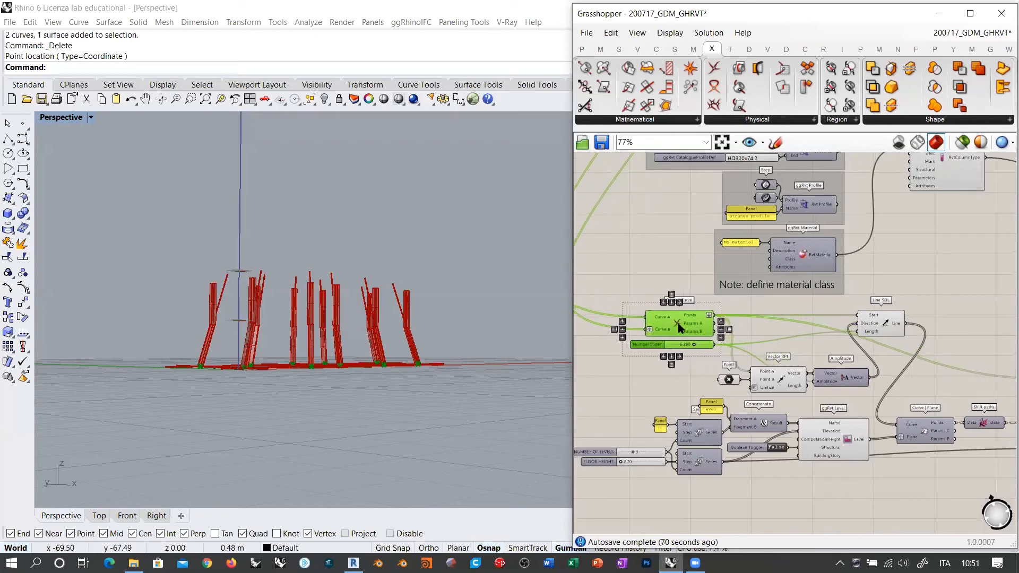
left_click_drag(818, 396, 774, 360)
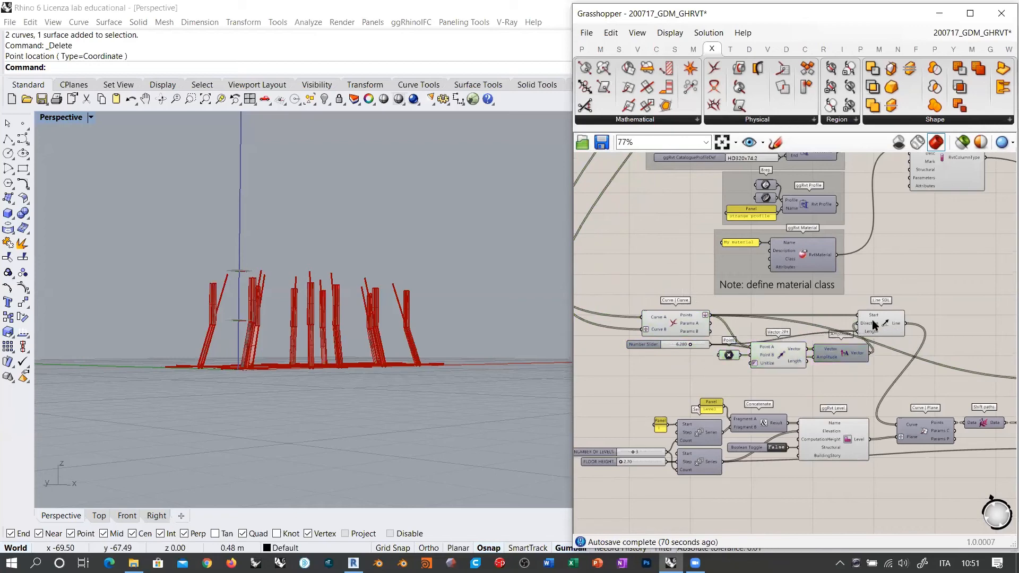
left_click_drag(877, 326, 901, 326)
left_click(764, 341)
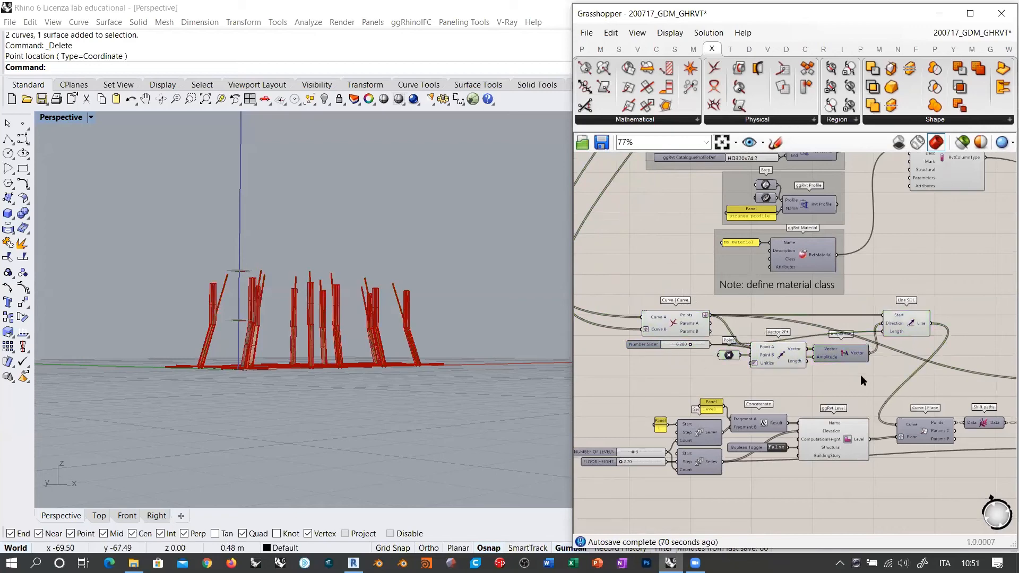
Step: Raise the level and axis components below the inclined-line definition, and shift the Curve | Plane to Line SDL chain toward ggRvt Column
scroll(861, 376, "down", 3)
left_click_drag(940, 424, 593, 325)
left_click_drag(899, 360, 899, 340)
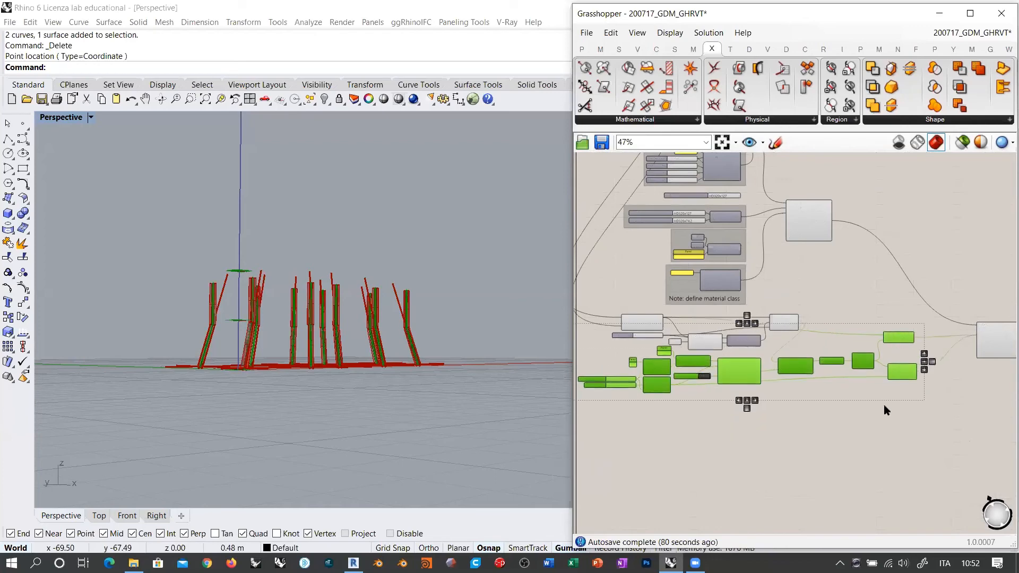
scroll(766, 397, "up", 3)
left_click_drag(913, 423, 742, 300)
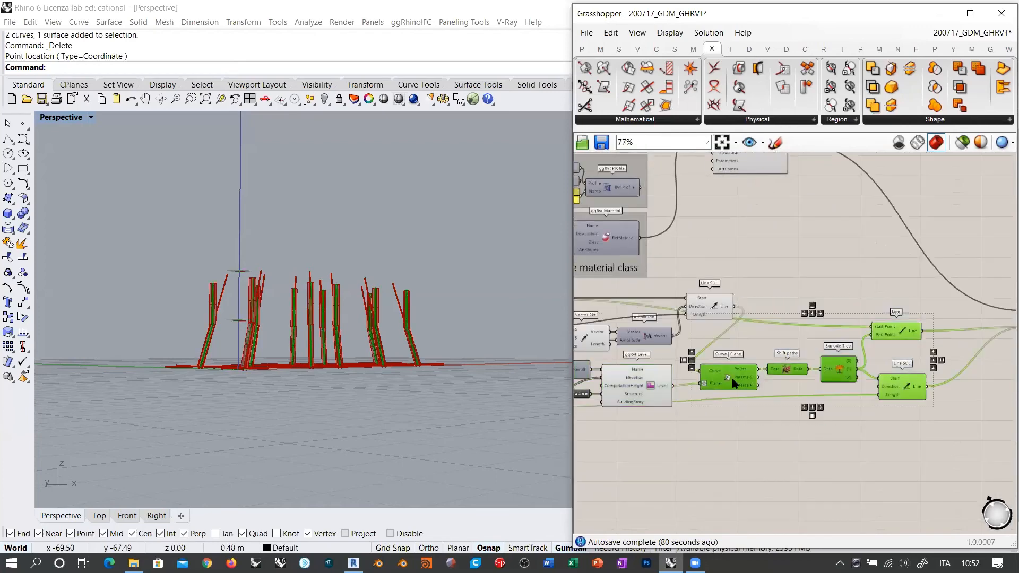
left_click_drag(732, 378, 772, 378)
right_click_drag(841, 426, 741, 430)
left_click(956, 342)
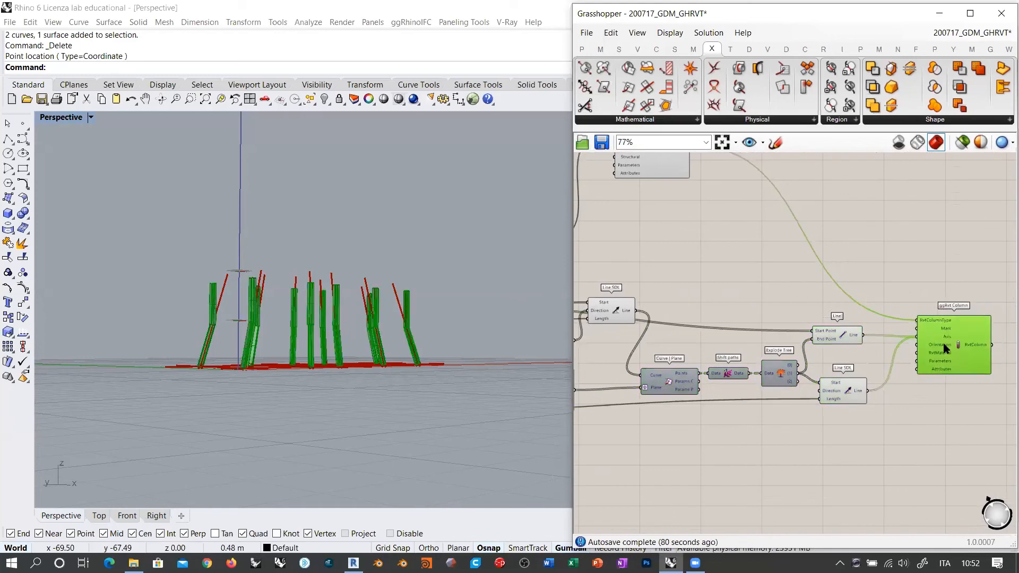
Step: Reposition the yellow IFC text panel beside the profile groups and place a copy of it next to ggRvt Column
scroll(903, 408, "down", 4)
right_click_drag(883, 324, 923, 353)
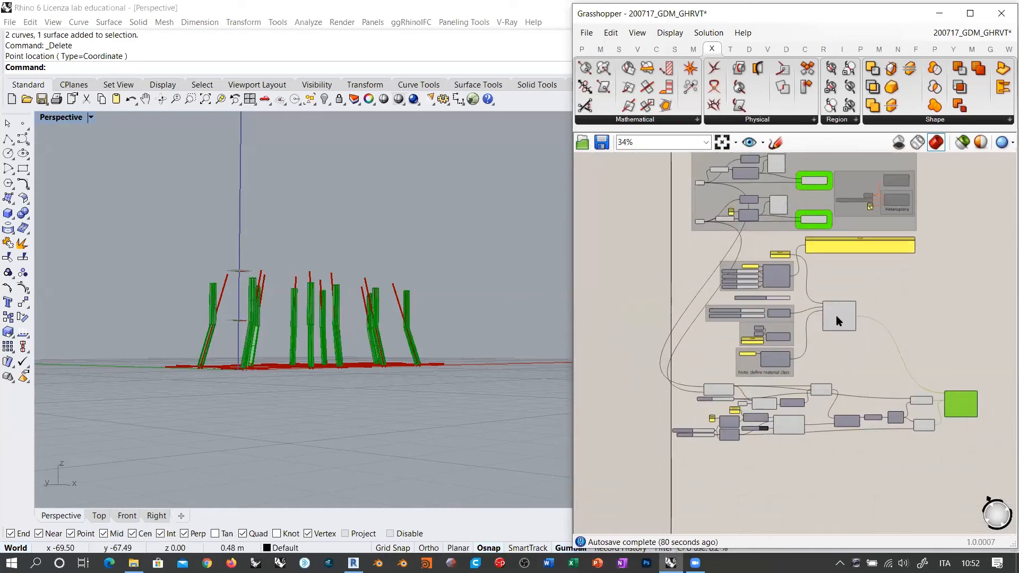
scroll(838, 317, "up", 2)
left_click_drag(837, 222, 835, 257)
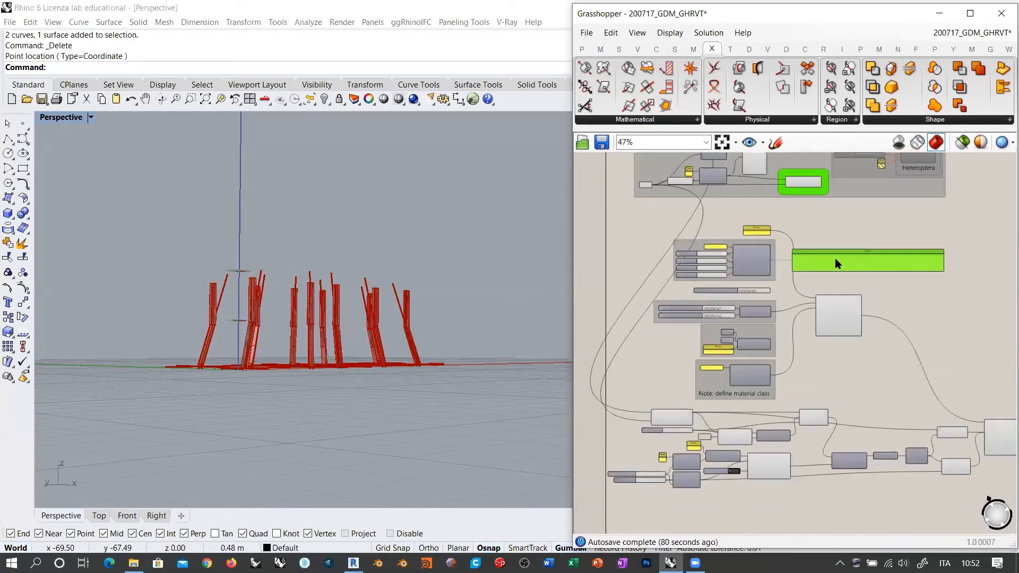
right_click_drag(835, 258, 699, 272)
scroll(668, 254, "down", 2)
left_click_drag(671, 259, 835, 369, "alt")
Step: Connect the RvtColumn output of ggRvt Column to the copied panel
scroll(832, 370, "up", 8)
left_click(712, 373)
left_click_drag(632, 333, 737, 335)
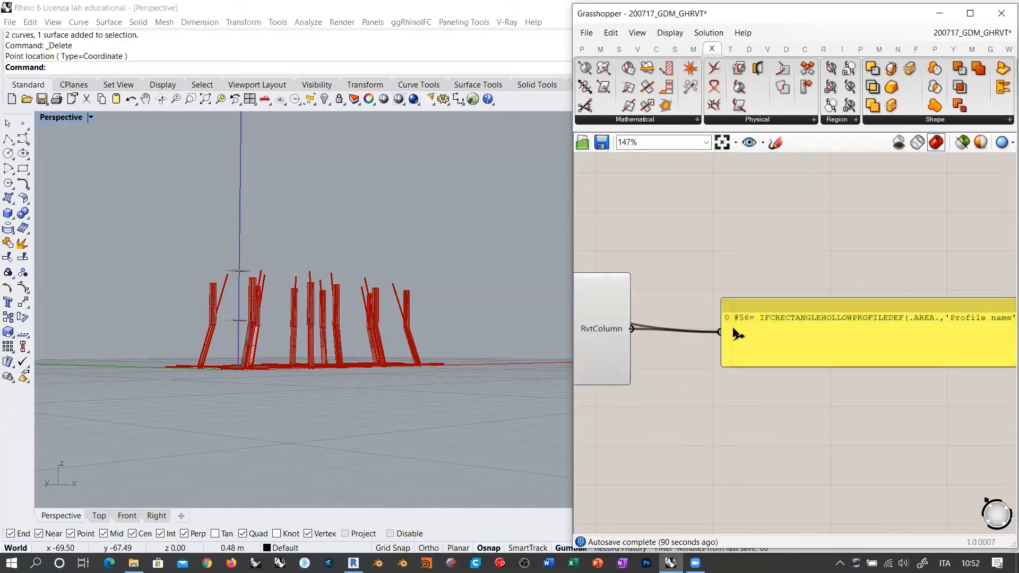
right_click_drag(737, 391, 634, 390)
scroll(629, 324, "down", 1)
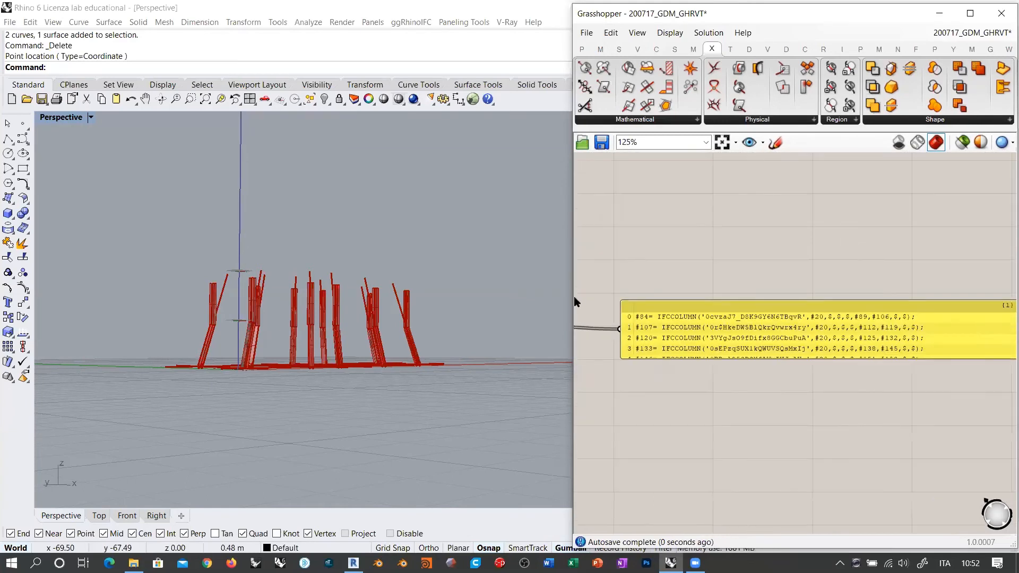
Step: Widen the Grasshopper window, then make the RvtColumn panel taller and narrower to fit the IFCCOLUMN lines
left_click_drag(571, 298, 272, 298)
scroll(561, 308, "up", 4)
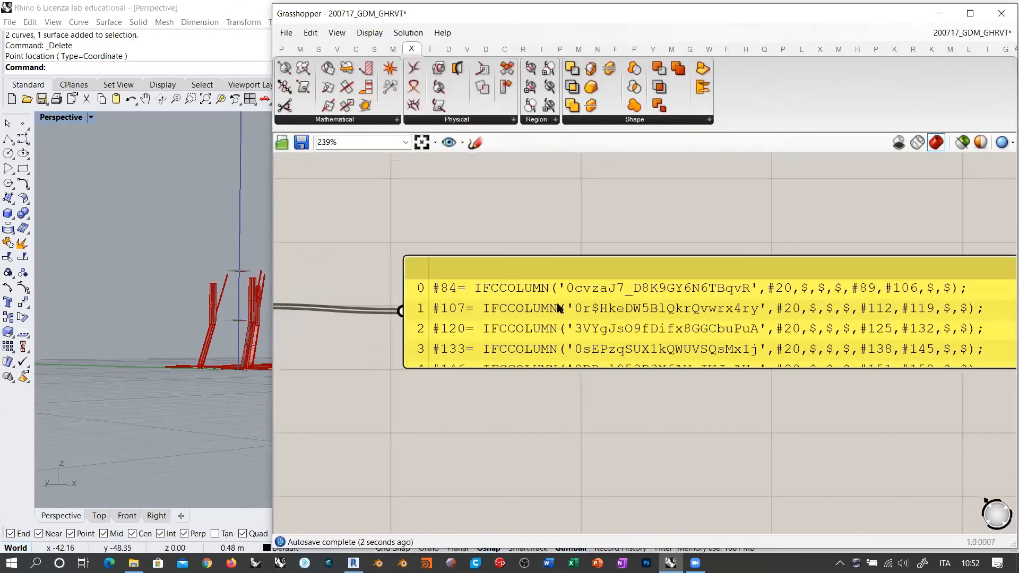
right_click_drag(565, 309, 475, 297)
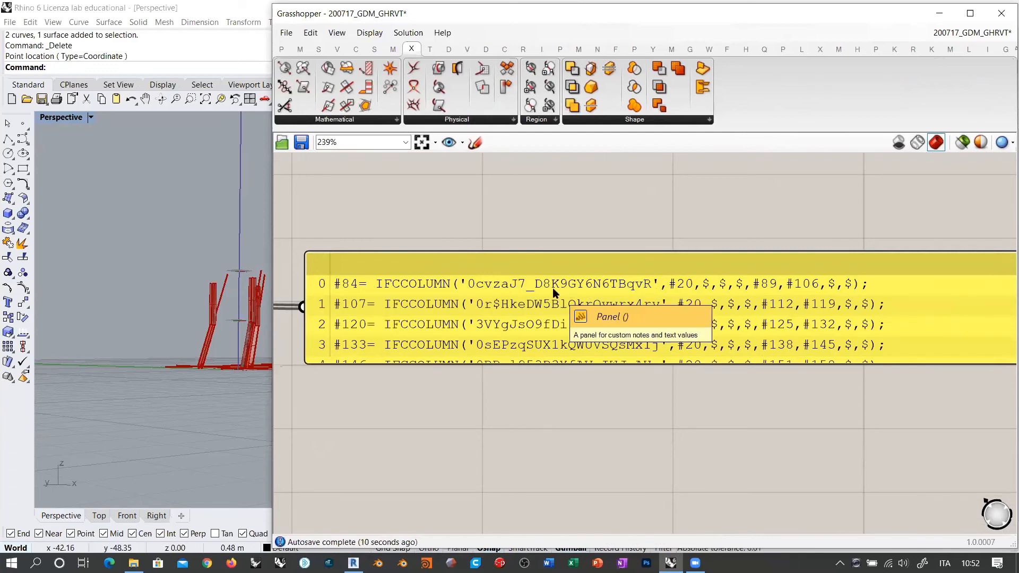
scroll(574, 299, "down", 2)
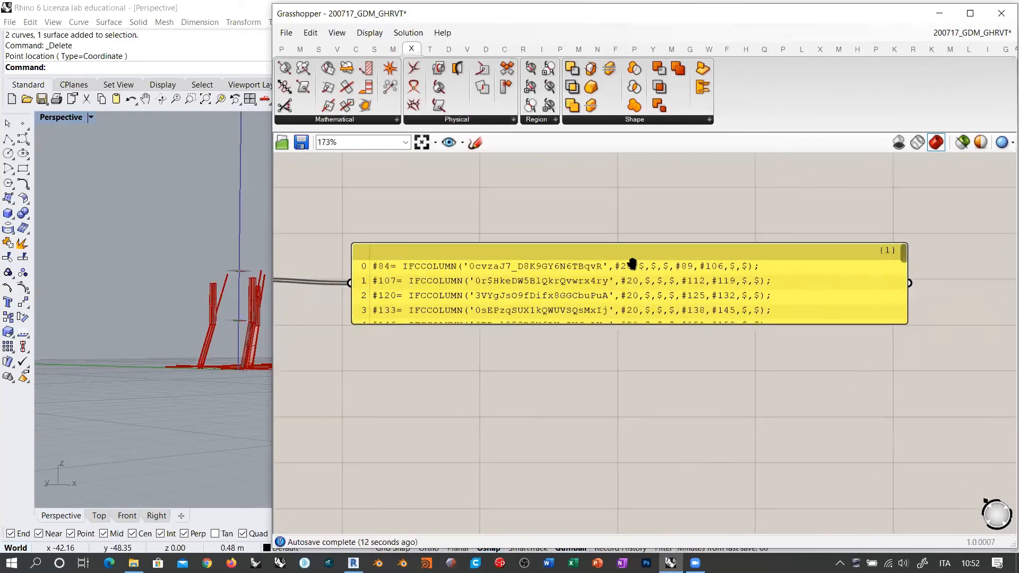
left_click_drag(760, 301, 760, 368)
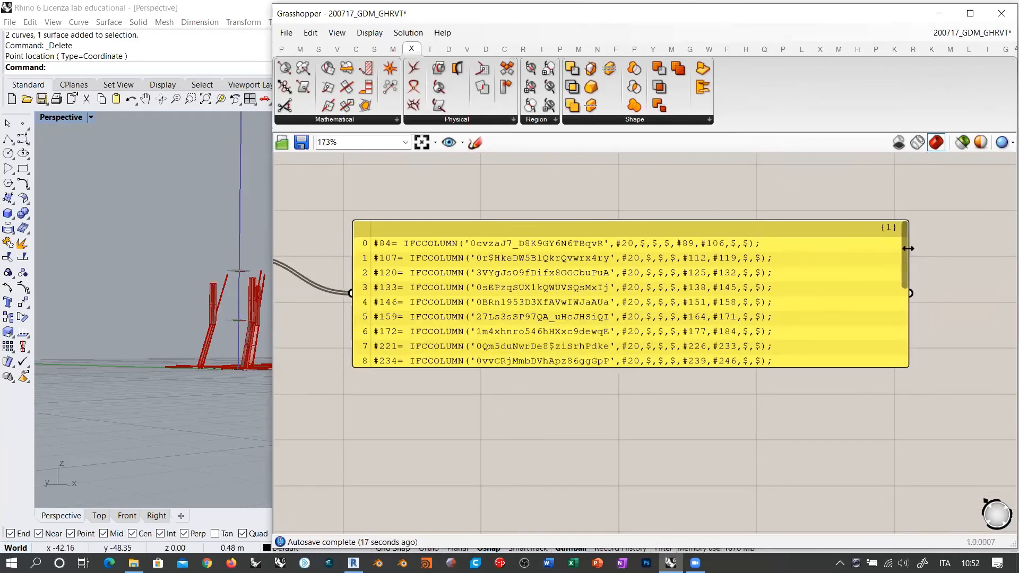
left_click_drag(908, 254, 786, 255)
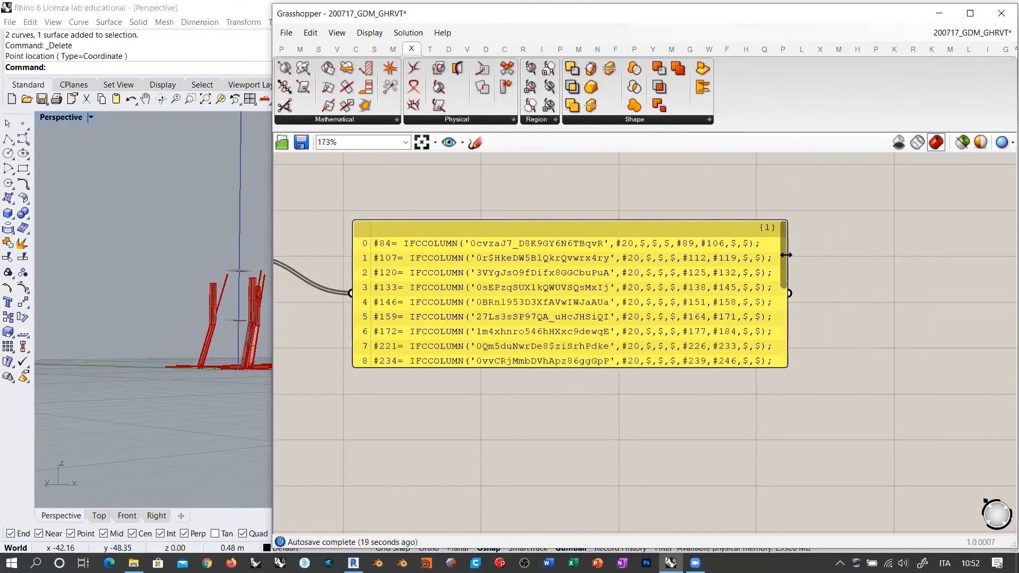
scroll(607, 276, "up", 2)
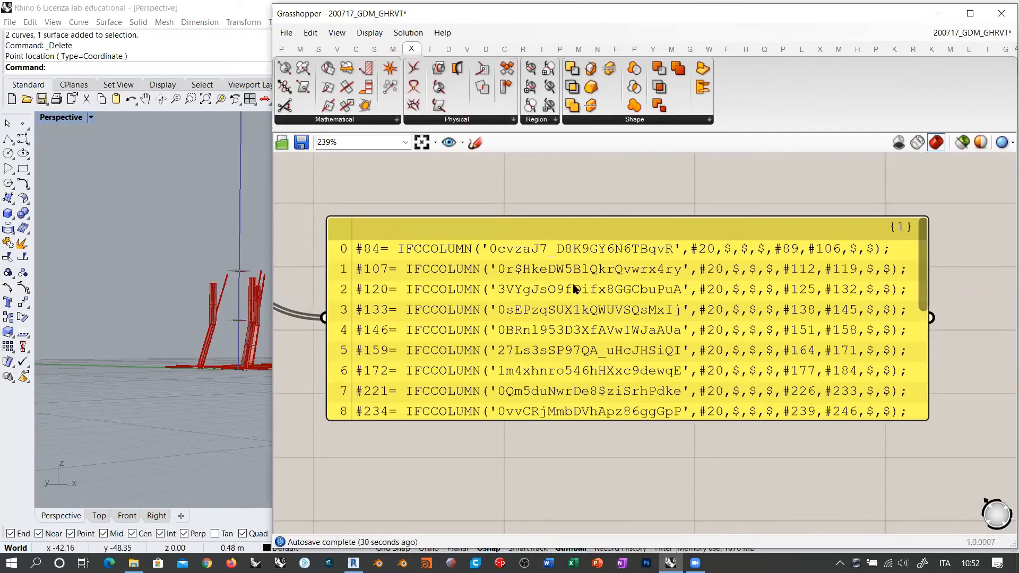
Step: Minimize Grasshopper and draw a single-segment polyline about 24.9 m long beyond grid axis 1 in Rhino's Perspective view
left_click(936, 14)
right_click_drag(423, 217, 399, 304)
right_click_drag(466, 318, 413, 315)
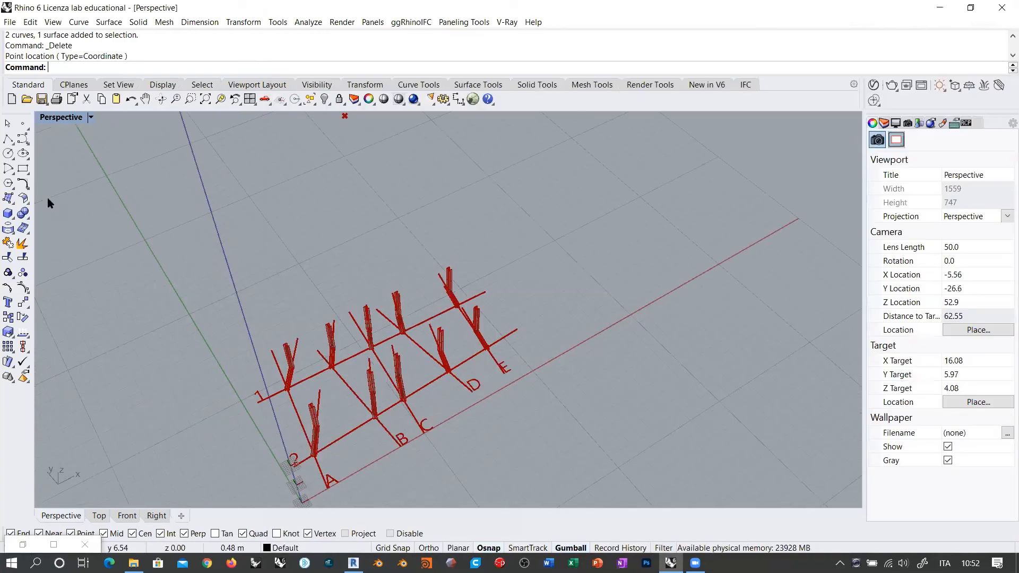
left_click(8, 139)
left_click(177, 204)
left_click(452, 201)
right_click(452, 200)
left_click(252, 203)
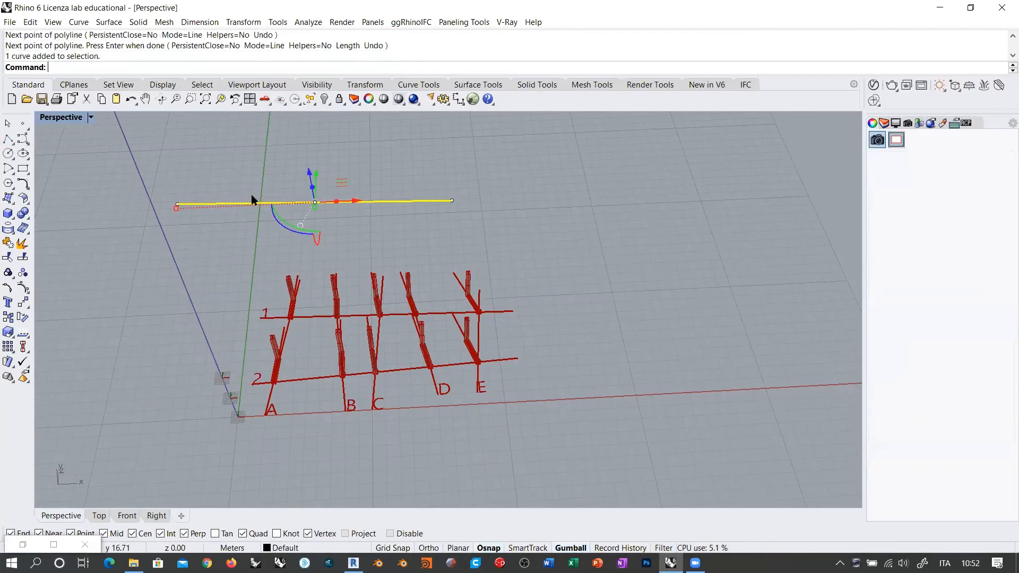
Step: Open the drawn line's object details, examine its ID and close the description
left_click(942, 447)
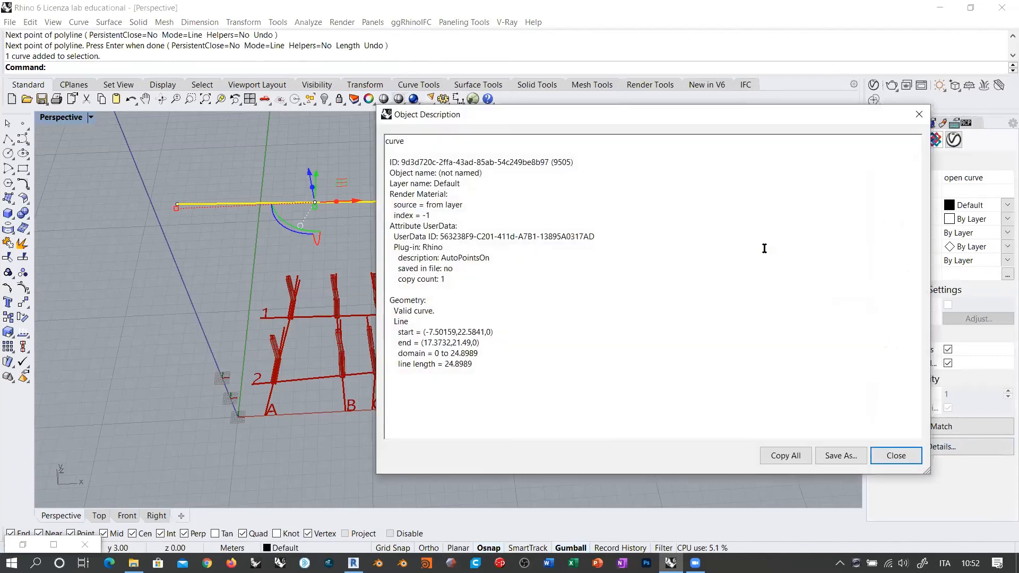
left_click_drag(442, 237, 597, 237)
left_click_drag(402, 162, 578, 162)
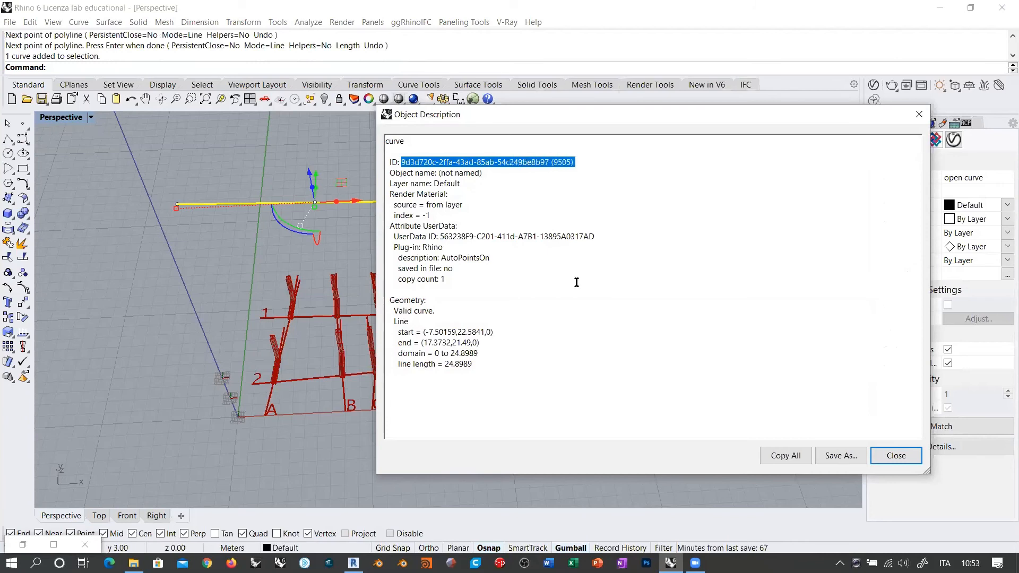
left_click(474, 163)
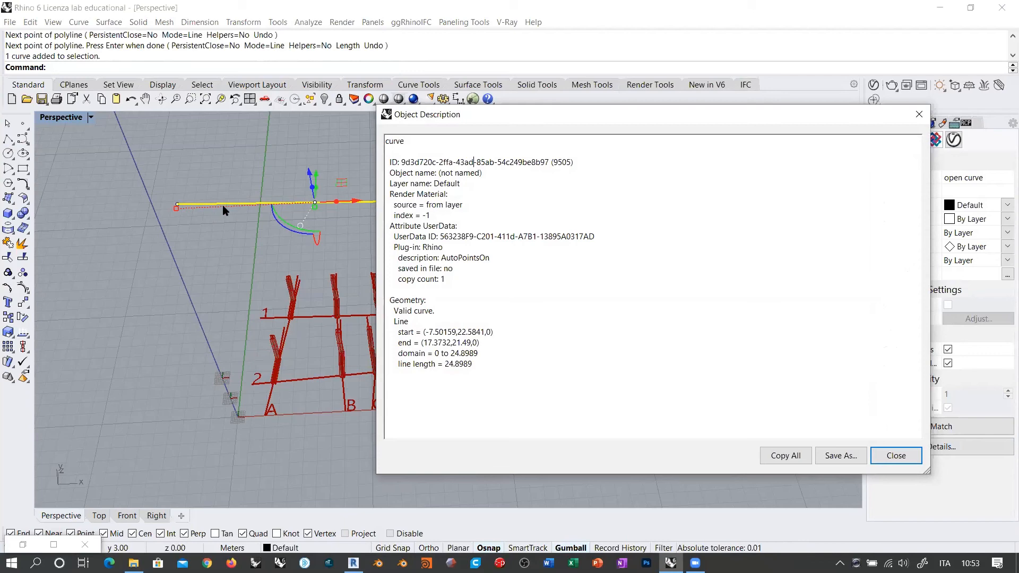
left_click(918, 115)
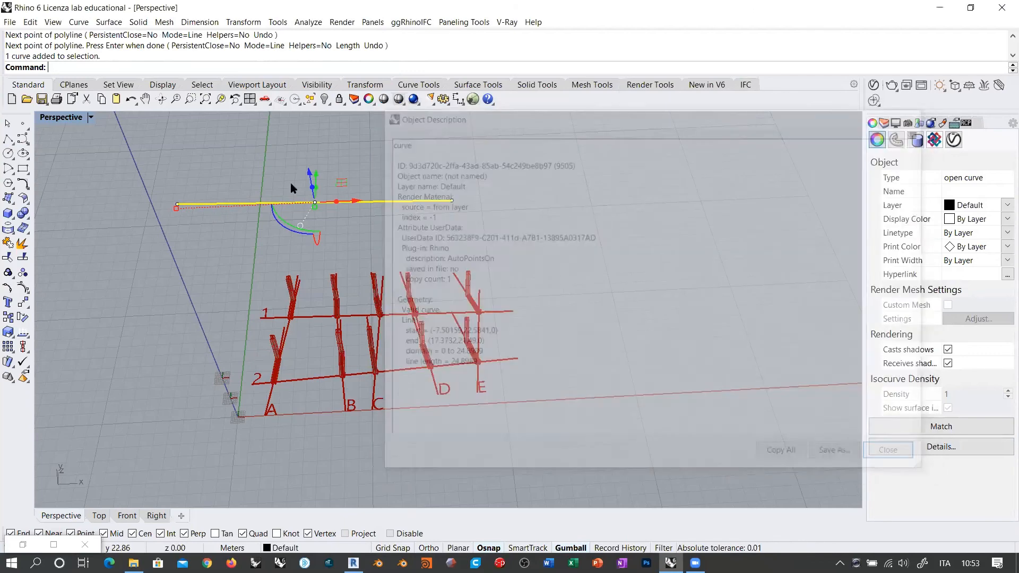
Step: Select the drawn line in Rhino, restore the Grasshopper window and add a Curve parameter below the RvtColumn panel
left_click(294, 187)
left_click(333, 202)
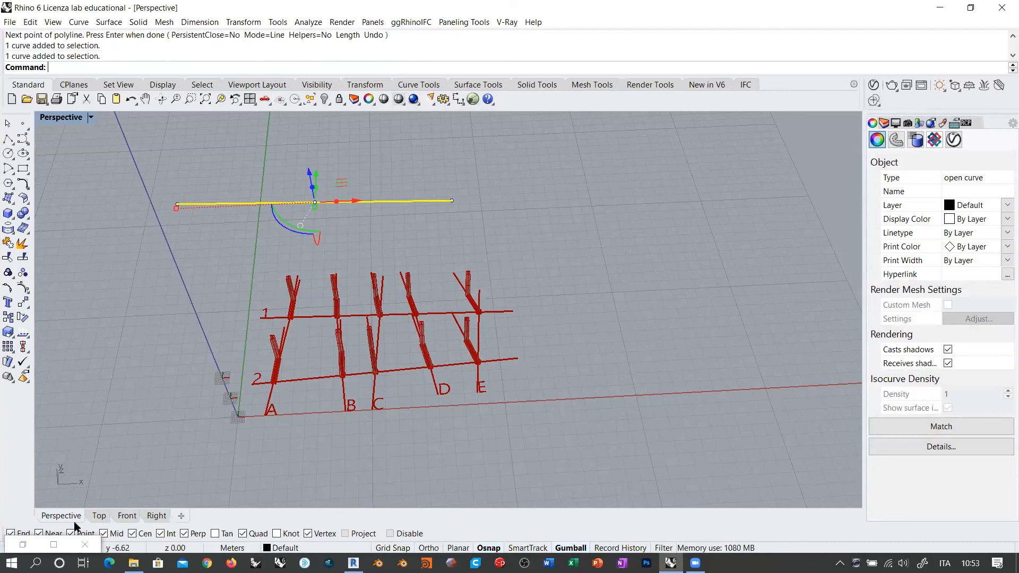
left_click(23, 545)
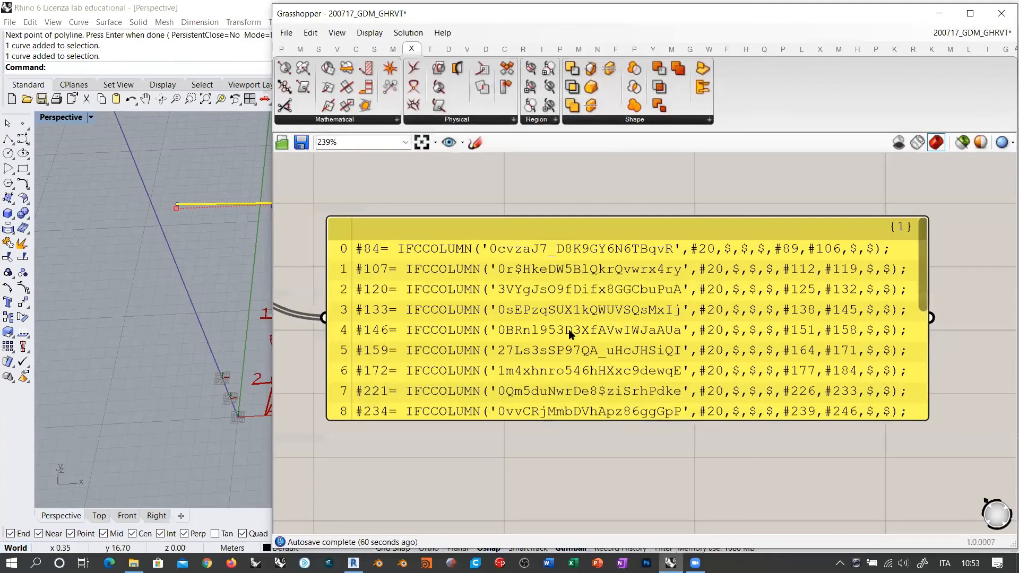
double_click(570, 329)
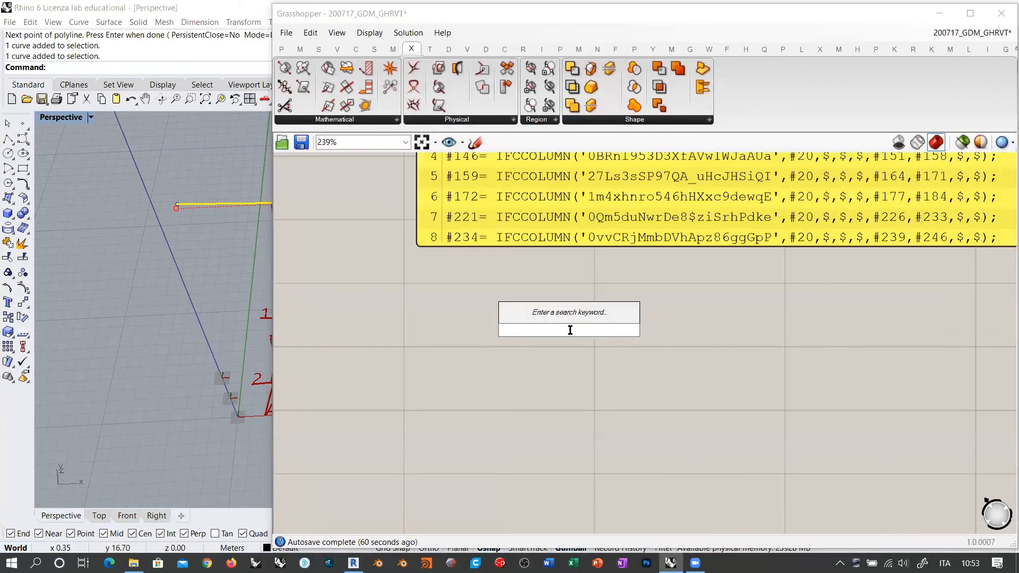
type("CRV")
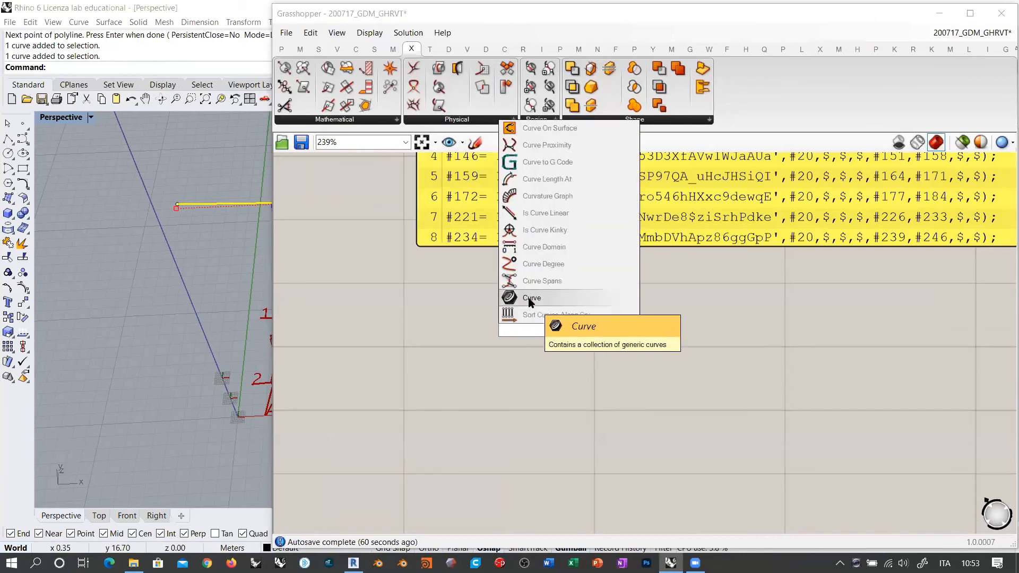
left_click(528, 299)
Step: Reference the line drawn in Rhino in the new Curve parameter and check the link by selecting the line and the parameter in turn
right_click(569, 330)
left_click(599, 457)
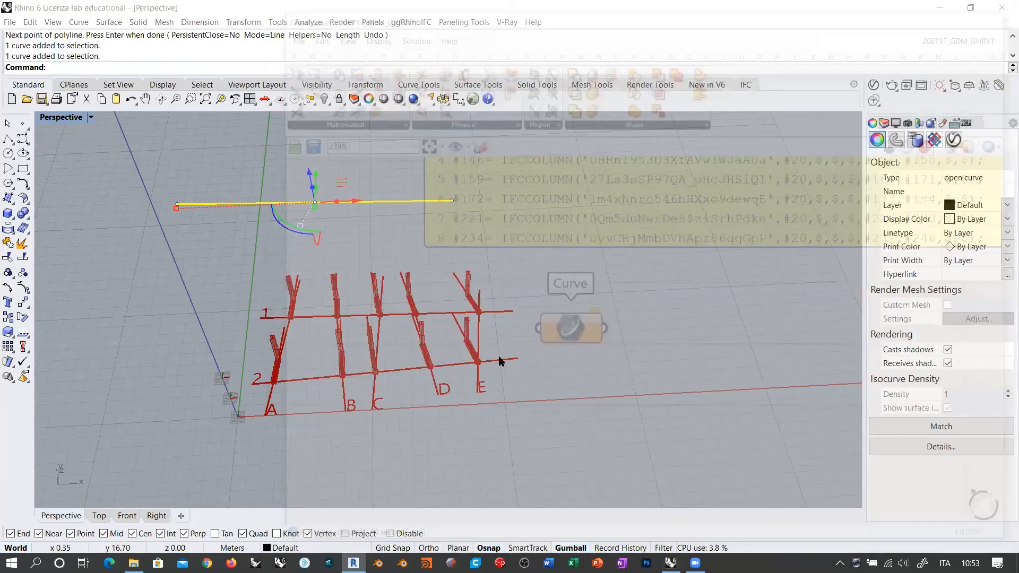
left_click(198, 290)
left_click(198, 288)
right_click_drag(201, 267, 105, 290, "shift")
scroll(128, 289, "down", 5)
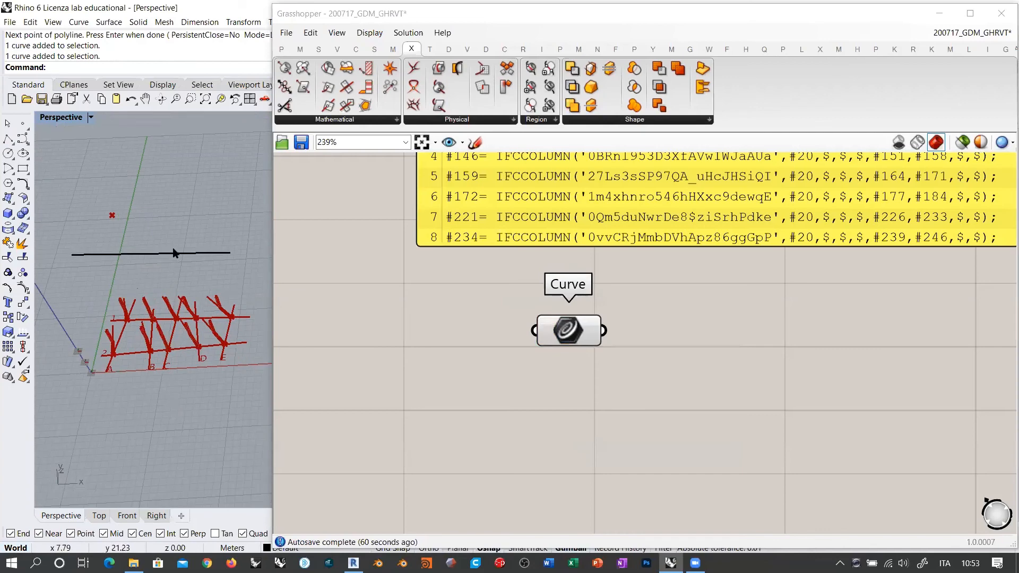
left_click(174, 255)
left_click(583, 334)
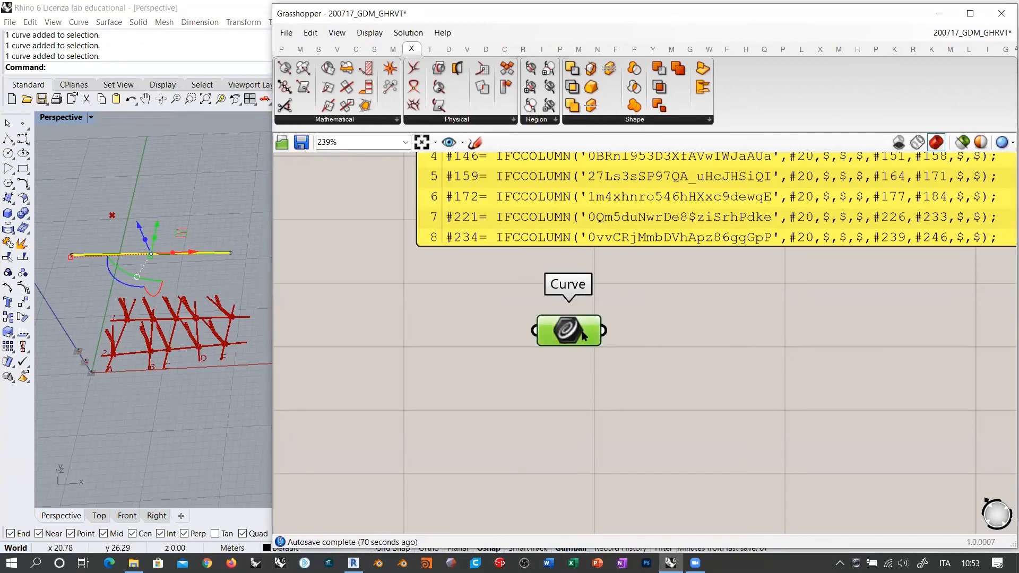
left_click(572, 383)
left_click(198, 248)
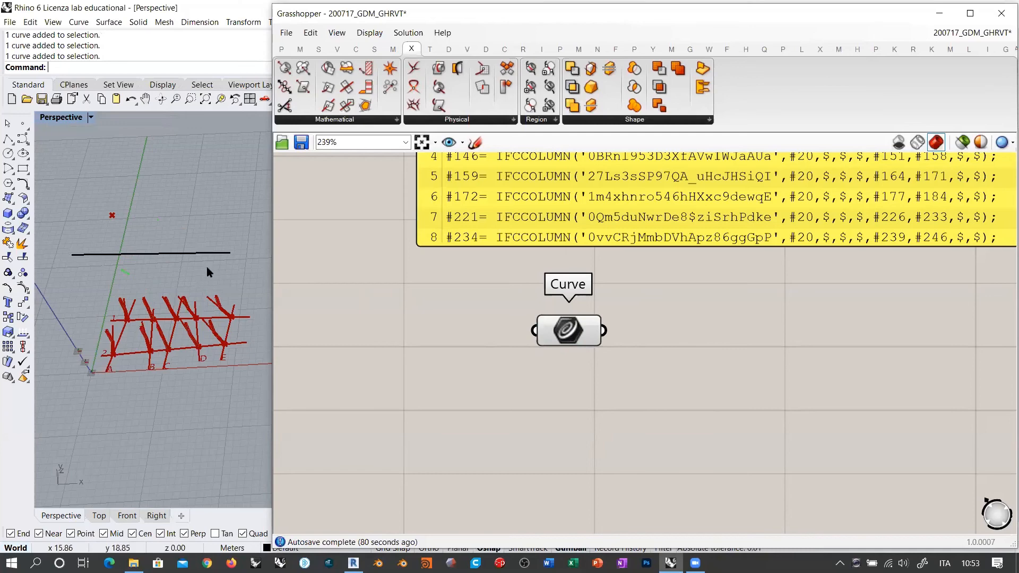
Step: Examine the IFCCOLUMN entries in the RvtColumn panel and the lines supplied to ggRvt Column's Axis input
right_click_drag(645, 281, 566, 389)
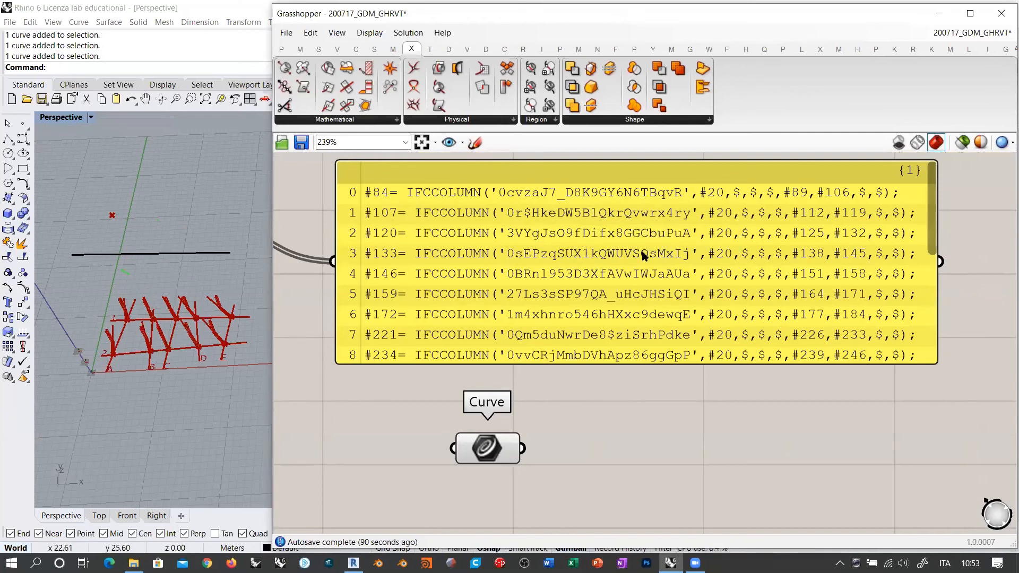
right_click_drag(553, 268, 730, 280)
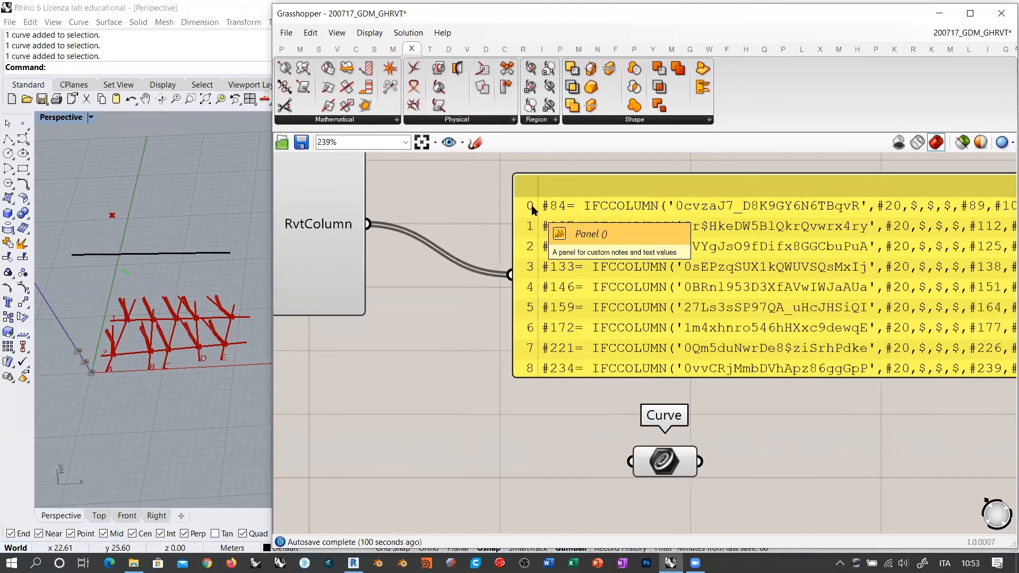
scroll(534, 210, "down", 1)
right_click_drag(534, 210, 764, 277)
scroll(768, 277, "down", 1)
right_click_drag(611, 288, 707, 292)
scroll(682, 274, "up", 1)
mouse_move(695, 281)
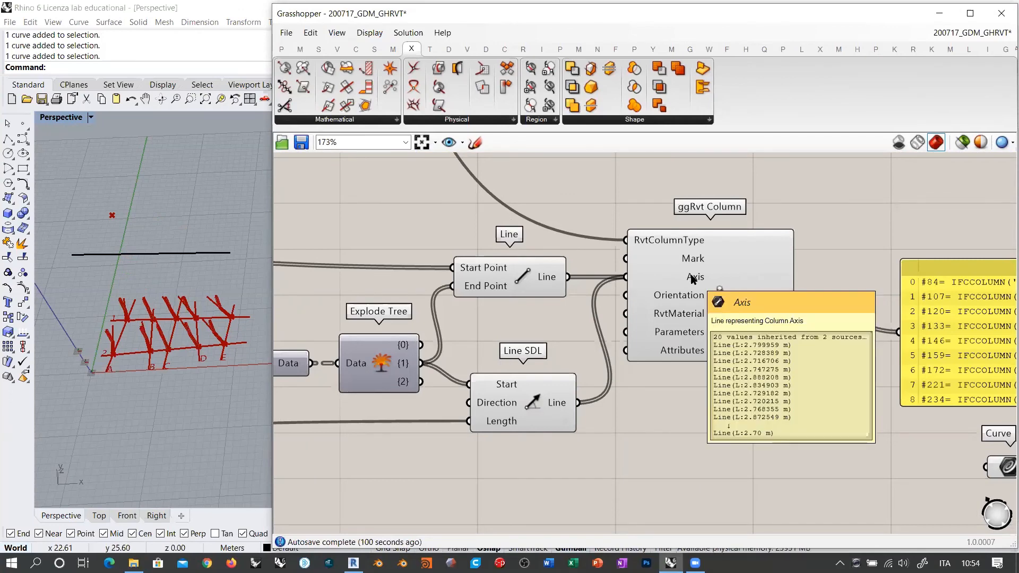
Step: Move ggRvt Column and its output panel farther from the Line components to make room between them
right_click_drag(665, 286, 530, 286)
scroll(535, 284, "down", 3)
left_click_drag(705, 267, 600, 310)
left_click_drag(600, 310, 688, 307)
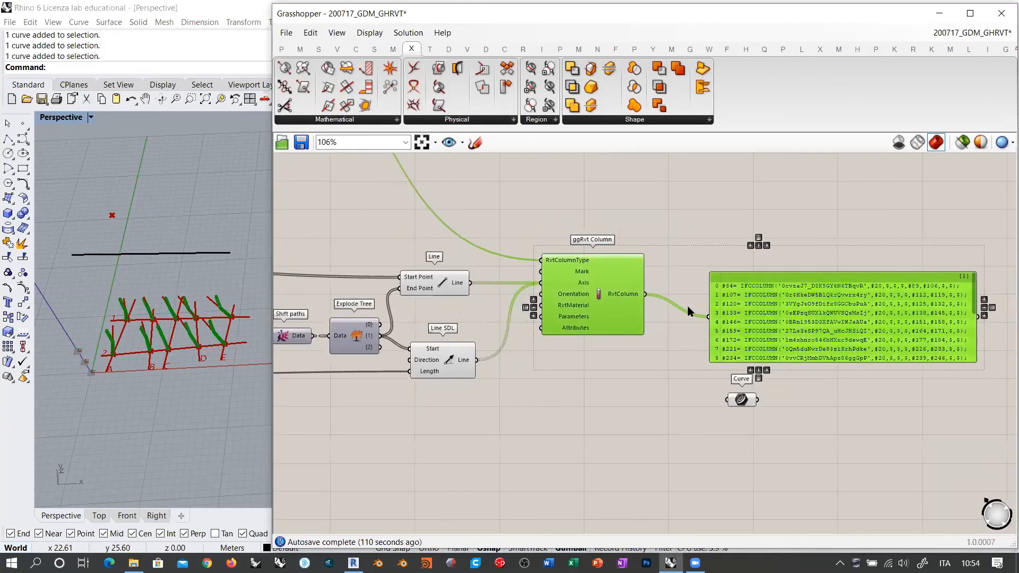
Step: Add a Curve parameter after Line and Line SDL, transfer both Axis wires to its input and flatten it
double_click(523, 253)
type("CRV")
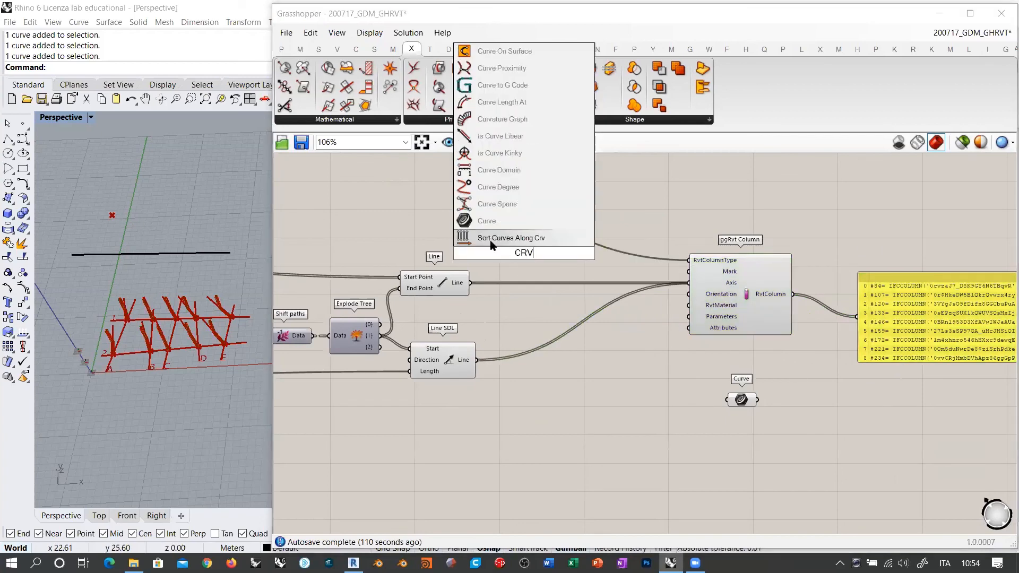
left_click(491, 222)
left_click_drag(687, 284, 515, 316, "ctrl+shift")
scroll(498, 333, "up", 2)
right_click(515, 292)
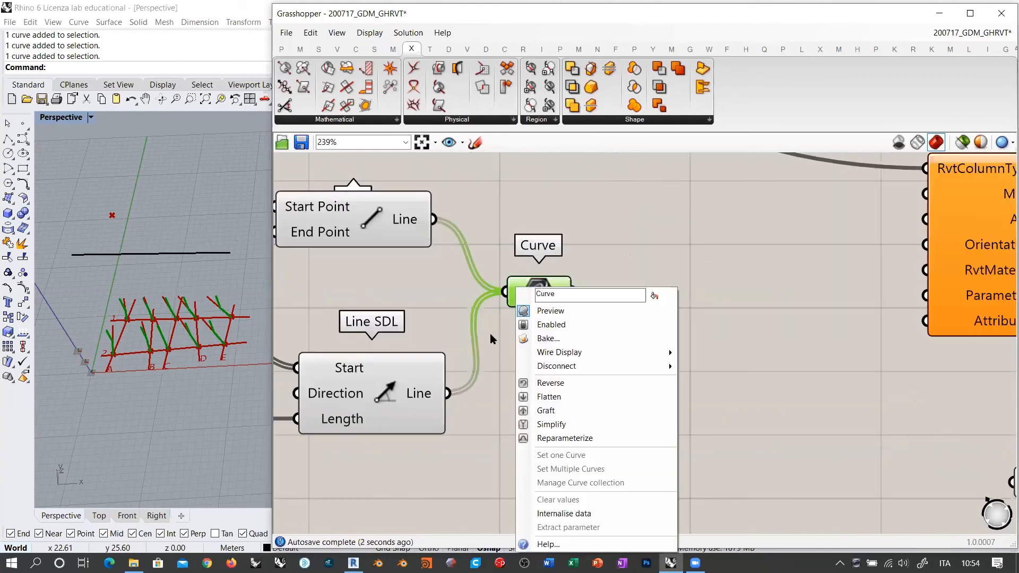
left_click(550, 396)
Step: Connect the flattened Curve parameter to the Axis input of ggRvt Column
scroll(655, 260, "down", 1)
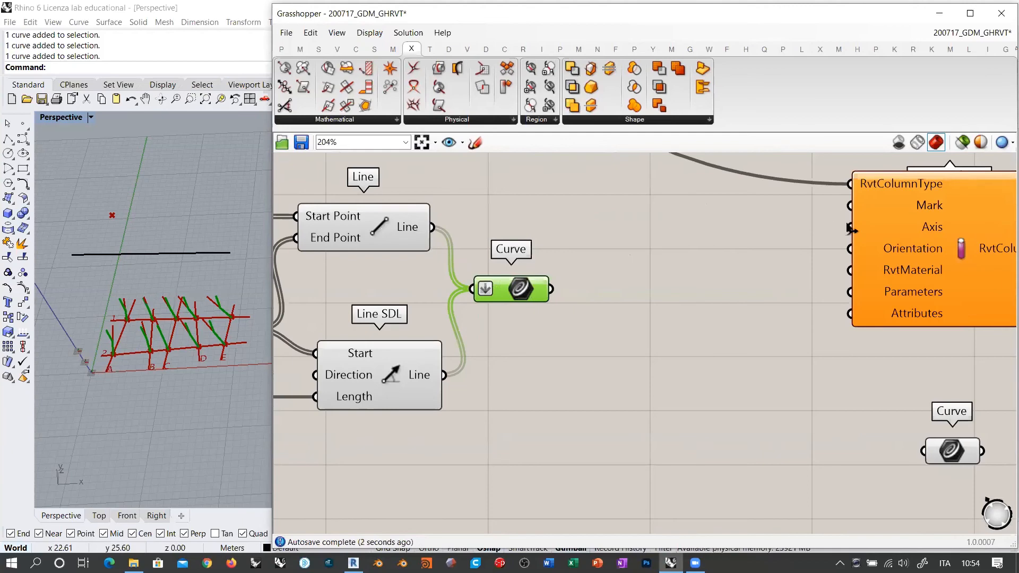
right_click_drag(585, 267, 469, 291)
left_click_drag(458, 282, 757, 220)
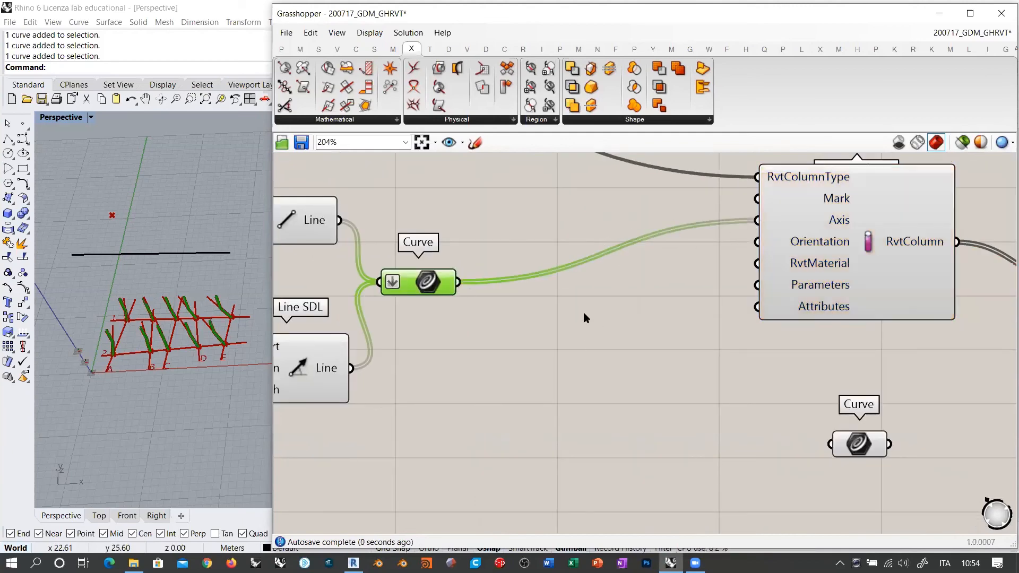
Step: Turn off the preview of the Line, both Line SDL and the ggRvt Column components
left_click(485, 311)
scroll(698, 286, "down", 5)
left_click_drag(569, 230, 517, 345)
right_click_drag(607, 328, 528, 321)
scroll(520, 308, "down", 4)
left_click(619, 282)
right_click_drag(432, 289, 673, 311)
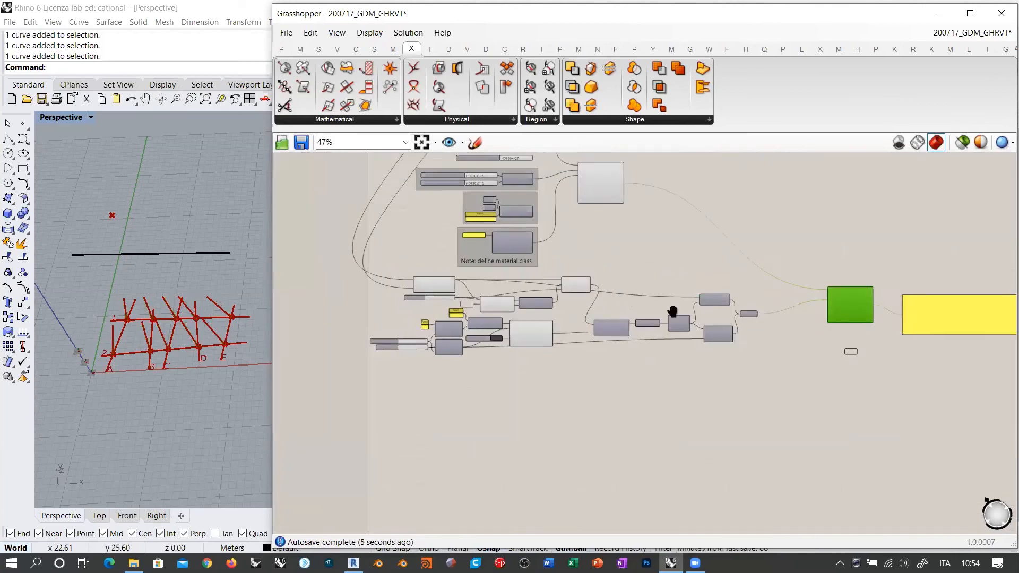
scroll(616, 319, "up", 4)
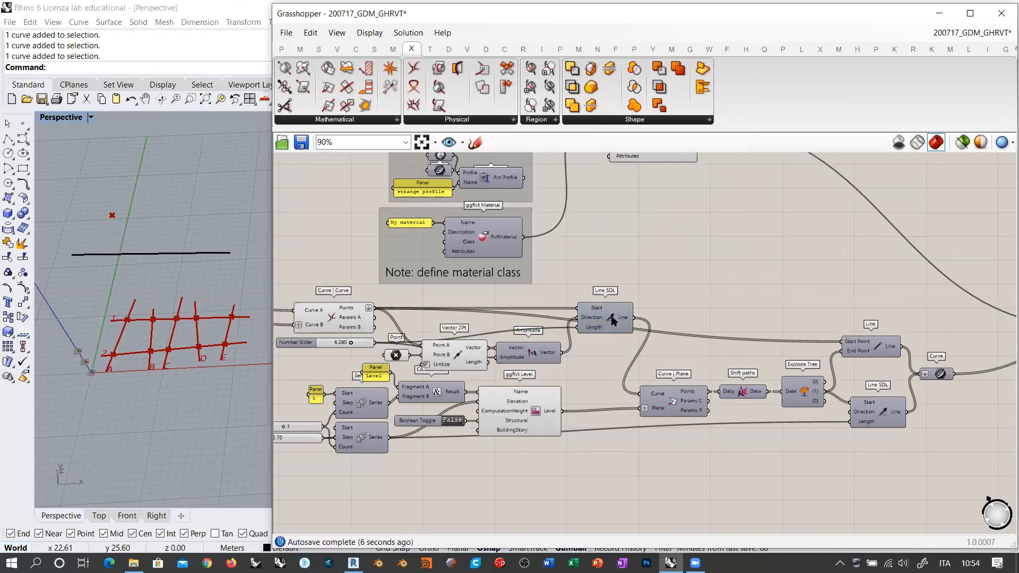
right_click_drag(616, 338, 398, 319)
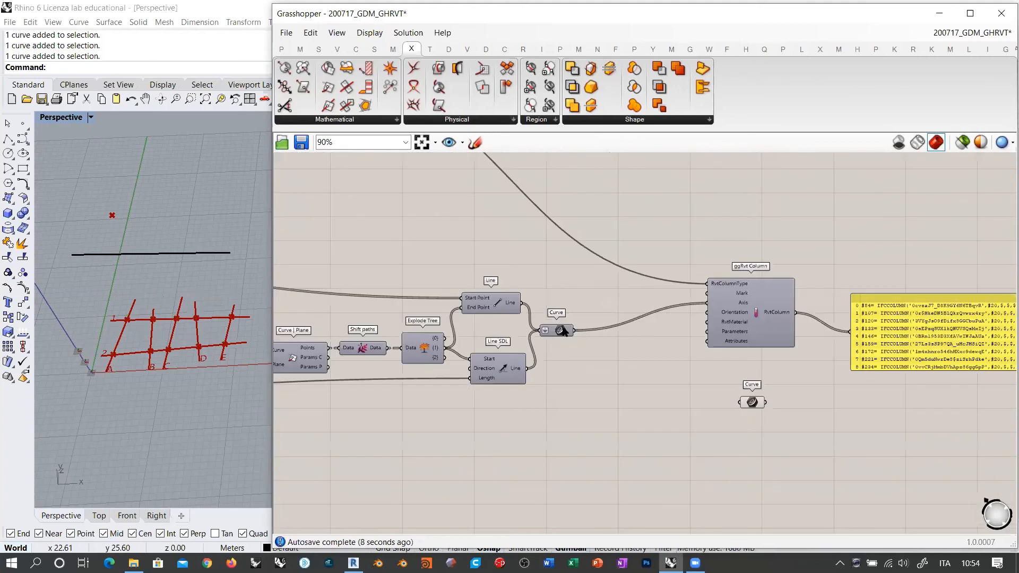
Step: Turn on the flattened Curve parameter's preview and narrow the Grasshopper window to reveal more of Rhino's Perspective view
left_click(563, 328)
scroll(573, 335, "up", 3)
left_click(612, 382)
right_click_drag(193, 340, 245, 297)
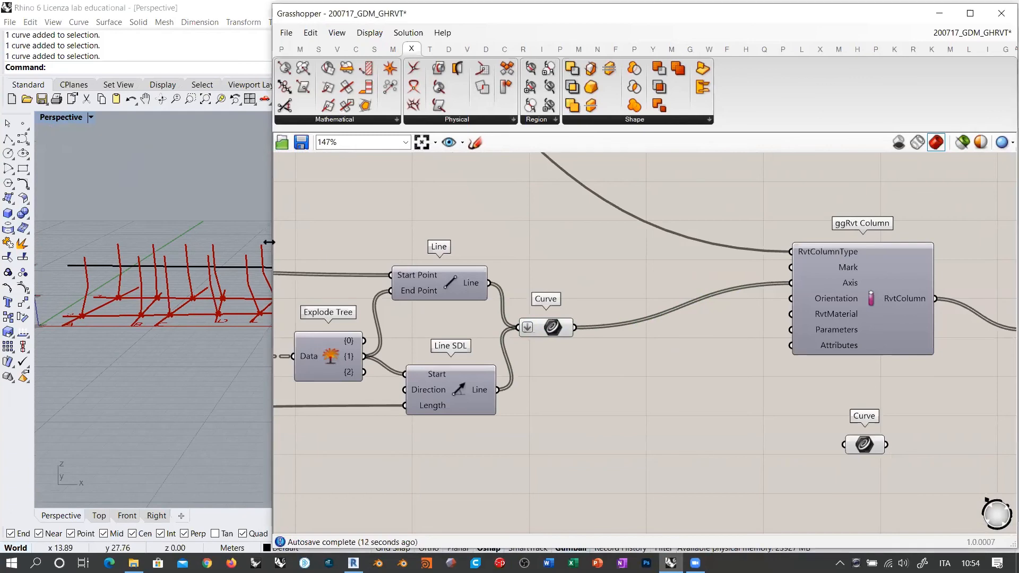
left_click_drag(269, 242, 416, 242)
right_click_drag(291, 234, 282, 289)
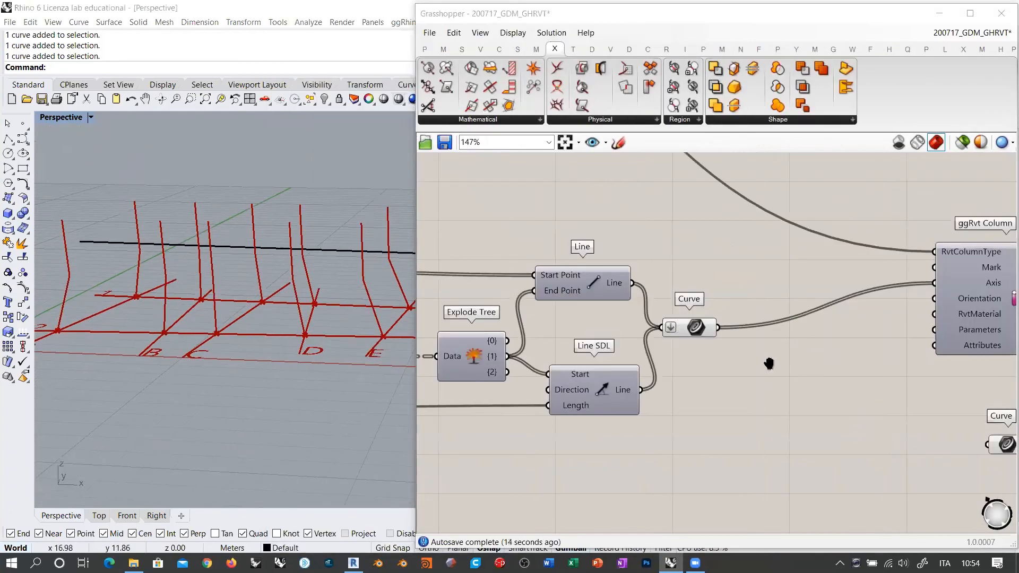
Step: Add a List Item component fed by the flattened Curve parameter and highlight its picked axis in Rhino's Perspective view
right_click_drag(769, 364, 589, 327)
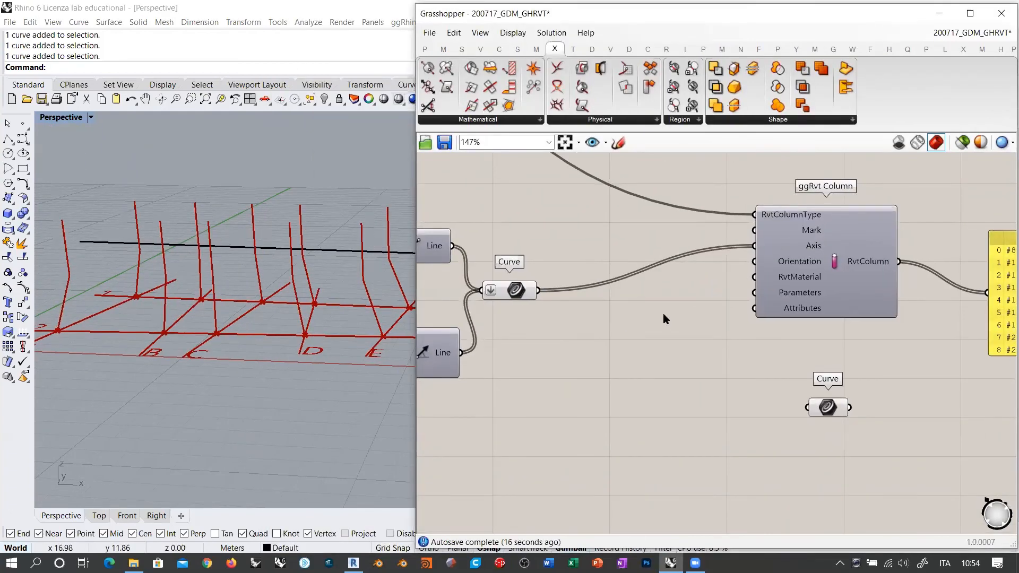
double_click(607, 354)
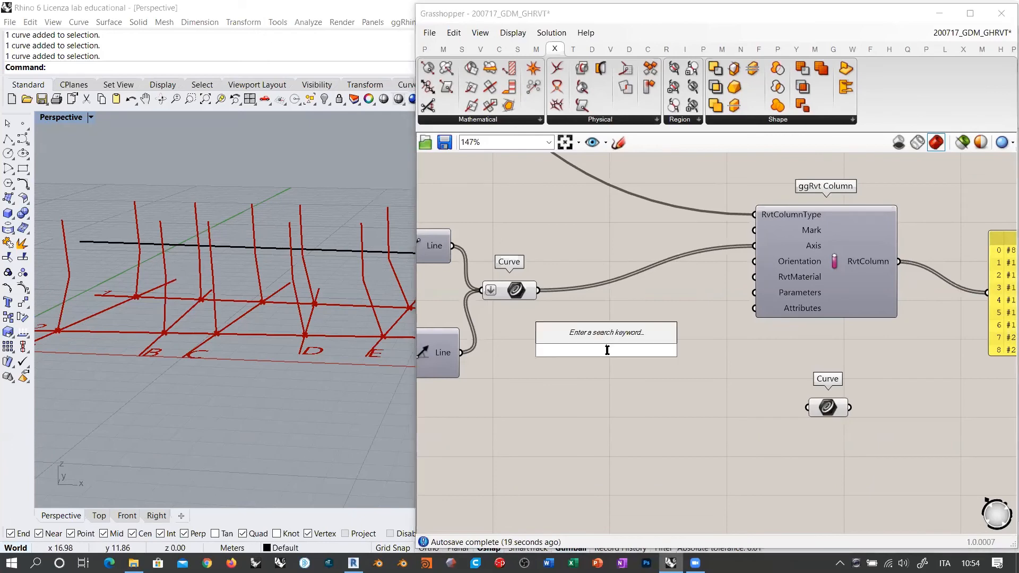
type("LIST IT")
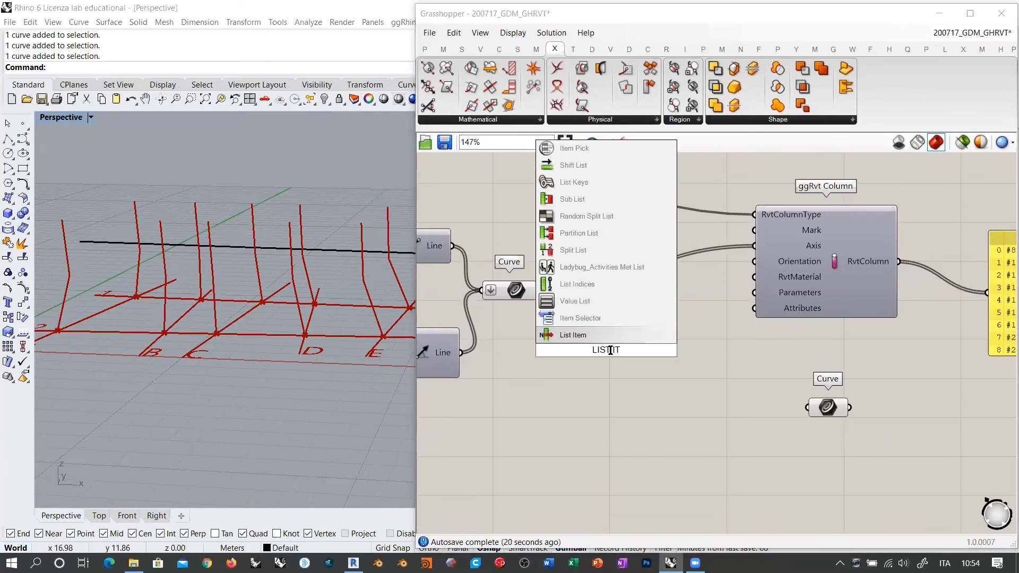
left_click(584, 336)
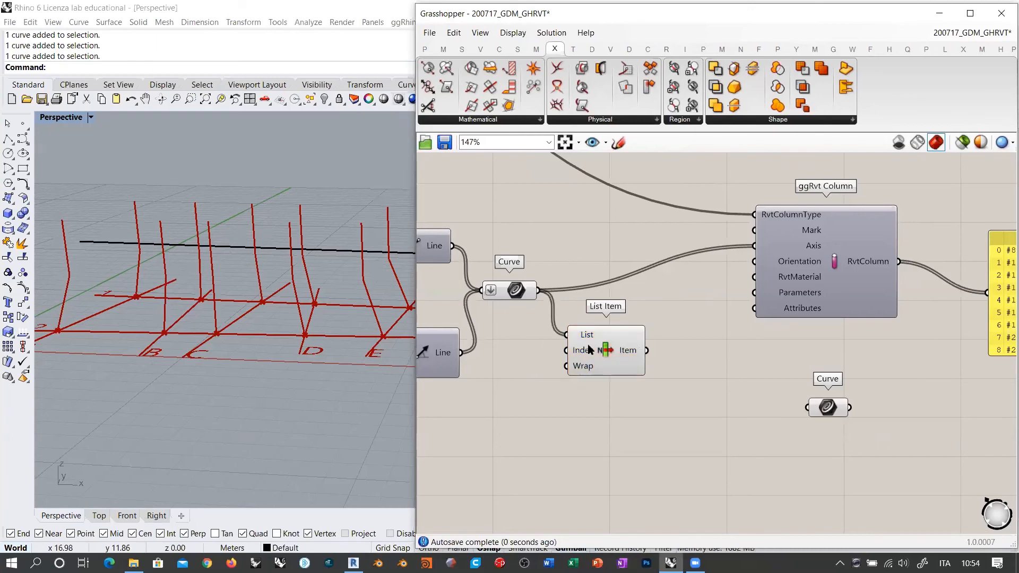
left_click(627, 354)
right_click_drag(229, 321, 263, 317)
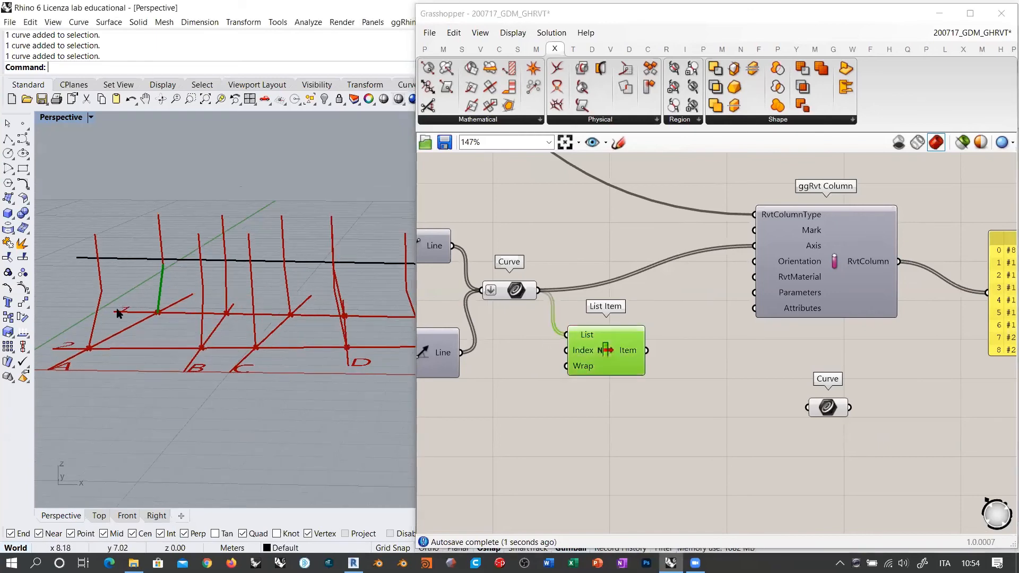
right_click_drag(118, 313, 91, 415)
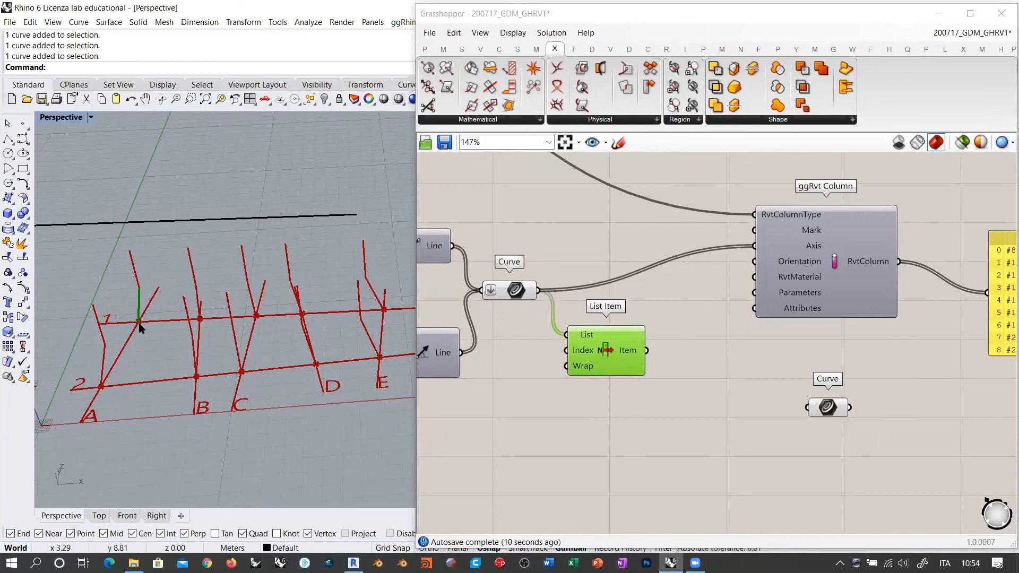
right_click_drag(126, 328, 122, 300)
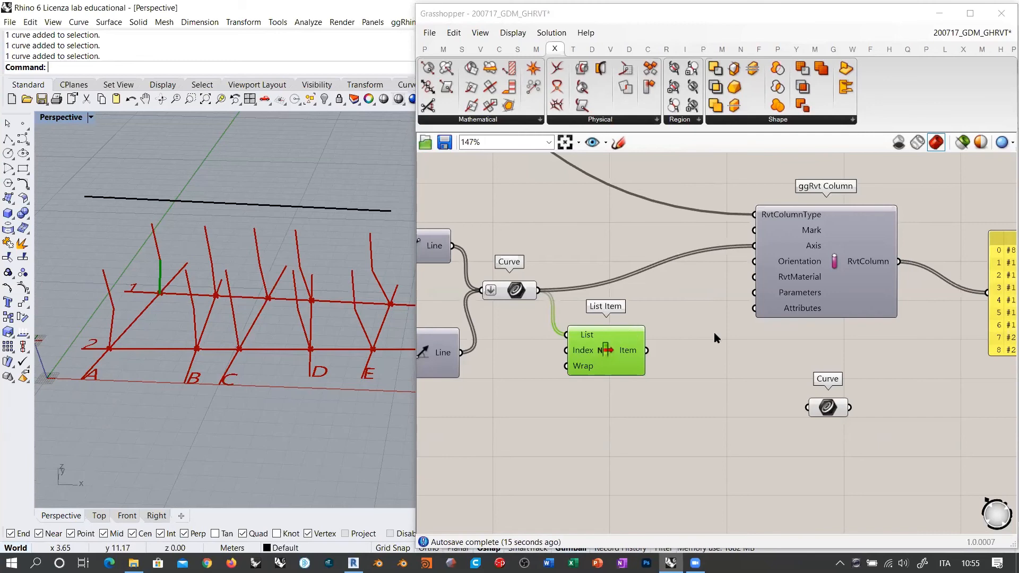
Step: Examine the first IFCCOLUMN entry and its ID in the RvtColumn panel against the axis picked by List Item
left_click_drag(629, 352, 630, 357)
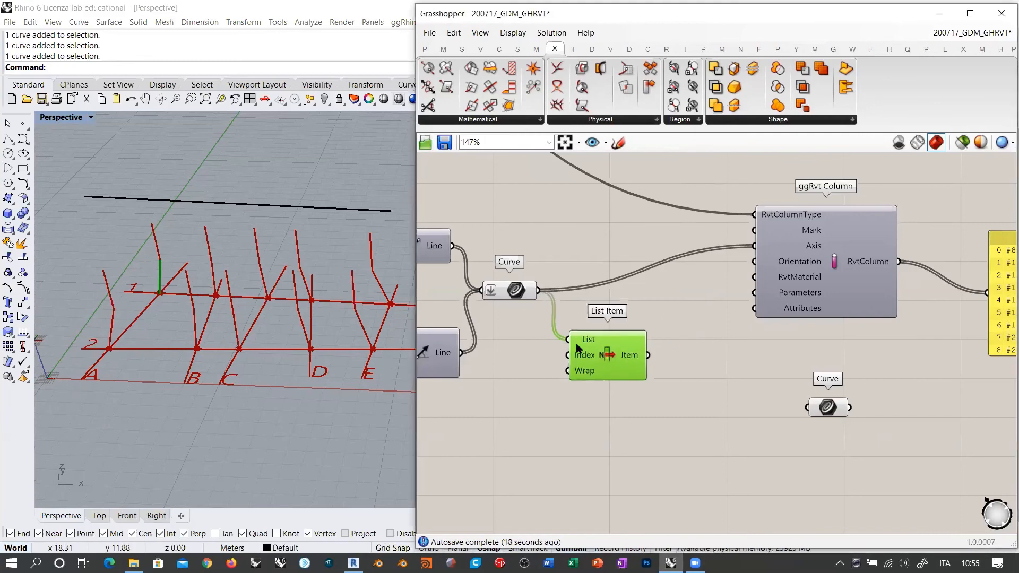
right_click_drag(699, 339, 605, 328)
right_click_drag(803, 325, 603, 351)
scroll(729, 271, "up", 2)
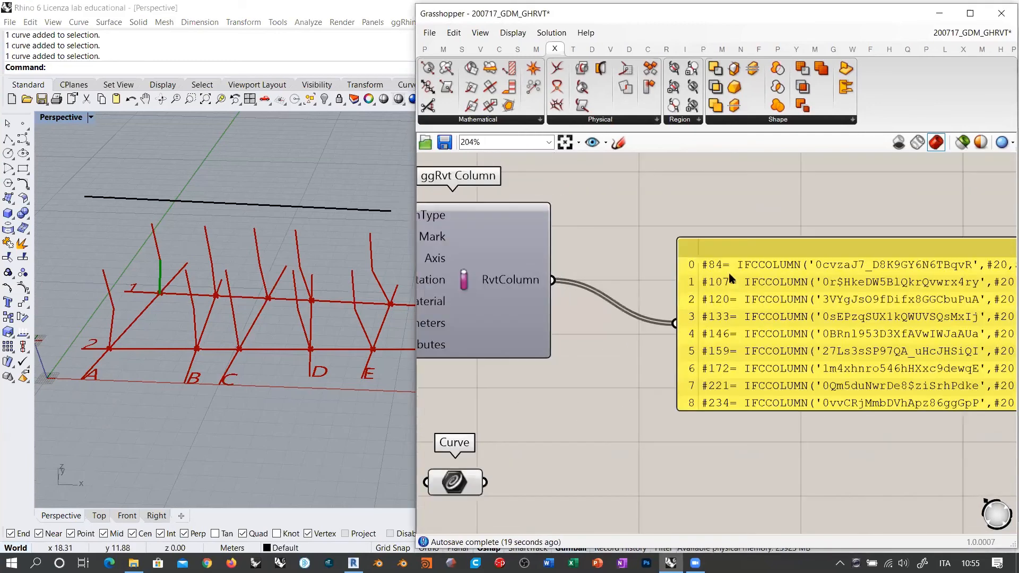
scroll(730, 275, "up", 4)
right_click_drag(765, 259, 623, 268)
right_click_drag(921, 254, 837, 255)
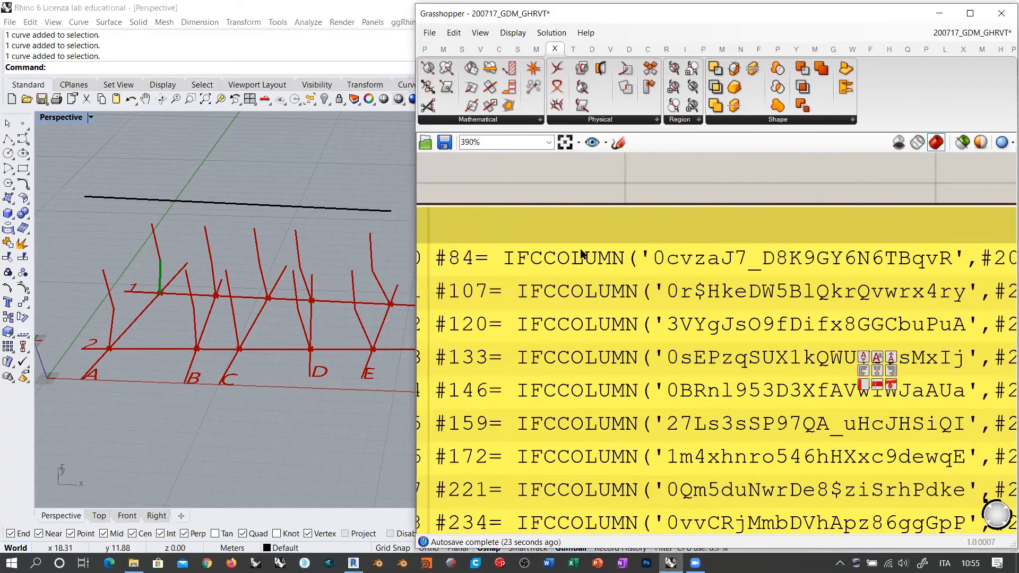
scroll(580, 257, "down", 2)
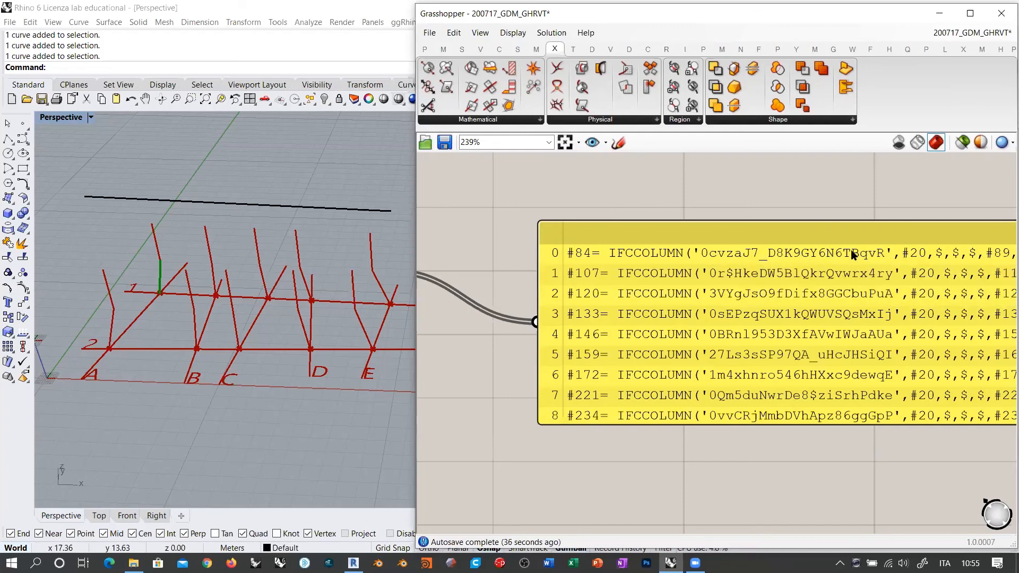
scroll(853, 256, "down", 3)
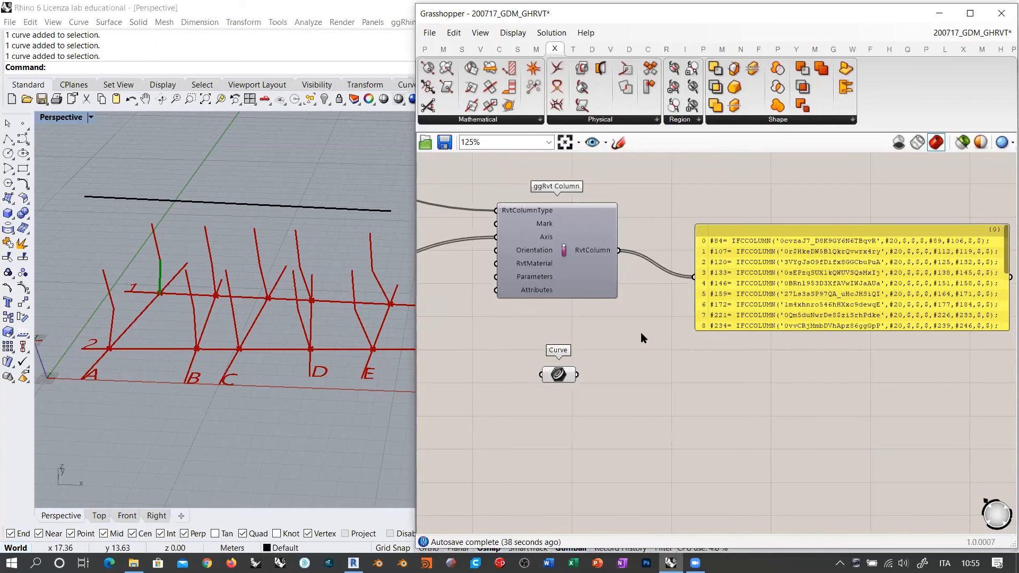
Step: Select the Point parameter feeding Vector 2Pt and move its point along the X axis in Rhino's Perspective view
left_click(536, 327)
right_click_drag(535, 327, 608, 336)
right_click_drag(271, 356, 218, 361)
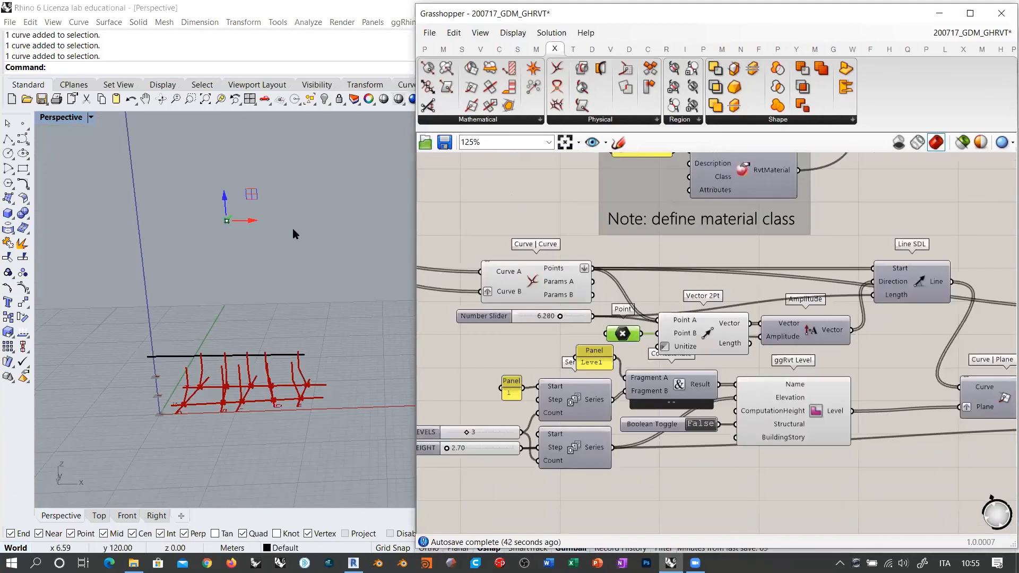
left_click_drag(250, 225, 189, 228)
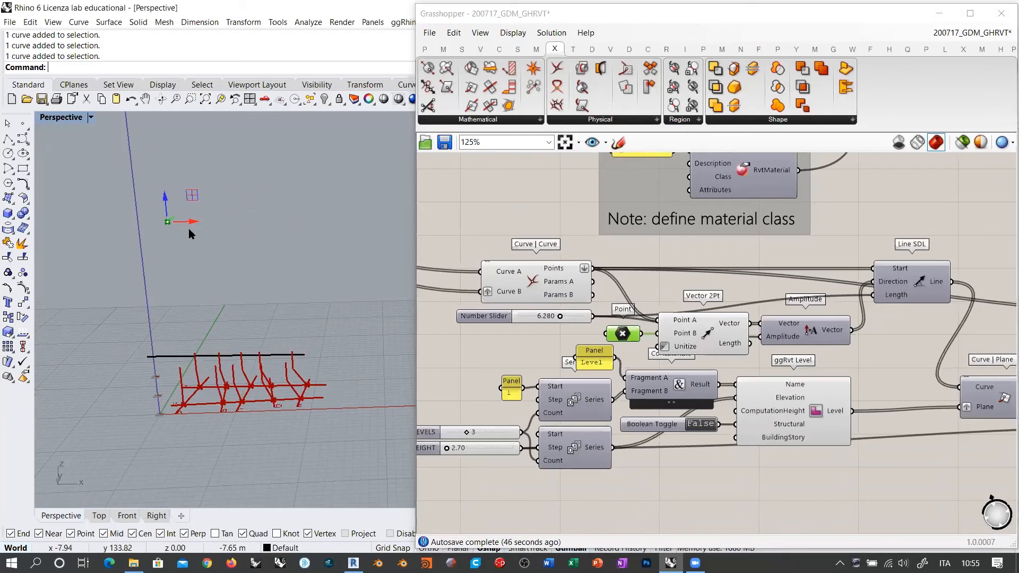
Step: Highlight the axis picked by List Item in Rhino and compare it with the IFCCOLUMN entries in the RvtColumn panel
left_click(464, 206)
right_click_drag(855, 381, 337, 277)
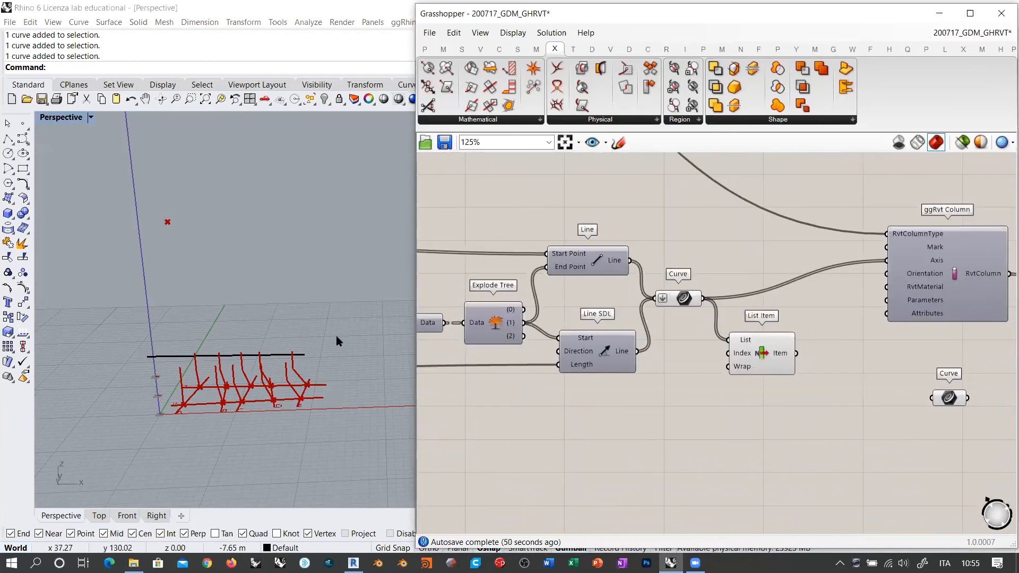
left_click(764, 361)
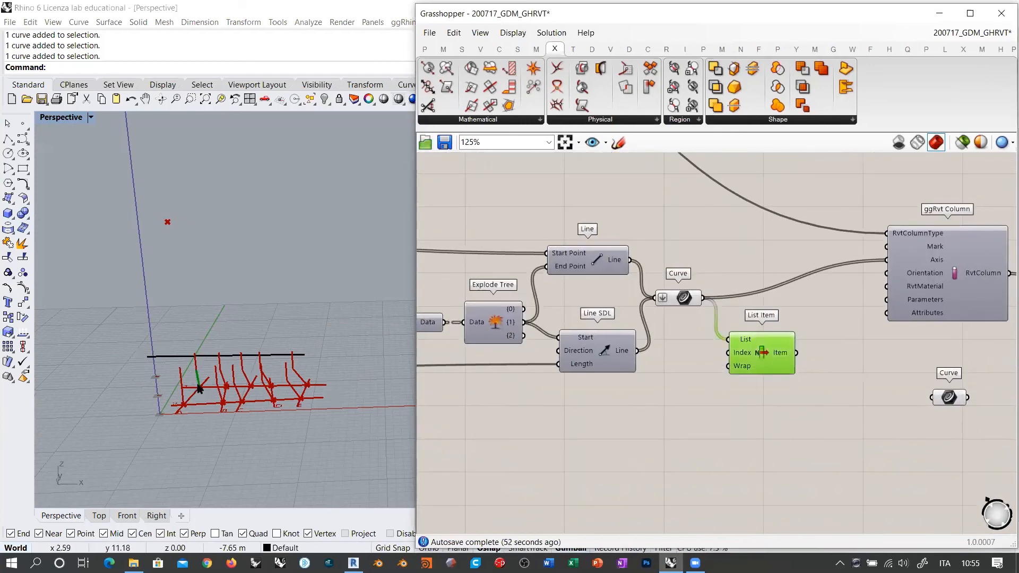
right_click_drag(900, 326, 611, 345)
scroll(869, 291, "up", 3)
right_click_drag(869, 291, 619, 296)
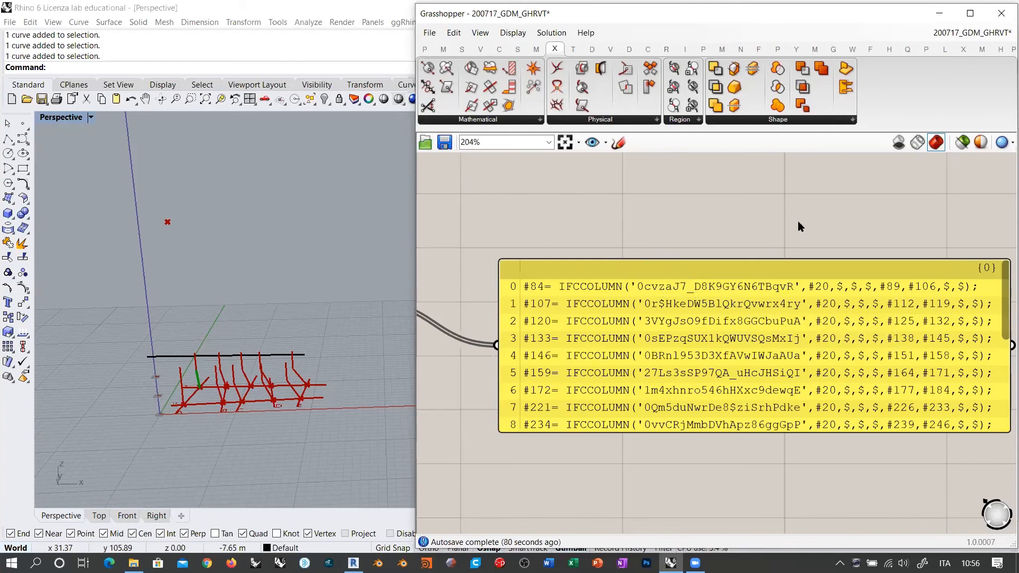
scroll(798, 222, "down", 6)
right_click_drag(646, 216, 766, 306)
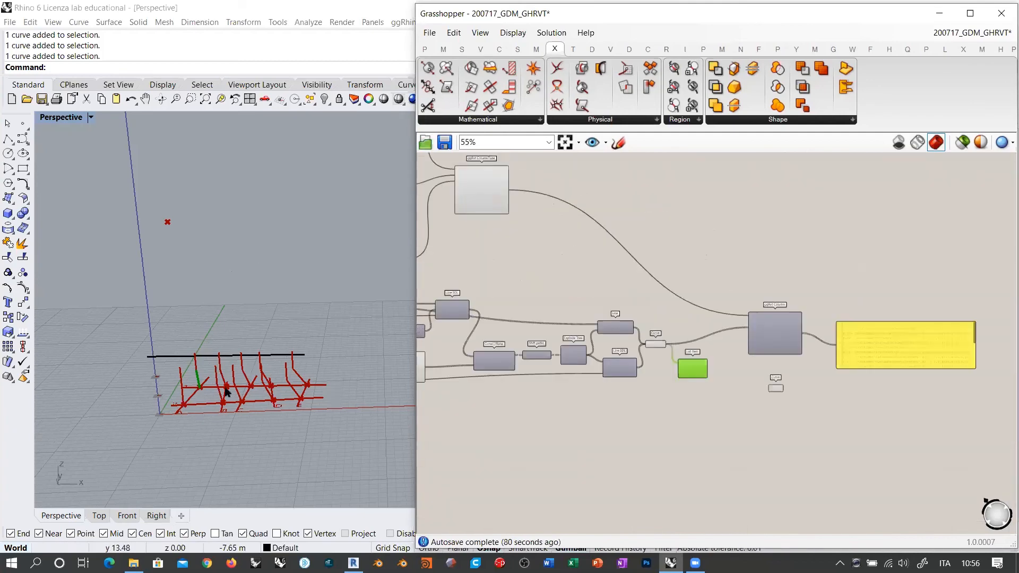
left_click(486, 267)
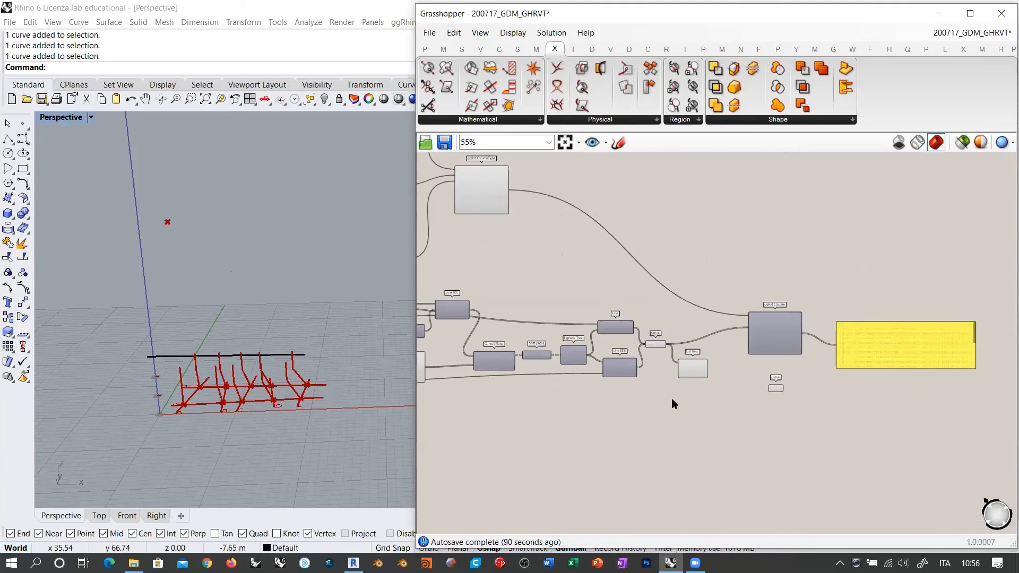
Step: Move the ggRvt Column component closer to the flattened Curve parameter and List Item
scroll(742, 396, "up", 3)
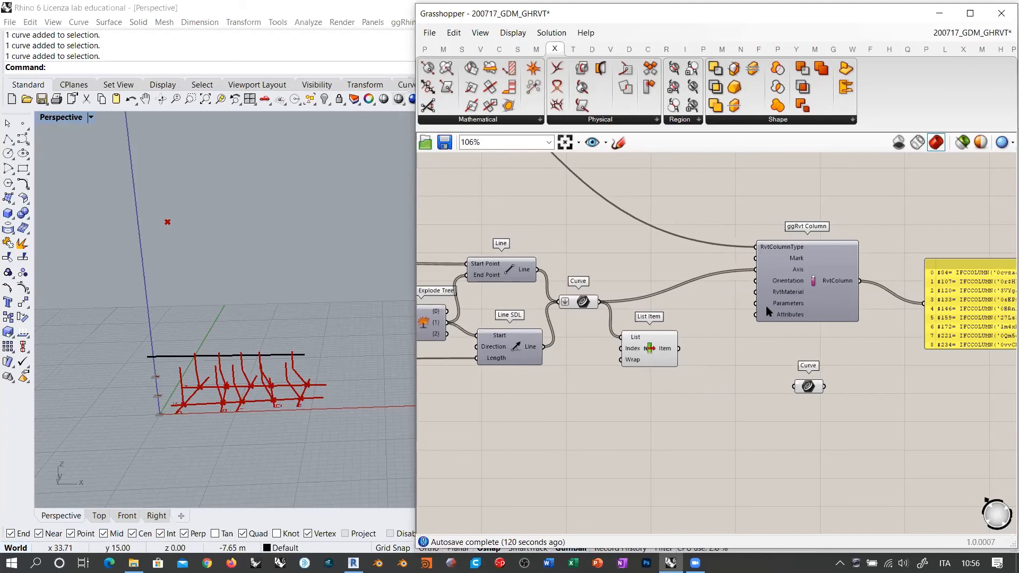
left_click_drag(799, 290, 745, 322)
left_click(690, 257)
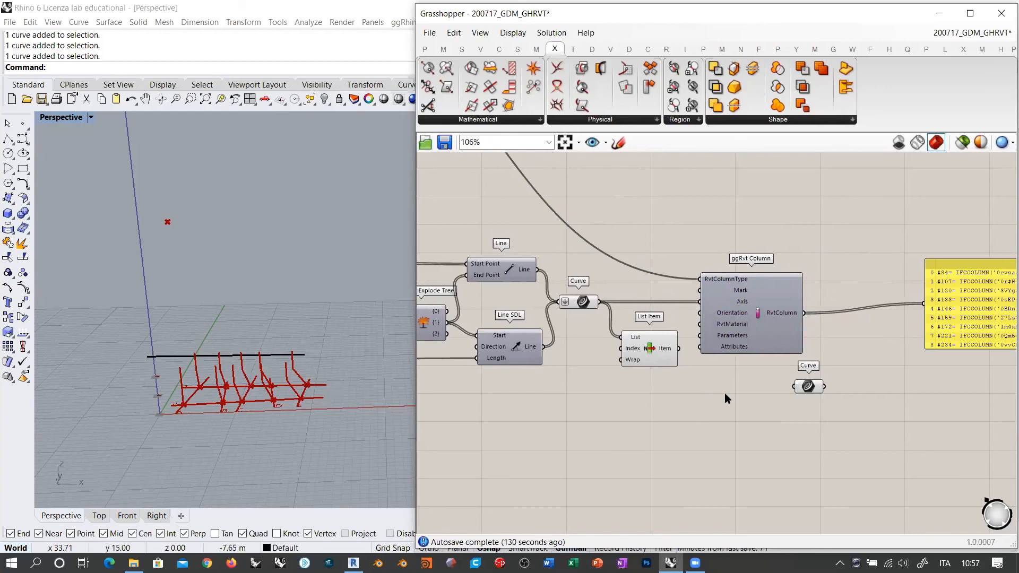
Step: Delete the black curve in Rhino's Perspective view along with the unconnected Curve parameter below ggRvt Column
right_click_drag(184, 359, 126, 374)
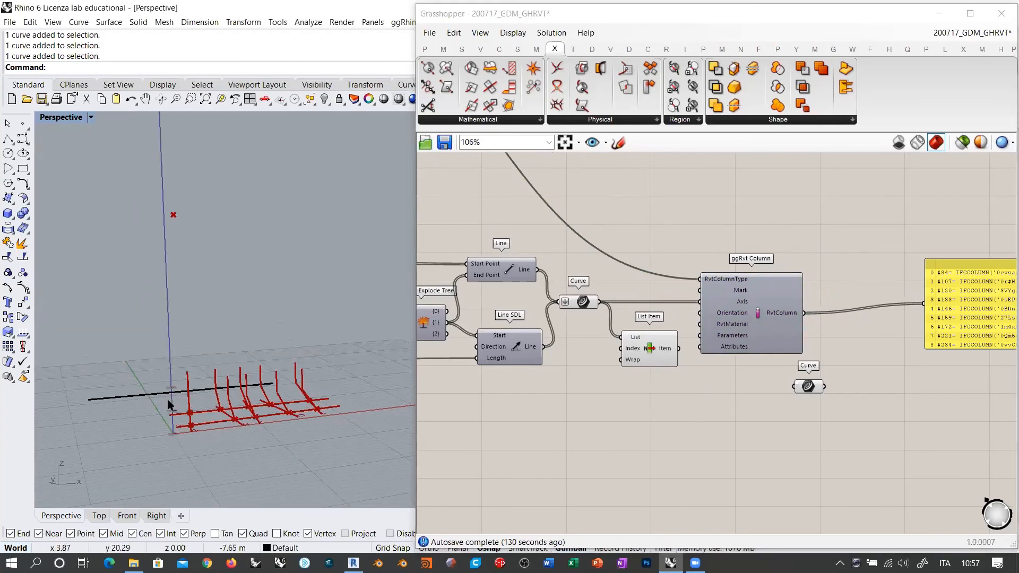
key("Delete")
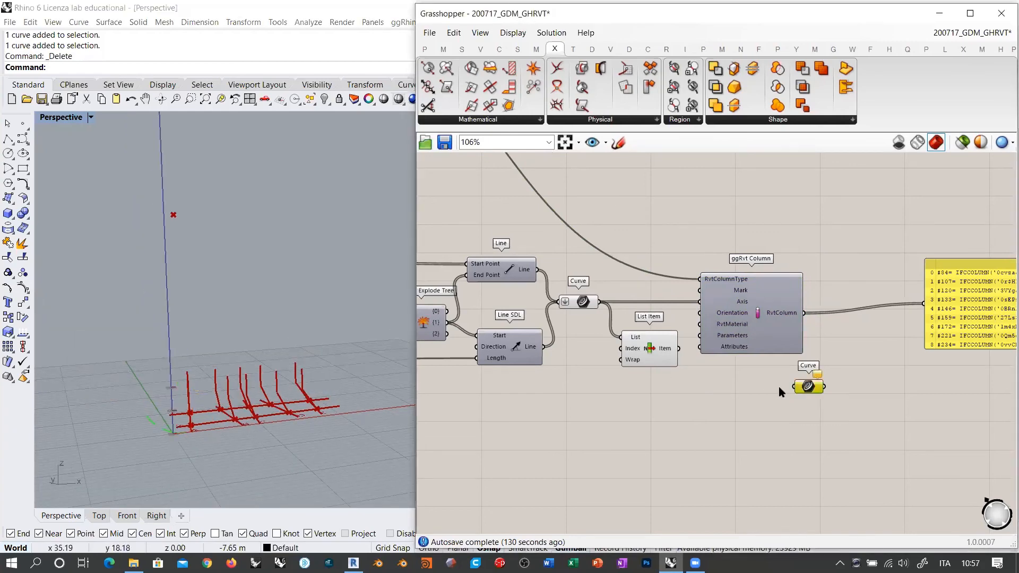
left_click(807, 387)
key("Delete")
Step: Delete the List Item component fed by the flattened Curve parameter
right_click_drag(237, 371, 229, 402)
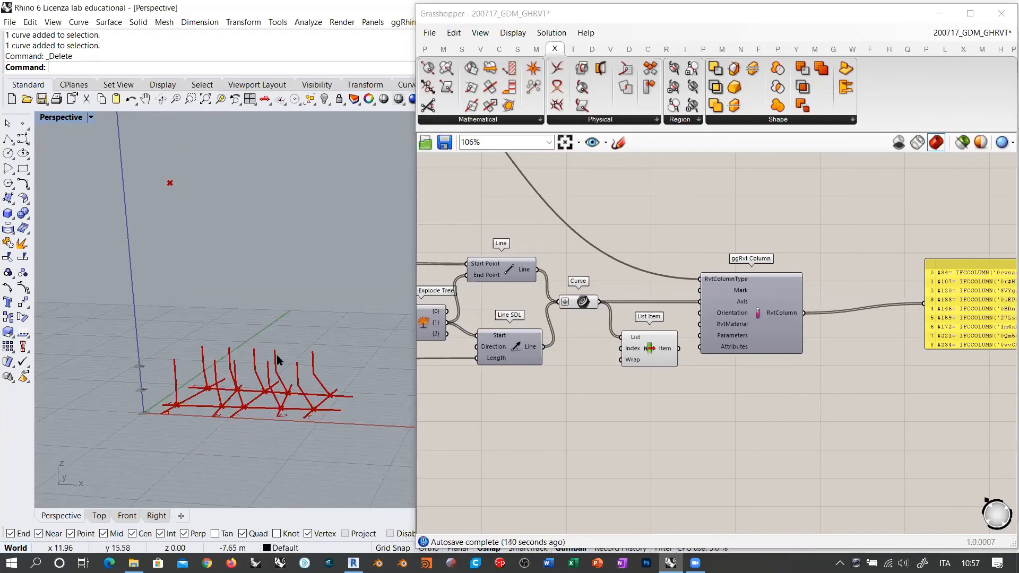
right_click_drag(278, 357, 297, 367)
scroll(780, 353, "down", 3)
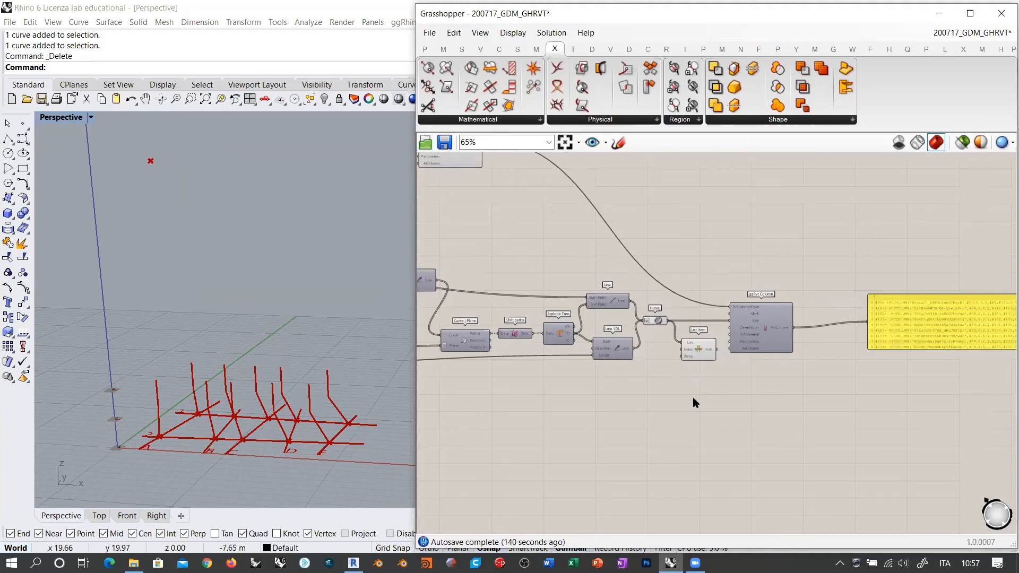
key("Delete")
Step: Place ggRvt Column right beside the flattened Curve parameter and turn on its preview to show the columns in Rhino
right_click_drag(728, 333, 728, 338)
scroll(734, 328, "up", 2)
left_click(752, 331)
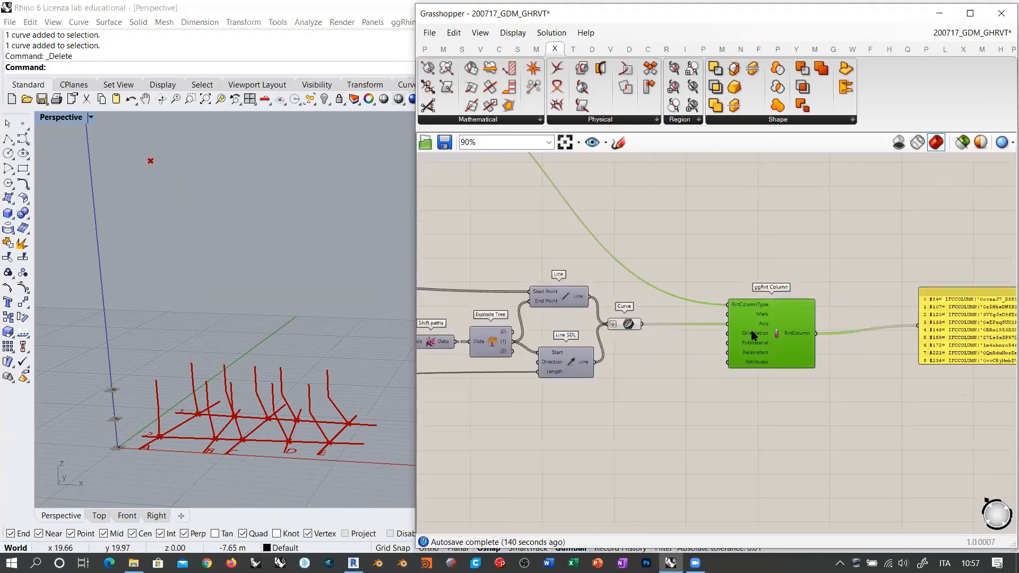
left_click_drag(753, 334, 690, 333)
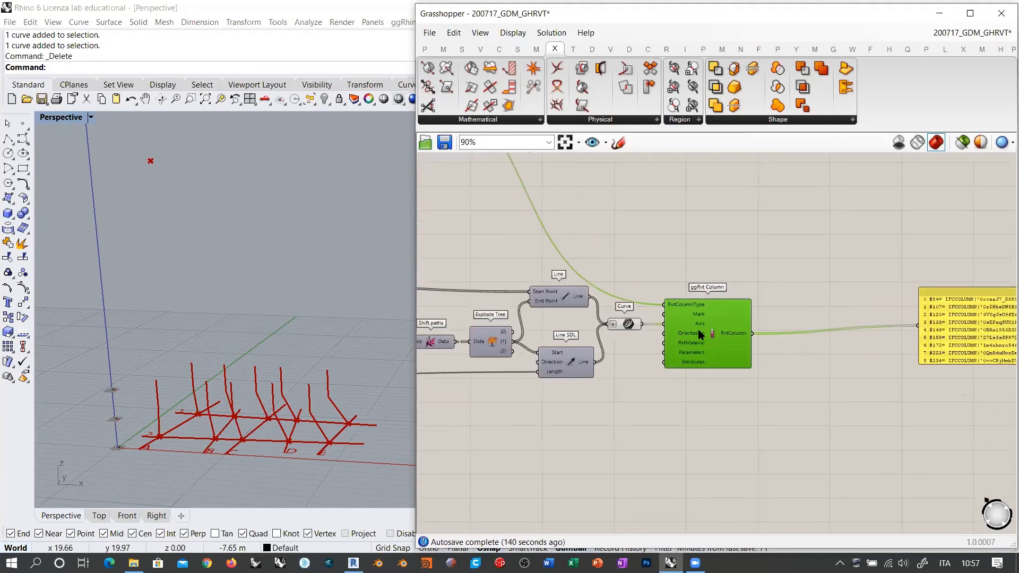
left_click(722, 417)
right_click_drag(292, 364, 317, 337)
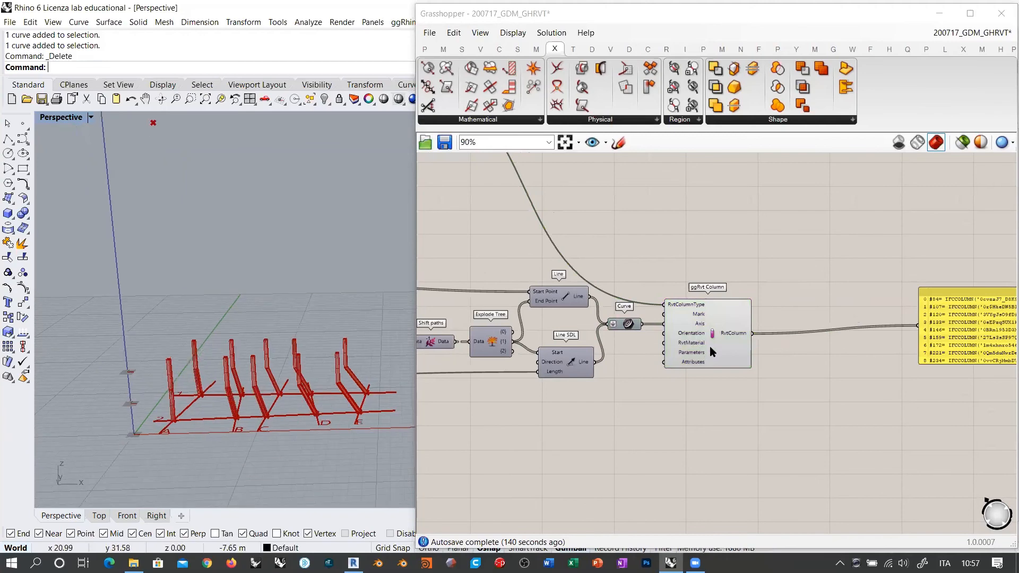
Step: Inspect the lines supplied to the ggRvt Column's Axis input
scroll(706, 323, "up", 5)
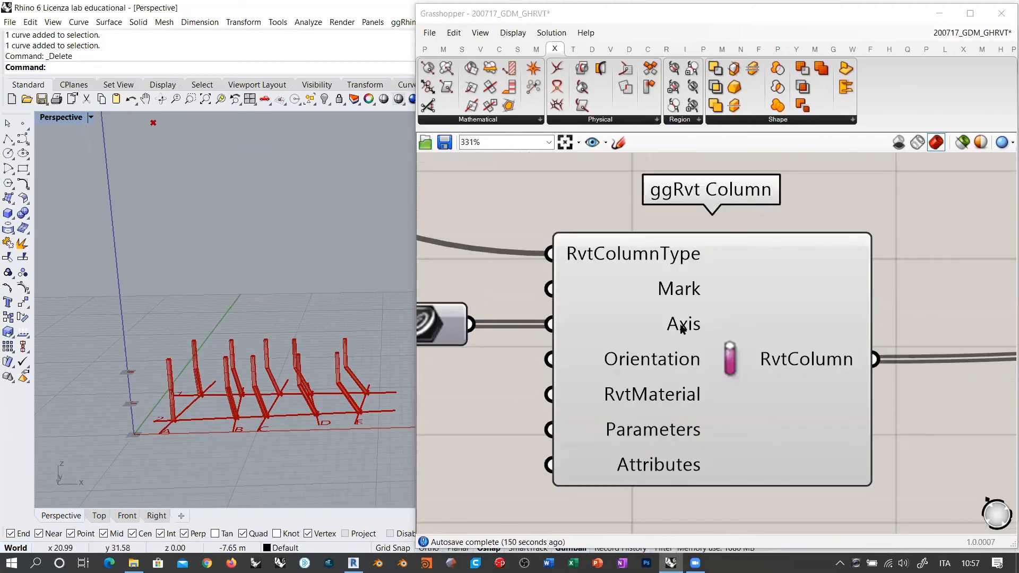
mouse_move(682, 328)
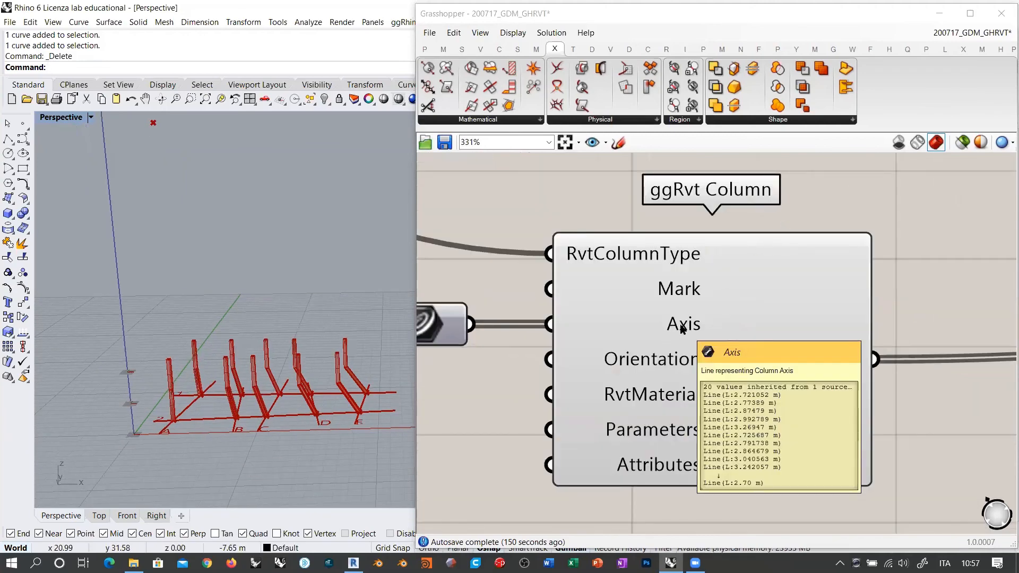
scroll(682, 328, "down", 4)
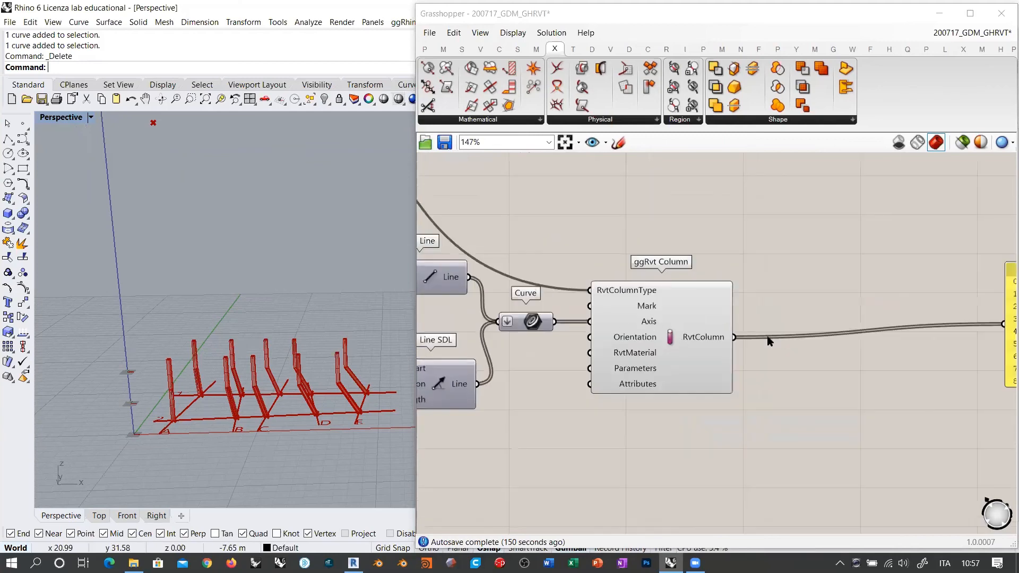
Step: Make room before ggRvt Column and add a Join Curves component fed by the flattened Curve parameter
left_click_drag(668, 336, 855, 340)
double_click(588, 379)
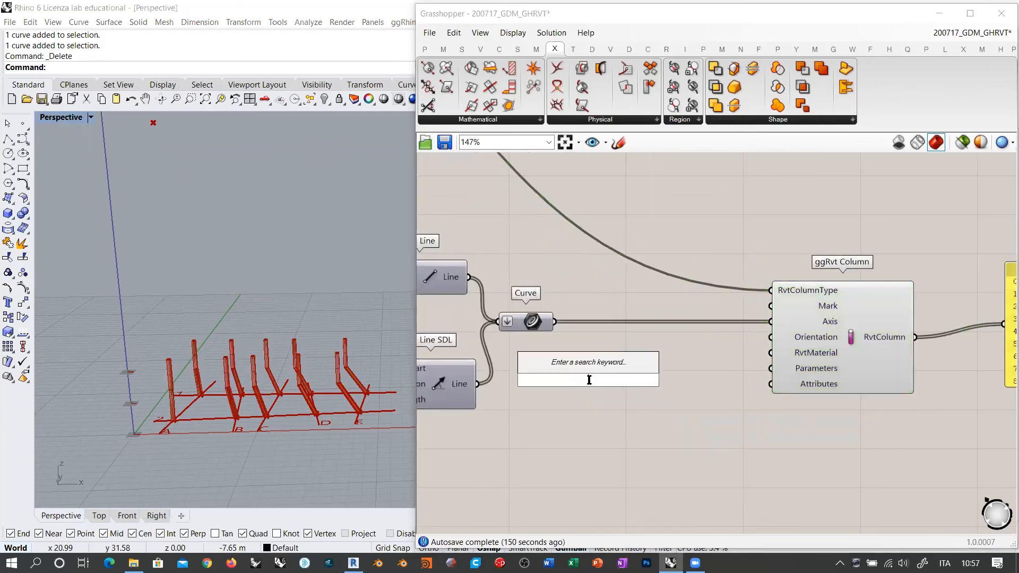
type("JOIN")
left_click(574, 332)
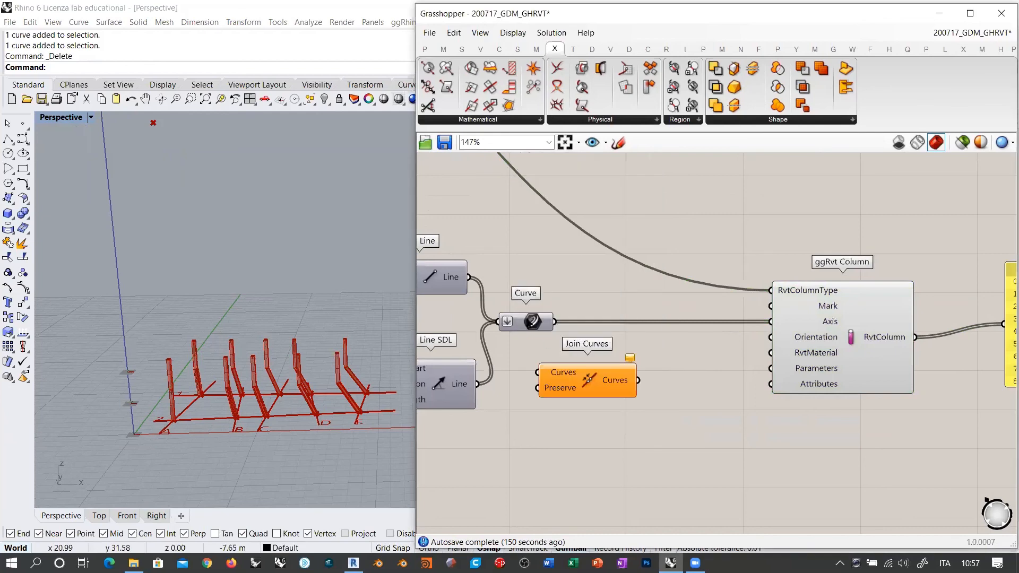
left_click(532, 322)
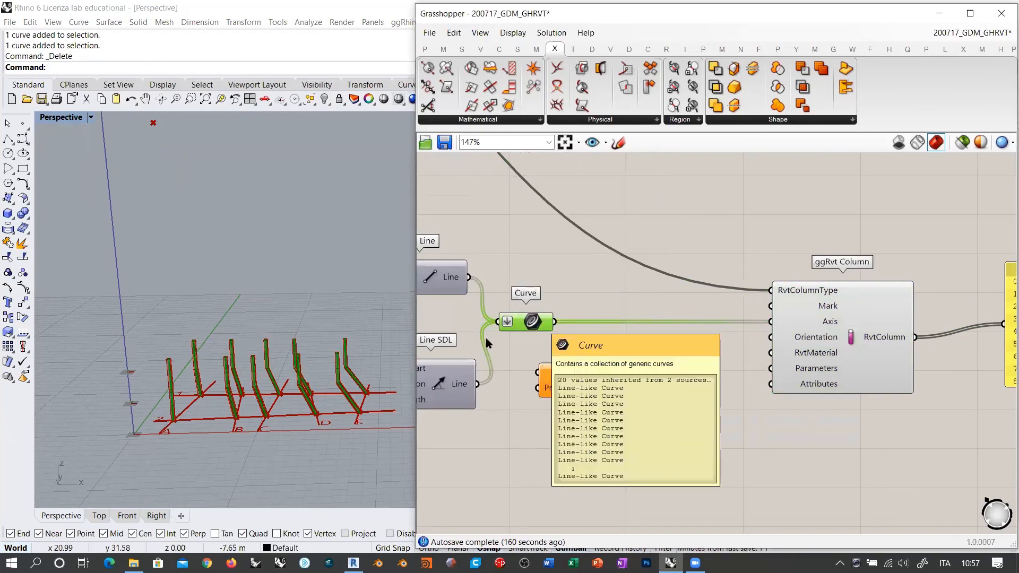
left_click_drag(555, 322, 537, 372)
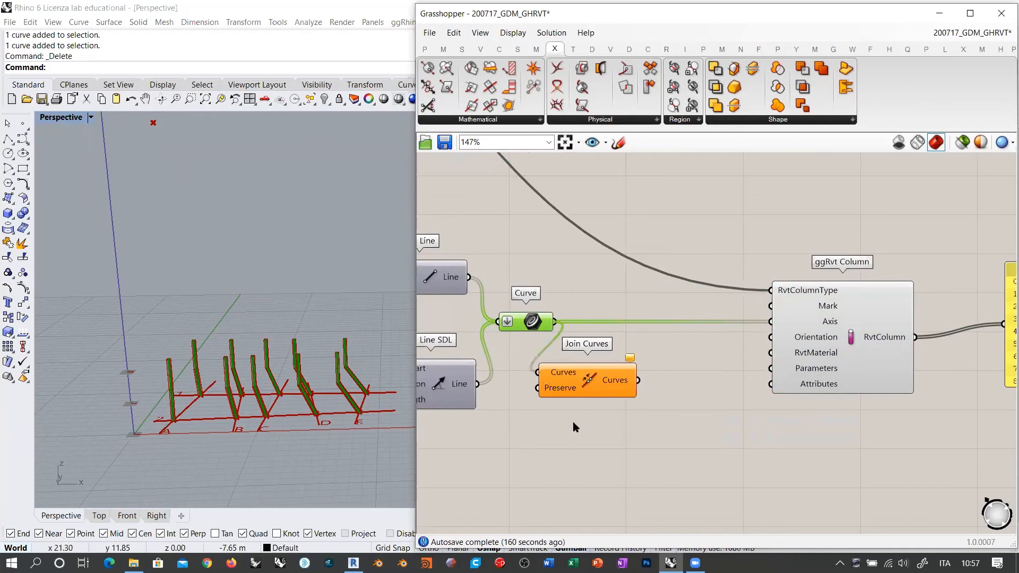
left_click(558, 282)
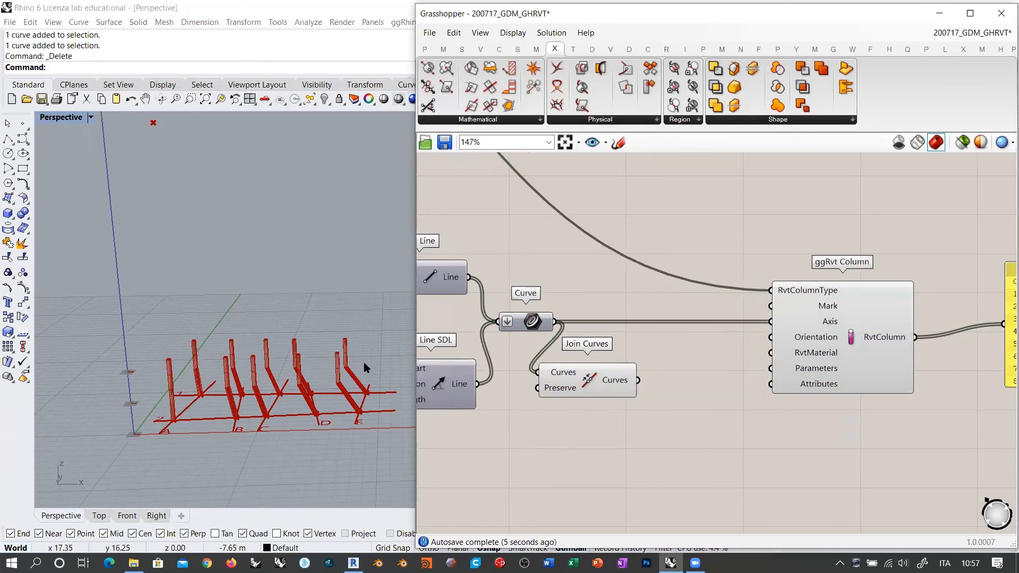
Step: Try feeding the Join Curves output into the ggRvt Column's Axis input, with Join Curves aligned between Curve and ggRvt Column
mouse_move(618, 386)
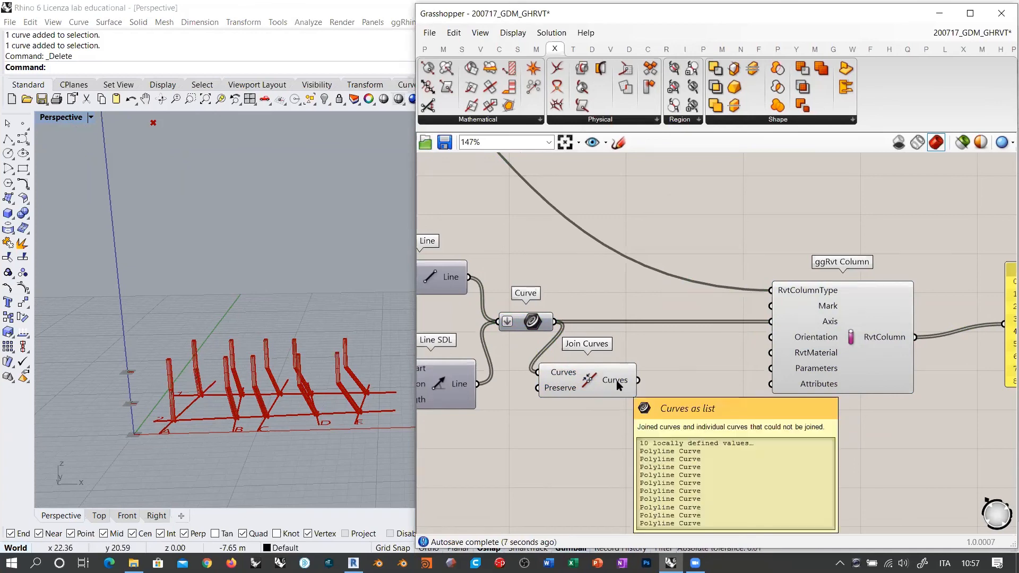
left_click_drag(618, 386, 771, 321)
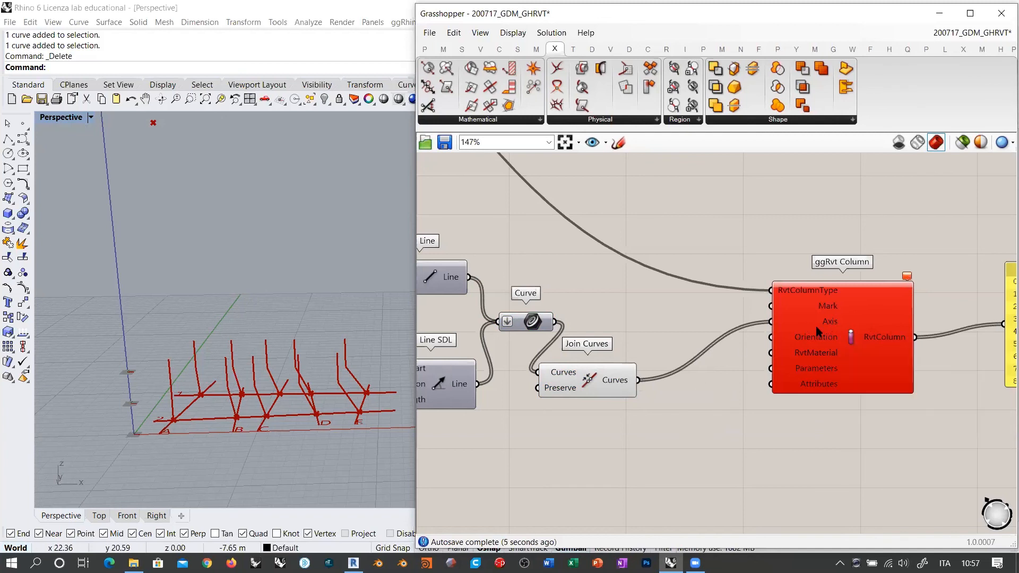
mouse_move(816, 326)
left_click_drag(609, 391, 632, 333)
left_click(648, 372)
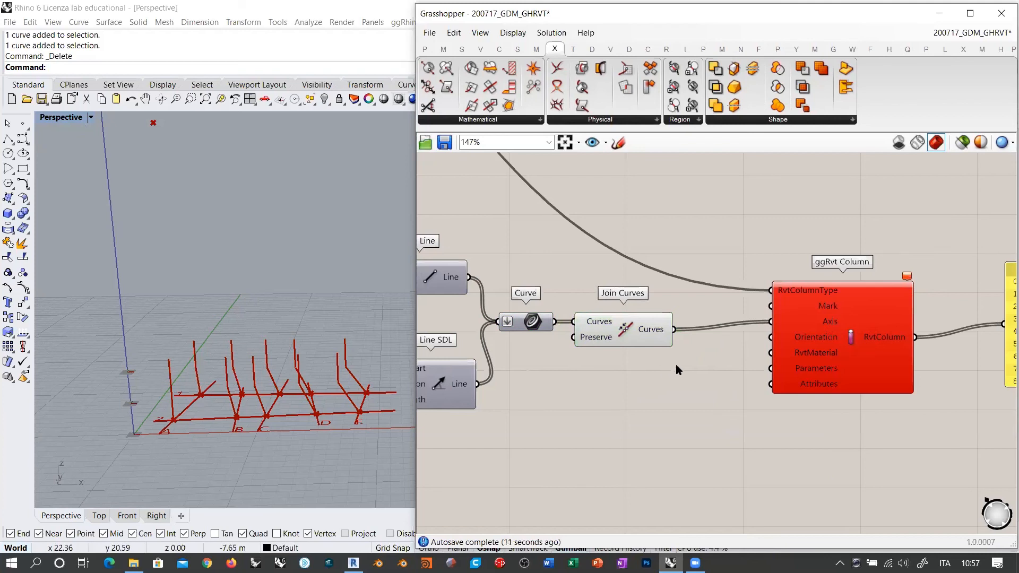
Step: Remove Join Curves, reconnect the flattened Curve parameter directly to the Axis input, and move ggRvt Column back beside it
left_click(632, 345)
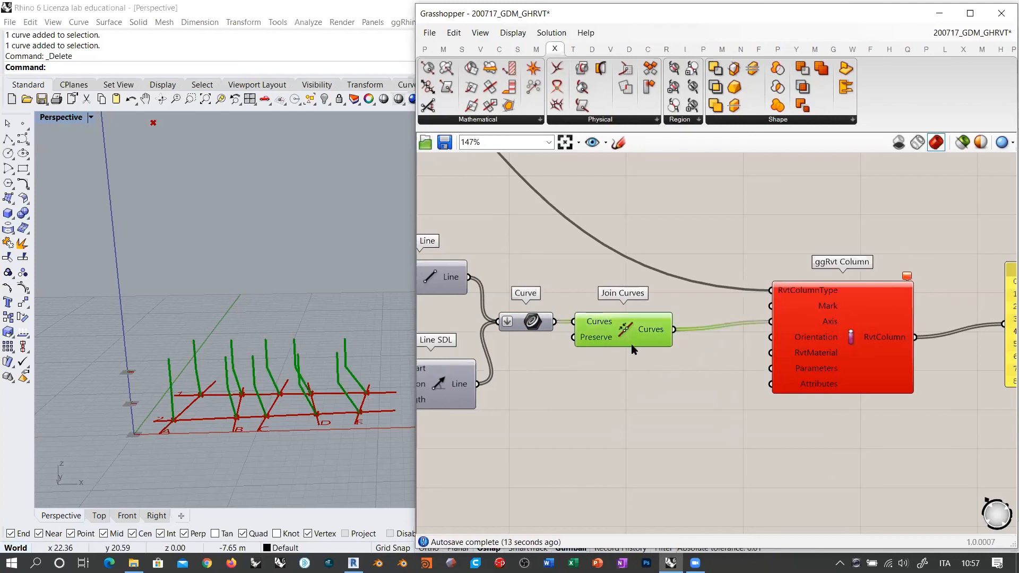
key("Delete")
left_click_drag(555, 322, 669, 333)
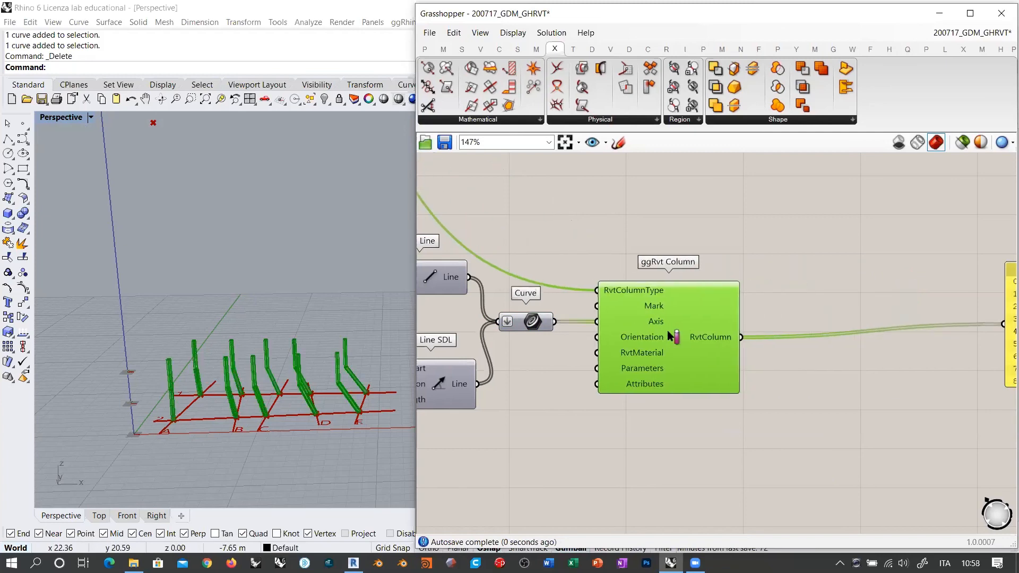
left_click(574, 351)
Step: Examine the joints between lower and upper column segments and the overall column grid in Rhino's Perspective view
scroll(182, 410, "up", 10)
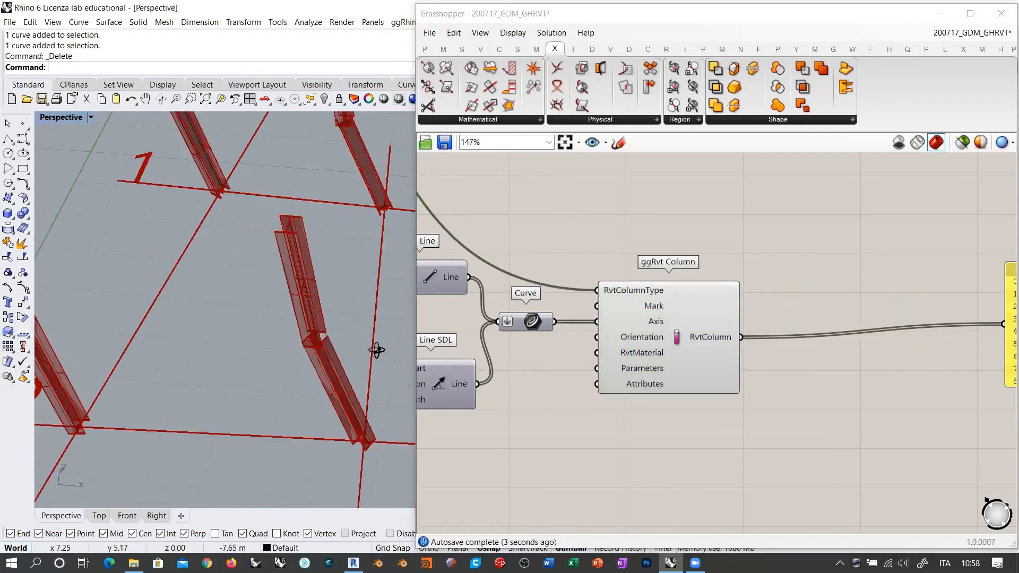
right_click_drag(286, 314, 269, 402)
scroll(264, 396, "up", 3)
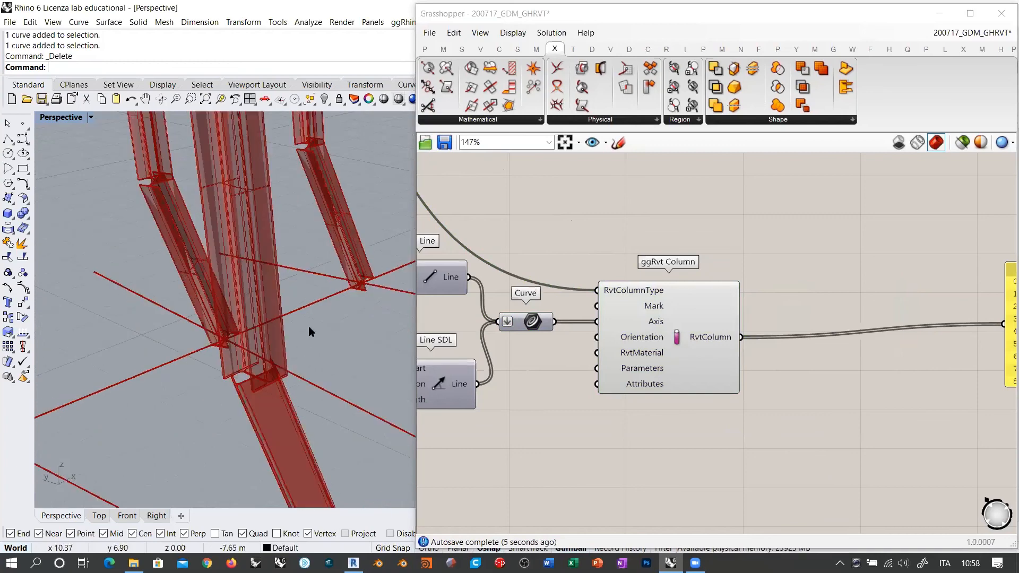
right_click_drag(259, 348, 293, 350)
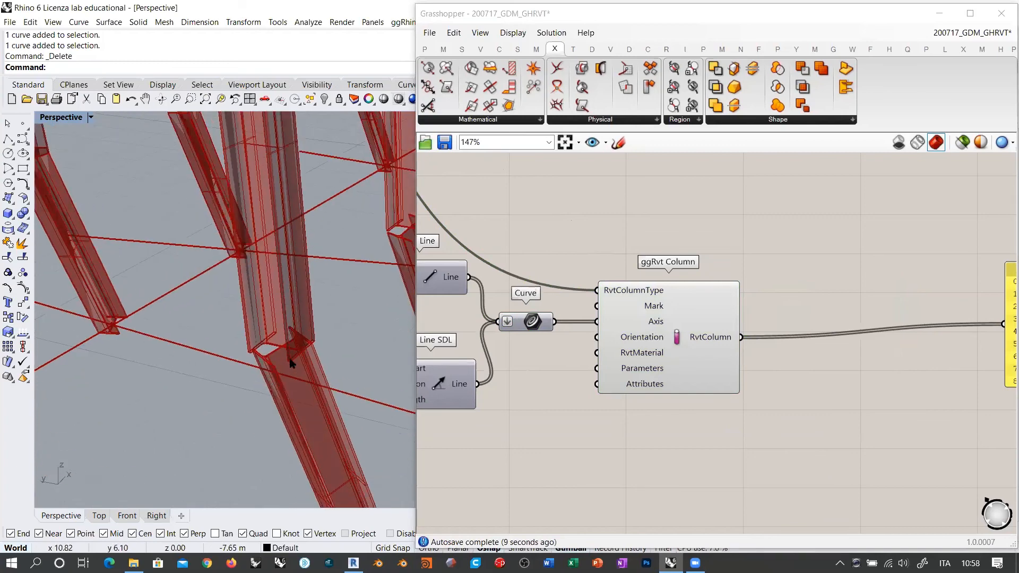
scroll(295, 360, "down", 5)
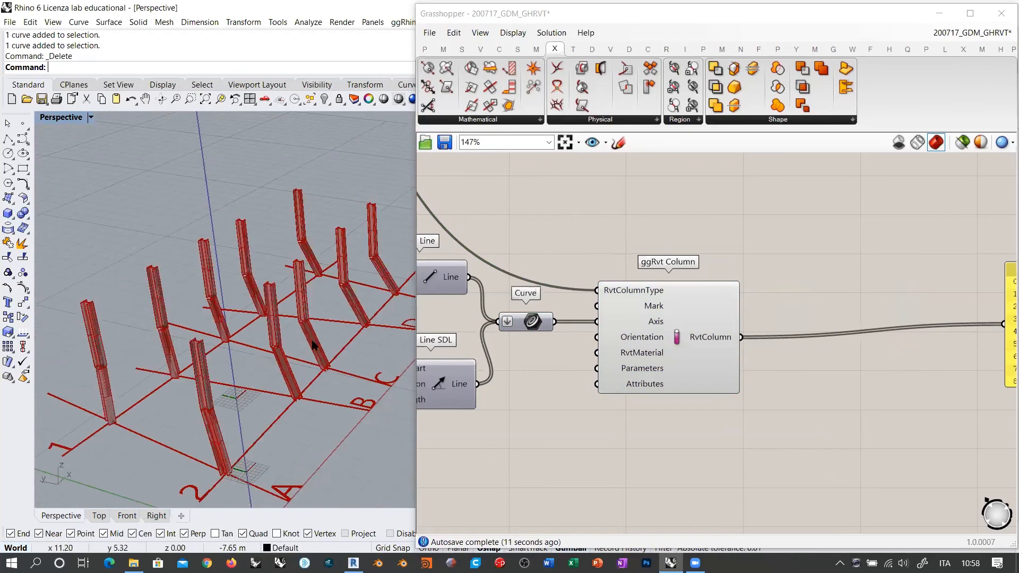
right_click_drag(310, 342, 290, 345)
scroll(249, 295, "down", 3)
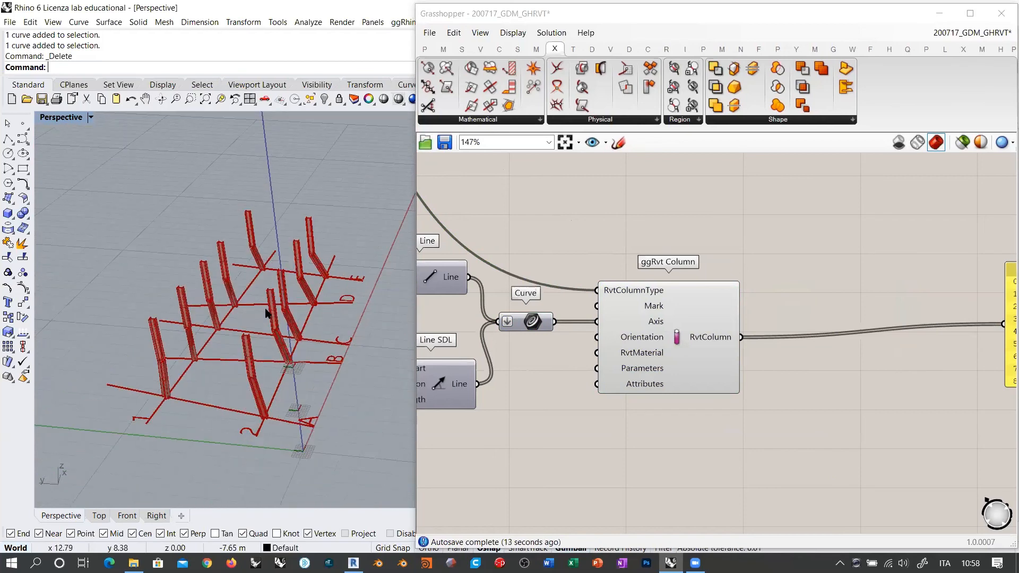
right_click_drag(294, 291, 304, 232)
scroll(274, 276, "up", 2)
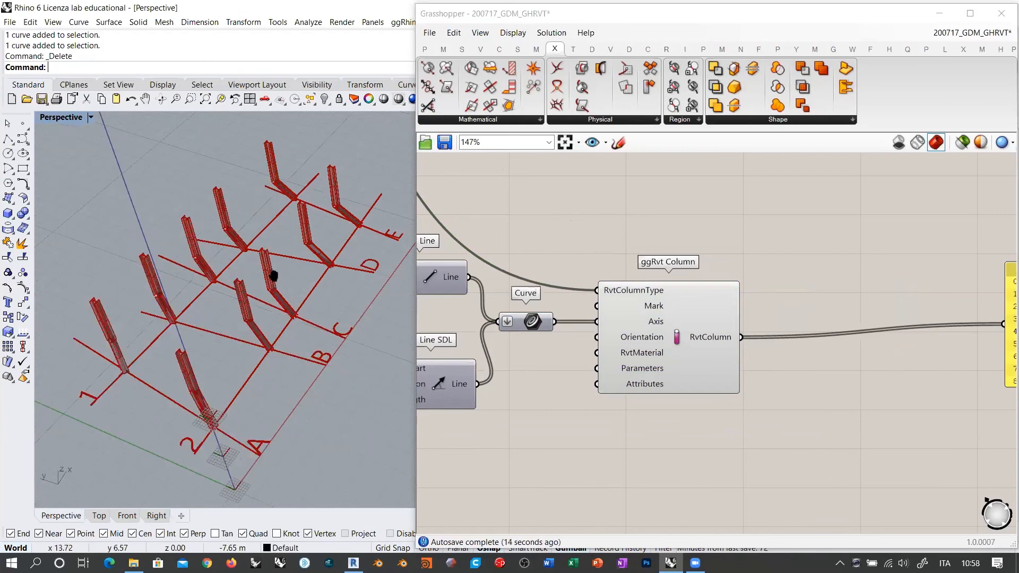
right_click_drag(285, 276, 300, 281)
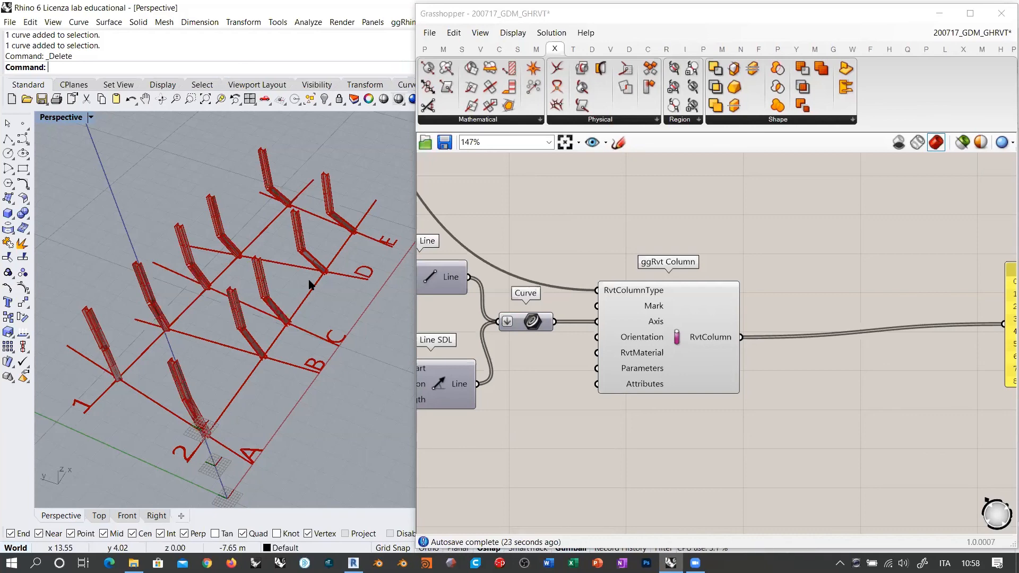
right_click_drag(302, 268, 273, 257)
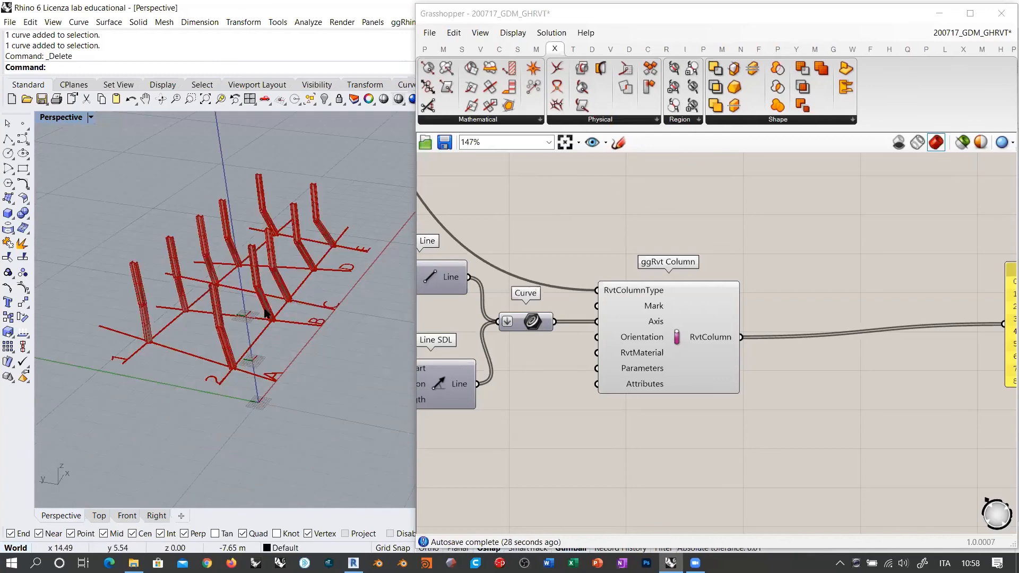
Step: Move ggRvt Column and its output panel slightly closer to the flattened Curve parameter
scroll(292, 226, "up", 3)
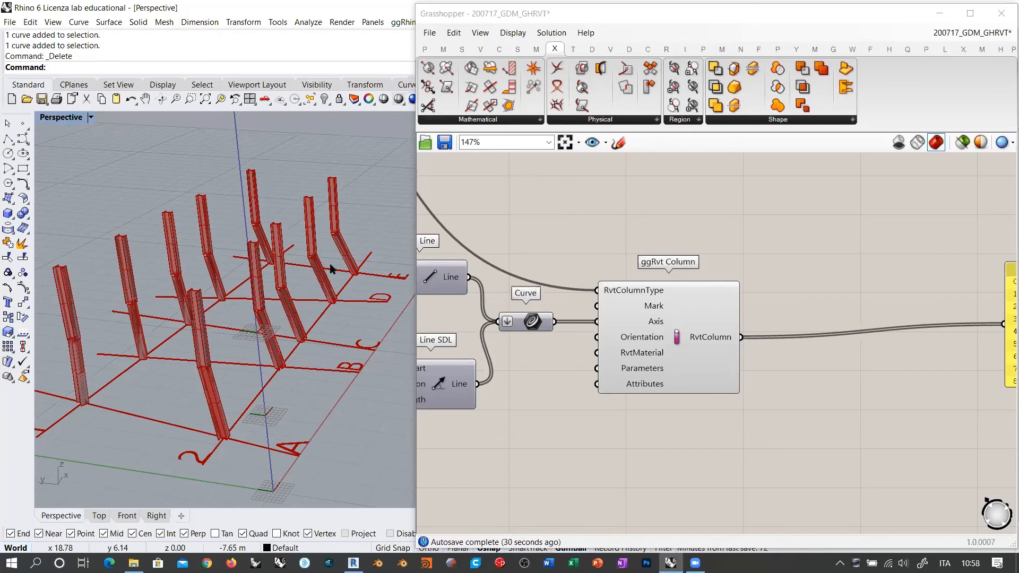
right_click_drag(330, 268, 260, 255)
left_click(674, 244)
scroll(568, 256, "down", 3)
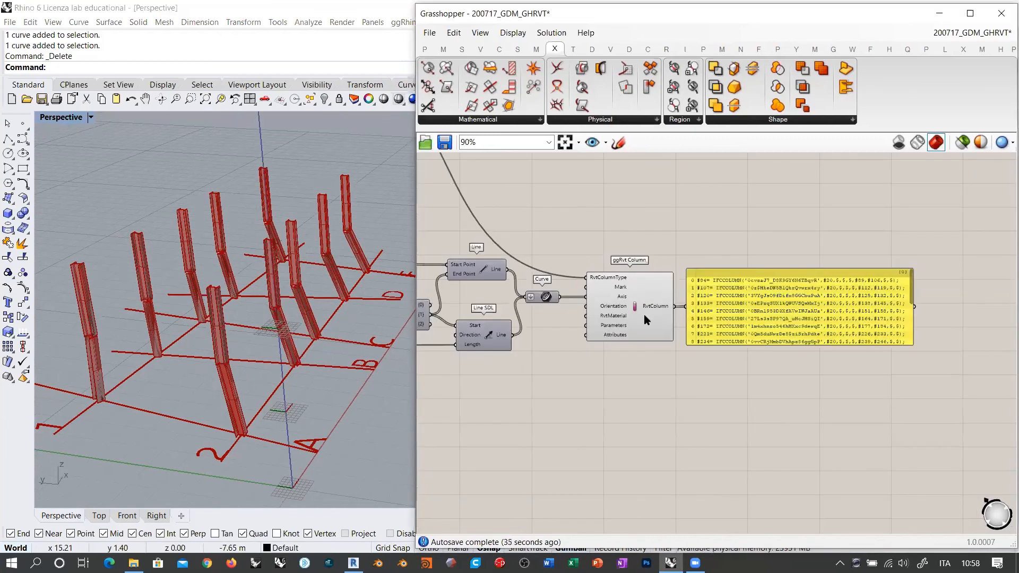
left_click_drag(635, 306, 626, 307)
left_click(688, 265)
left_click_drag(720, 308, 704, 307)
left_click(673, 271)
left_click_drag(615, 297, 614, 297)
left_click(670, 268)
Step: Move ggRvt ColumnType so that its RvtProfile input lines up with the ggRvt TaperProfile output
right_click_drag(658, 296, 816, 340)
scroll(817, 340, "down", 4)
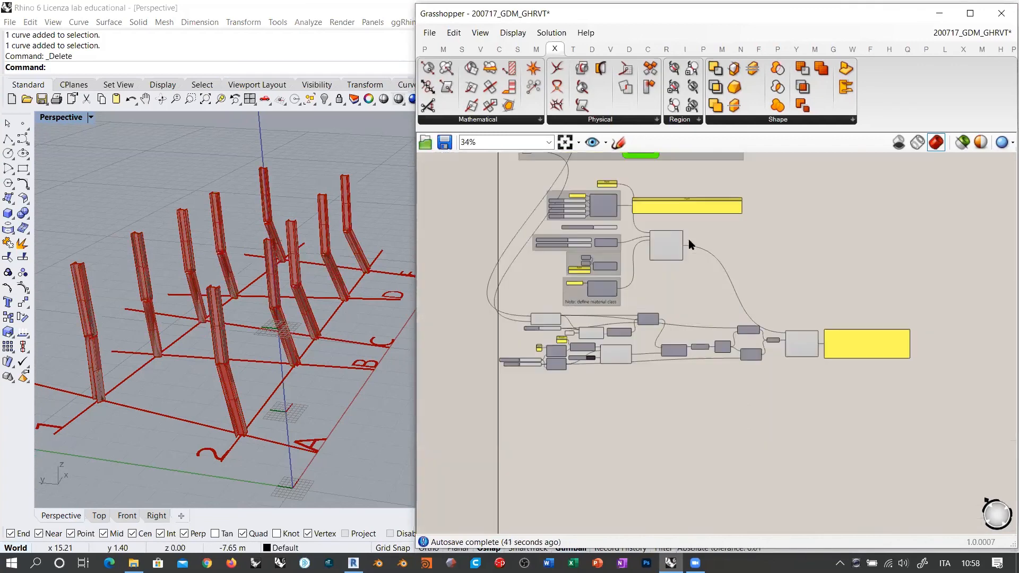
scroll(689, 244, "up", 1)
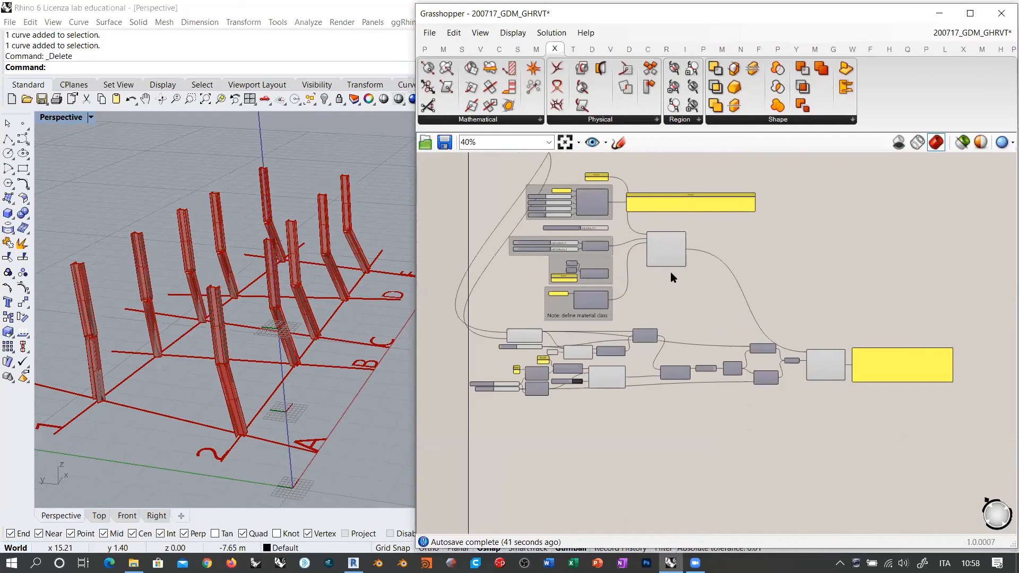
scroll(671, 272, "up", 2)
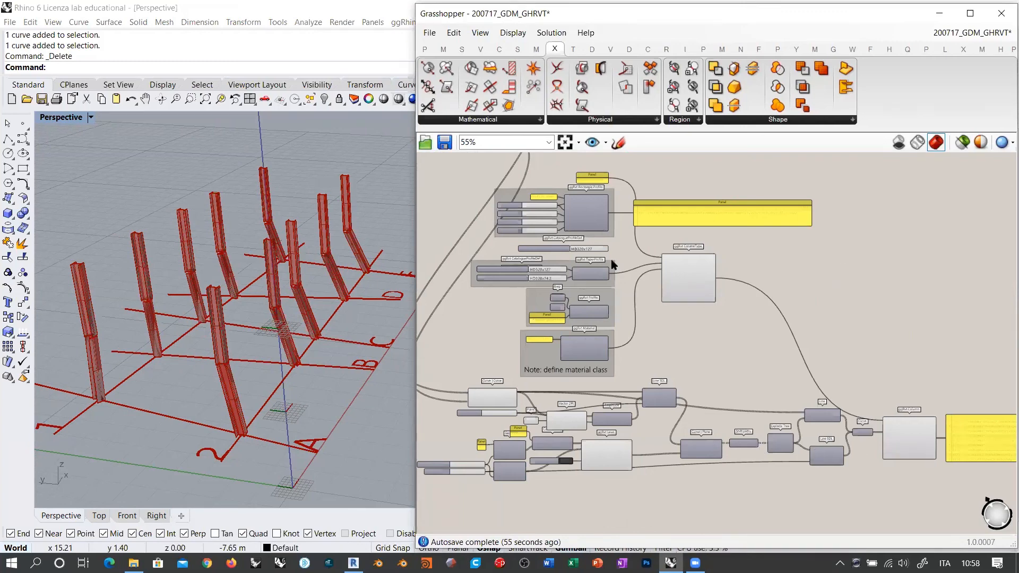
left_click_drag(687, 285, 679, 297)
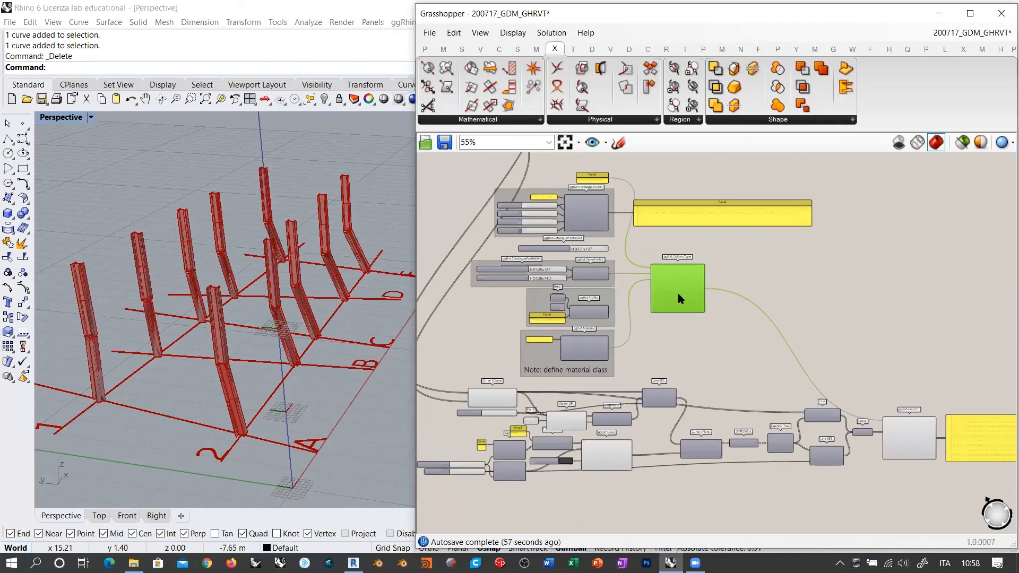
left_click(809, 297)
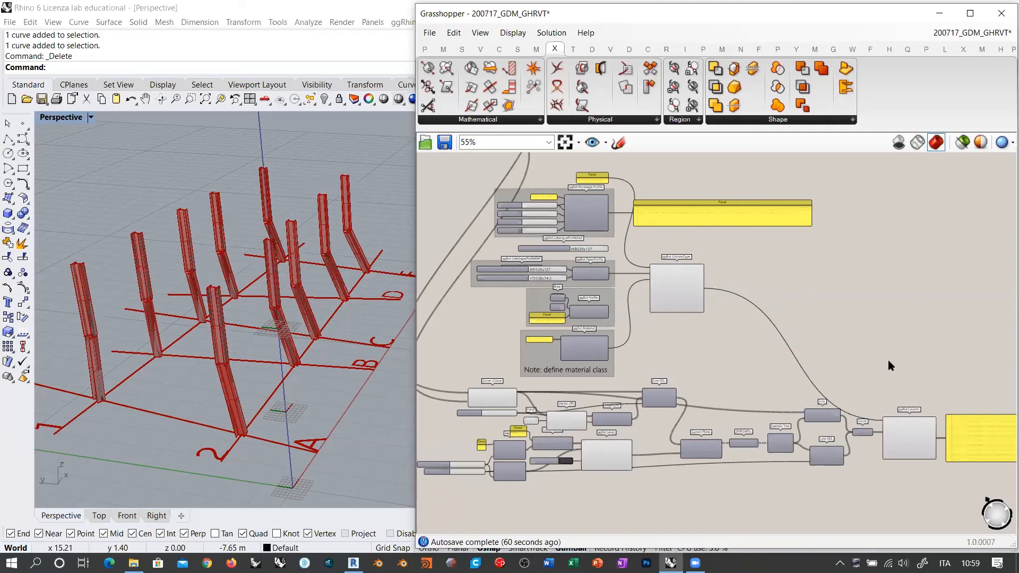
Step: Examine the inputs of ggRvt ColumnType, ggRvt Material and ggRvt Column, including Parameters and Attributes
scroll(637, 266, "up", 5)
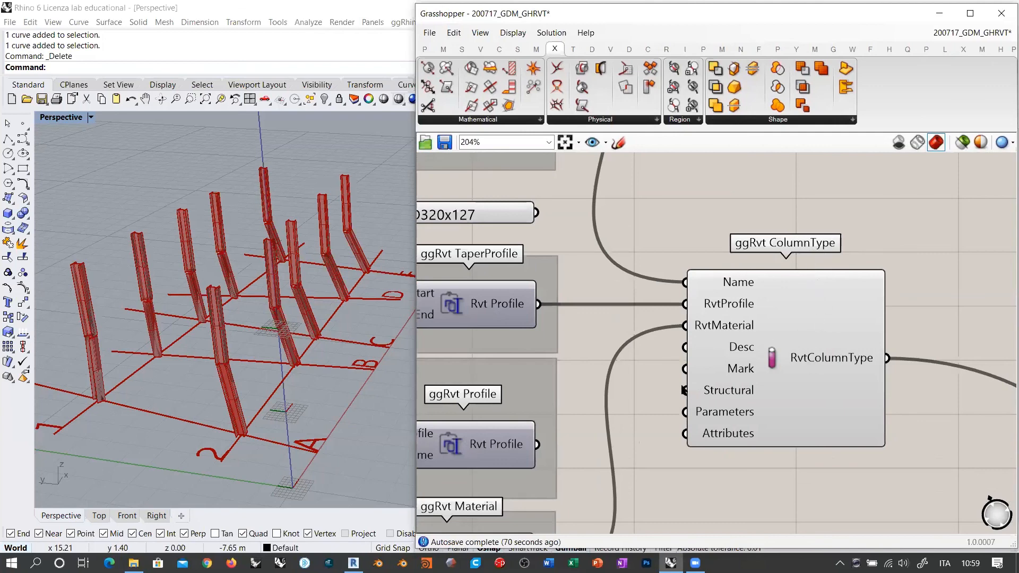
scroll(684, 391, "down", 1)
right_click_drag(810, 210, 654, 309)
right_click_drag(623, 395, 652, 344)
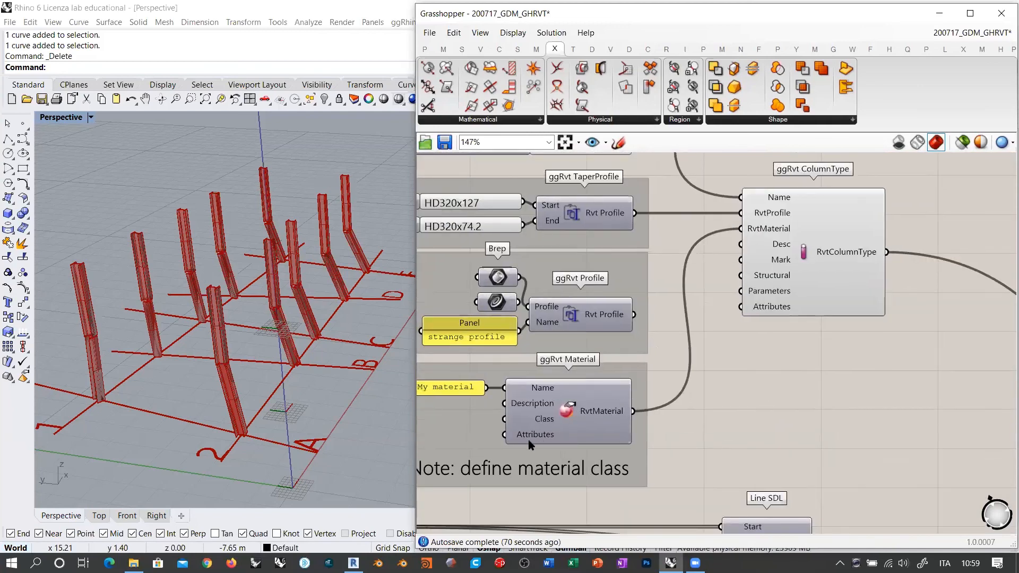
scroll(802, 233, "up", 2)
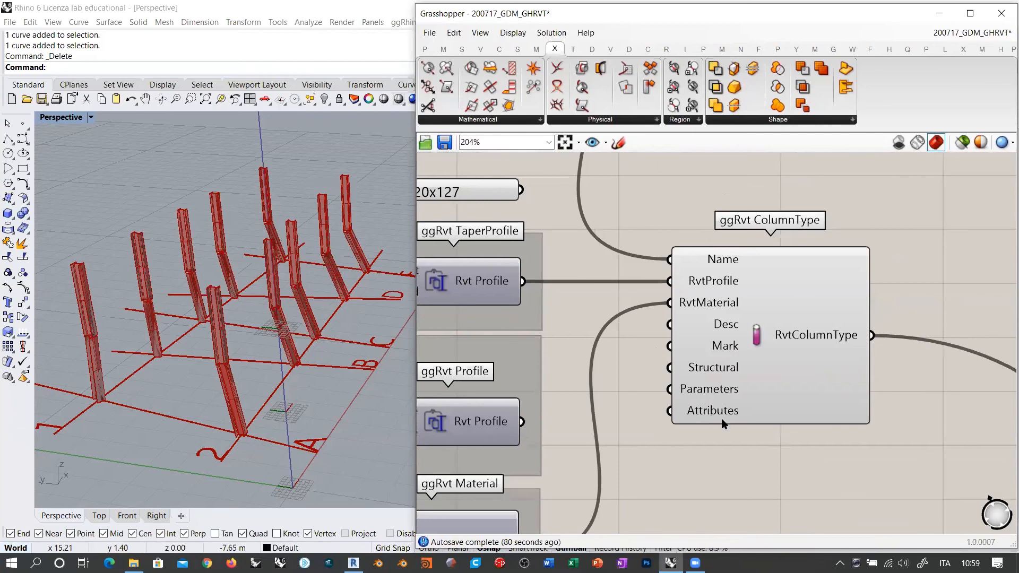
scroll(734, 401, "down", 2)
right_click_drag(787, 429, 610, 328)
scroll(610, 327, "down", 3)
right_click_drag(747, 345, 615, 268)
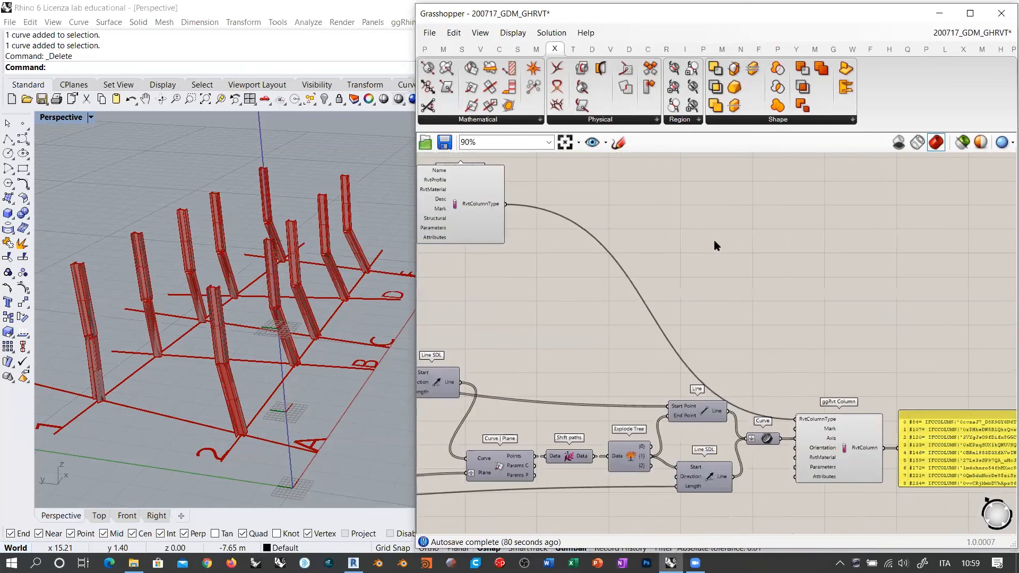
scroll(753, 258, "up", 6)
right_click_drag(796, 239, 834, 271)
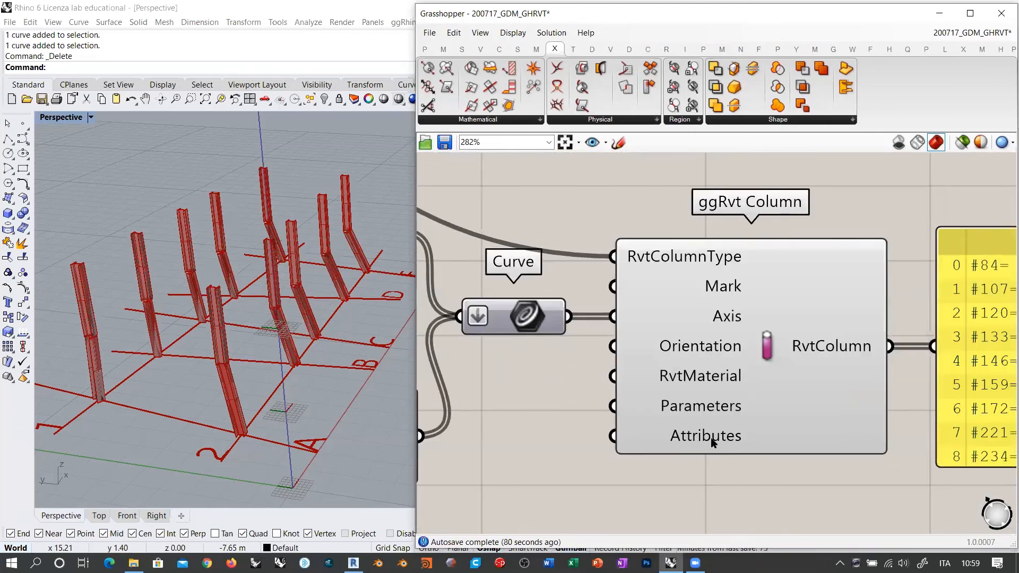
scroll(900, 288, "down", 7)
right_click_drag(900, 282, 844, 432)
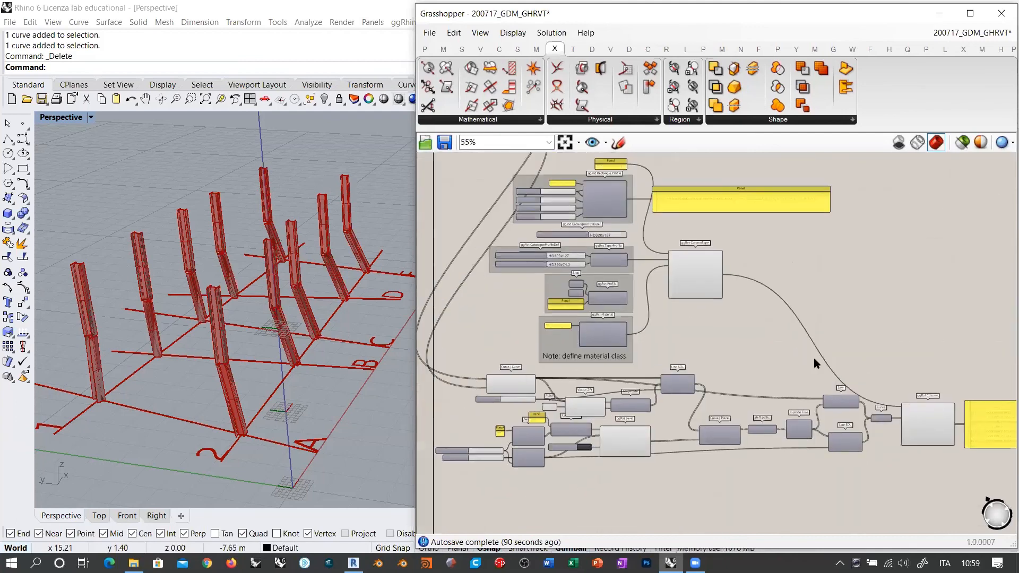
right_click_drag(857, 297, 861, 308)
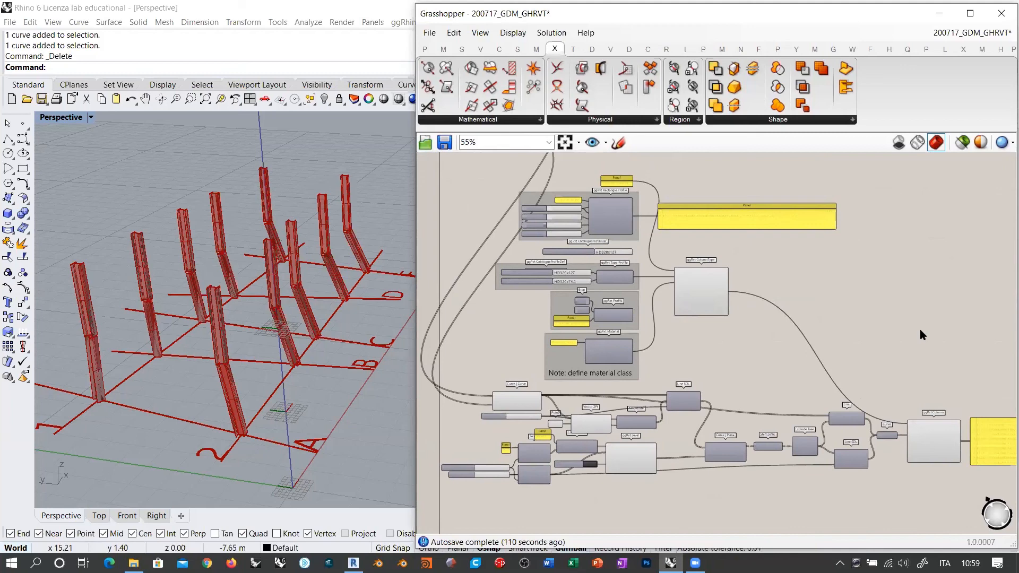
Step: Group all the column components, from the profile definitions and axis lines to ggRvt Column and its output panel
scroll(860, 311, "down", 2)
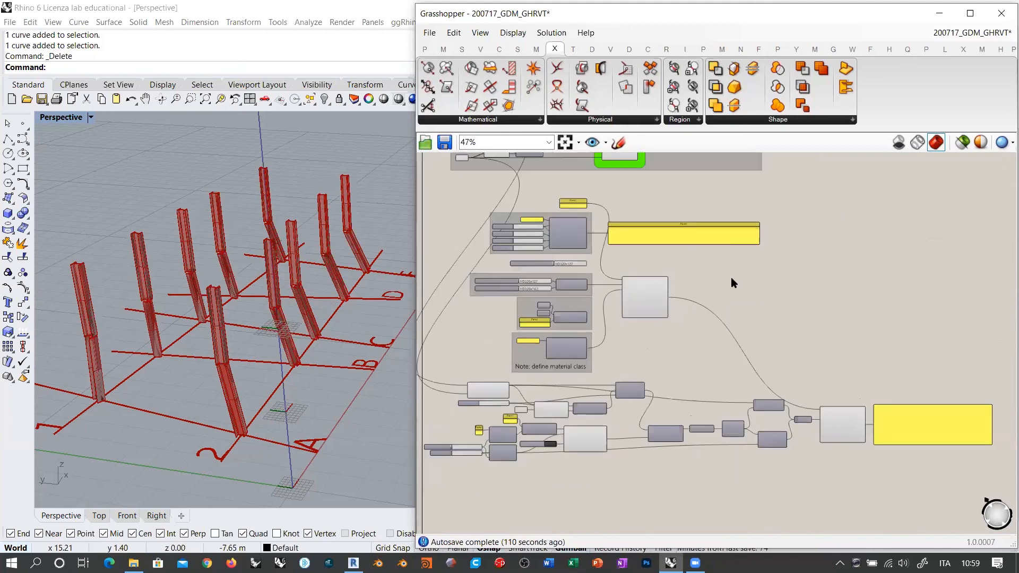
right_click_drag(757, 272, 770, 259)
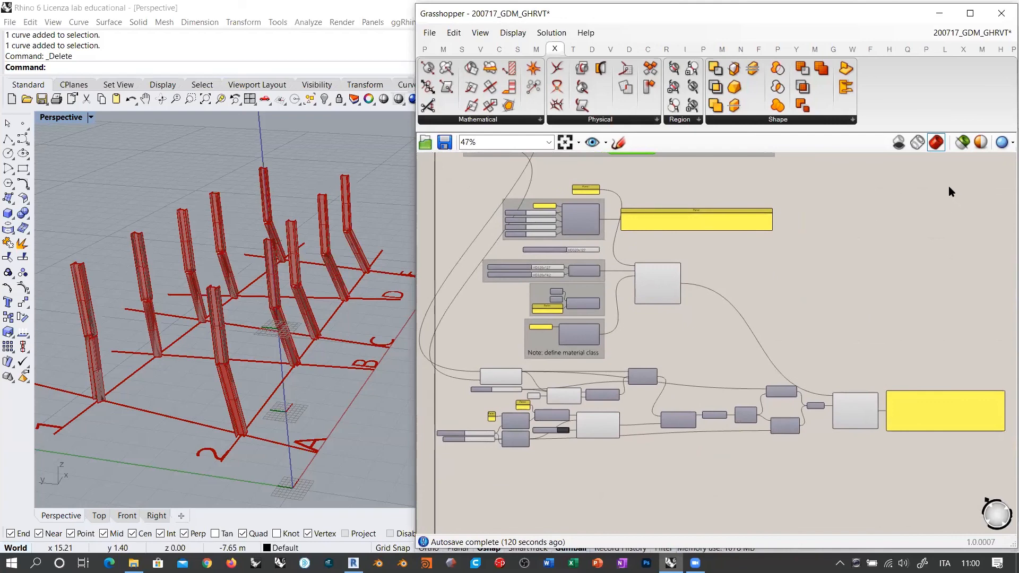
left_click_drag(963, 181, 462, 478)
key("ctrl+g")
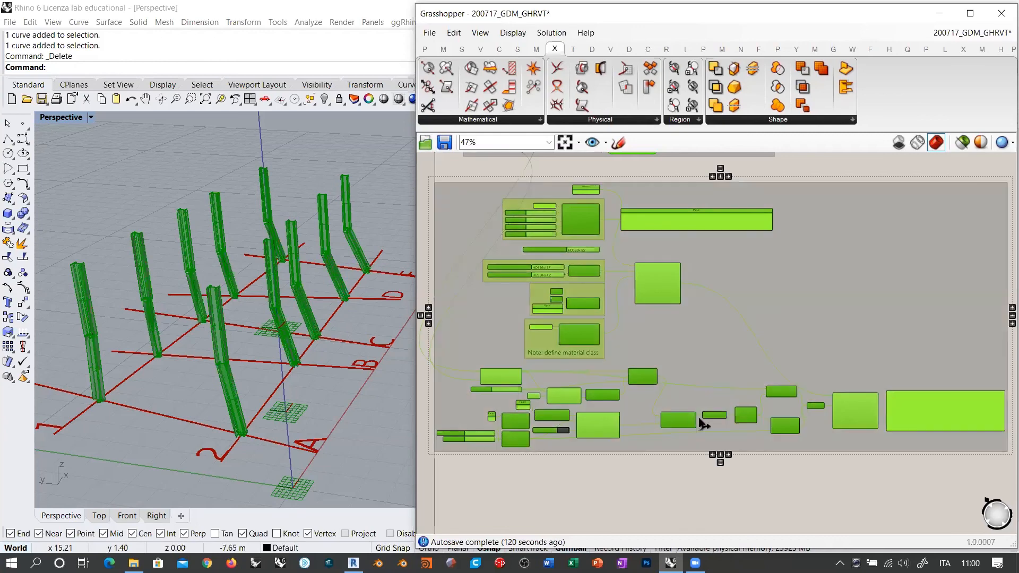
left_click(797, 168)
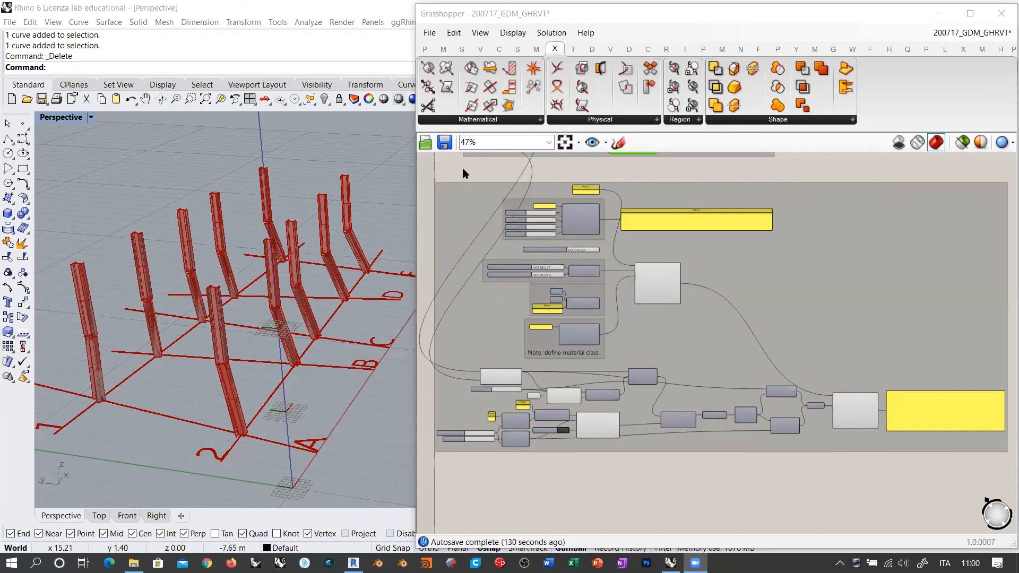
Step: Move the column group up beneath the grid group and align their left edges
left_click_drag(460, 200, 490, 182)
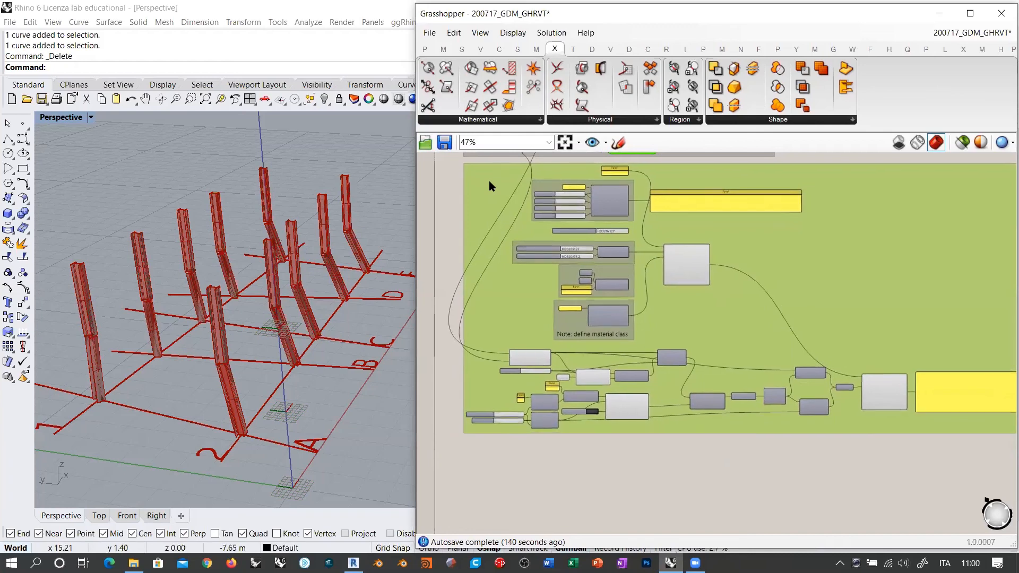
left_click(448, 168)
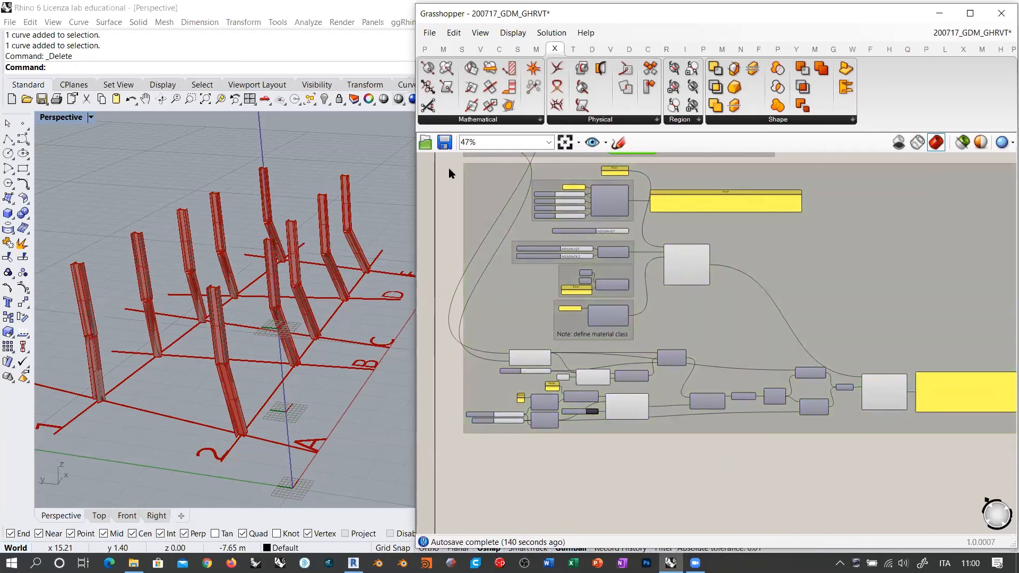
scroll(530, 263, "up", 8)
left_click(479, 307)
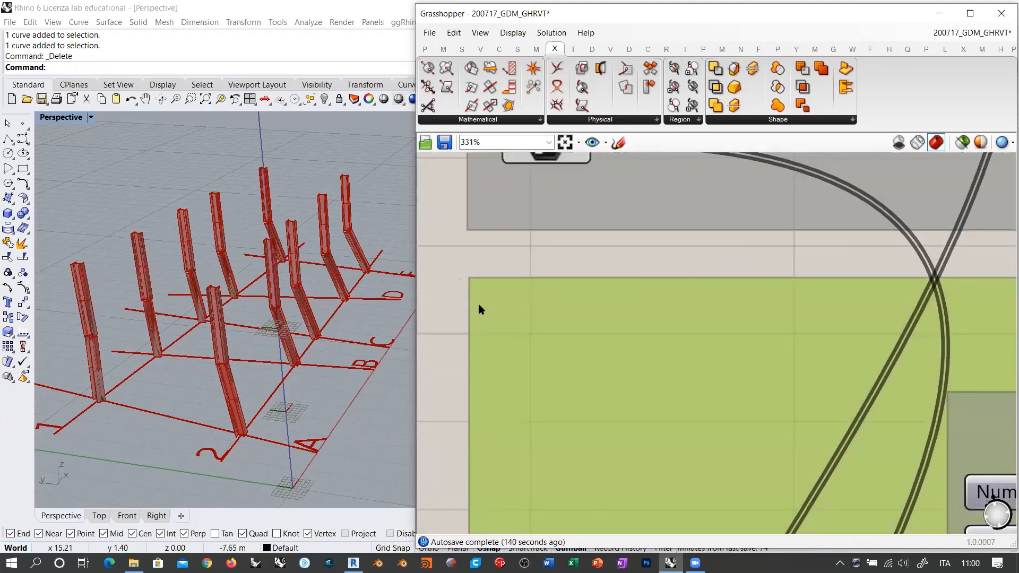
left_click(454, 254)
scroll(441, 252, "down", 10)
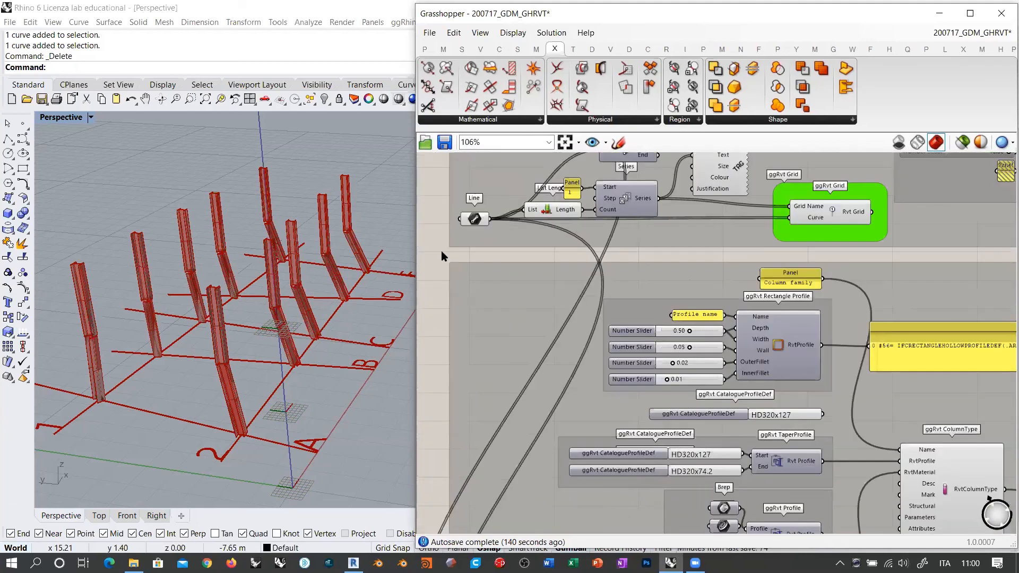
right_click_drag(519, 236, 506, 310)
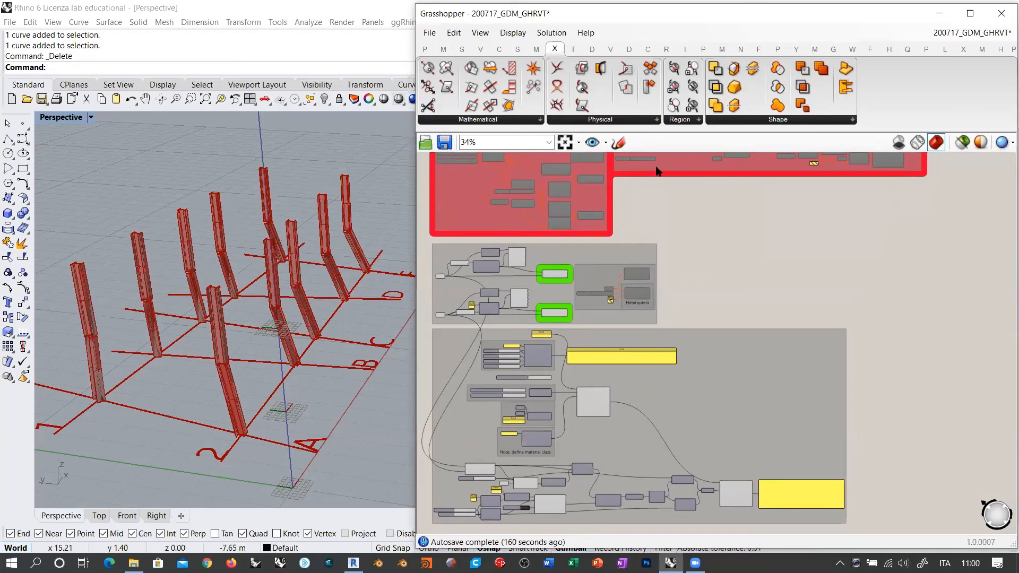
Step: Sketch an I-section with three lines branching out beside it as an annotation over an empty canvas area
left_click(406, 101)
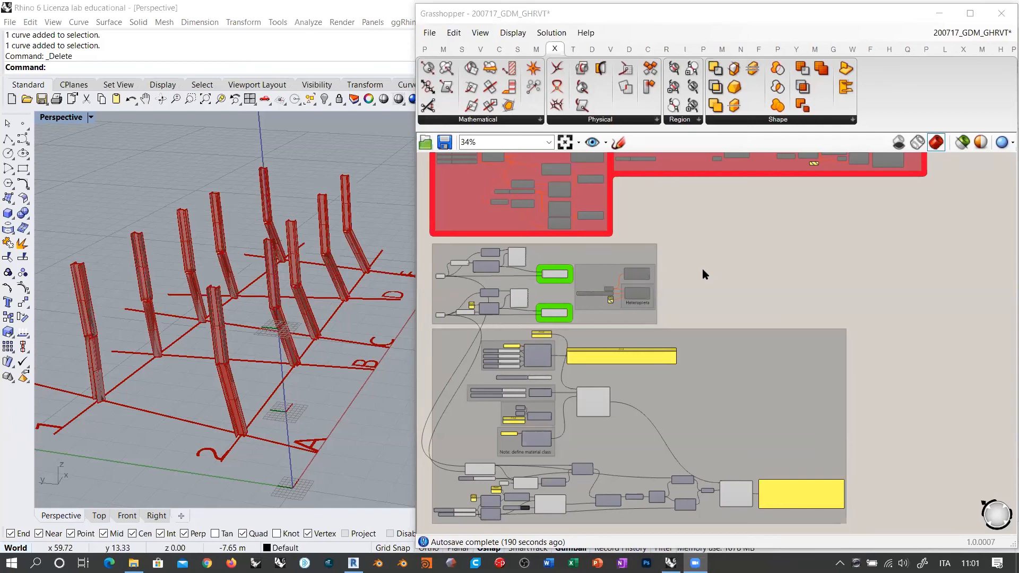
scroll(651, 254, "up", 5)
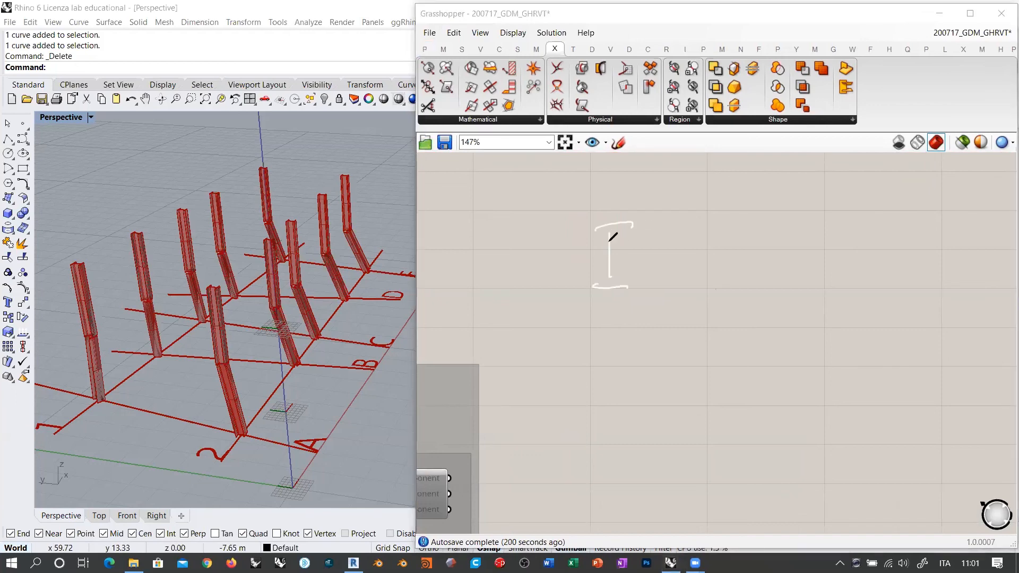
mouse_move(591, 228)
left_mouse_down()
mouse_move(610, 225)
mouse_move(596, 230)
mouse_move(624, 285)
mouse_move(616, 233)
left_mouse_up()
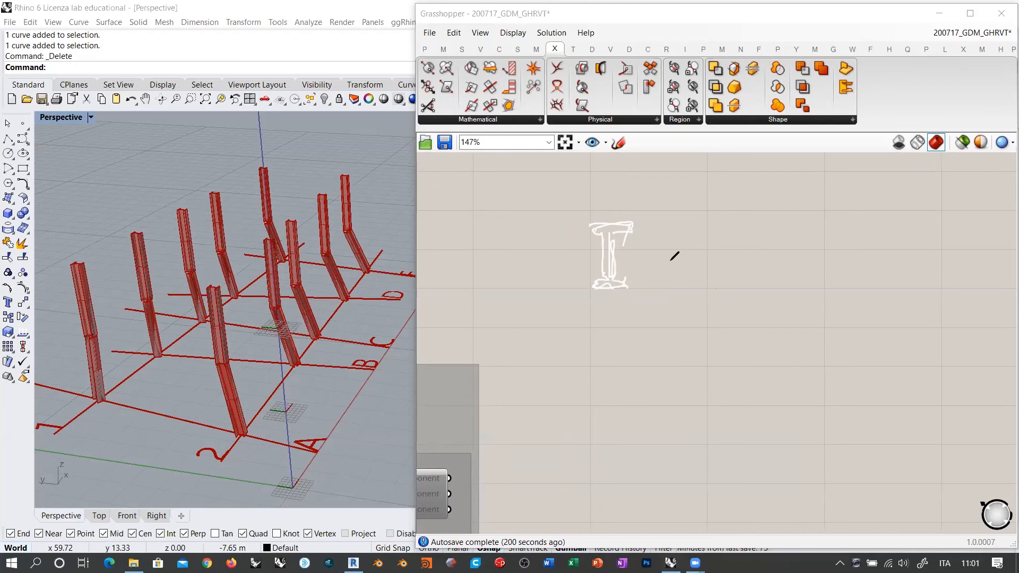
mouse_move(661, 265)
left_mouse_down()
mouse_move(713, 231)
mouse_move(723, 272)
left_mouse_up()
left_click_drag(666, 281, 718, 336)
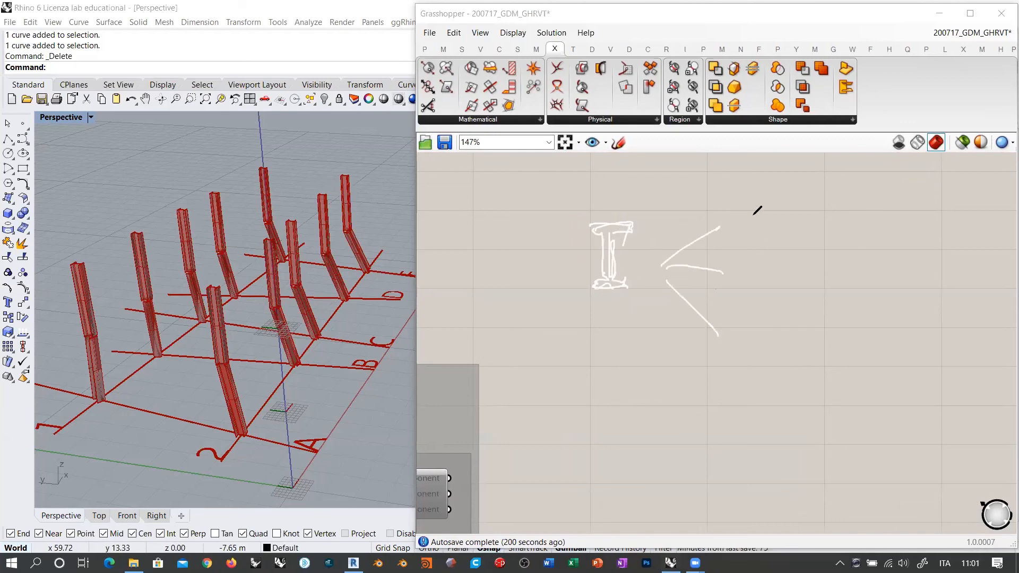
Step: Annotate the sketch with the parameter labels W, H, T and Tw, each followed by a short dash for its value
left_click_drag(742, 202, 764, 201)
mouse_move(755, 249)
left_mouse_down()
mouse_move(744, 273)
mouse_move(763, 261)
left_mouse_up()
left_click_drag(761, 251, 763, 276)
left_click_drag(738, 329, 761, 321)
left_click_drag(746, 331, 746, 344)
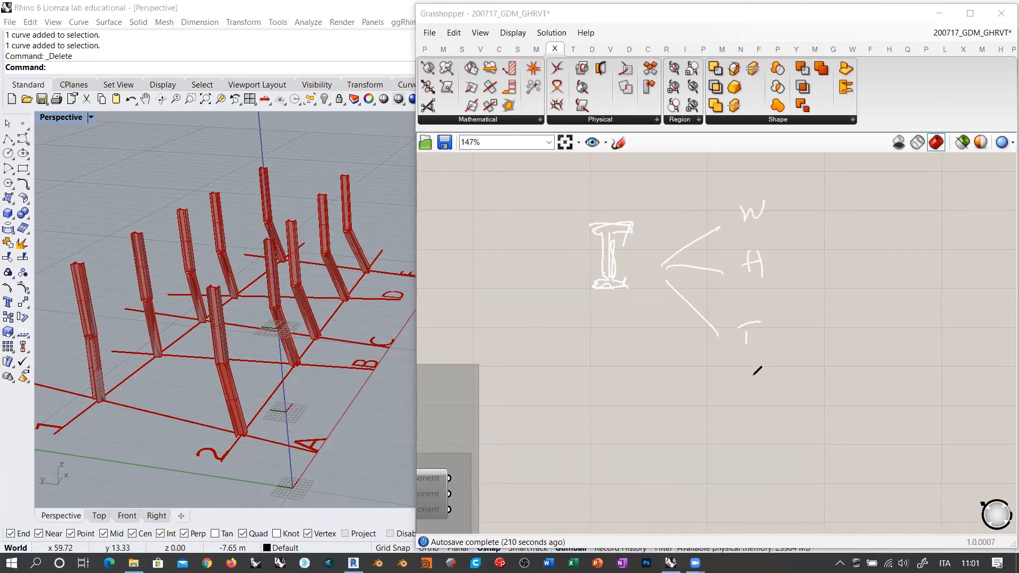
left_click_drag(746, 386, 747, 402)
mouse_move(736, 383)
left_mouse_down()
mouse_move(759, 376)
mouse_move(774, 388)
left_mouse_up()
left_click_drag(798, 213, 853, 212)
left_click_drag(800, 272, 844, 270)
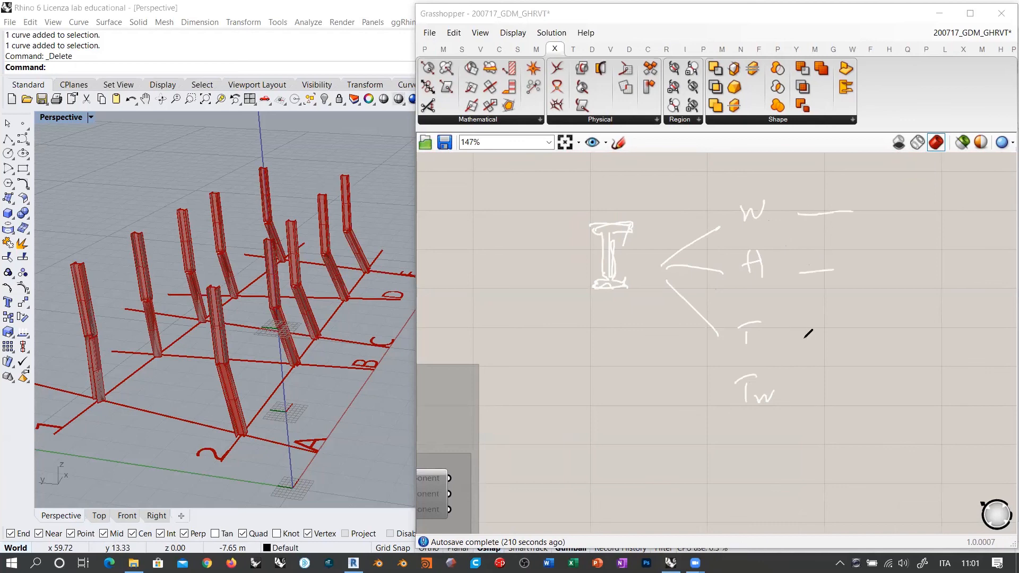
left_click_drag(804, 328, 849, 326)
left_click_drag(800, 391, 844, 387)
Step: Draw two arcs linking the value dashes back to the I-section and a tall rectangle around the parameter labels
mouse_move(709, 174)
left_mouse_down()
mouse_move(887, 313)
mouse_move(571, 291)
left_mouse_up()
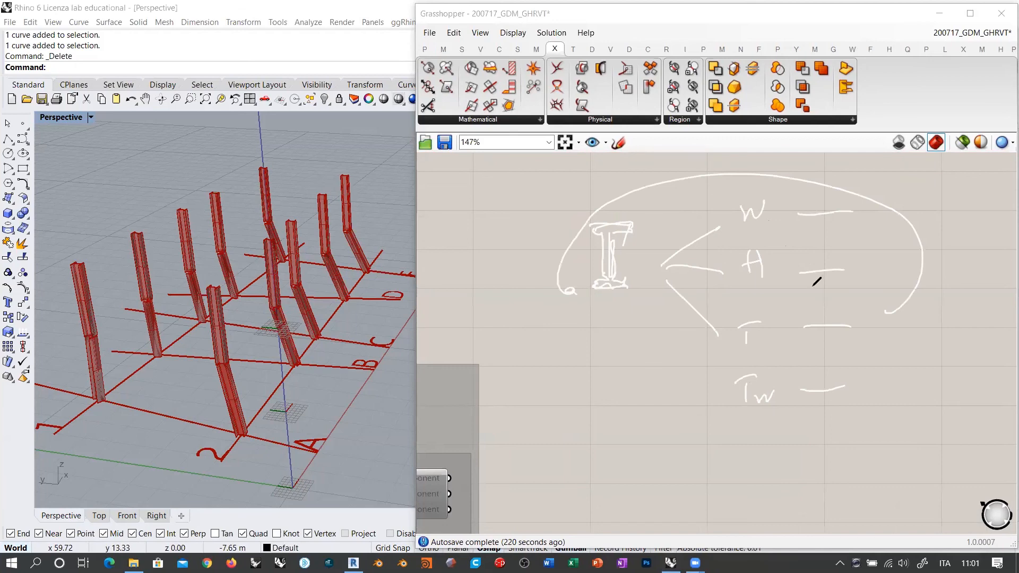
left_click_drag(836, 272, 597, 224)
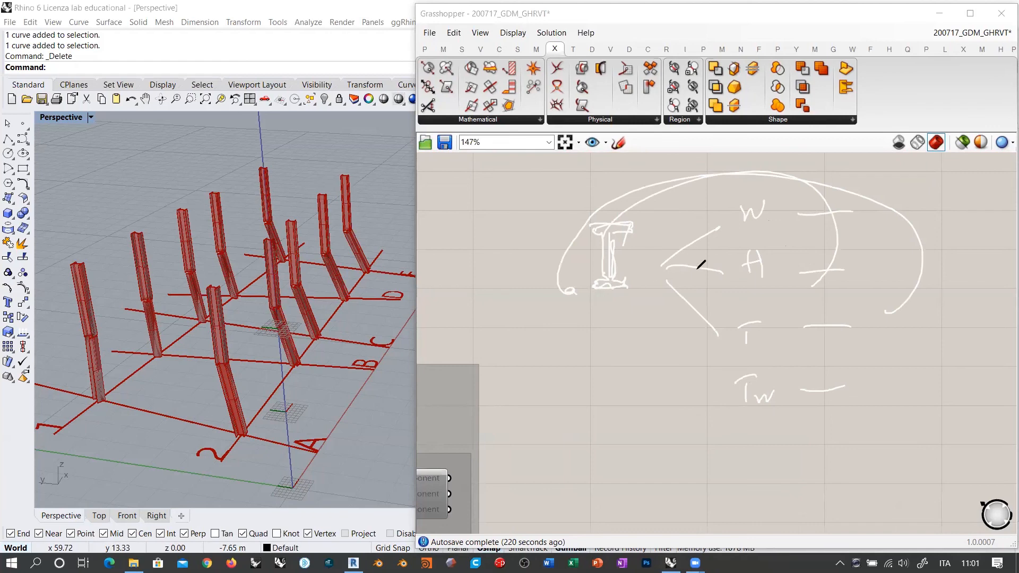
mouse_move(661, 193)
left_mouse_down()
mouse_move(668, 446)
mouse_move(778, 337)
mouse_move(777, 193)
mouse_move(674, 187)
mouse_move(661, 340)
mouse_move(749, 431)
mouse_move(775, 372)
mouse_move(777, 176)
mouse_move(668, 187)
left_mouse_up()
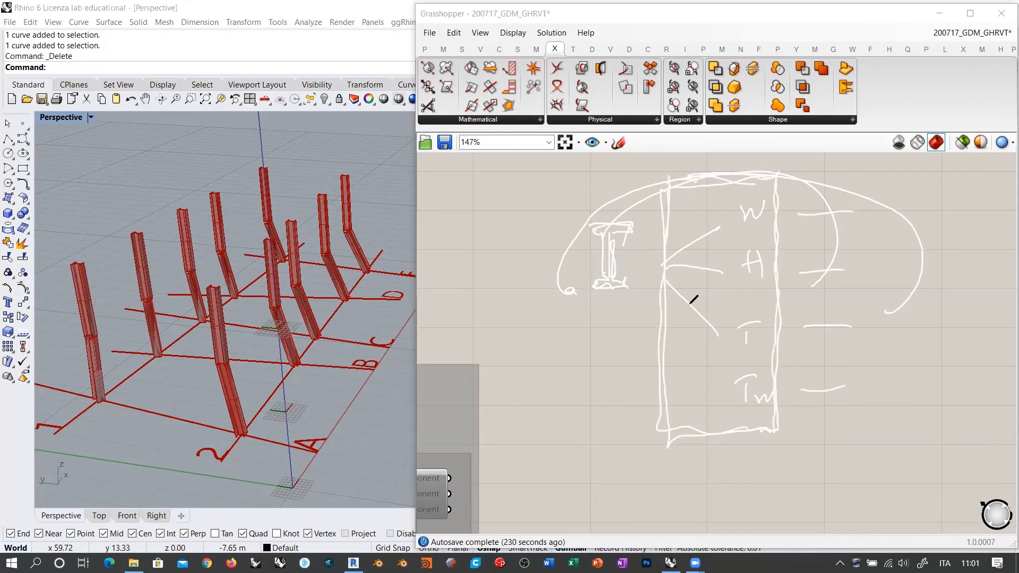
Step: Add a fourth branch towards Tw and a bracketed HD list with four dashes, and clear the whole annotation
left_click_drag(668, 280, 712, 378)
mouse_move(540, 322)
left_mouse_down()
mouse_move(540, 353)
mouse_move(559, 351)
left_mouse_up()
mouse_move(583, 341)
left_mouse_down()
mouse_move(623, 343)
mouse_move(632, 387)
left_mouse_up()
left_click_drag(635, 397, 629, 513)
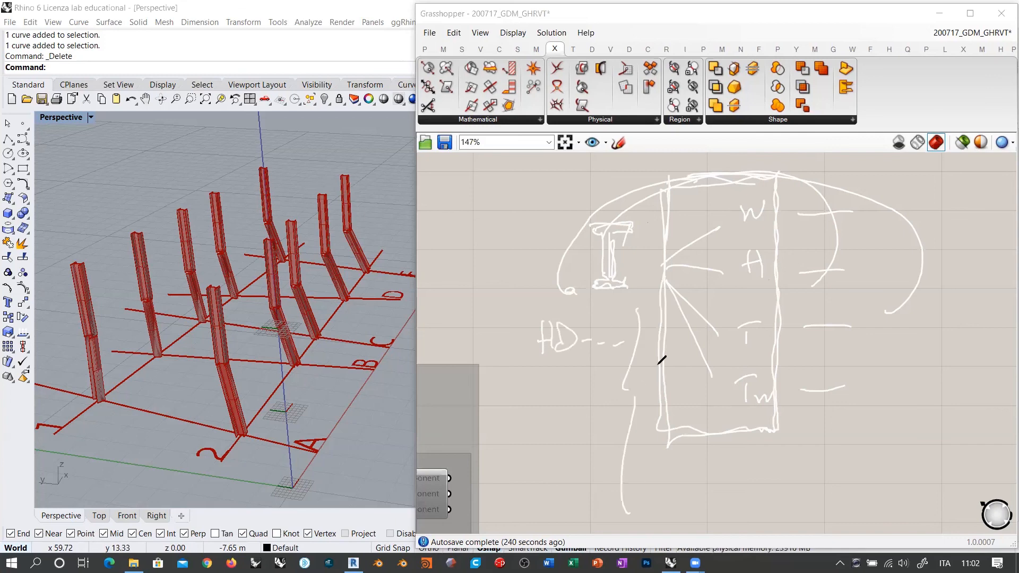
left_click_drag(645, 343, 690, 340)
left_click_drag(646, 388, 687, 385)
left_click_drag(648, 434, 688, 431)
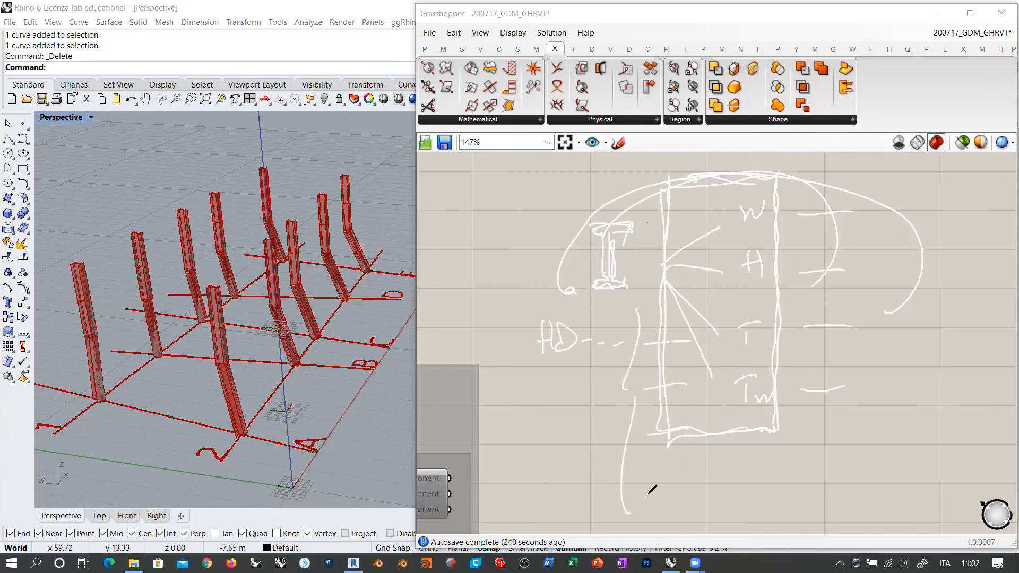
left_click_drag(650, 494, 696, 493)
left_click(647, 99)
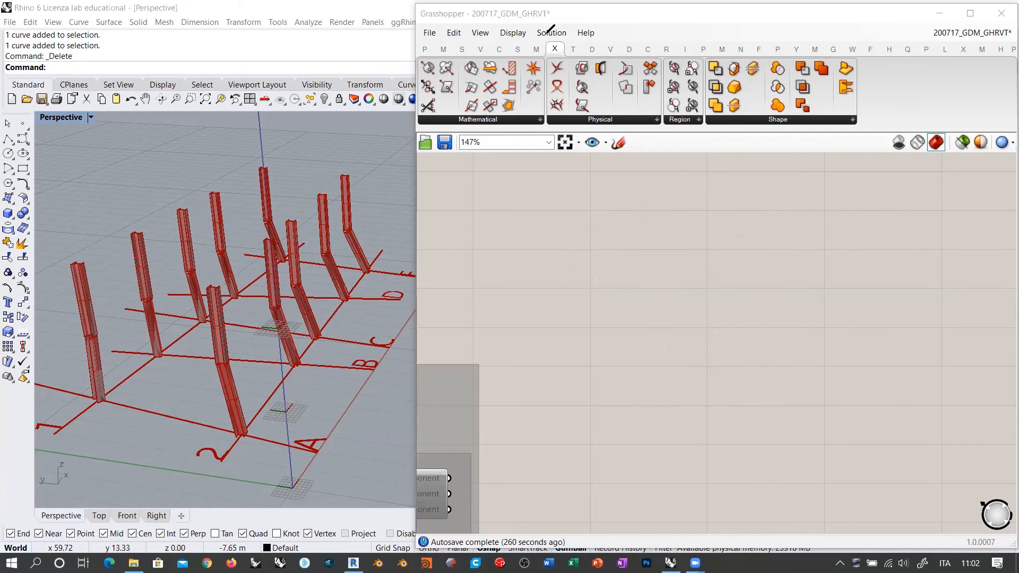
Step: Examine the standalone HD320x127 catalogue profile component between the rectangle profile and taper profile groups, nudging it slightly
scroll(671, 263, "down", 4)
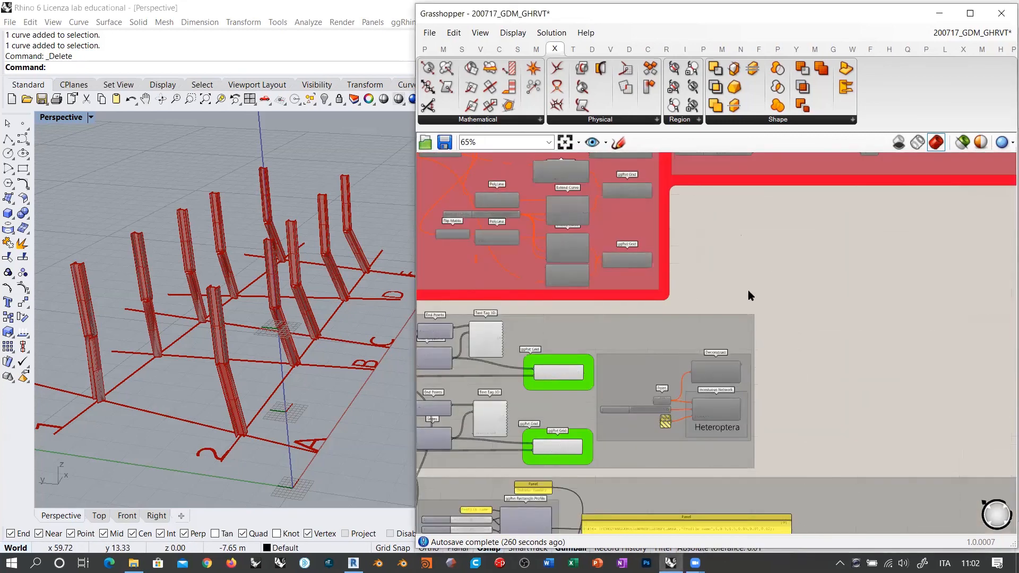
right_click_drag(667, 314, 778, 230)
scroll(716, 428, "up", 6)
right_click_drag(642, 382, 745, 291)
scroll(749, 291, "down", 2)
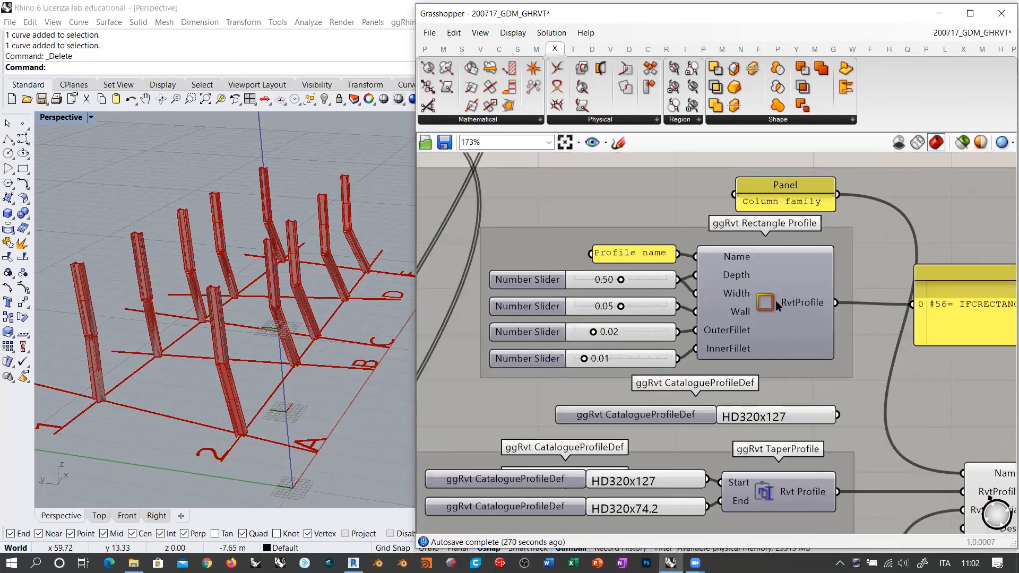
left_click(698, 421)
left_click_drag(784, 415, 783, 415)
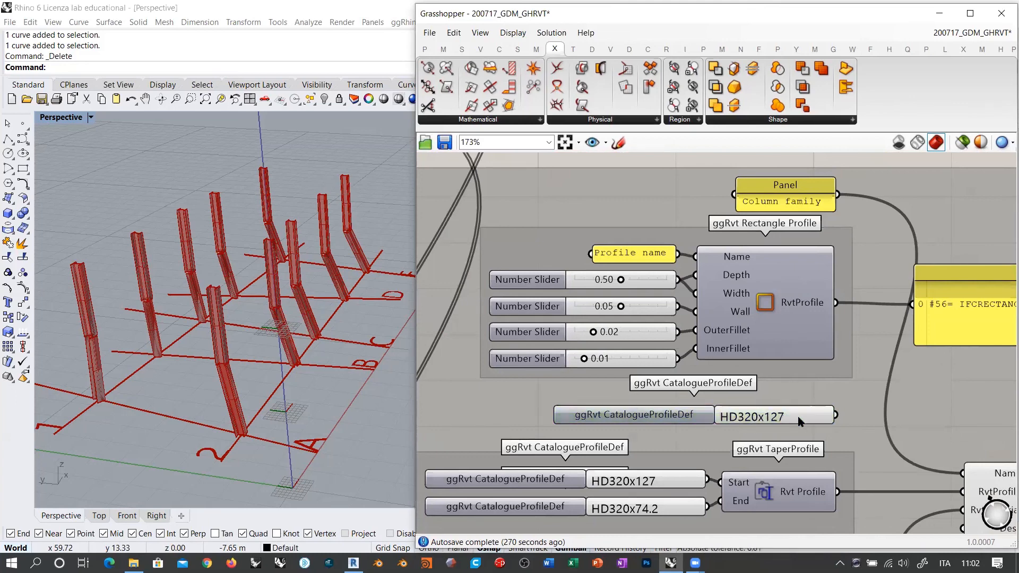
scroll(768, 272, "down", 3)
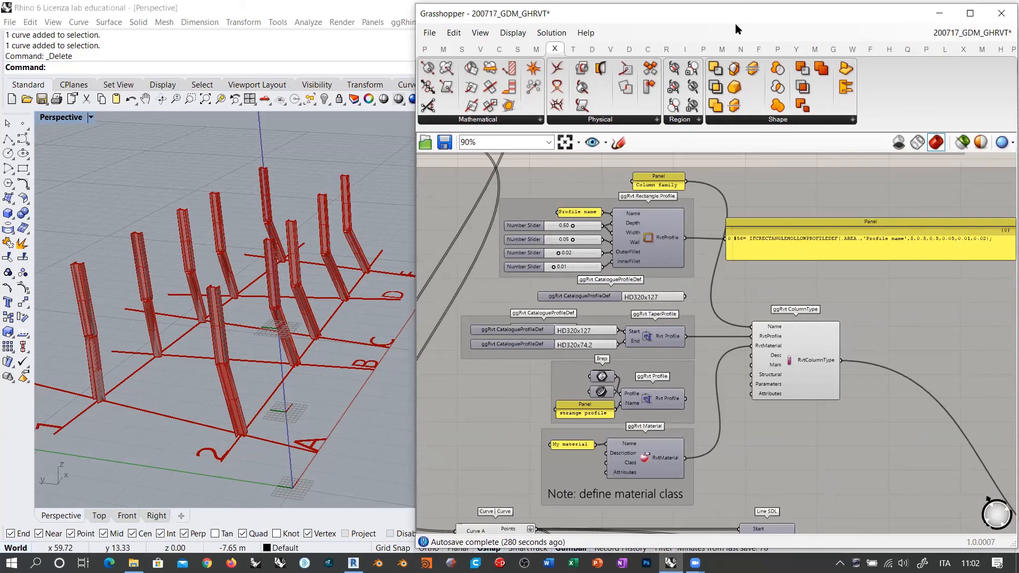
Step: Widen the definition window and review the full list of ggRvt components, including the profile definitions, and the whole column definition
left_click_drag(413, 162, 42, 161)
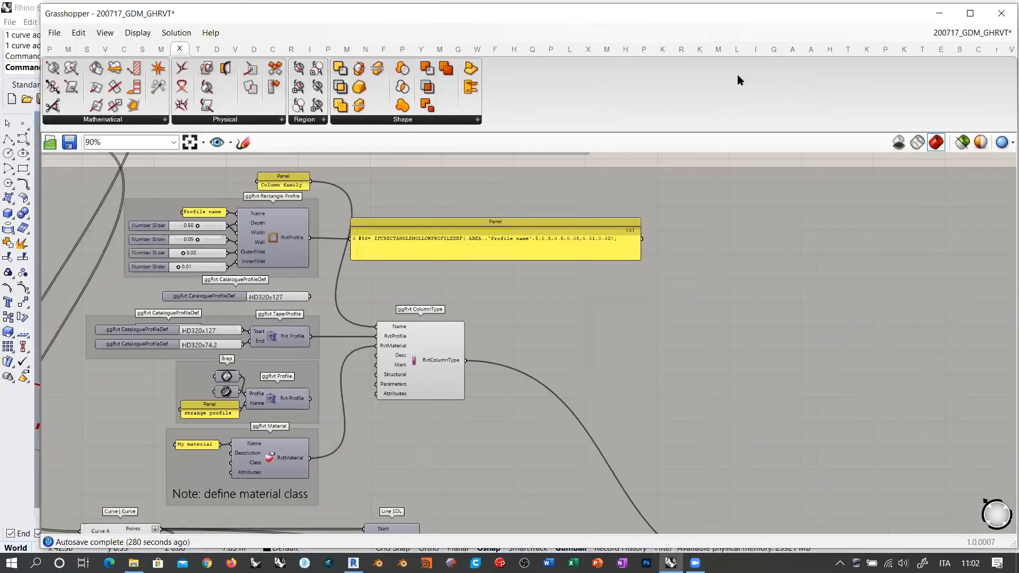
left_click(680, 49)
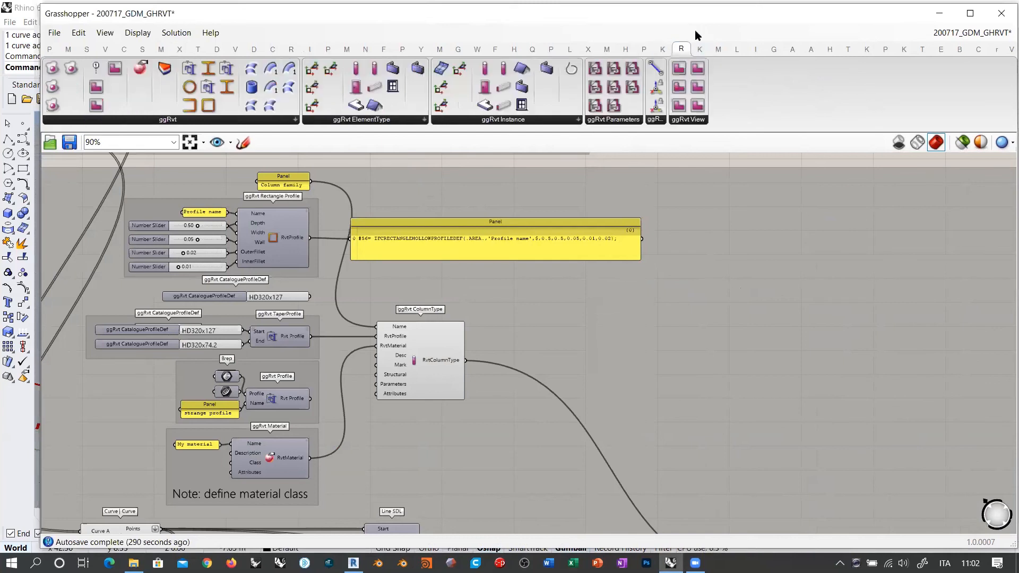
left_click(206, 120)
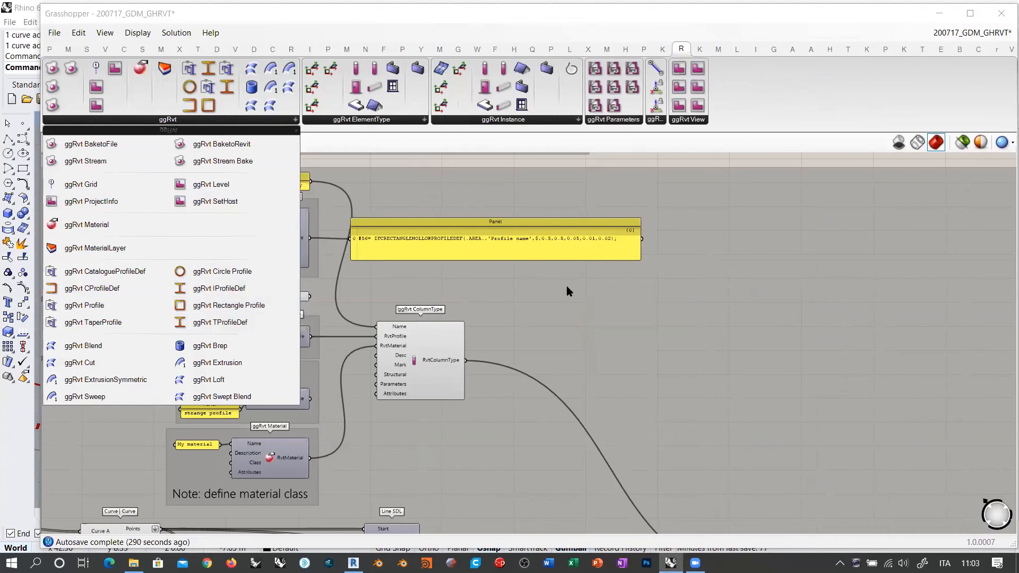
scroll(552, 290, "down", 5)
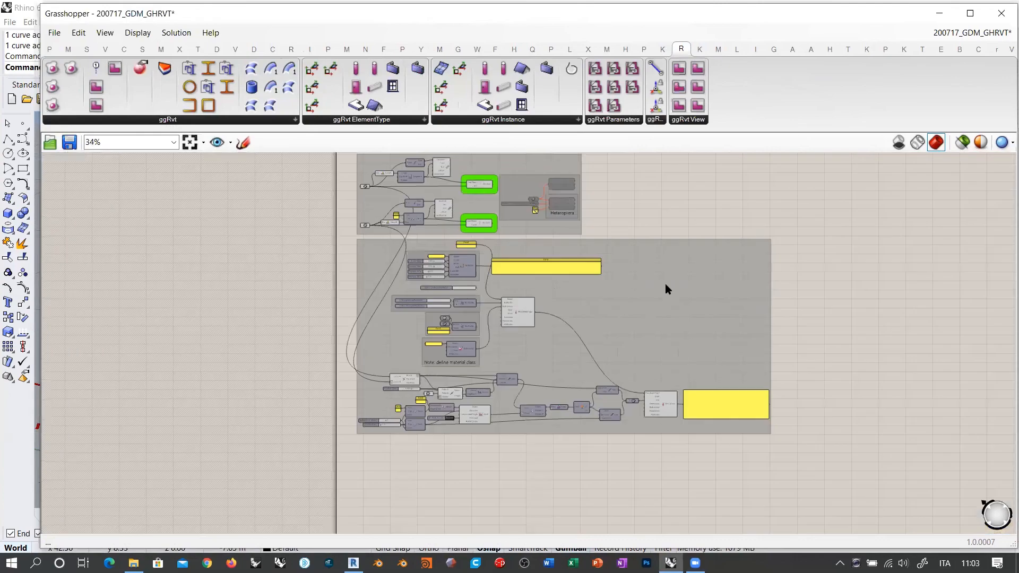
scroll(713, 290, "up", 2)
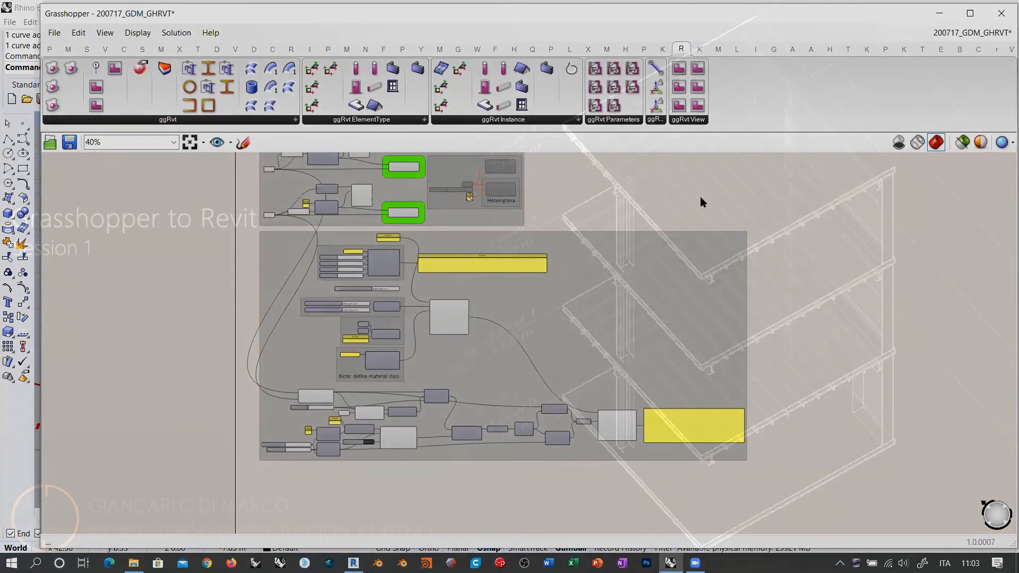